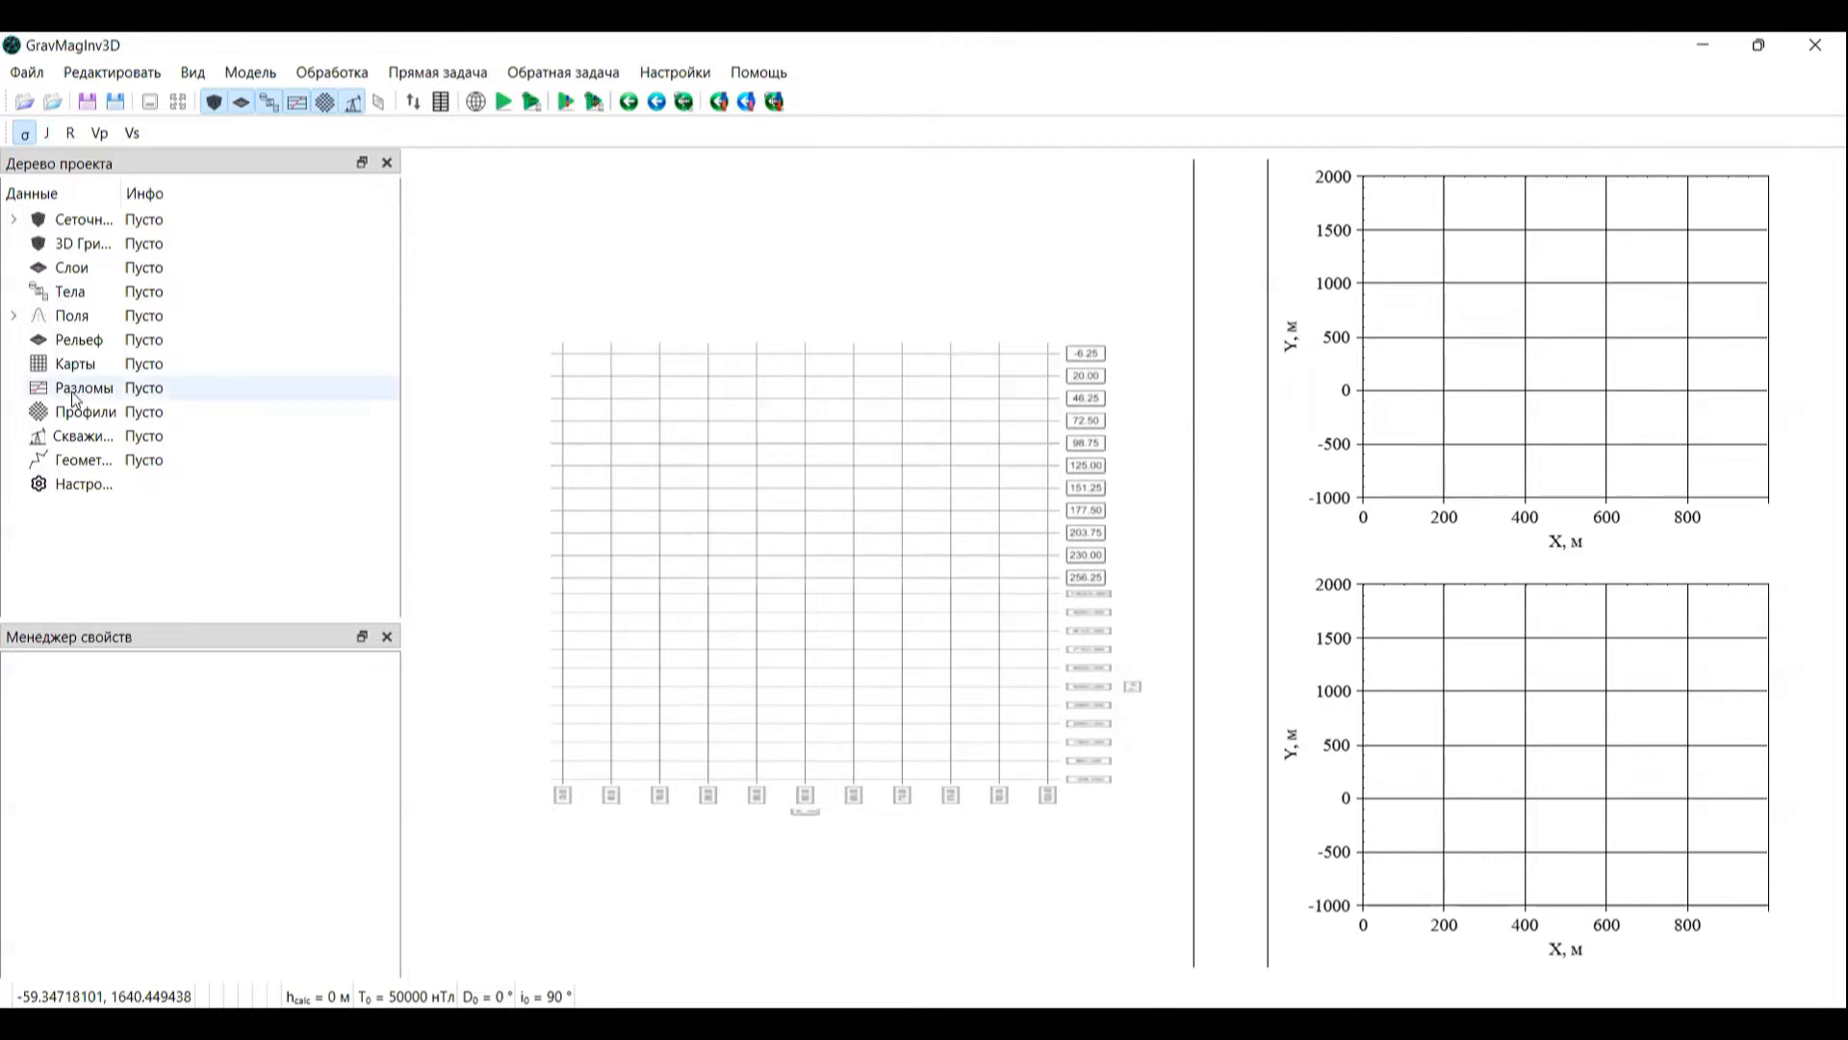
Step: Load dg_map.grd as the observed gravity field (Гравитационное поле, Наблюденное)
click(13, 316)
click(35, 339)
double_click(120, 191)
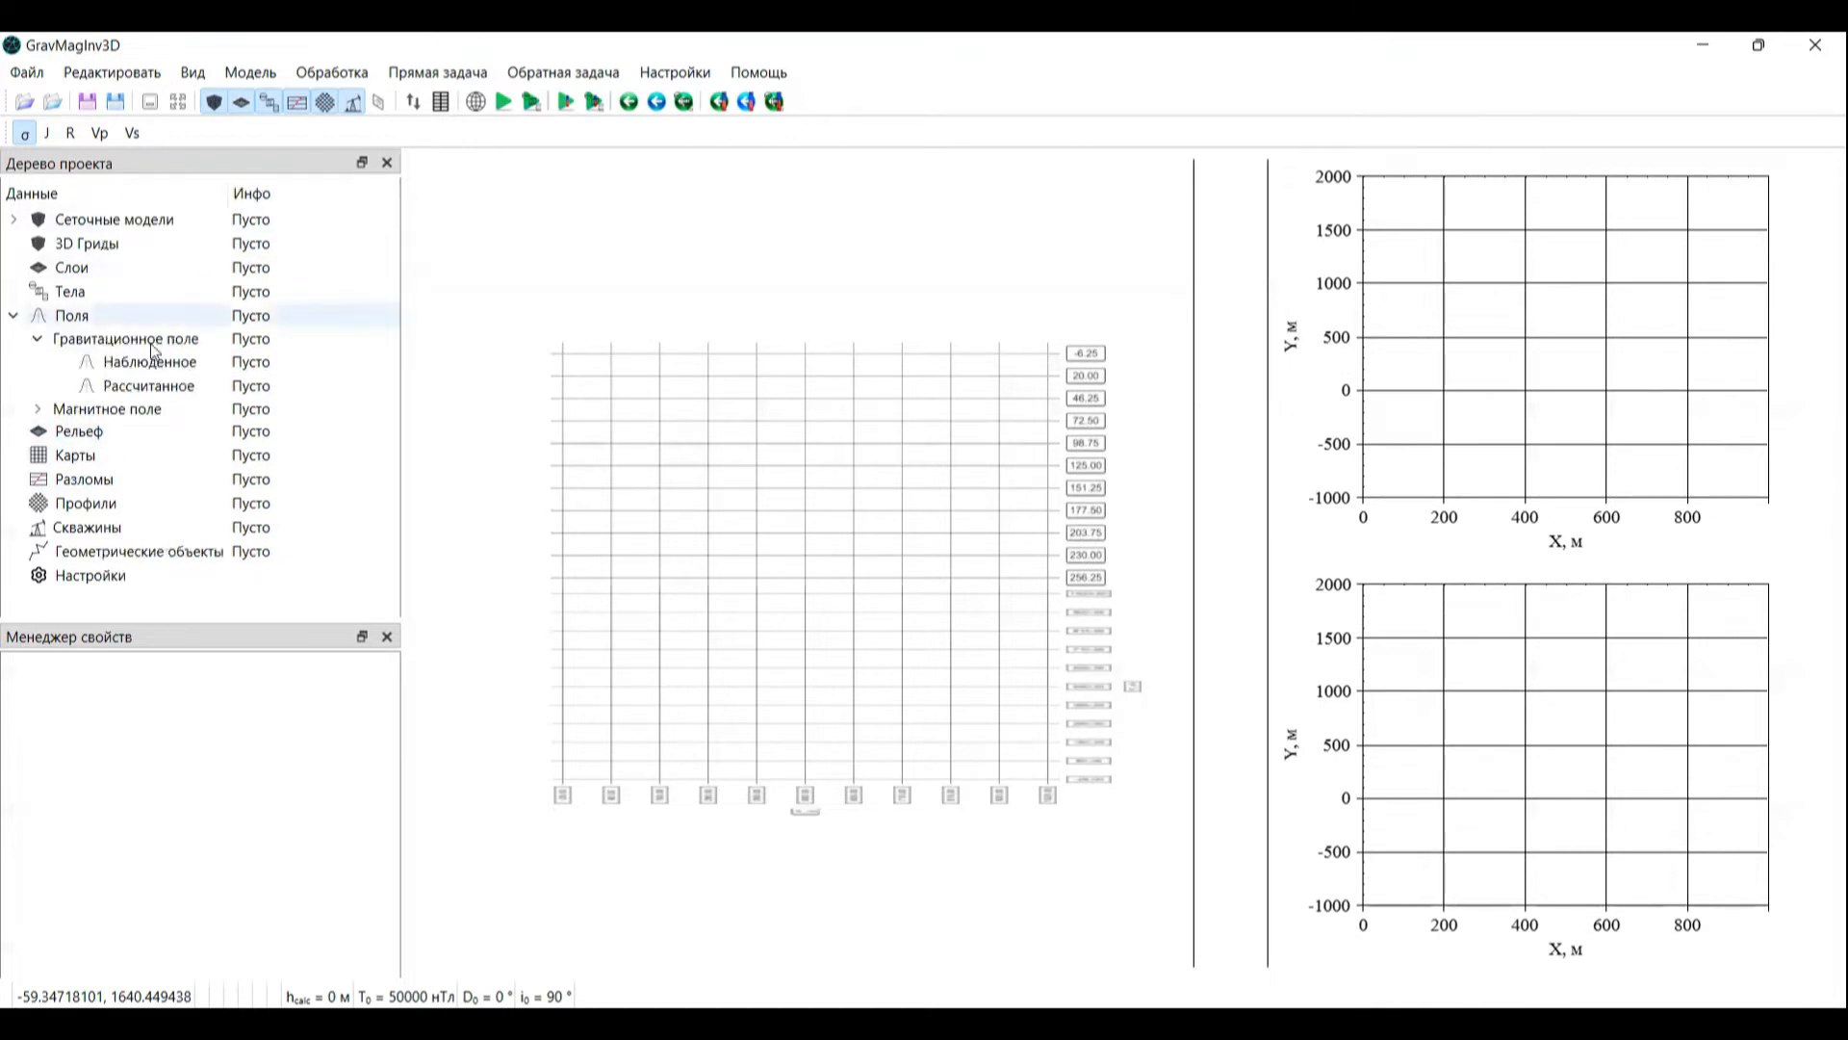
right_click(166, 367)
click(220, 343)
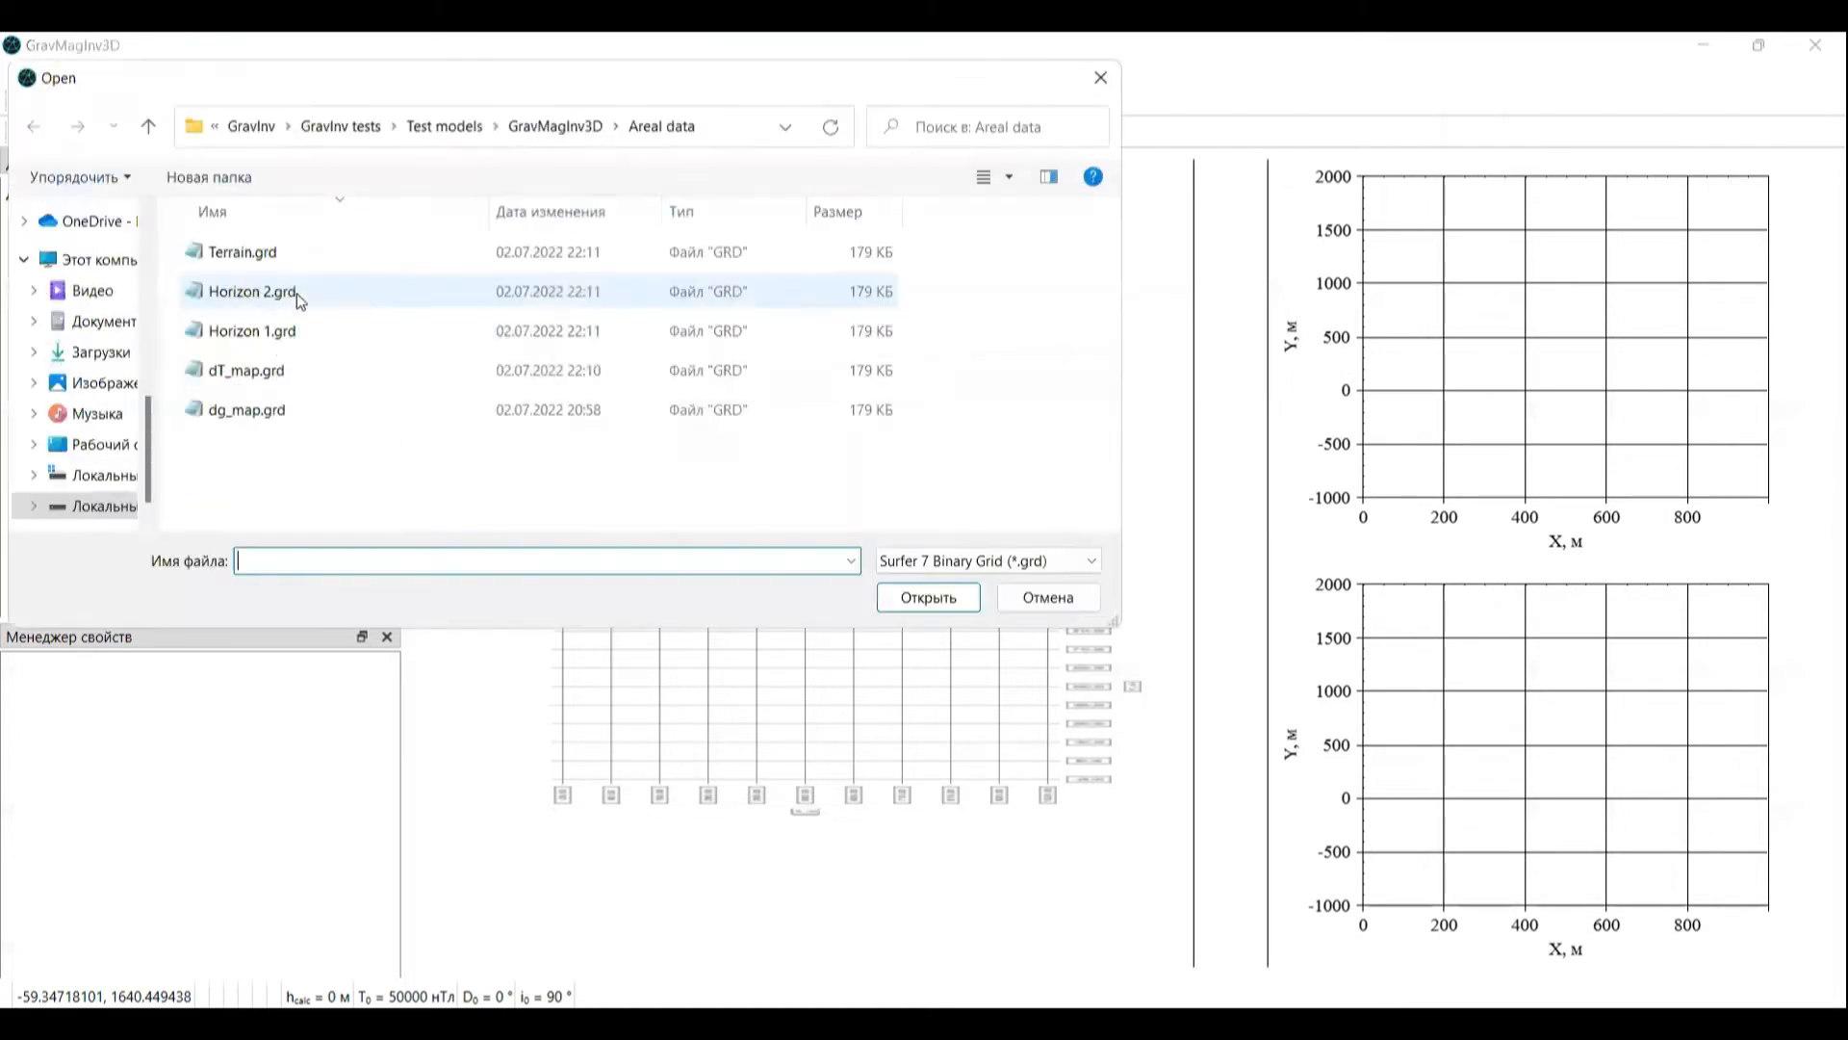
double_click(279, 411)
Step: Load dT_map.grd as the observed dT magnetic field (dT Наблюденное)
click(37, 409)
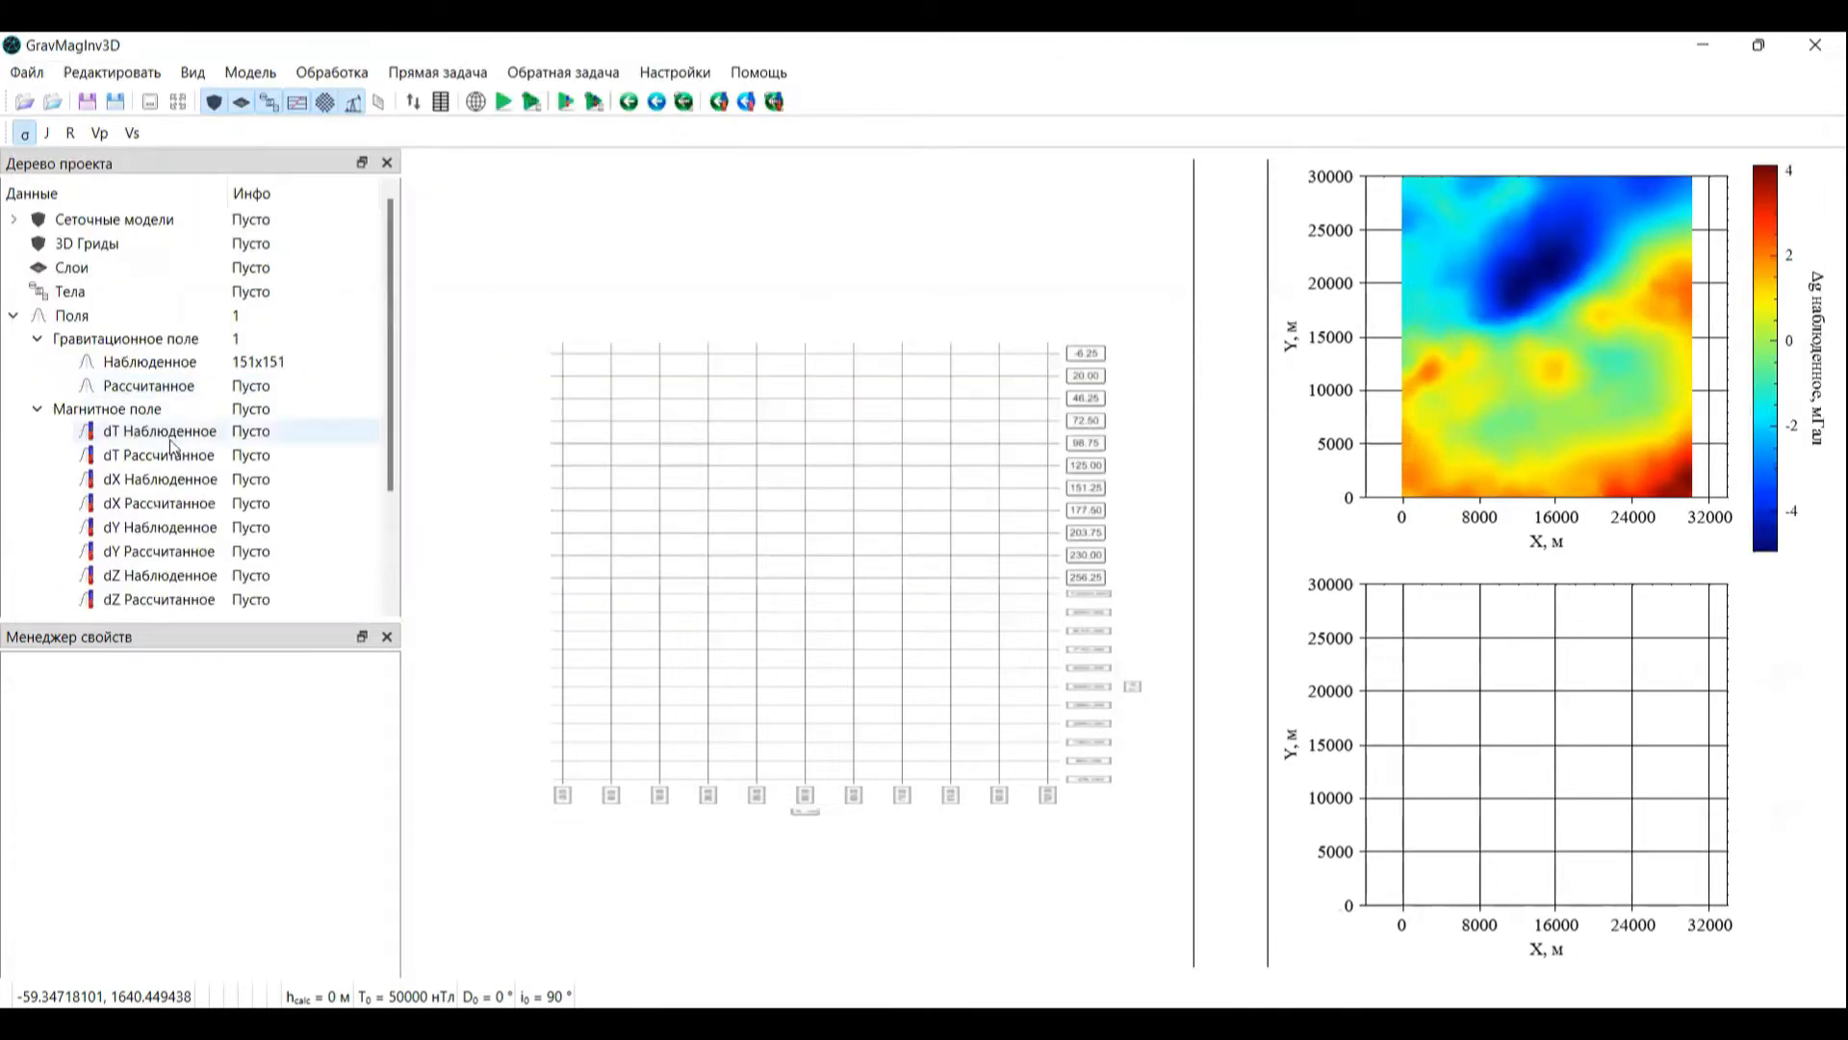
right_click(173, 431)
click(232, 426)
double_click(281, 370)
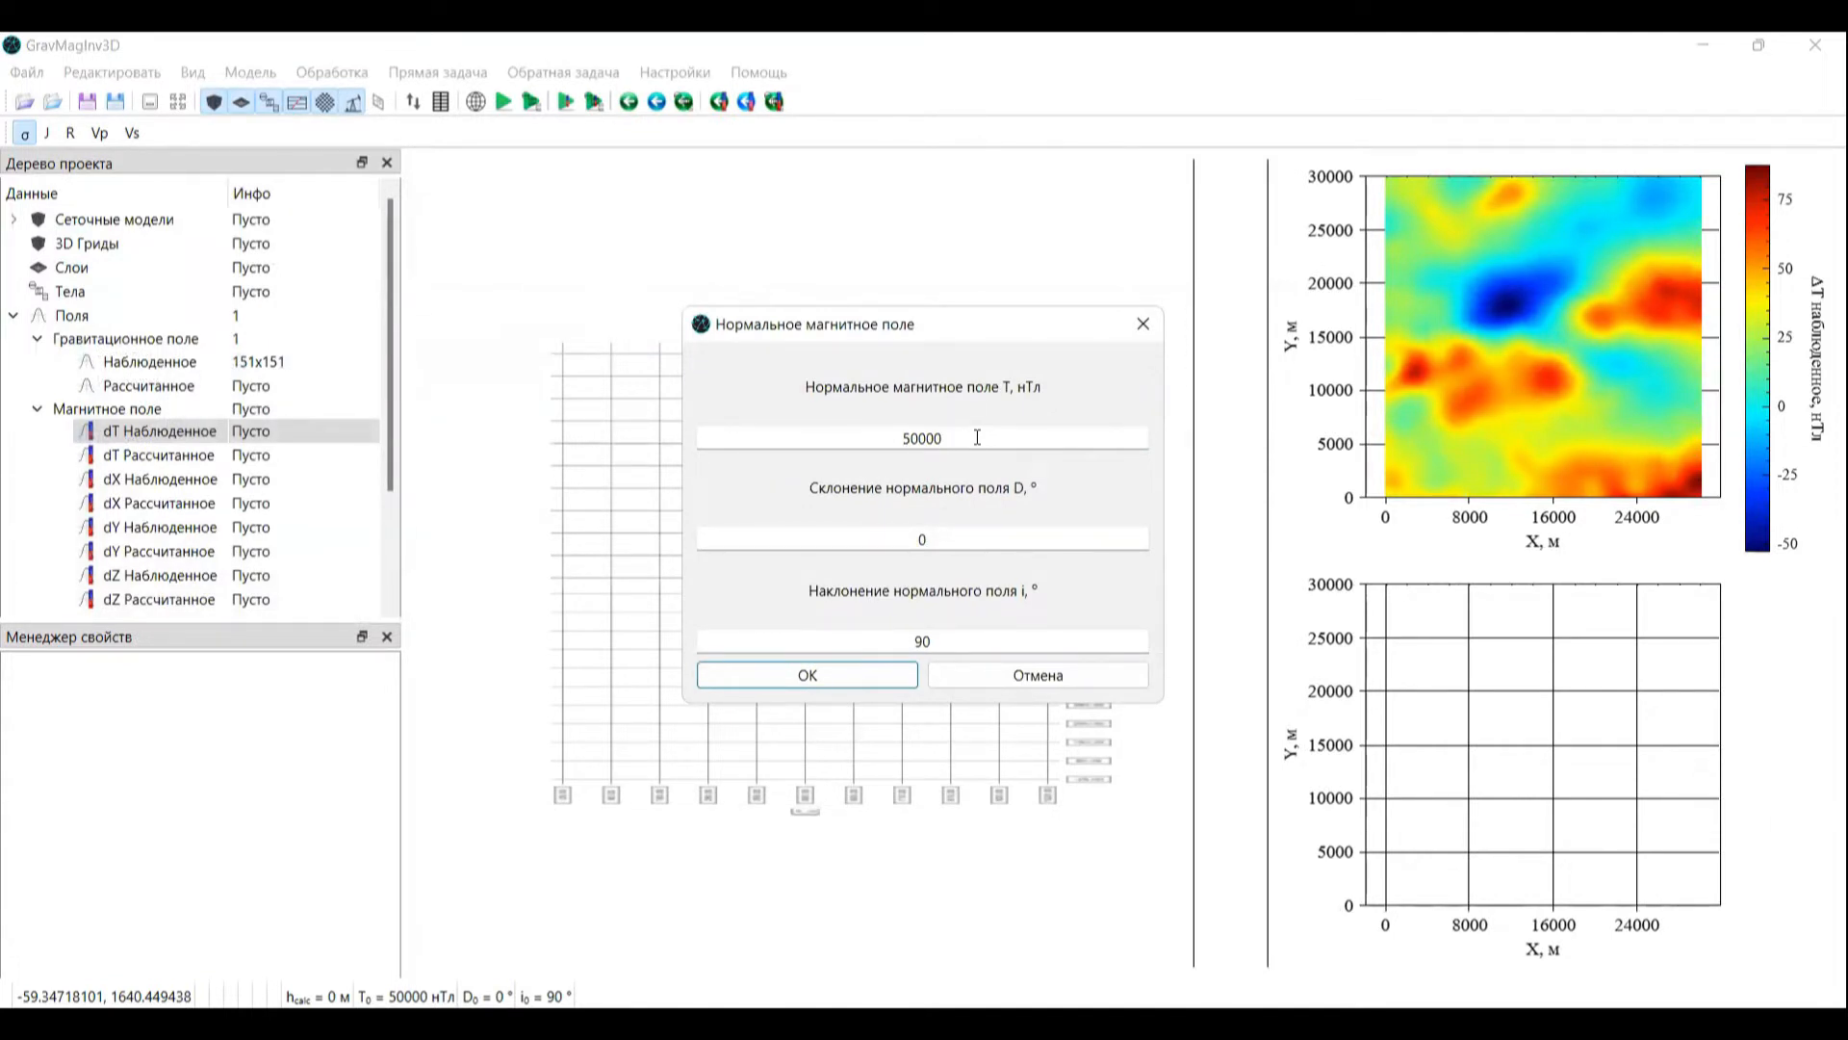
Step: Set the normal magnetic field's declination to 14° and inclination to 80°, and apply that direction to the magnetization of the model and bodies
key(Tab)
text(14)
key(Tab)
text(80)
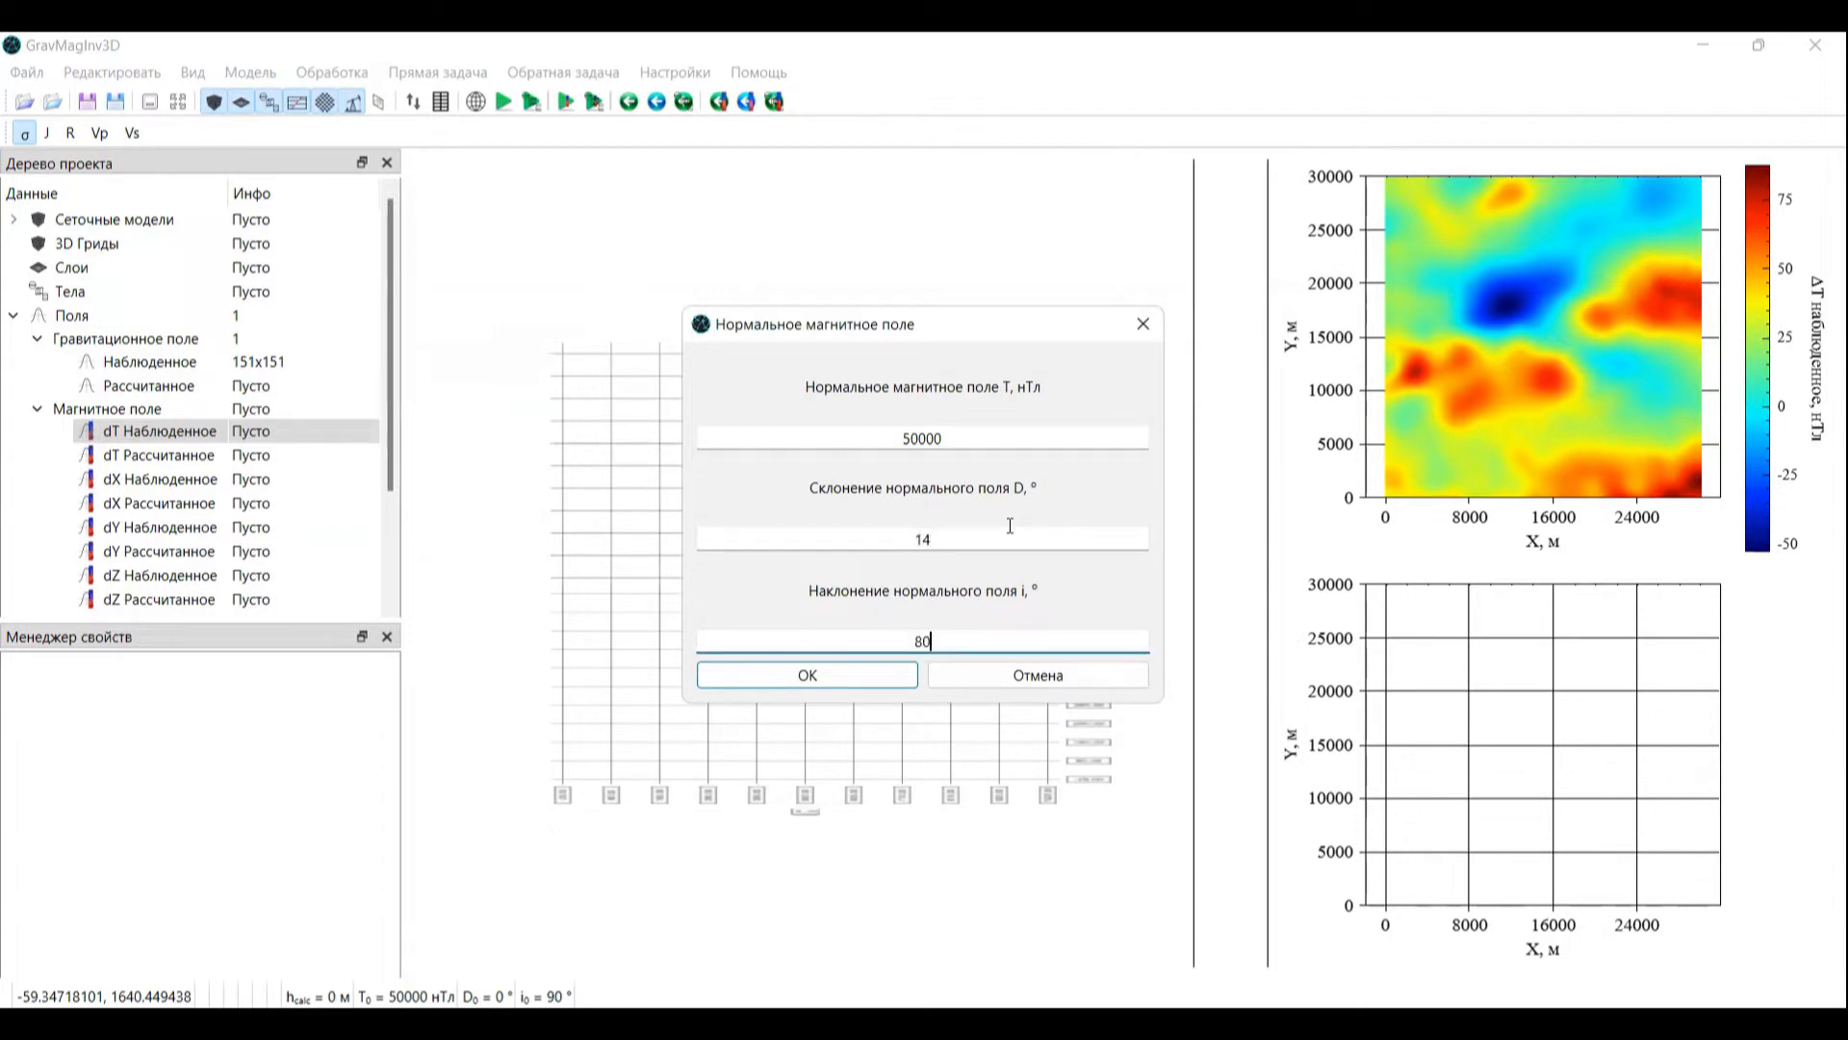
click(840, 678)
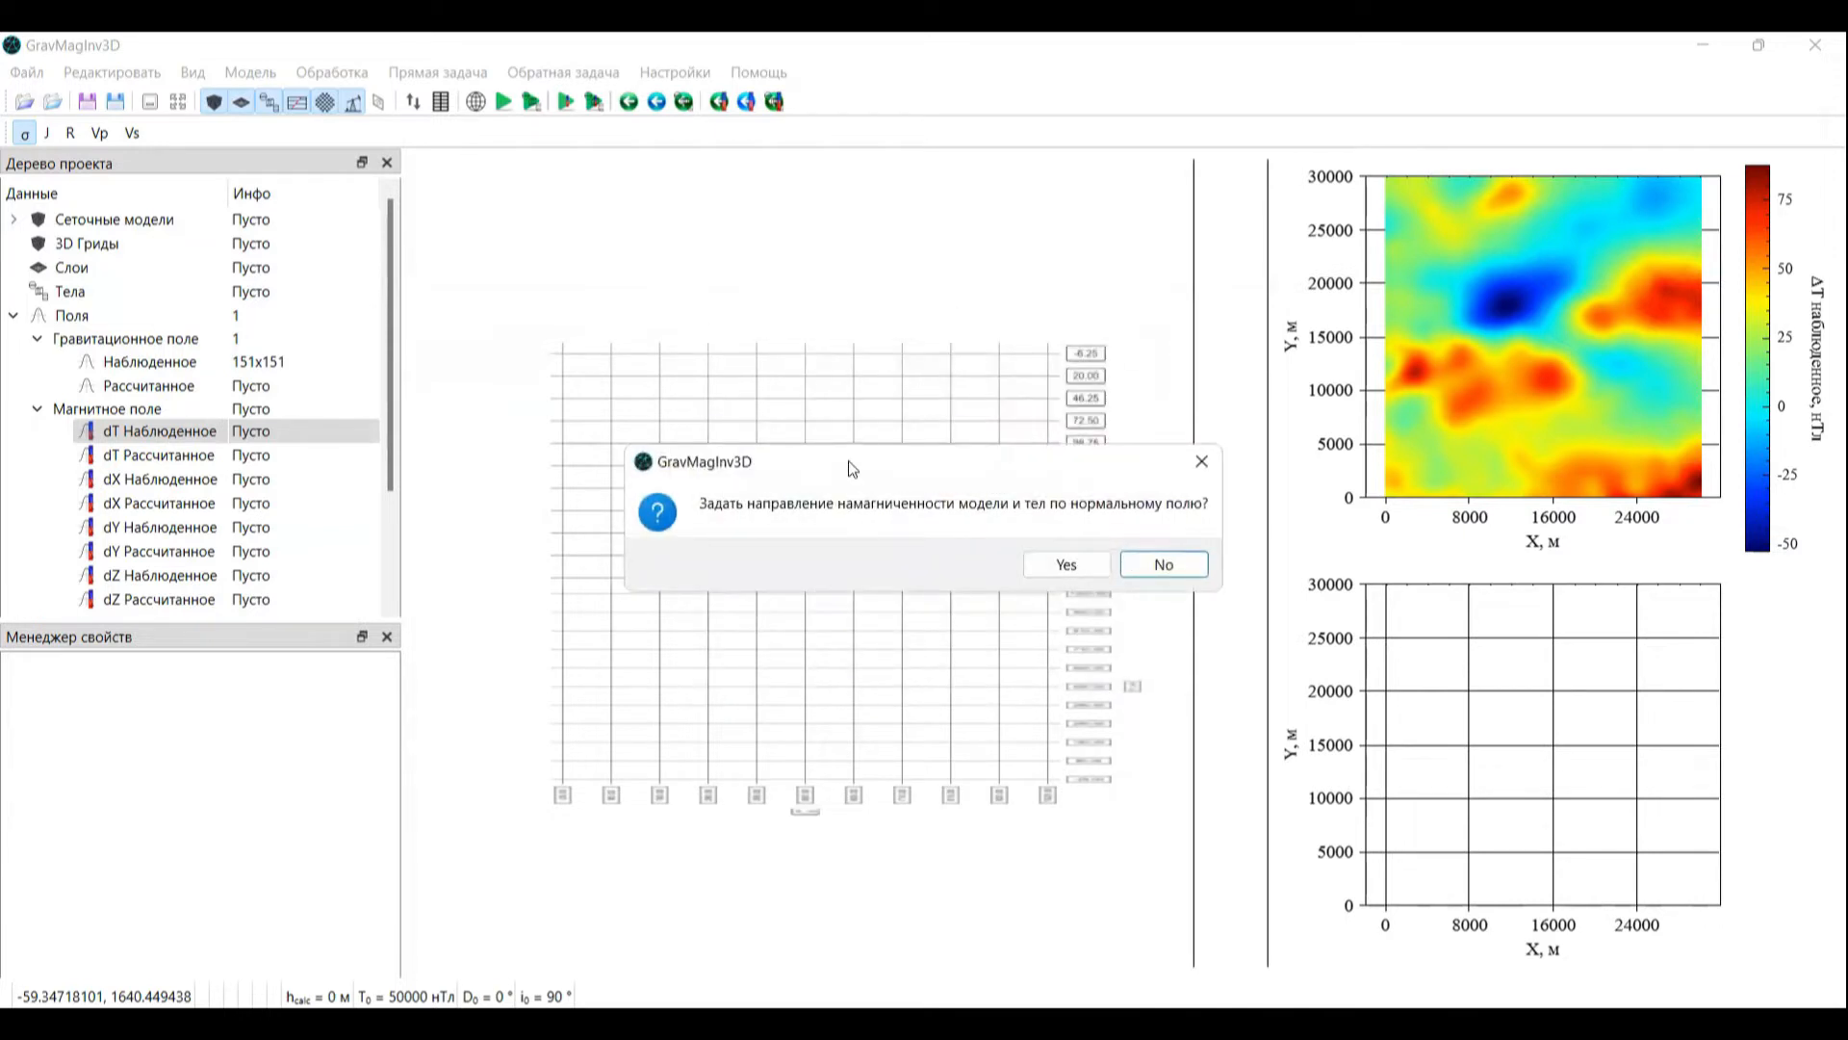
drag(853, 469, 810, 411)
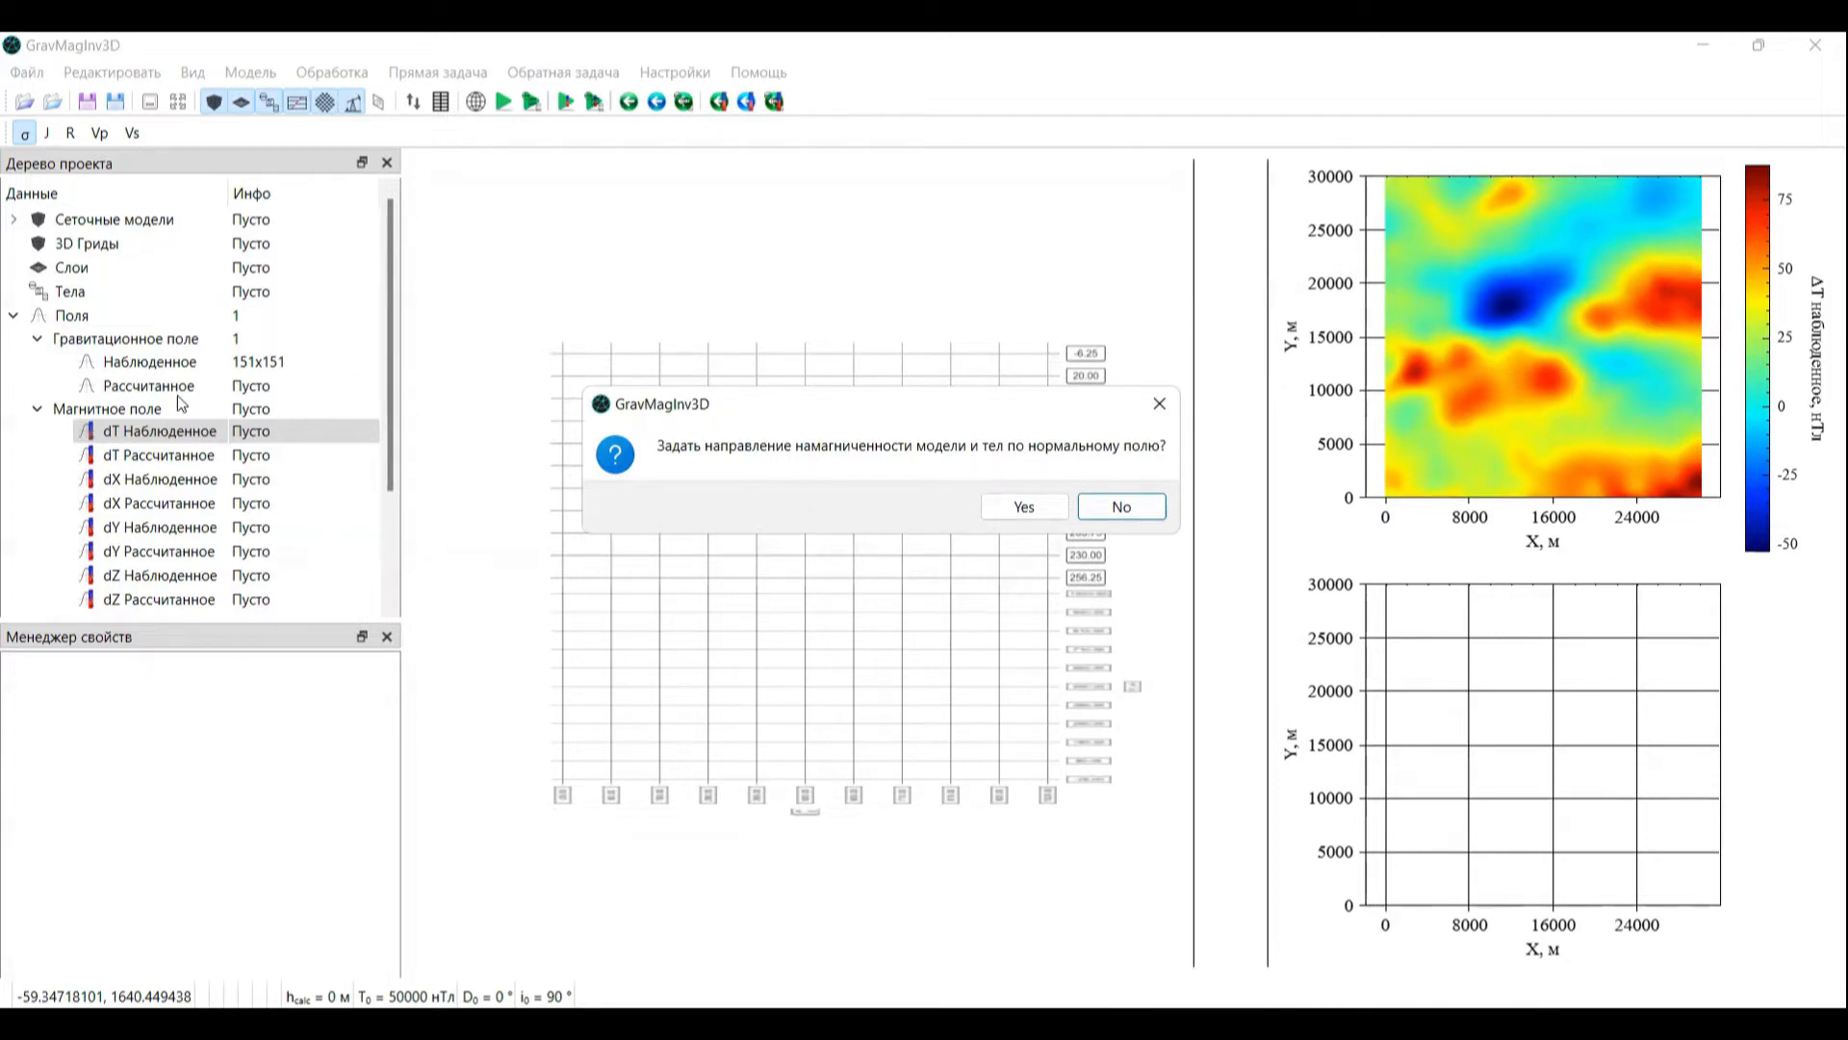
click(1033, 513)
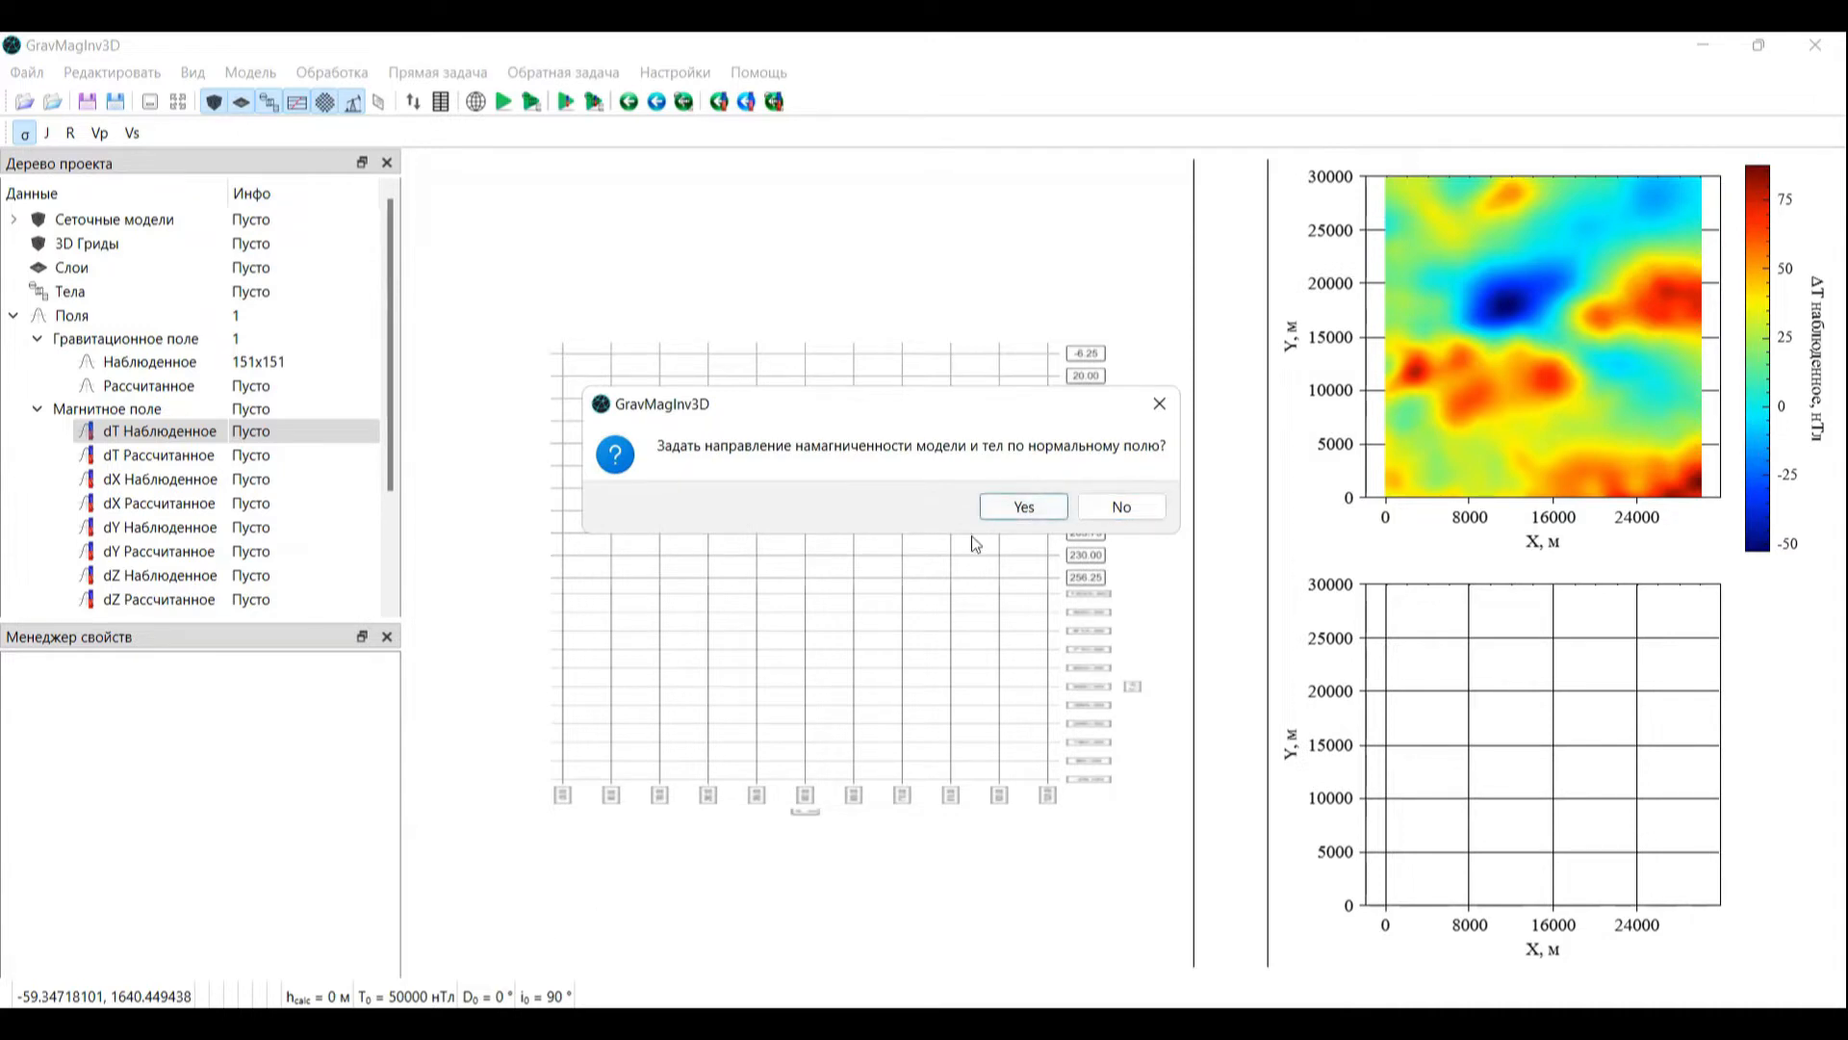
click(1032, 508)
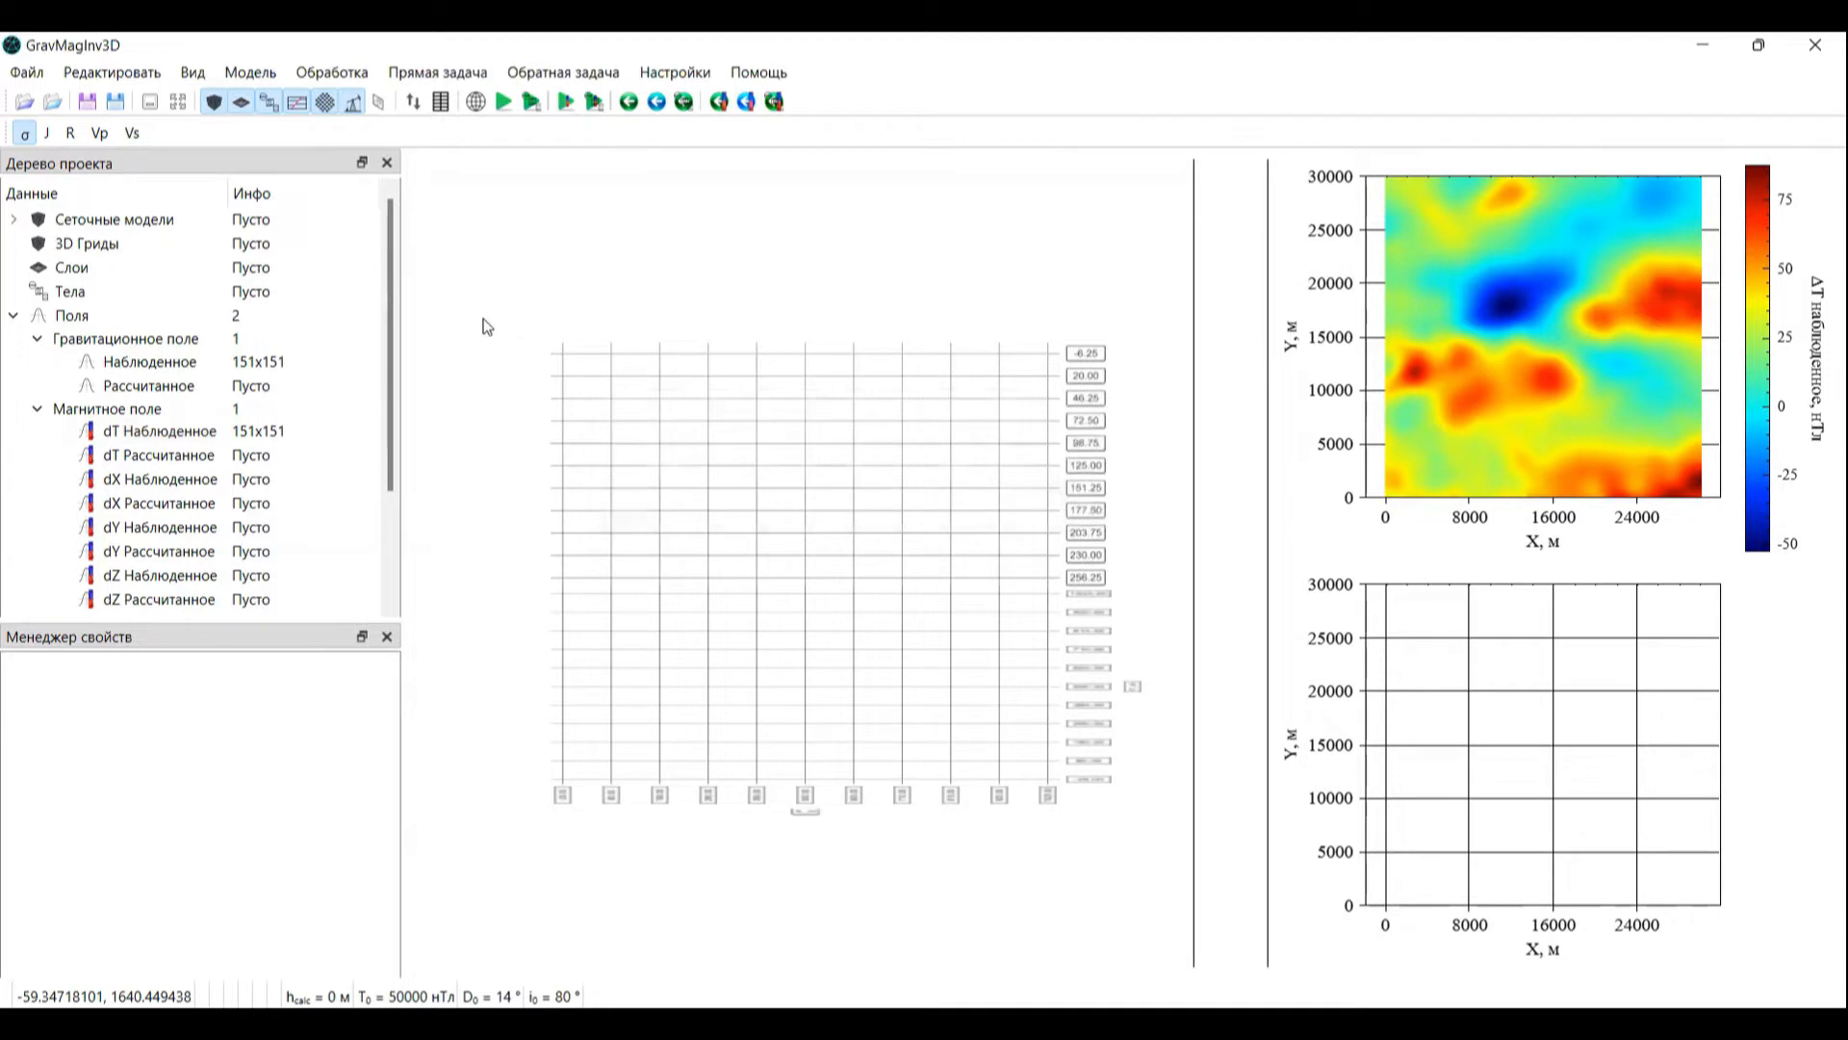
click(14, 317)
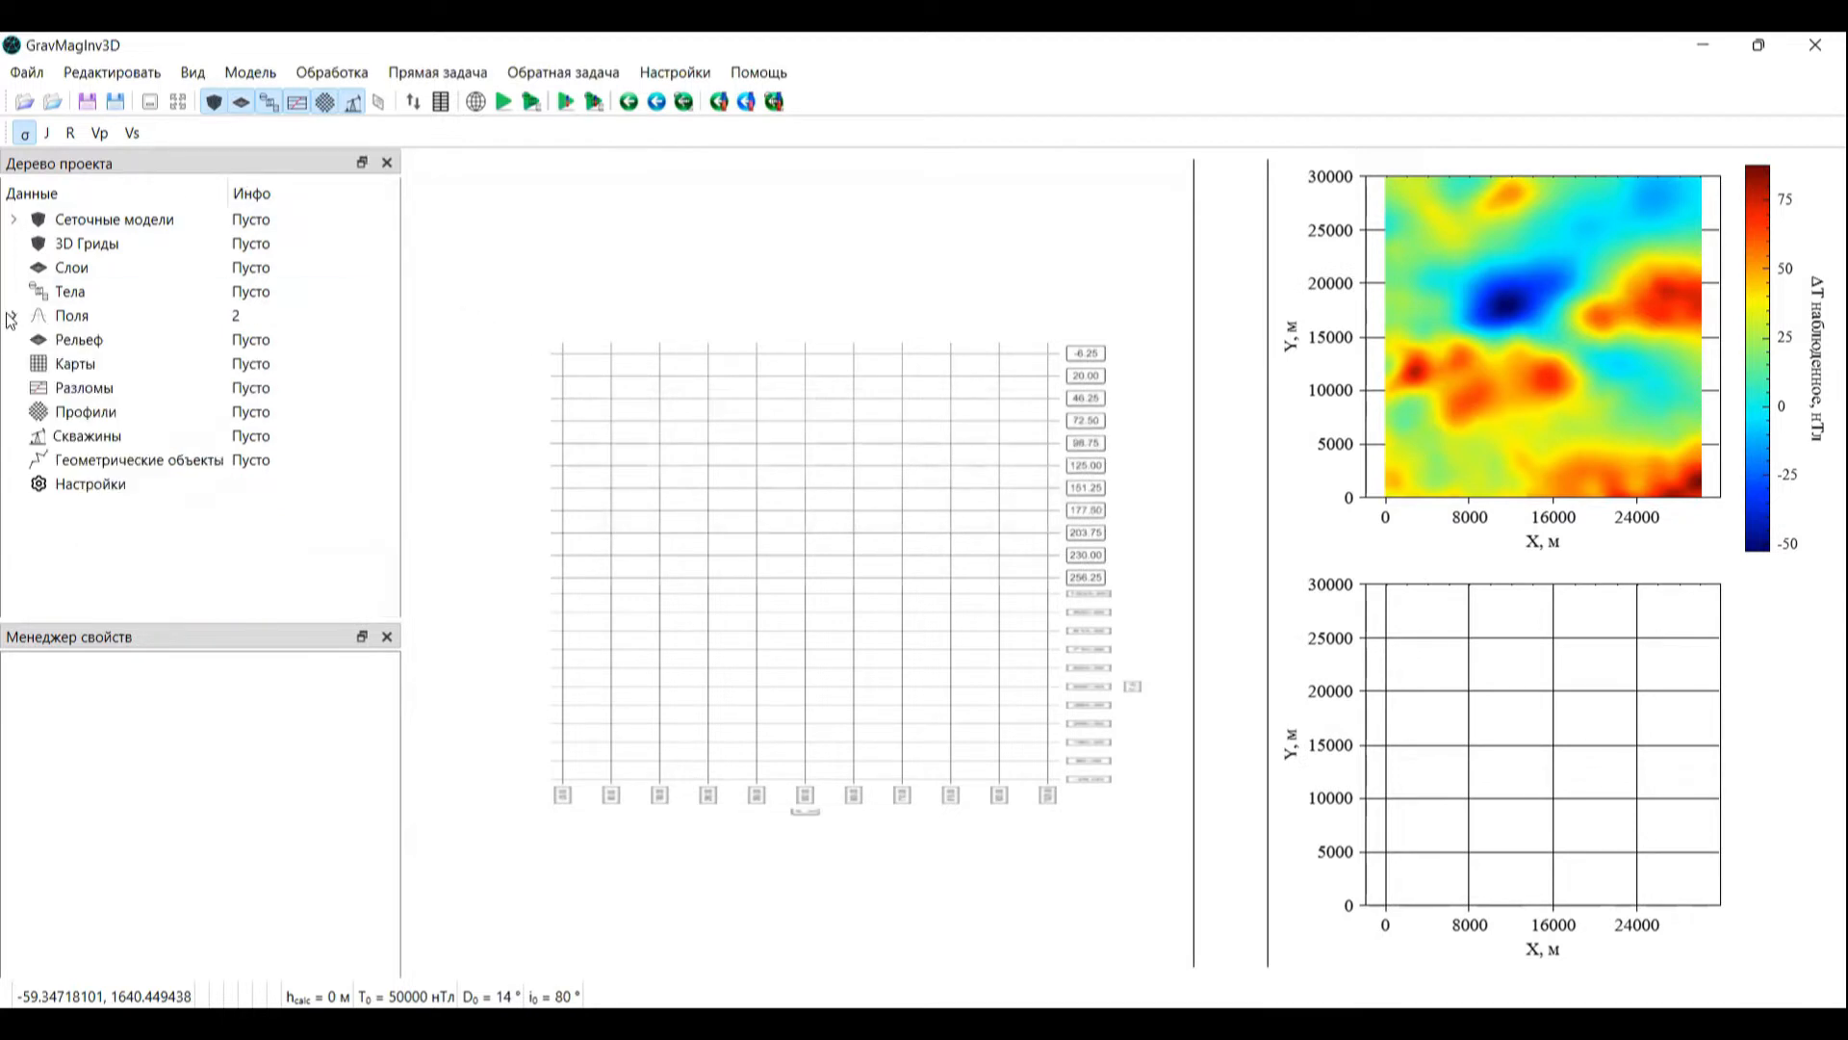
Step: Check the declination and inclination set for the 3D grid and close the dialog
click(252, 74)
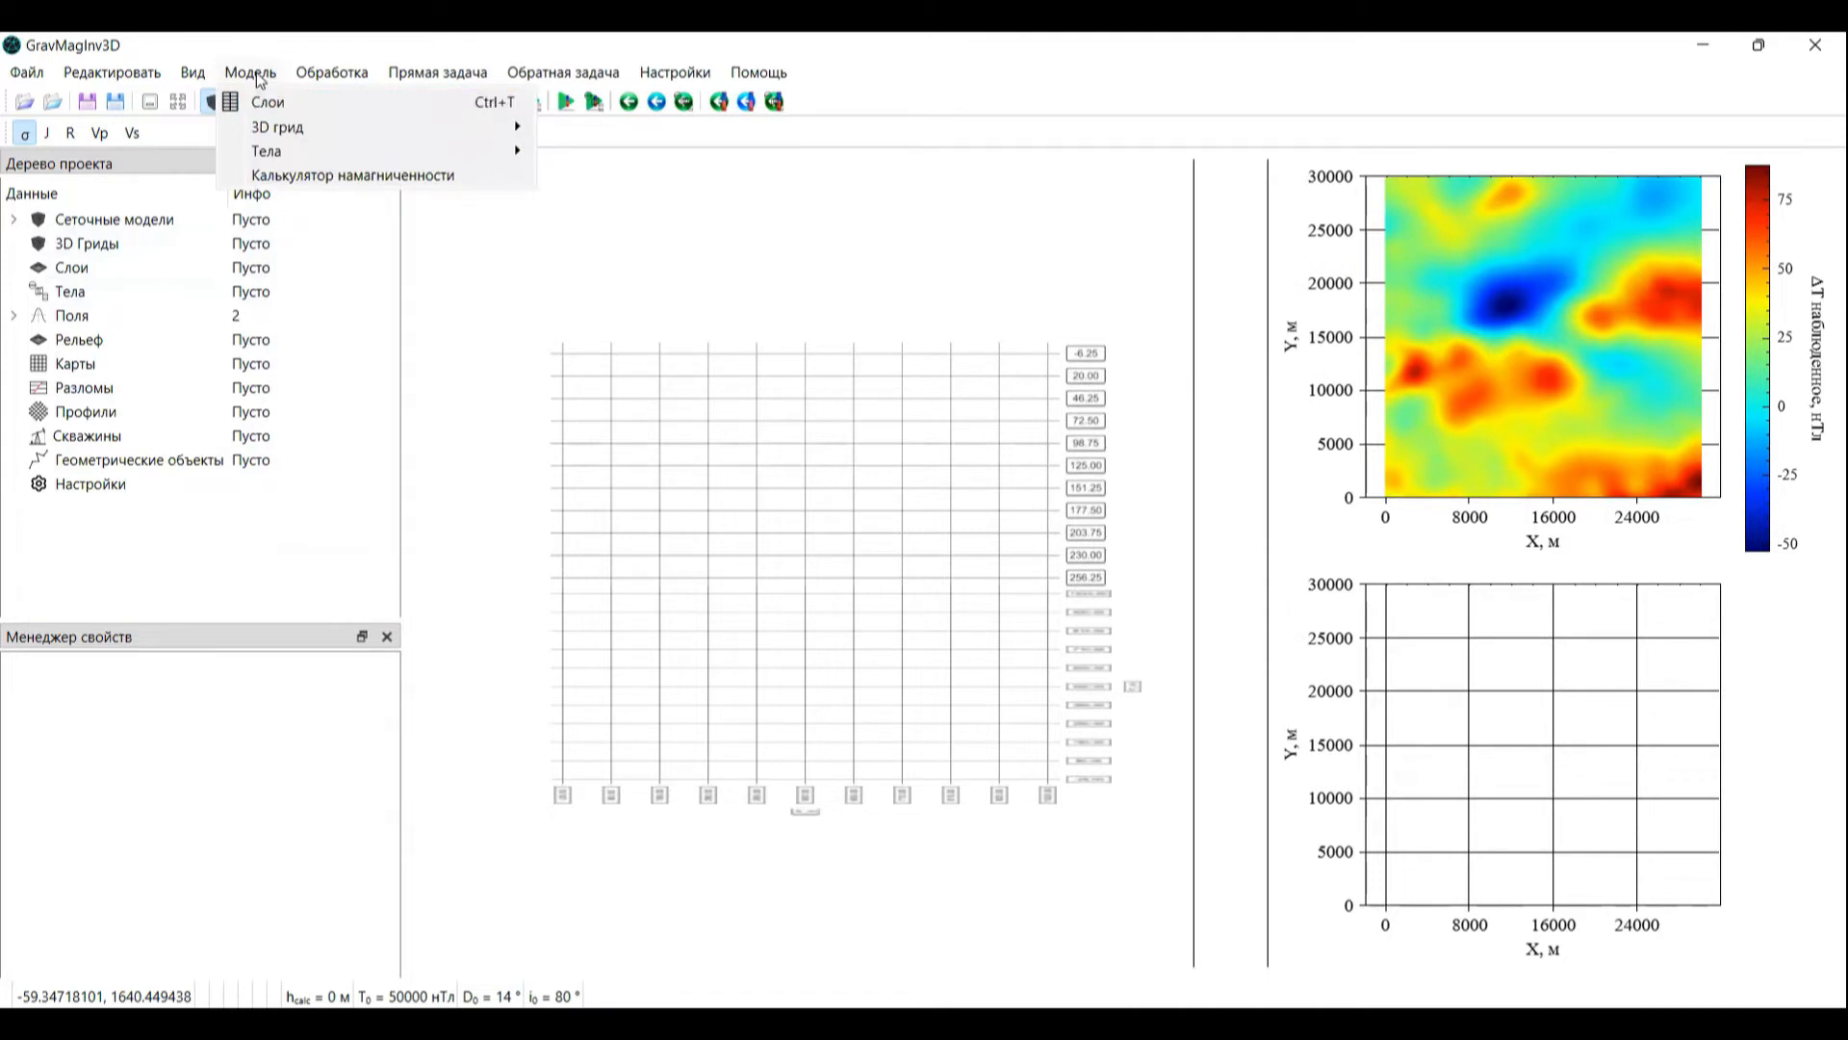
mouse_move(362, 128)
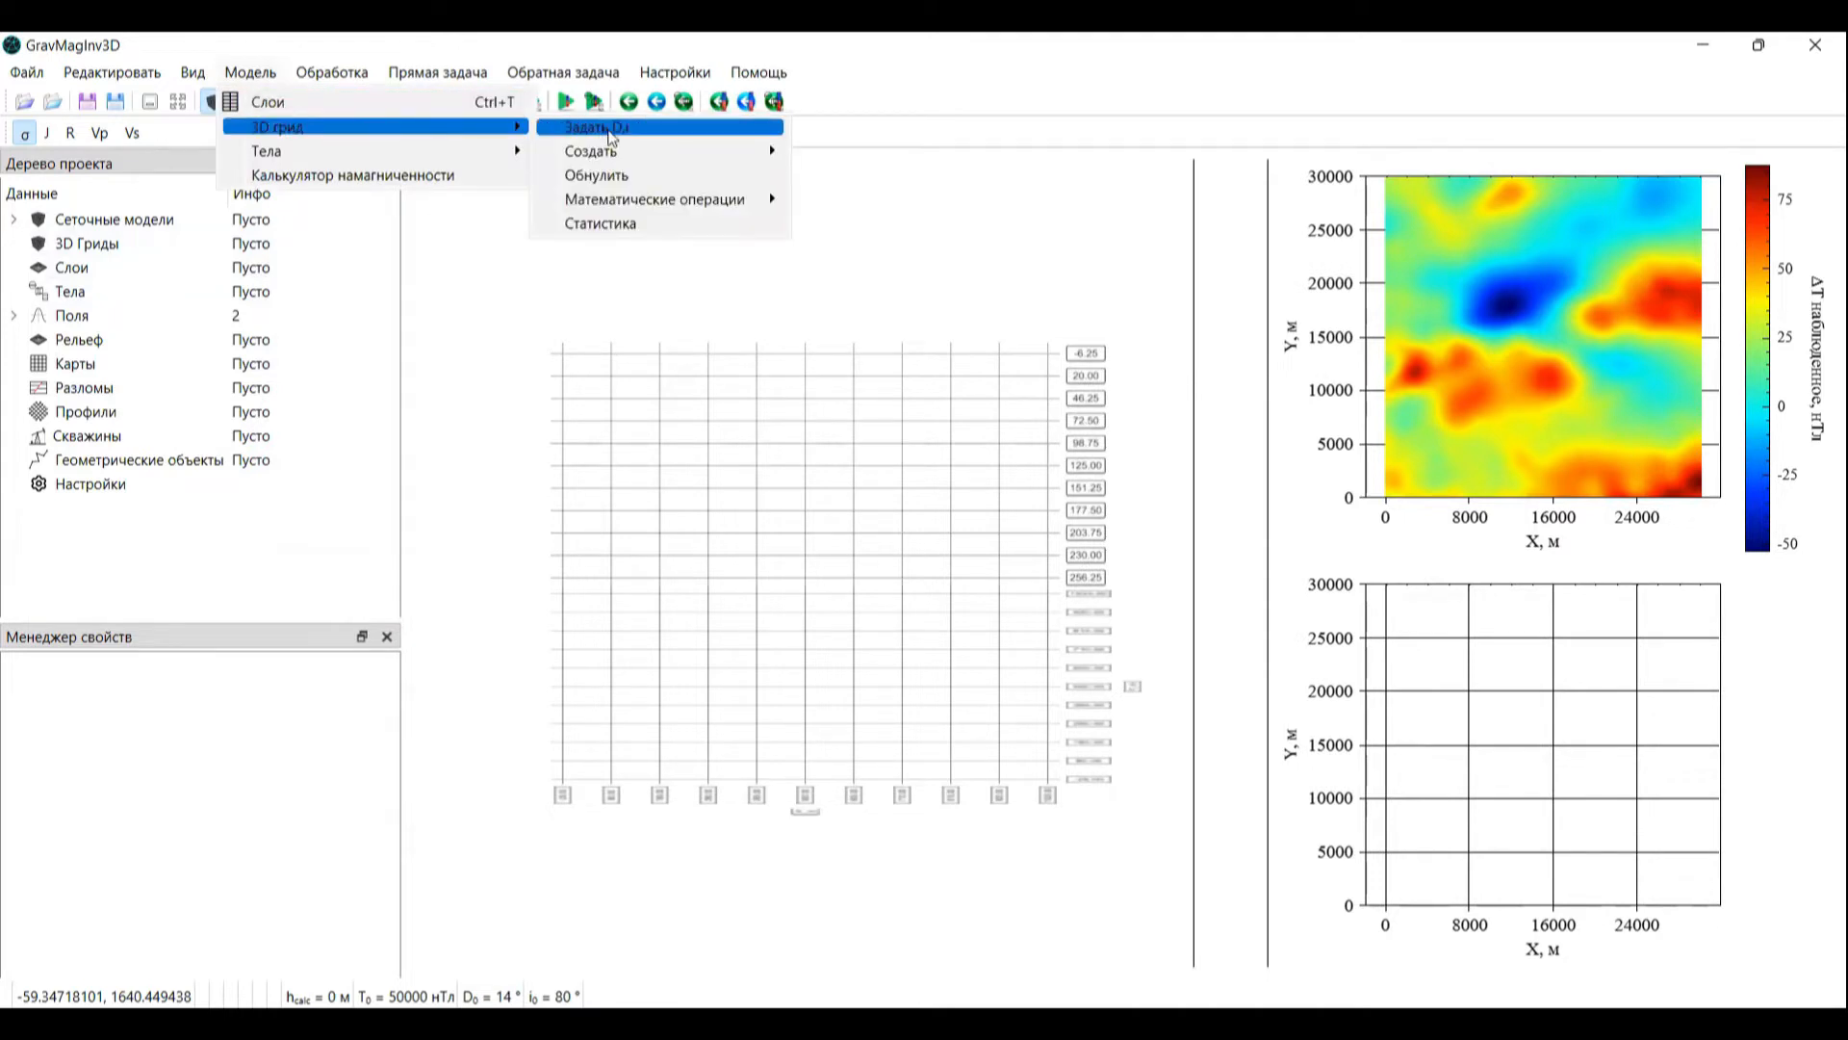
click(609, 138)
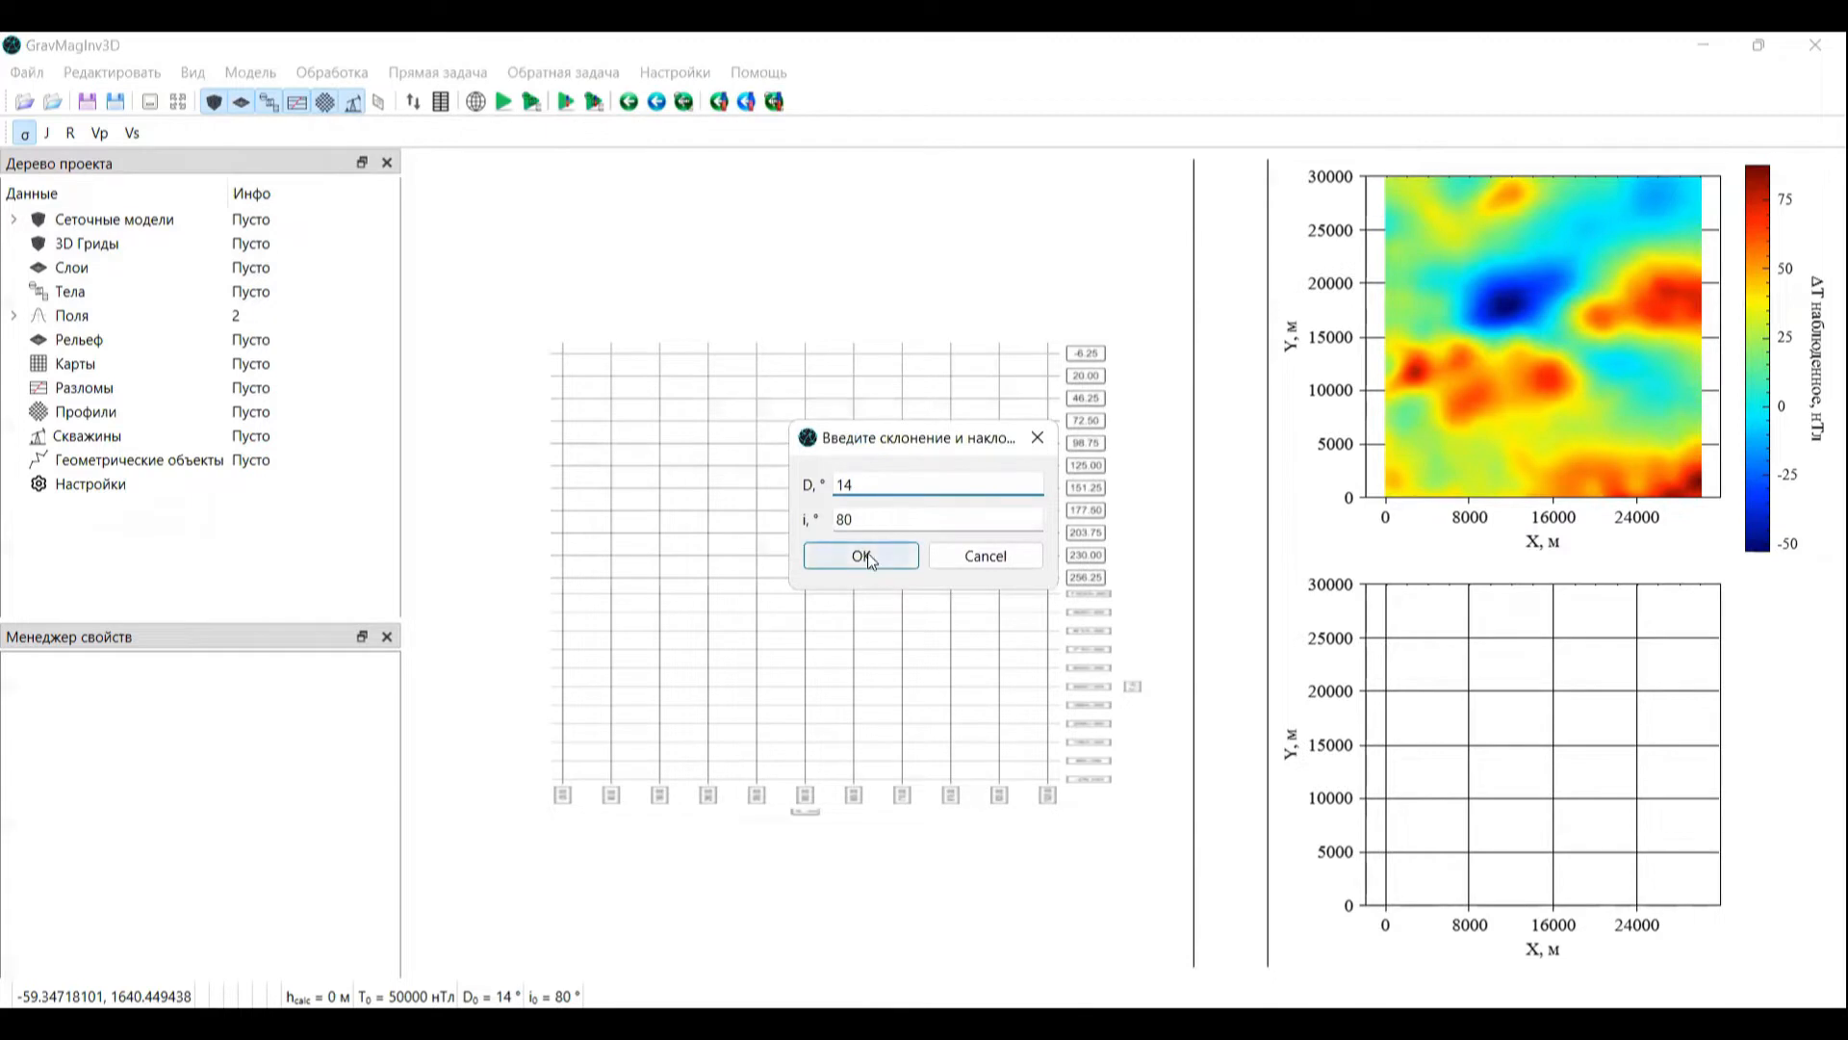
click(1035, 441)
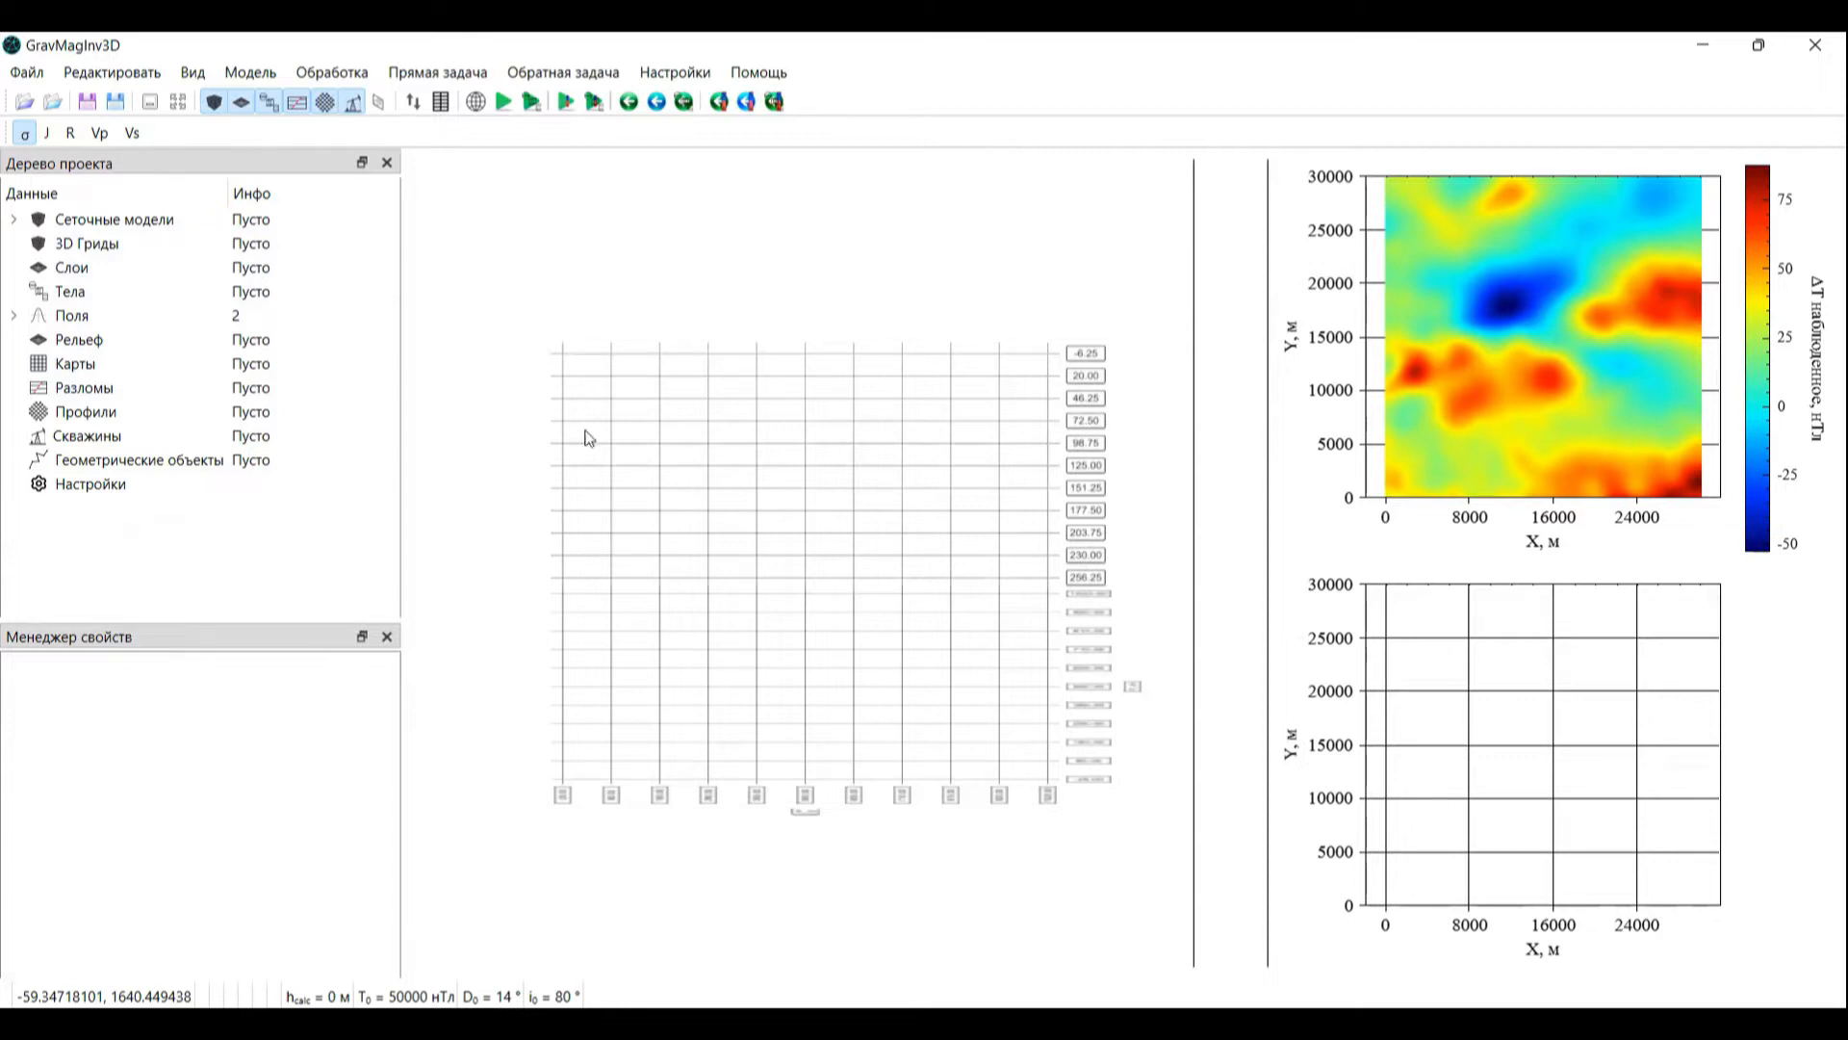
Step: Start a grid model by coordinates (По координатам) with density and magnetization, setting the X and Y steps to 300 m
double_click(113, 219)
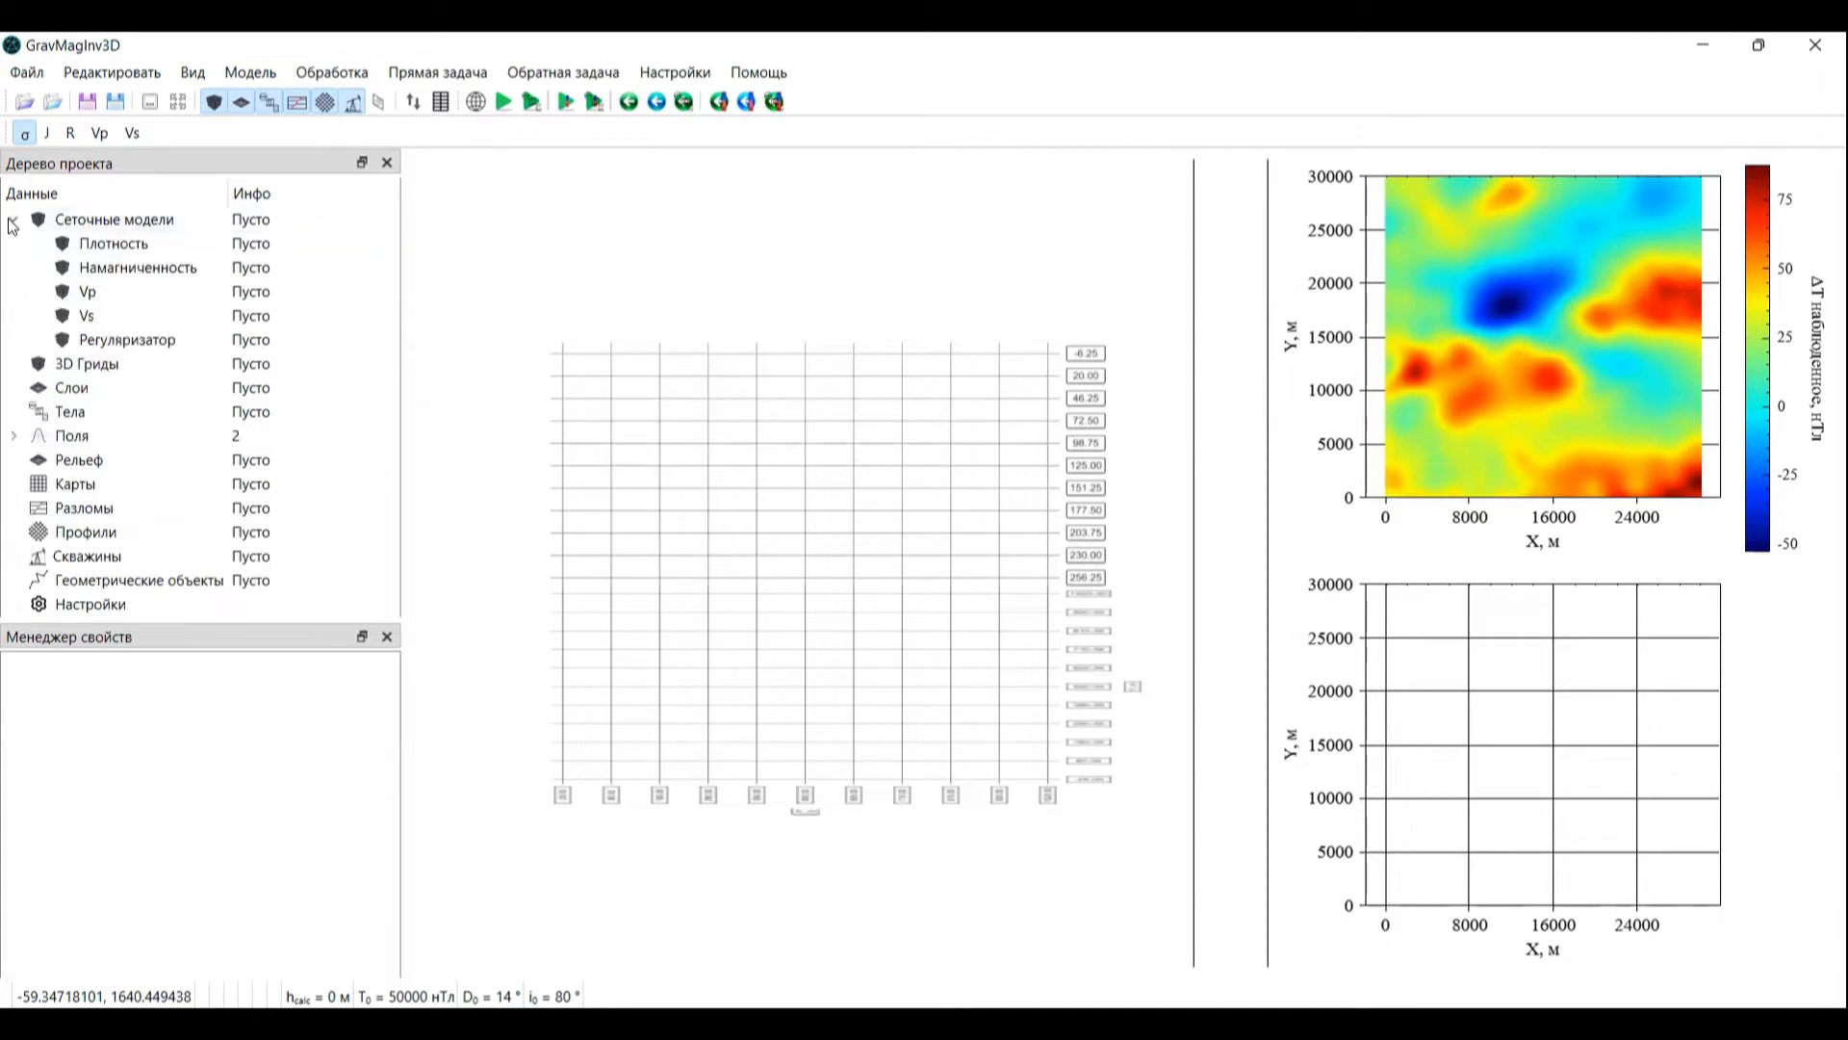
click(112, 224)
right_click(108, 221)
click(86, 216)
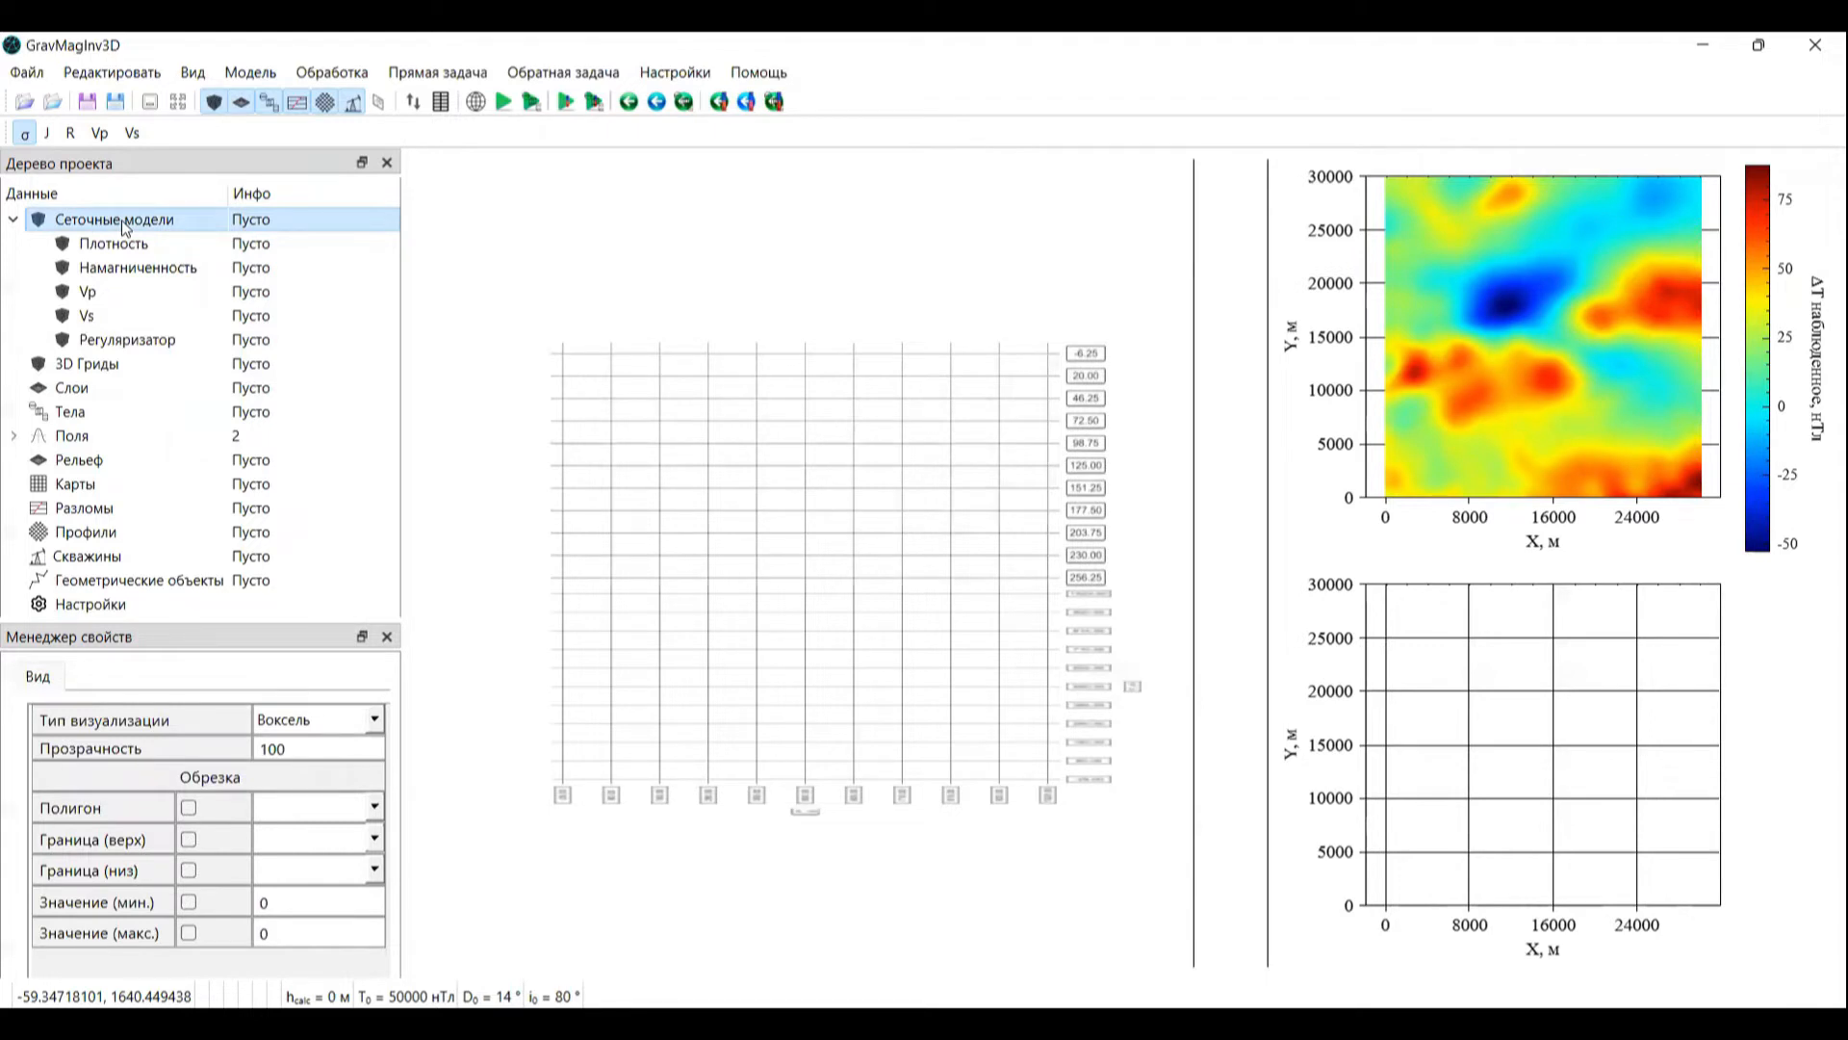
right_click(122, 220)
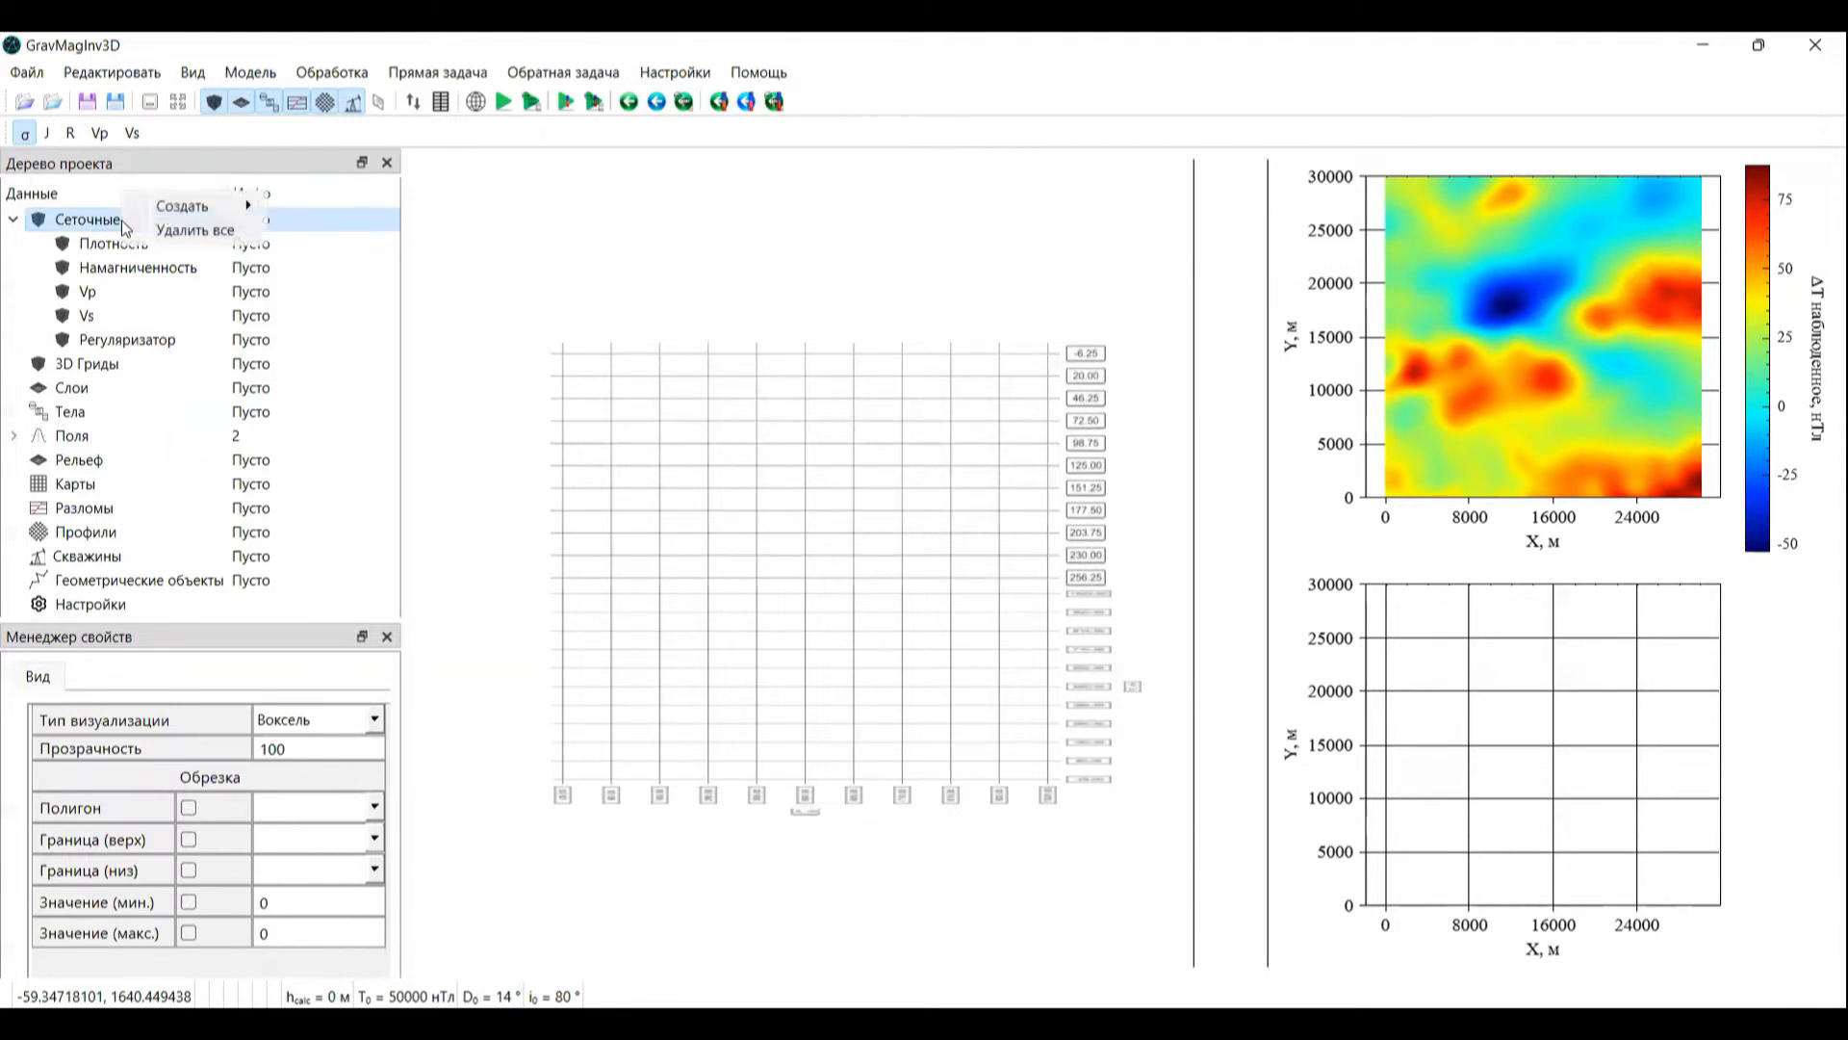
mouse_move(173, 216)
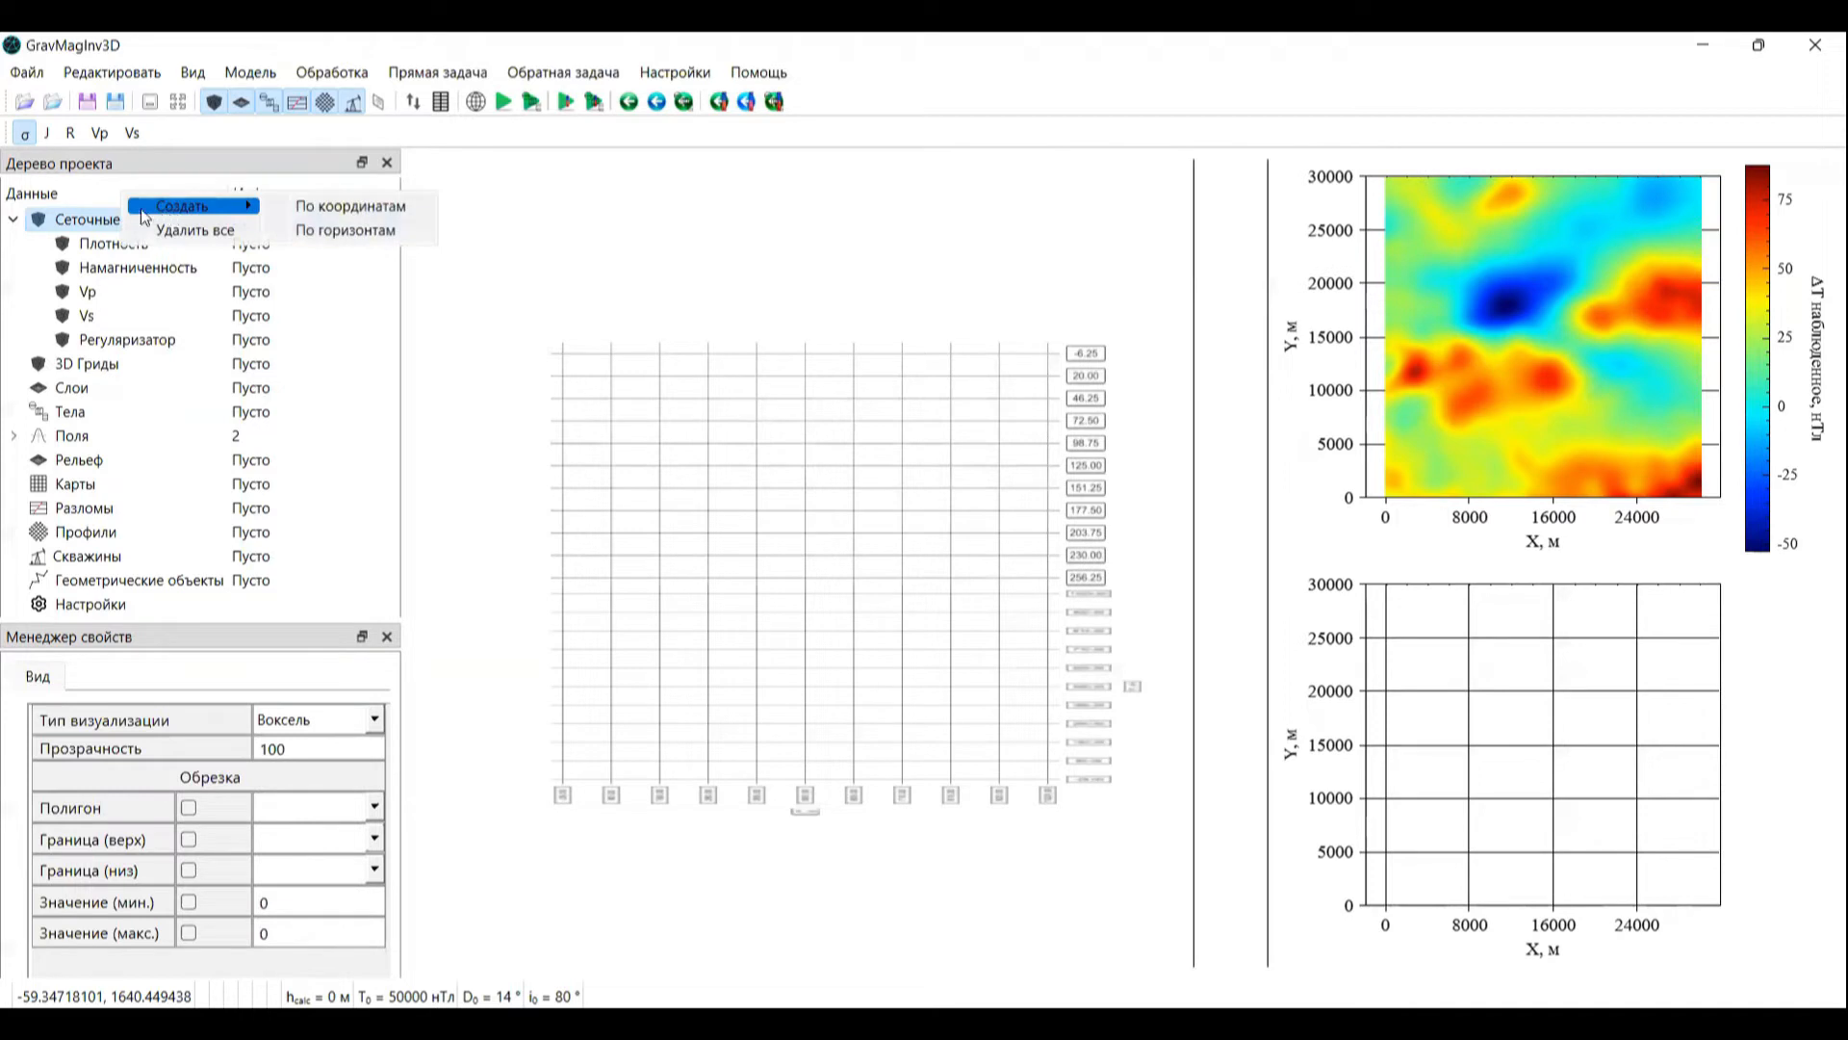
click(364, 214)
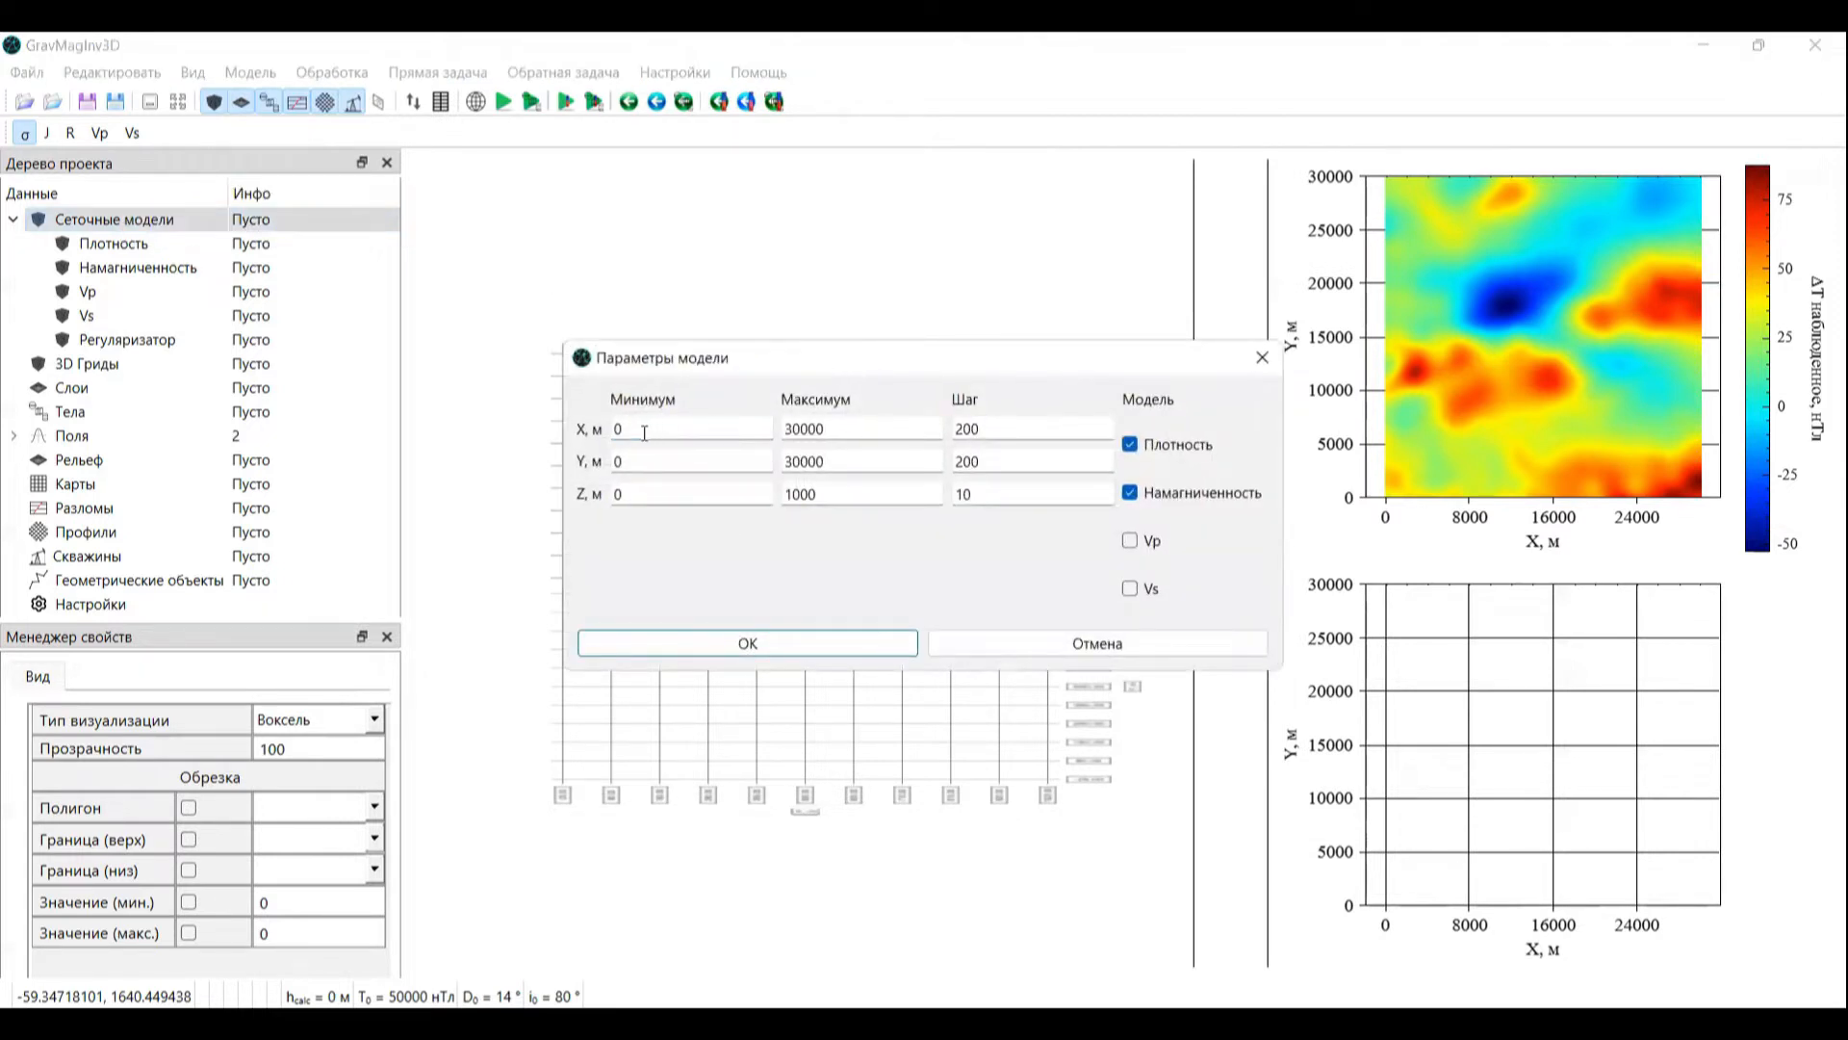
double_click(1012, 422)
text(300)
key(Tab)
key(Tab)
key(Tab)
text(300)
Step: Set the grid model's Z maximum to 5000 m and Z step to 20 m, and create the model
key(Tab)
key(Tab)
key(Tab)
key(shift+Tab)
text(5000)
key(Tab)
text(50==)
key(BackSpace)
key(BackSpace)
key(BackSpace)
key(BackSpace)
text(20)
click(764, 645)
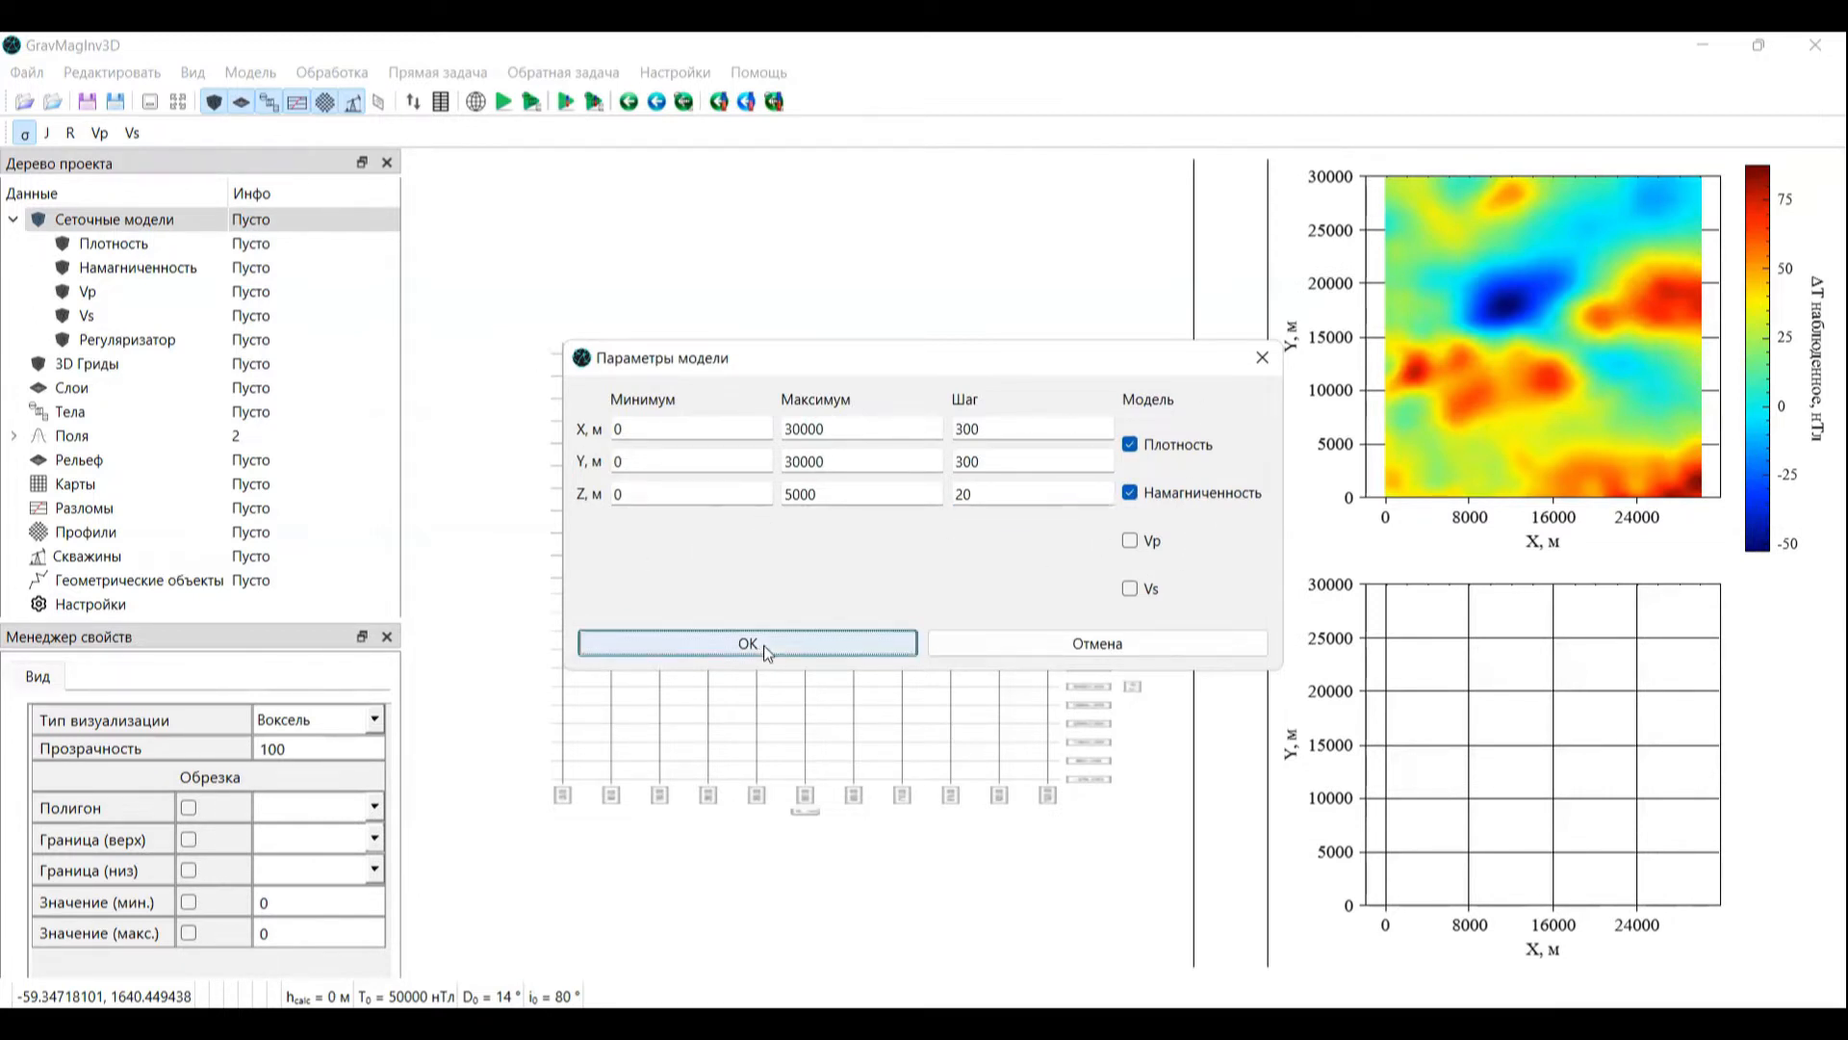
Step: Inspect the new grid model in 3D together with its density and magnetization entries in the project tree
drag(939, 476, 749, 470)
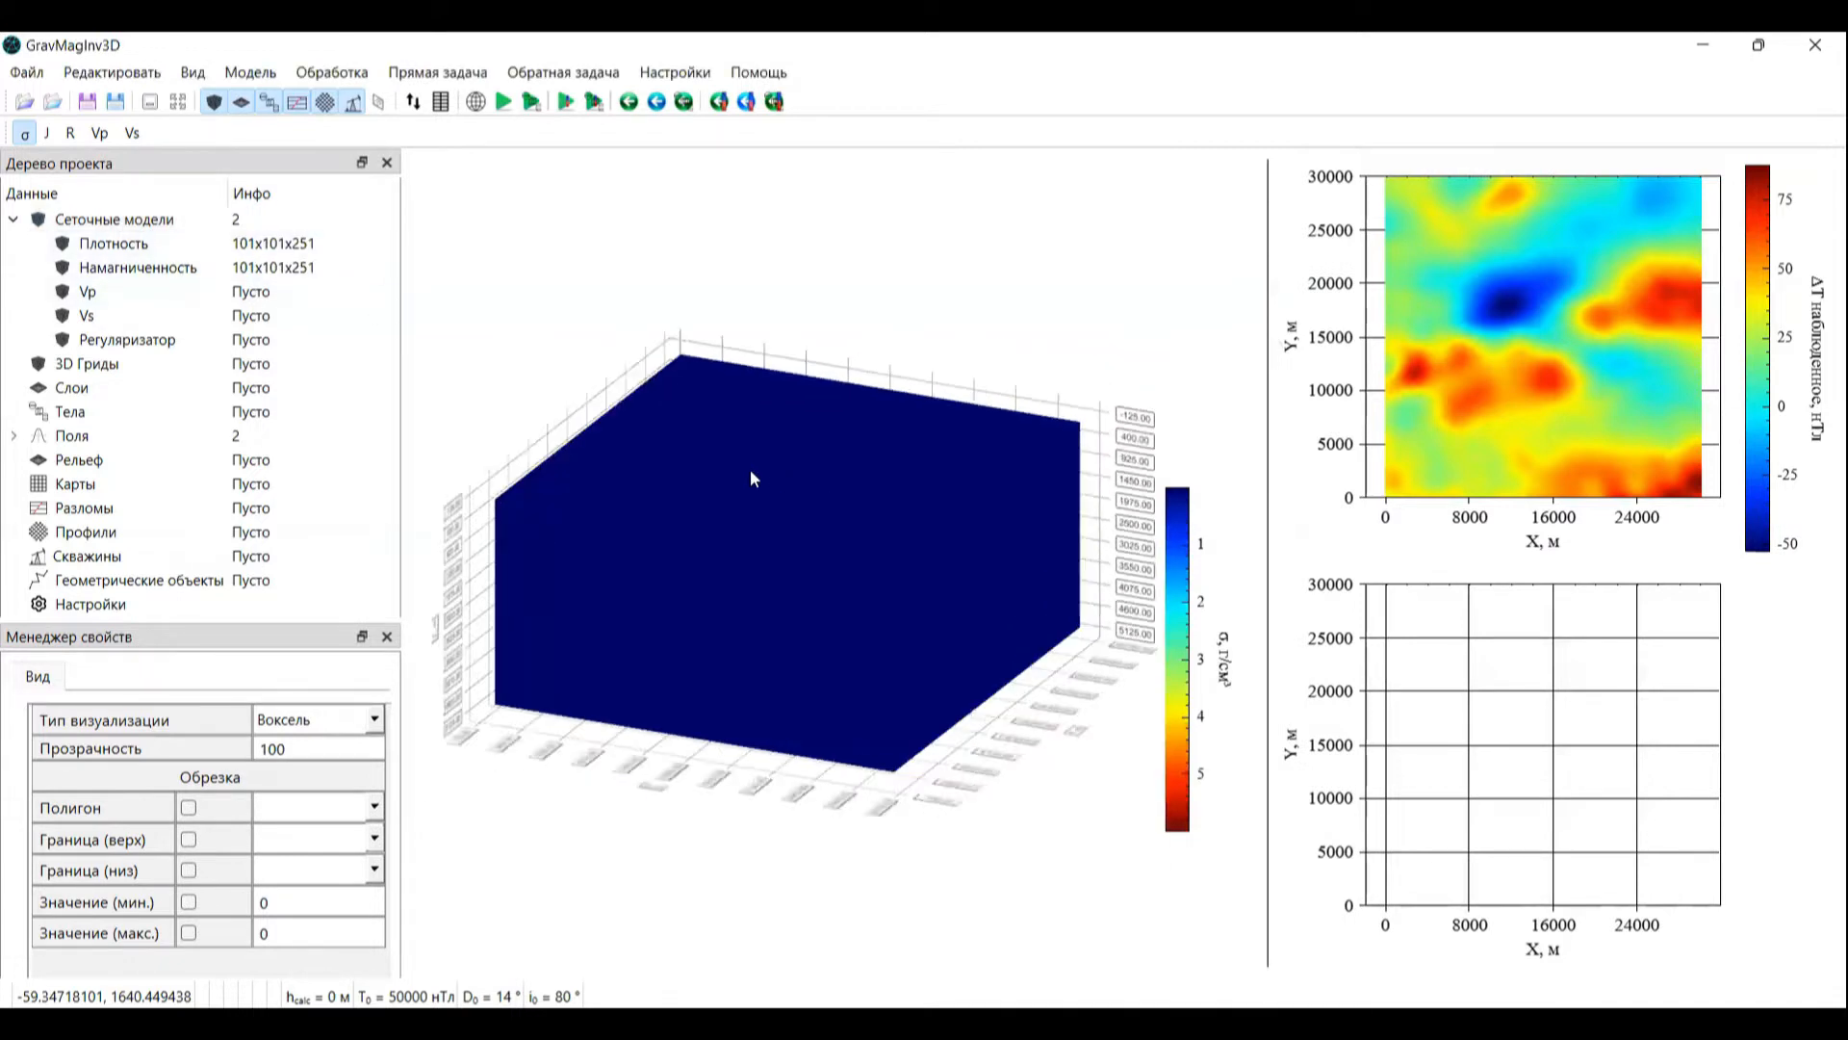
drag(772, 550, 731, 523)
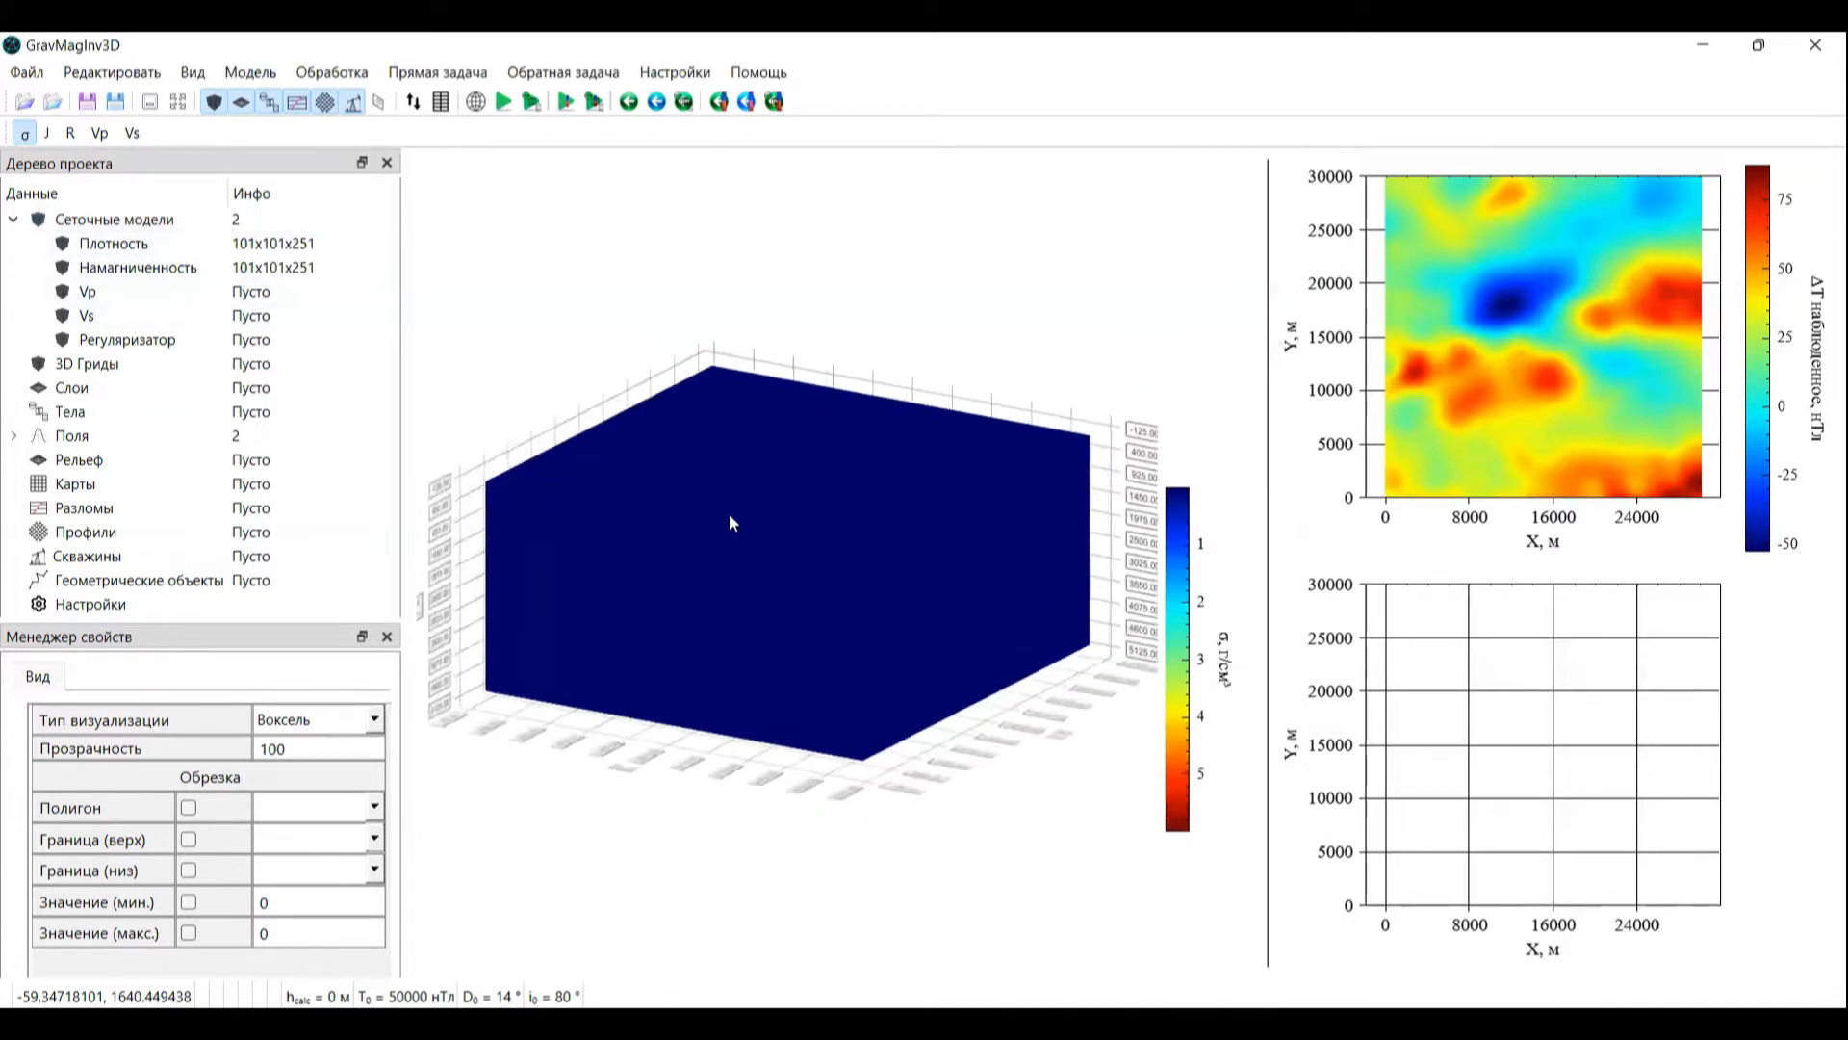
click(134, 249)
click(134, 263)
click(95, 241)
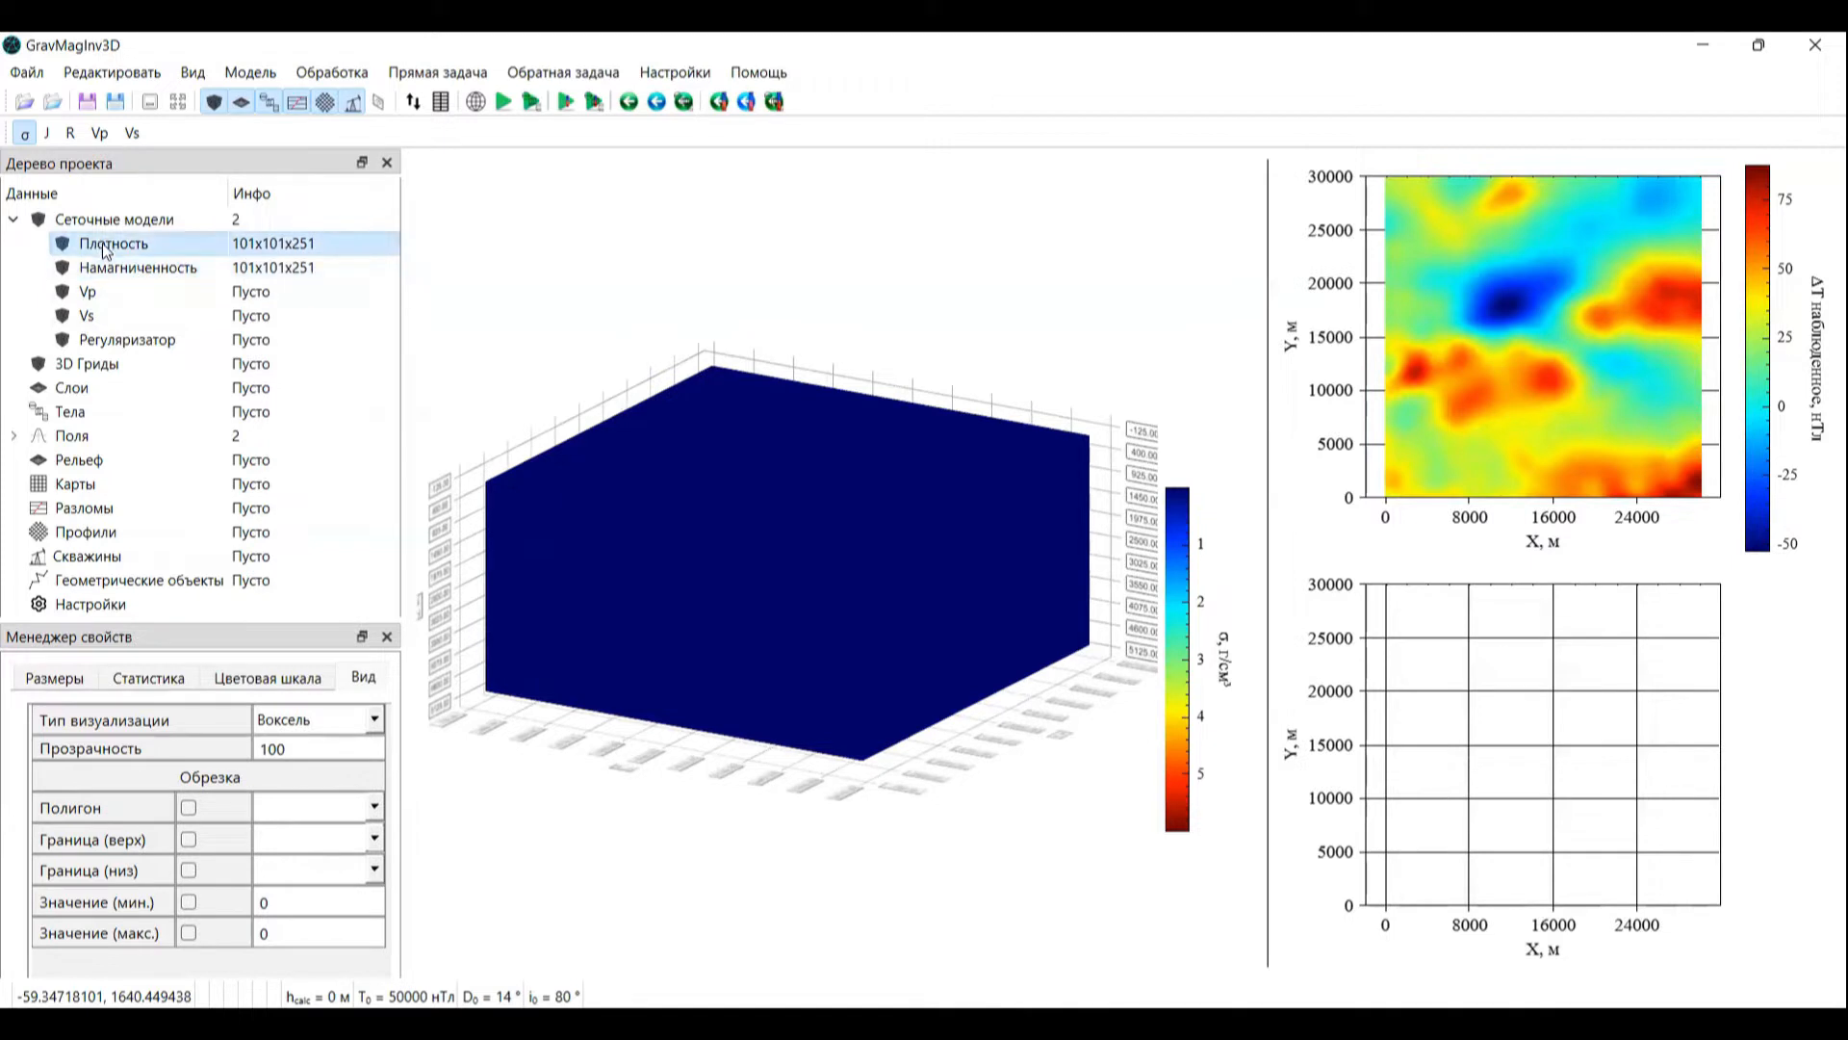
click(555, 363)
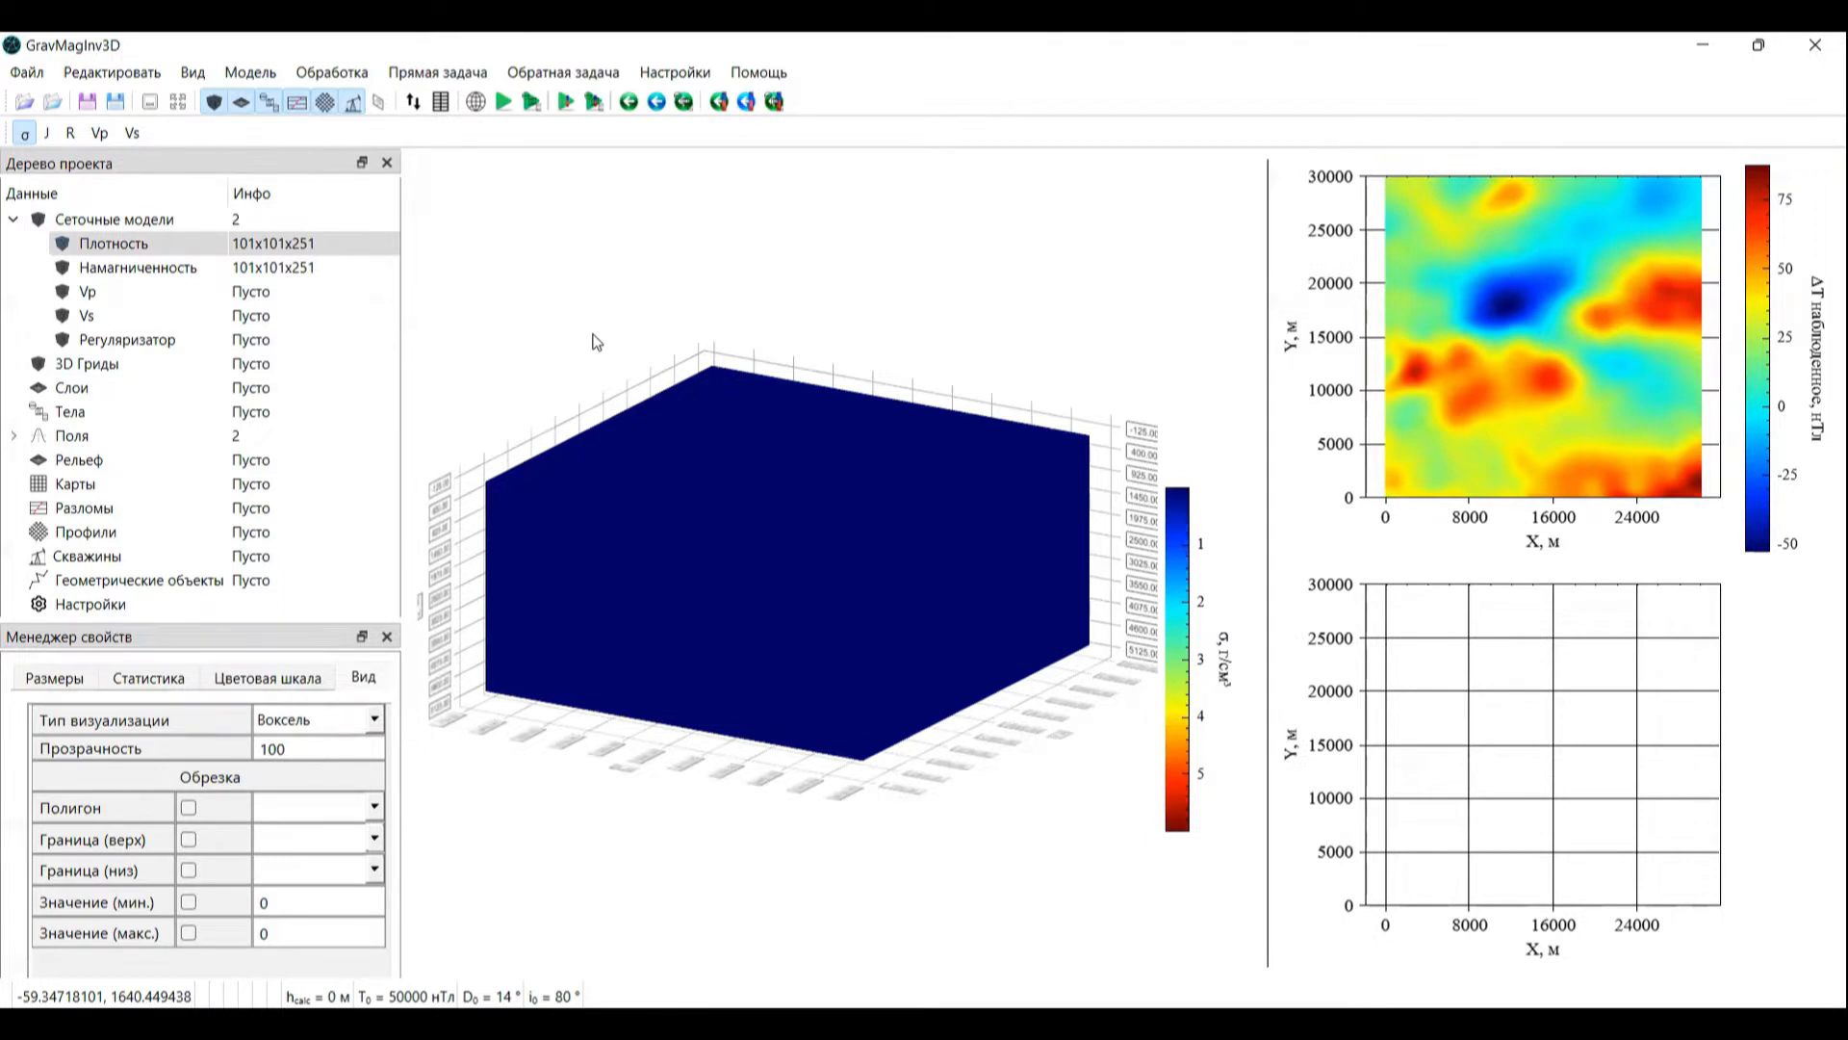
Step: Open the project's calculation settings and check the options for the calculation surface (Поверхность расчета)
click(100, 606)
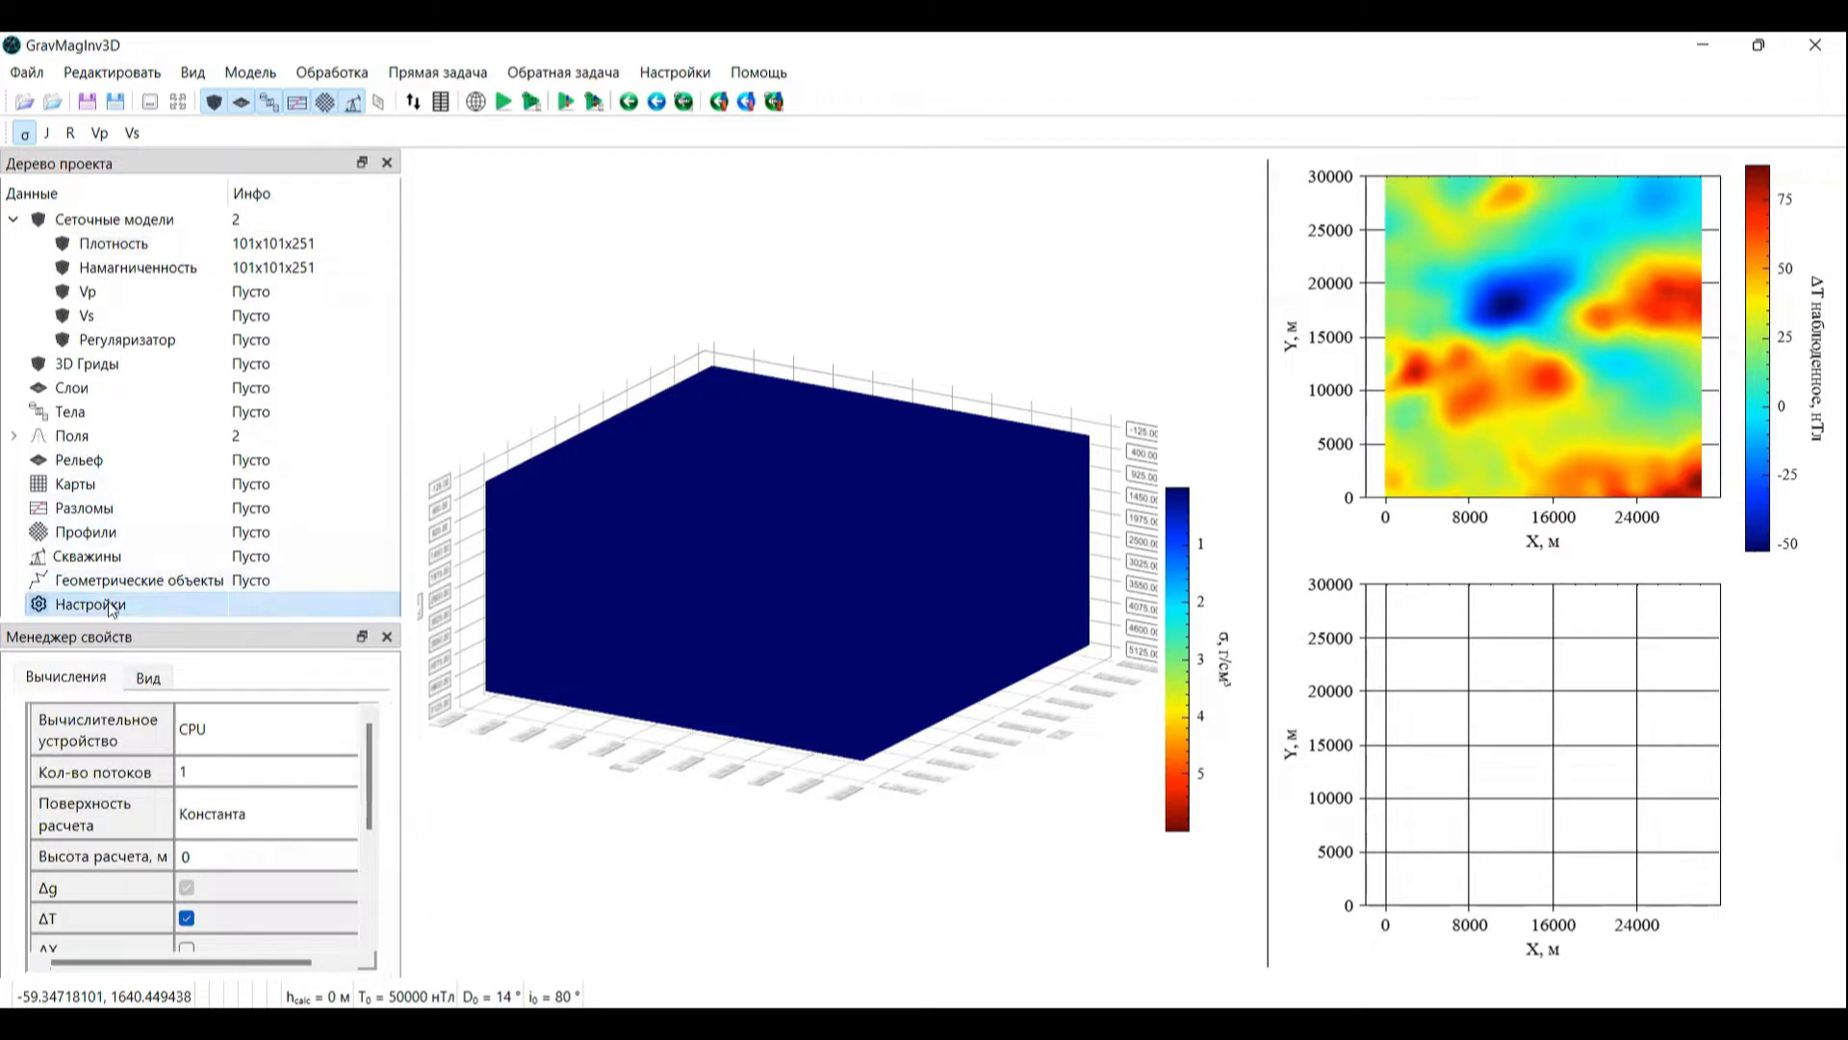
click(88, 823)
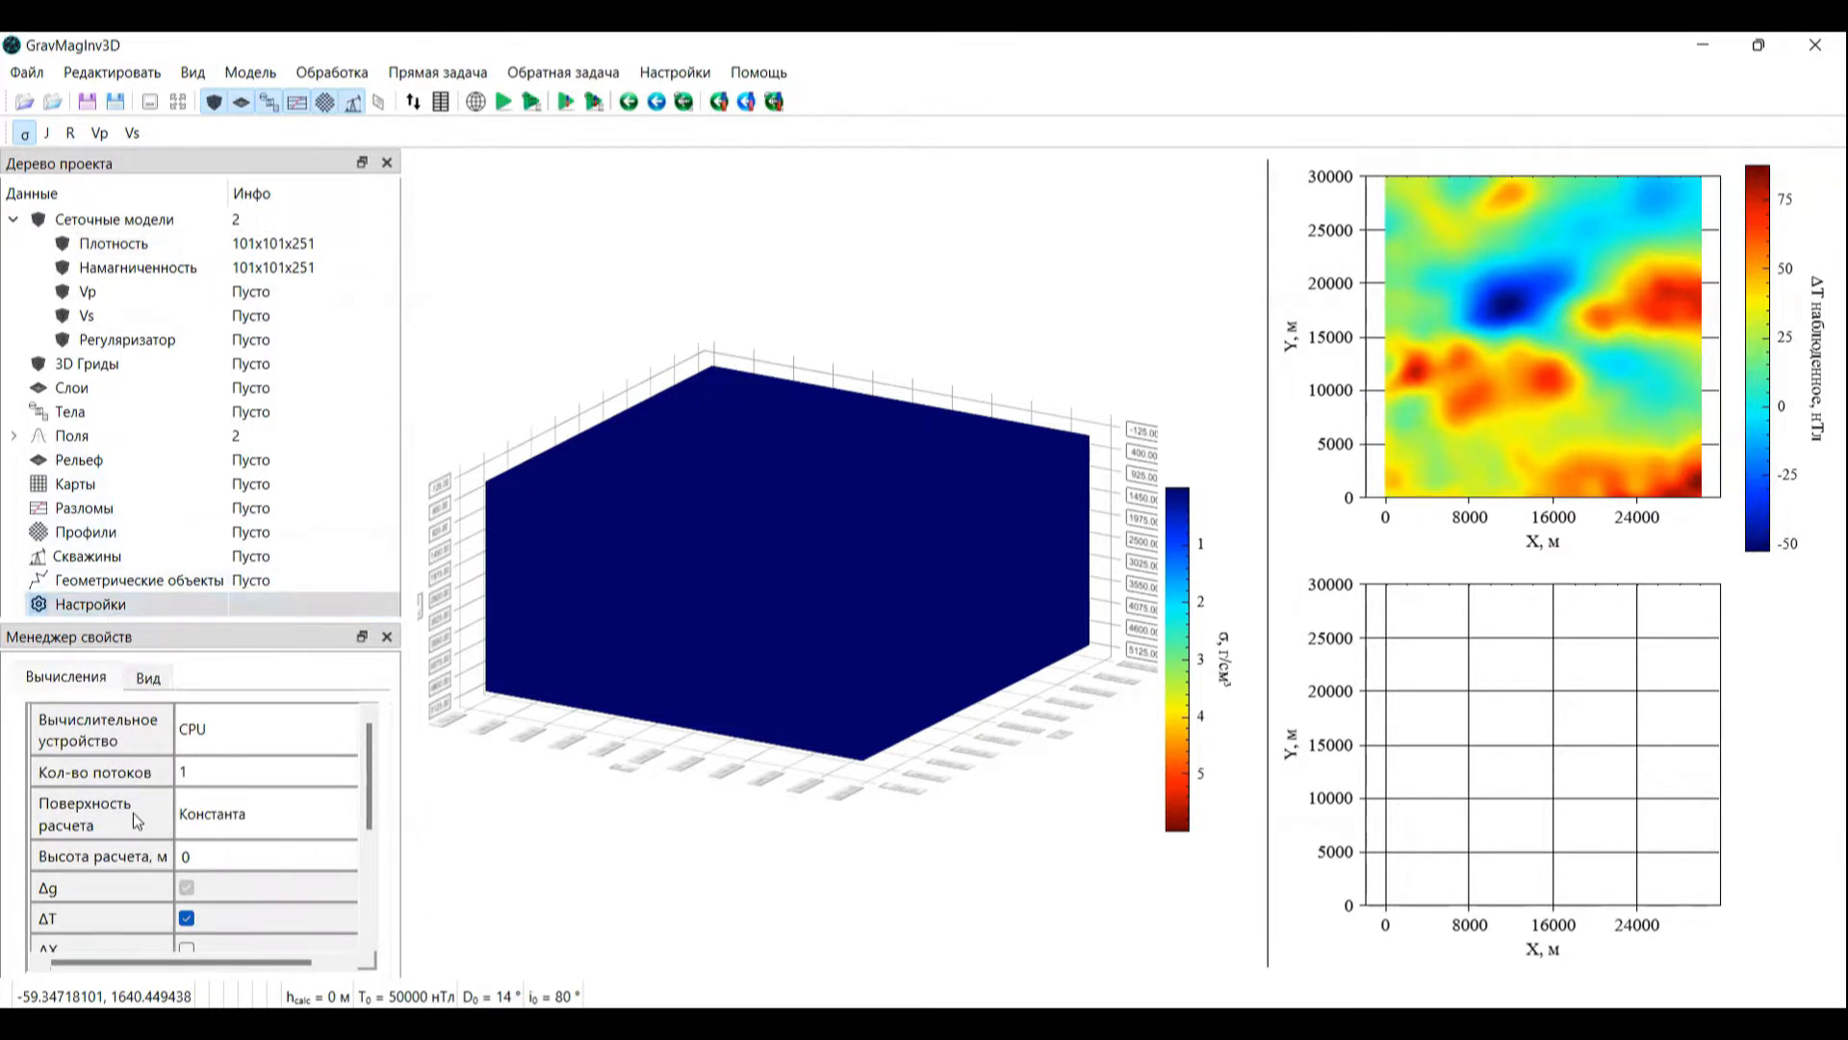
click(245, 820)
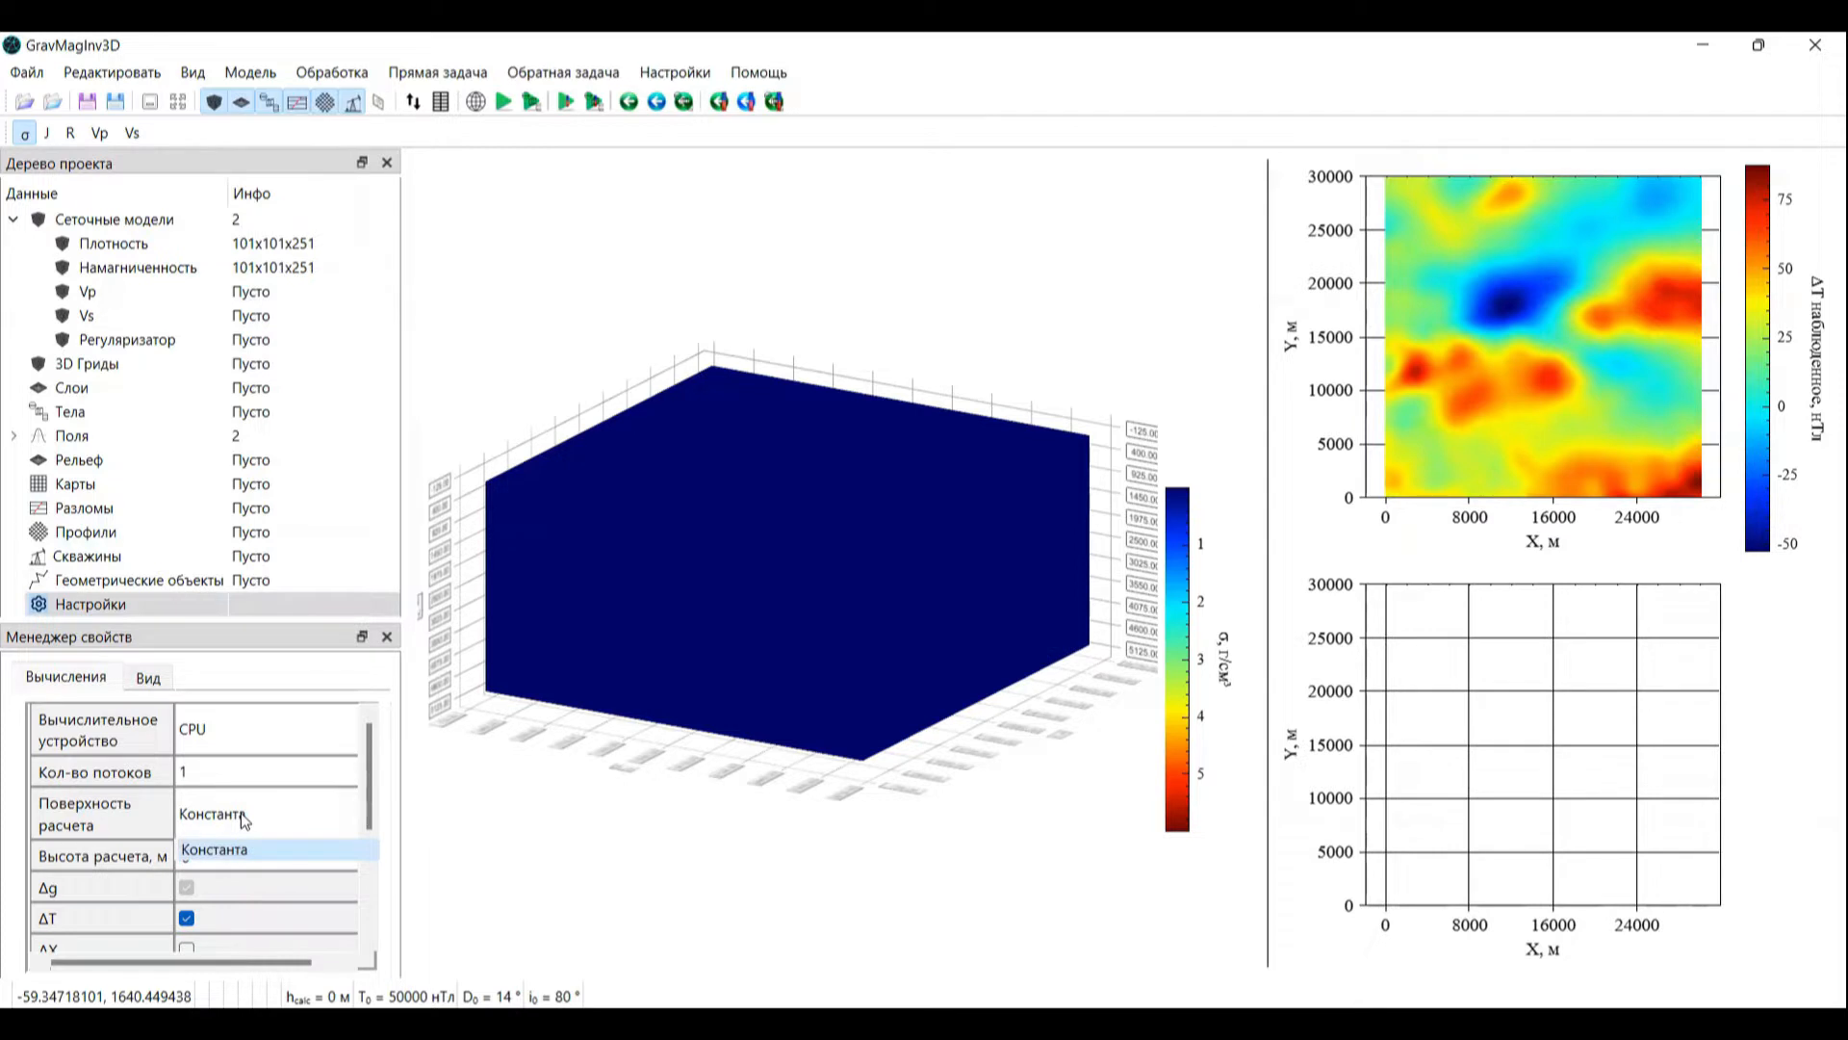
click(245, 820)
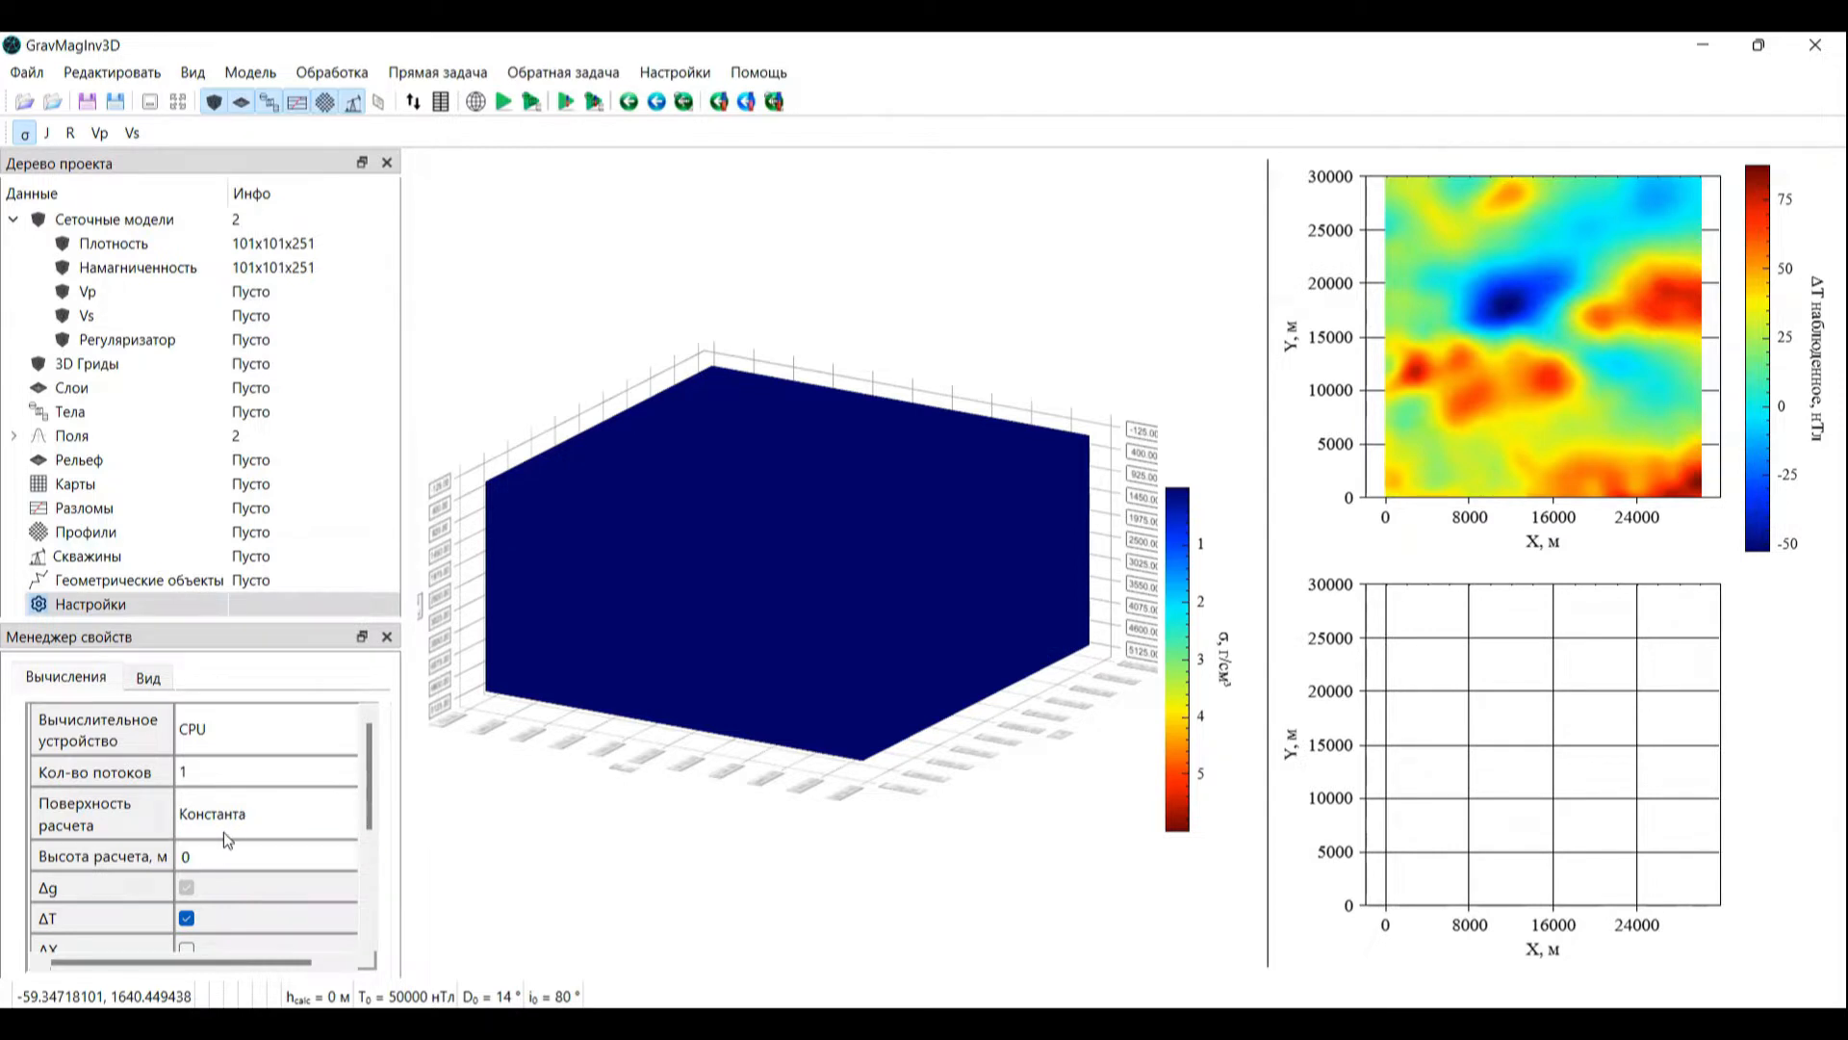
click(224, 832)
click(223, 840)
drag(731, 805, 565, 814)
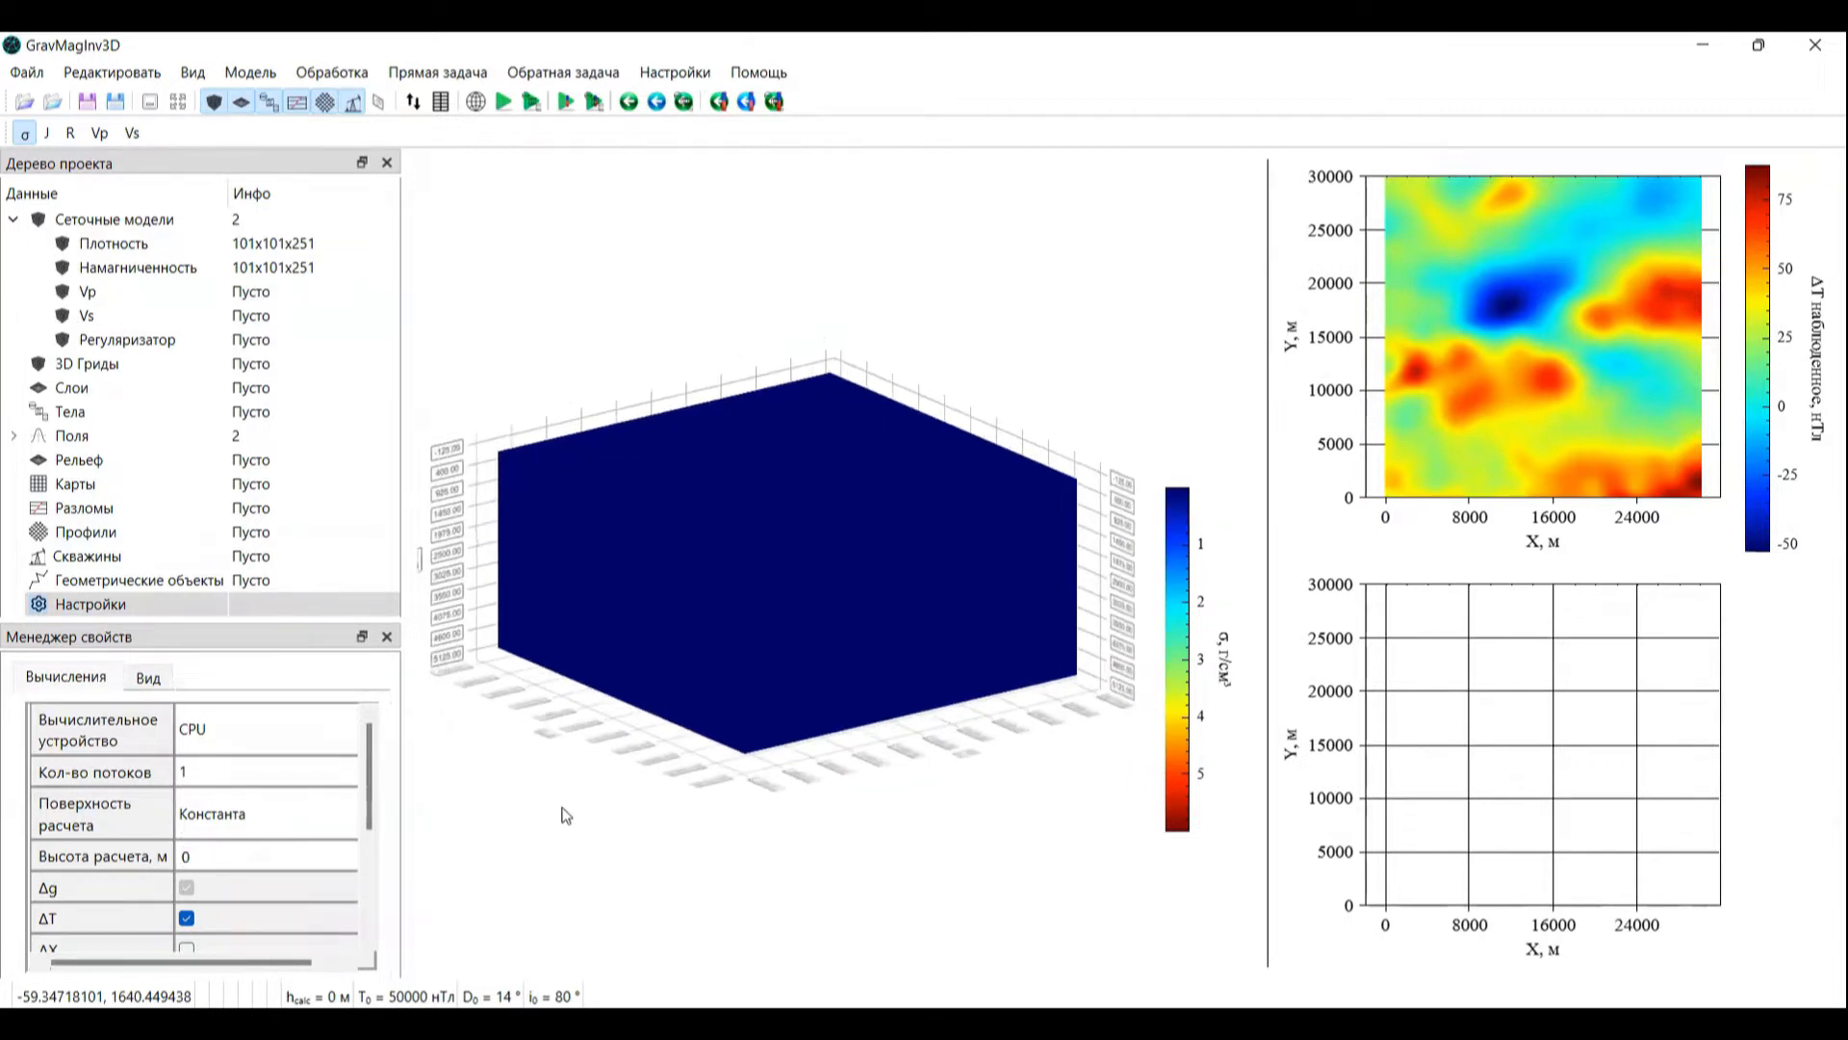
Step: Try a calculation height (Высота расчета) of 100 m and restore it to 0 m
click(269, 857)
drag(664, 734, 612, 739)
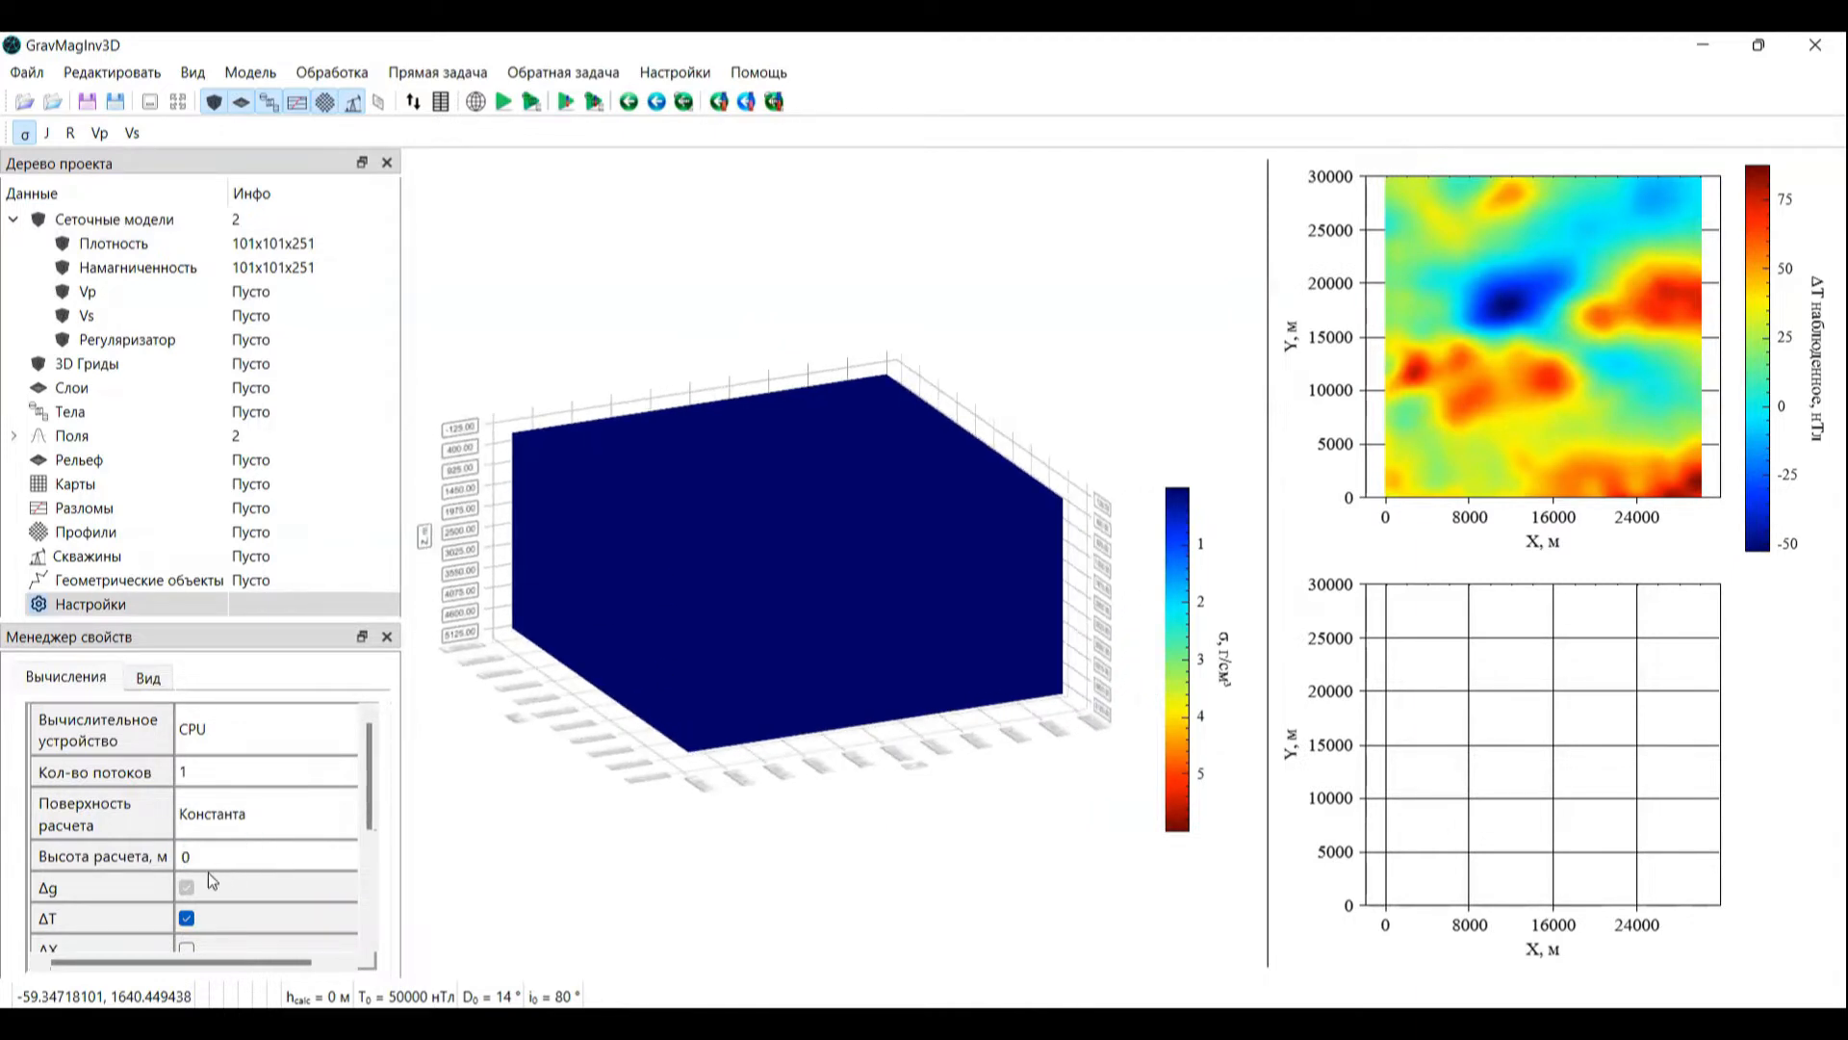
drag(193, 855, 47, 845)
text(100)
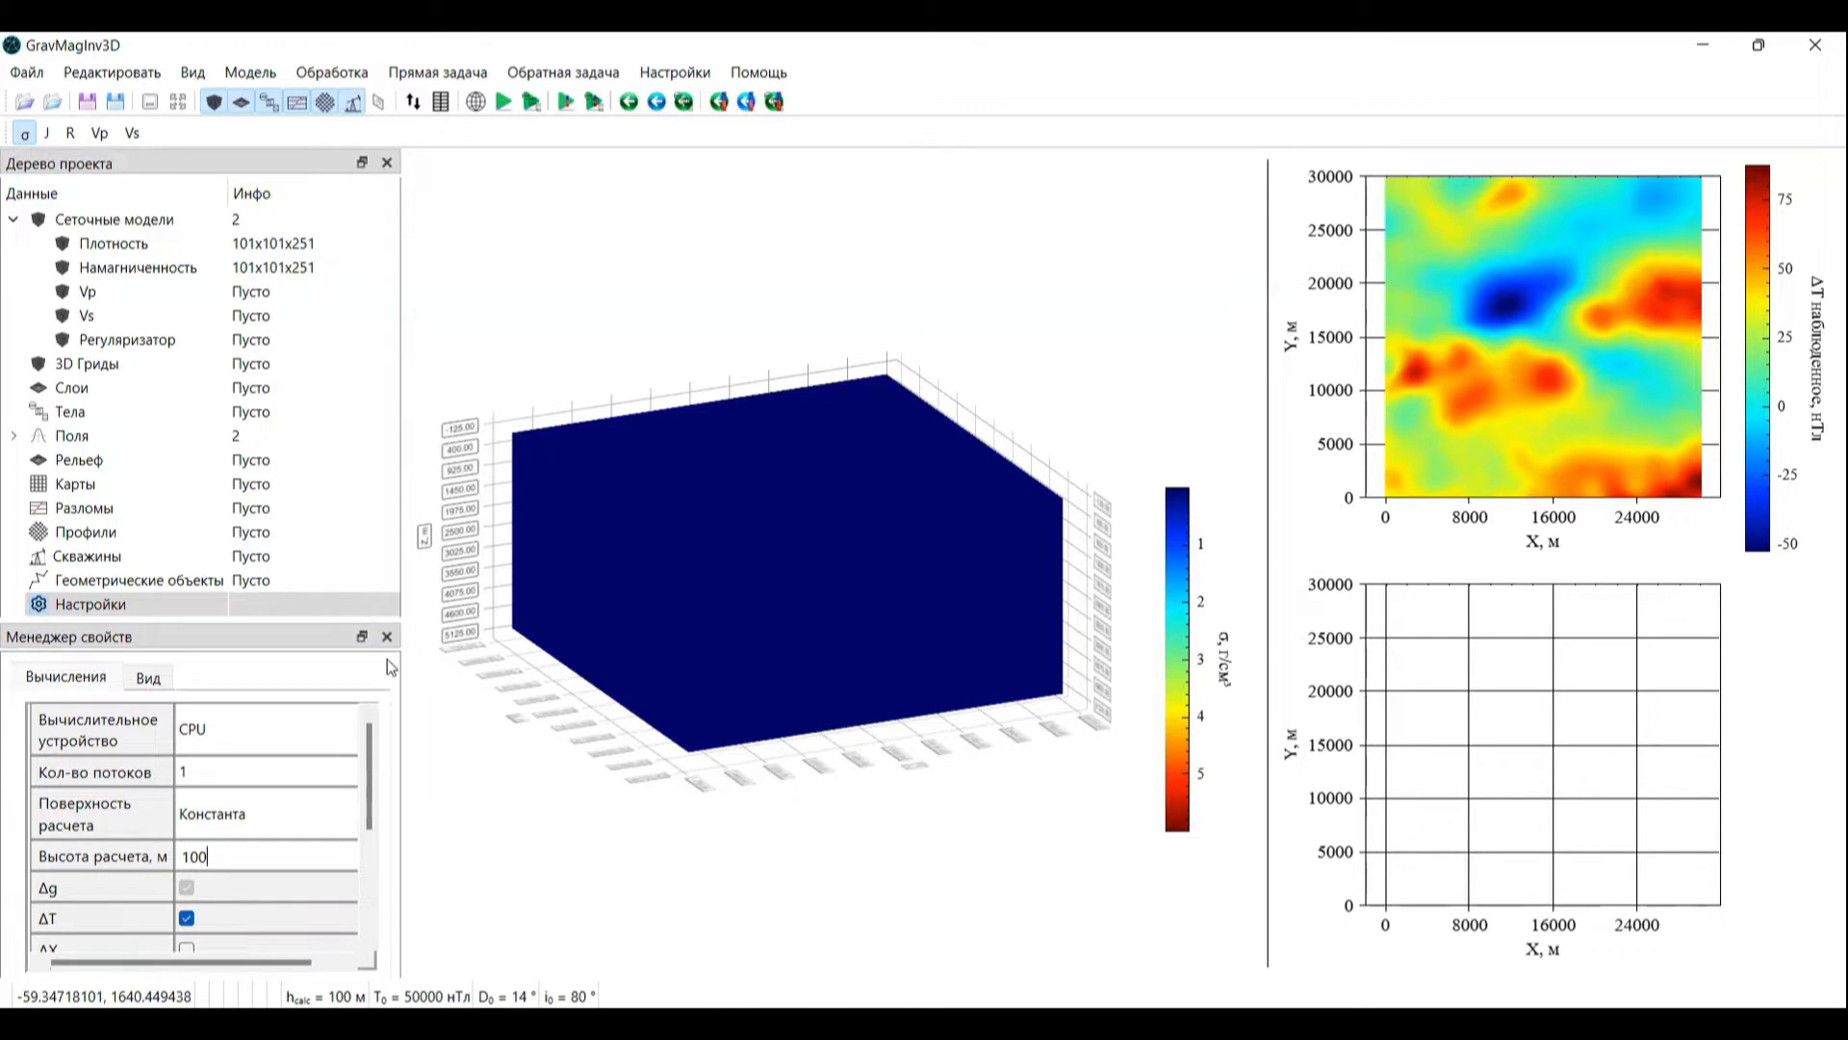
drag(243, 857, 142, 851)
text(0)
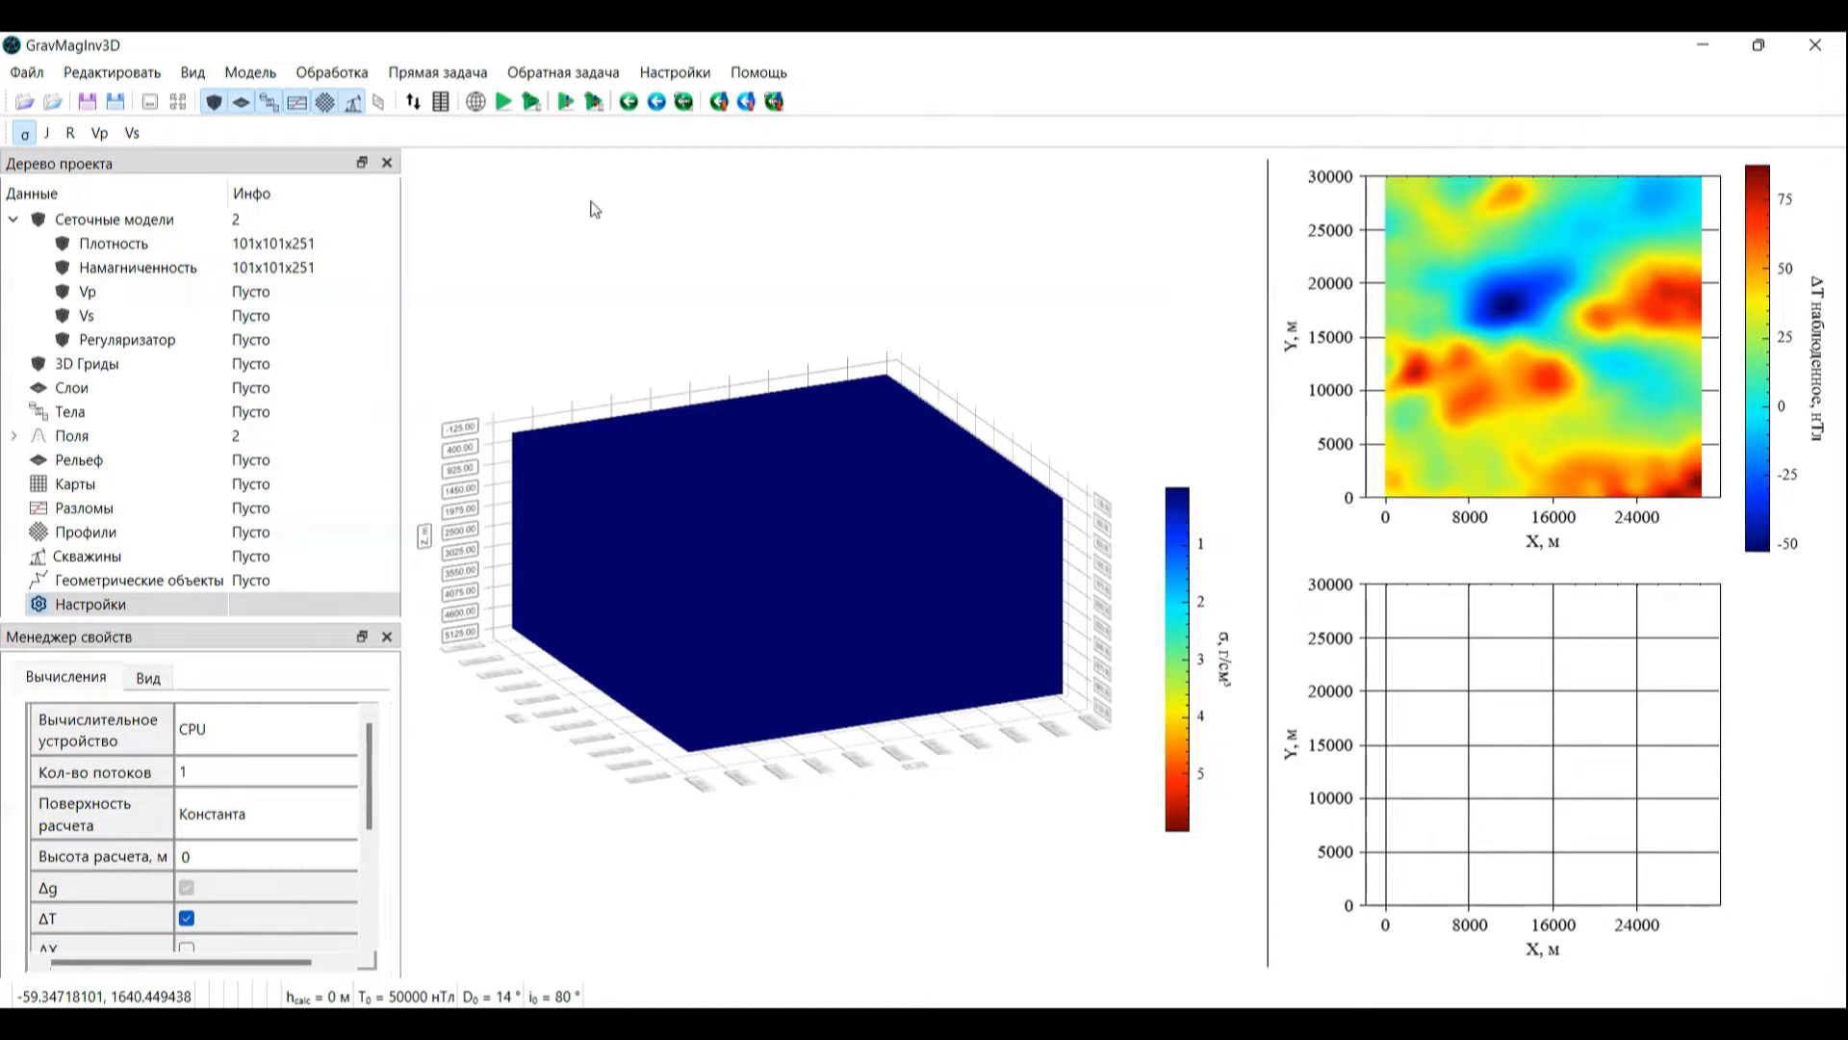
Step: Run the forward gravity calculation (Гравиразведка) for the grid model
click(438, 72)
mouse_move(471, 107)
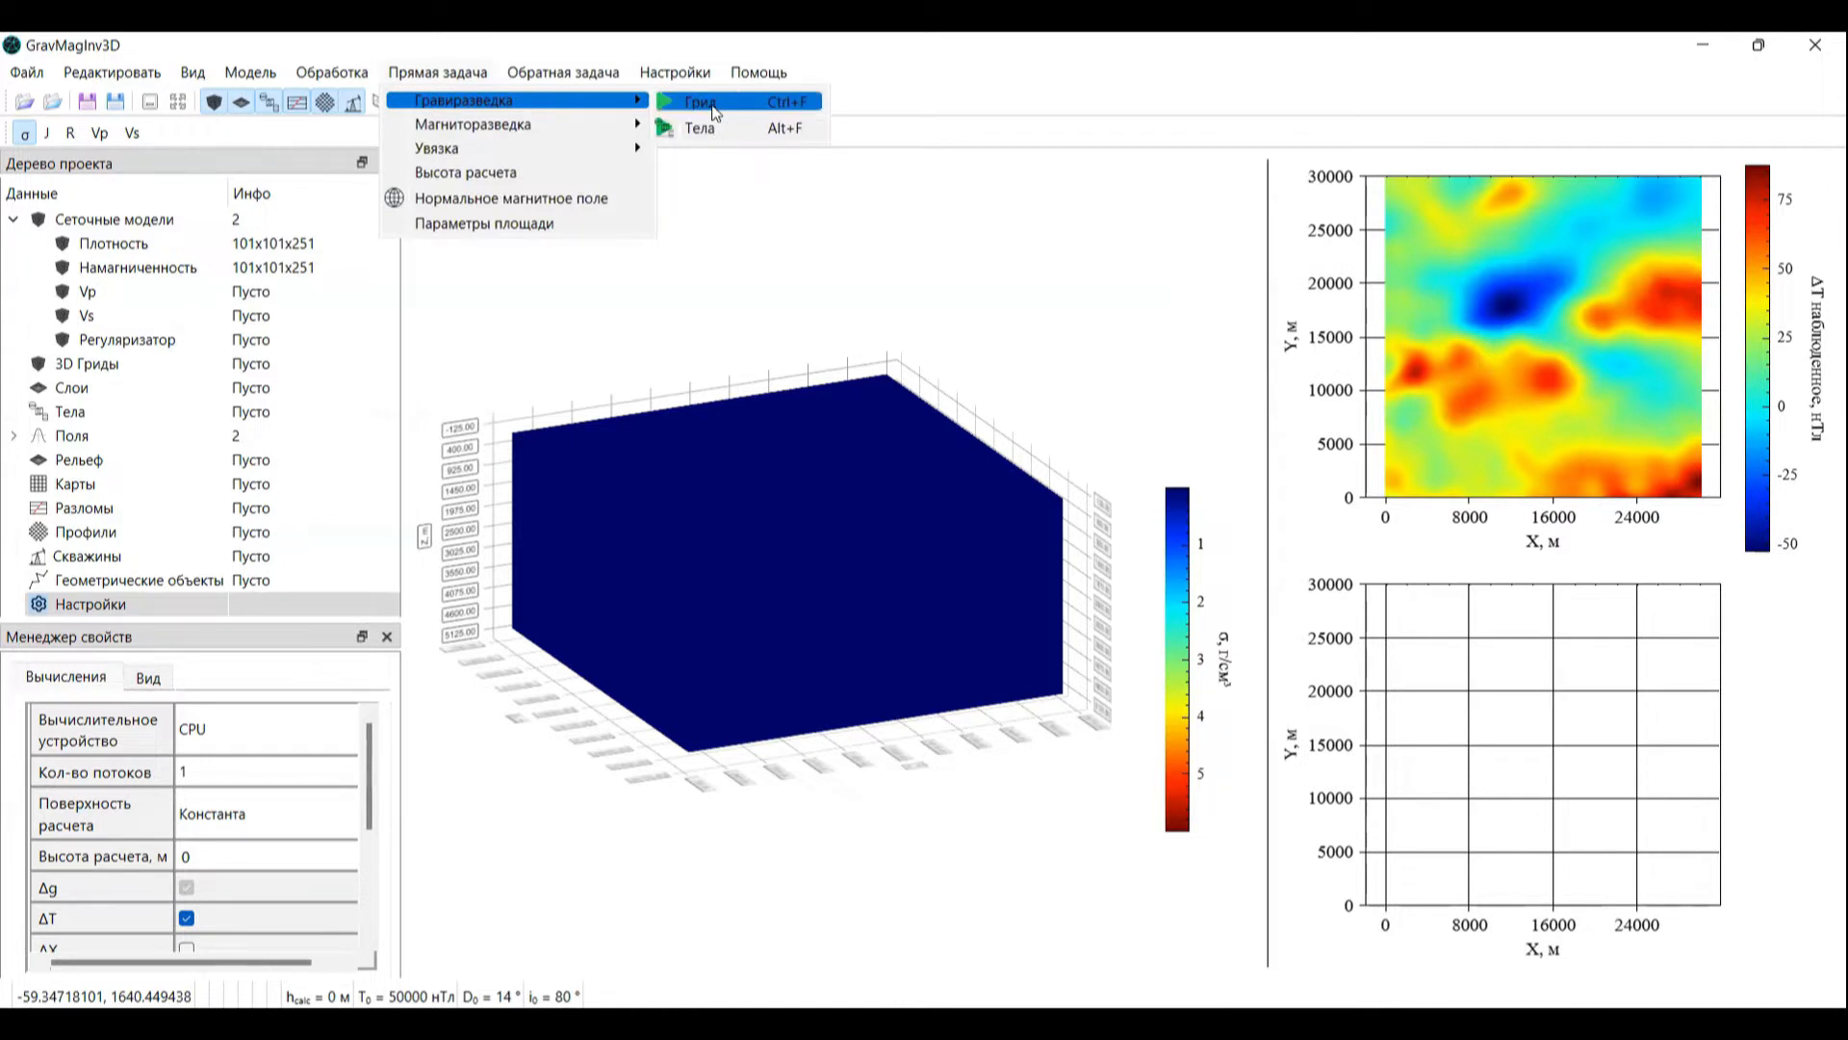
click(712, 103)
Step: Run the forward magnetic calculation (Магниторазведка) for the grid model
click(438, 72)
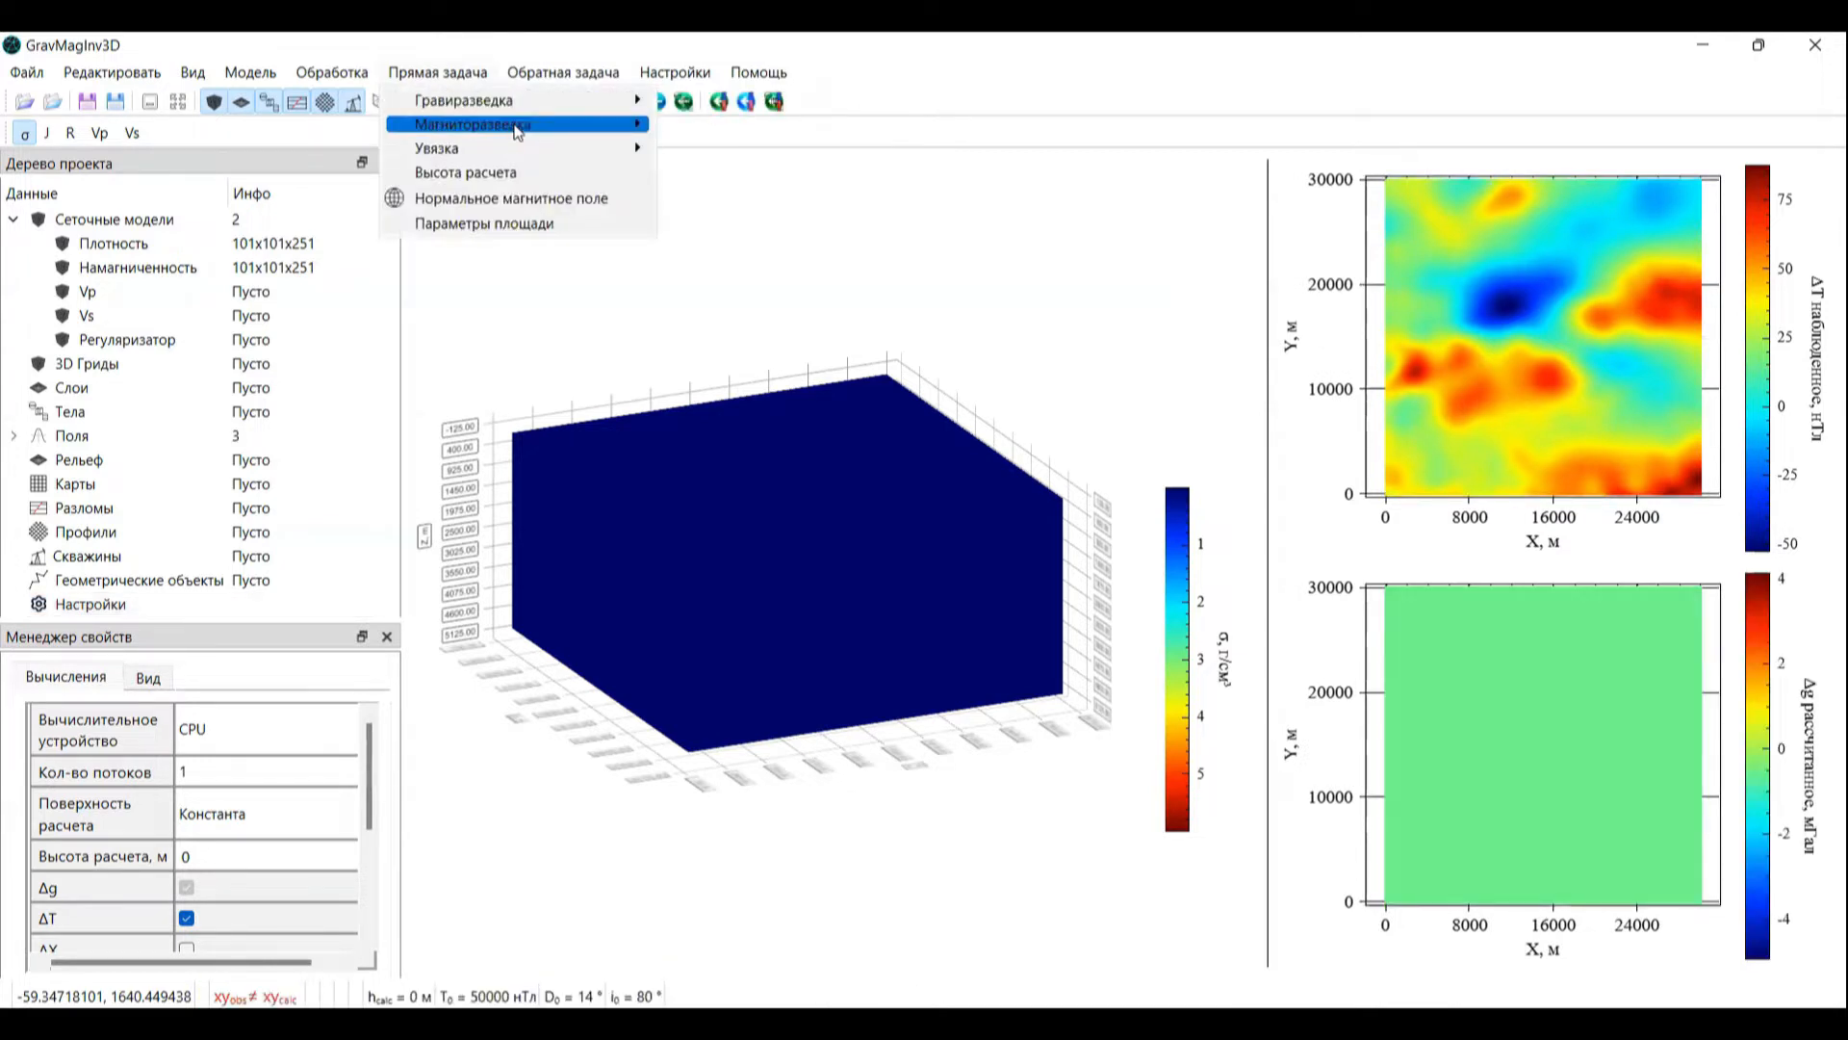
mouse_move(512, 126)
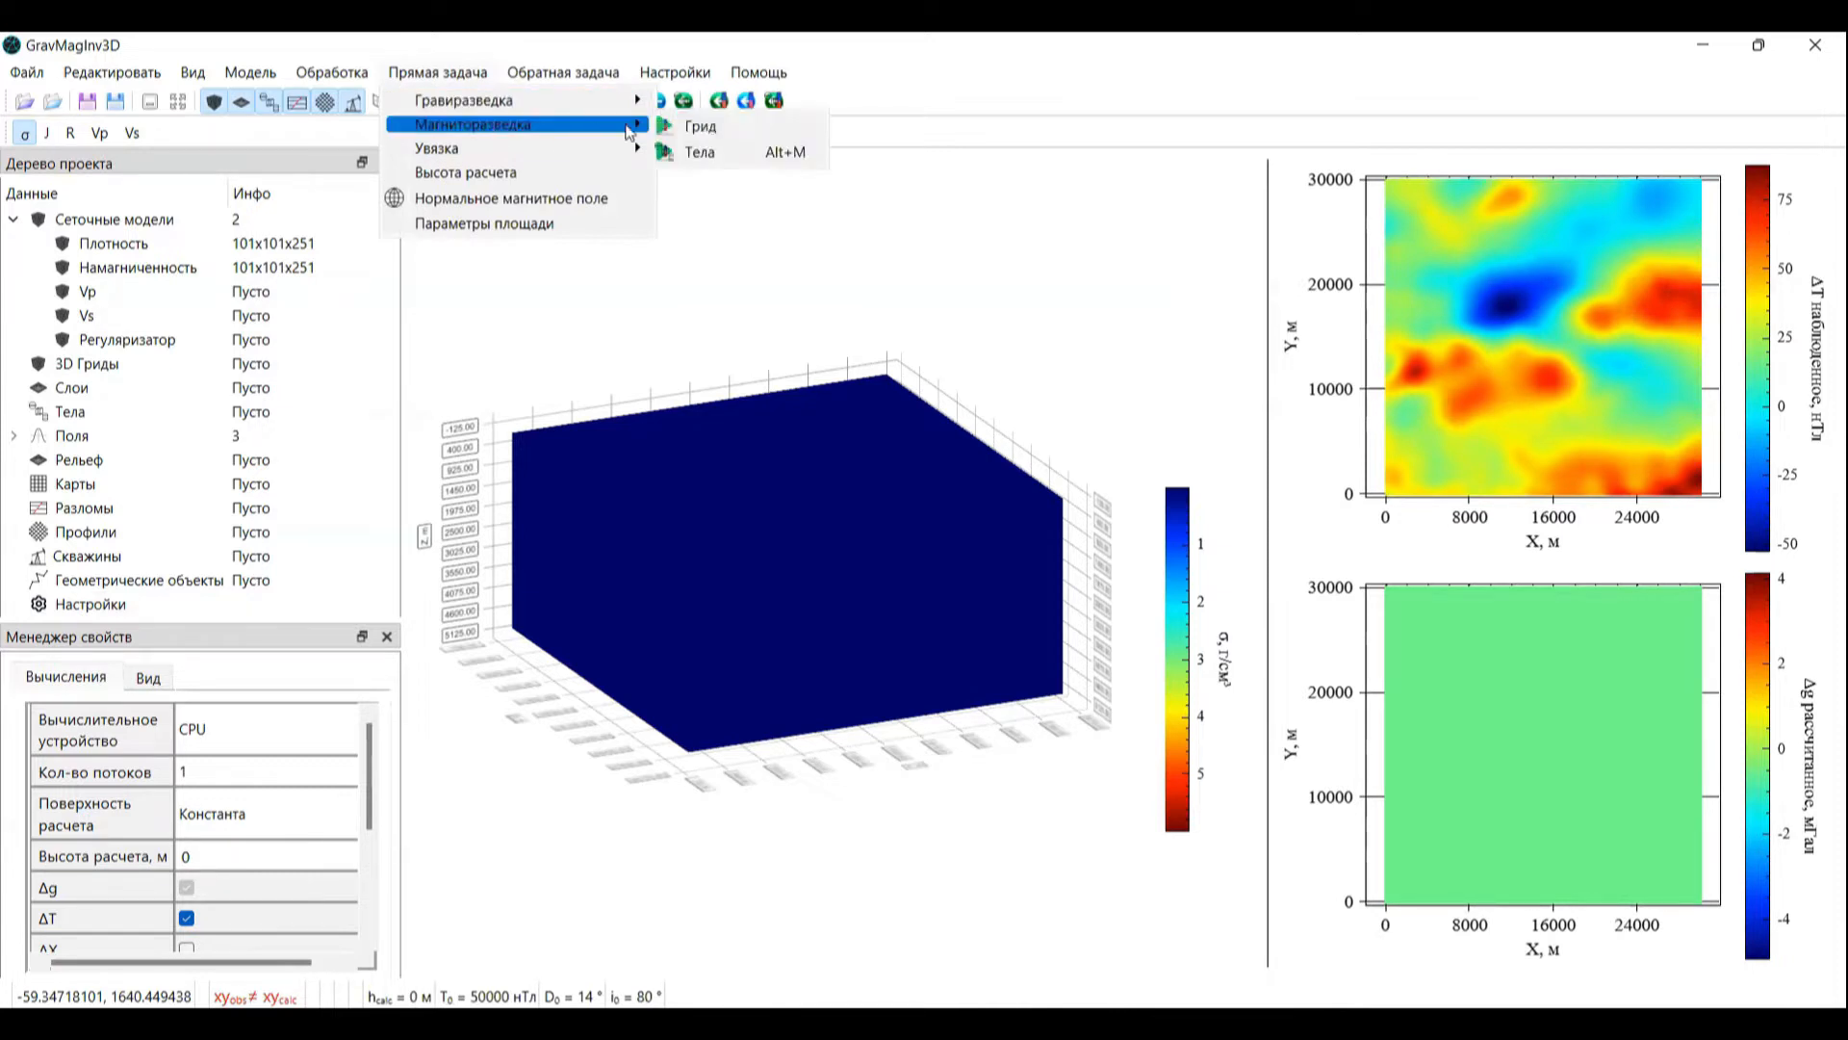
click(699, 126)
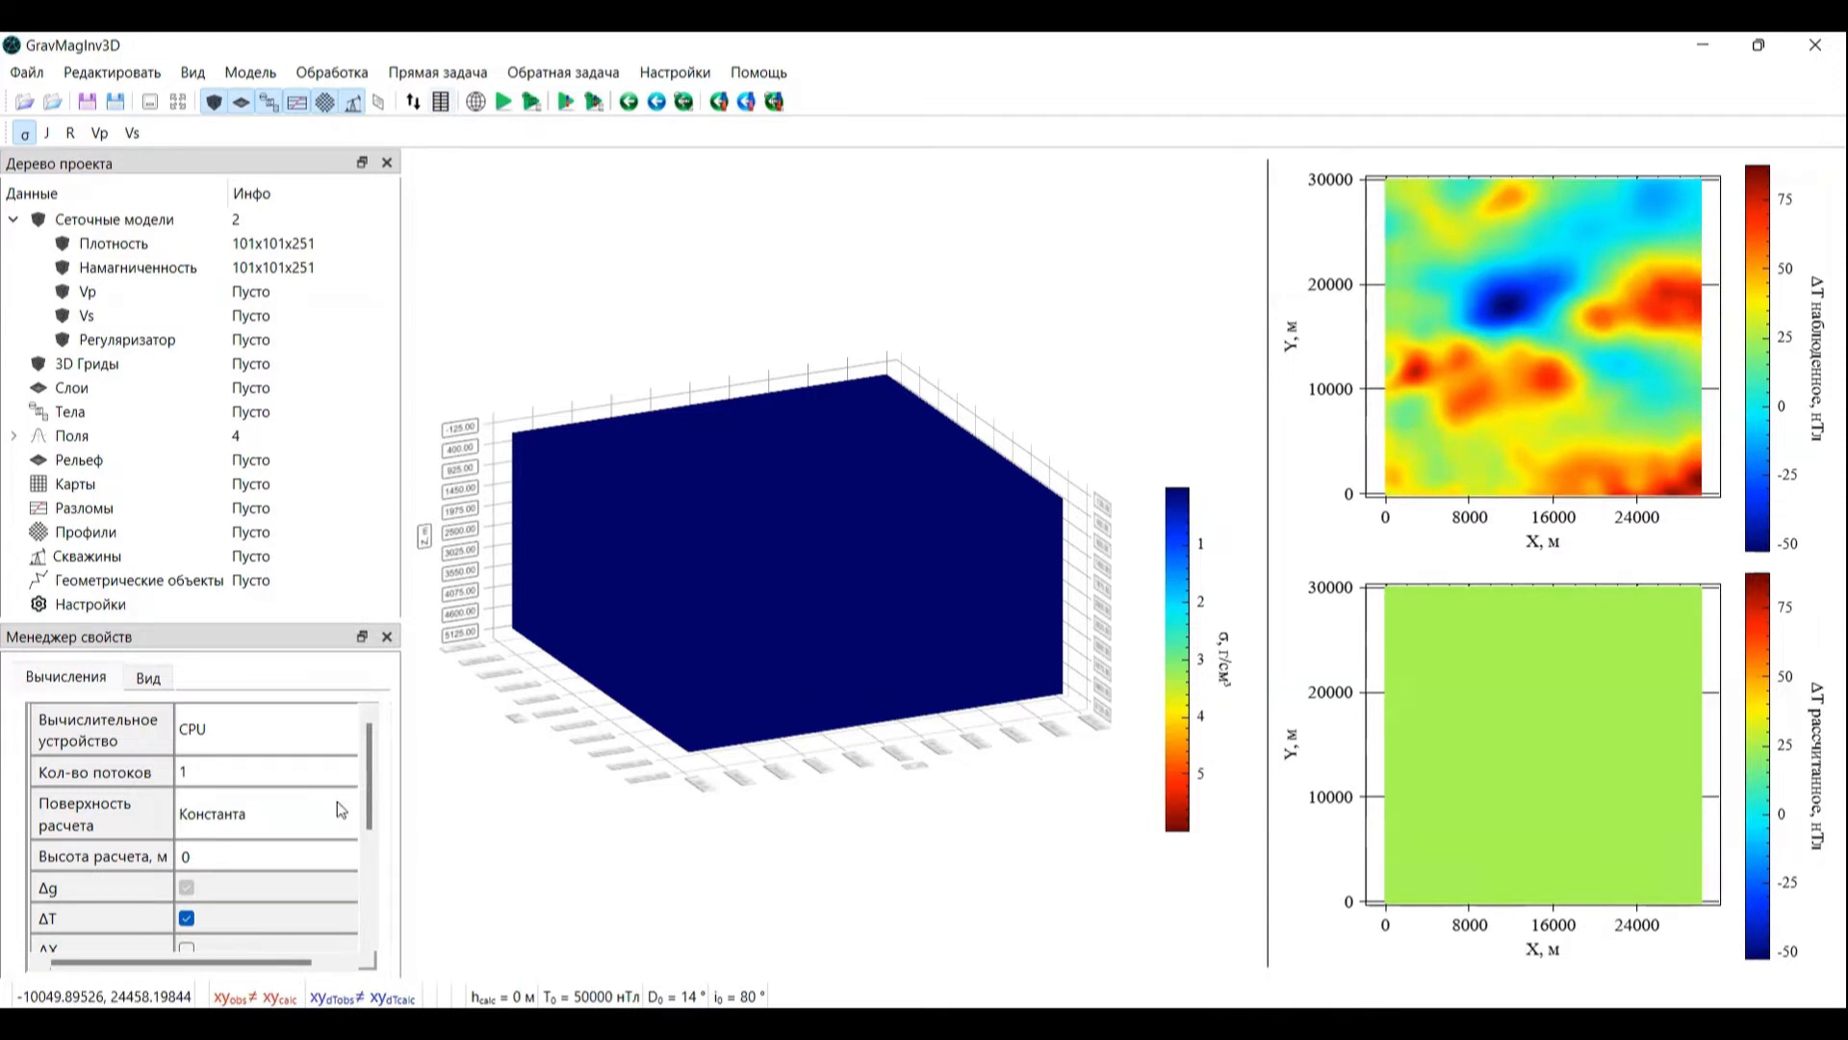
Step: Compare the grid dimensions and spacing of the observed (Наблюденное) and calculated (Рассчитанное) gravity fields
click(13, 438)
click(199, 486)
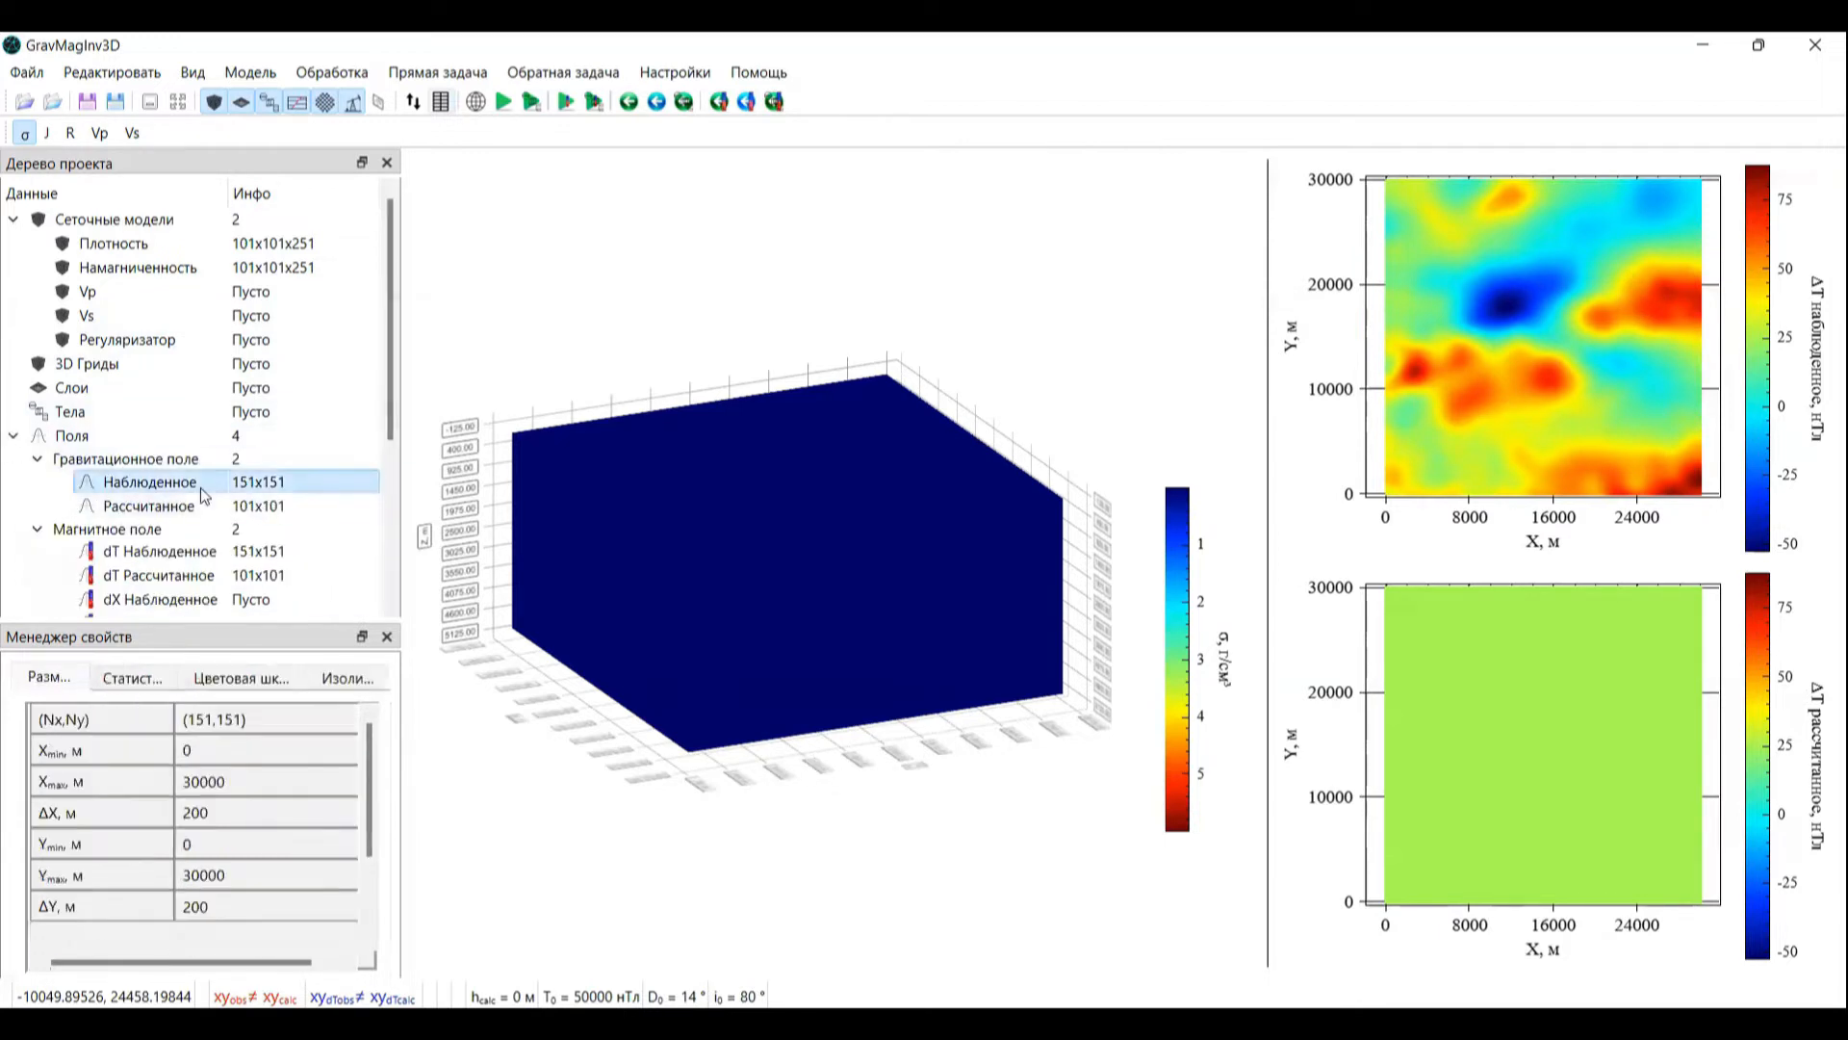
click(196, 507)
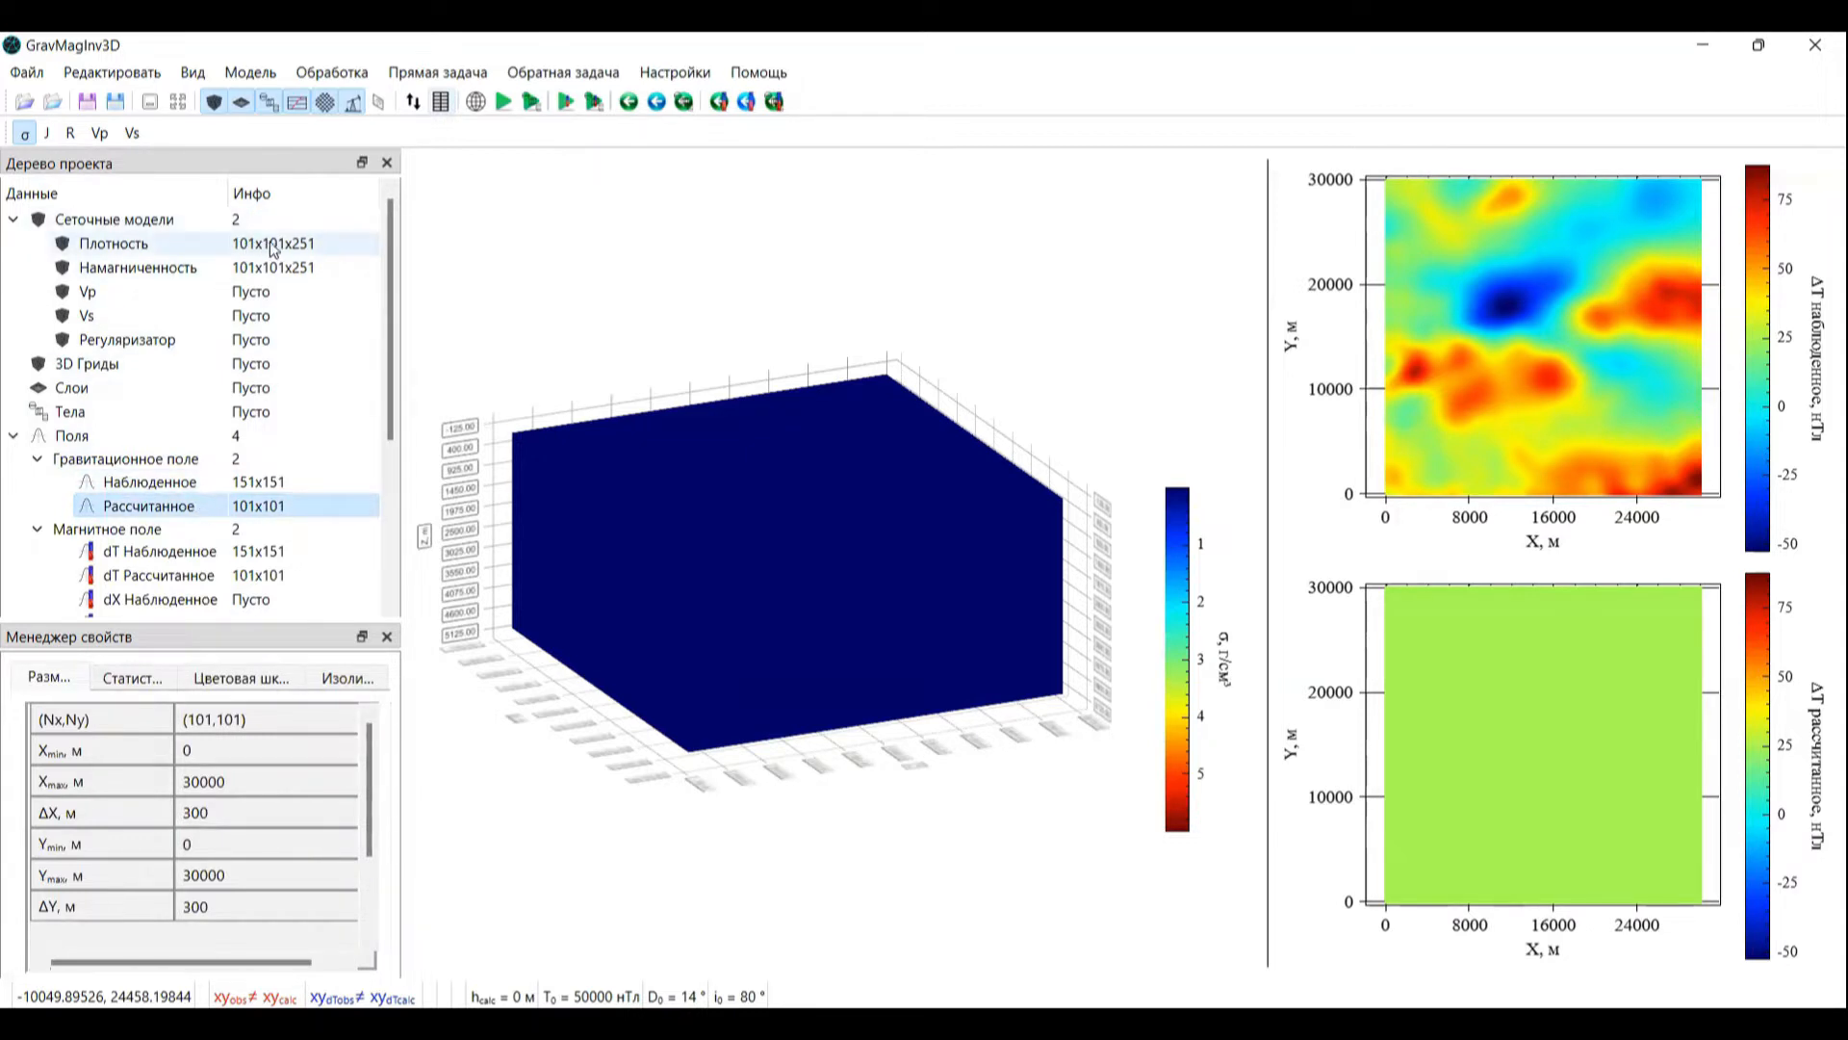
click(287, 484)
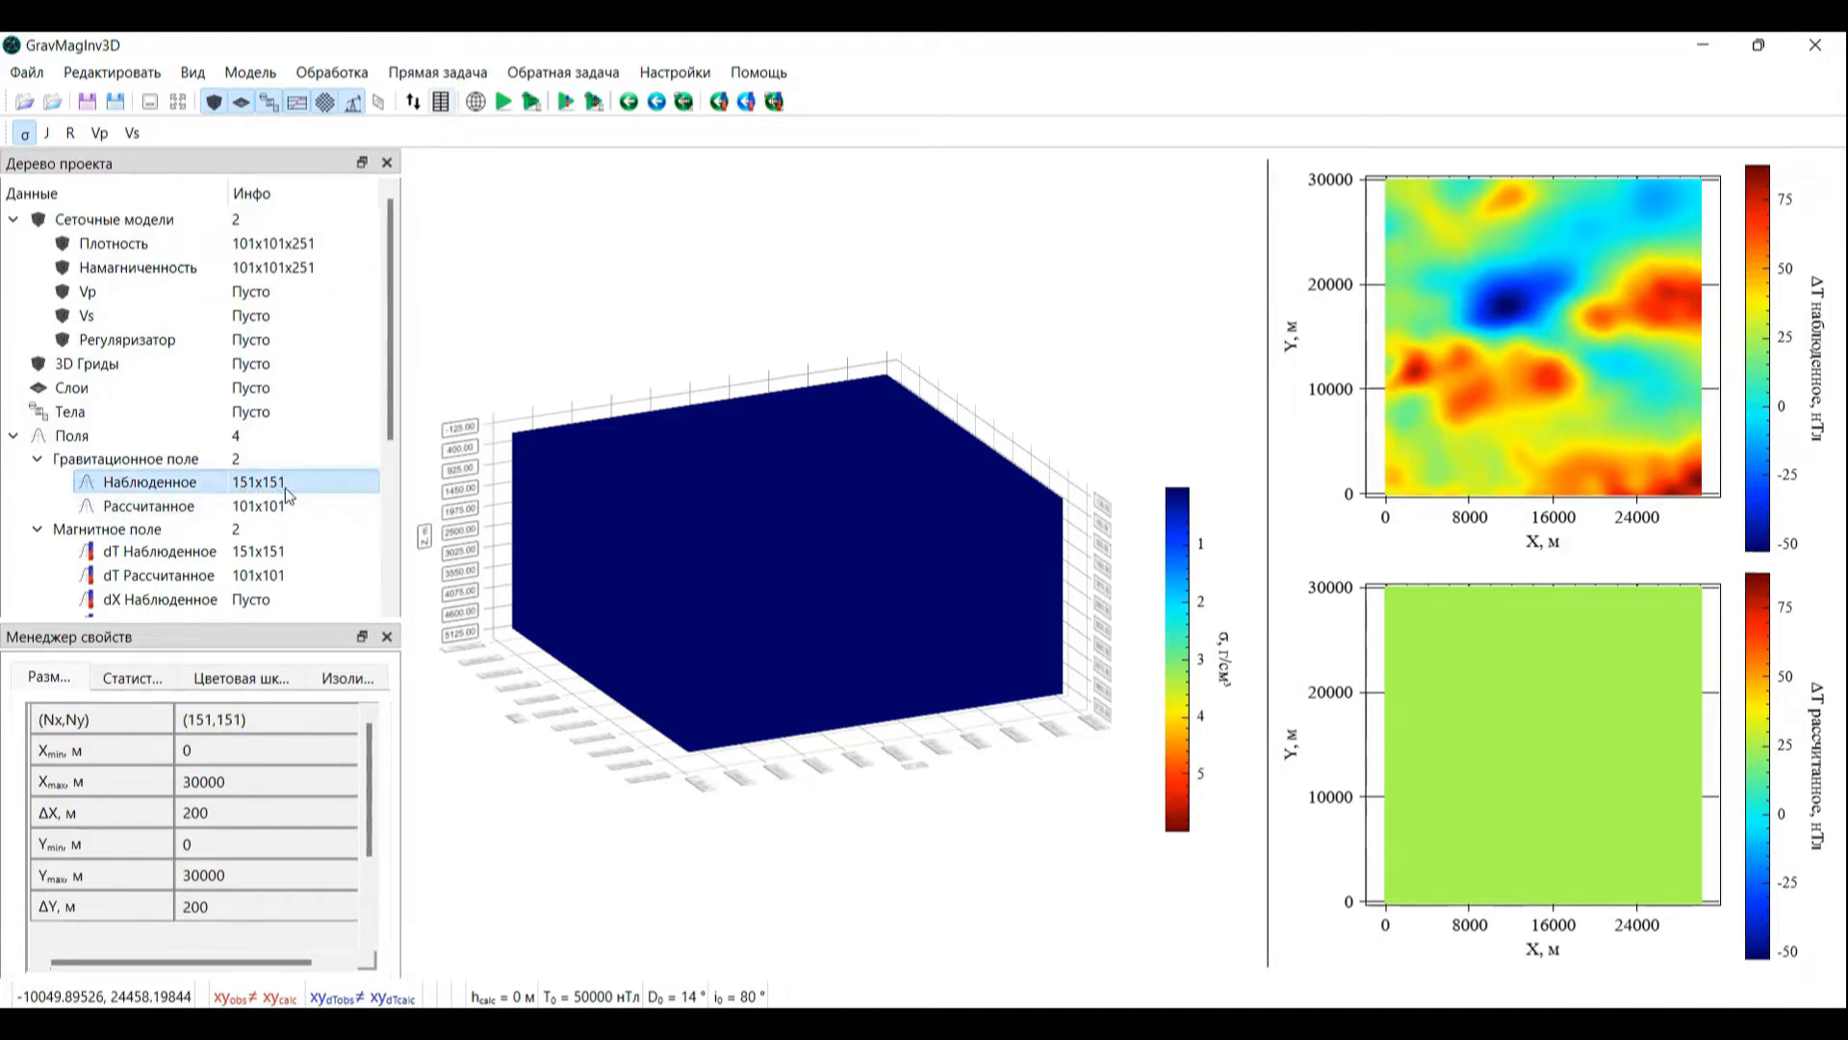
click(290, 509)
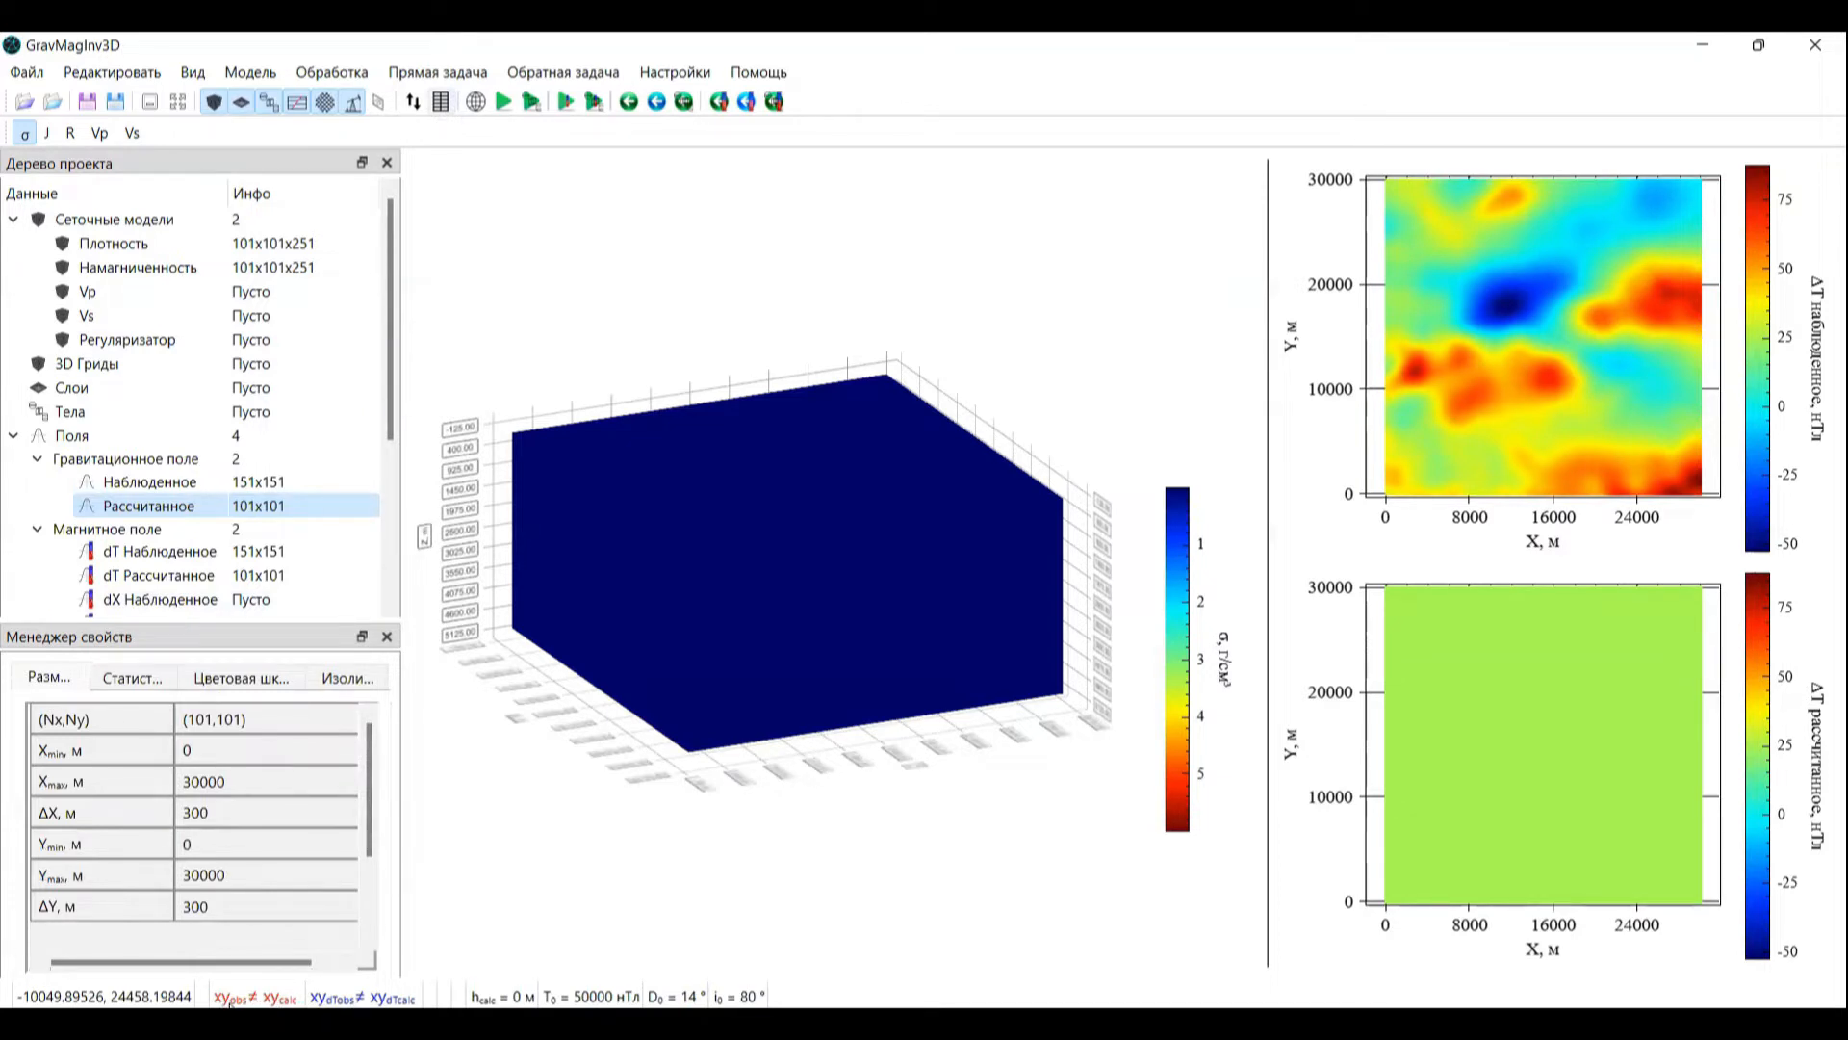
click(519, 871)
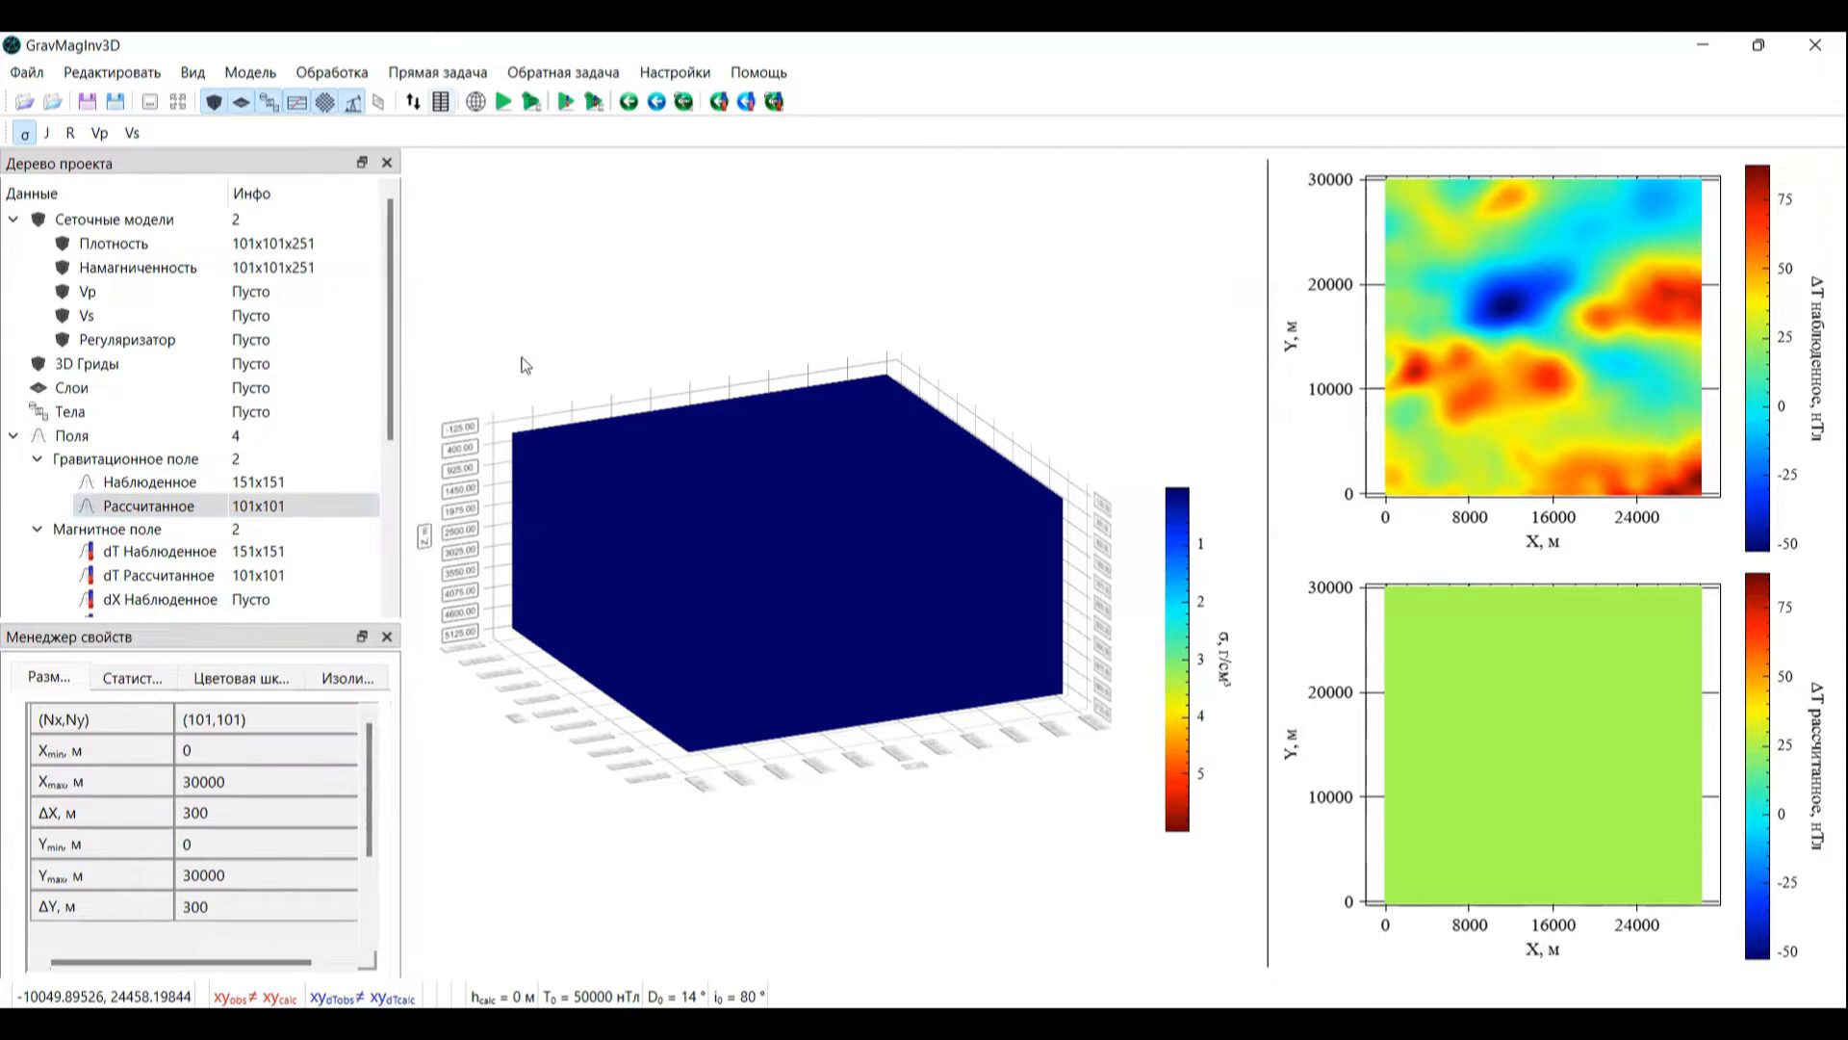
Step: Review the observed field's grid partition parameters (Параметры разбиения) without changing its extents or spacing
click(120, 77)
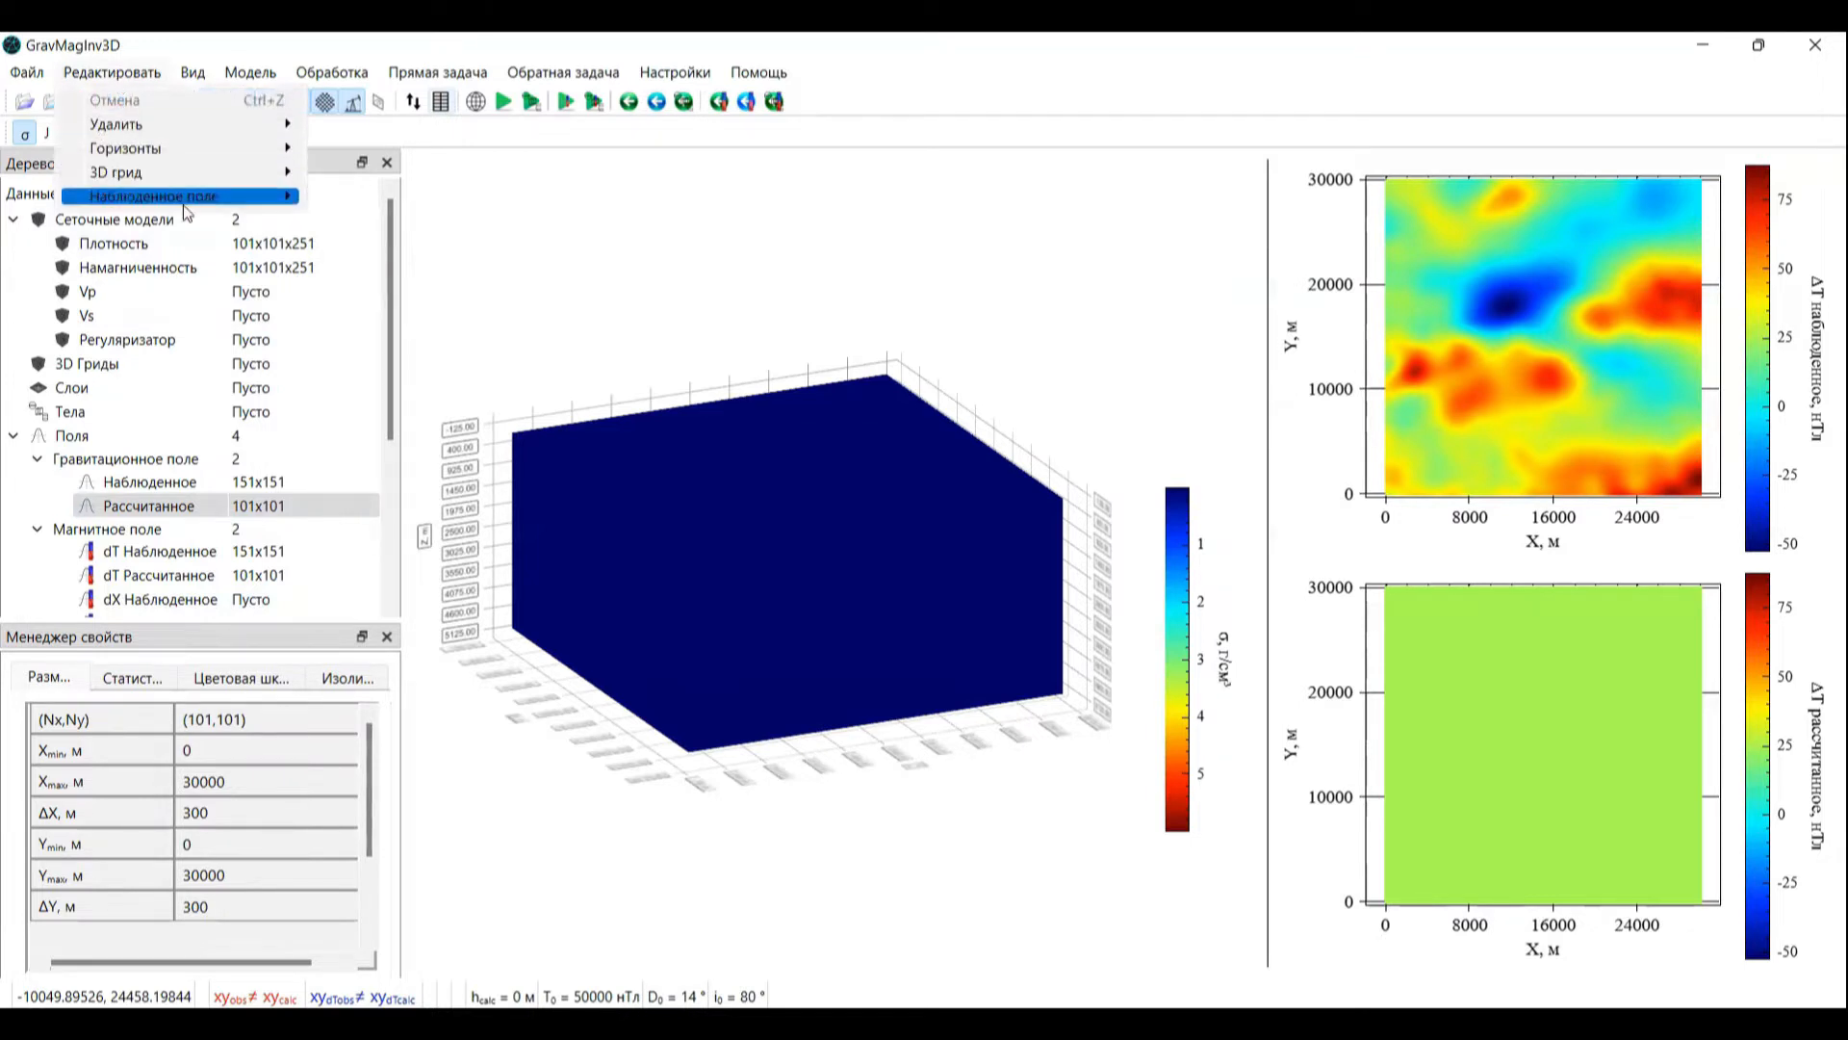
mouse_move(188, 197)
click(404, 197)
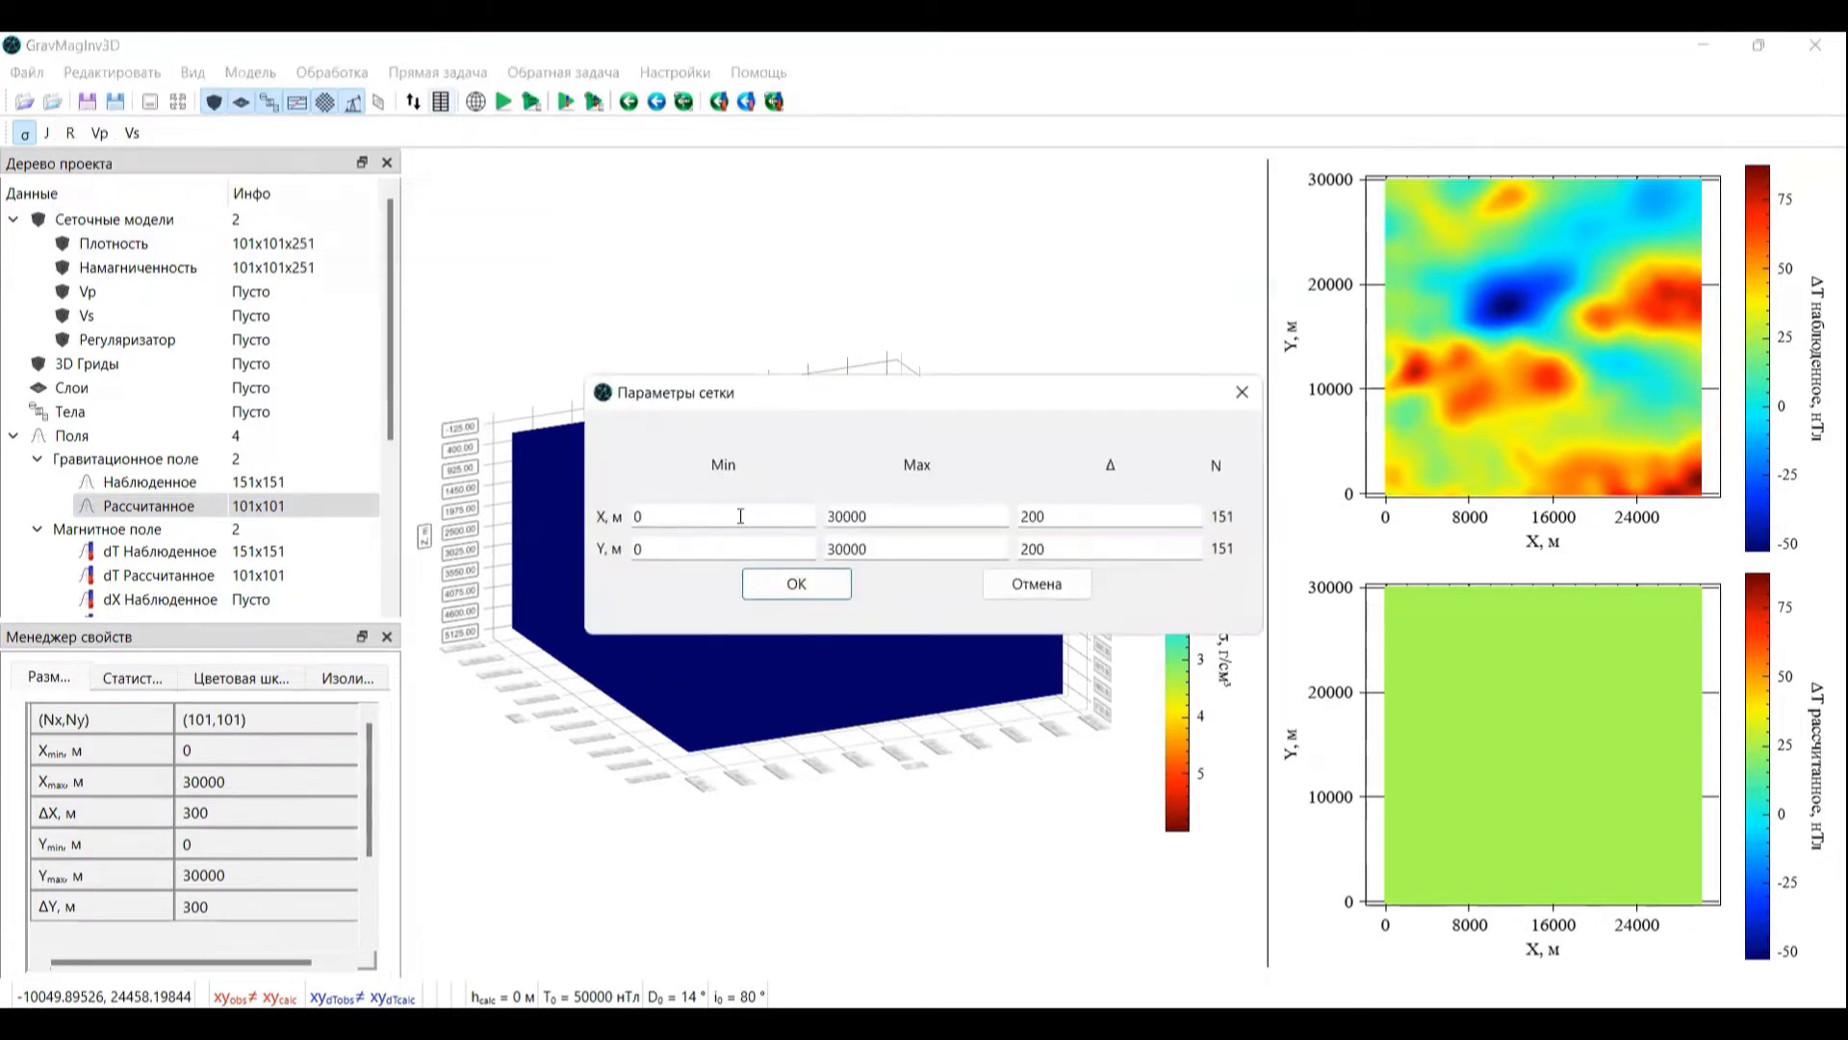
double_click(947, 512)
key(Return)
click(128, 78)
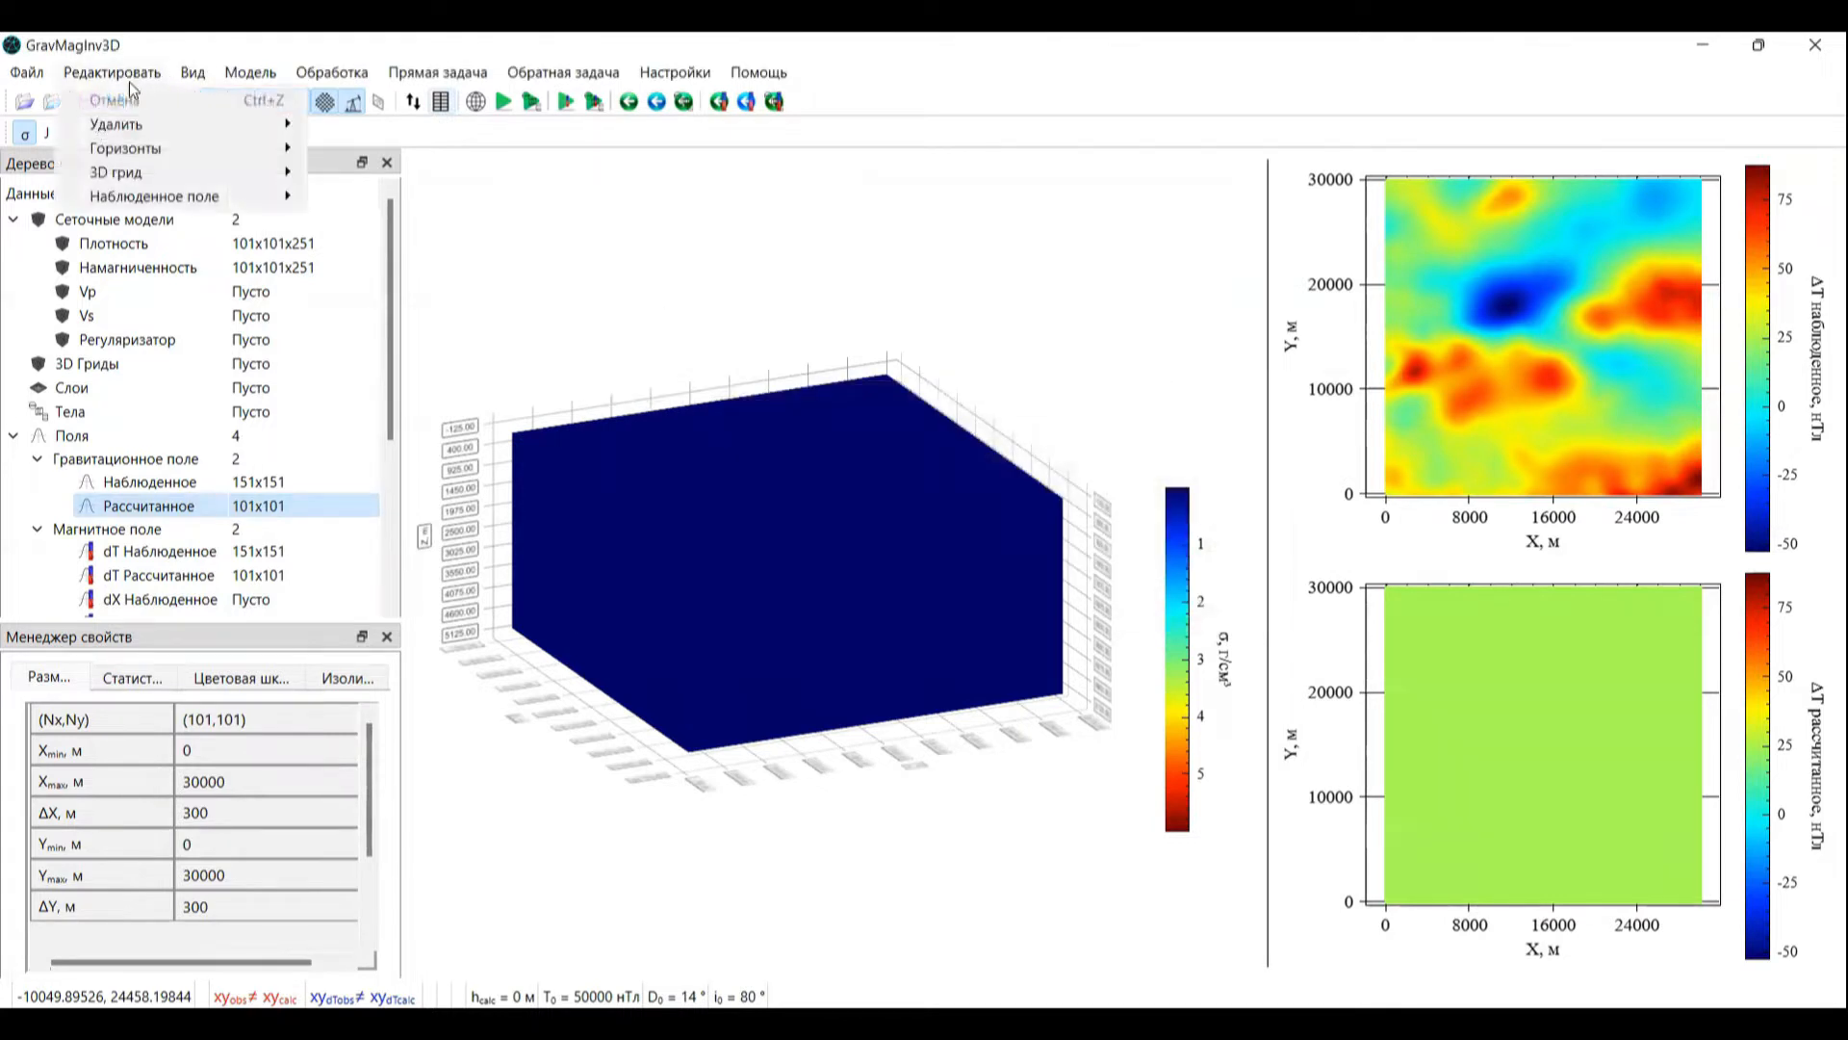
mouse_move(240, 196)
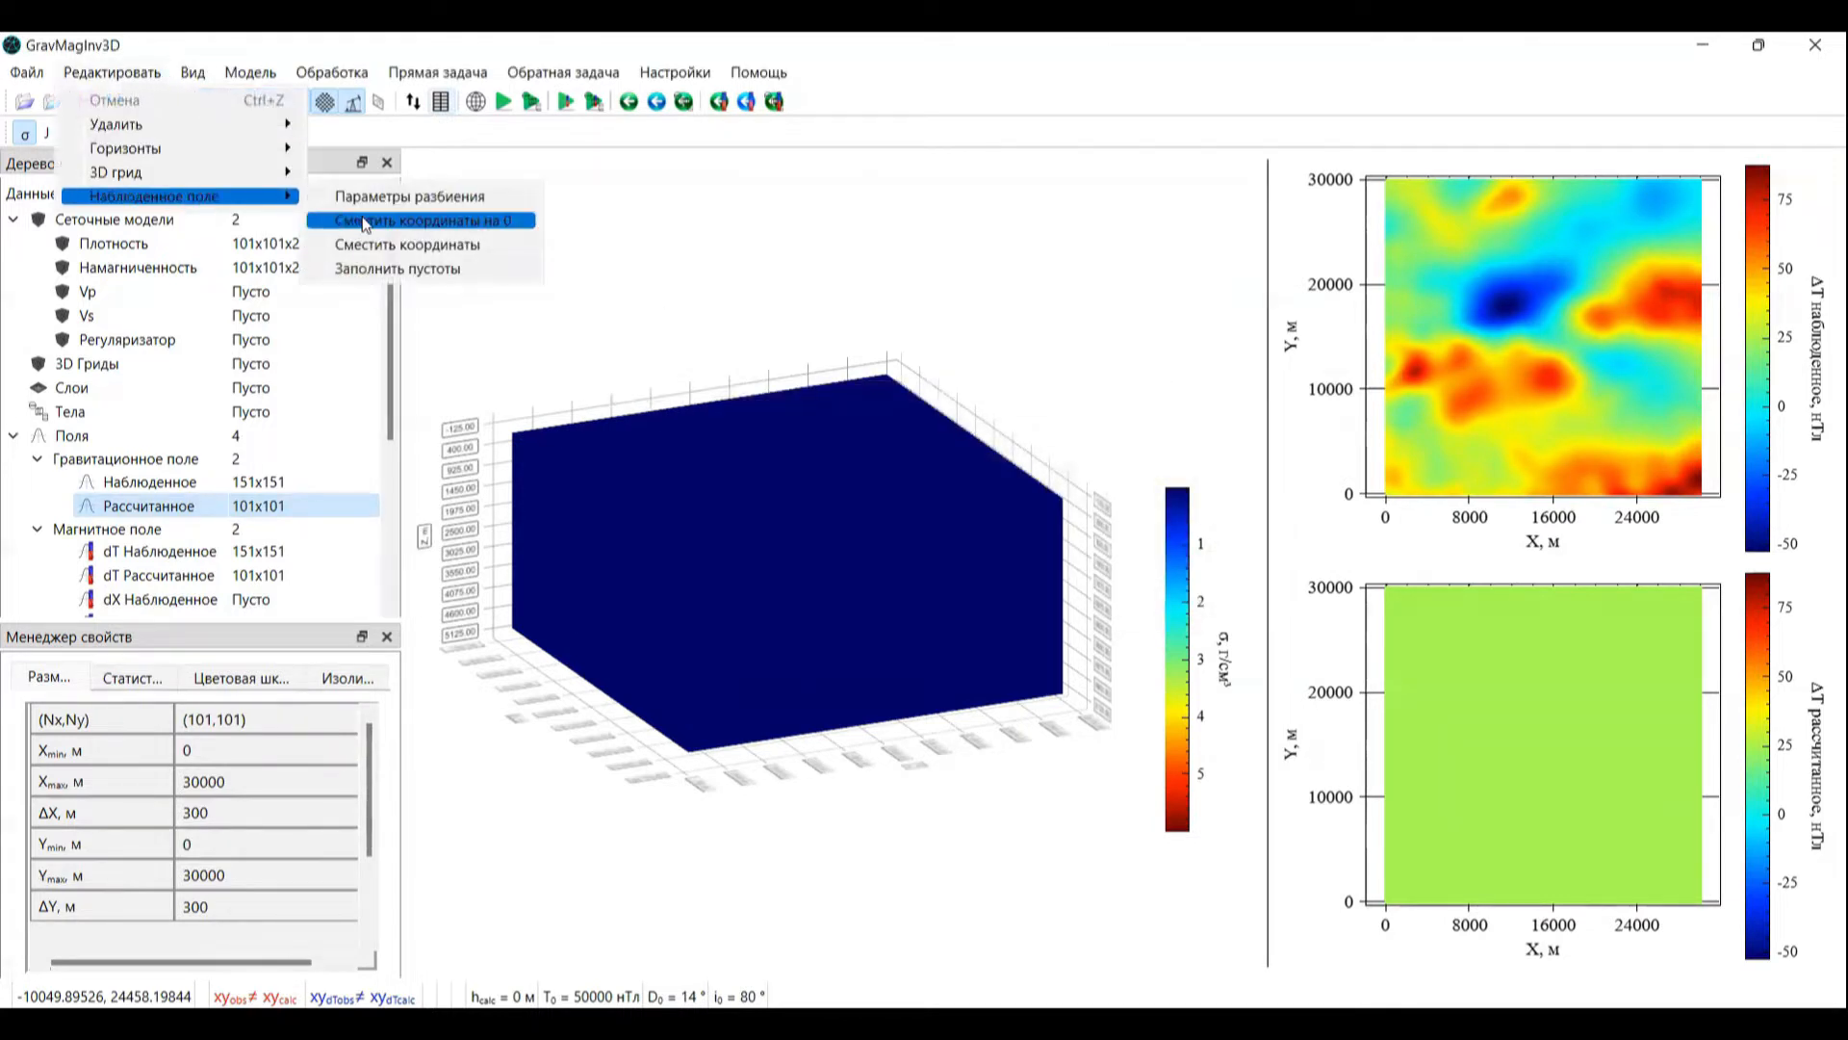
click(409, 220)
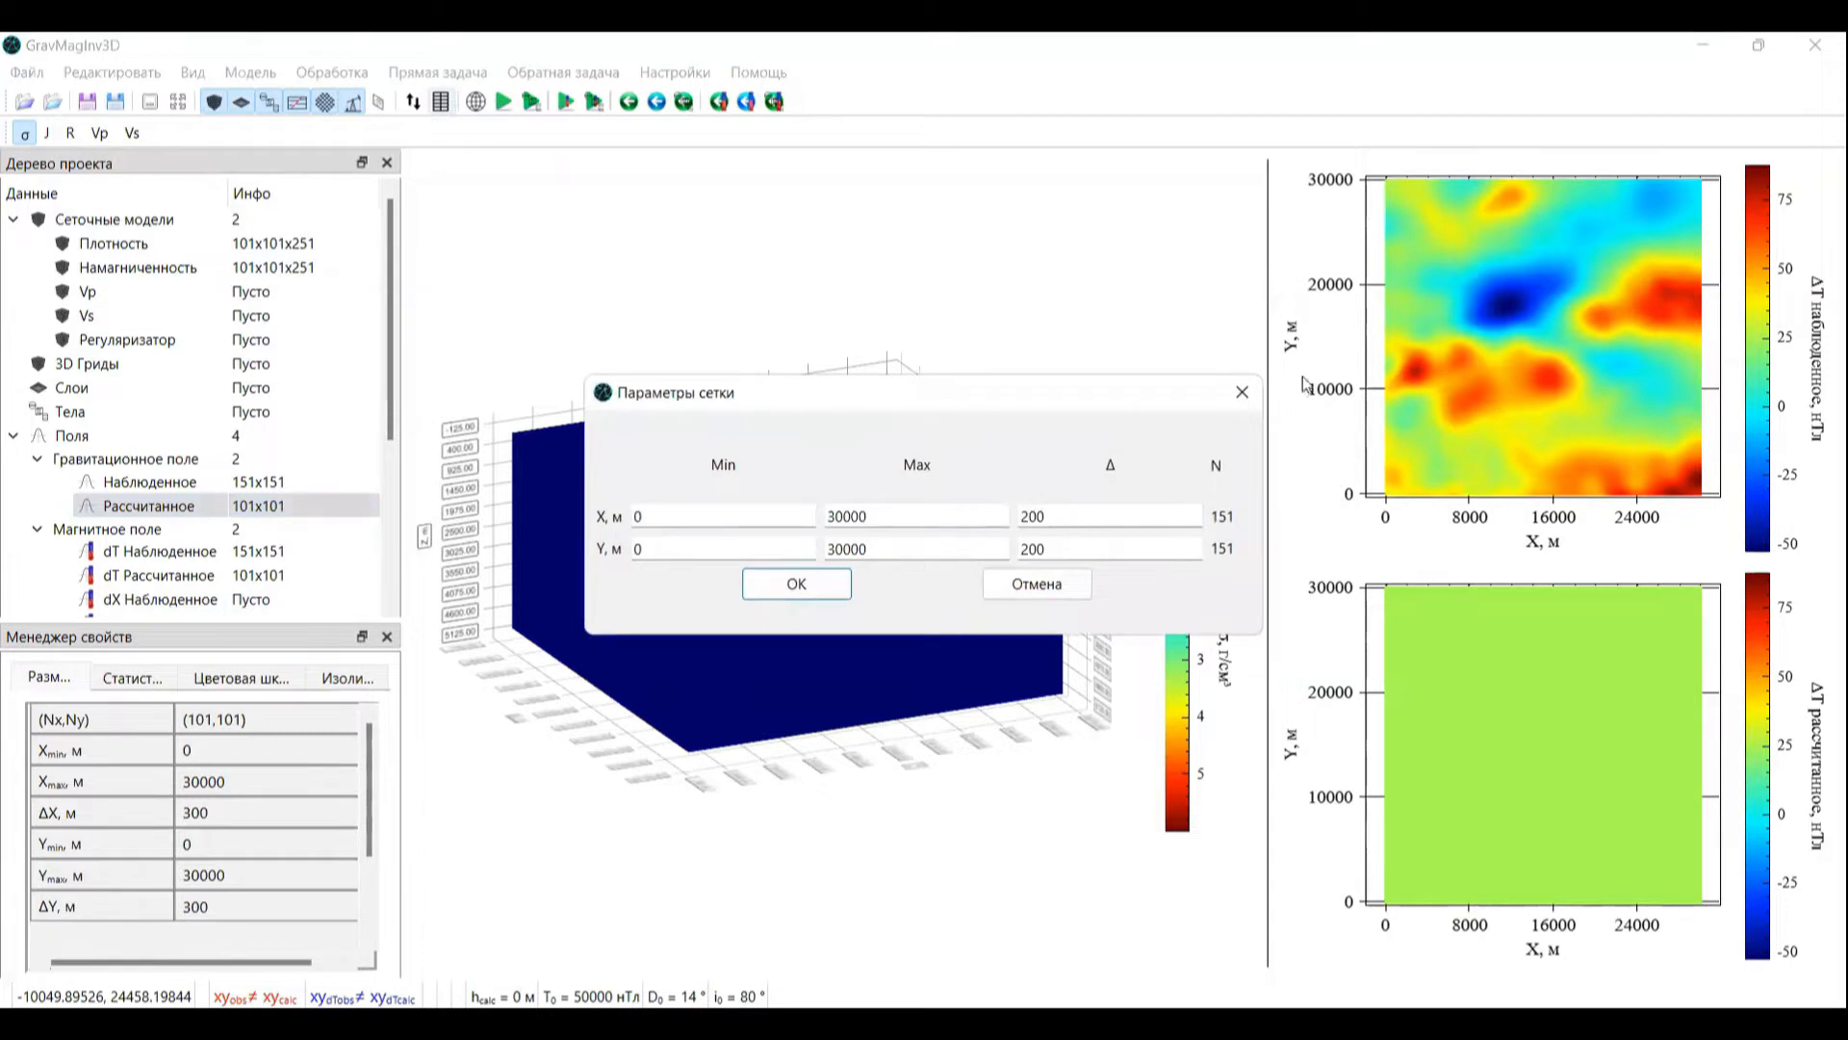
click(1242, 393)
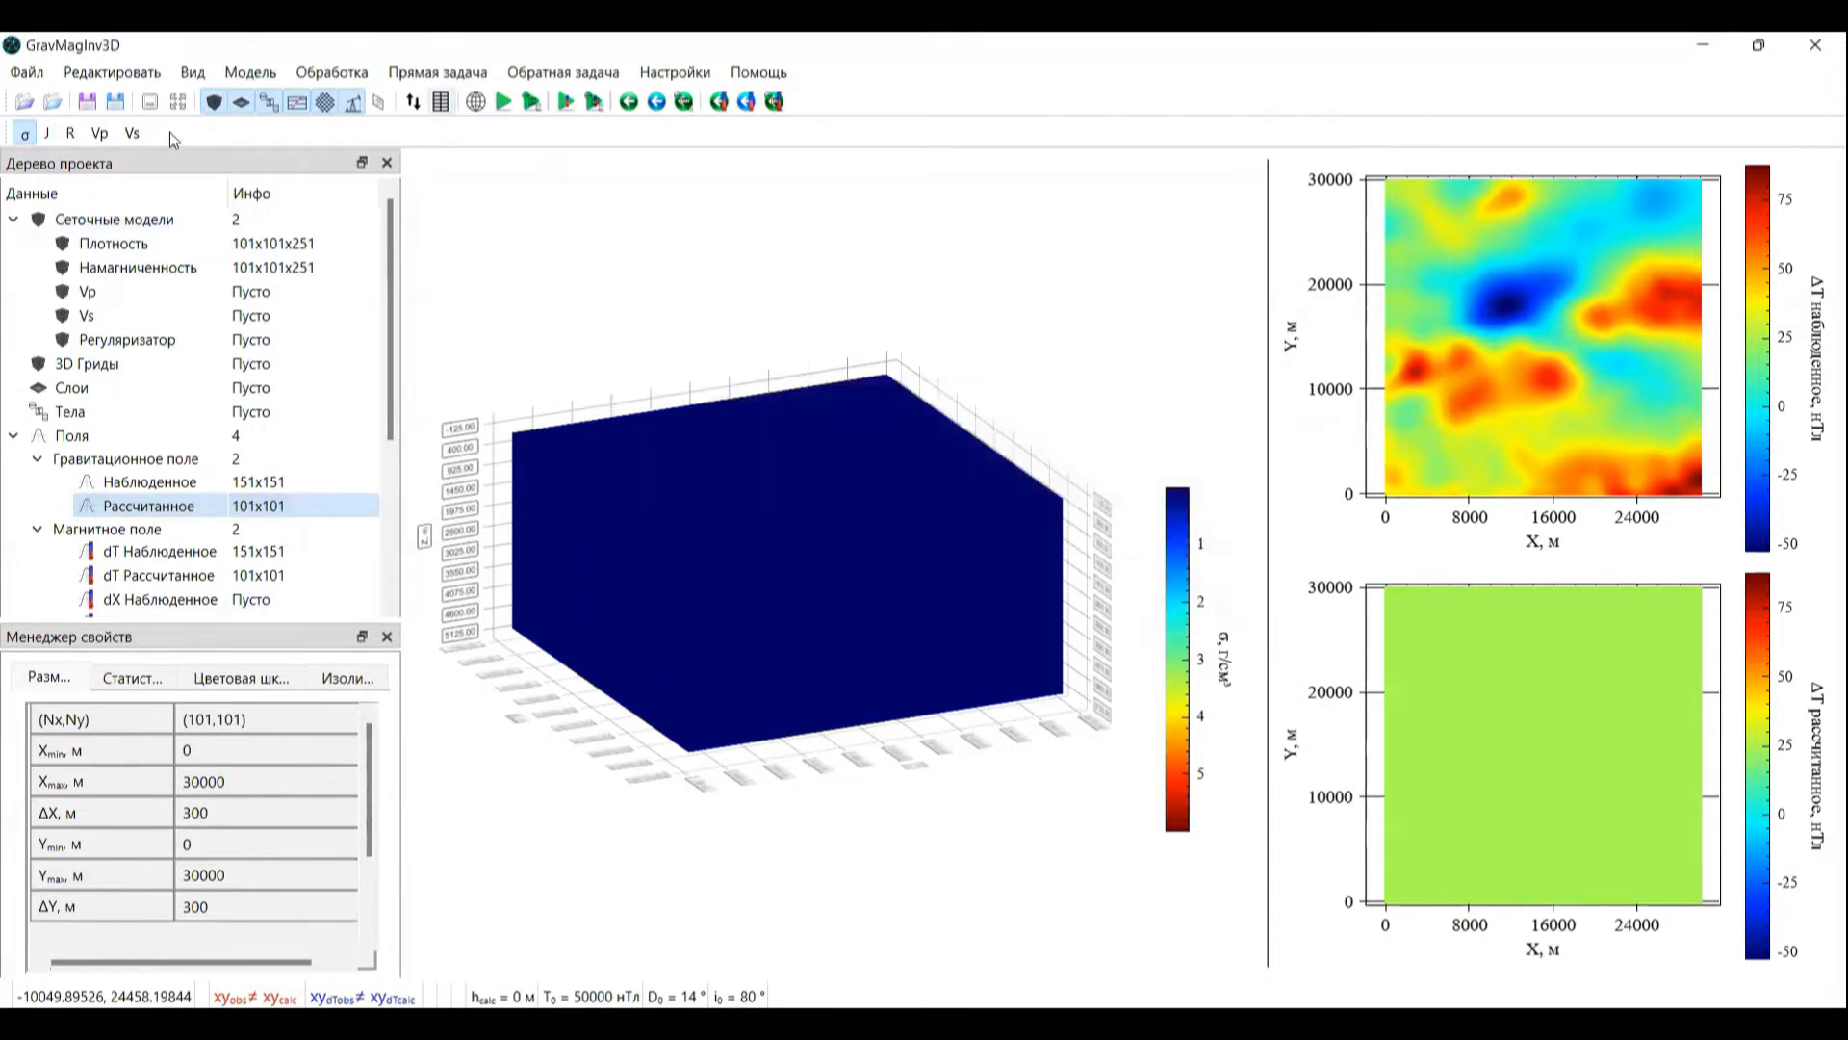
Step: Review the 3D grid's partition parameters (Параметры разбиения) along X, Y and Z and keep them as they are
click(136, 76)
mouse_move(180, 175)
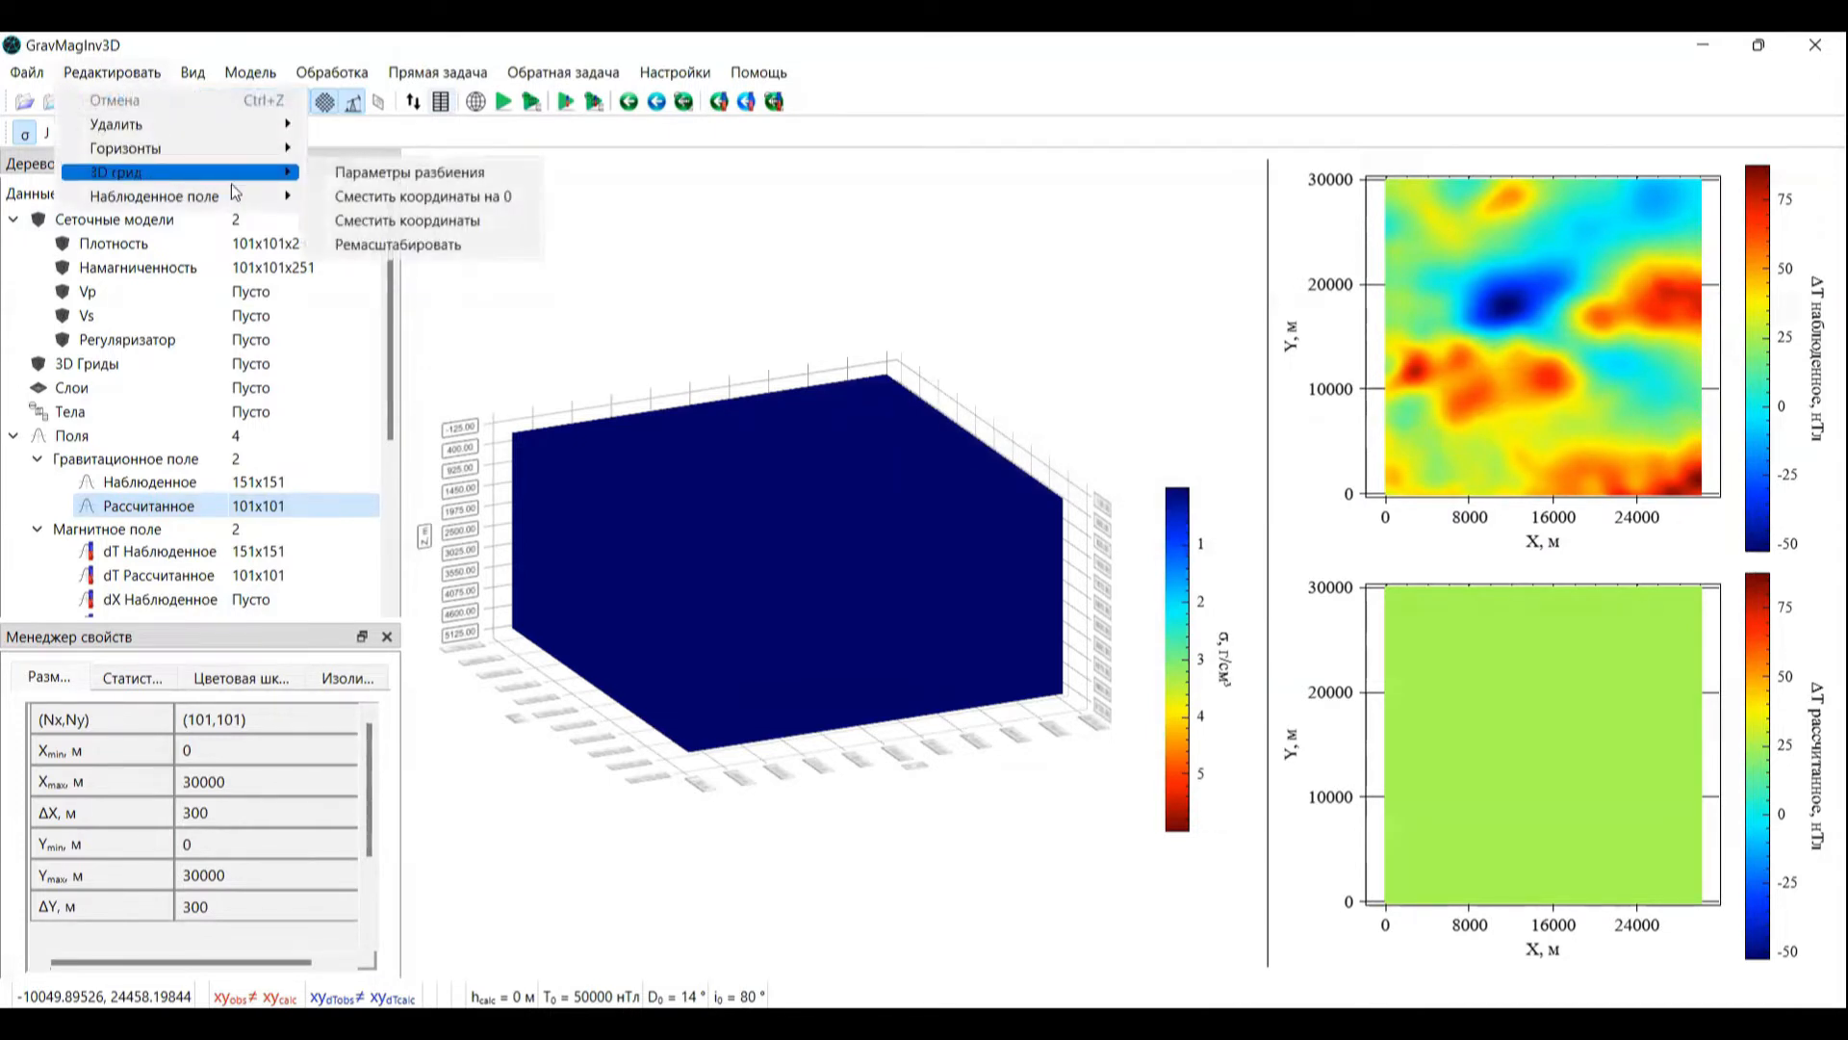
click(372, 174)
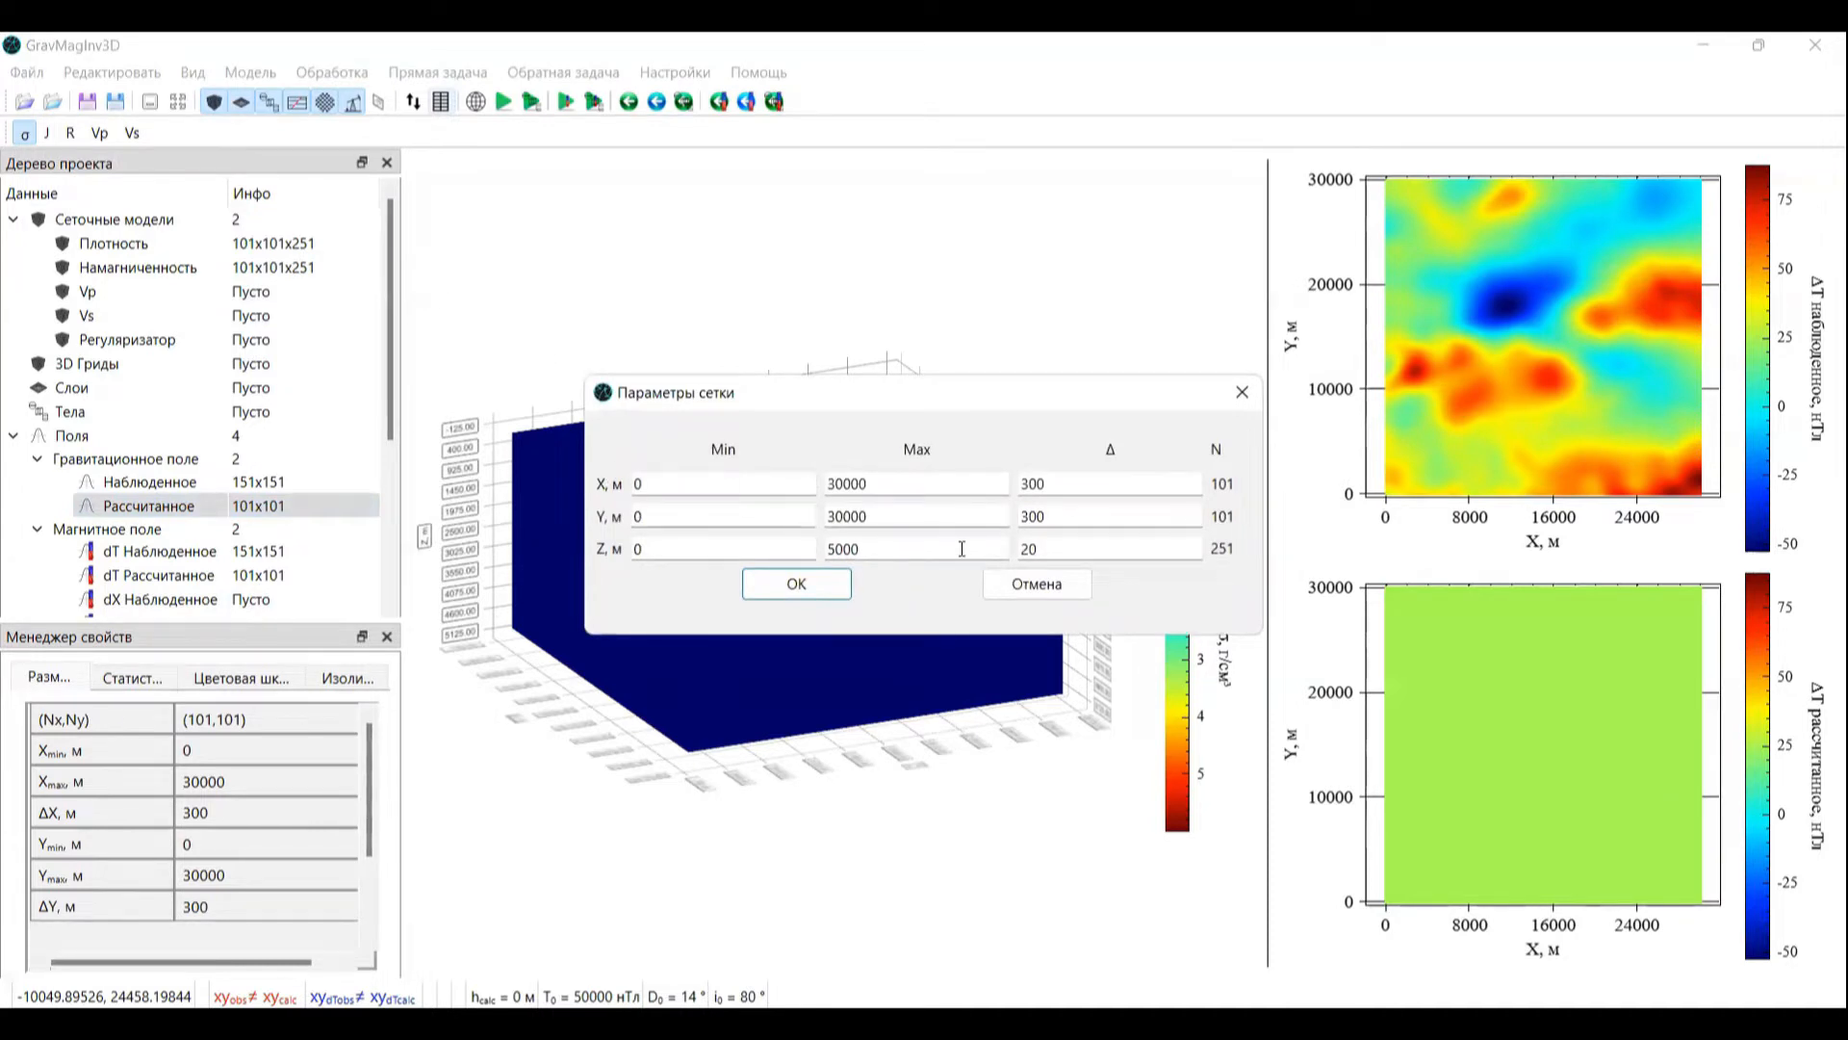
key(Return)
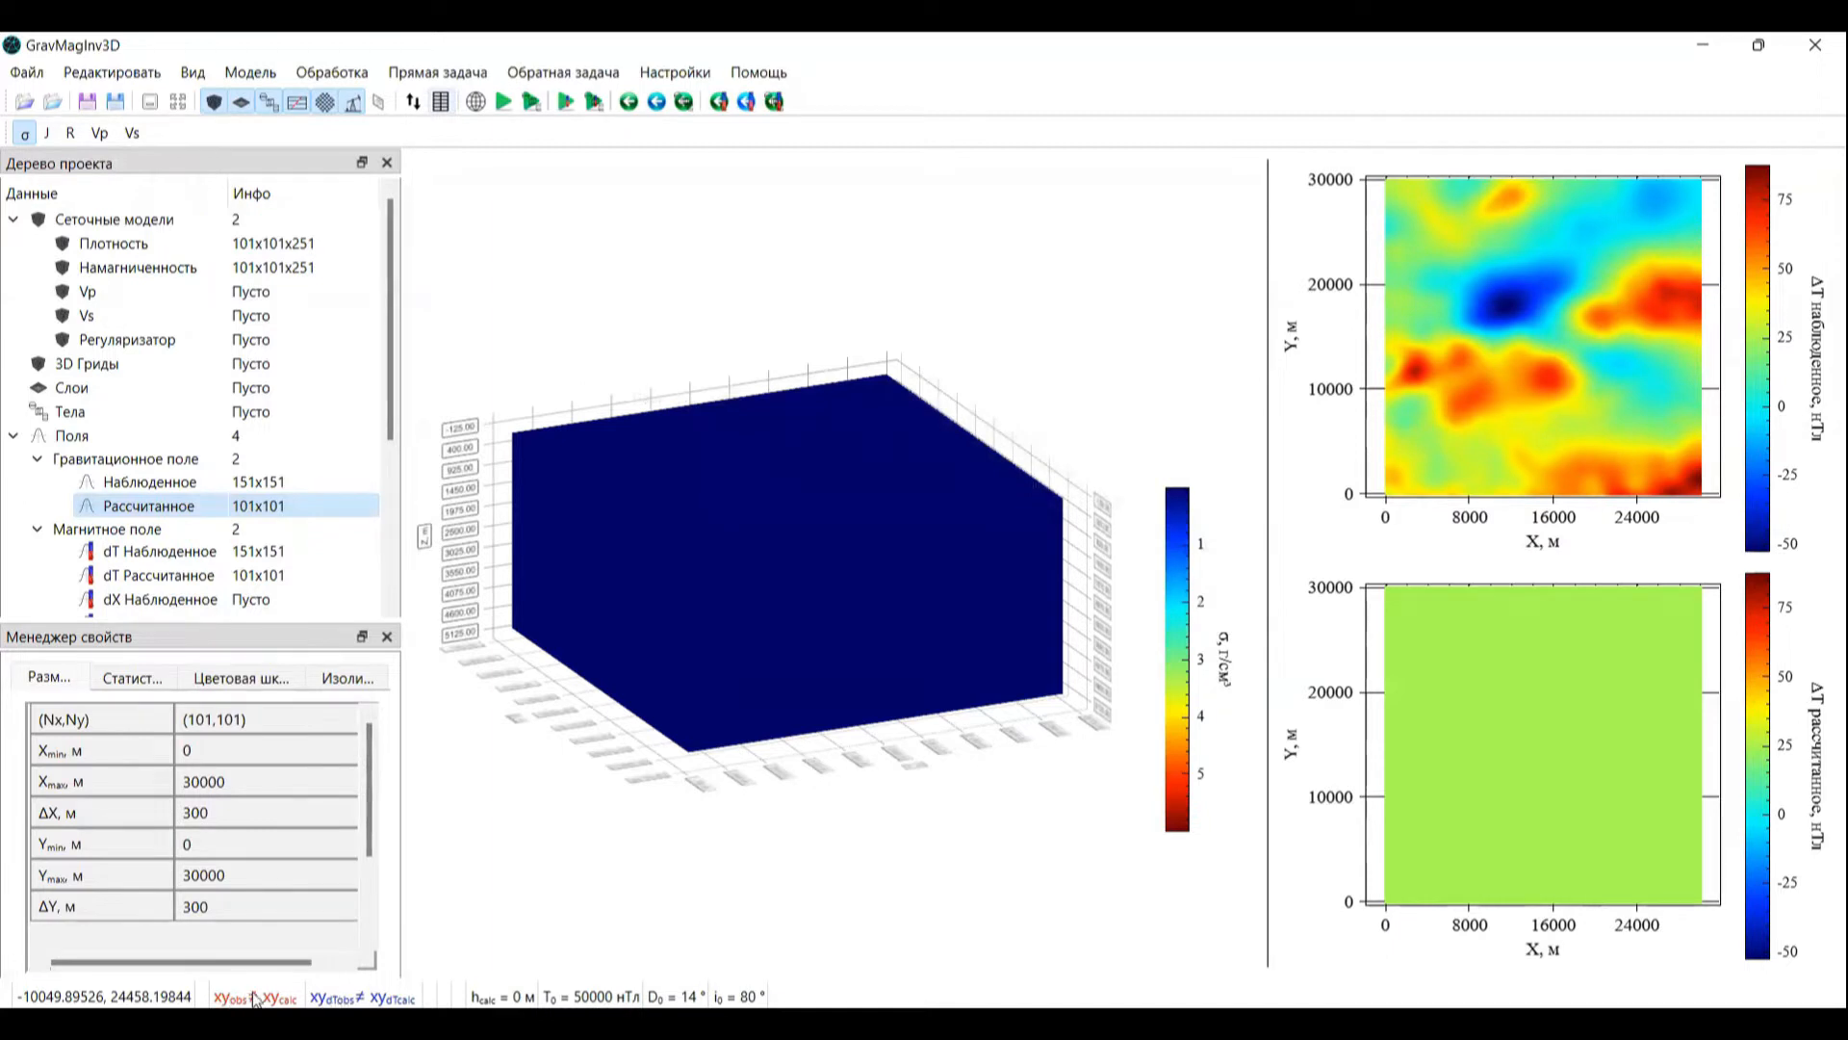
Step: Load the surfaces Horizon 1.grd and Horizon 2.grd as layers (Слои) of the project
click(14, 436)
click(14, 220)
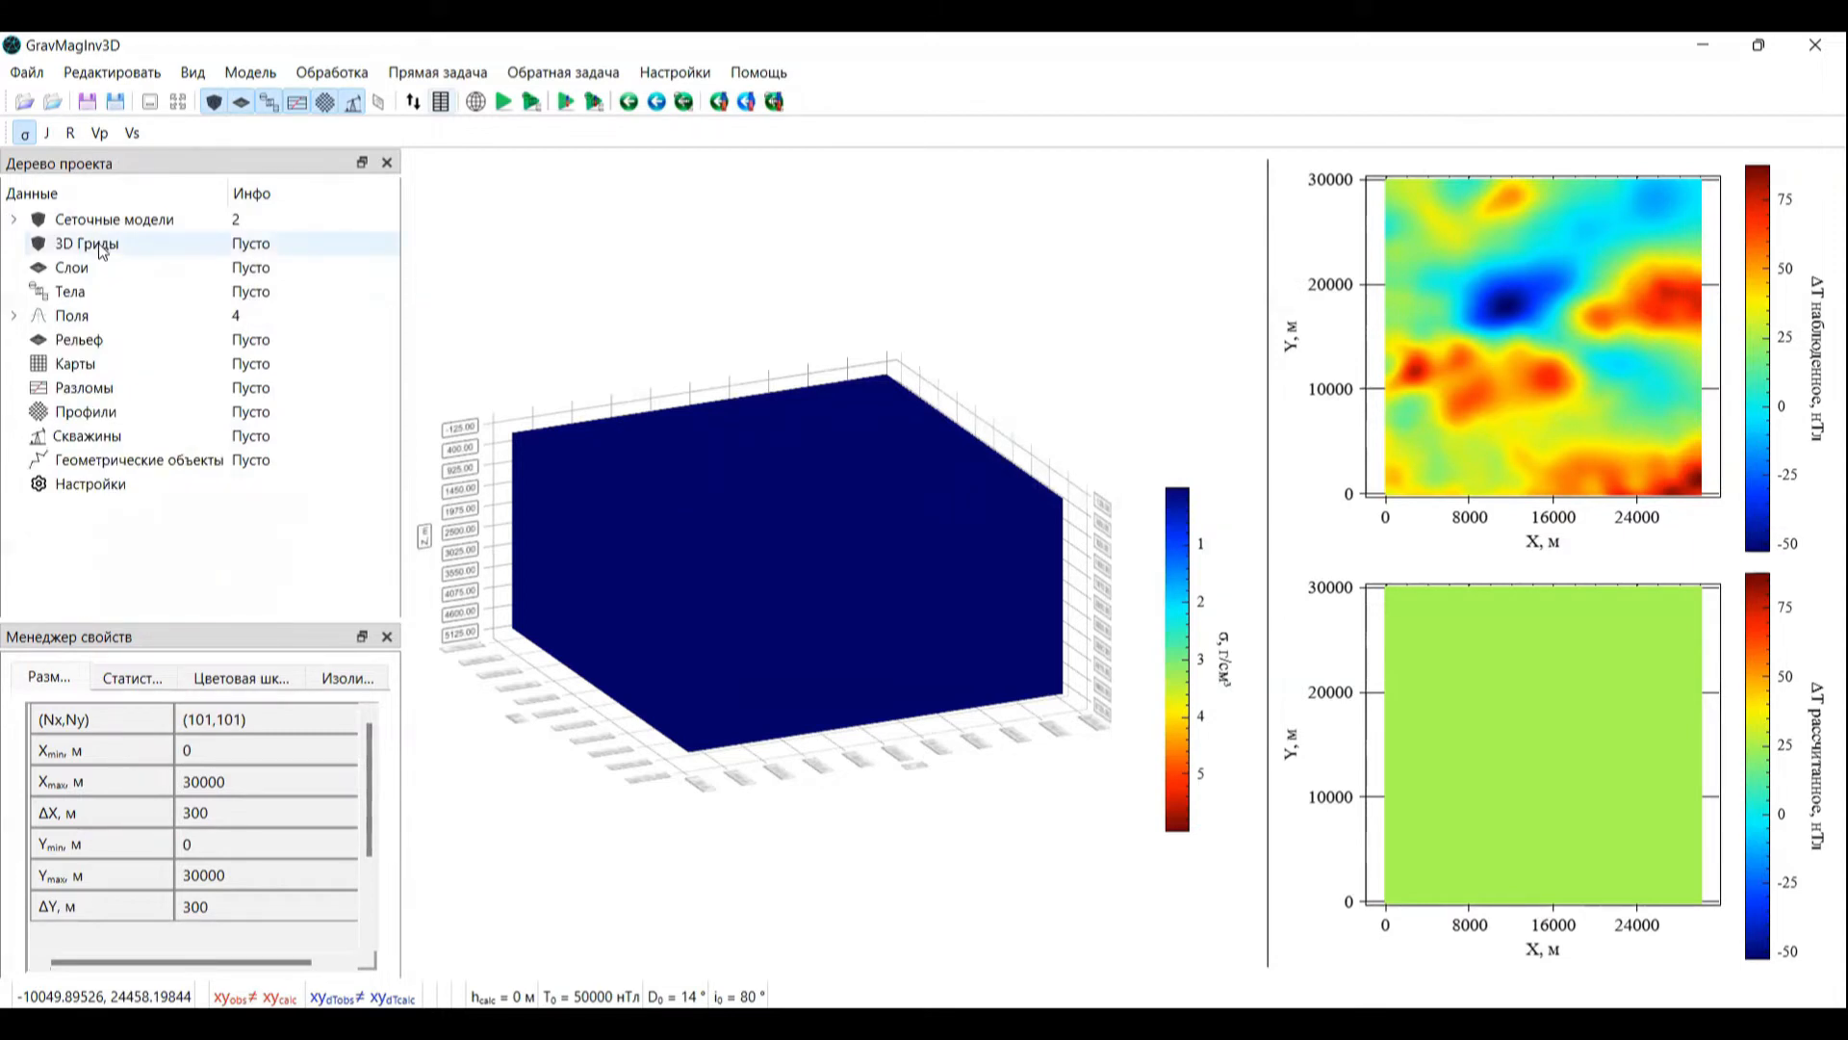
right_click(146, 264)
click(154, 249)
click(357, 302)
key(shift+Down)
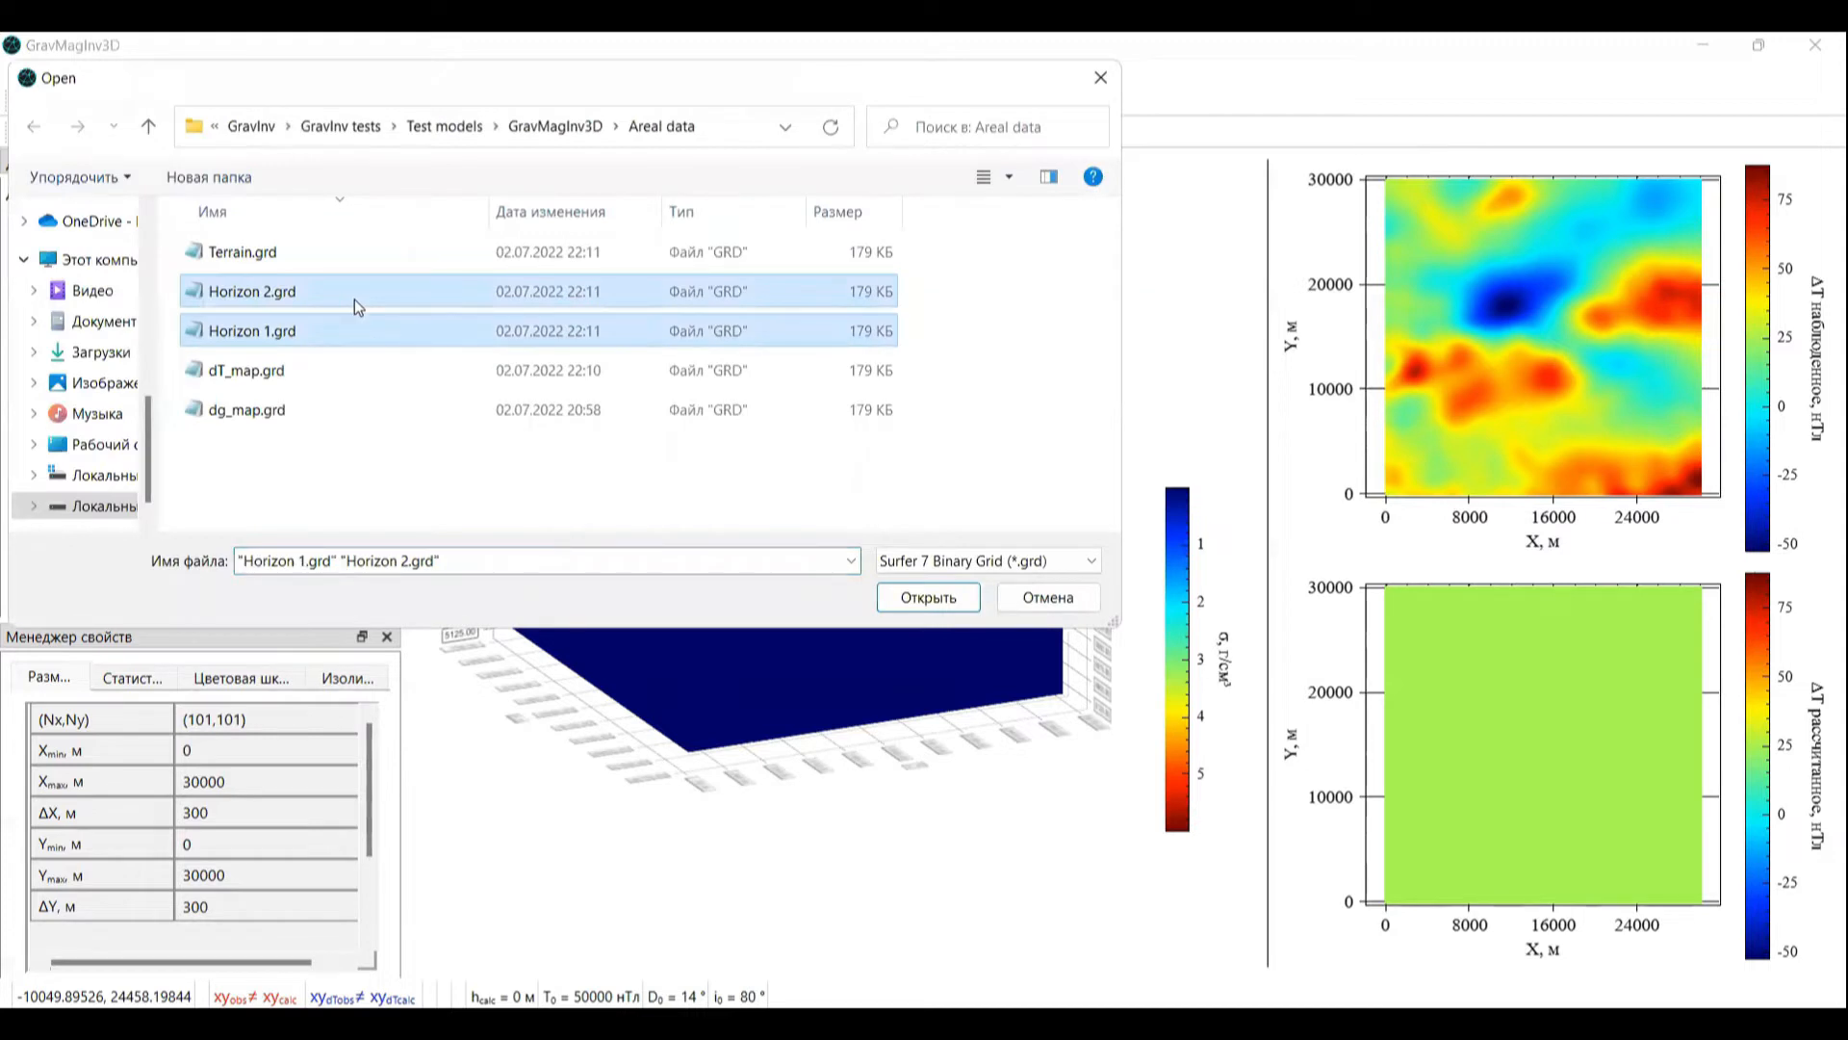
key(Return)
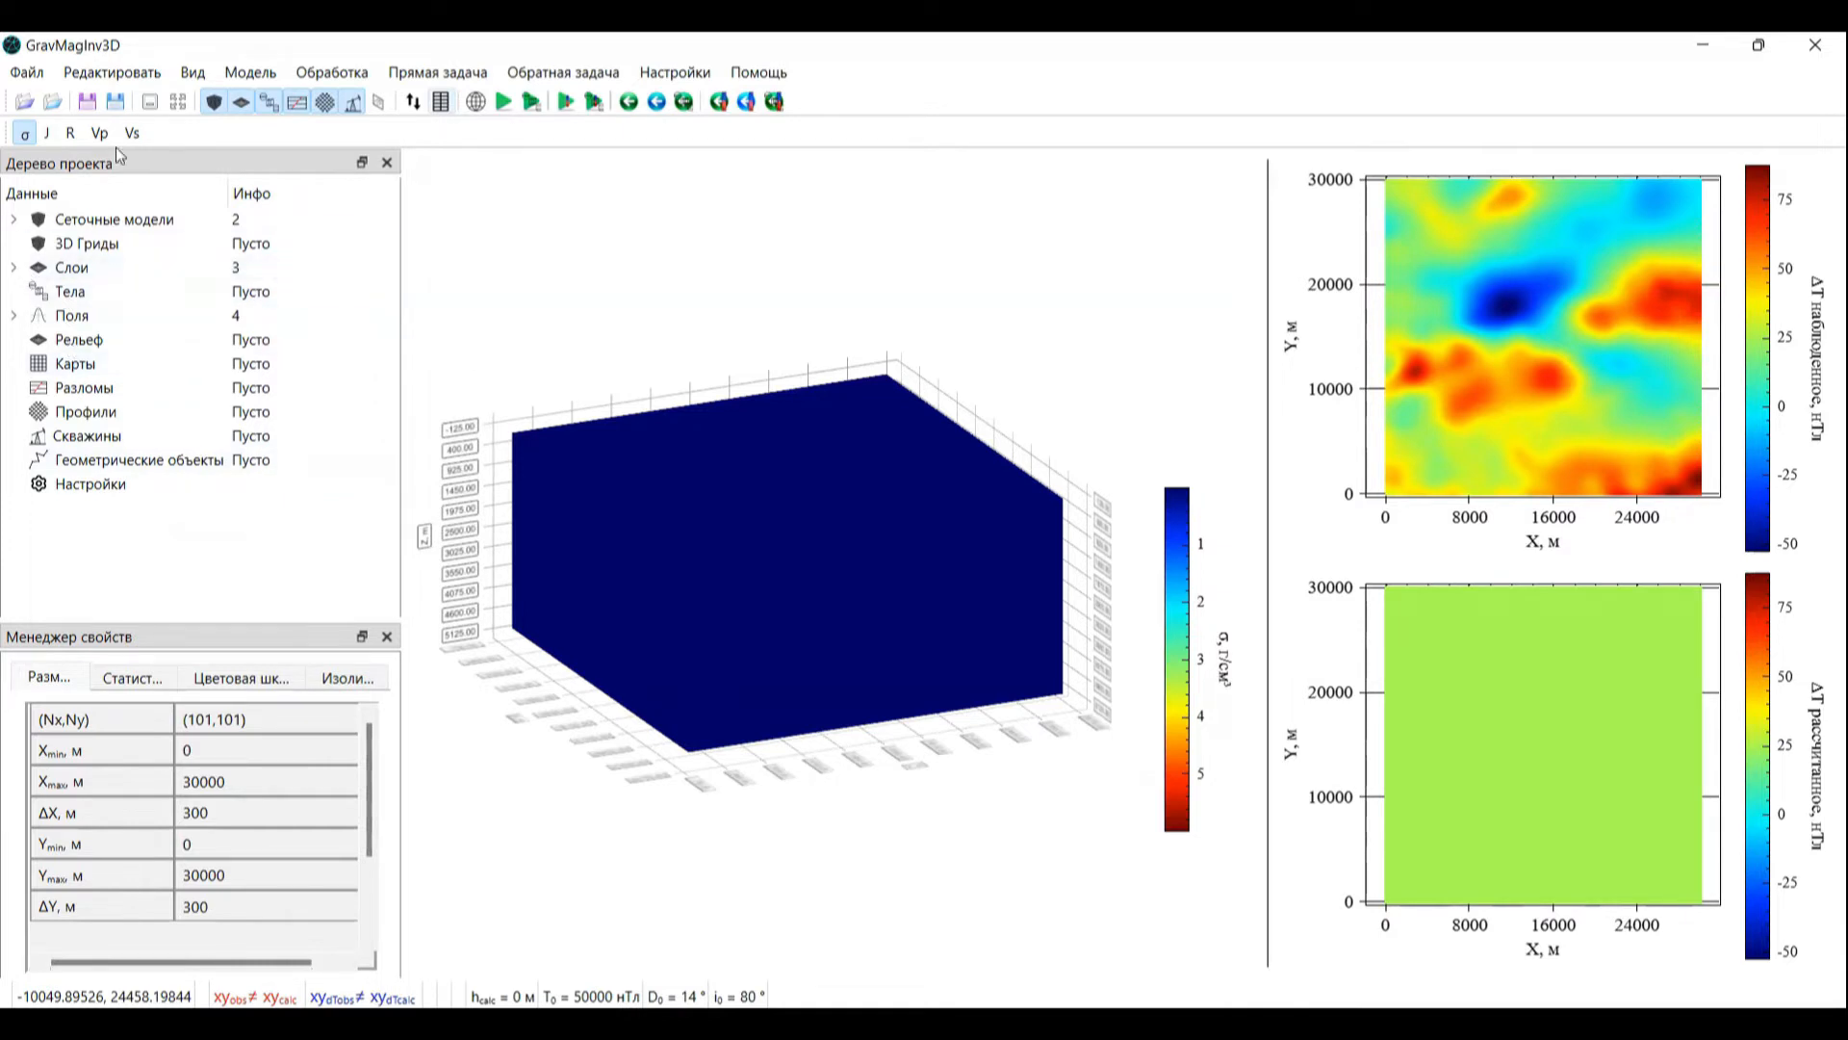
Step: Toggle the grid model's display off and on and check the loaded layers in the project tree
click(212, 106)
click(212, 106)
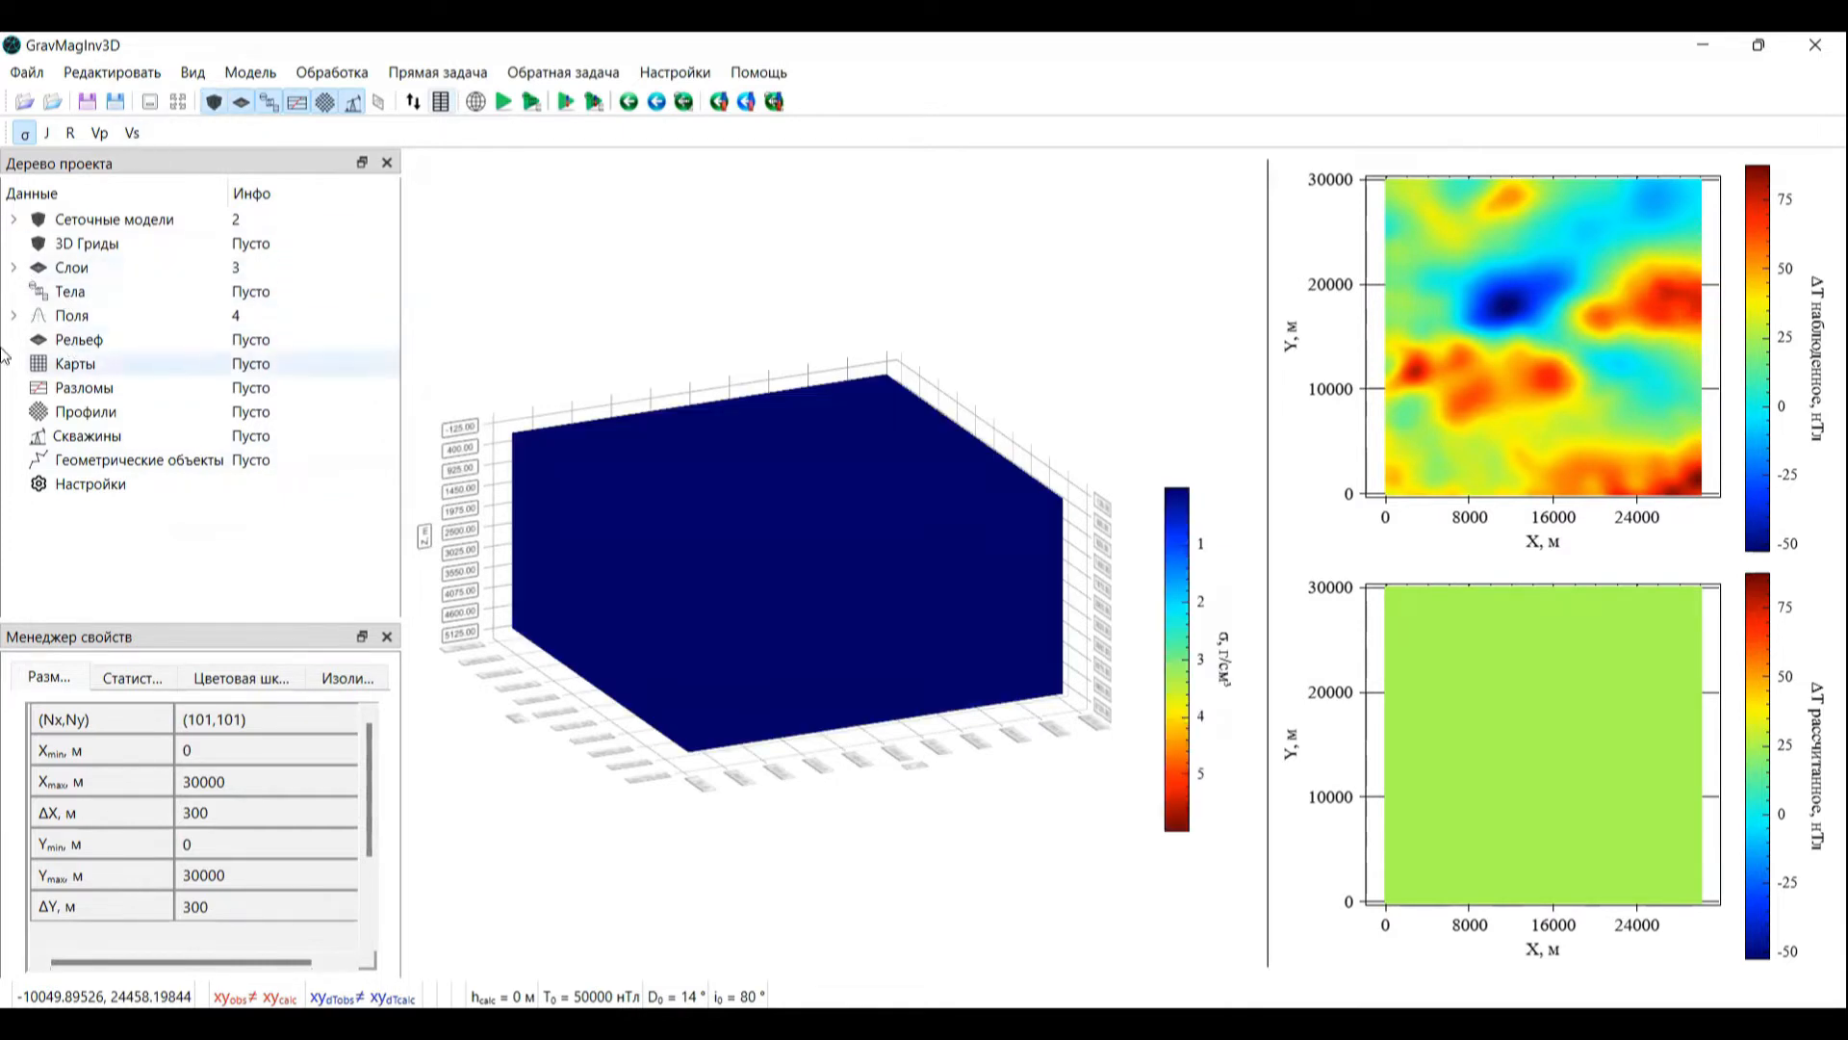
click(14, 268)
click(220, 271)
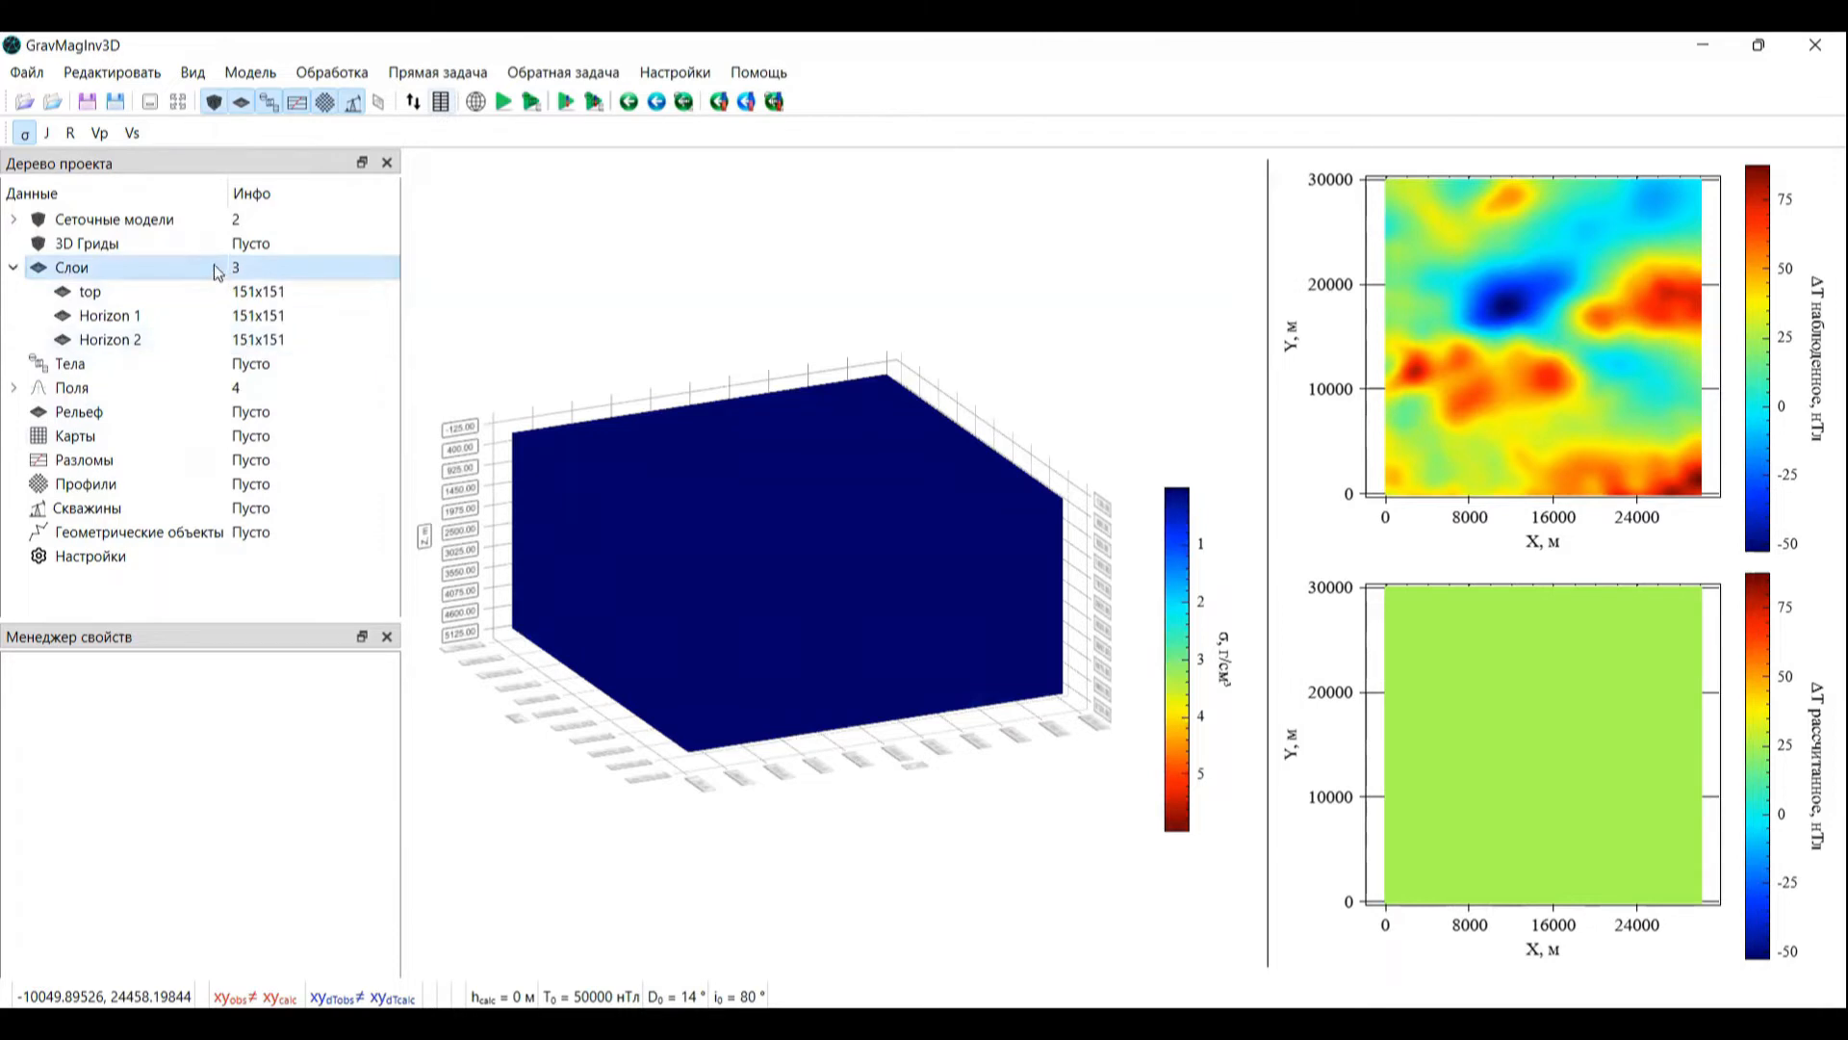
click(208, 222)
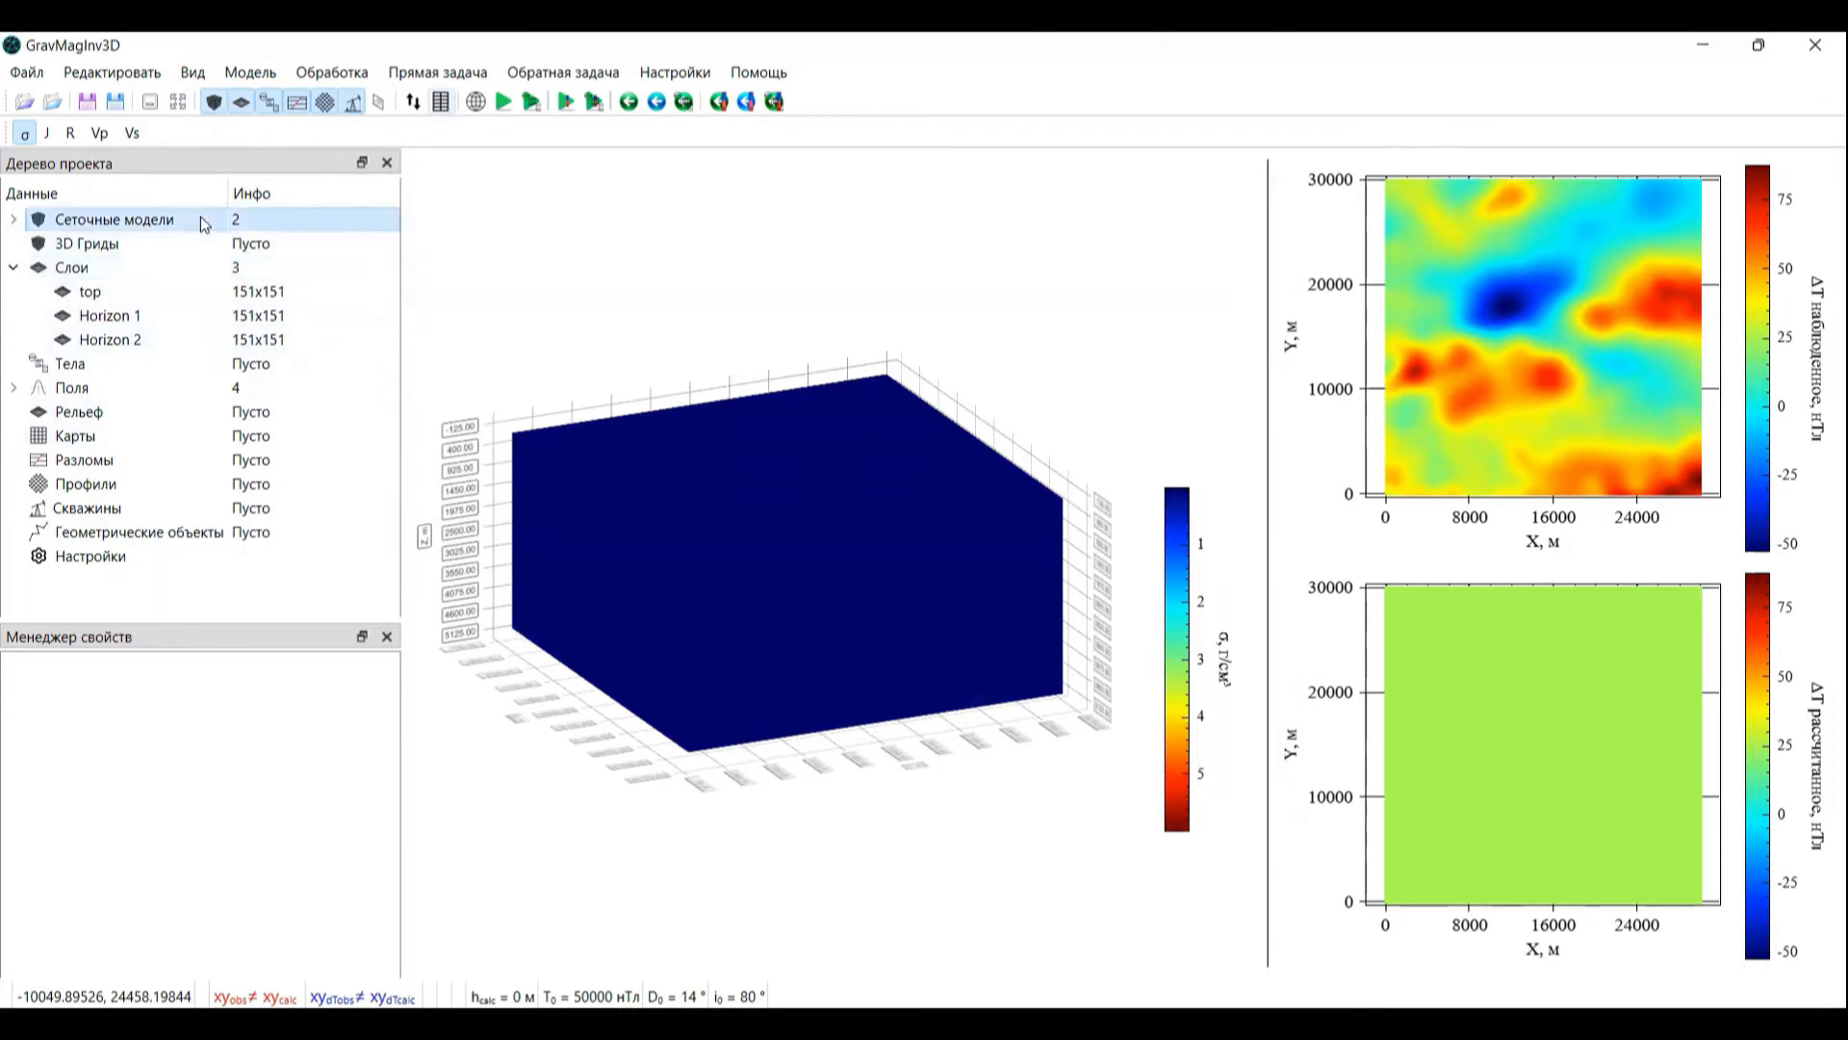
Step: Recreate the density and magnetization grid models by coordinates (По координатам) with a Z step of 20 m
click(14, 219)
right_click(106, 222)
mouse_move(231, 210)
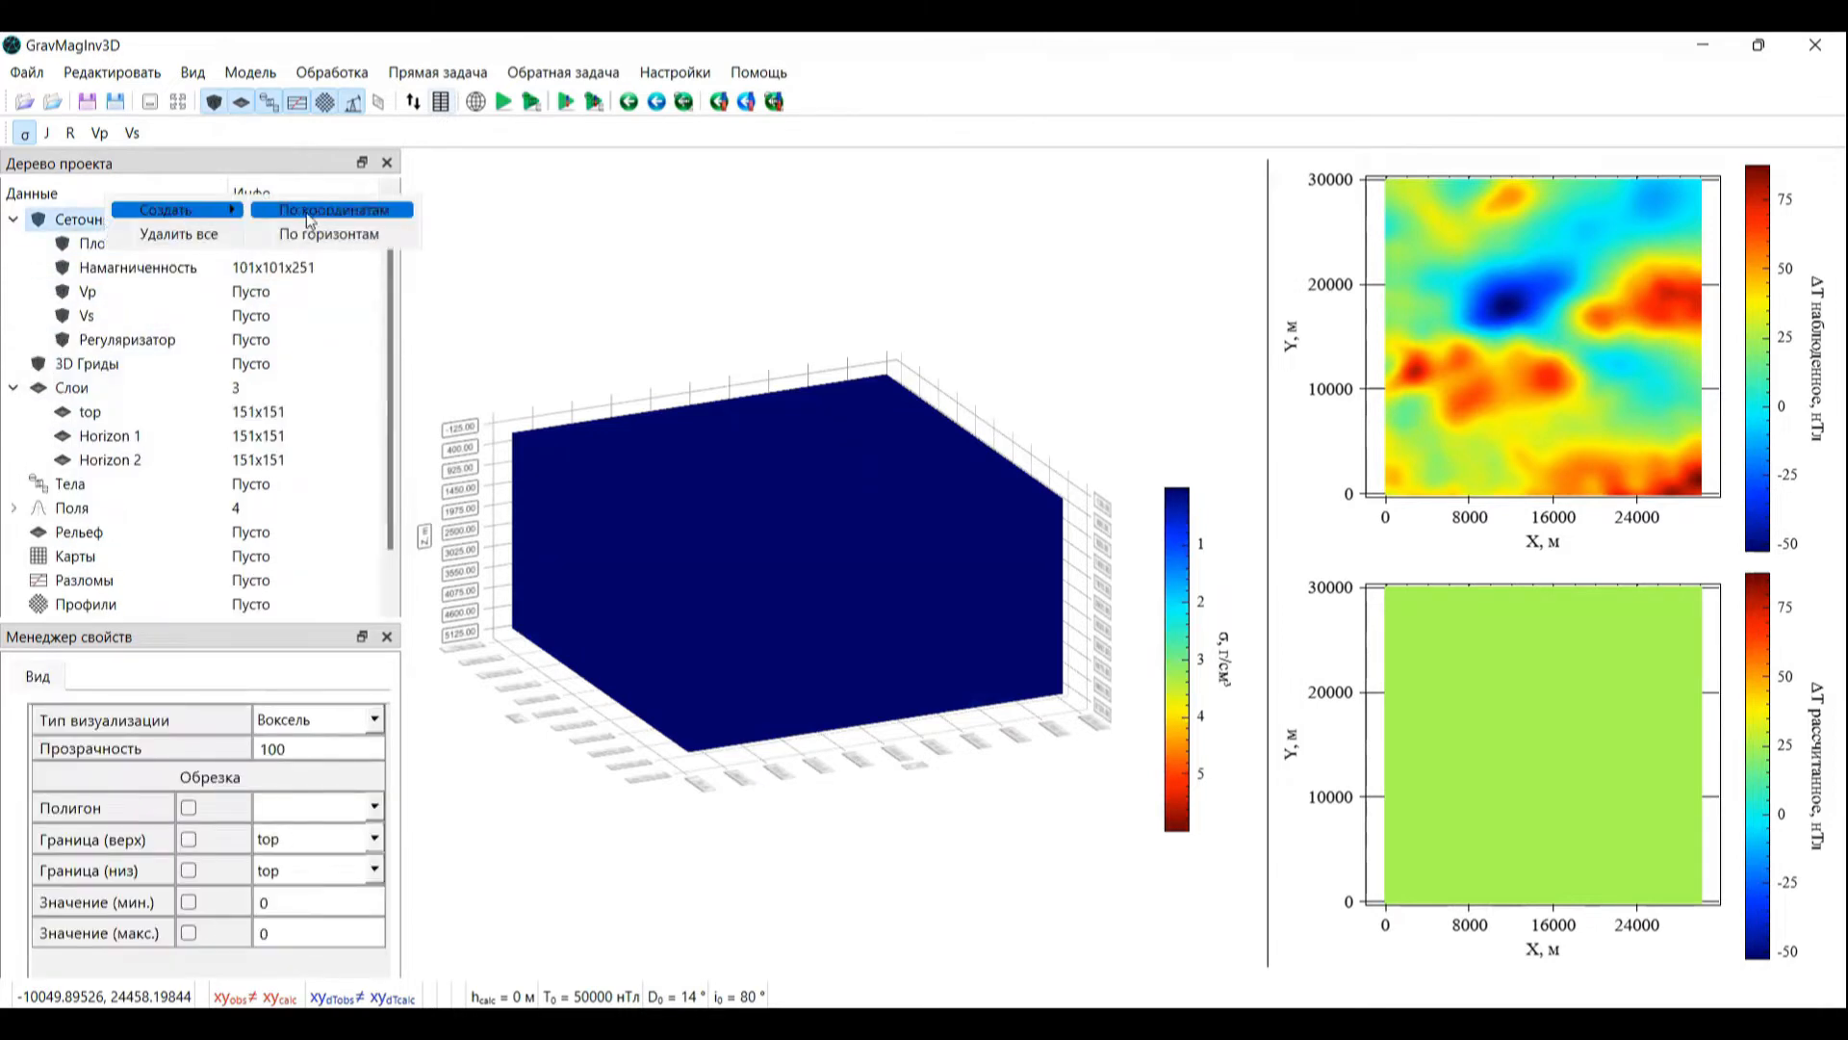
click(295, 211)
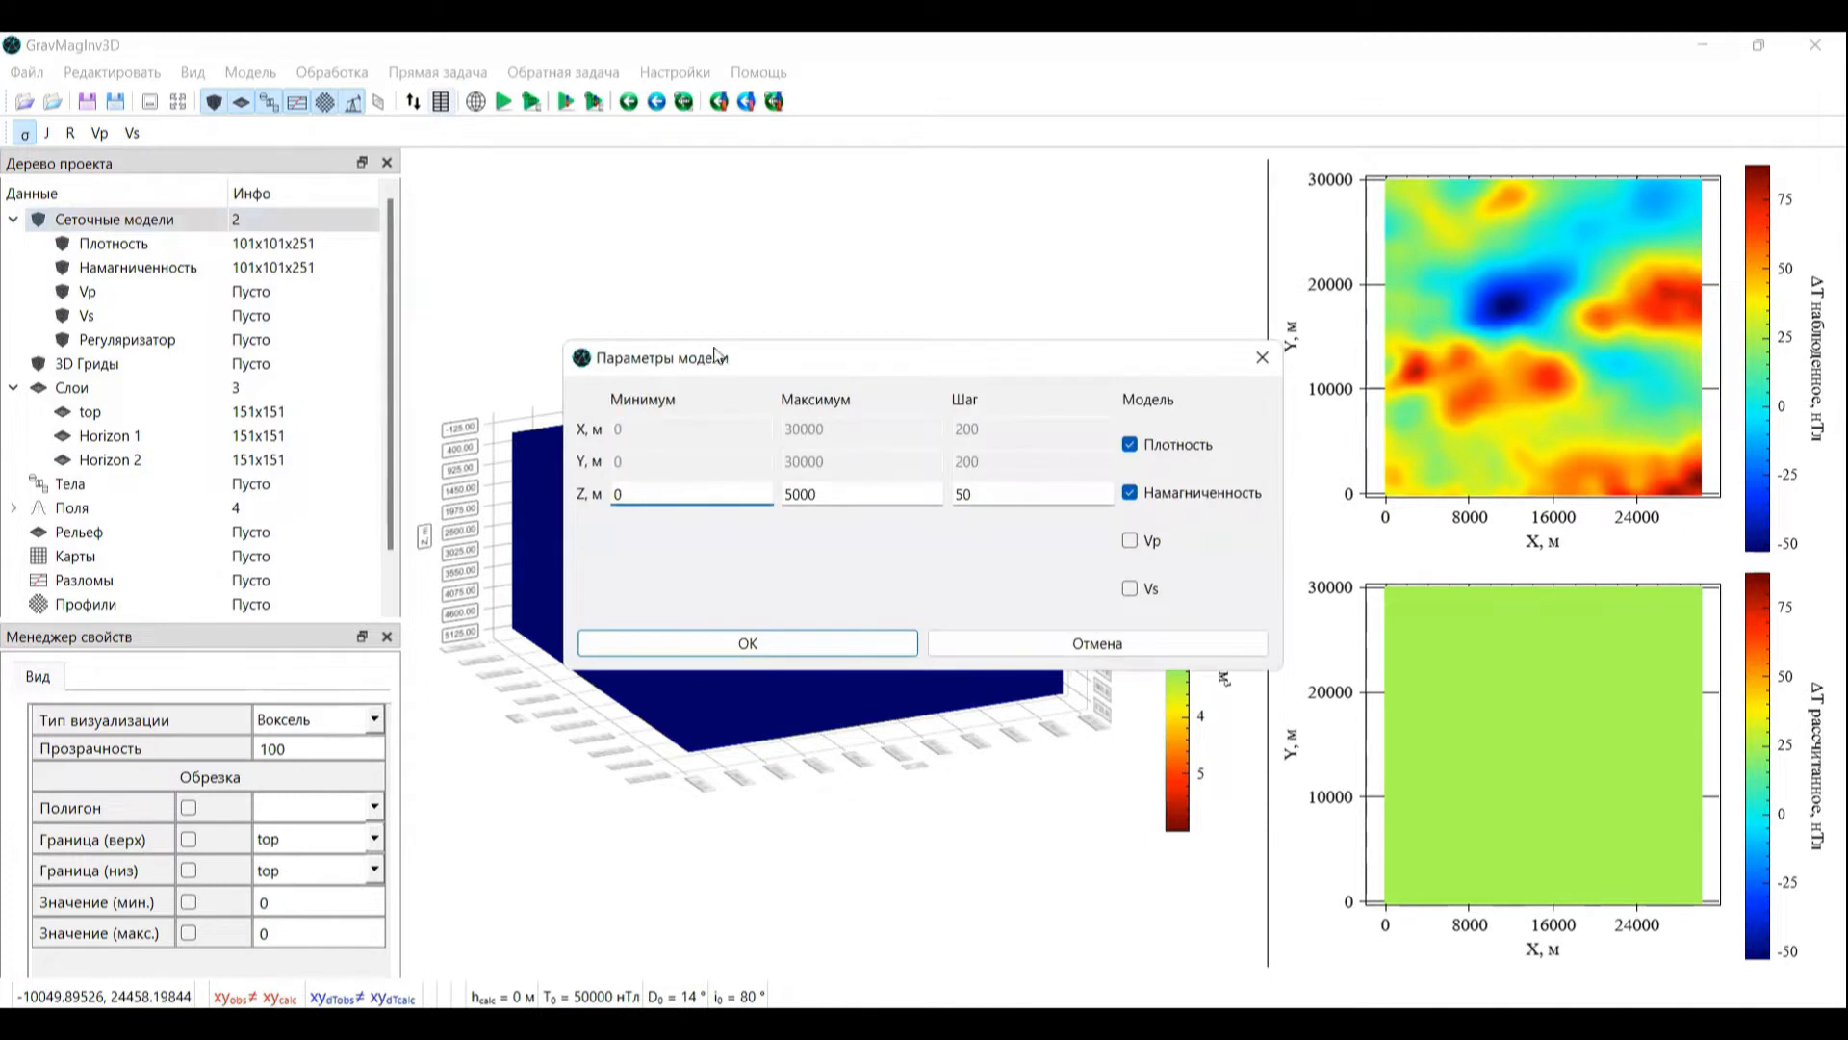
drag(716, 356, 693, 328)
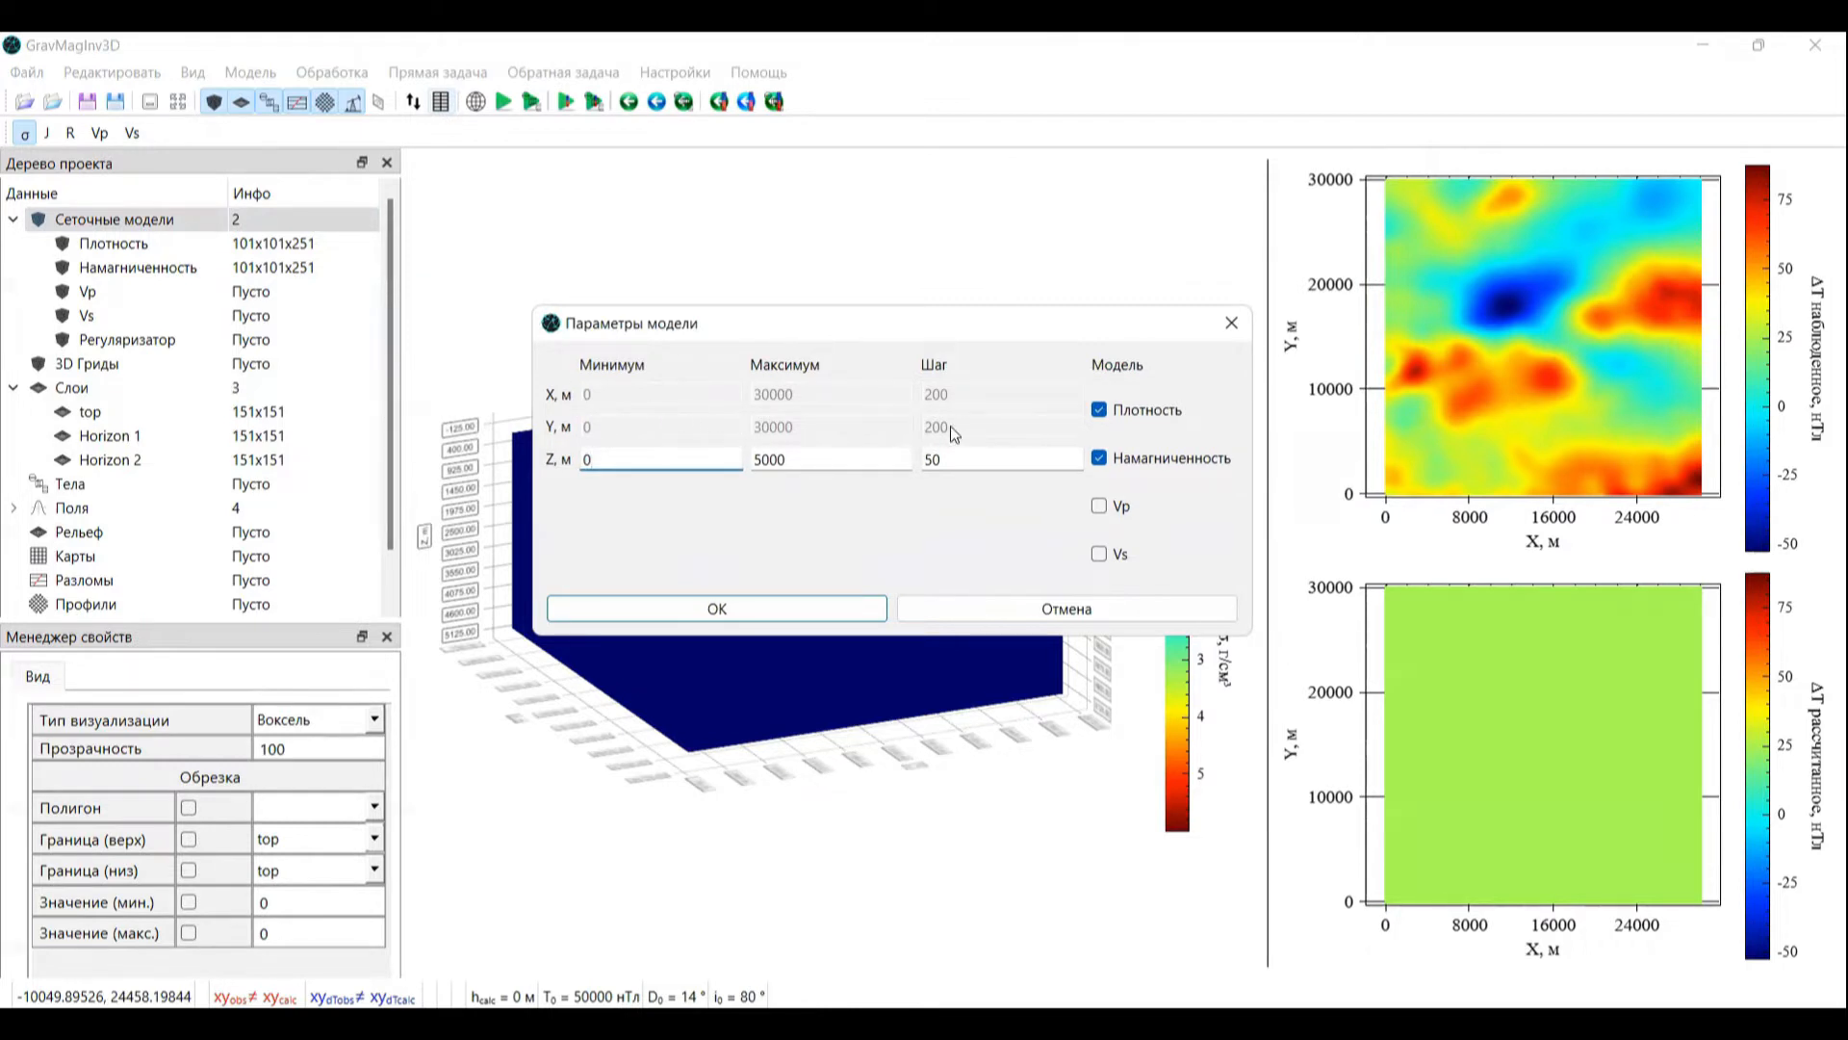
key(Tab)
key(Tab)
text(20)
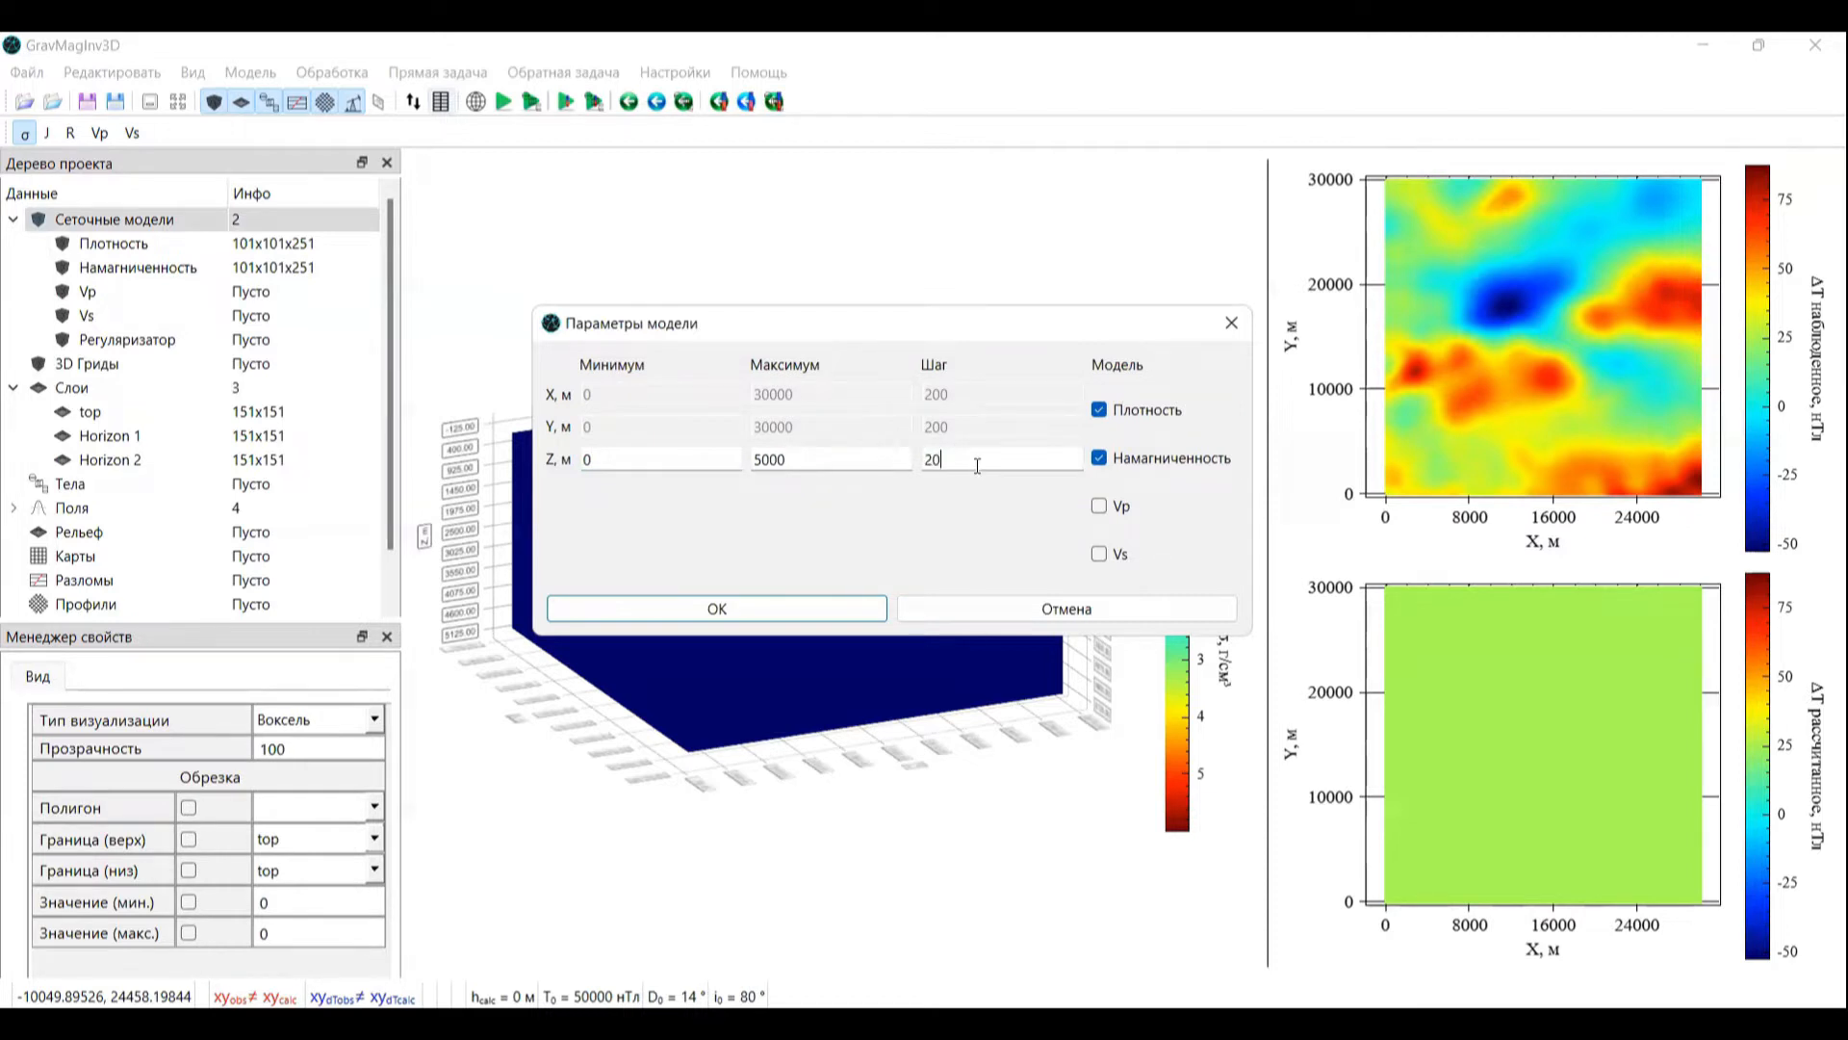
click(758, 608)
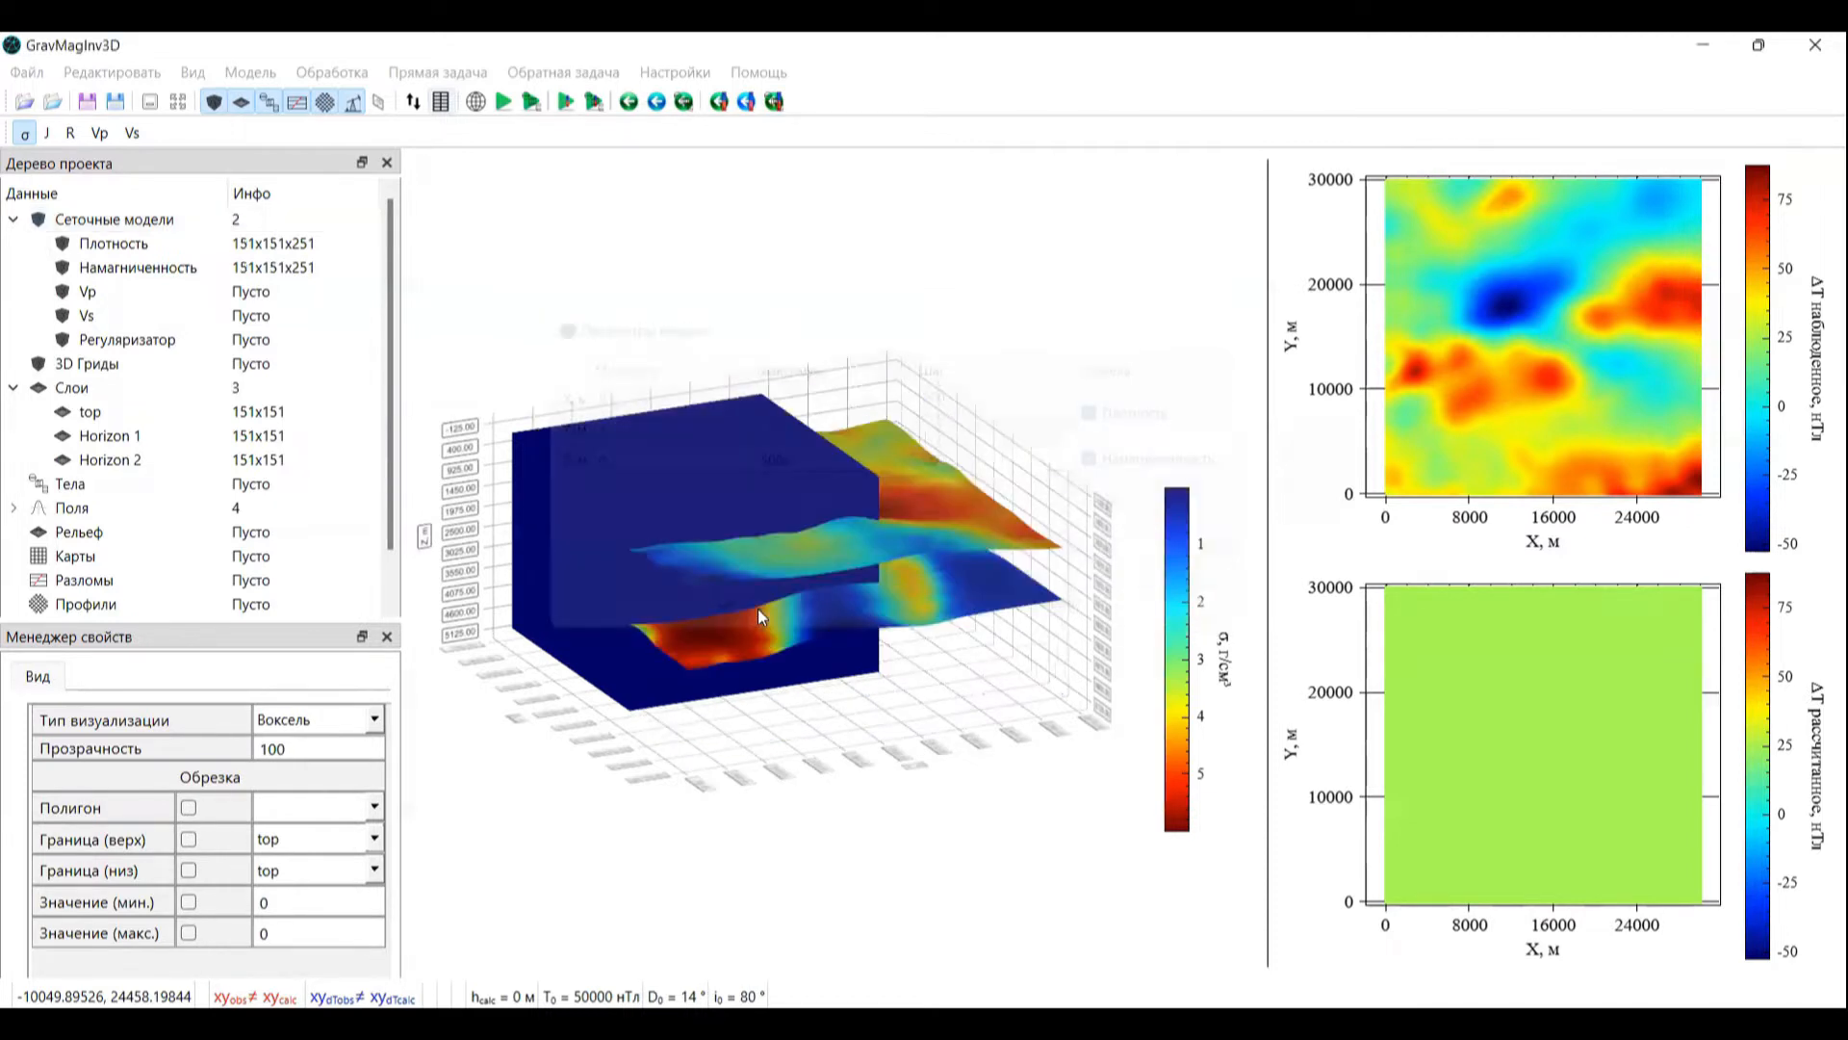
Step: Extend the density model's slices (Срезы) to a maximum of X = 30000 and Y = 30000
click(228, 244)
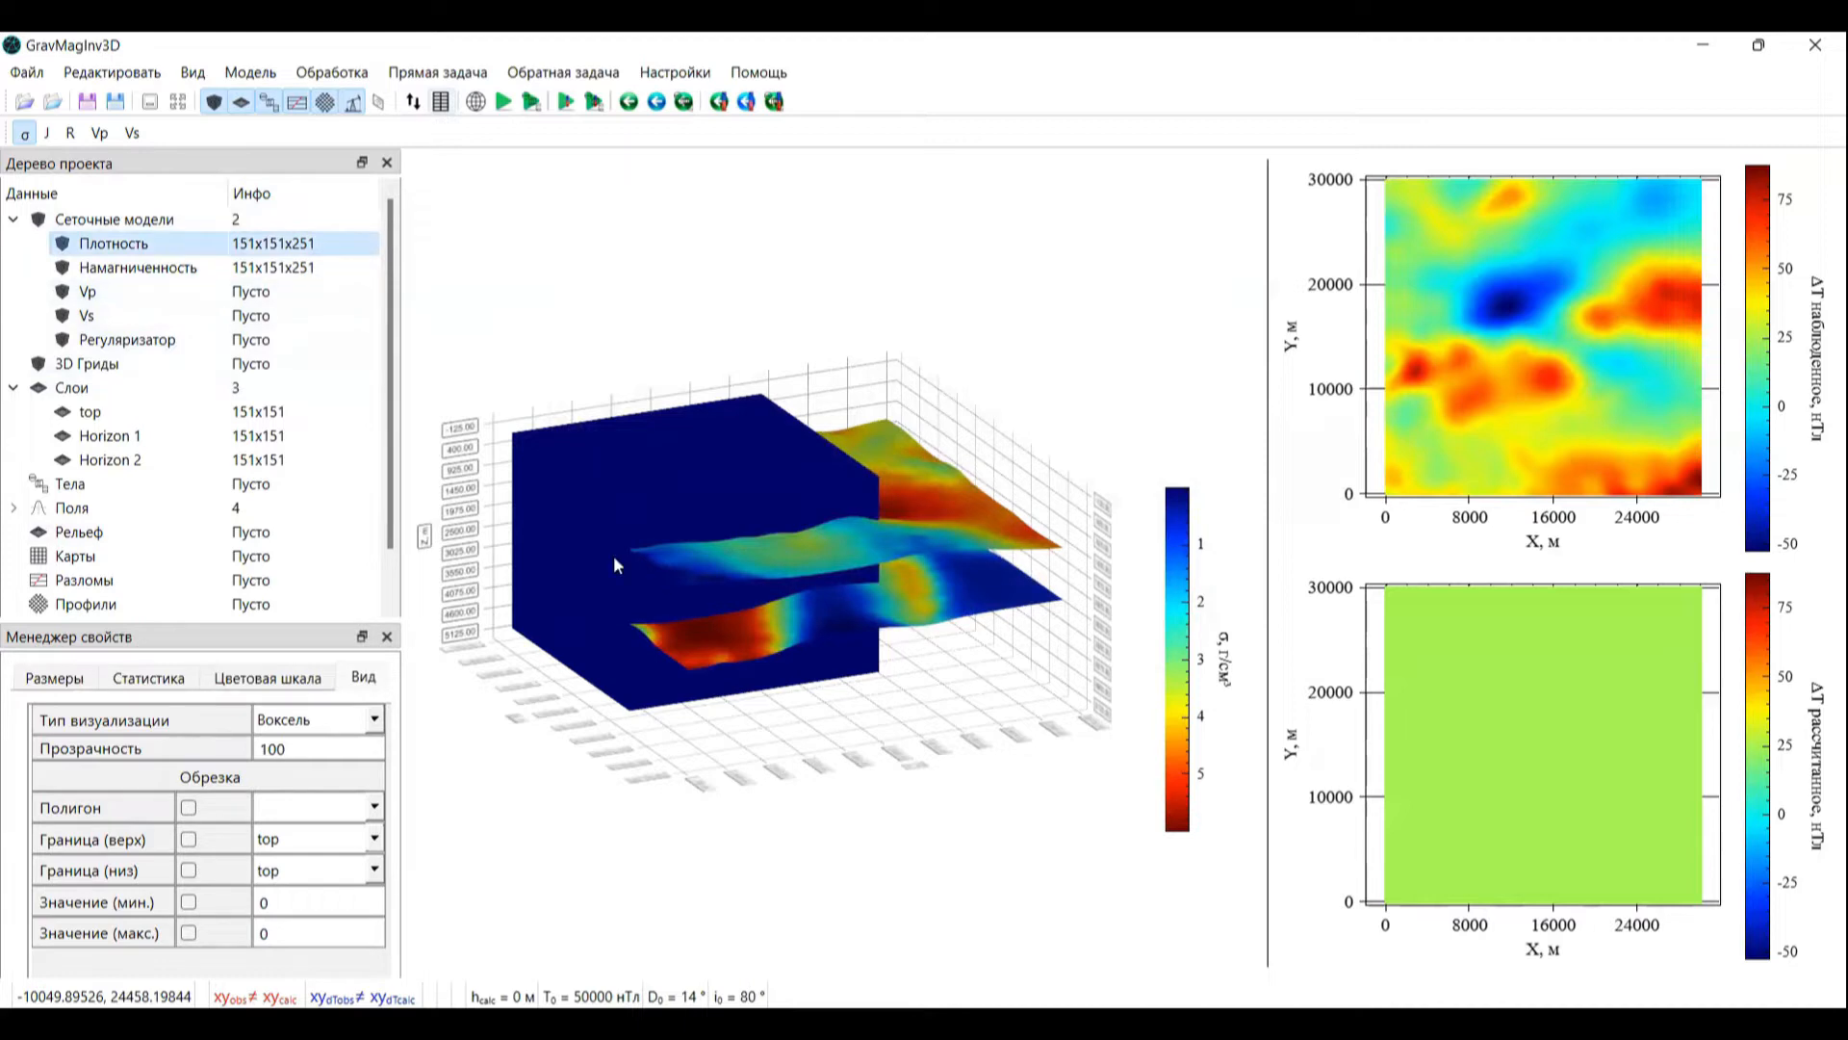
drag(614, 556, 651, 350)
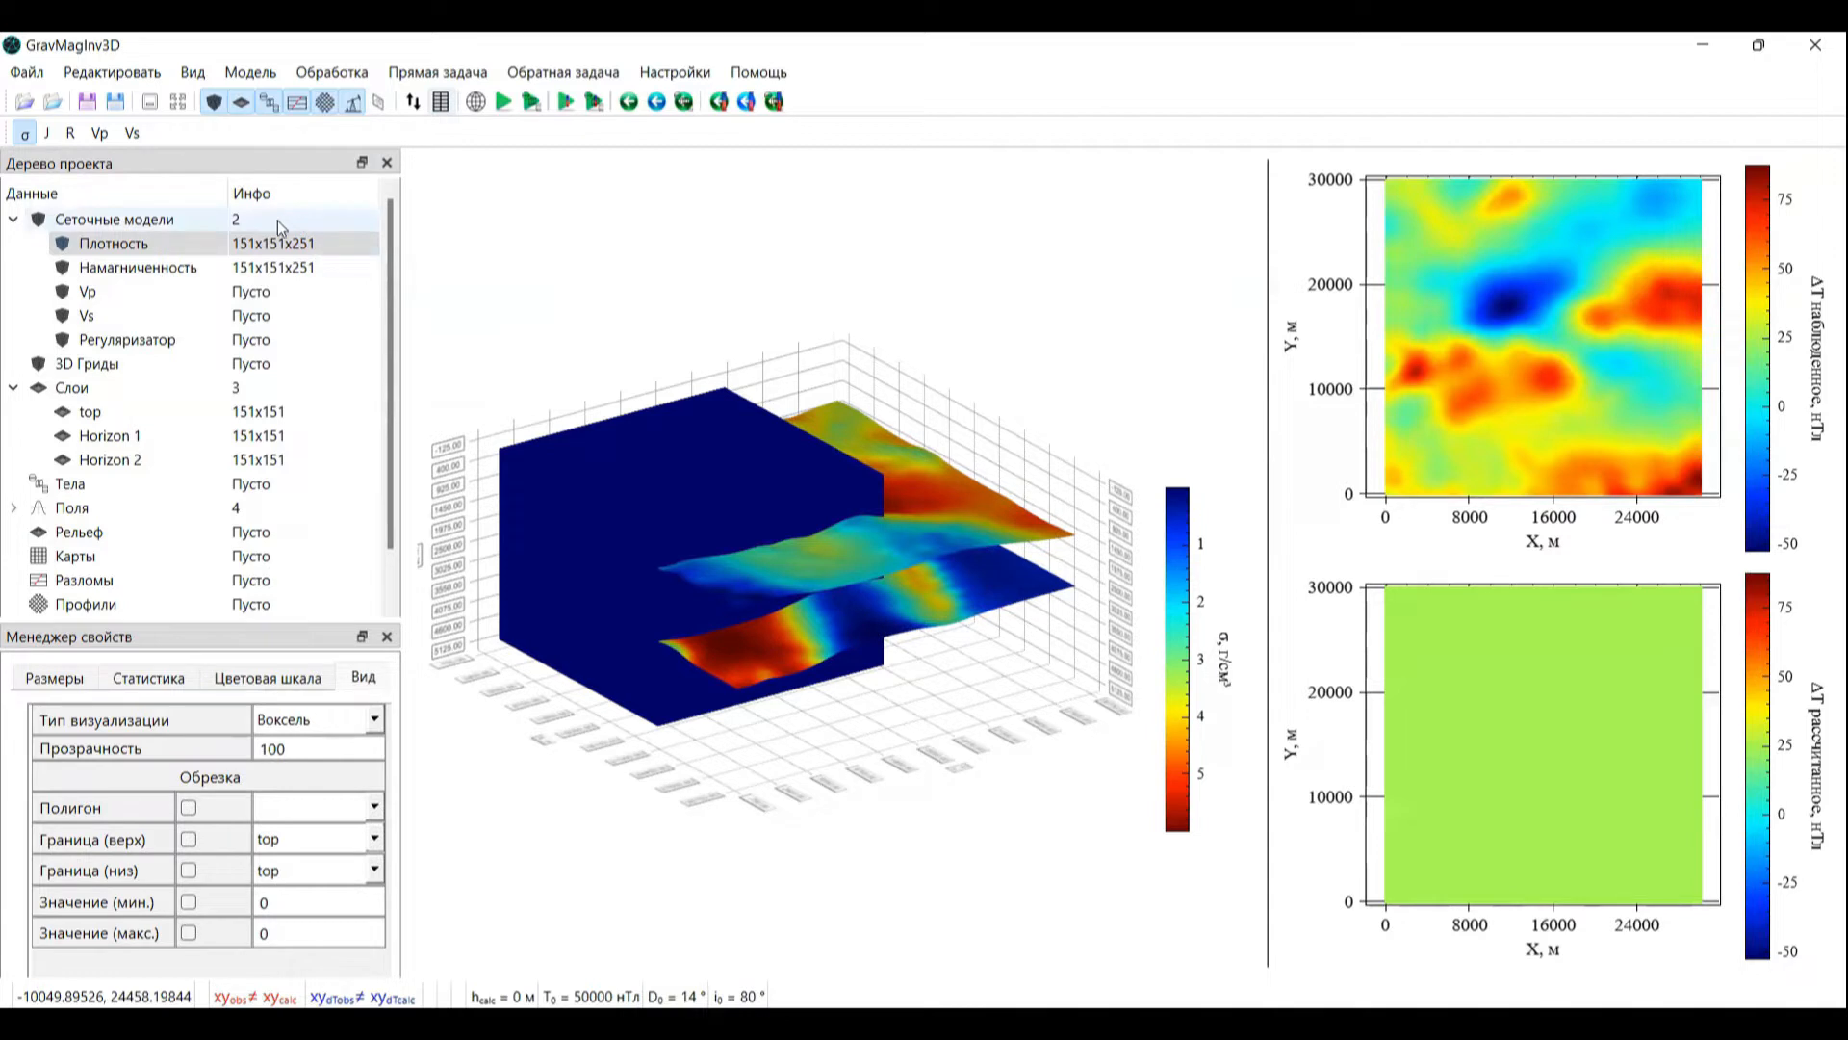
click(353, 104)
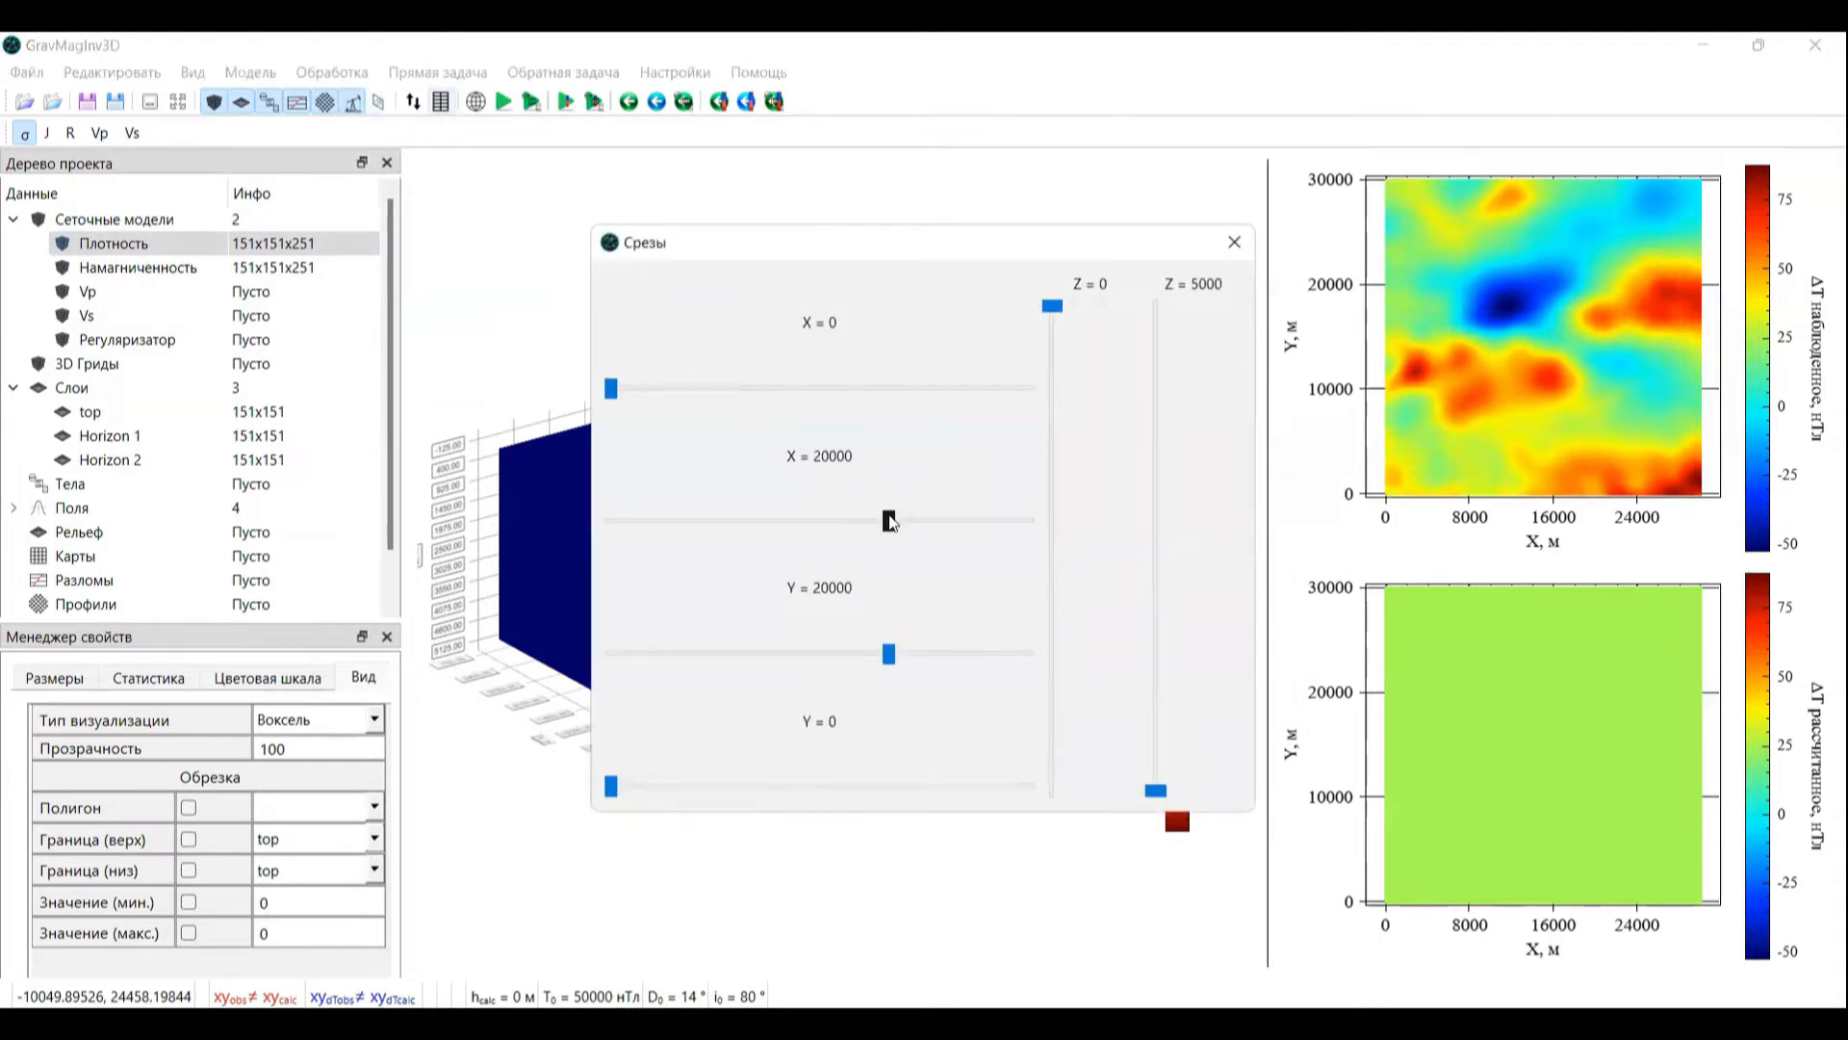
click(1015, 522)
drag(862, 260, 1368, 216)
drag(1392, 610, 1617, 605)
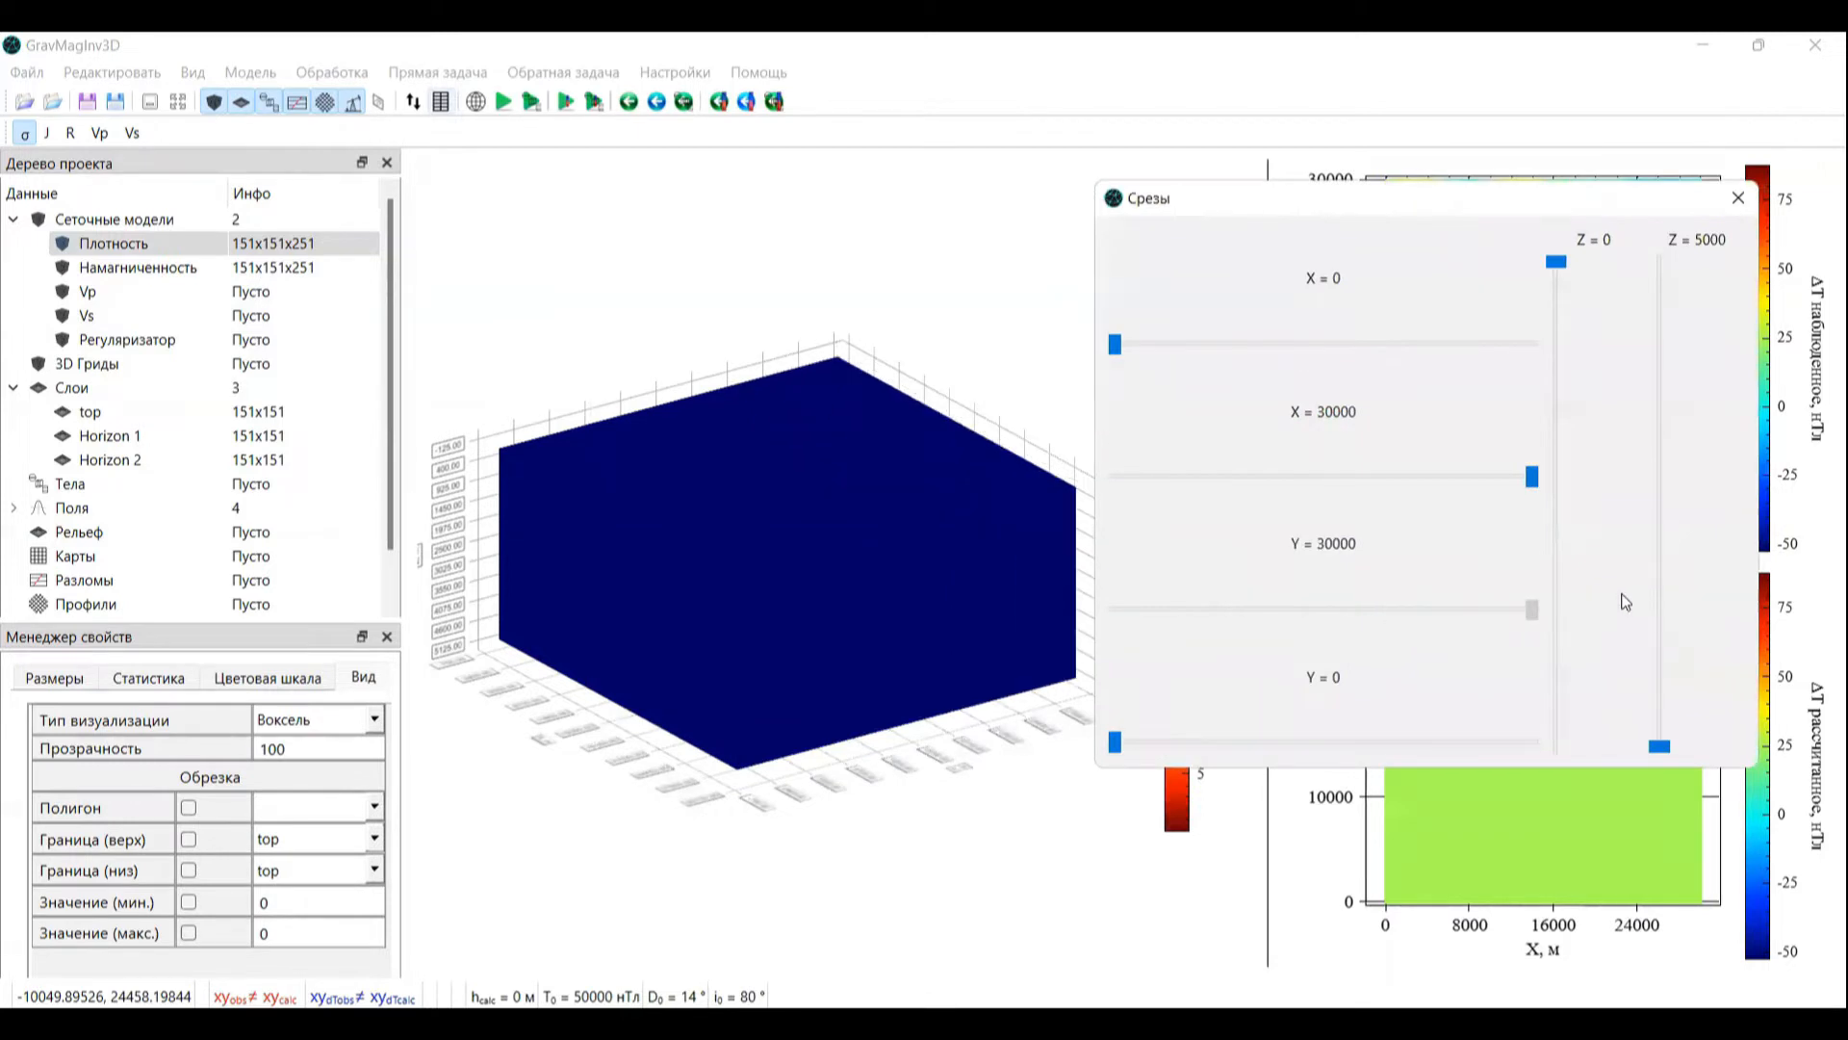
click(1739, 197)
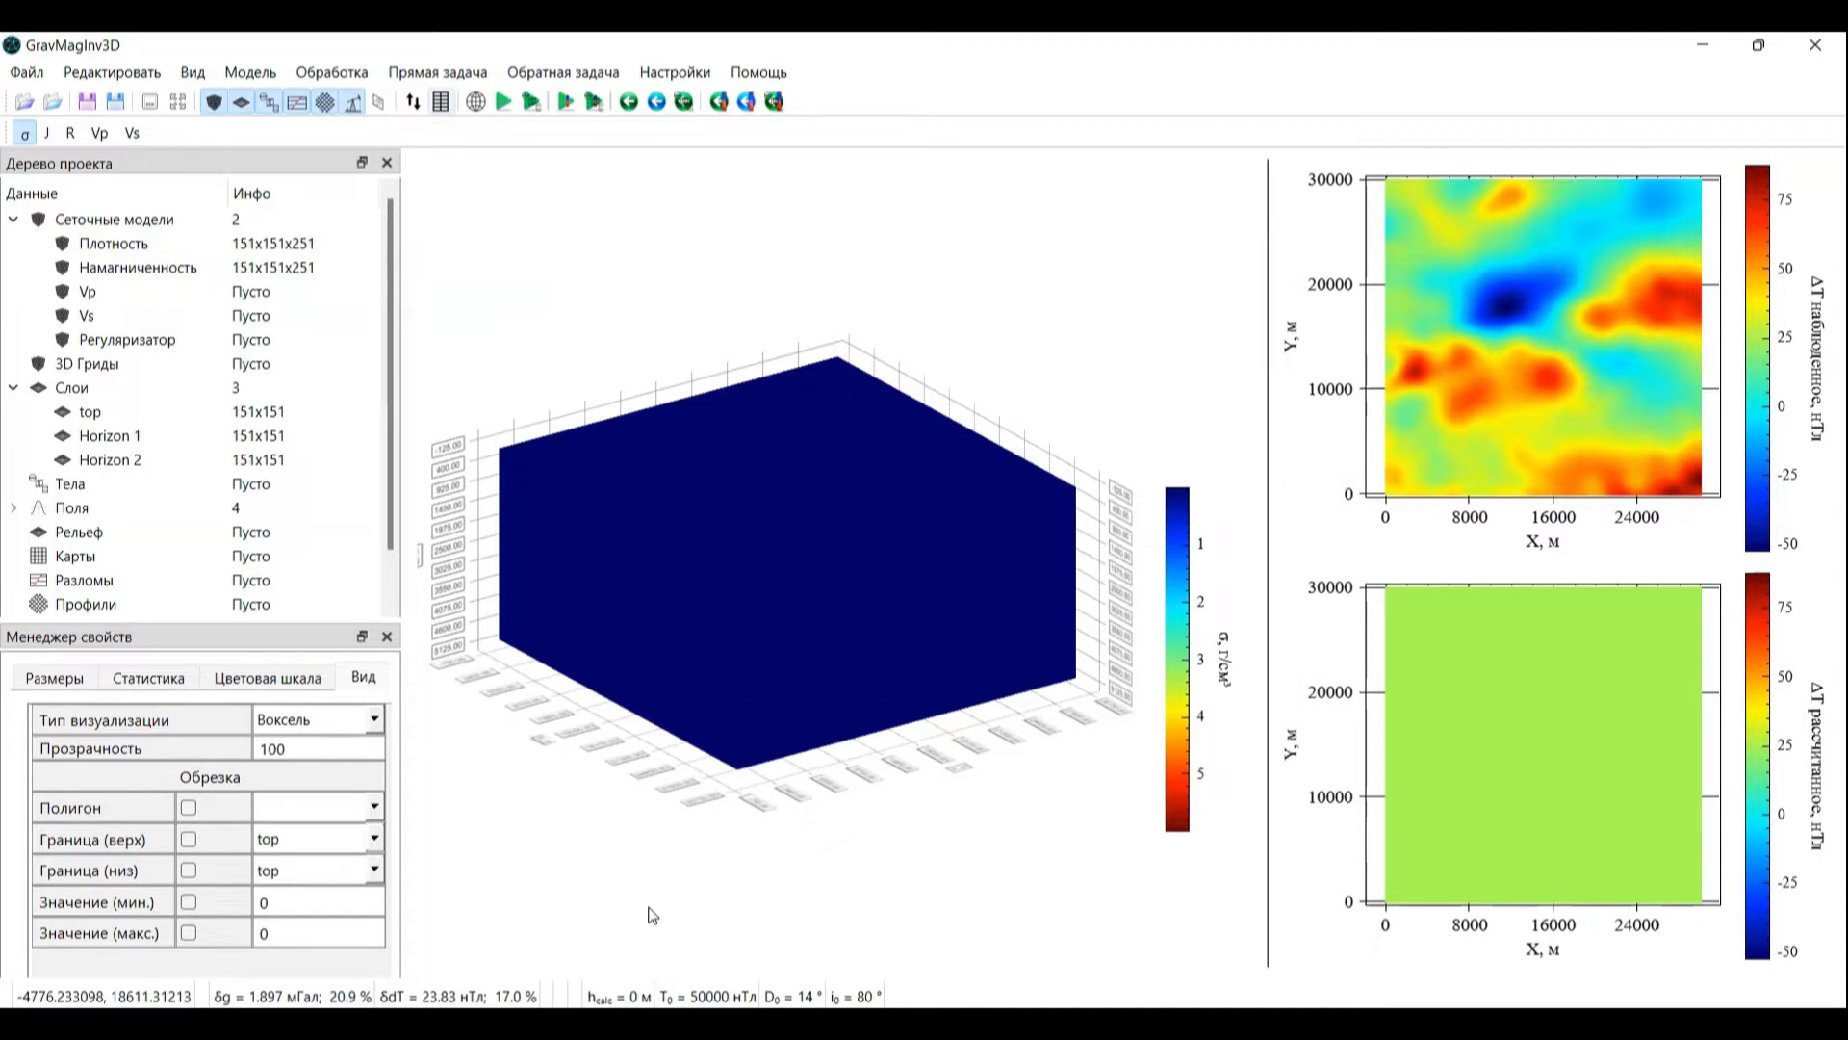
Step: In the layer properties (Слои), set the density of top to 2, Horizon 1 to 2.2 and Horizon 2 to 2.5
click(252, 72)
click(271, 103)
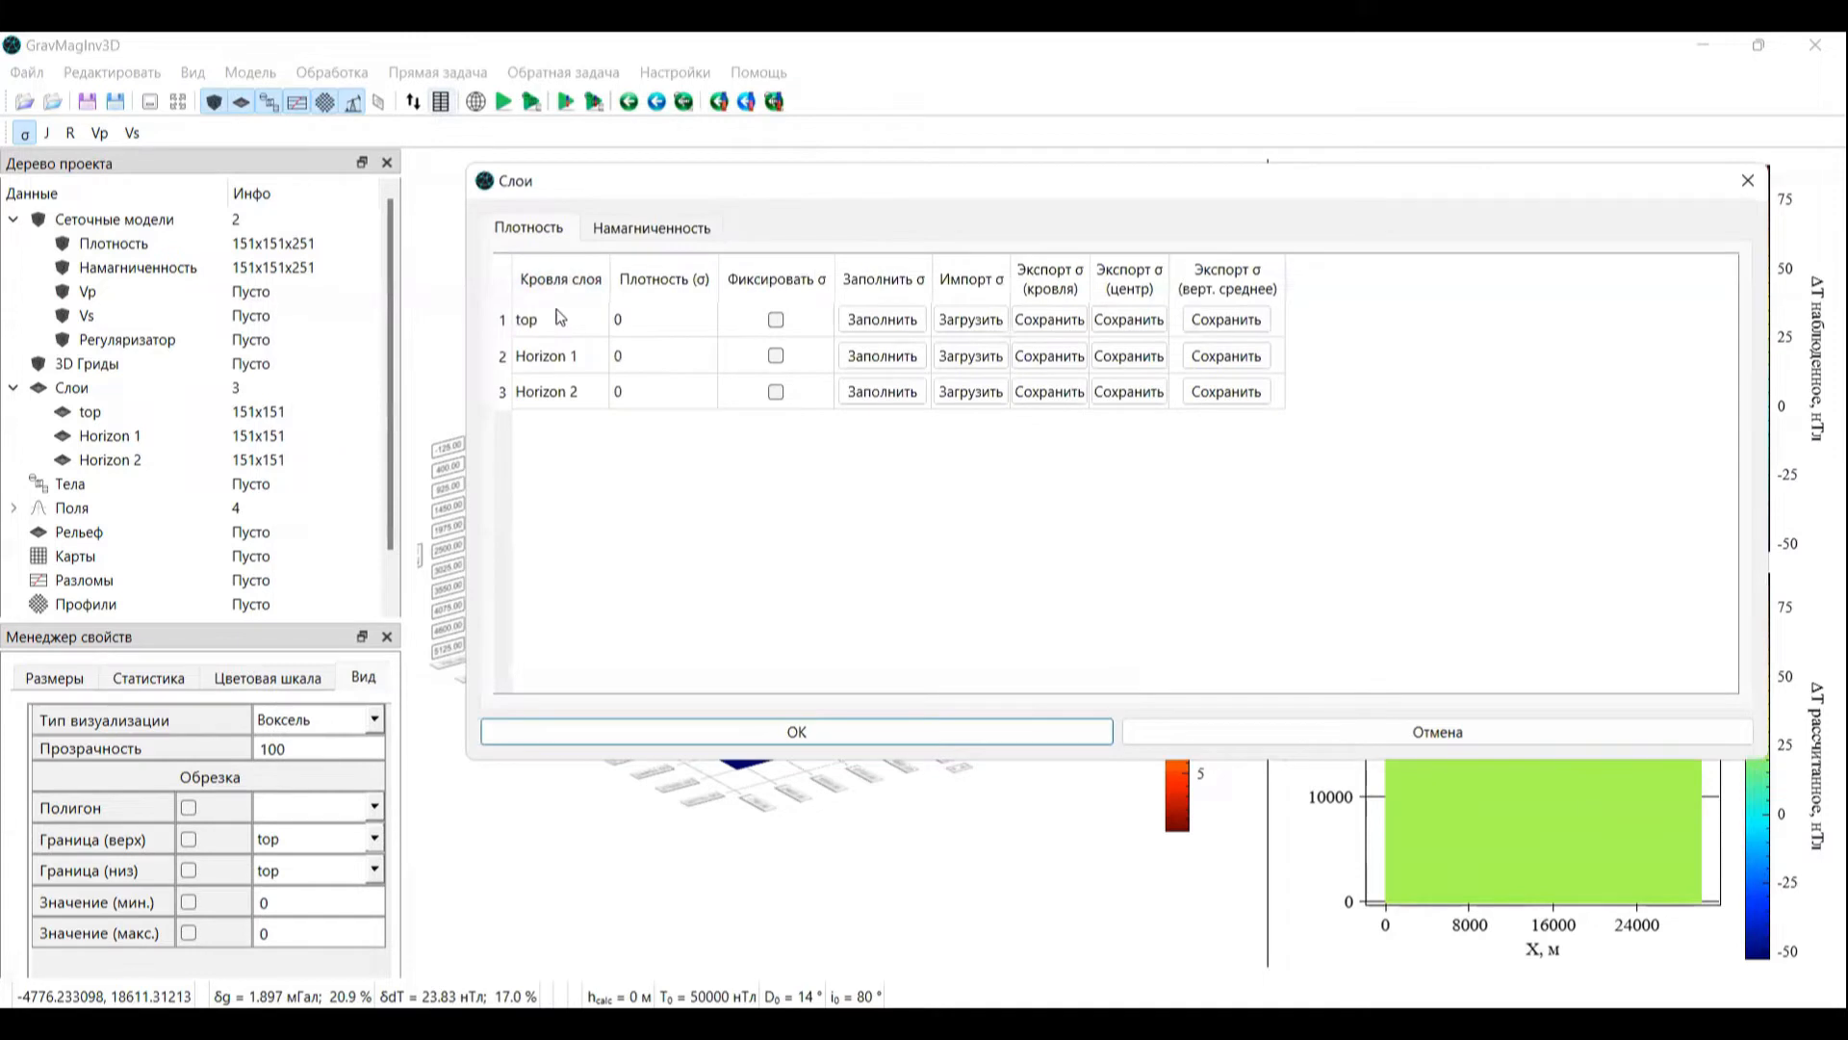
click(654, 321)
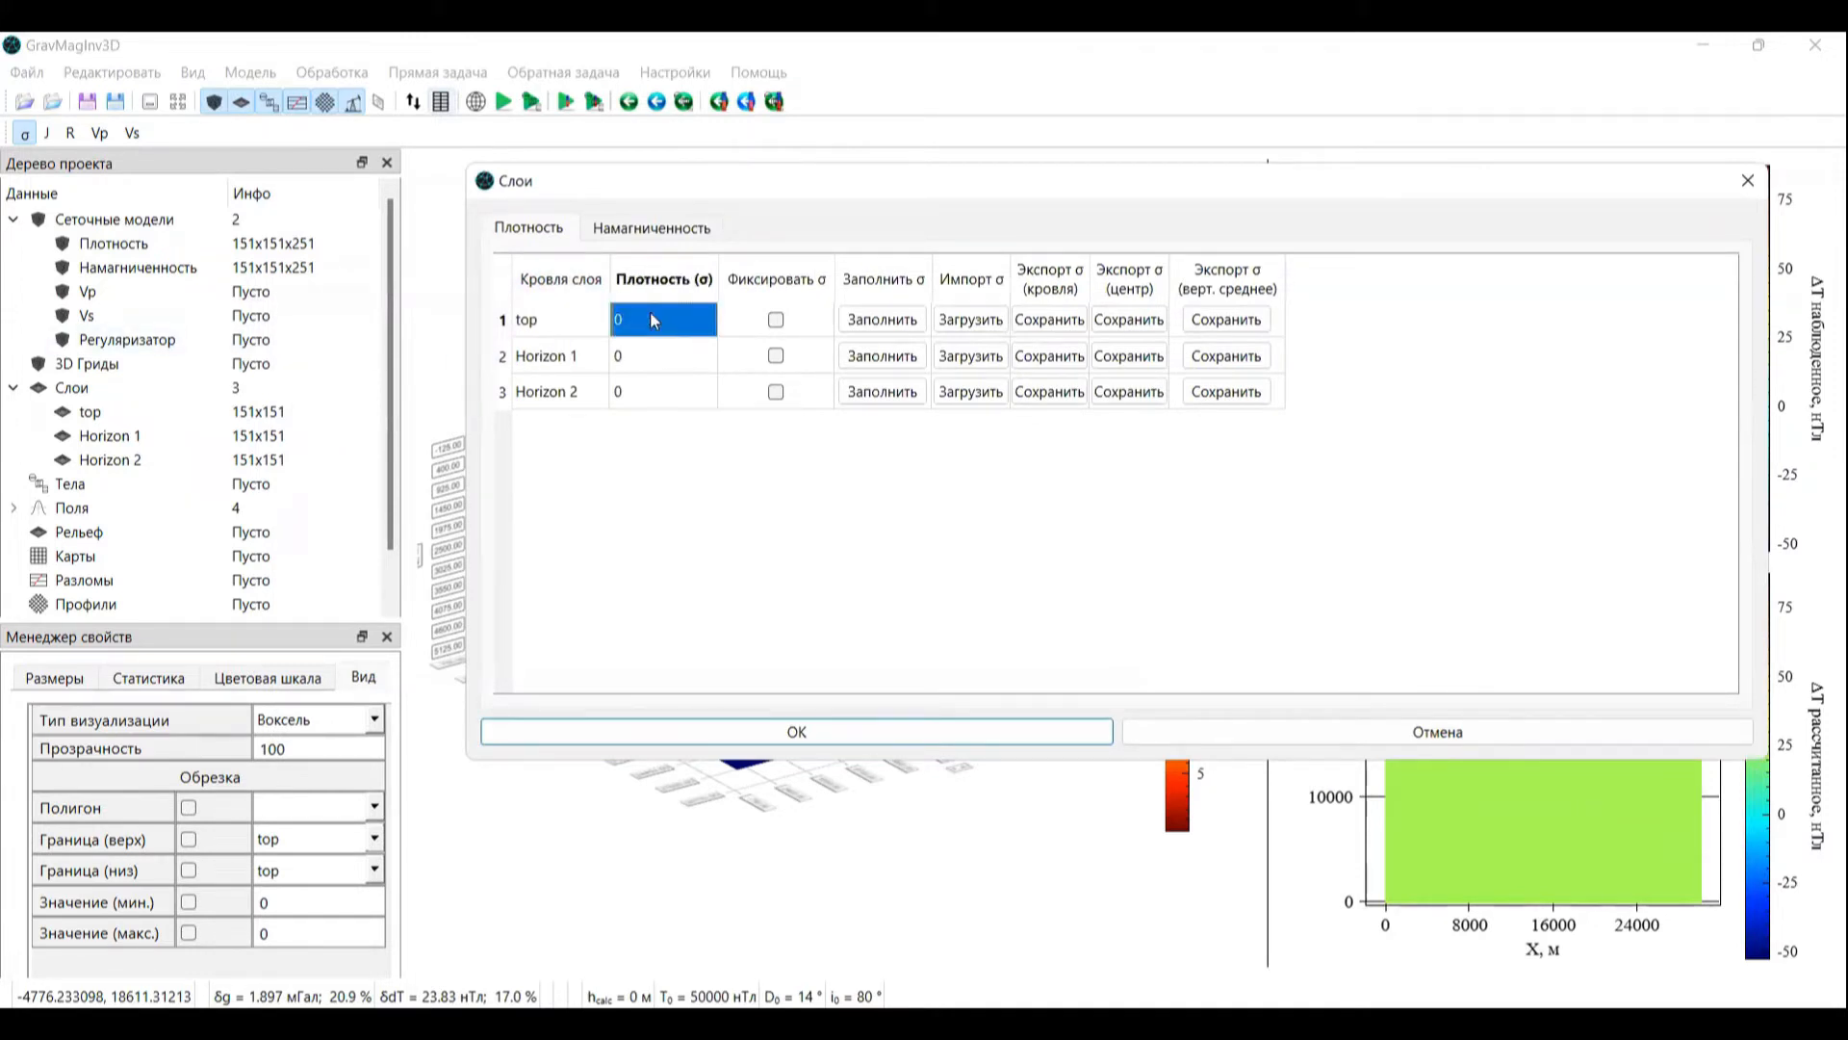
click(623, 231)
click(558, 234)
drag(602, 190, 1180, 213)
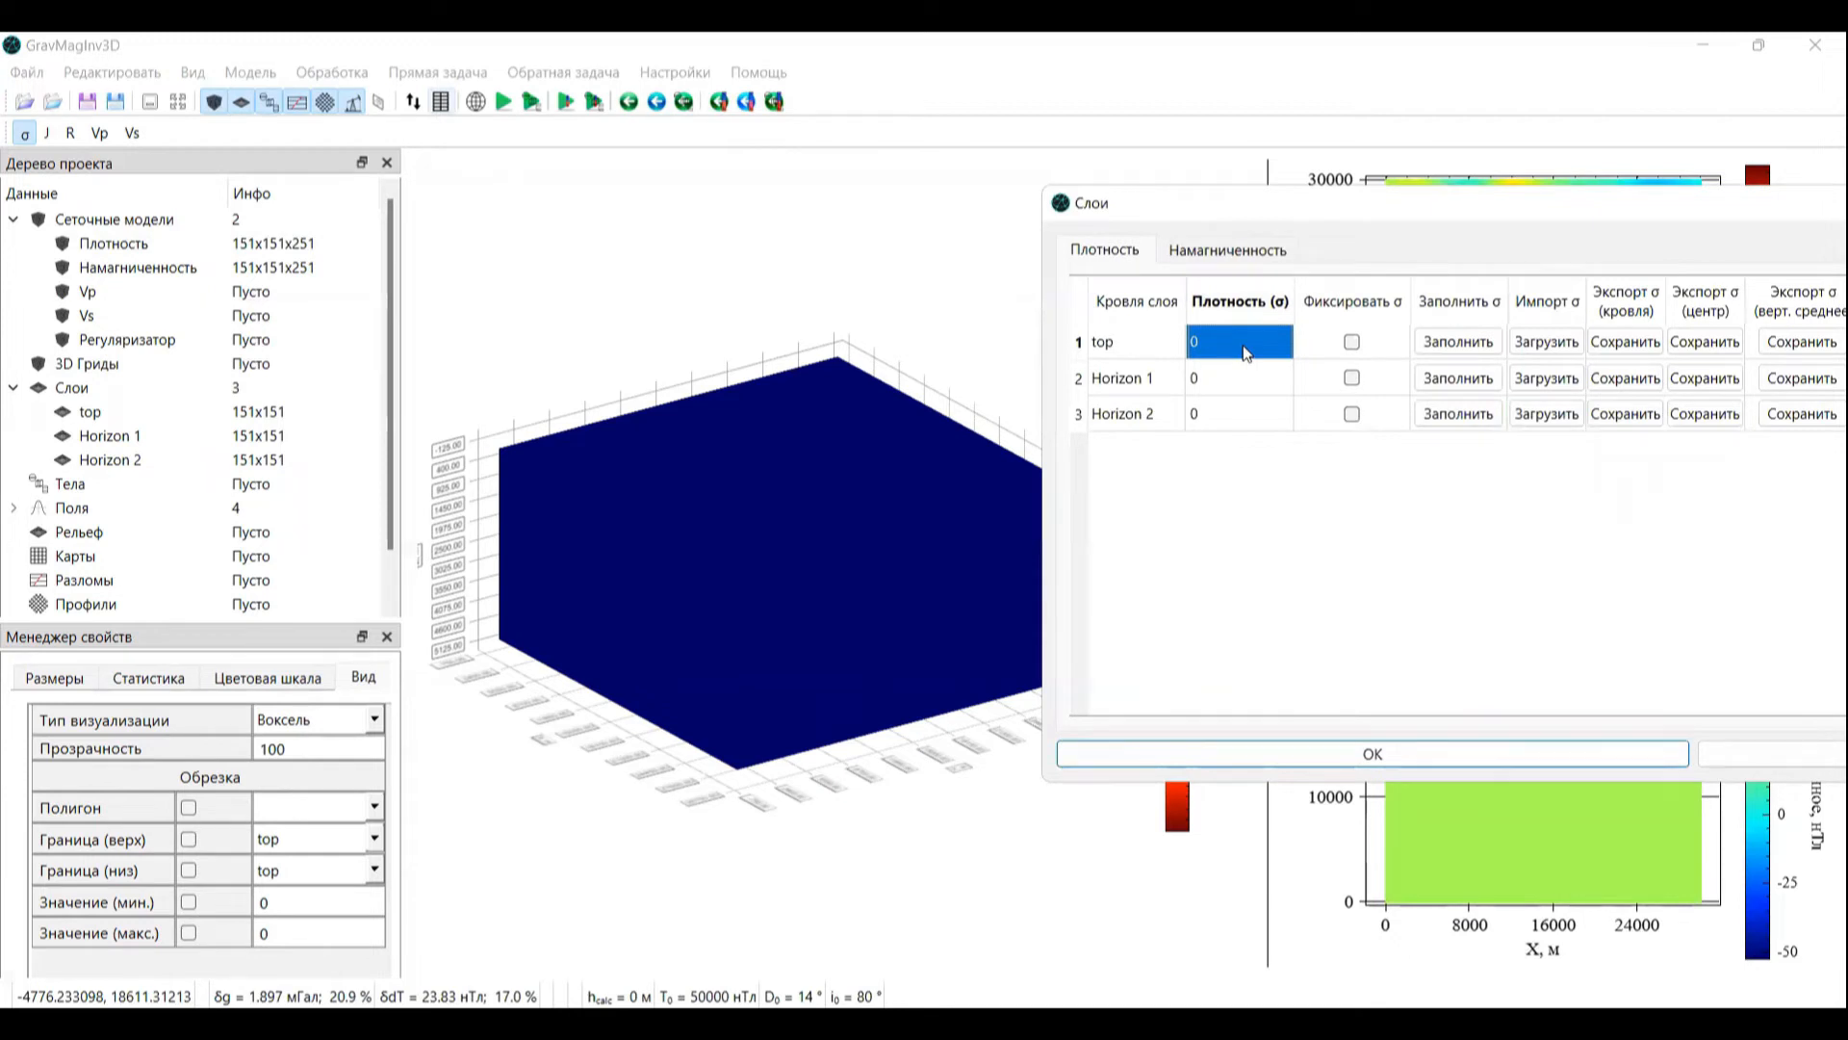
text(2)
key(Down)
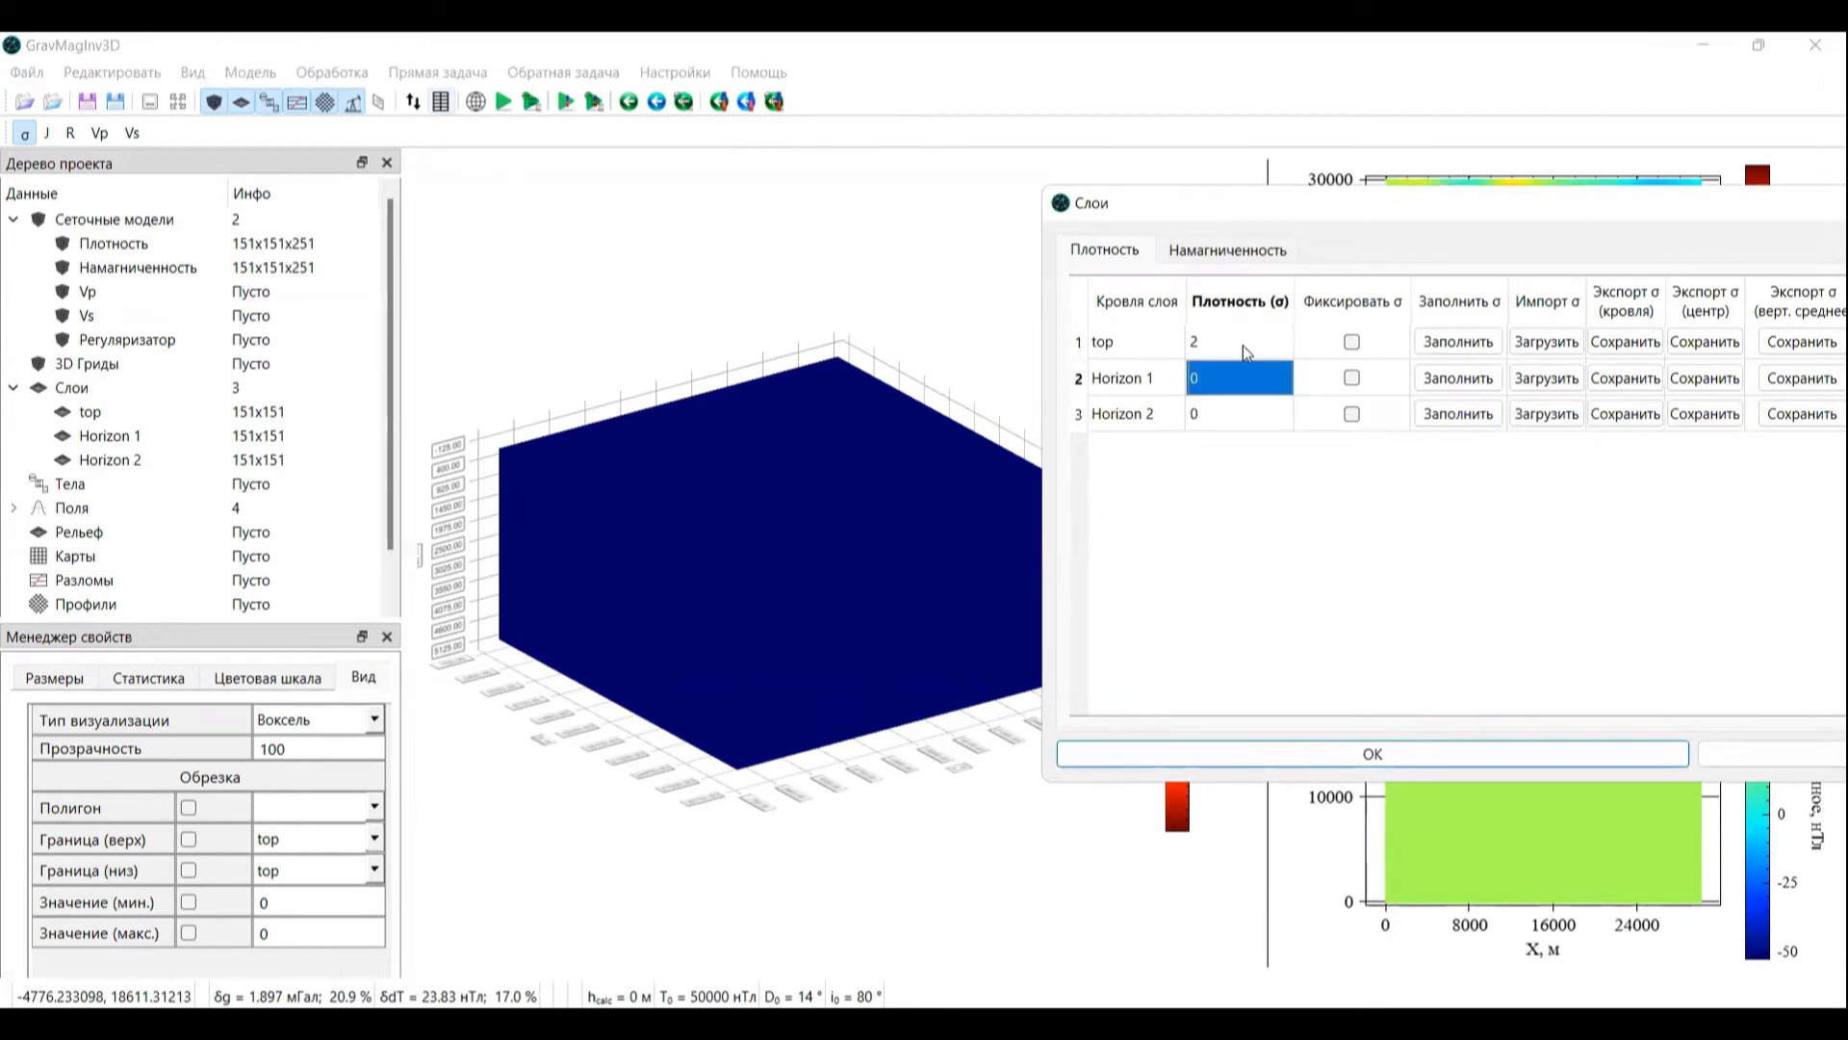
text(2.2)
key(Return)
key(Down)
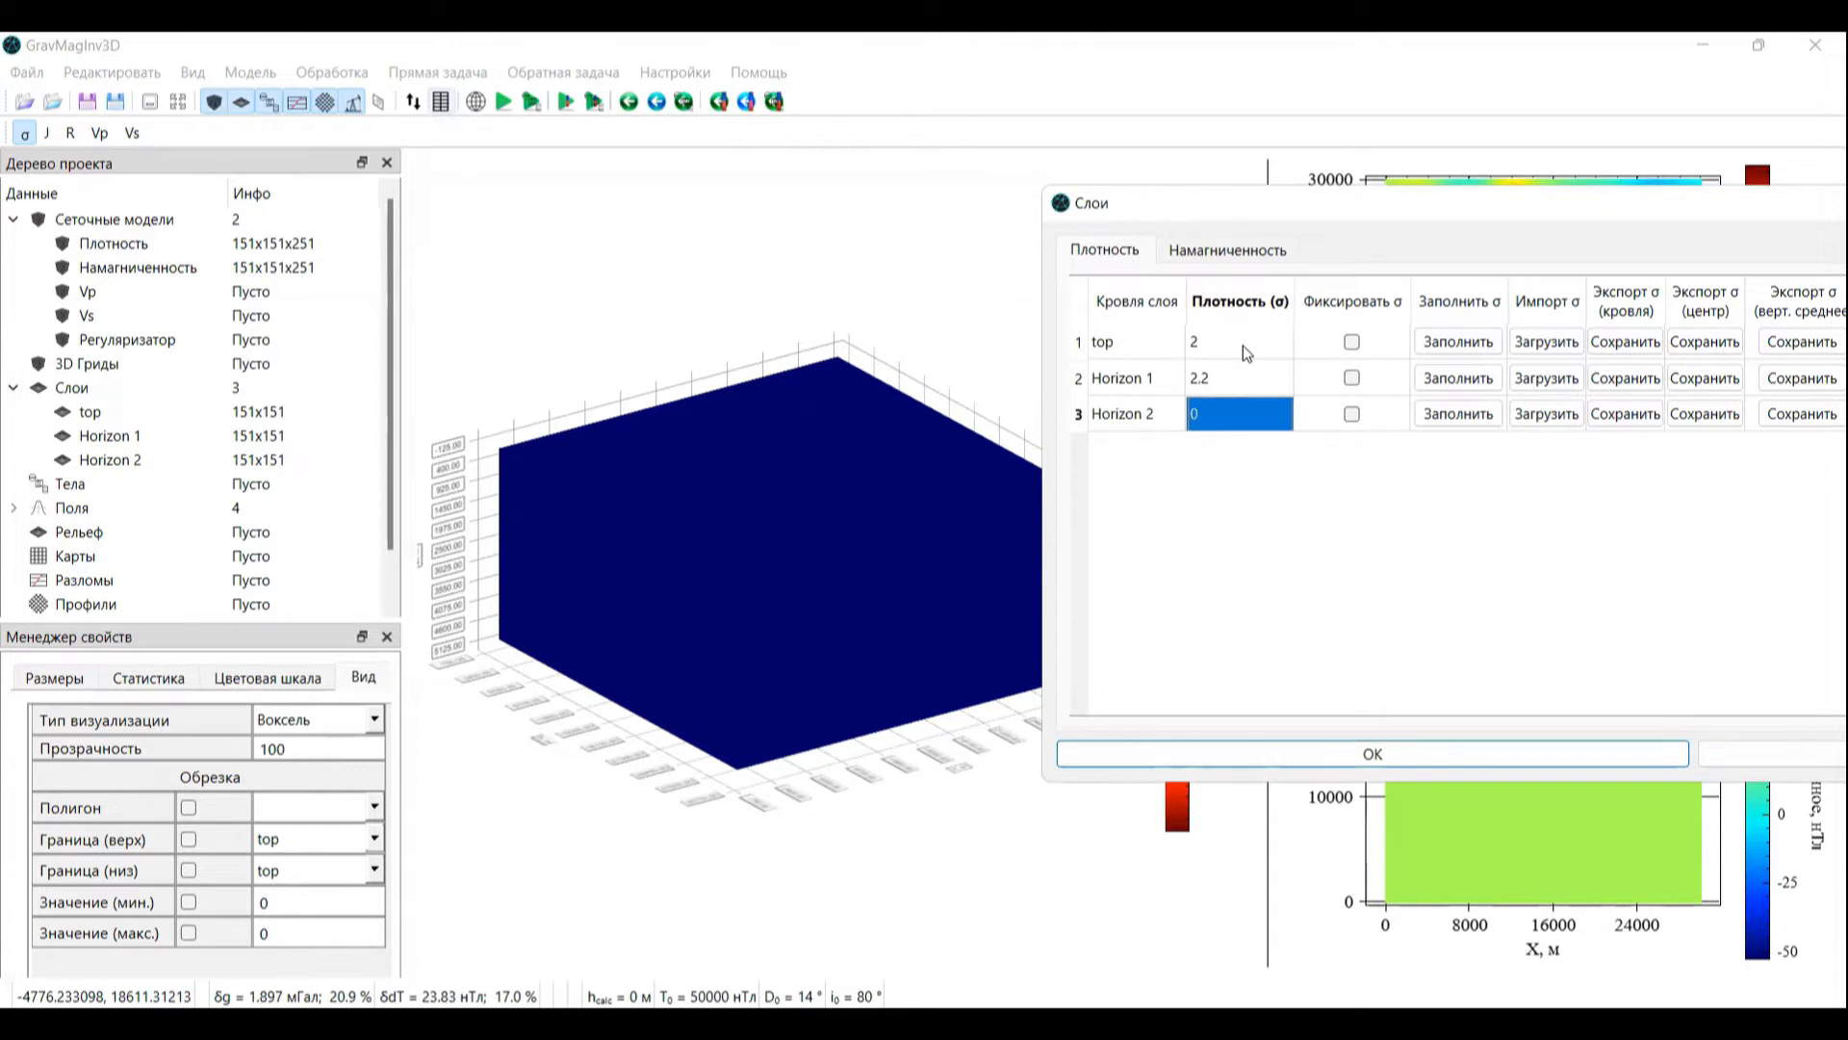
text(2.5)
key(Return)
Step: Fill (Заполнить) the density model with the assigned densities for the top, Horizon 1 and Horizon 2 layers
click(1221, 339)
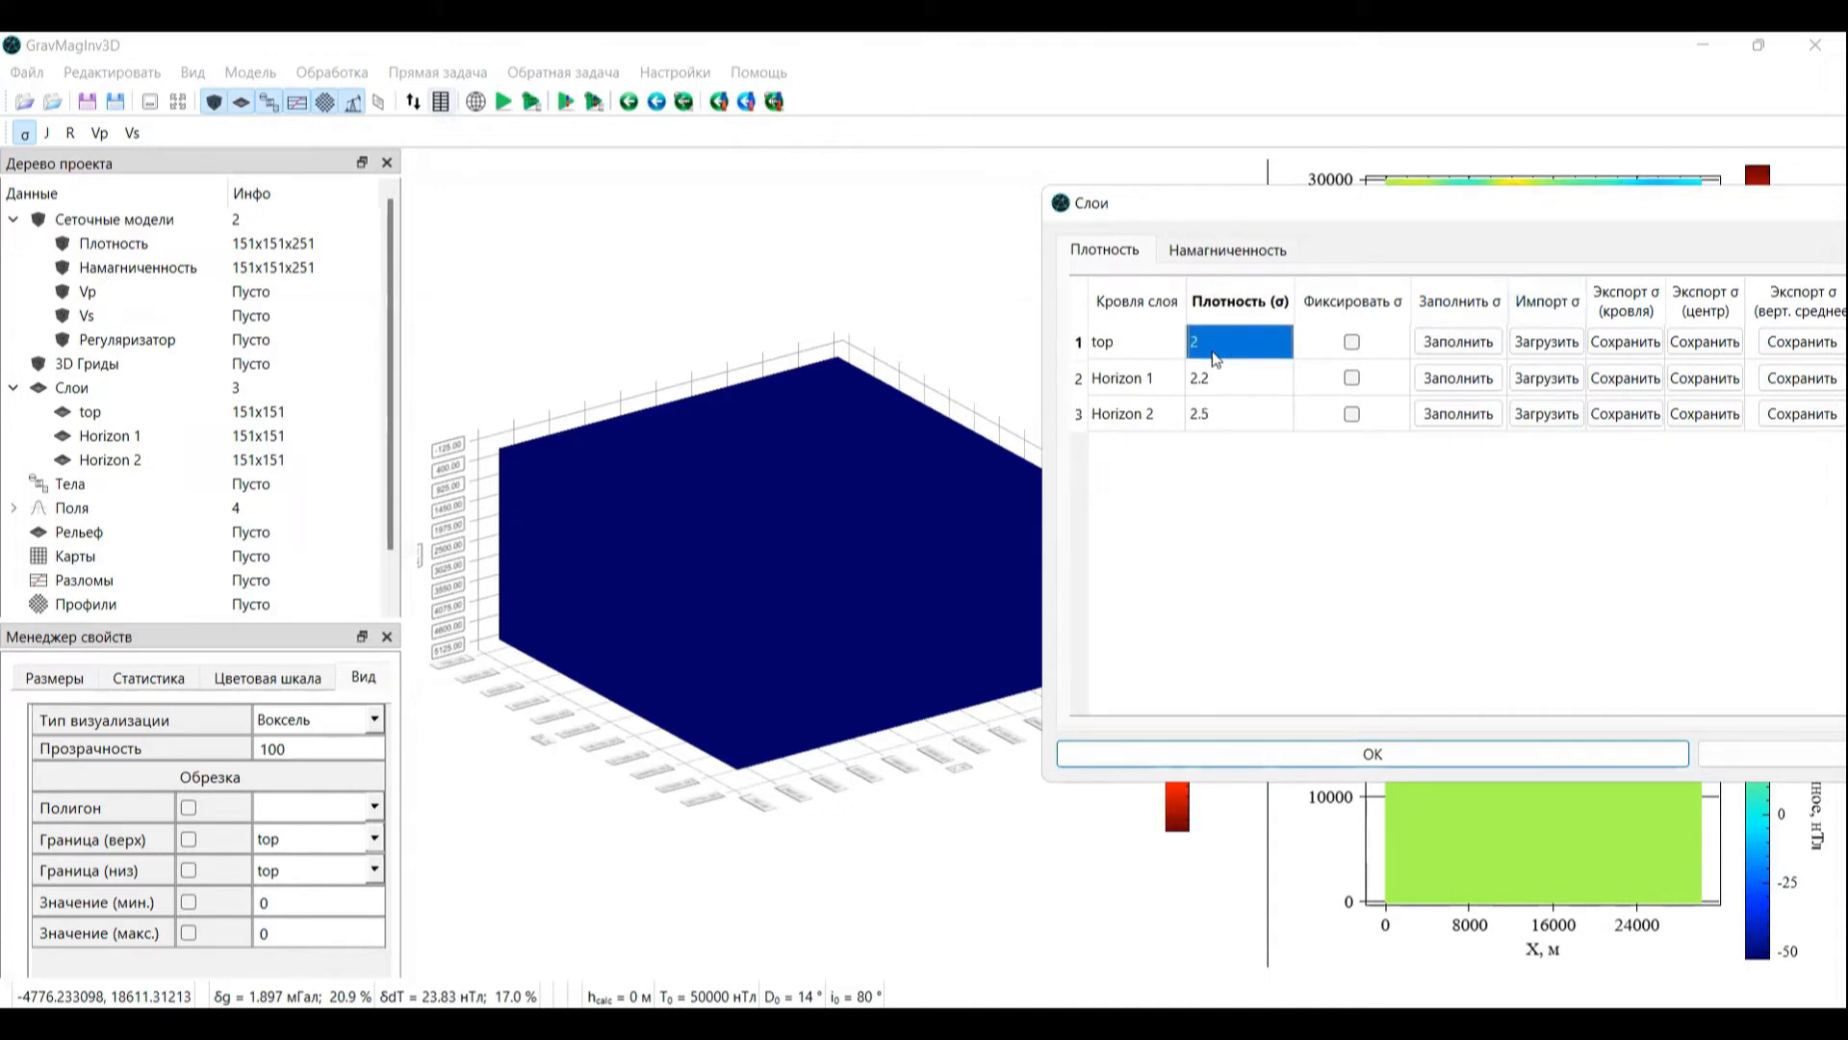
click(1233, 414)
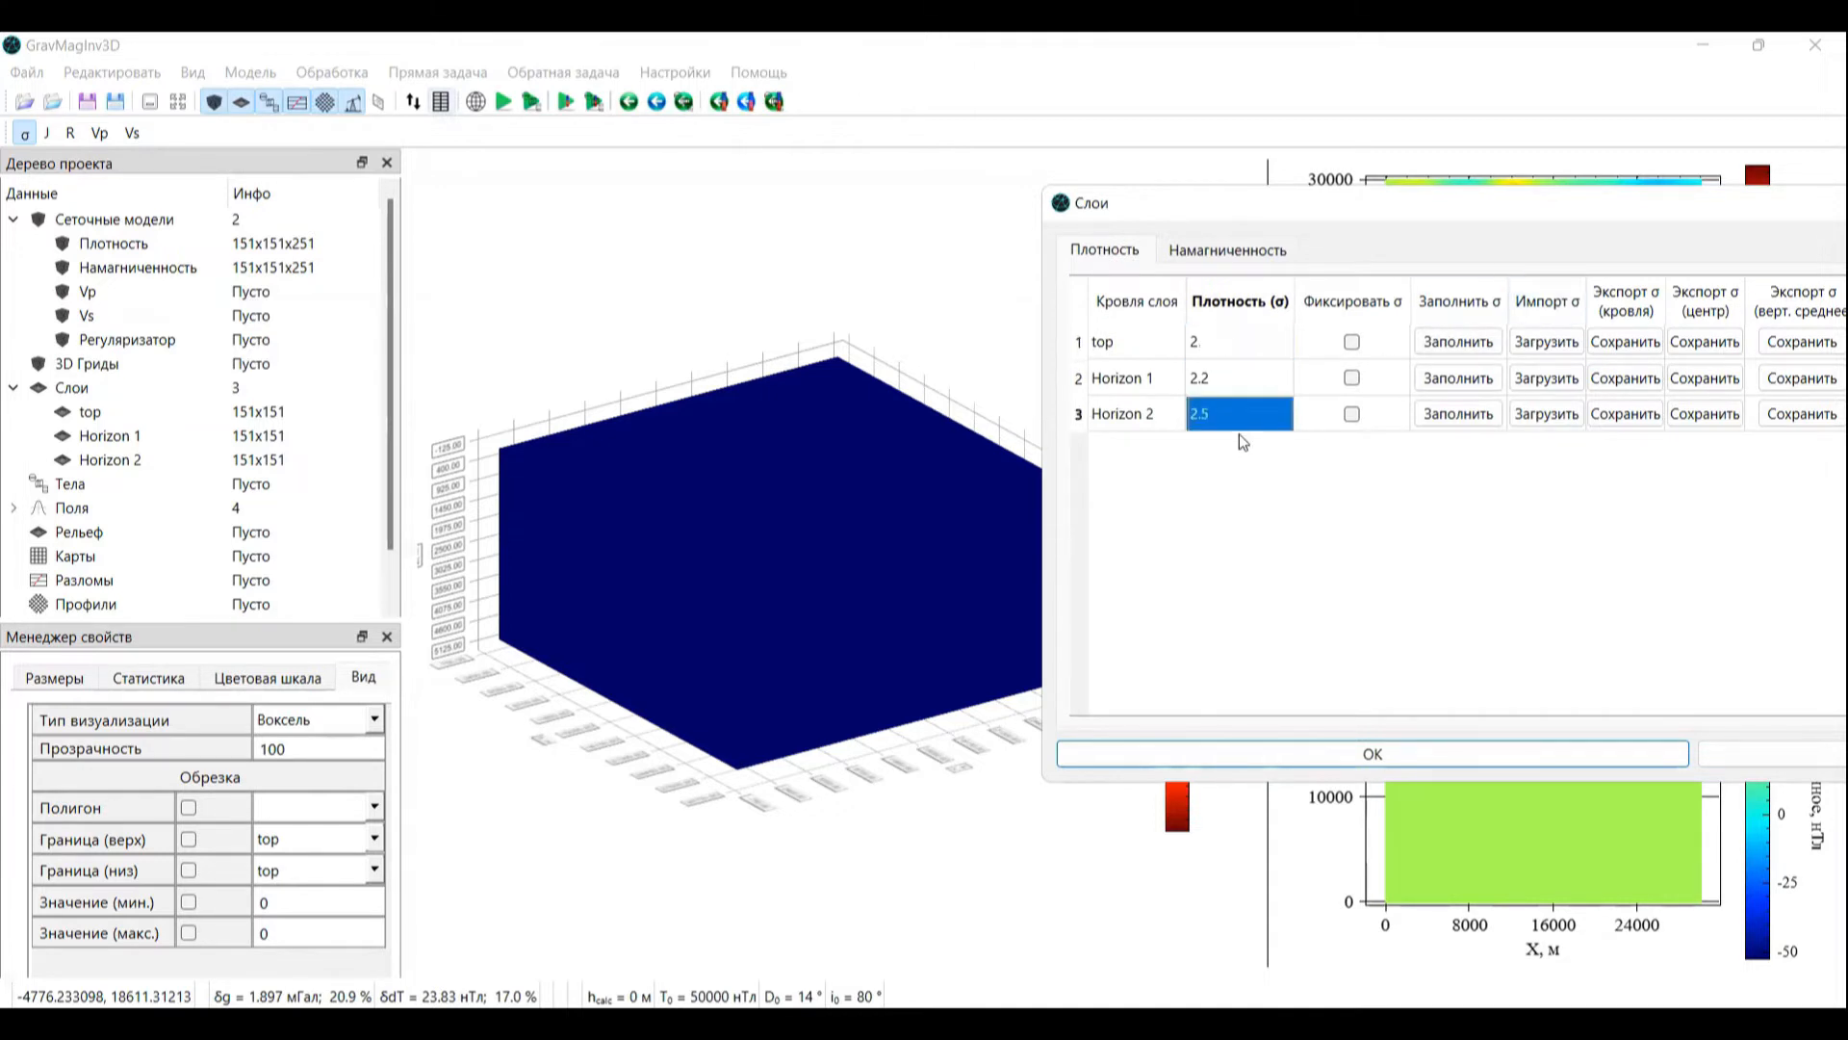
click(1473, 339)
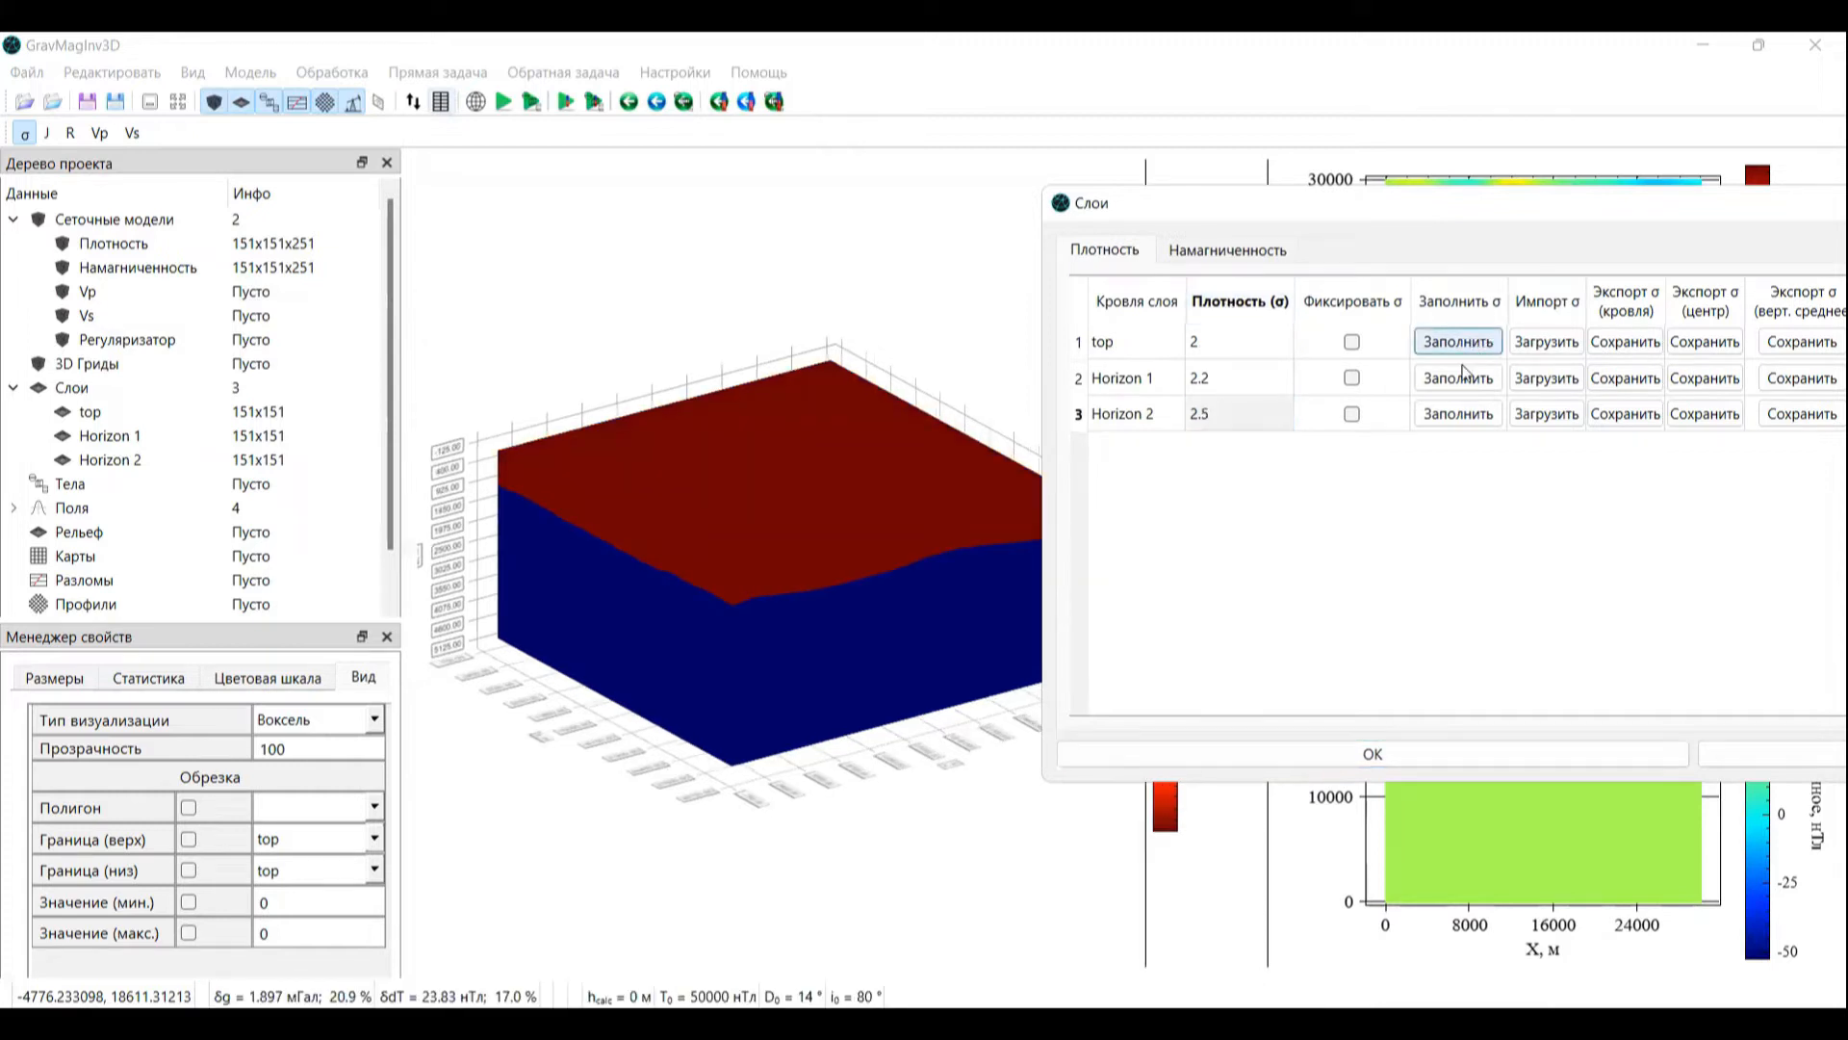
click(1452, 382)
click(1459, 420)
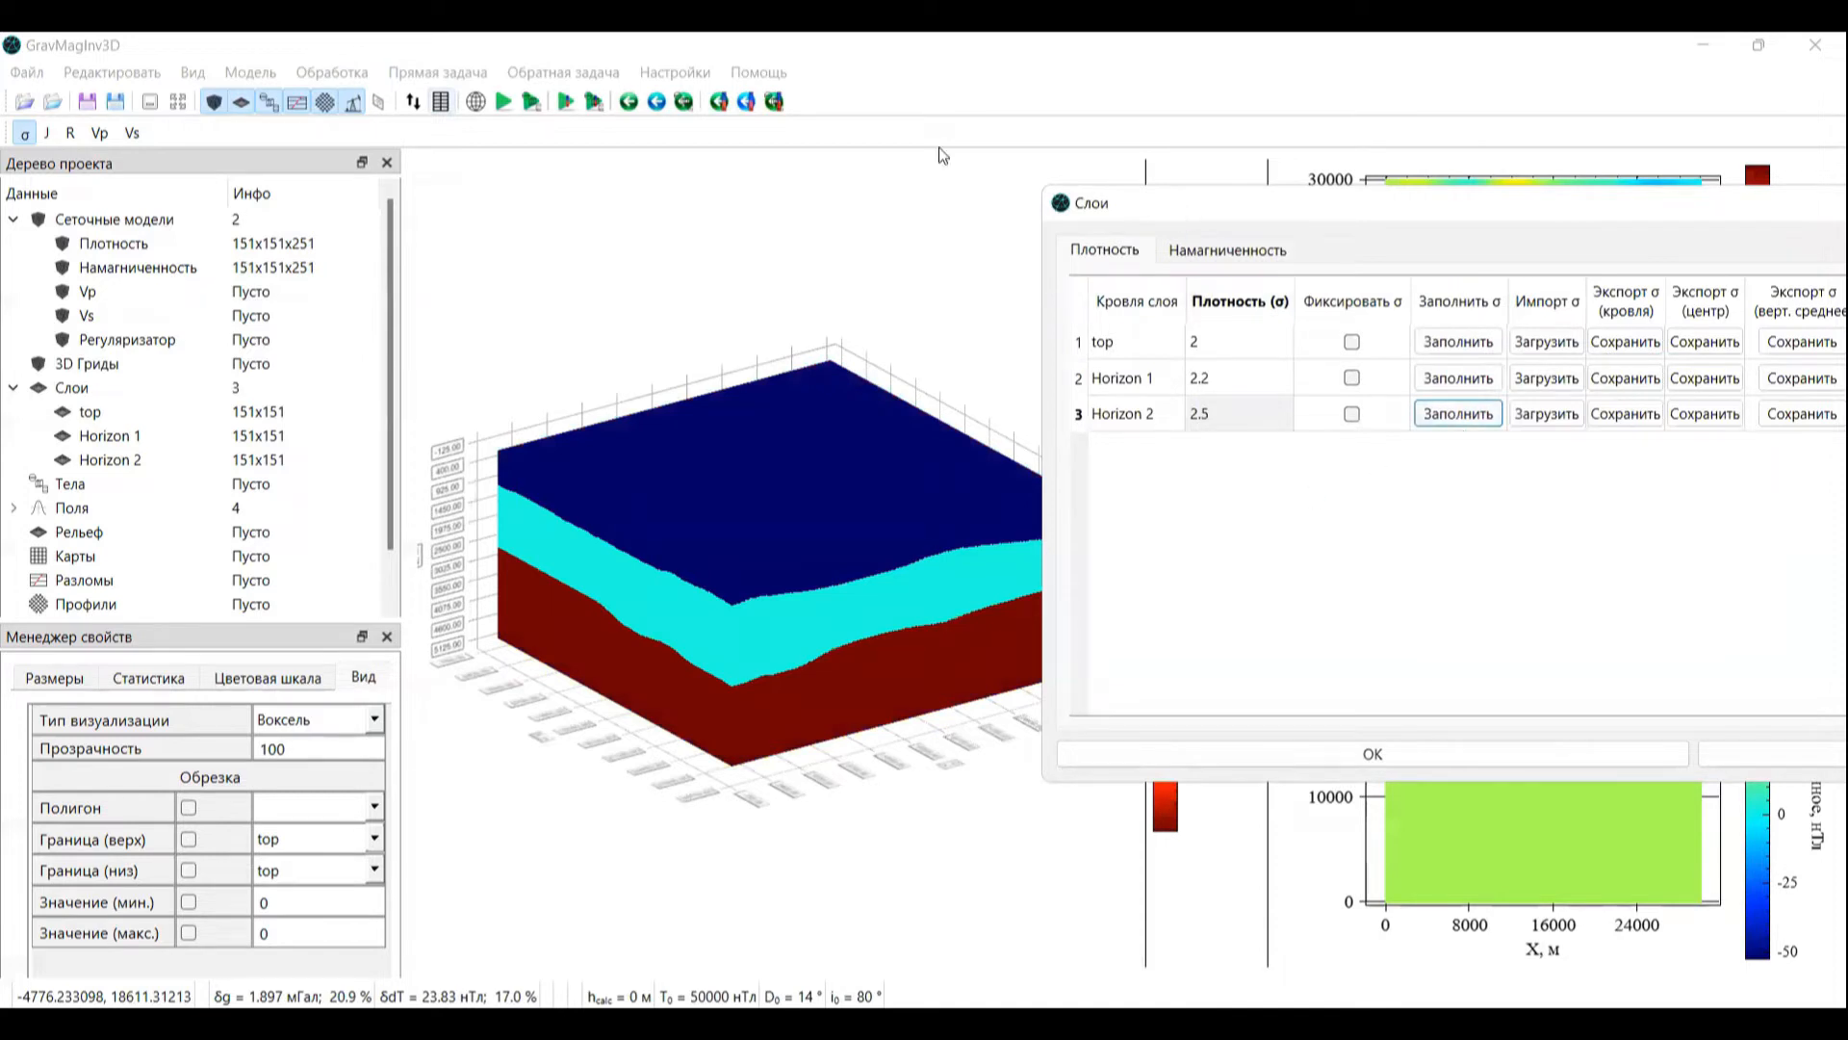
Step: Display the magnetization model, set Horizon 1's magnetization (J) to 0.5 and fill that layer with it
click(50, 134)
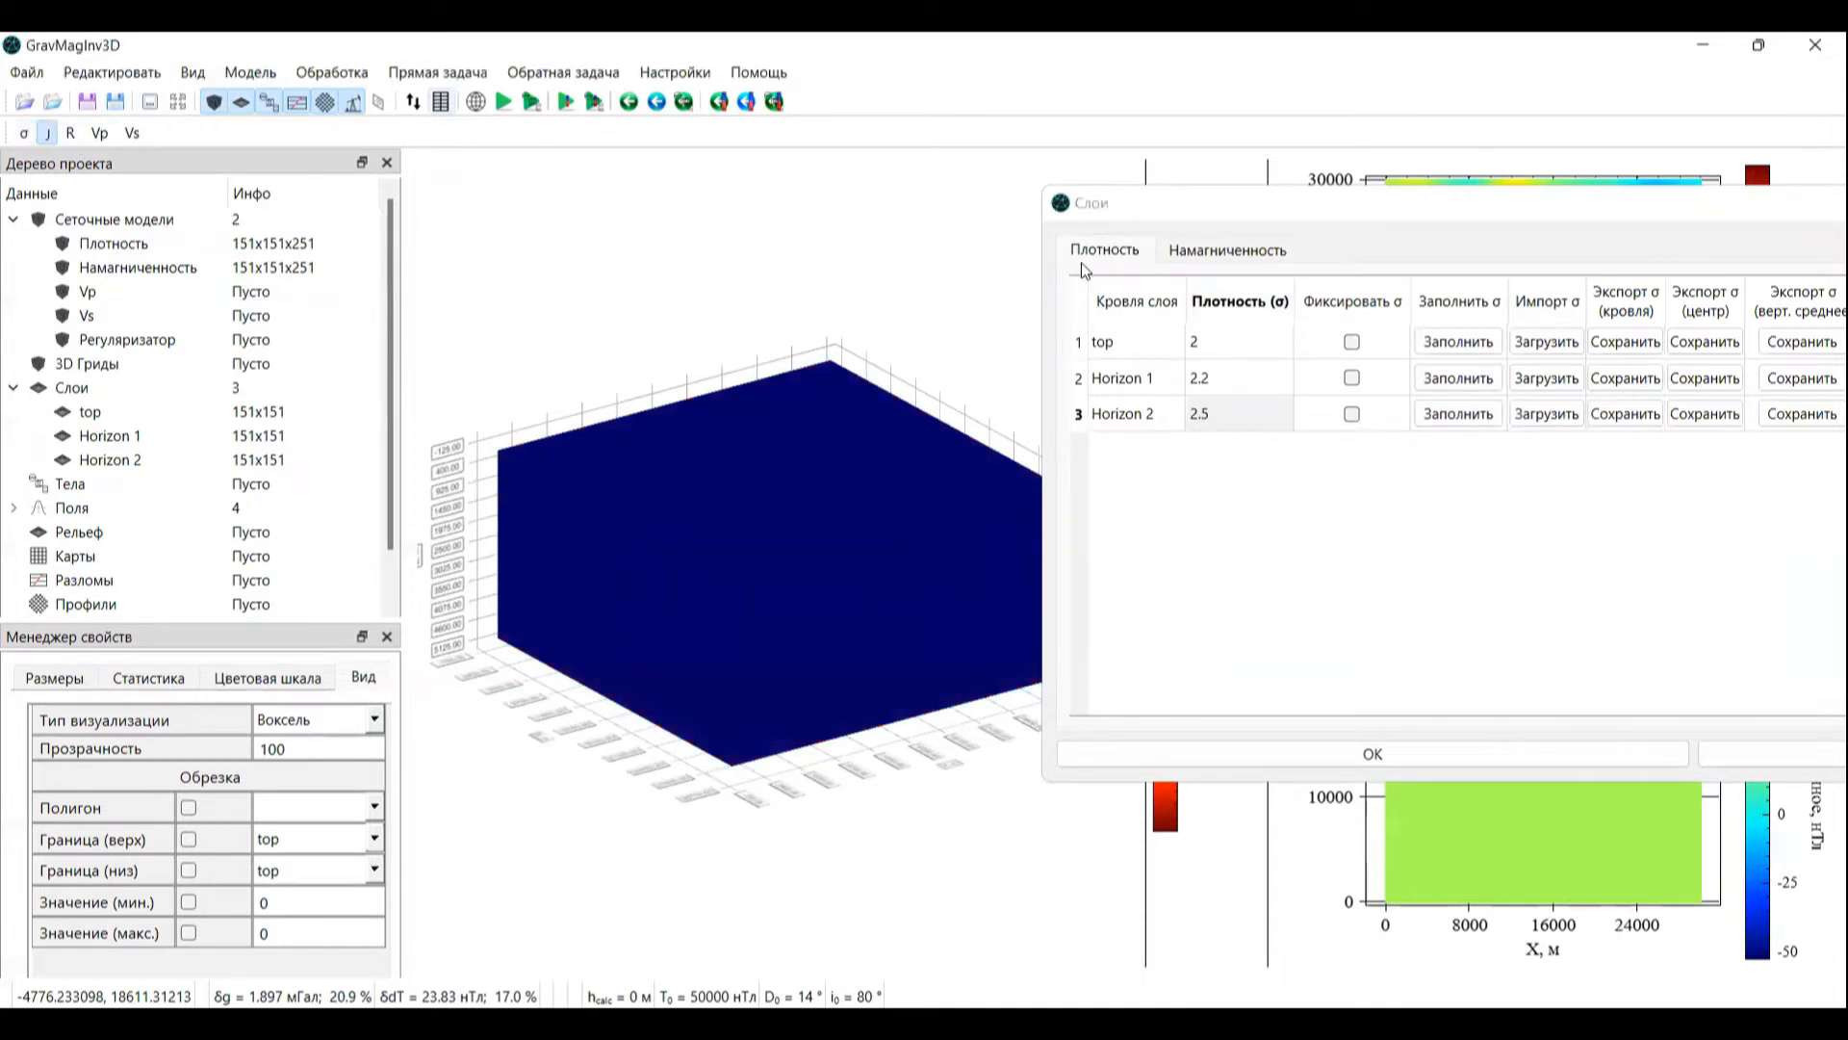
click(1206, 250)
click(1255, 381)
text(1)
key(Return)
text(0.5)
key(Return)
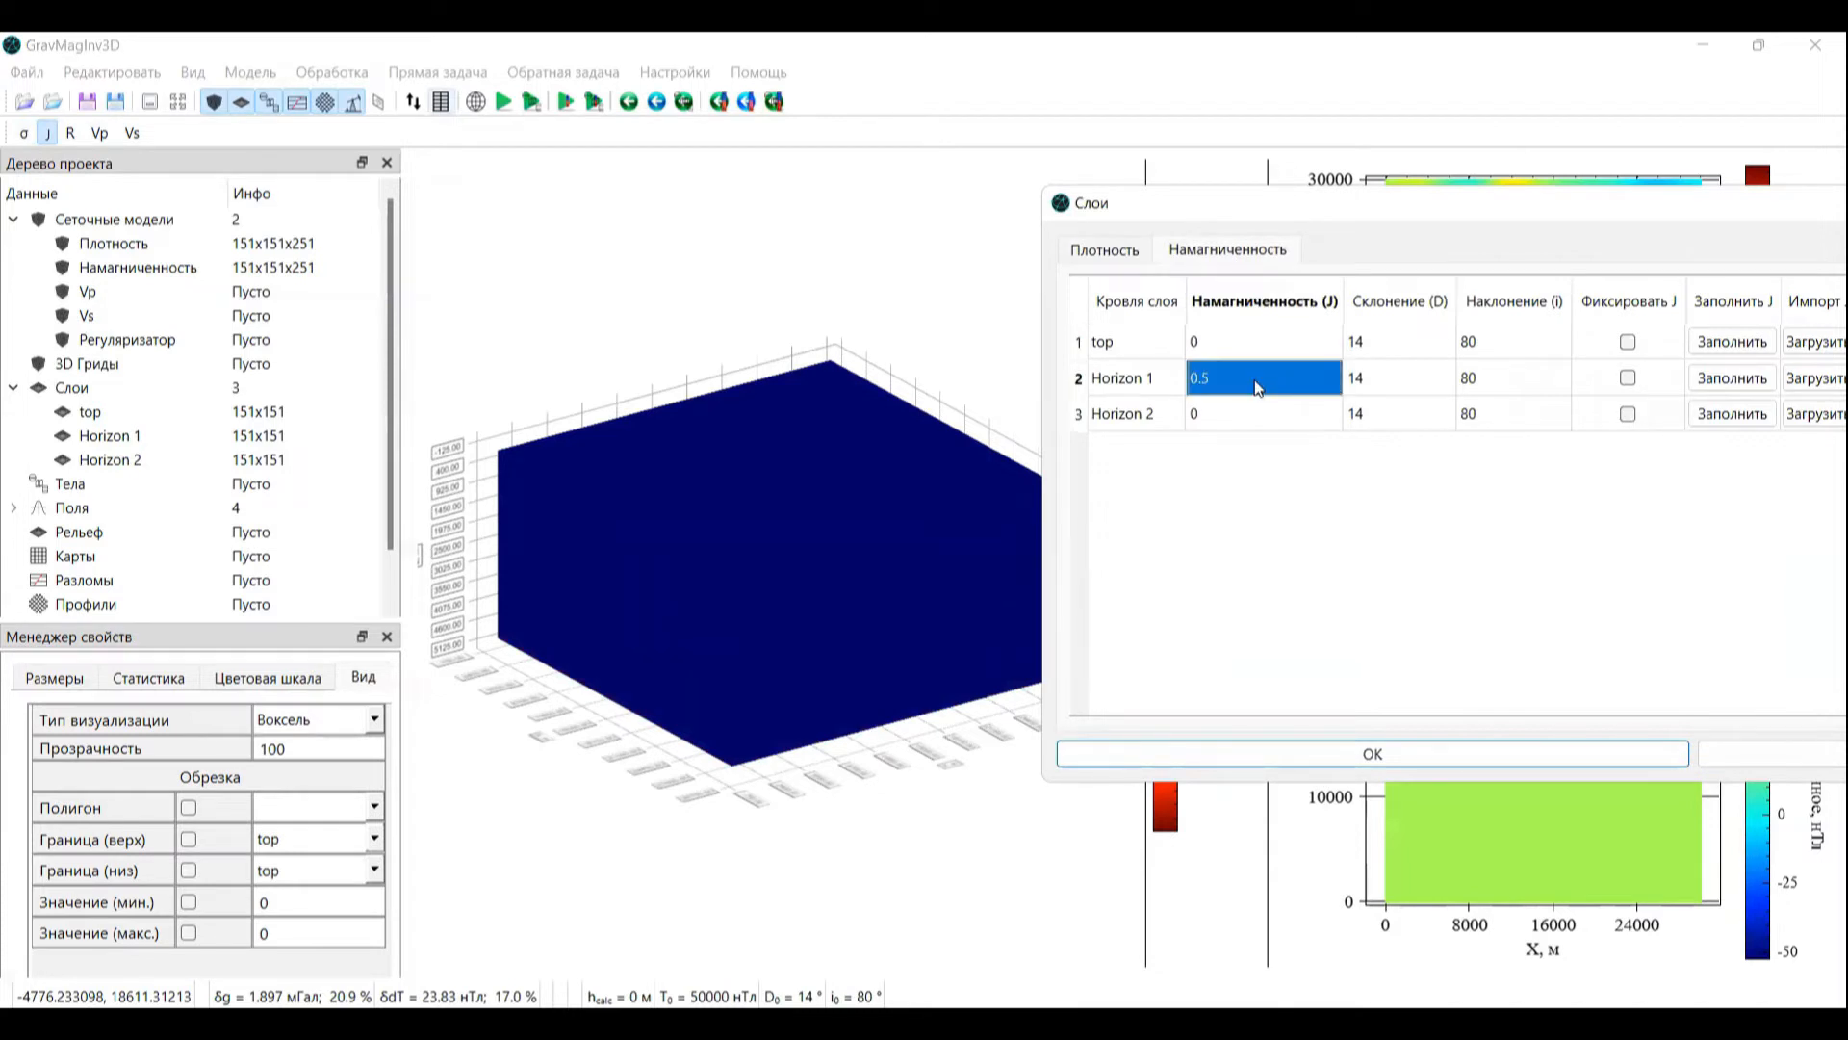
drag(1395, 216, 1202, 212)
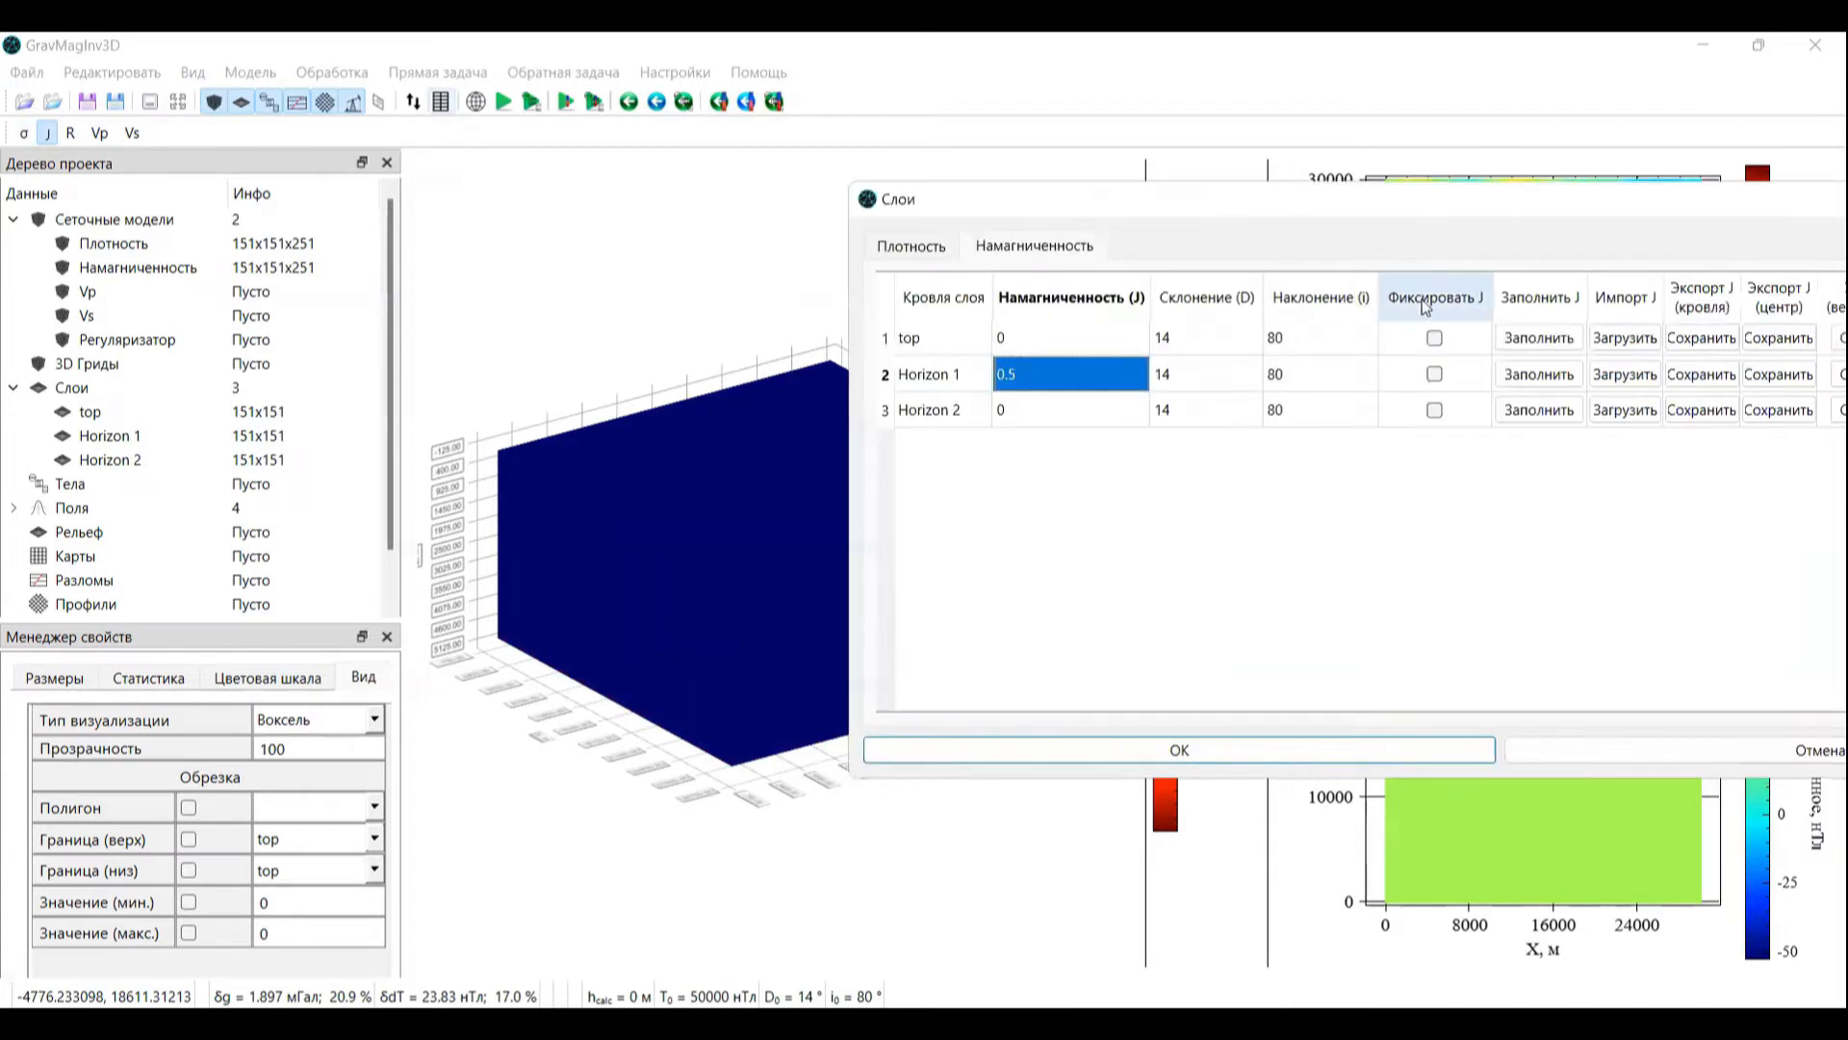
click(1530, 379)
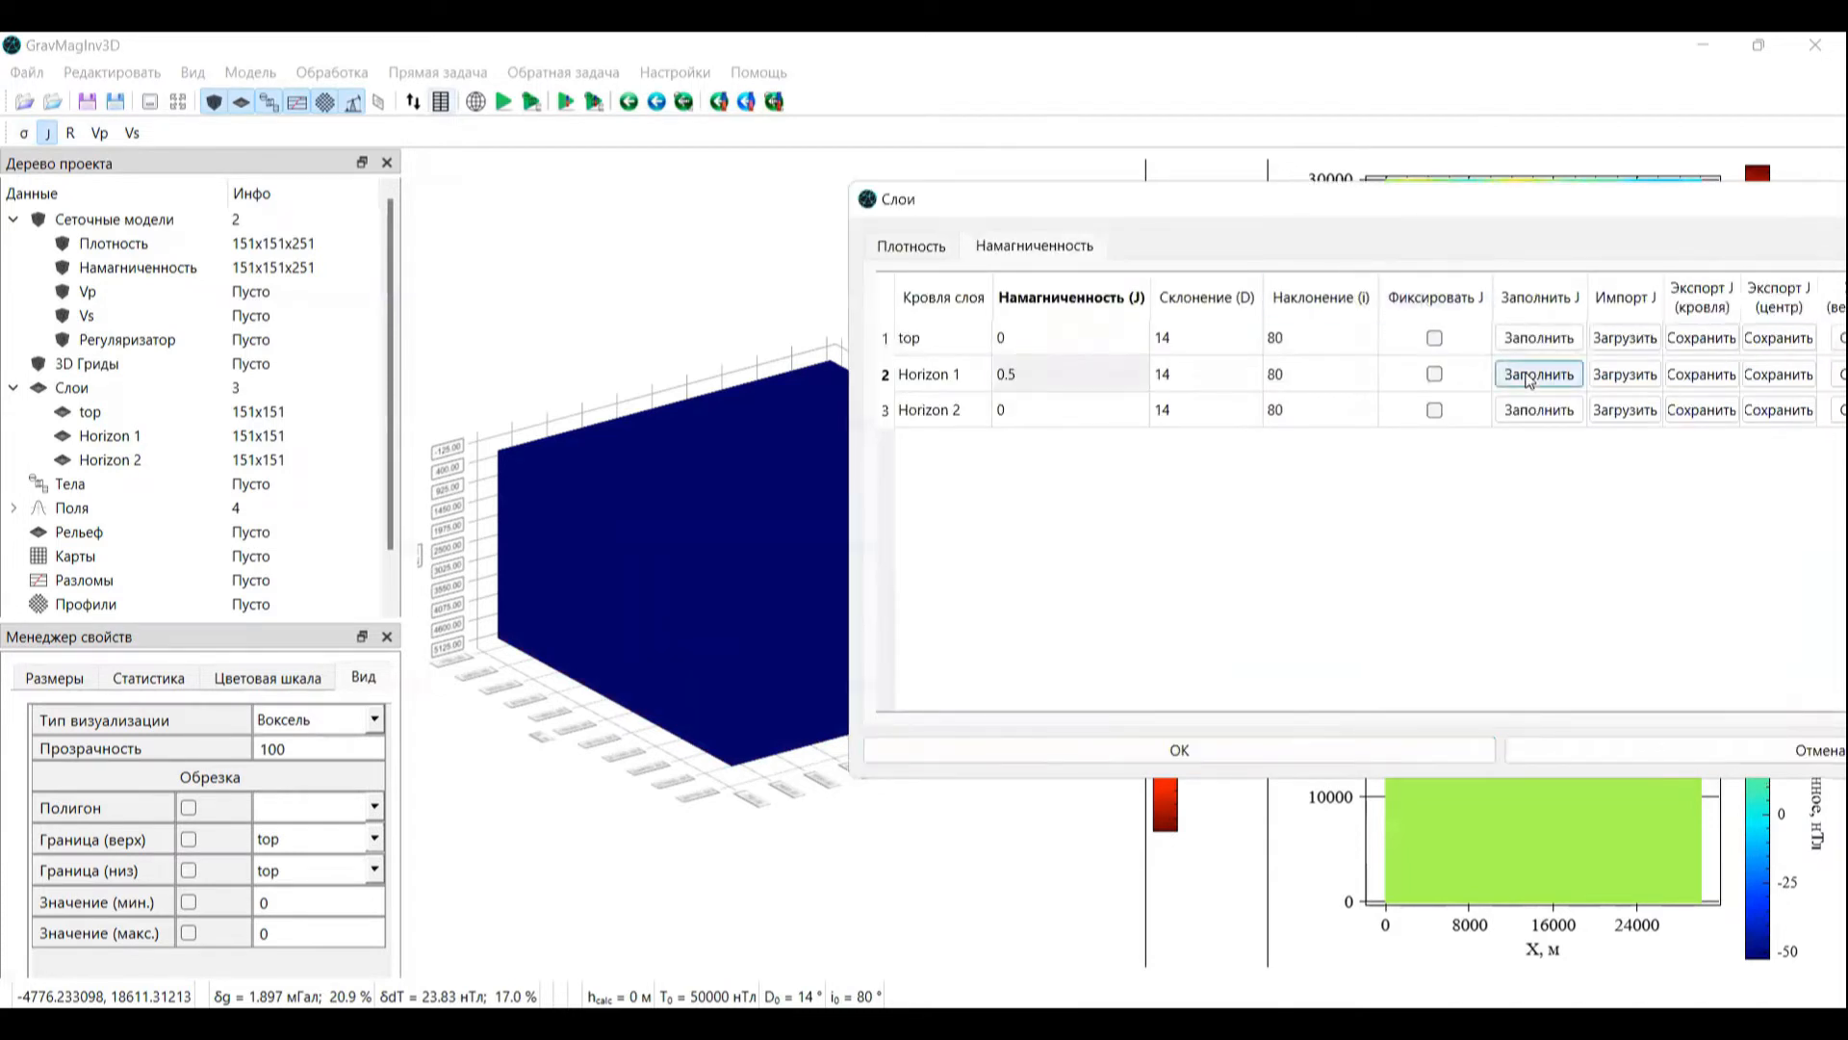
Step: Check the declination (D) and inclination (i) of the magnetization for the top and Horizon 1 layers
click(1262, 337)
click(1228, 335)
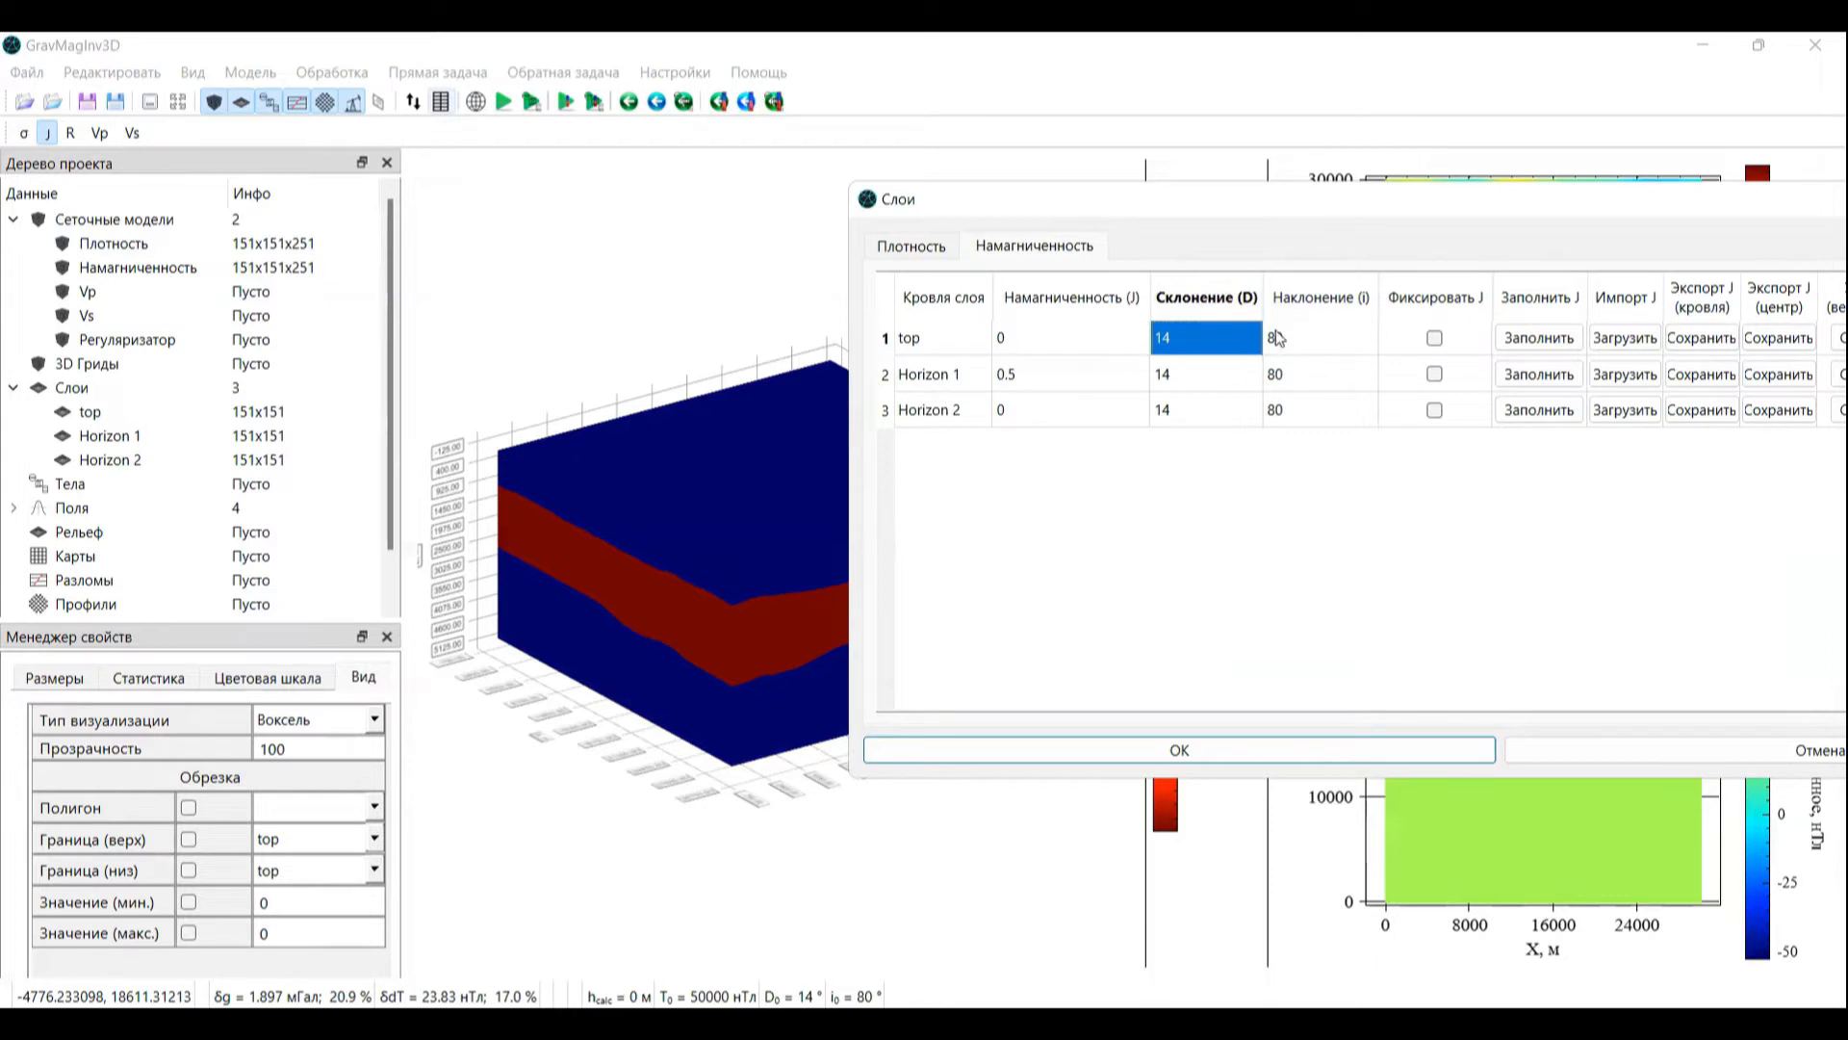
click(1209, 372)
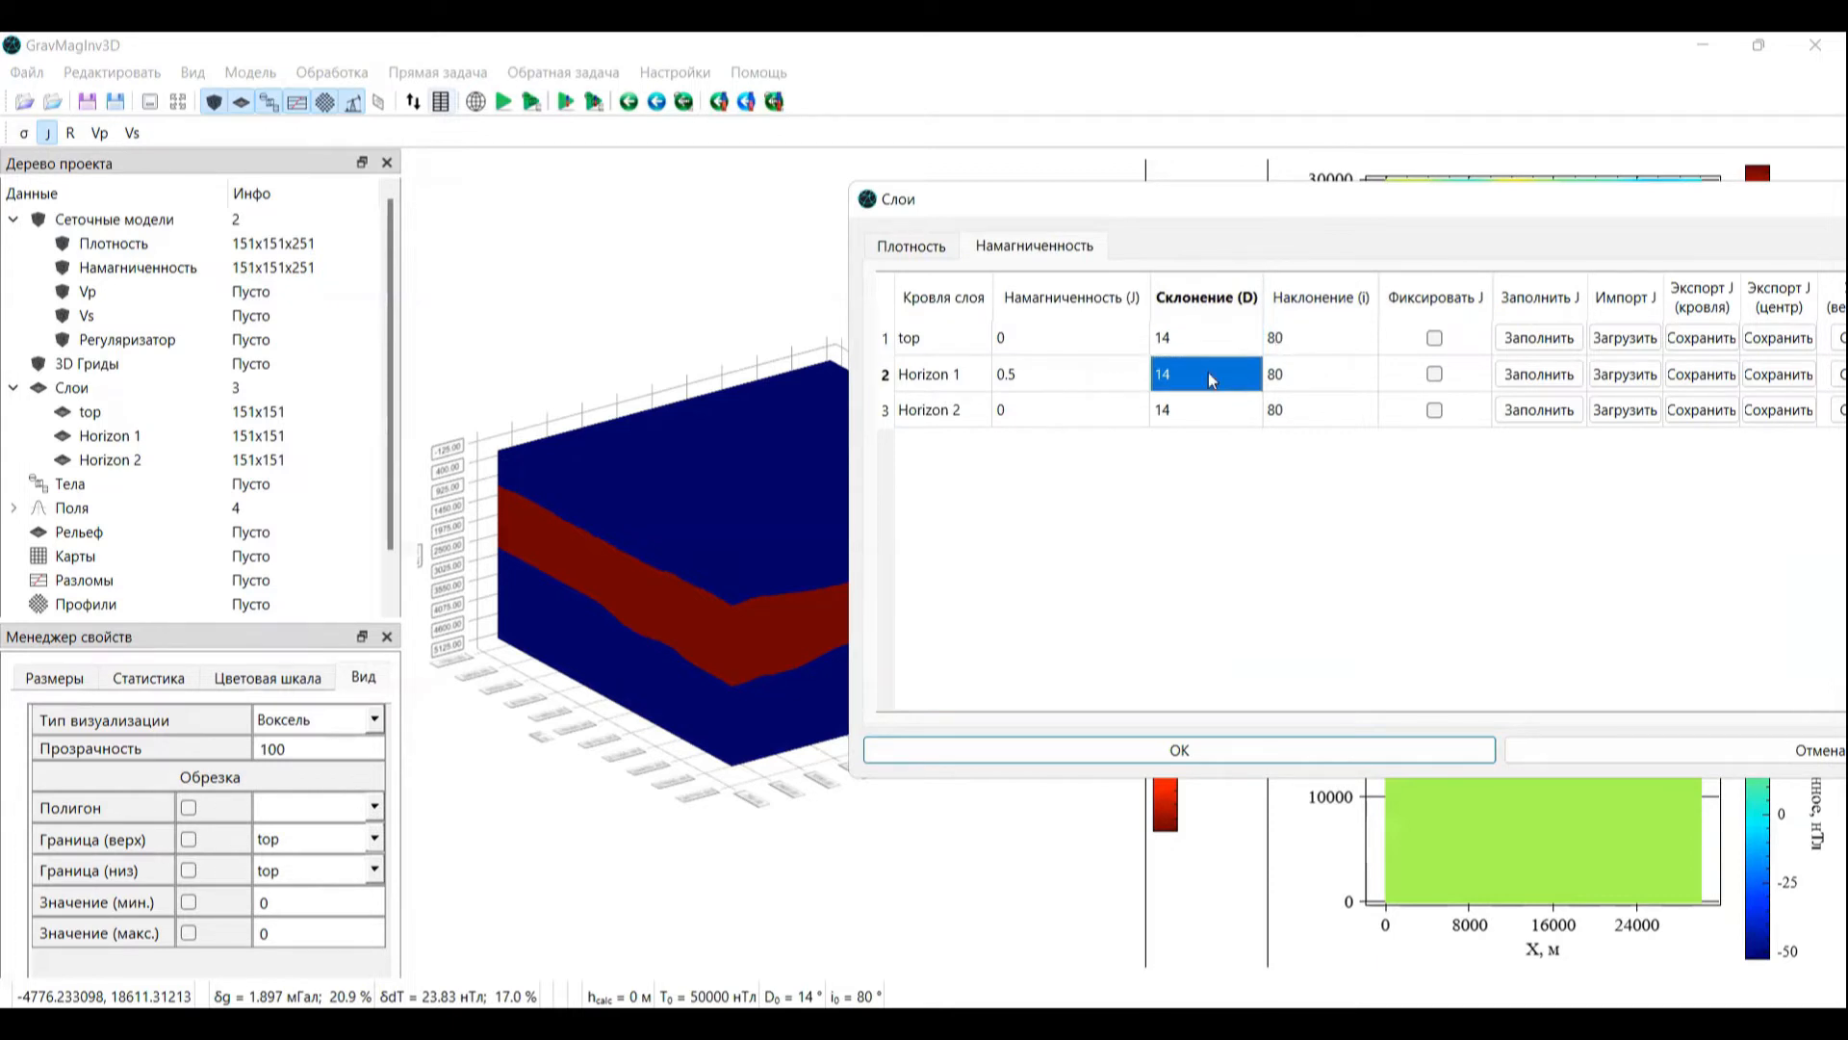
click(1302, 372)
click(1229, 382)
click(1275, 472)
Step: Fix (Фиксировать) both the density and the magnetization of the top and Horizon 2 layers
click(907, 249)
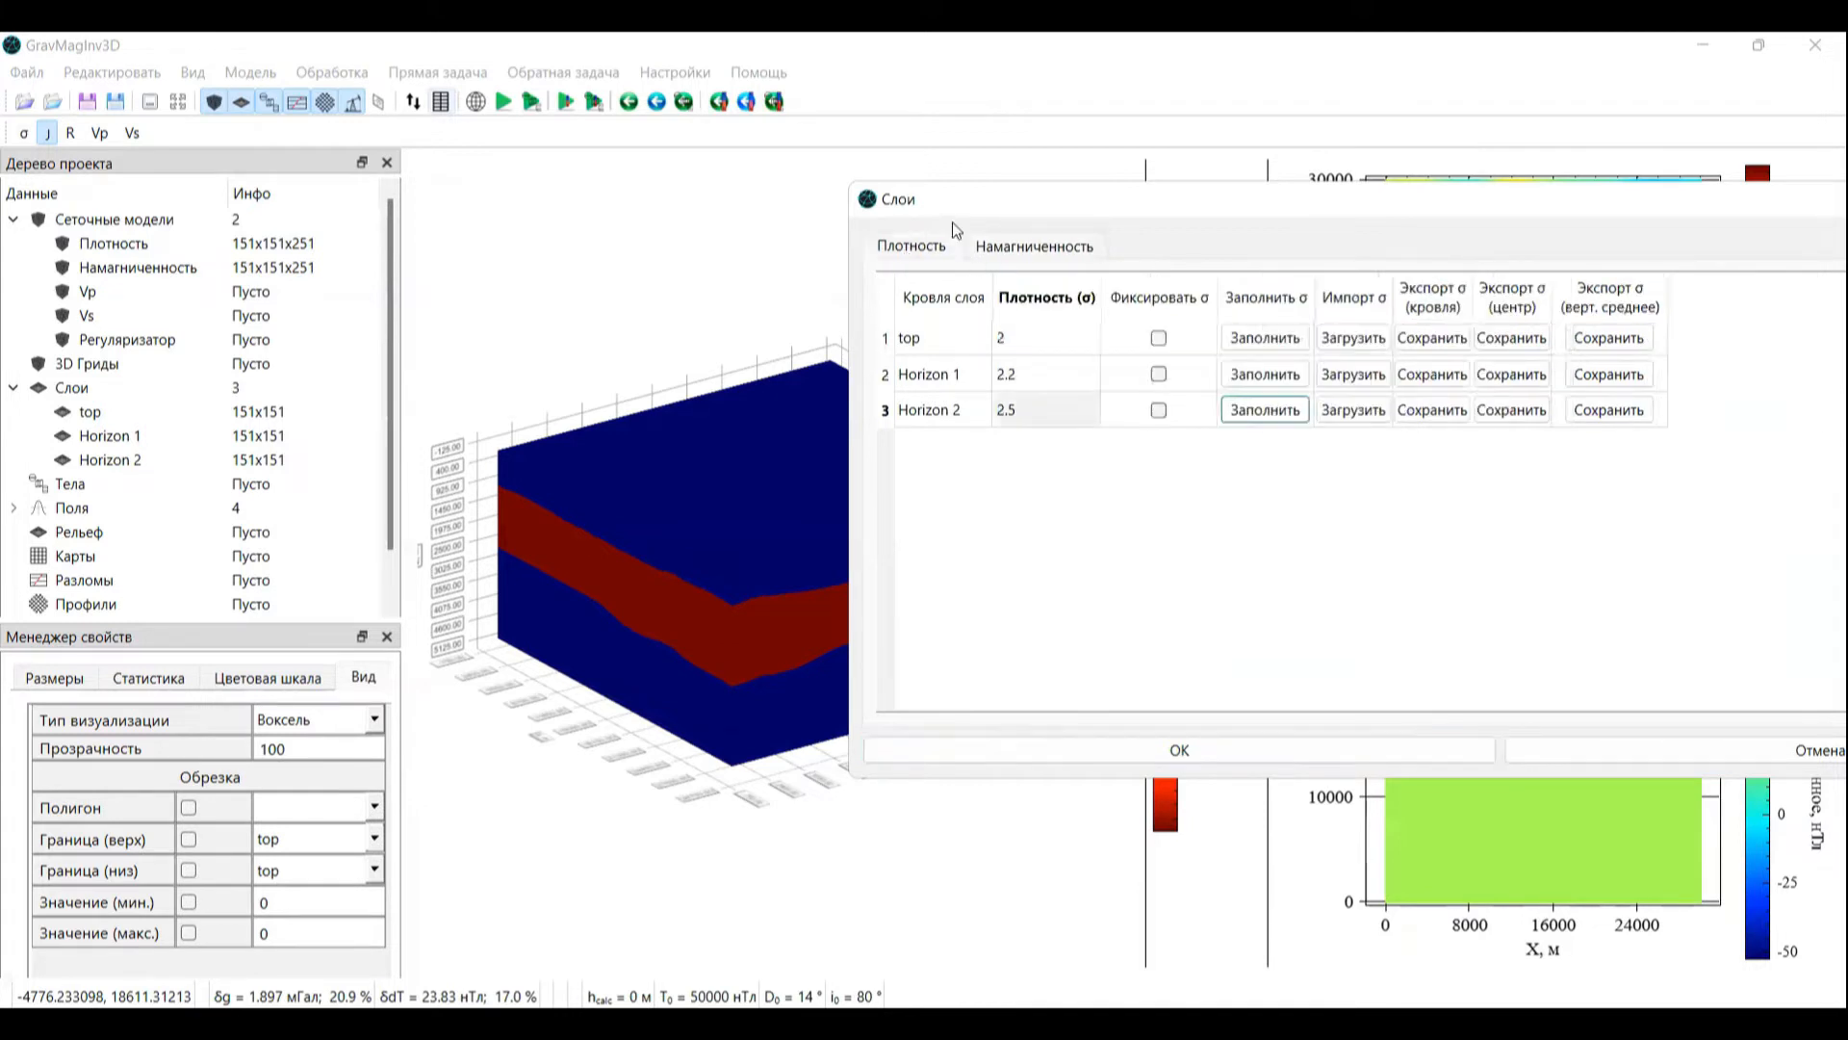
drag(1095, 204, 806, 209)
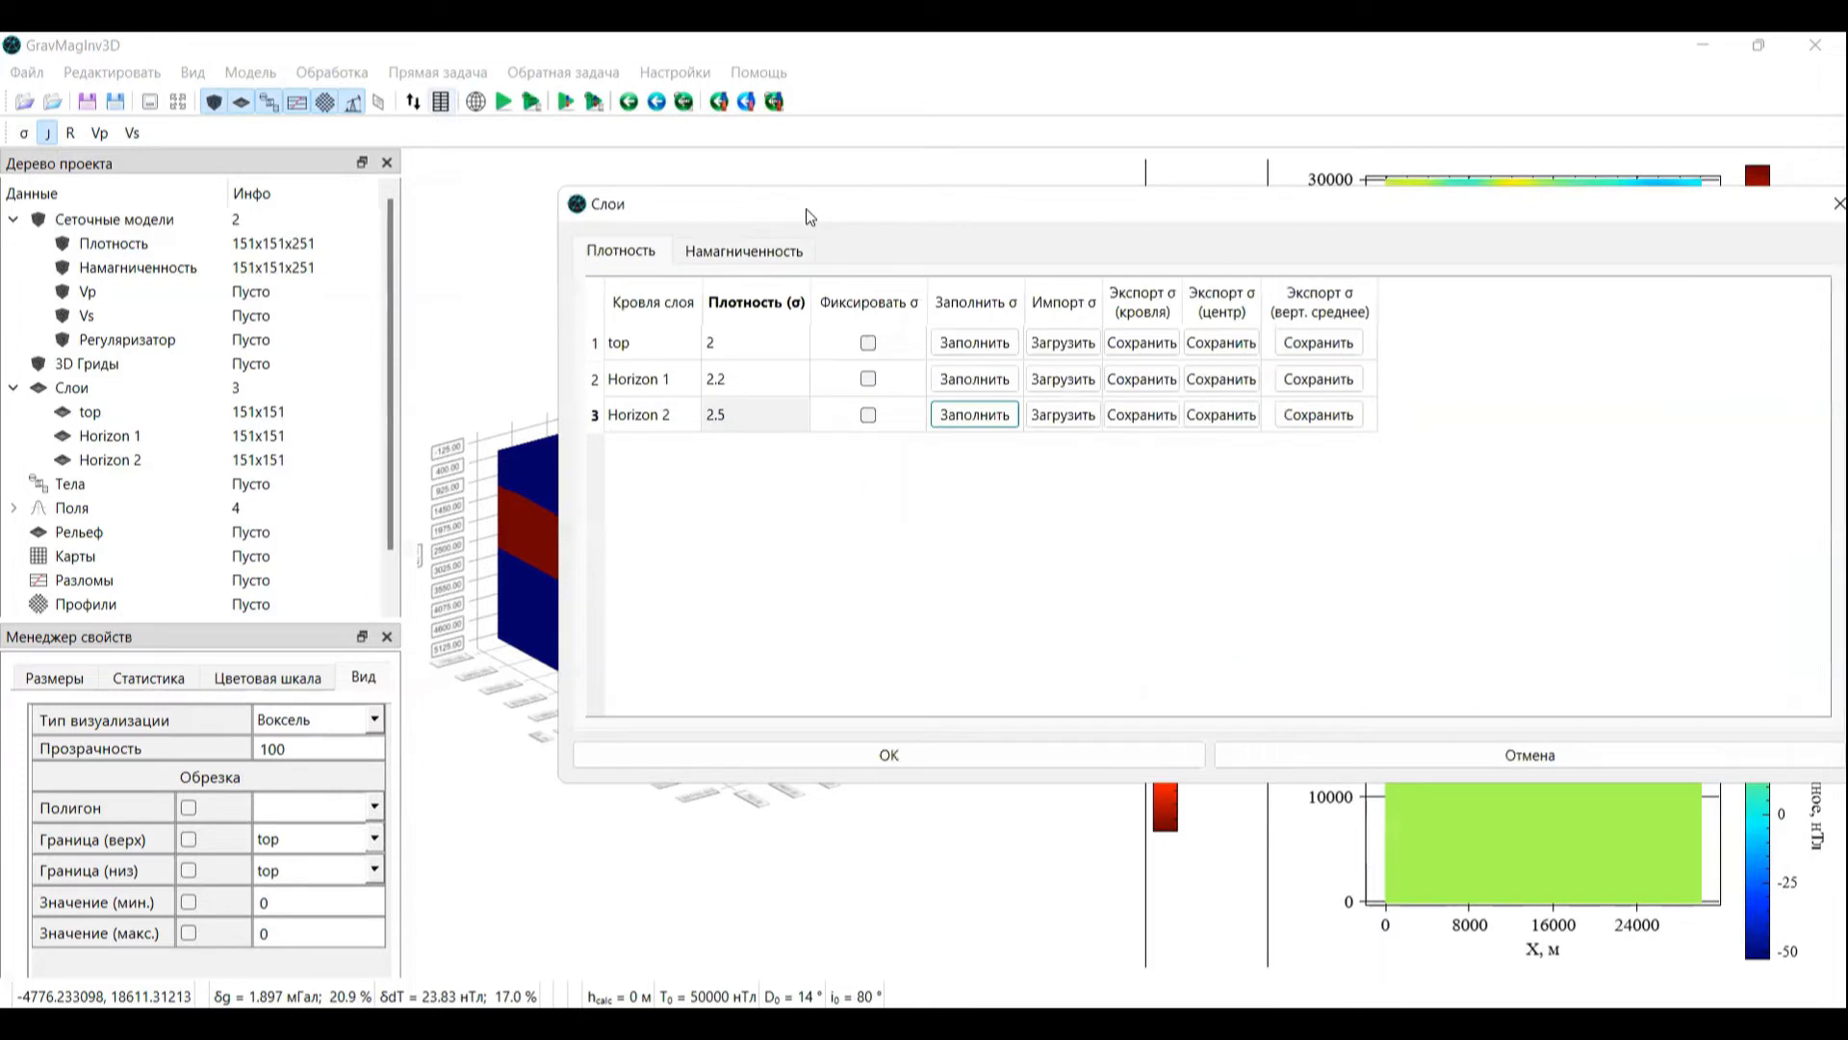
click(855, 304)
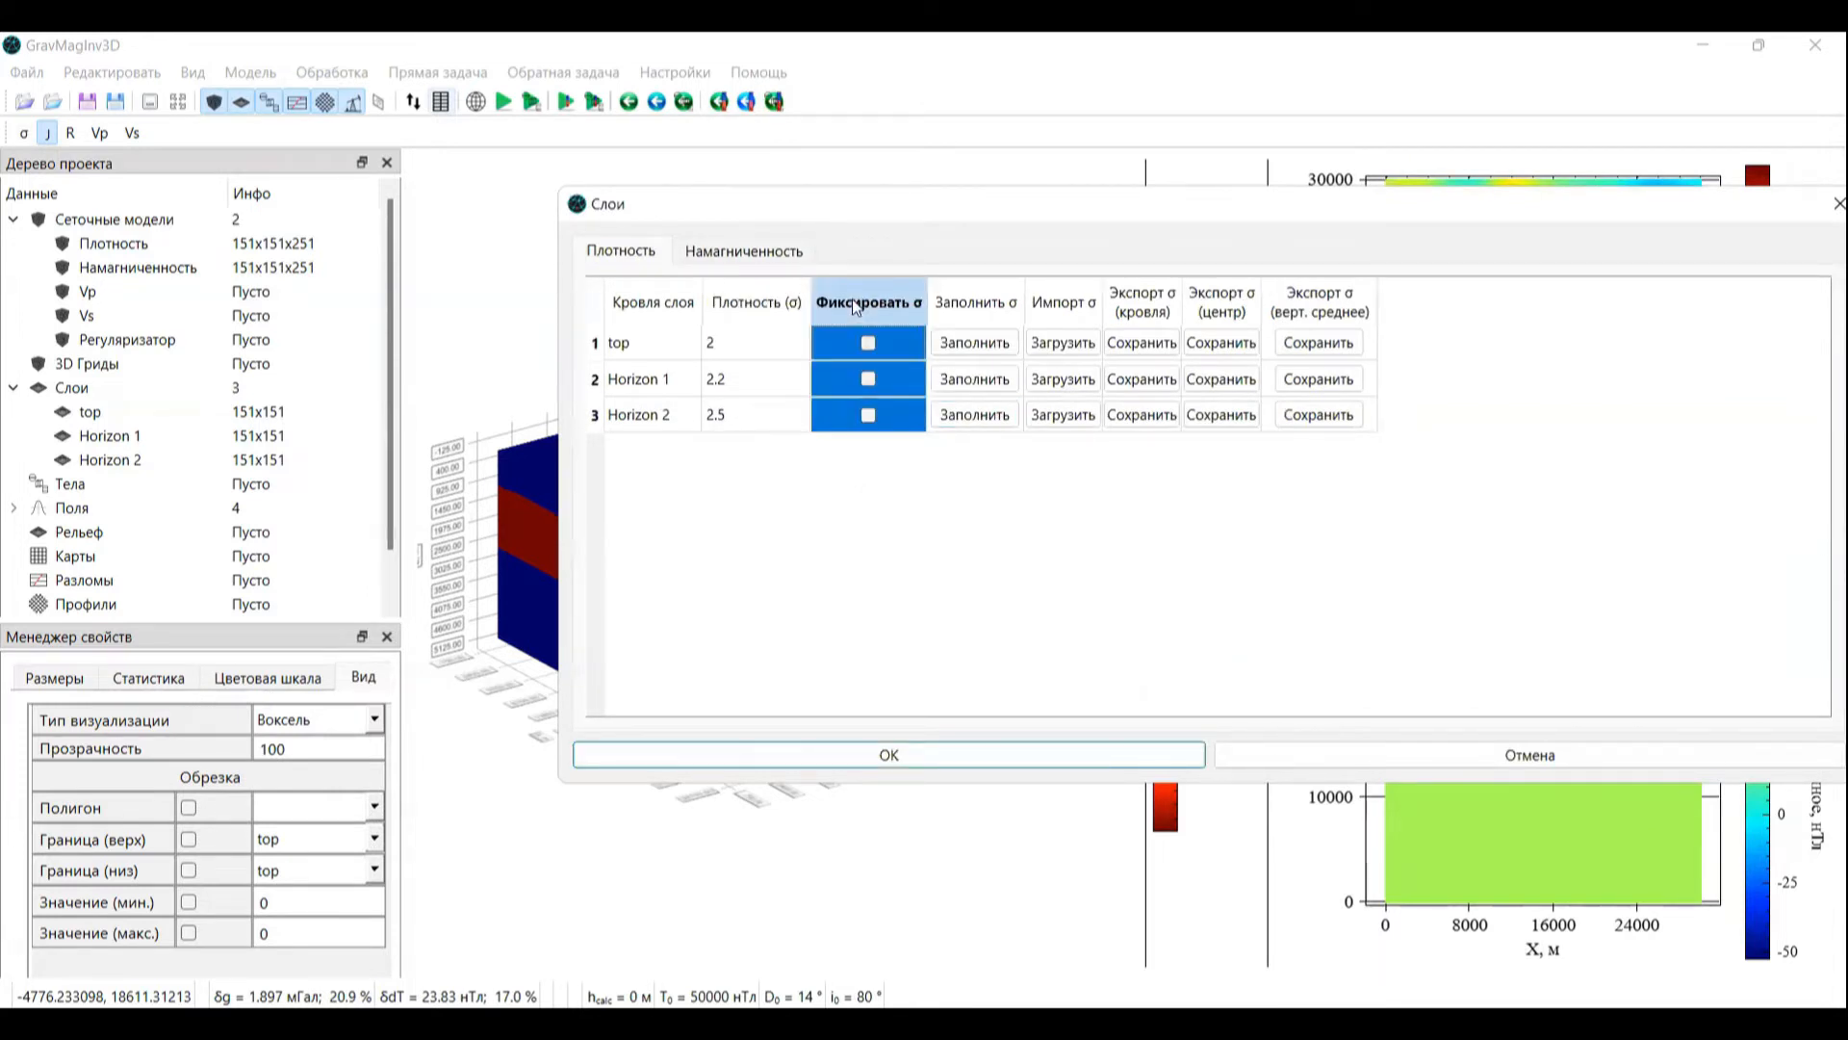
click(867, 343)
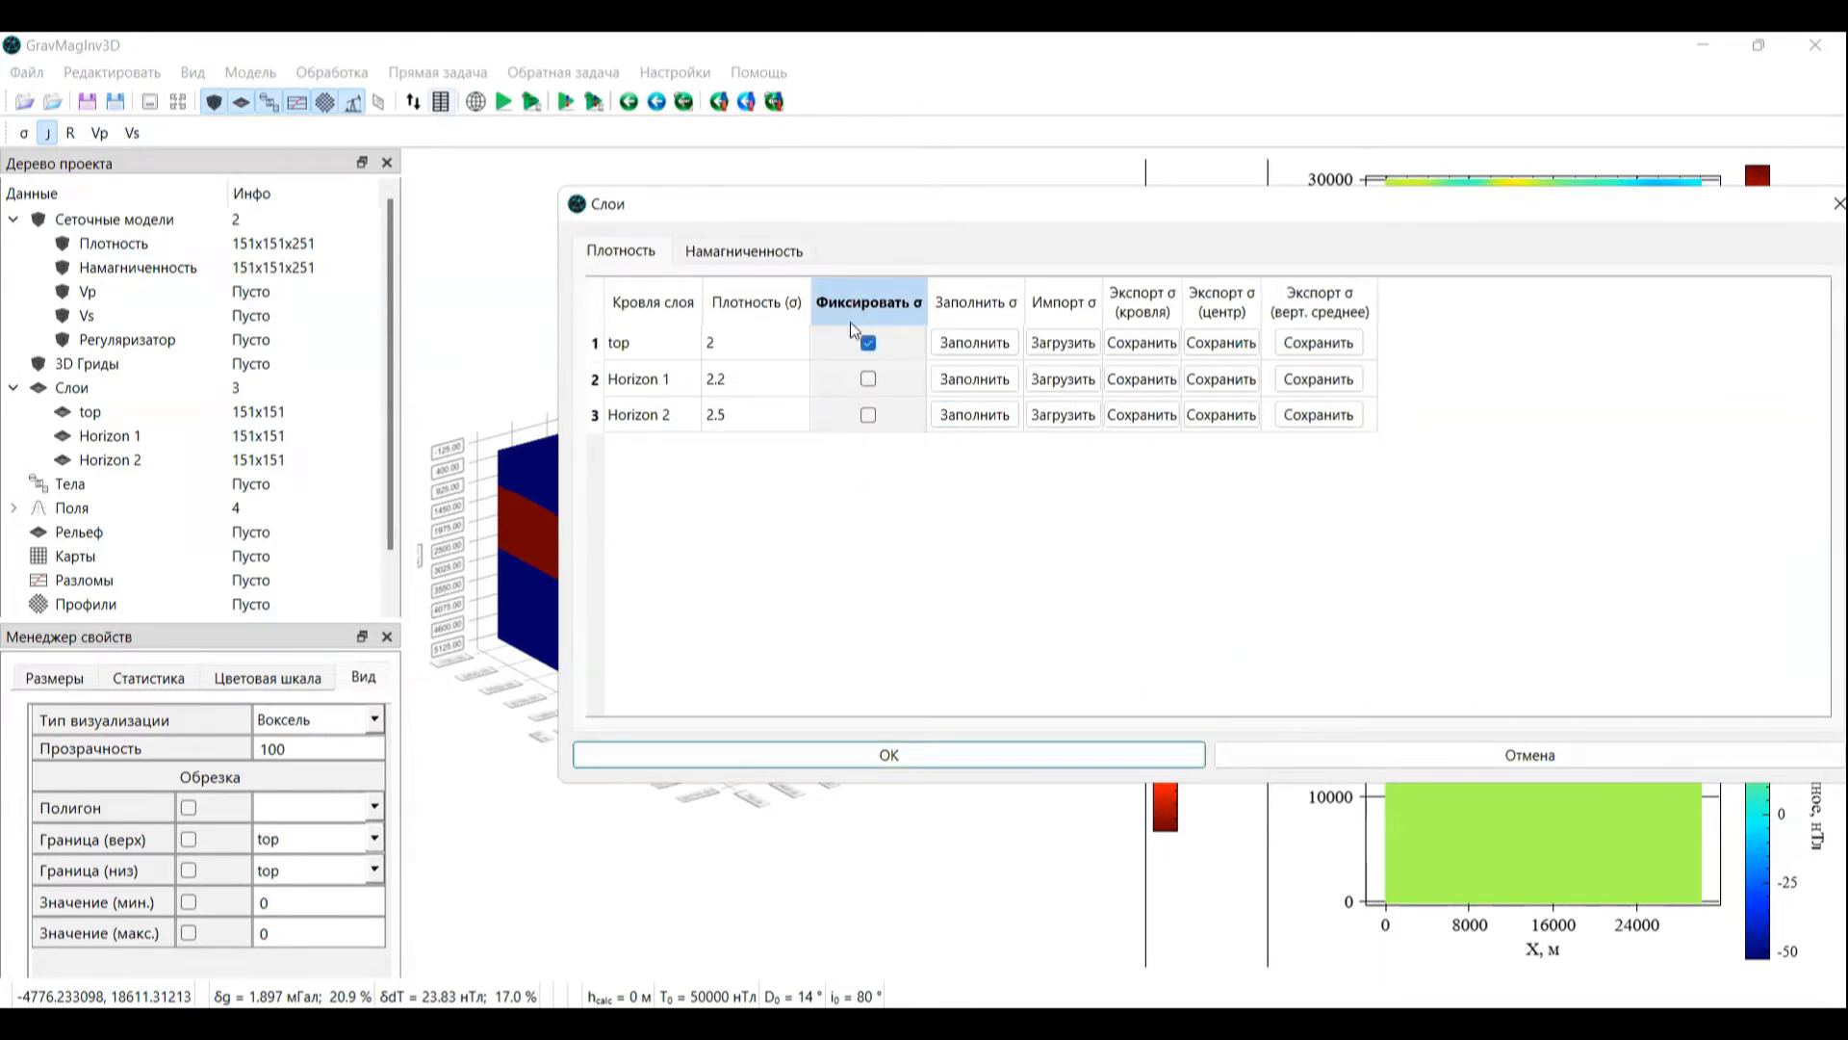
click(795, 250)
click(1143, 415)
click(622, 252)
click(1169, 561)
Step: Examine the import and export options (roof, center, vertical average) for layer density and magnetization
click(1080, 308)
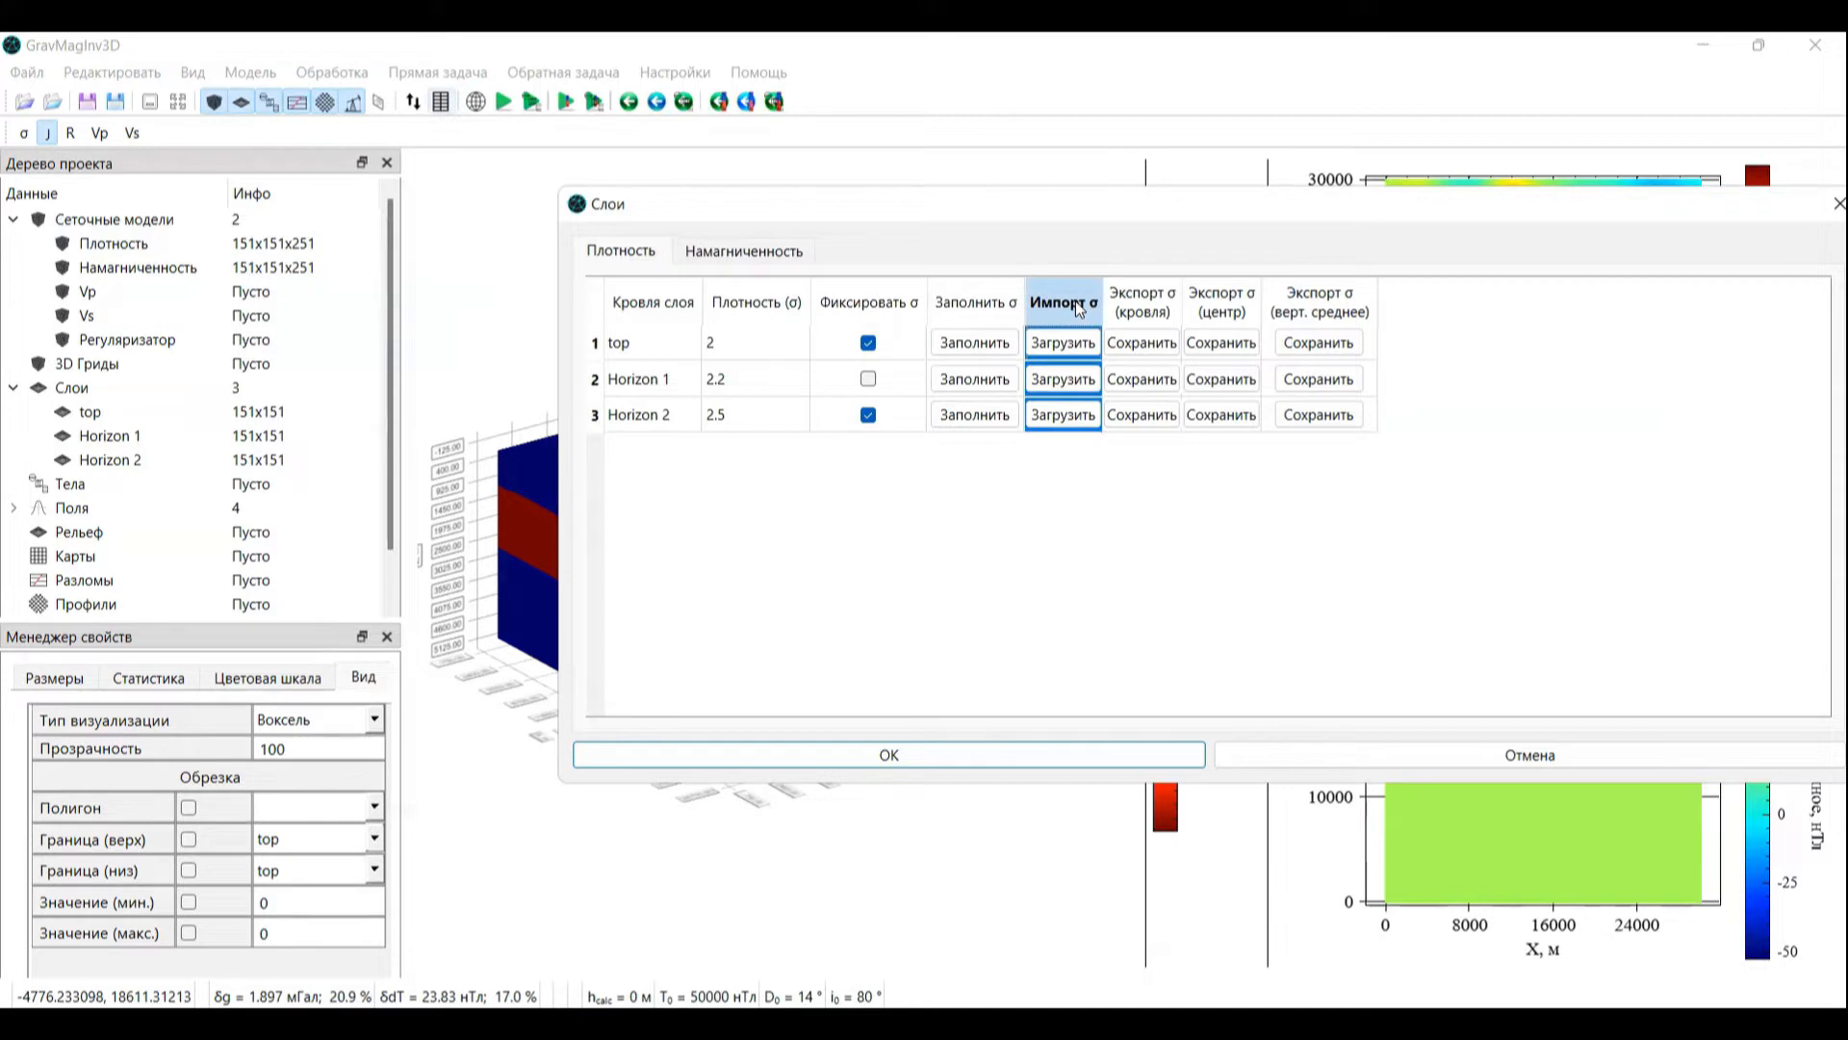
click(746, 252)
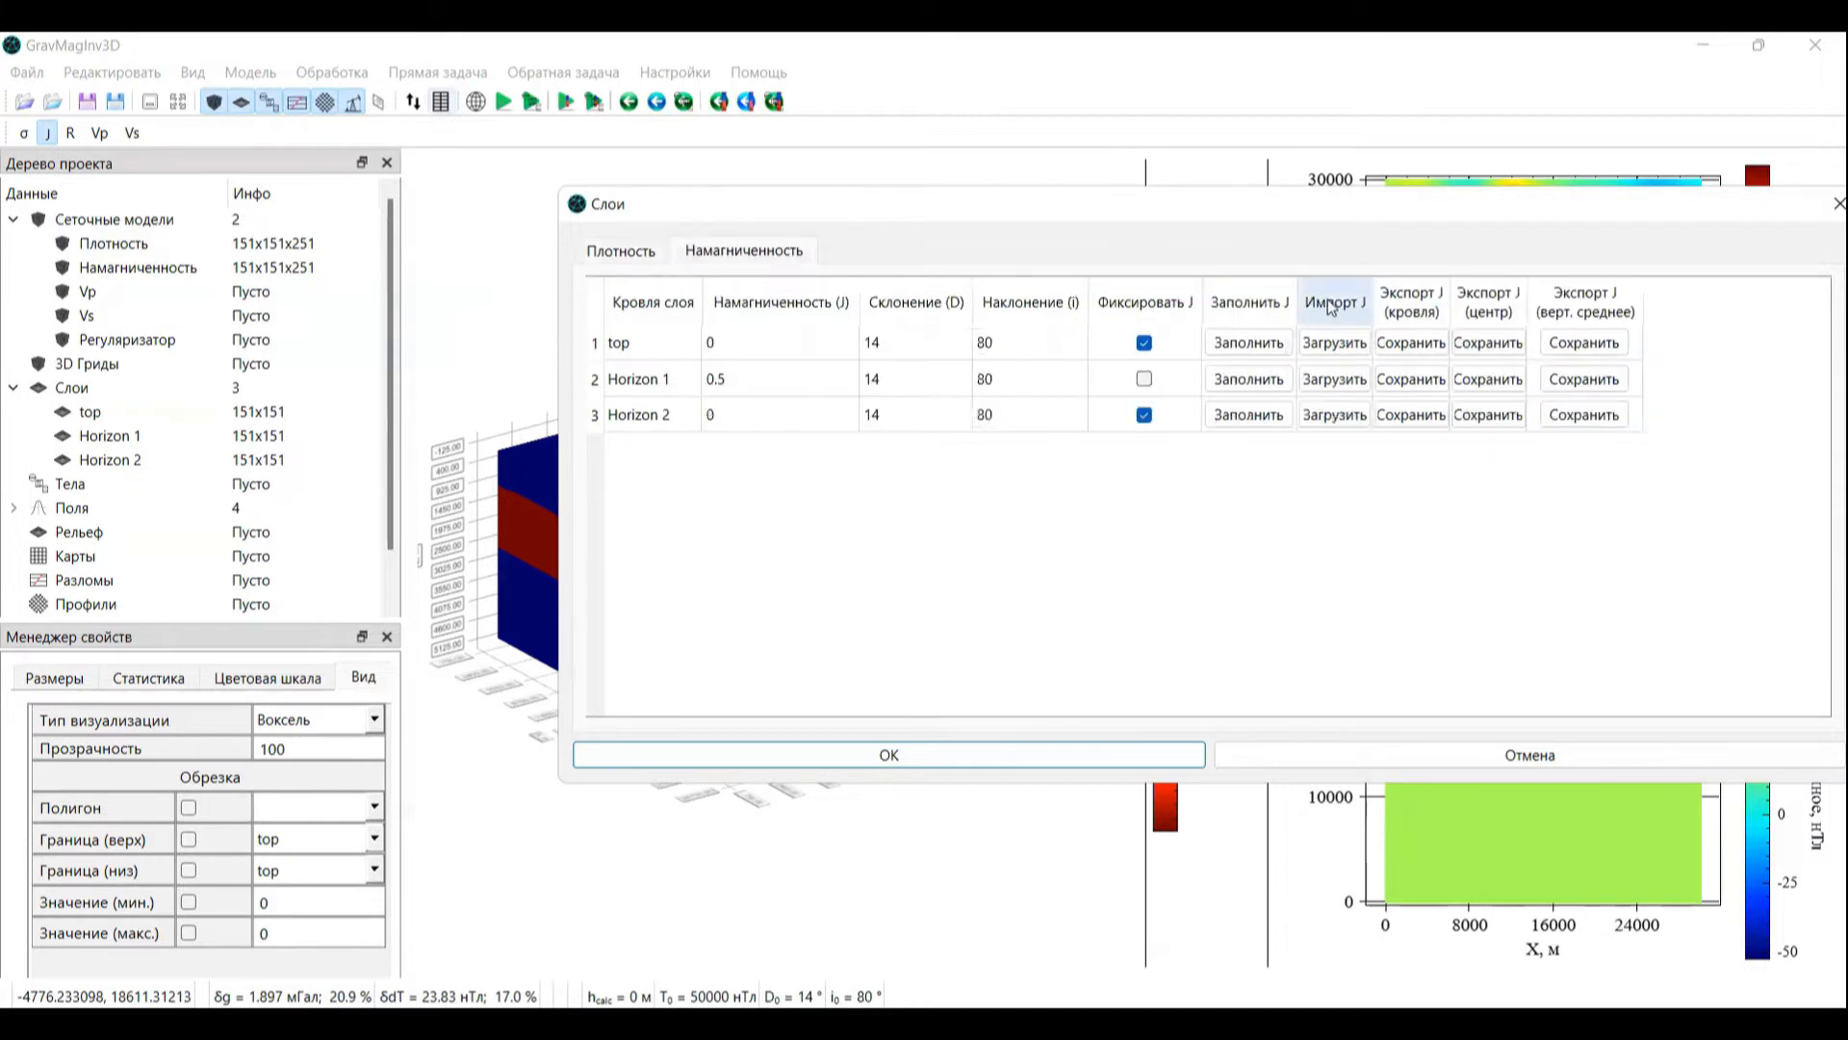
click(1331, 306)
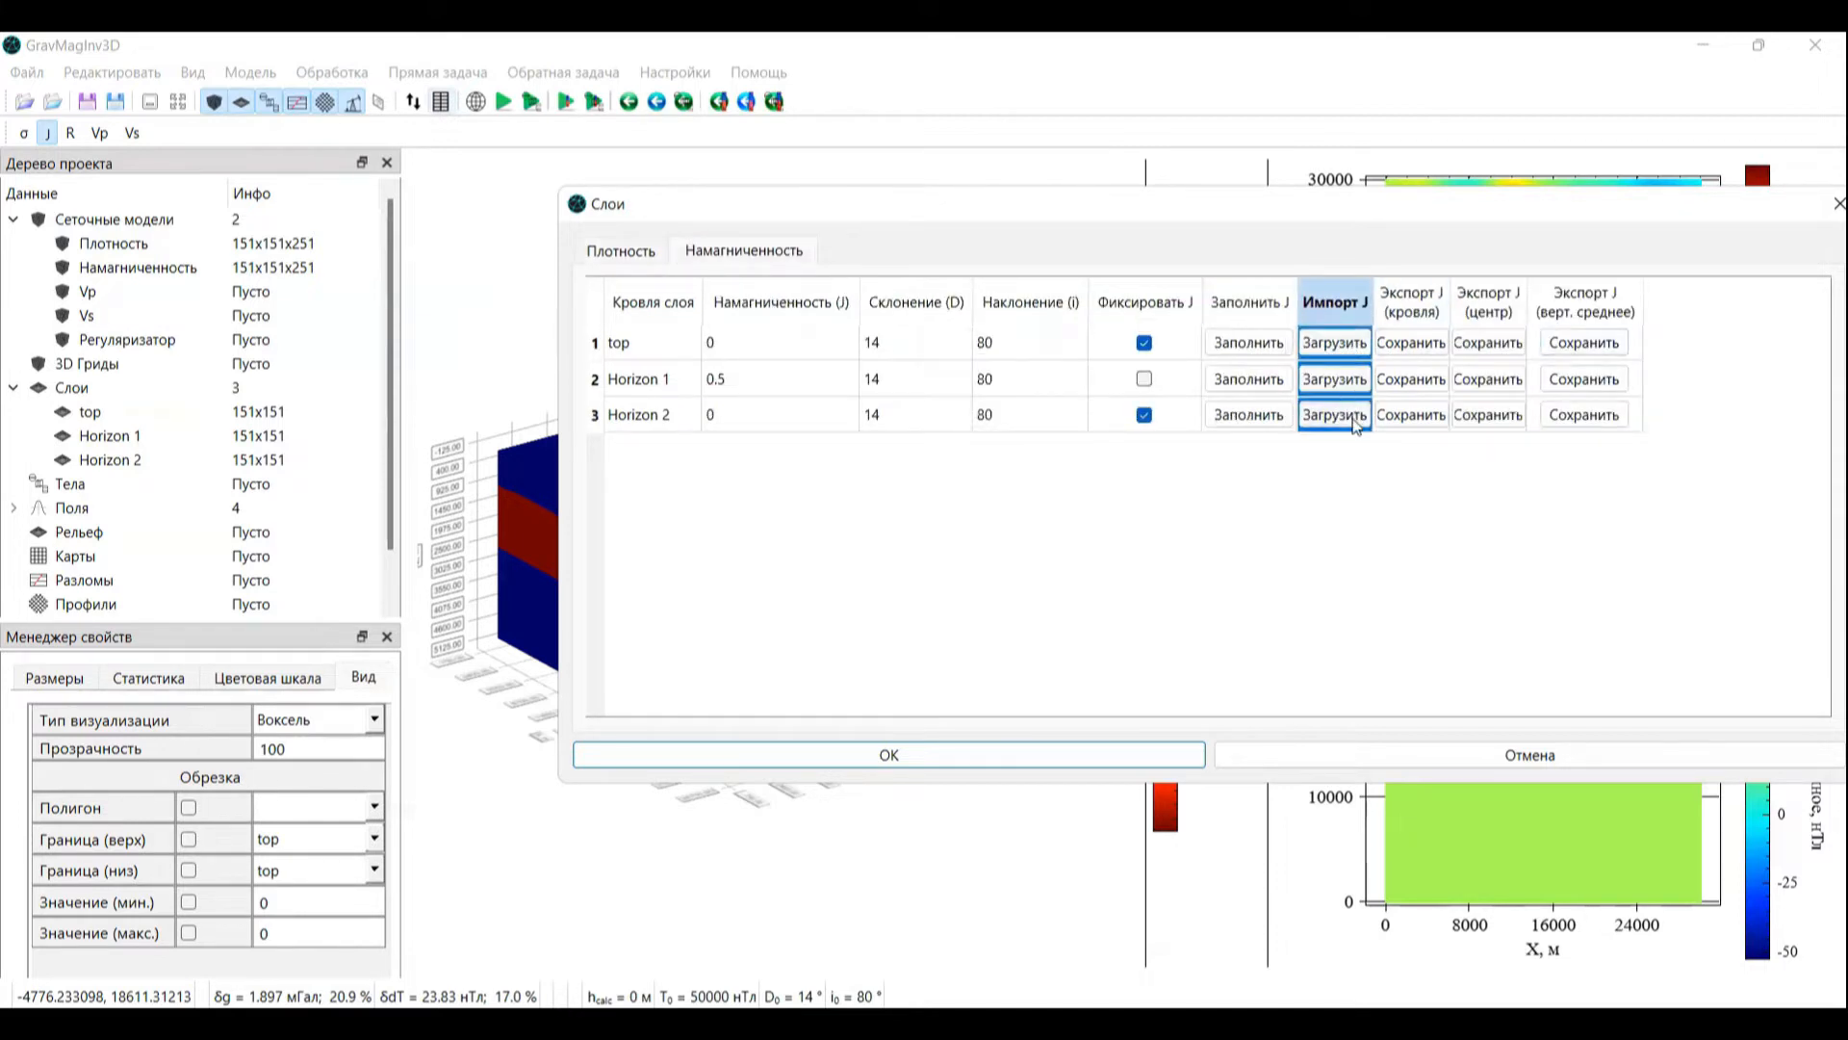
click(608, 252)
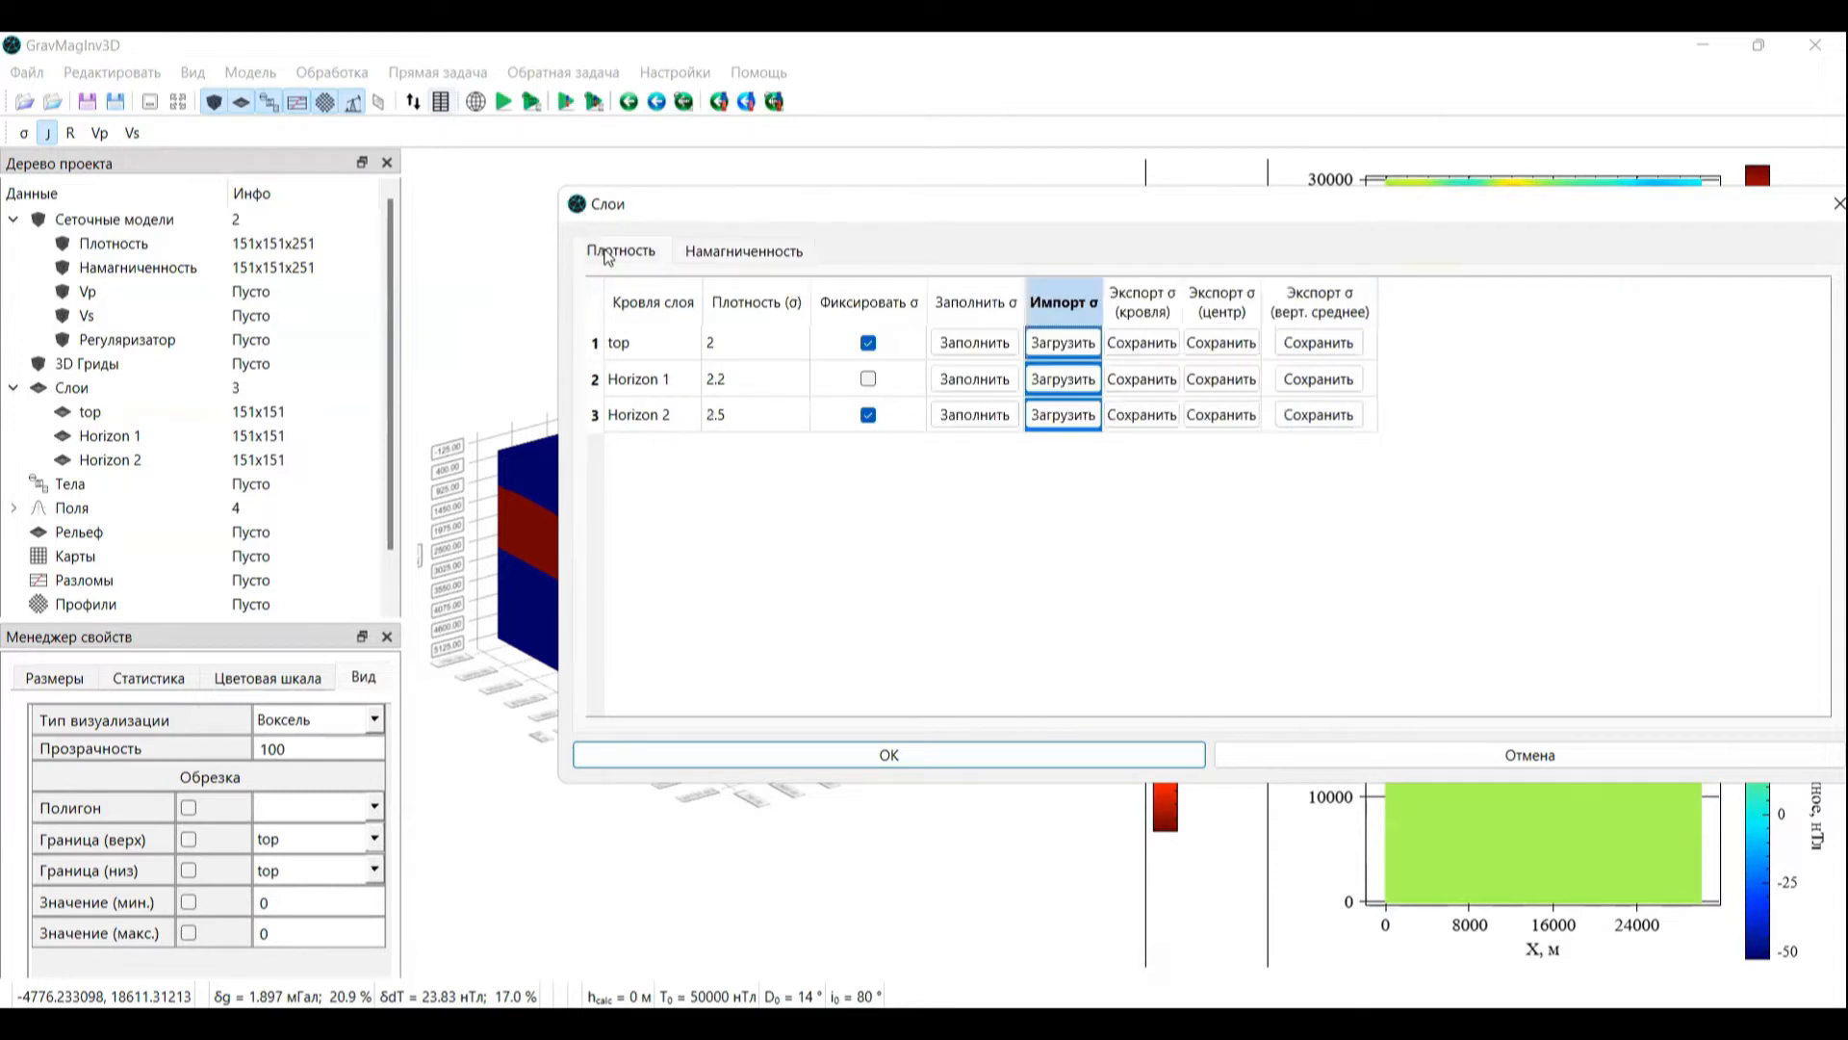
click(1171, 291)
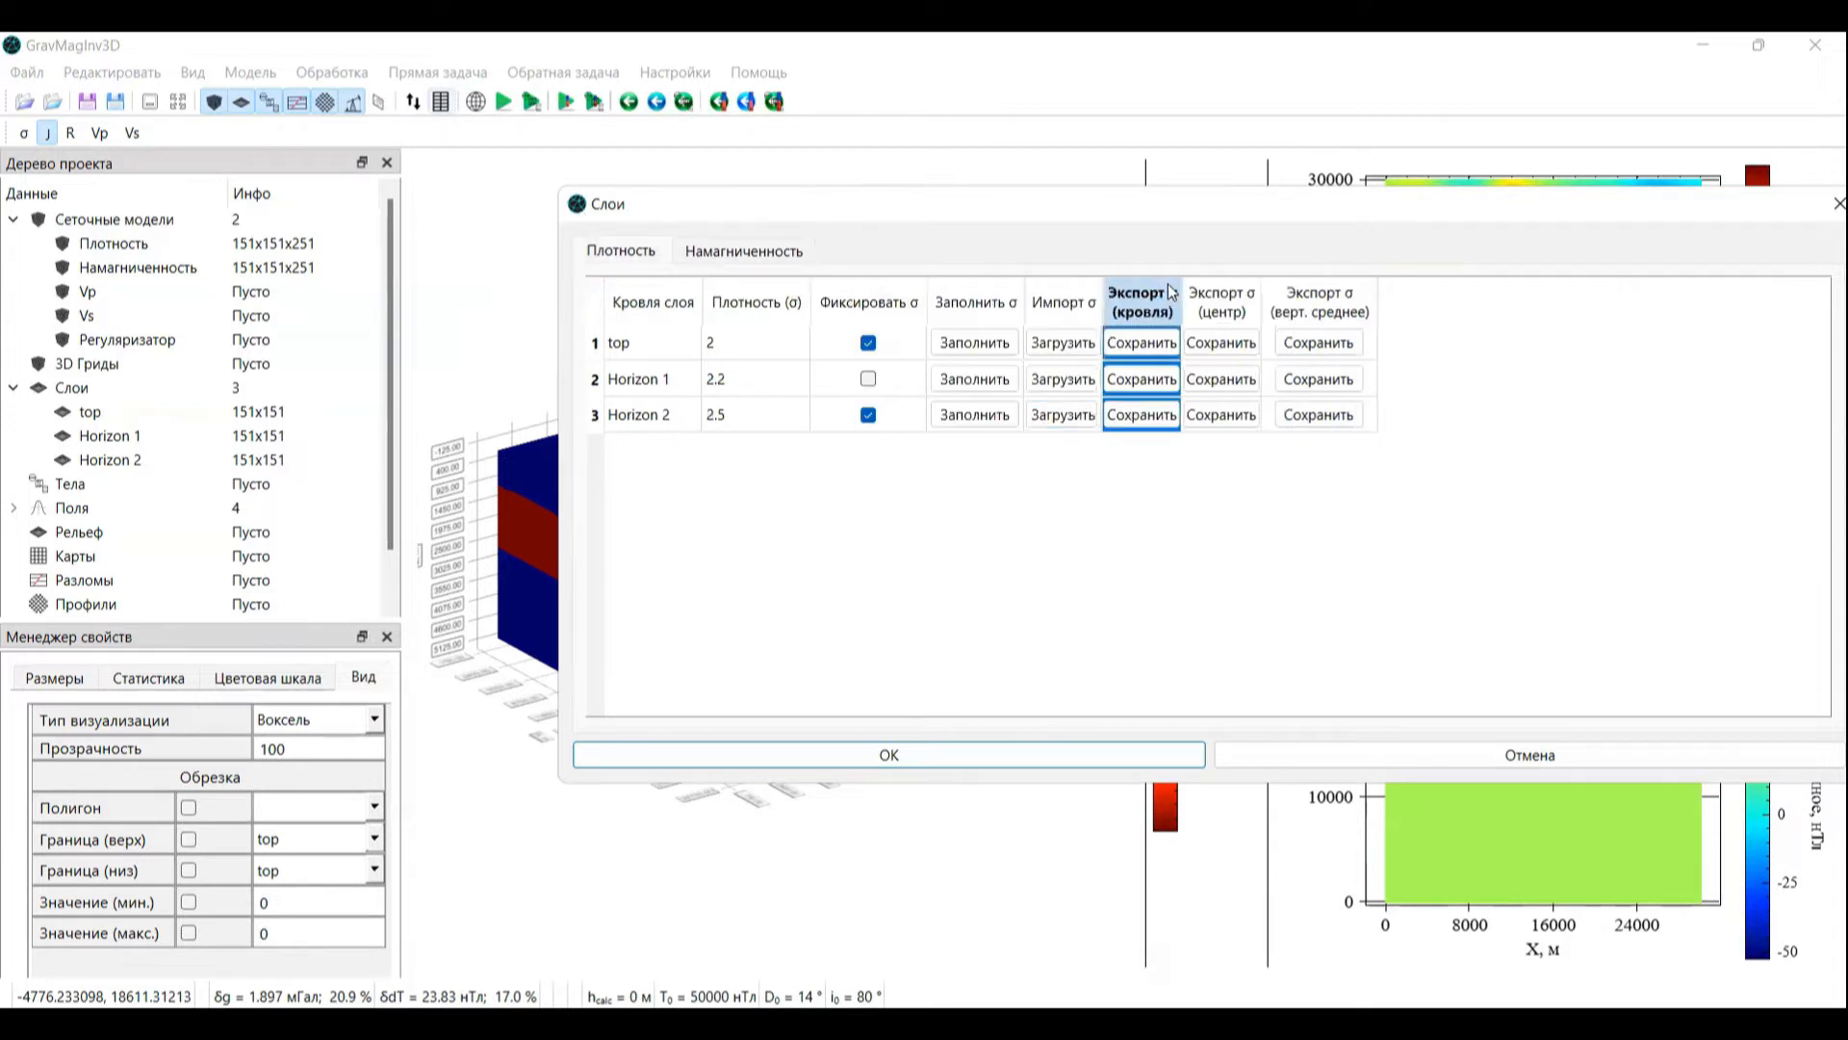
click(789, 250)
click(1415, 306)
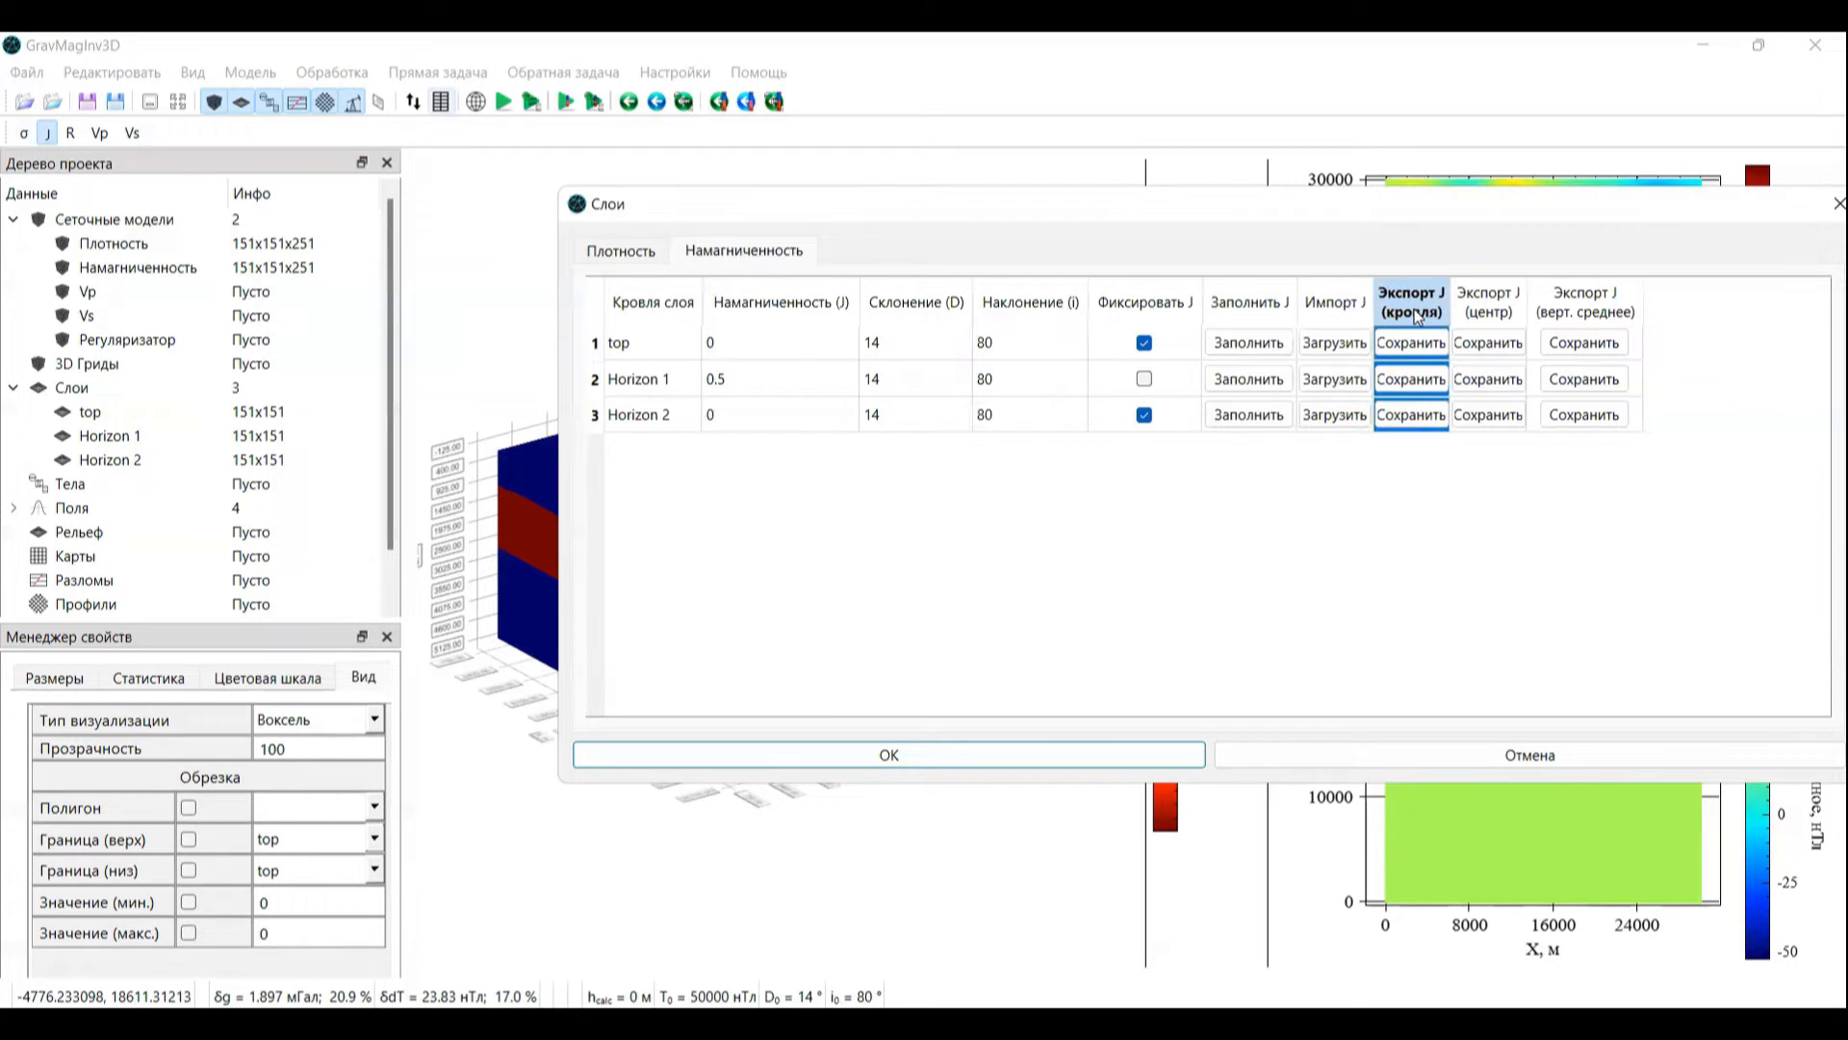
click(1467, 314)
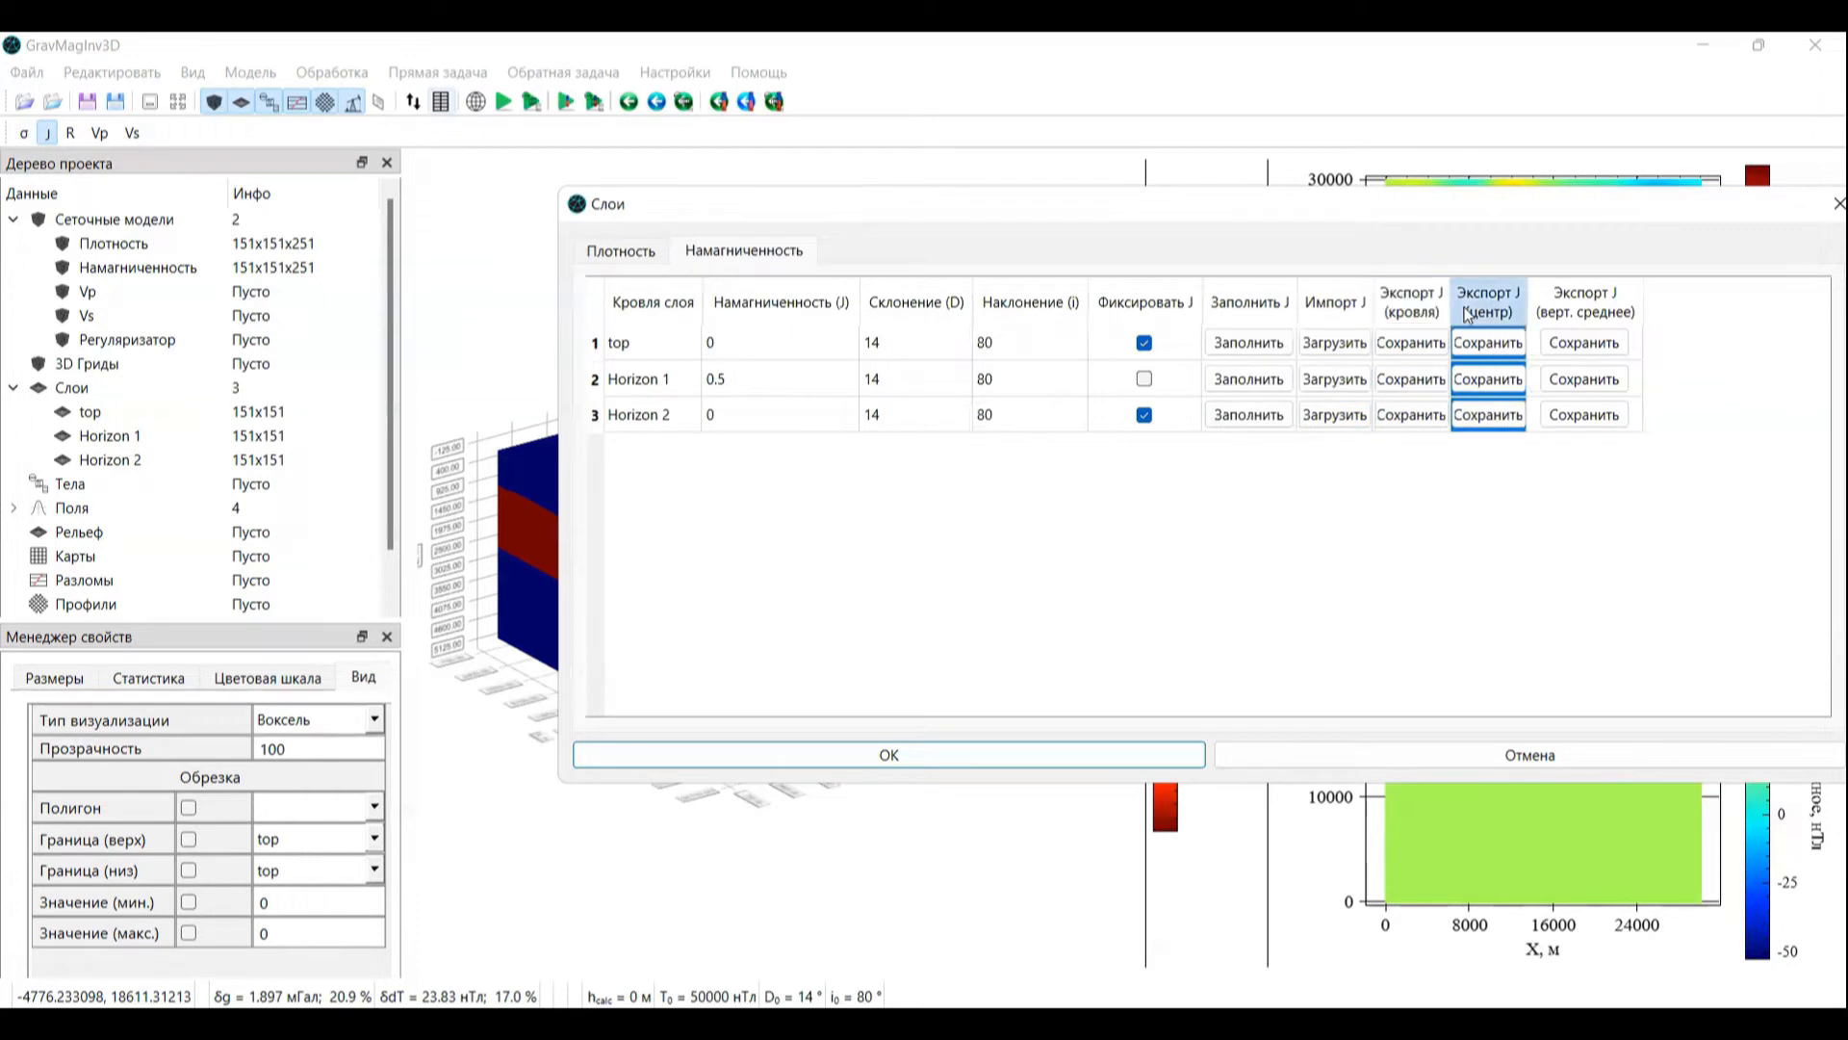
click(1576, 308)
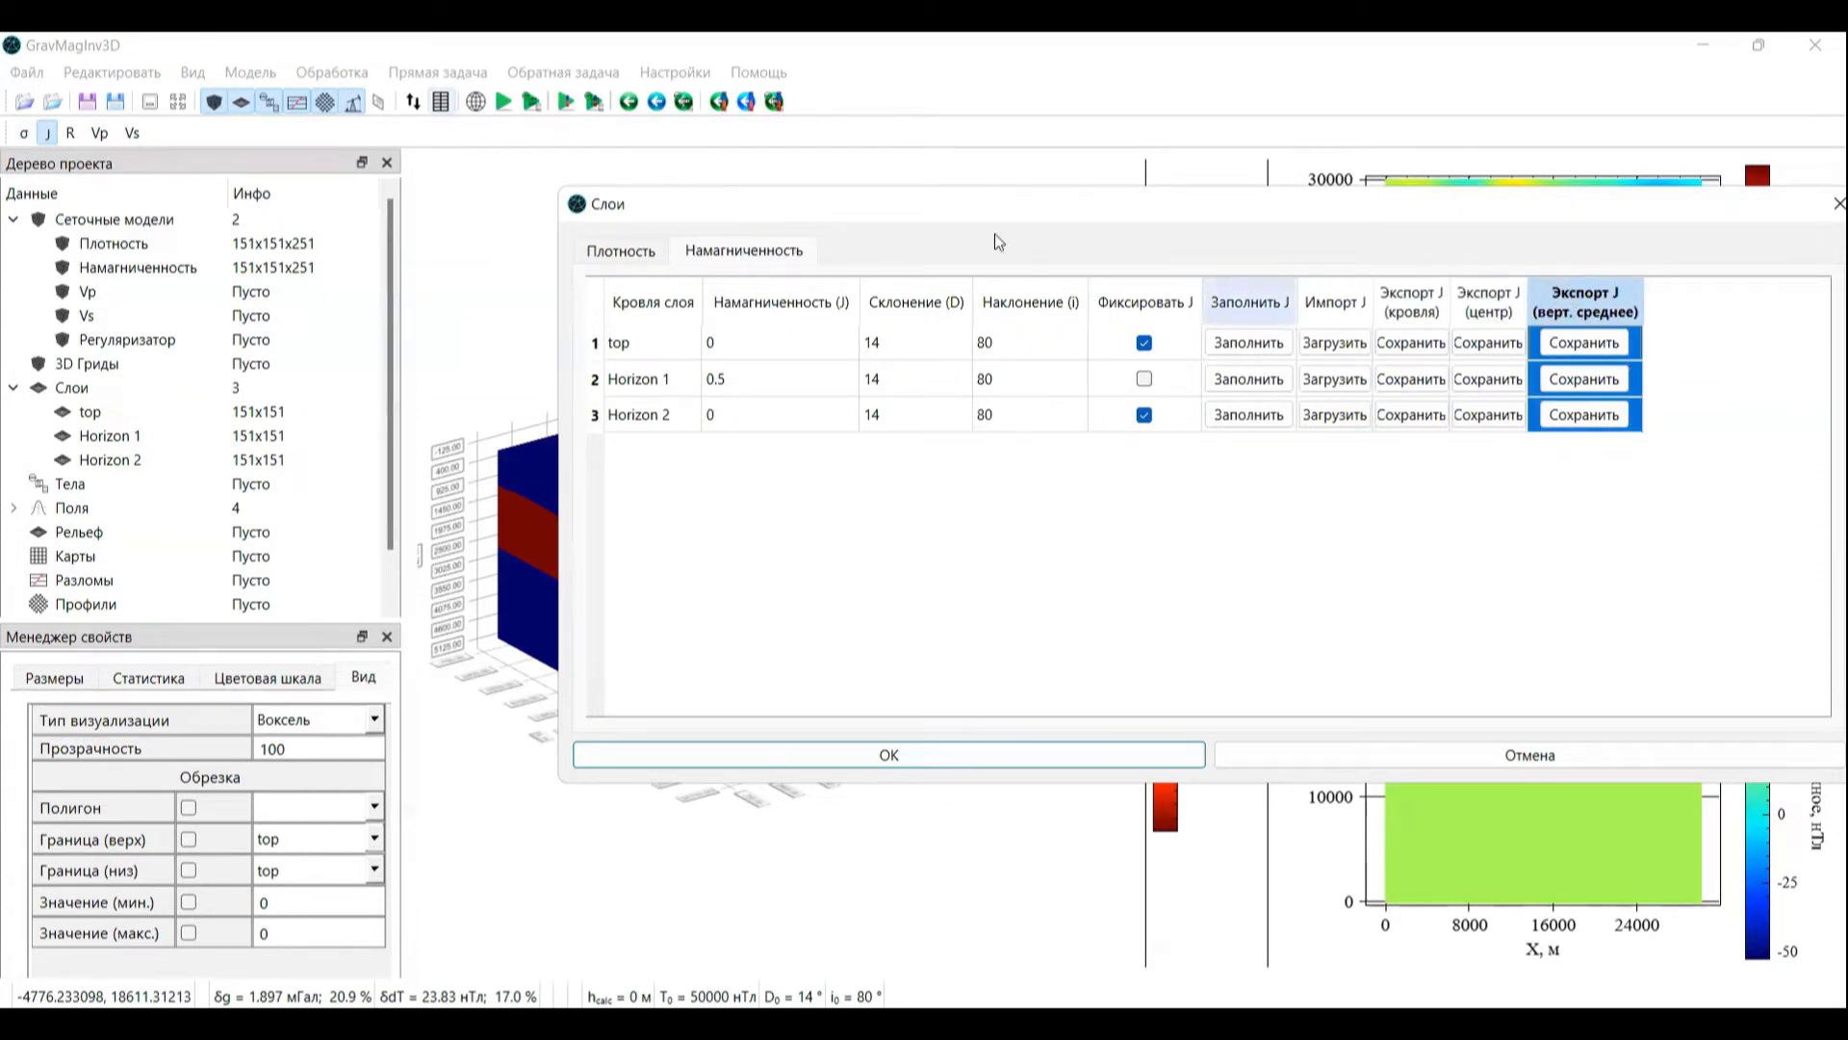
click(647, 254)
click(887, 709)
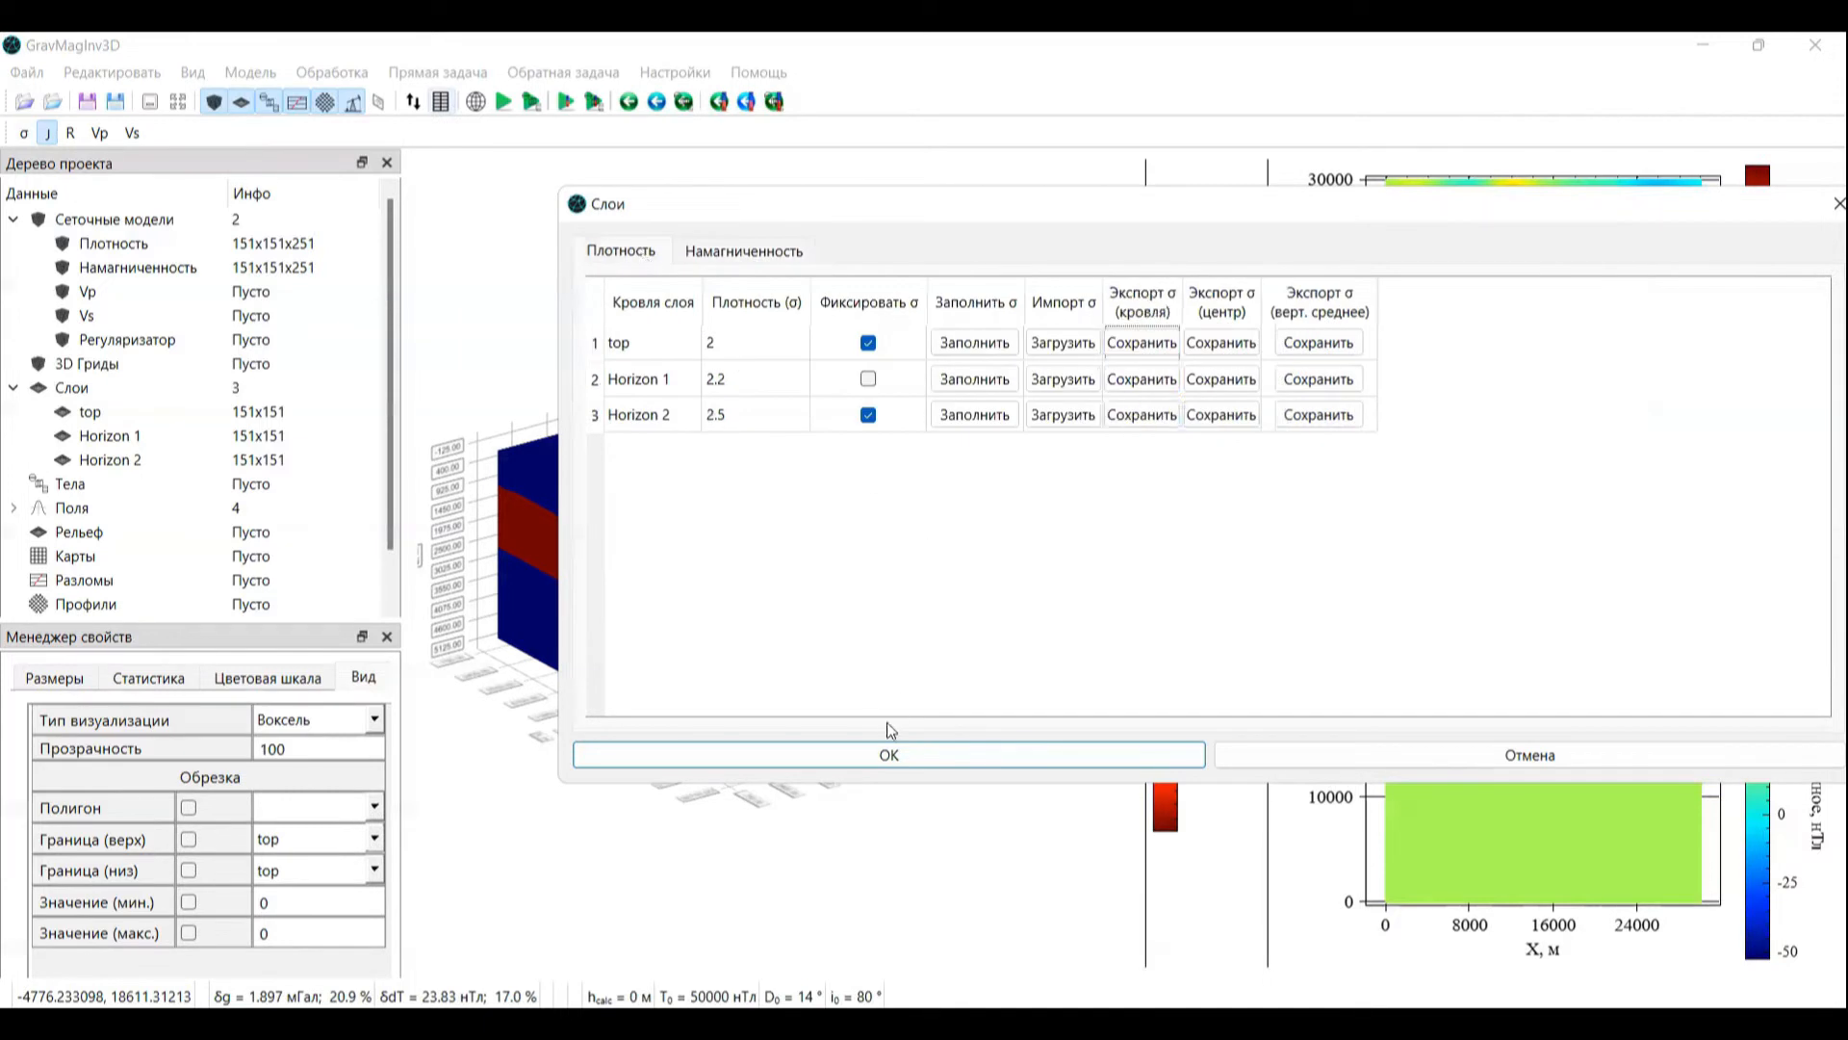
Step: Unfix the density of the top and Horizon 2 layers and accept the layer properties
click(869, 343)
click(869, 415)
click(887, 755)
Step: Display the density model and save the density and magnetization grid models to the 3D grids (3D Гриды)
drag(893, 576, 1001, 532)
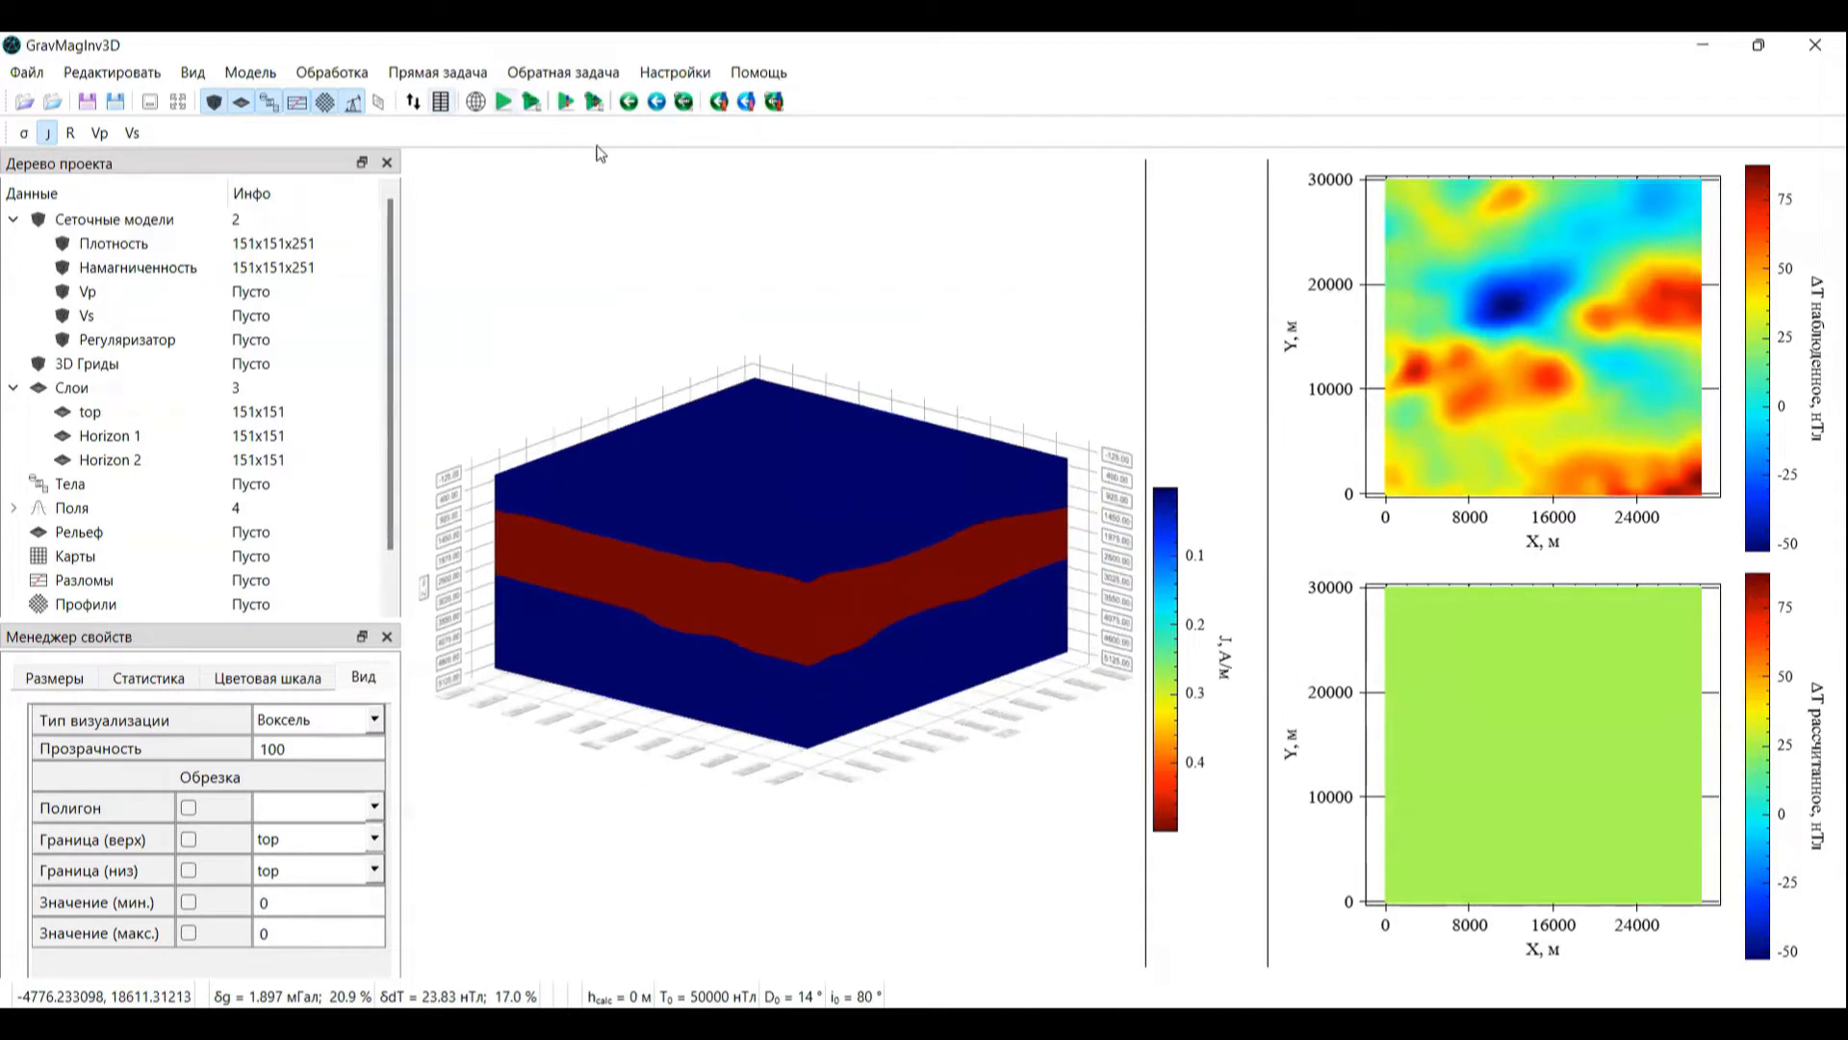
click(24, 133)
click(171, 258)
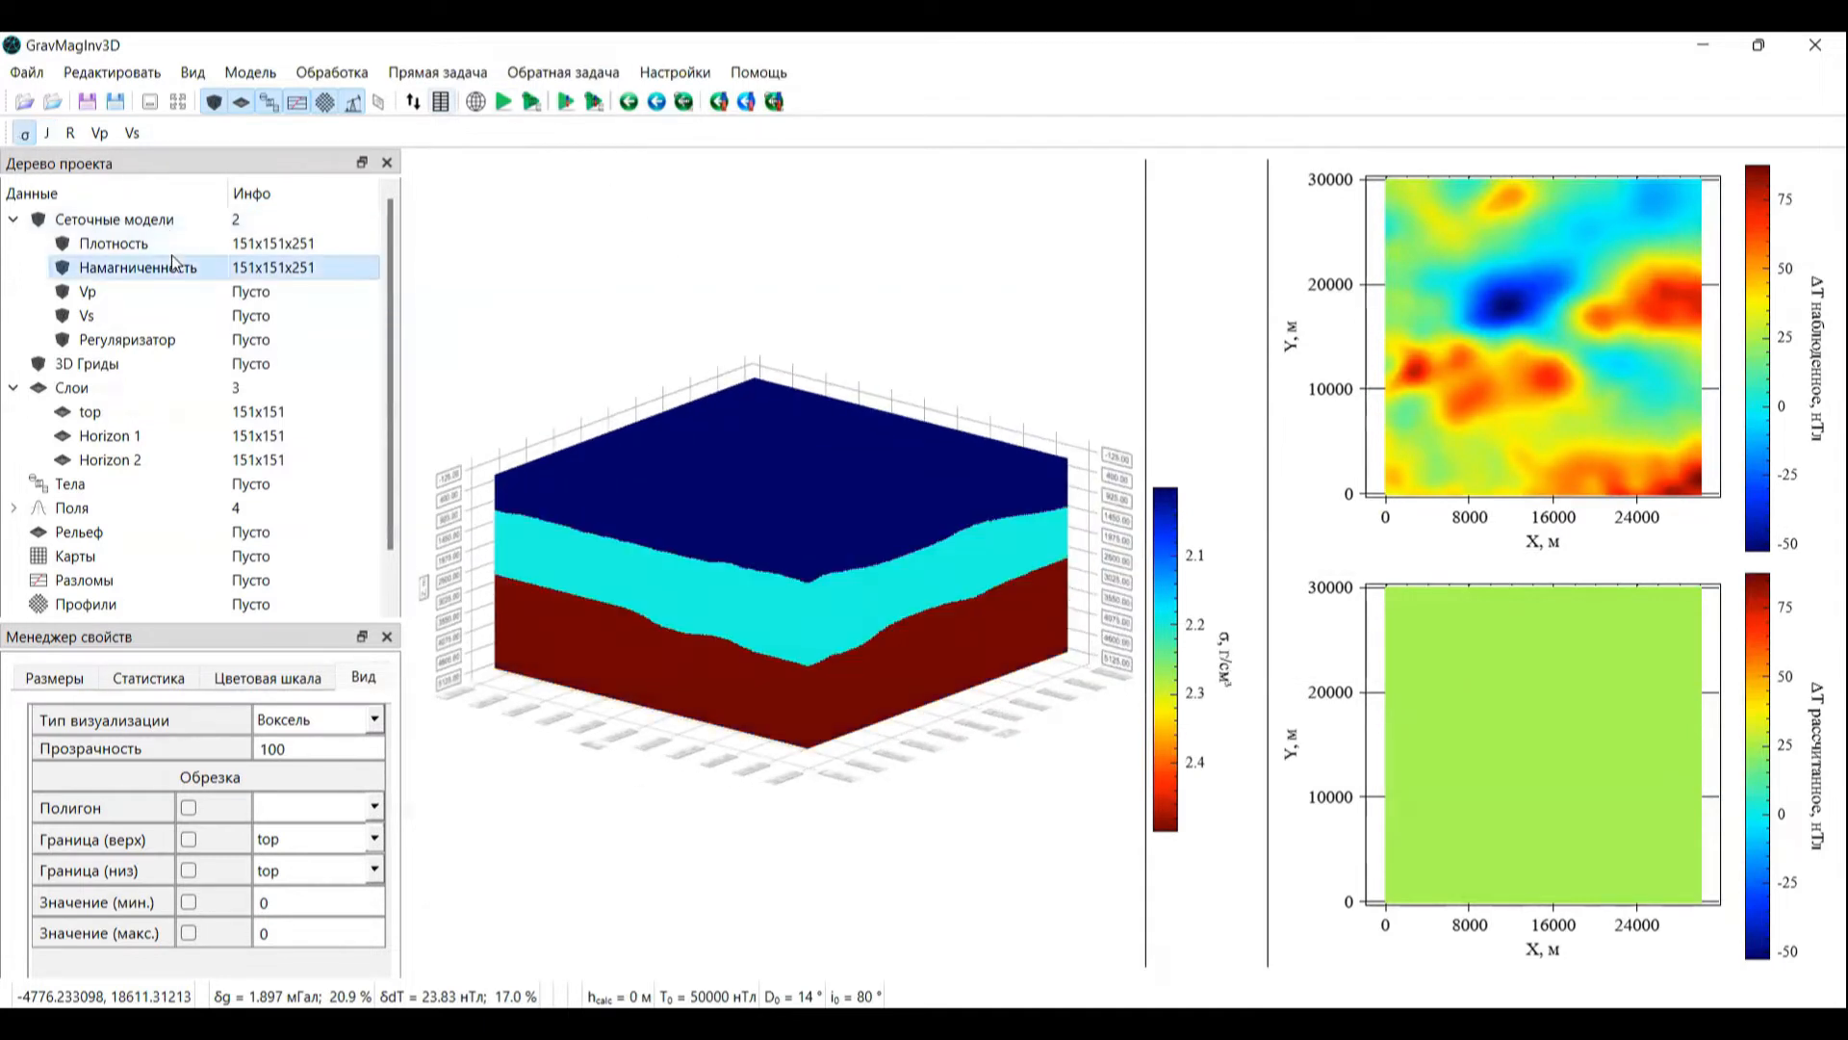
click(152, 244)
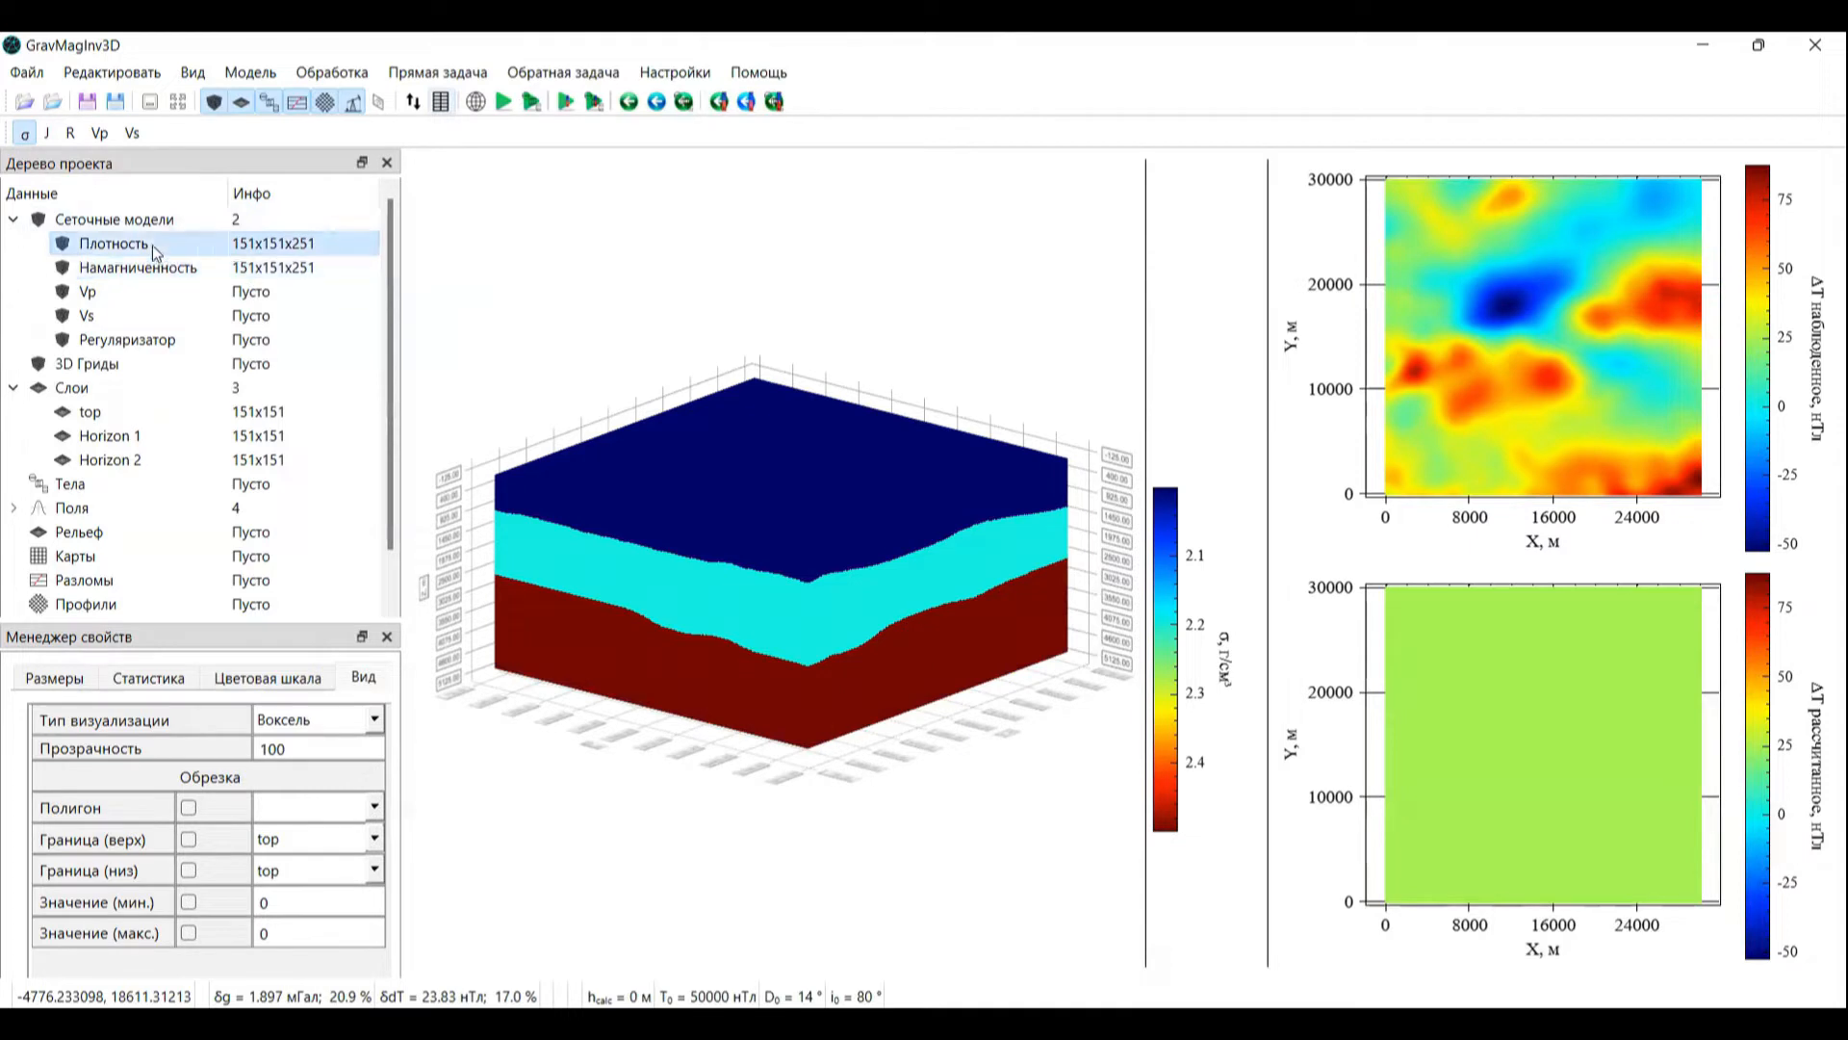
right_click(152, 245)
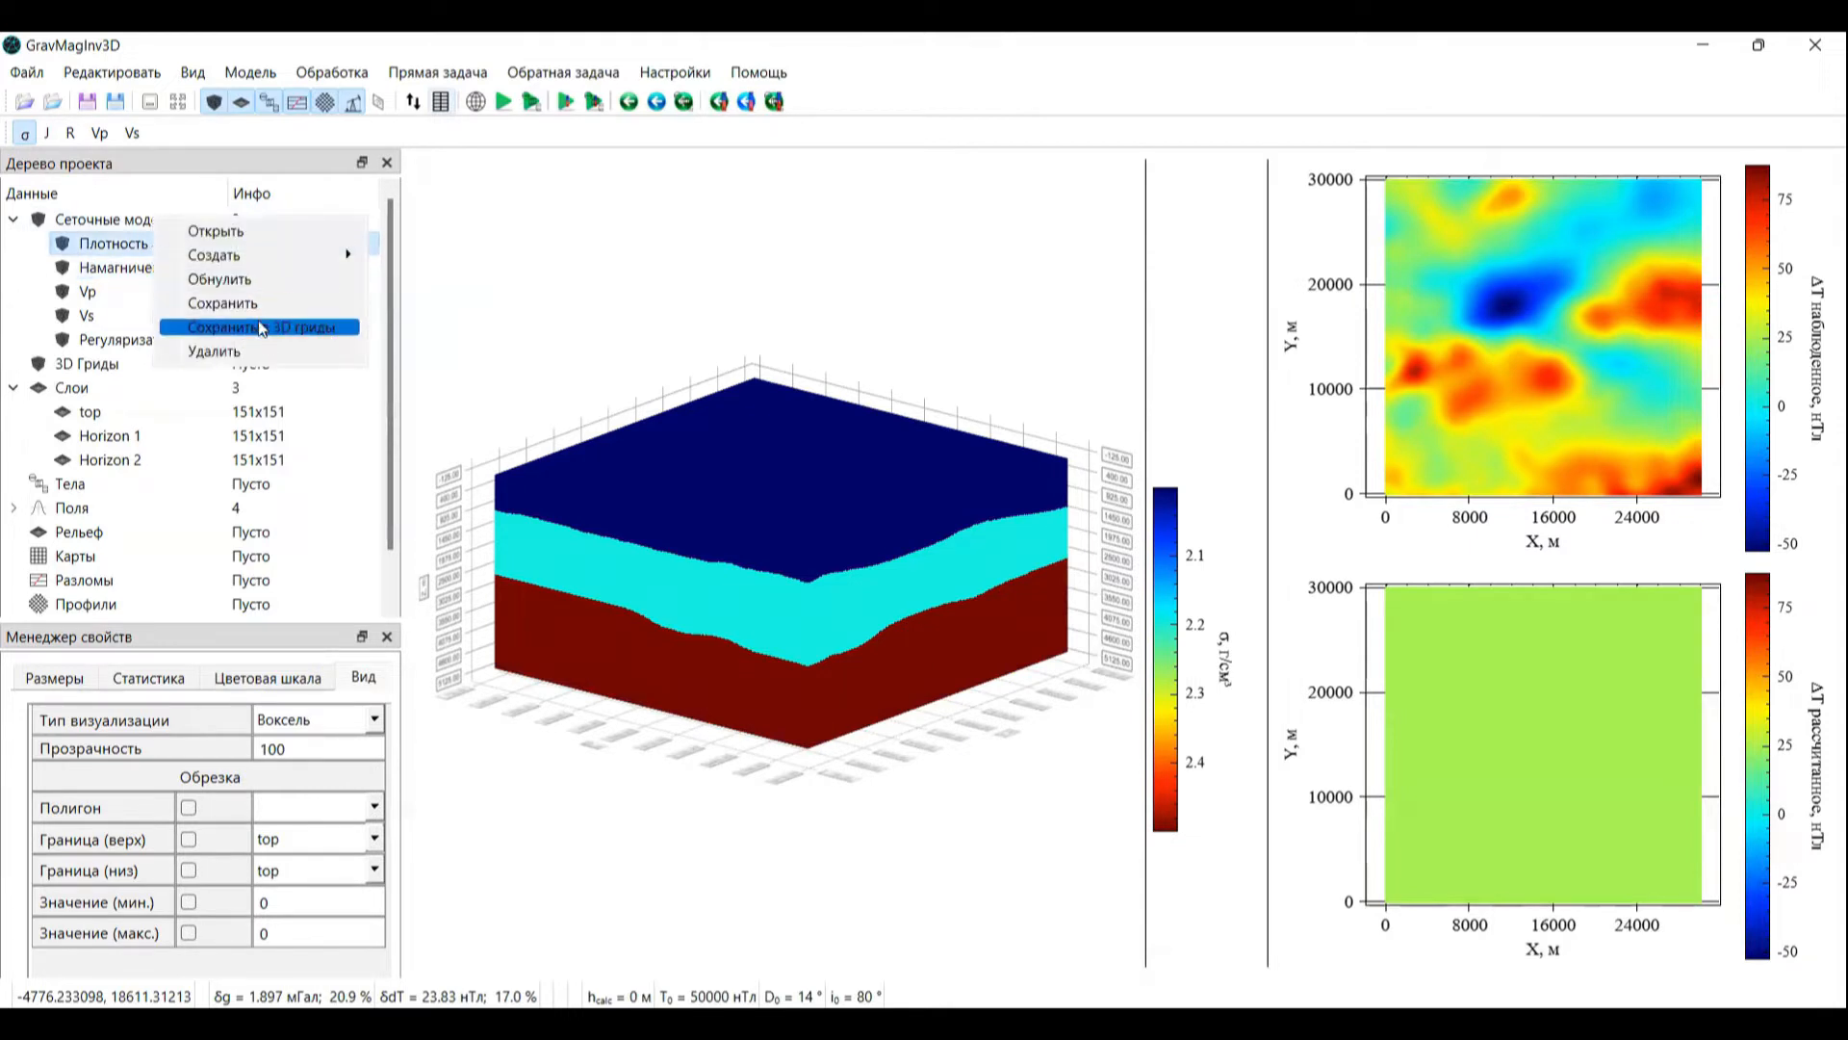
click(241, 329)
click(115, 268)
right_click(231, 266)
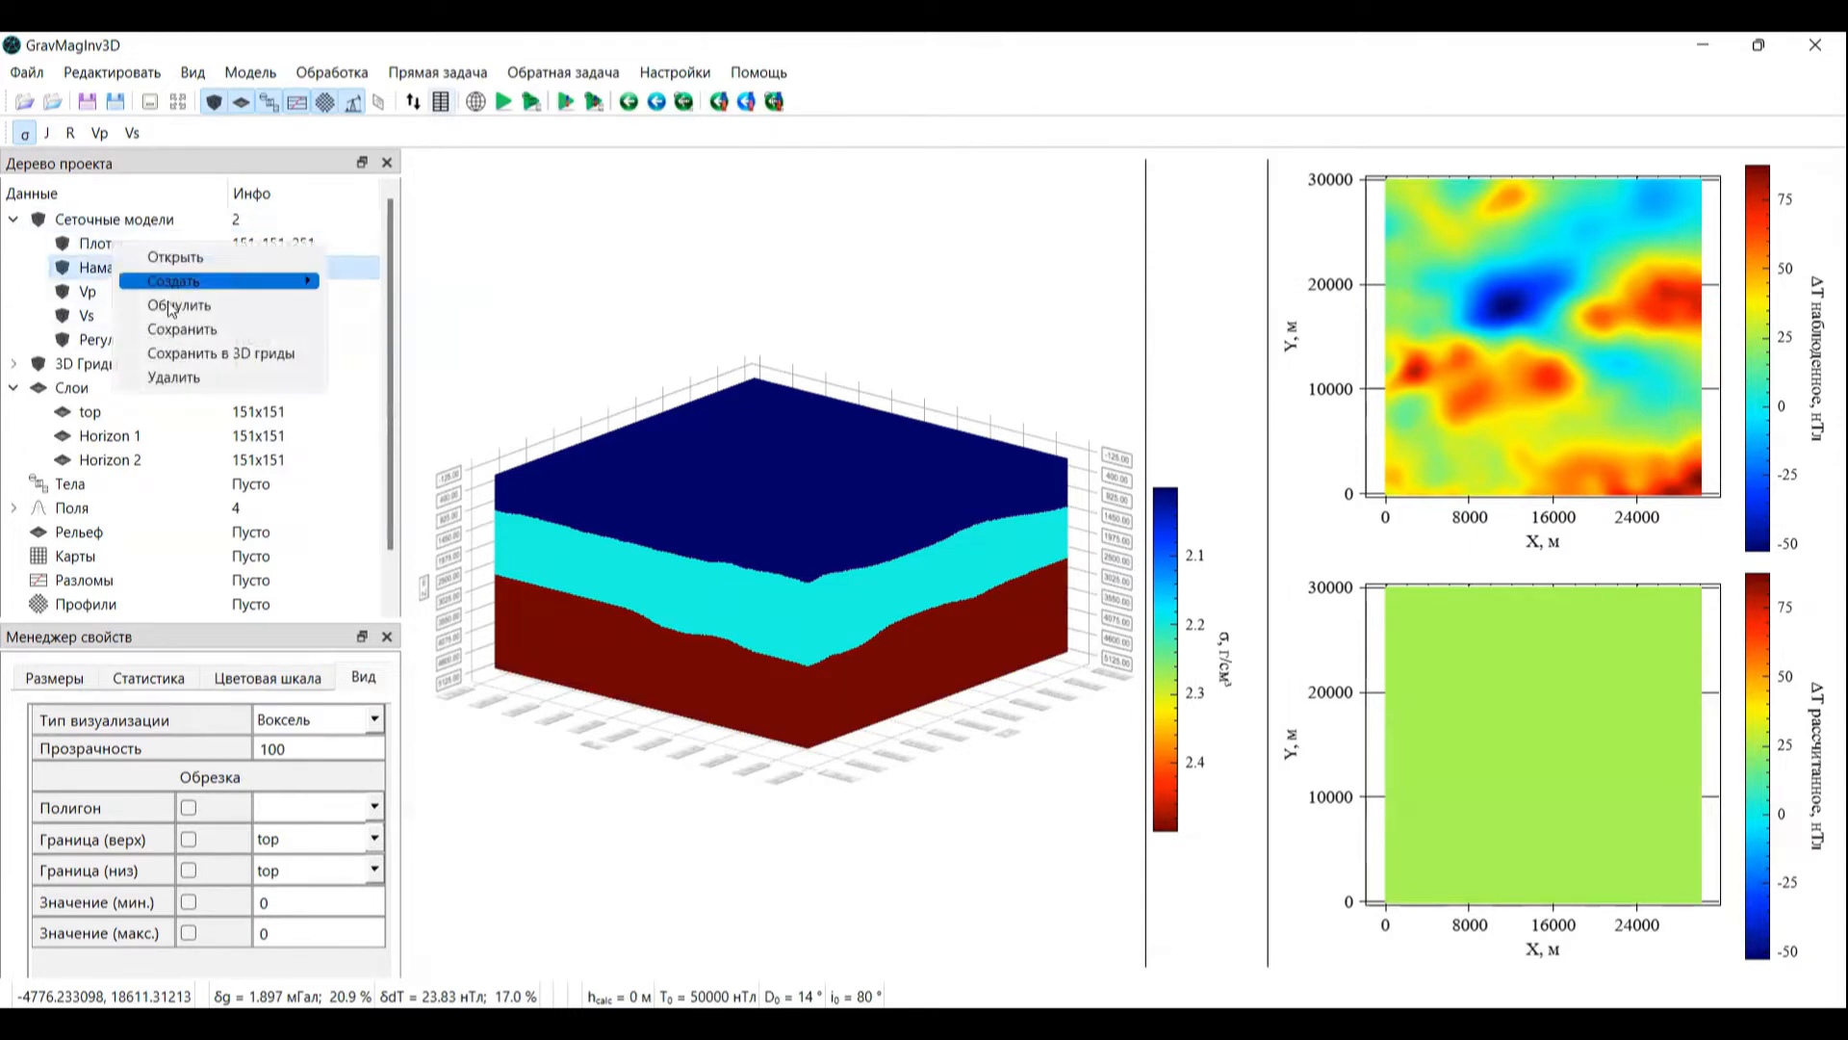
click(289, 353)
click(12, 364)
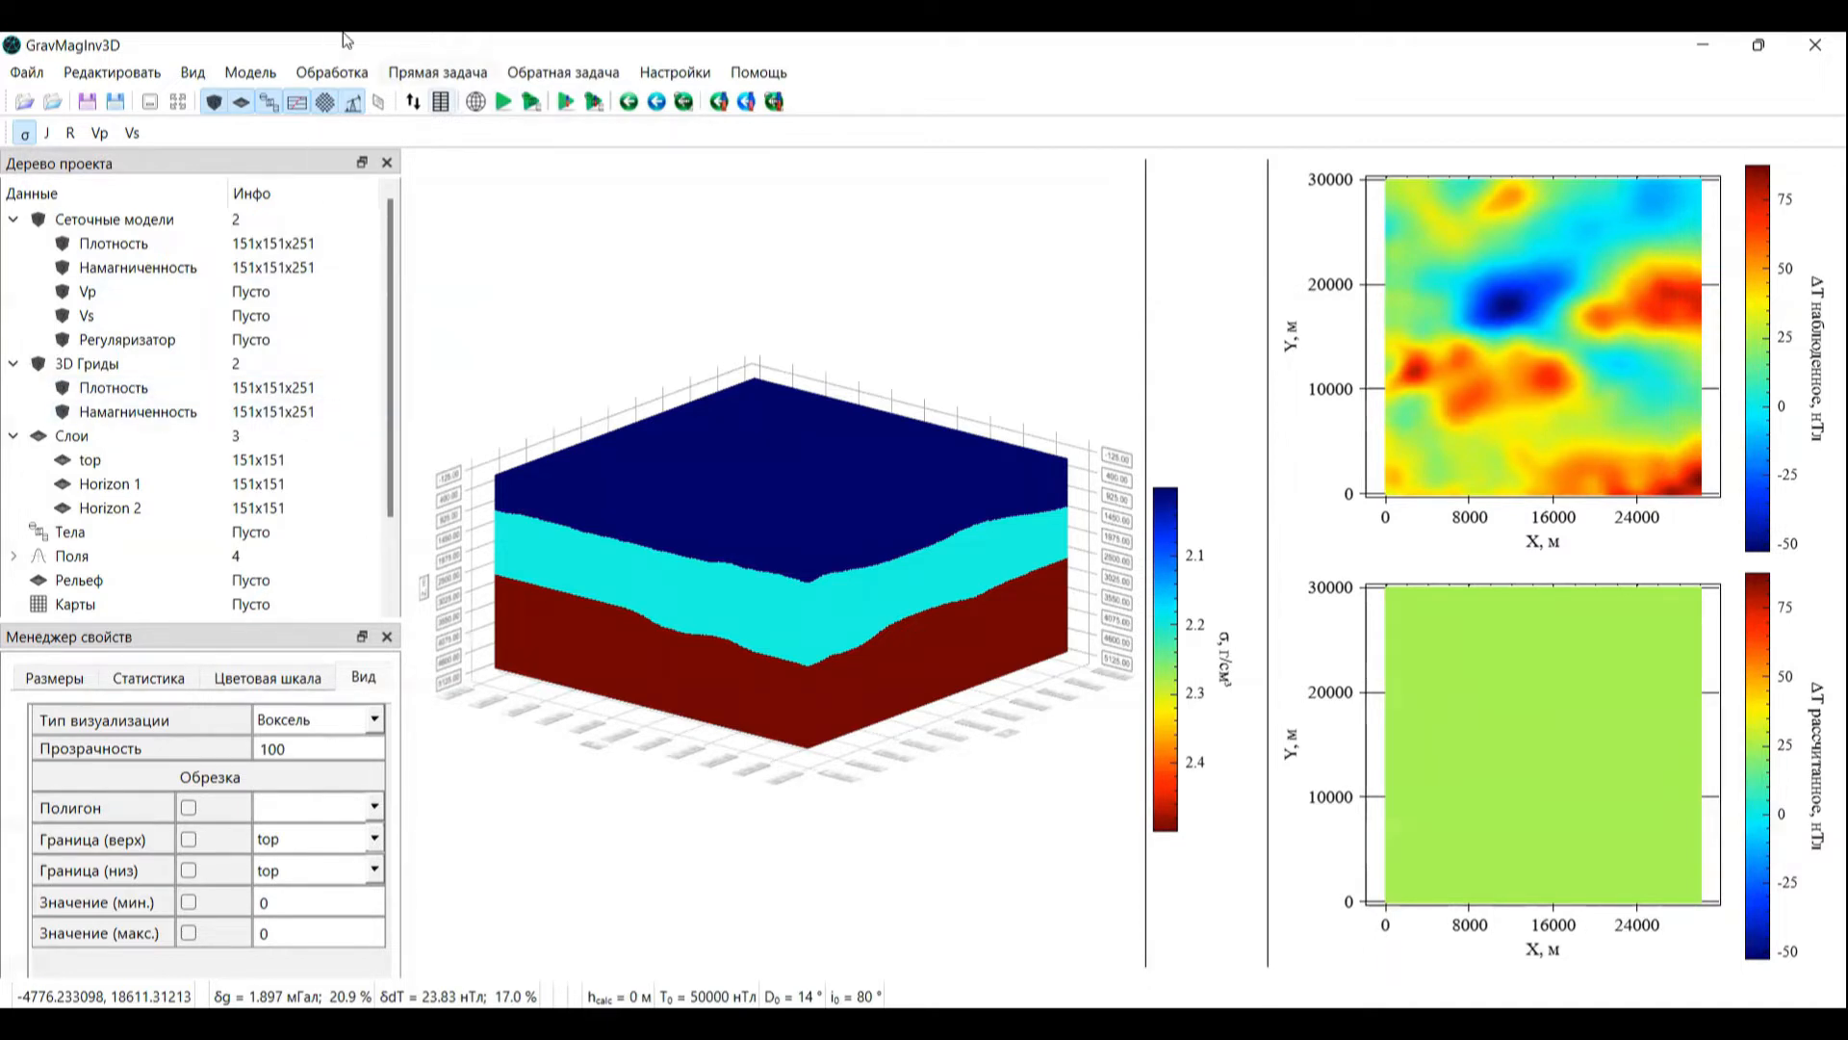
Step: Level the calculated fields by a constant shift (Постоянный сдвиг) of dg 1 mGal and dT 10 nT, and show calculated Δg on the lower map
click(430, 73)
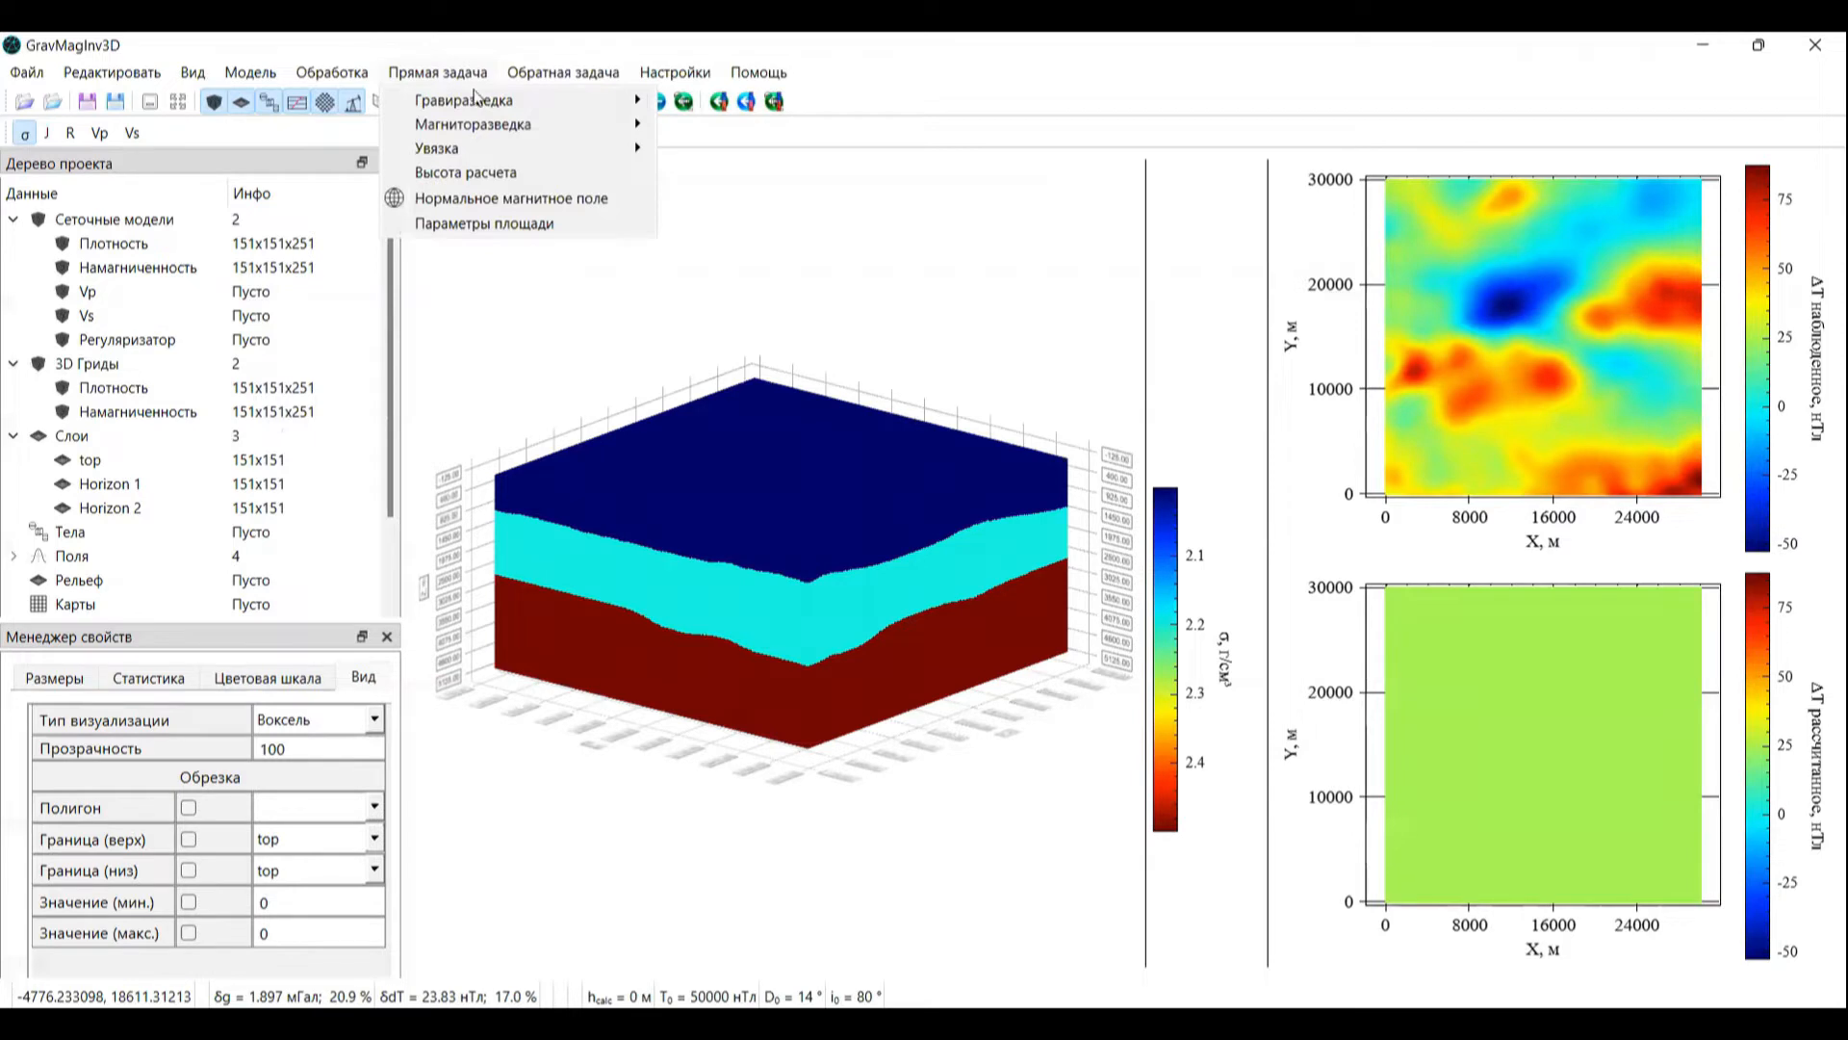
mouse_move(612, 102)
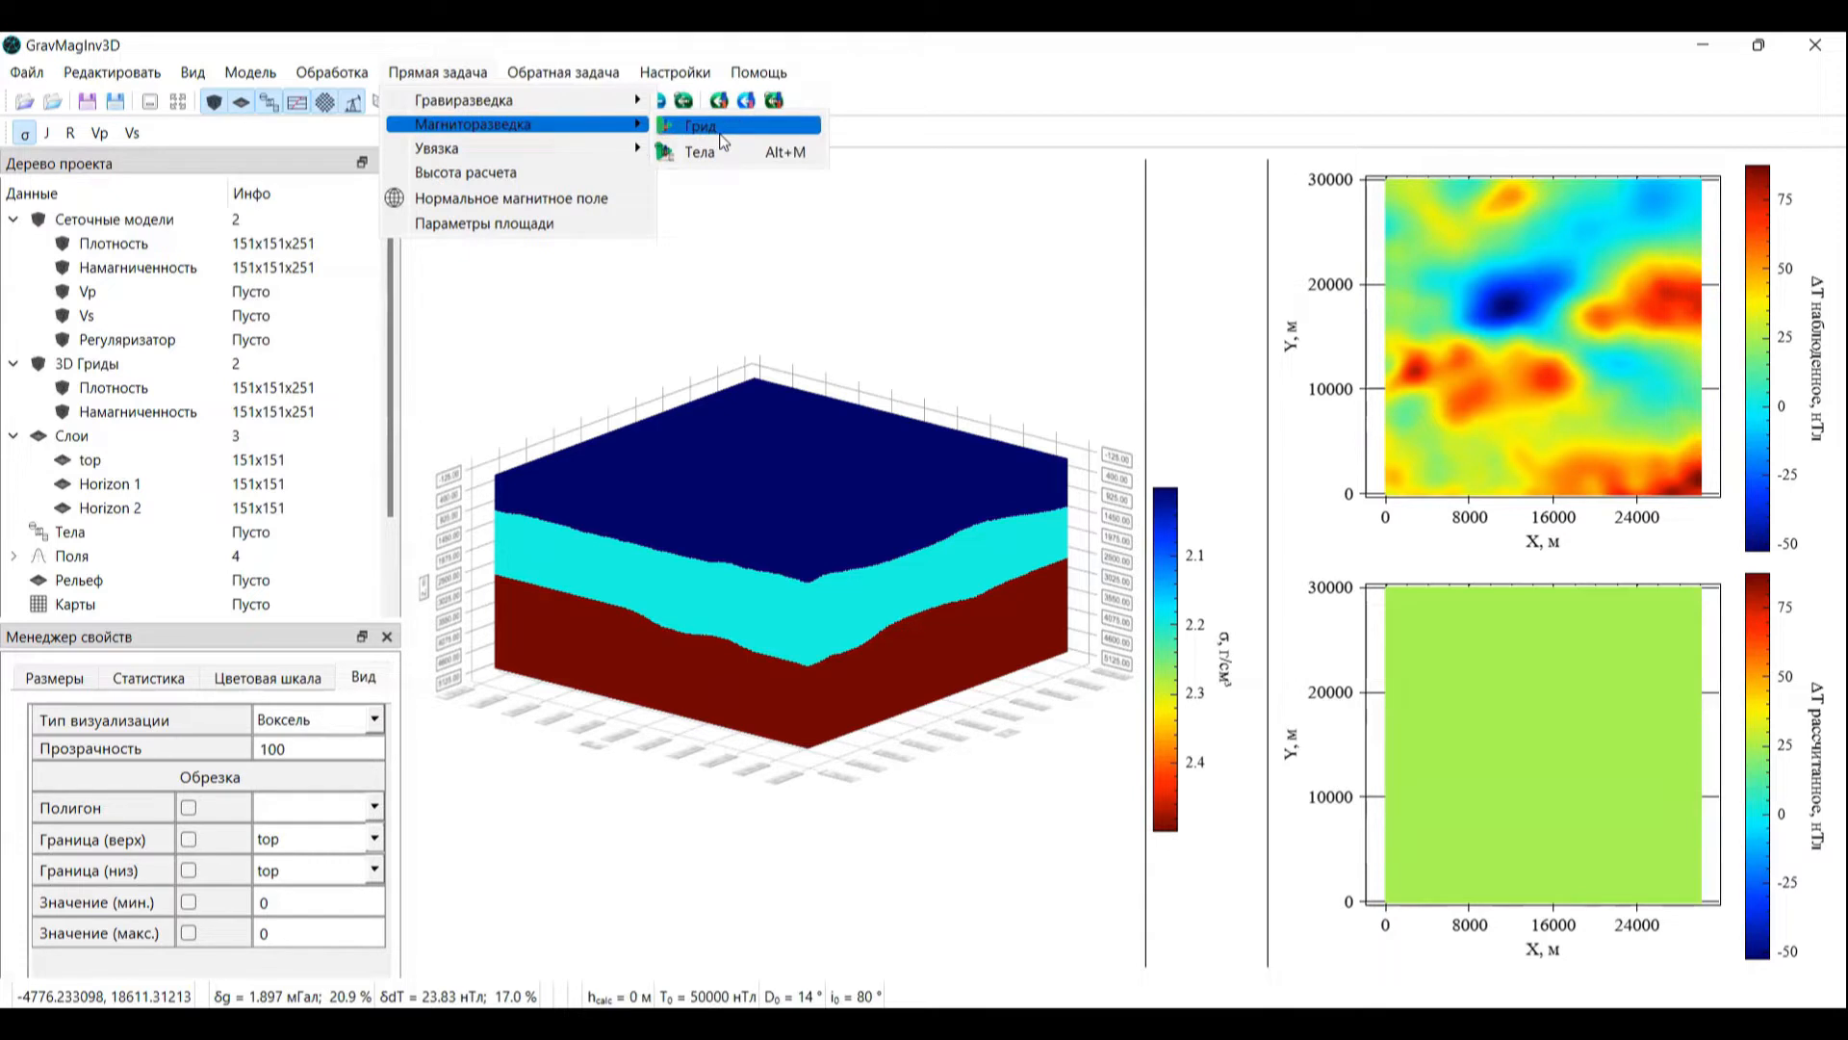
mouse_move(546, 154)
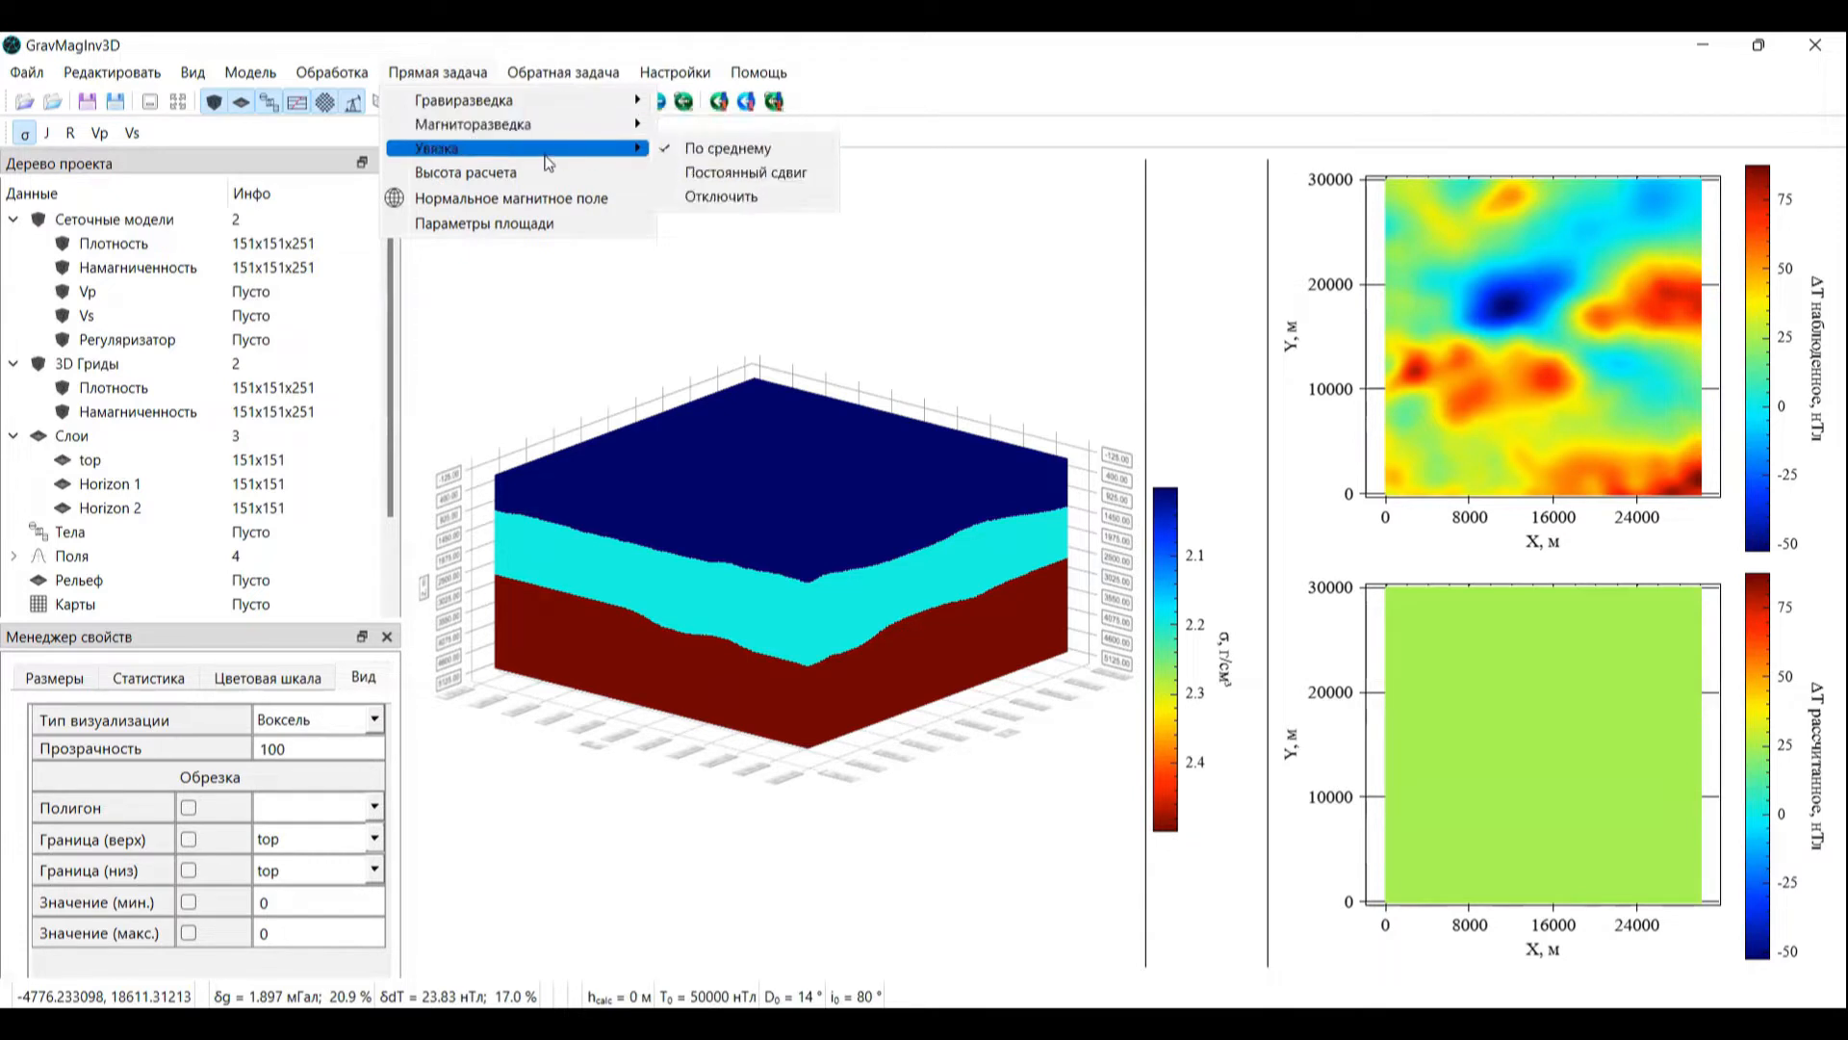
click(759, 178)
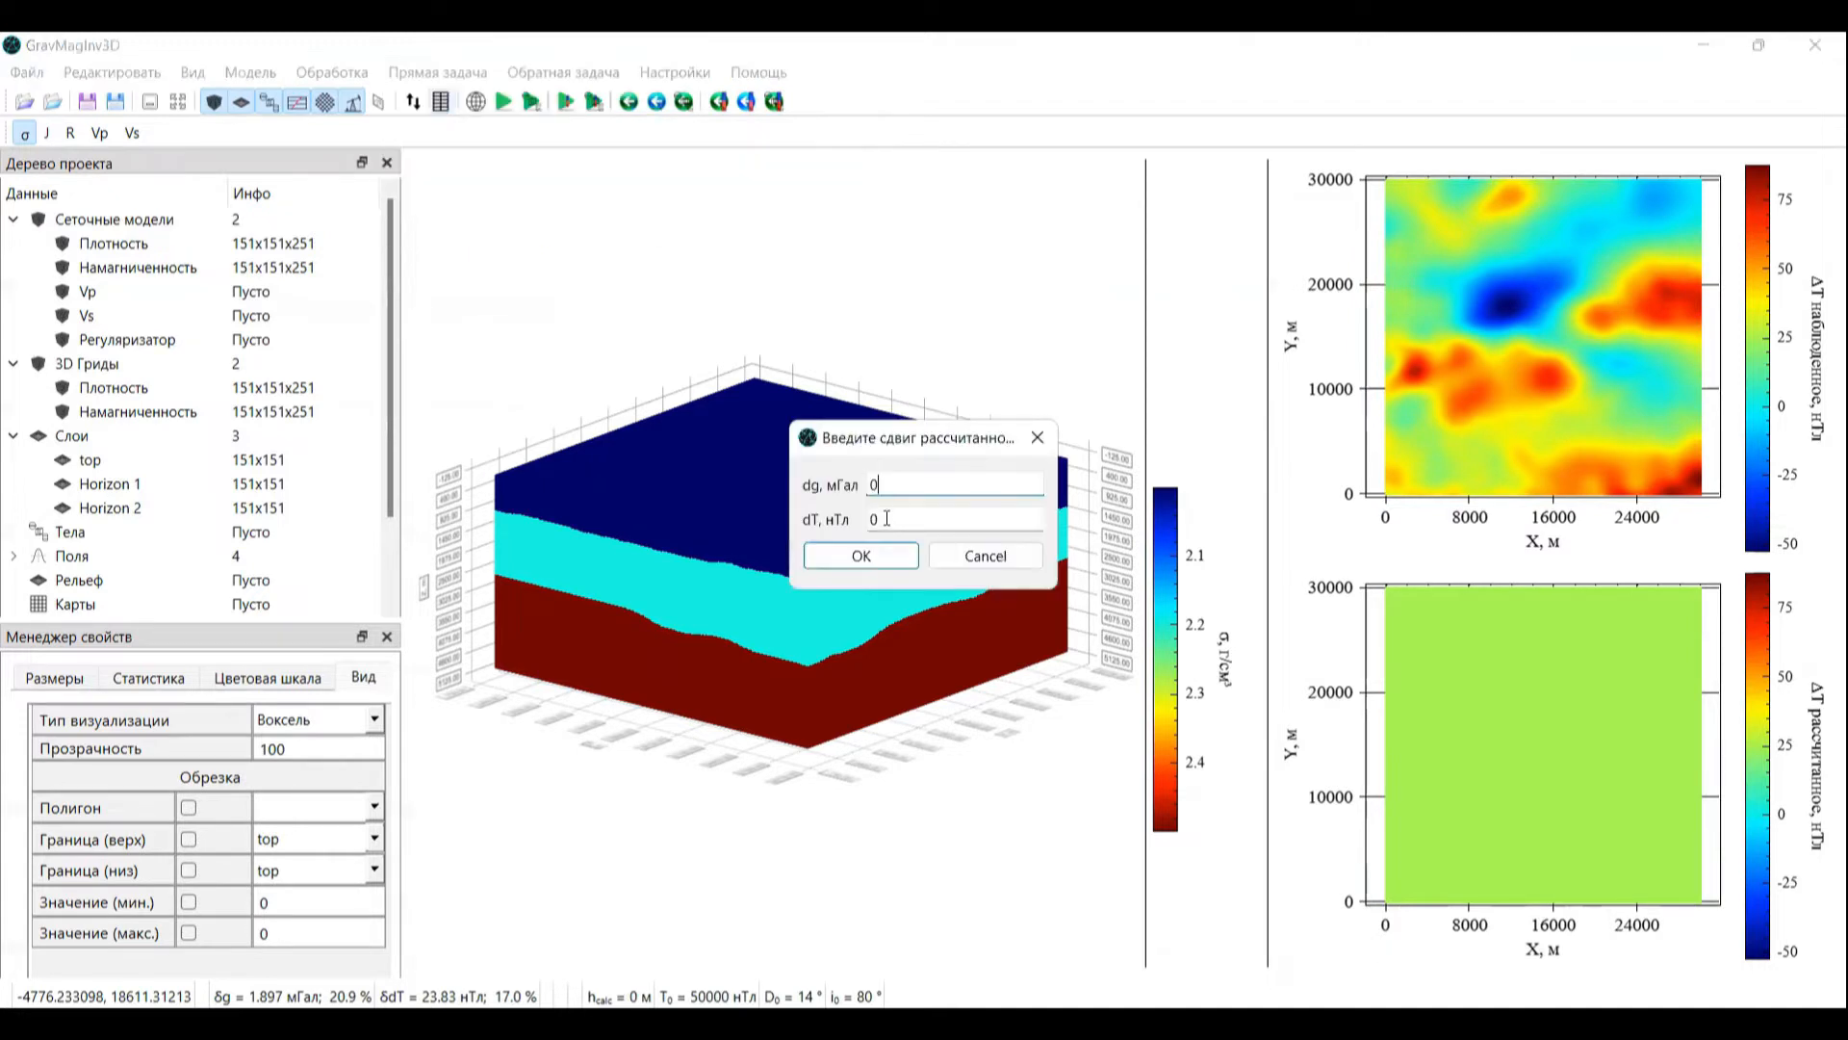
text(1)
key(Tab)
text(10)
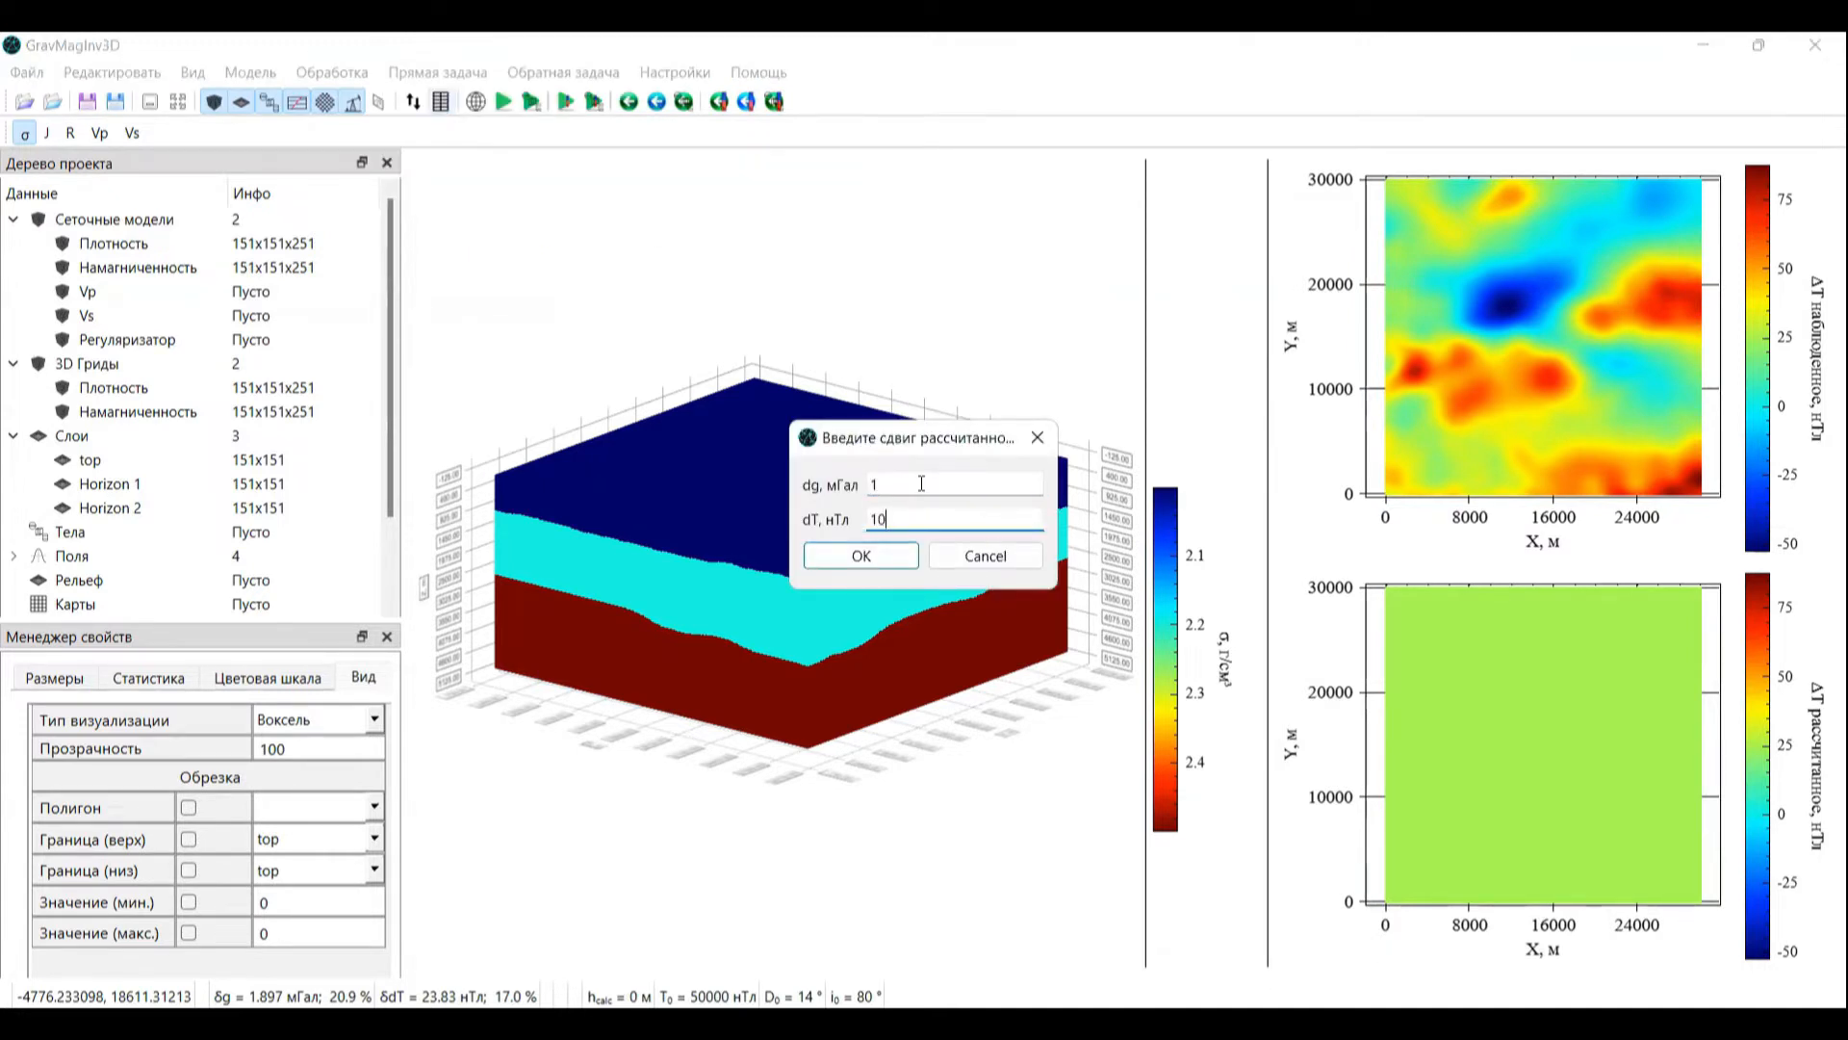
click(874, 562)
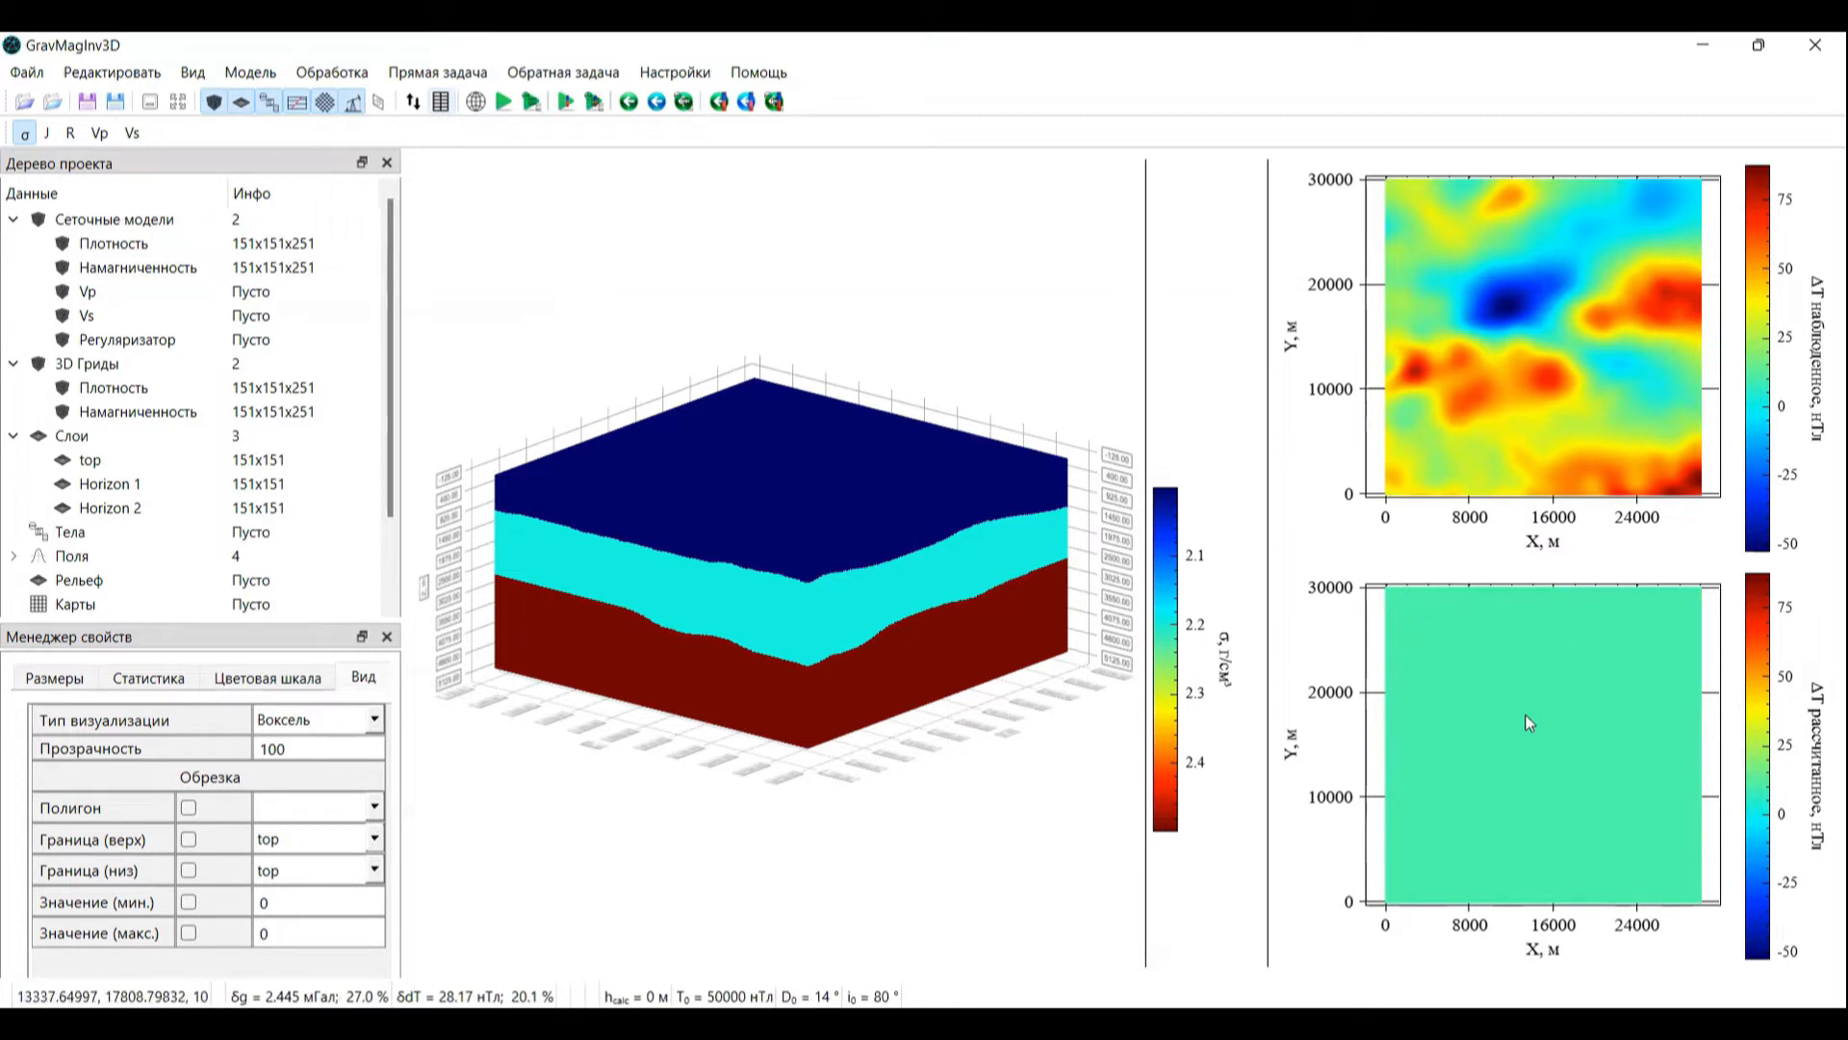
right_click(1465, 693)
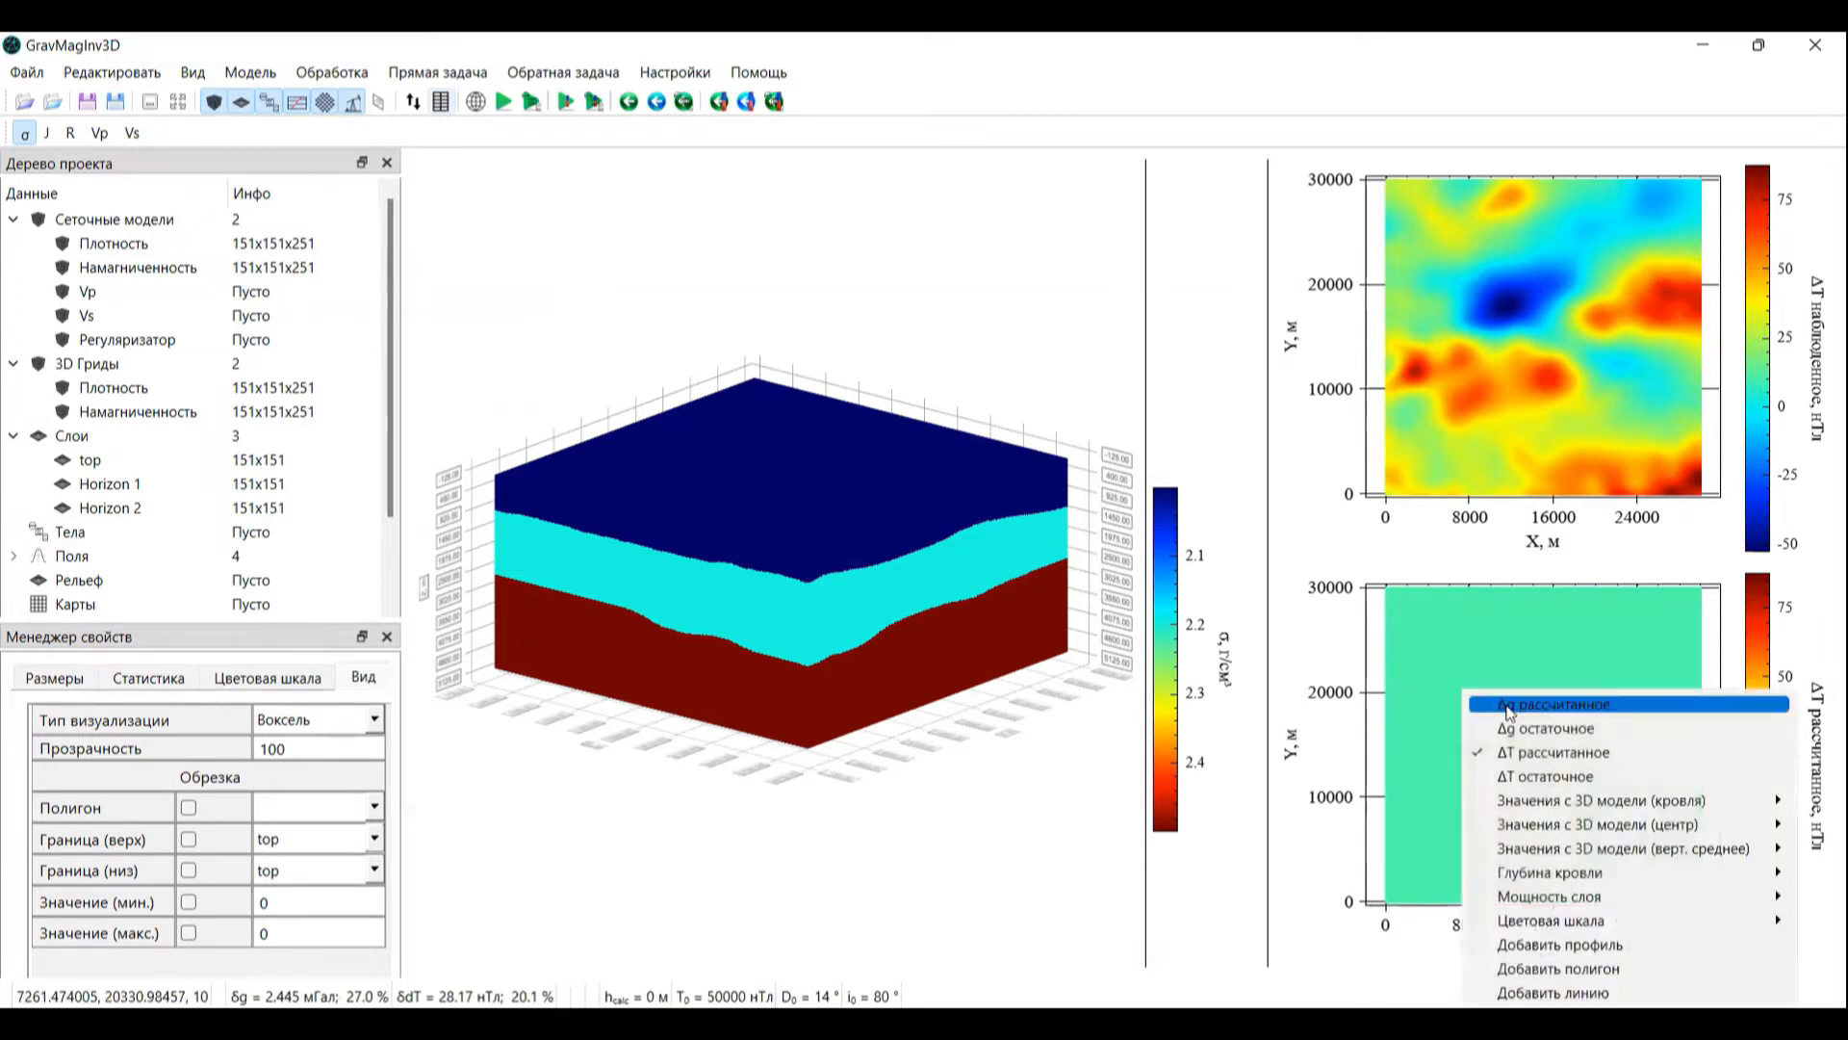
click(1510, 707)
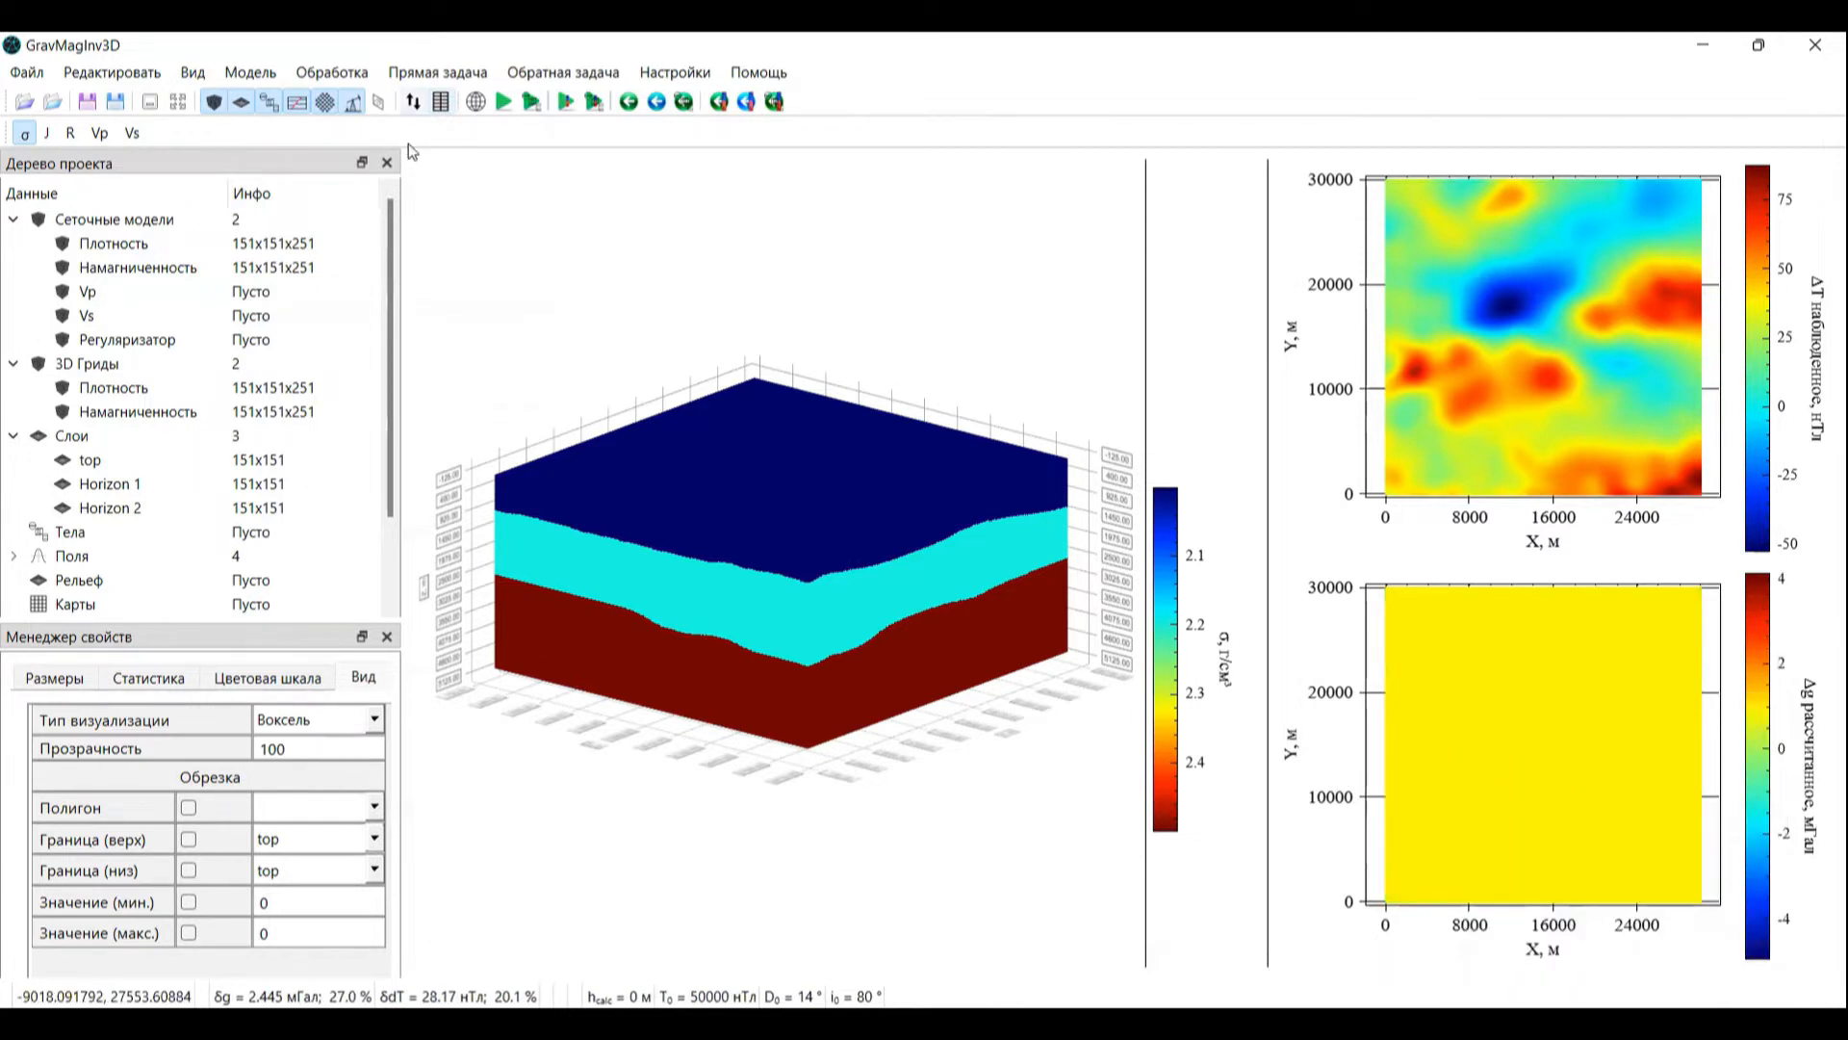
Step: Switch off the levelling (Увязка) of the calculated fields, then set it to the mean (По среднему)
click(438, 72)
mouse_move(469, 170)
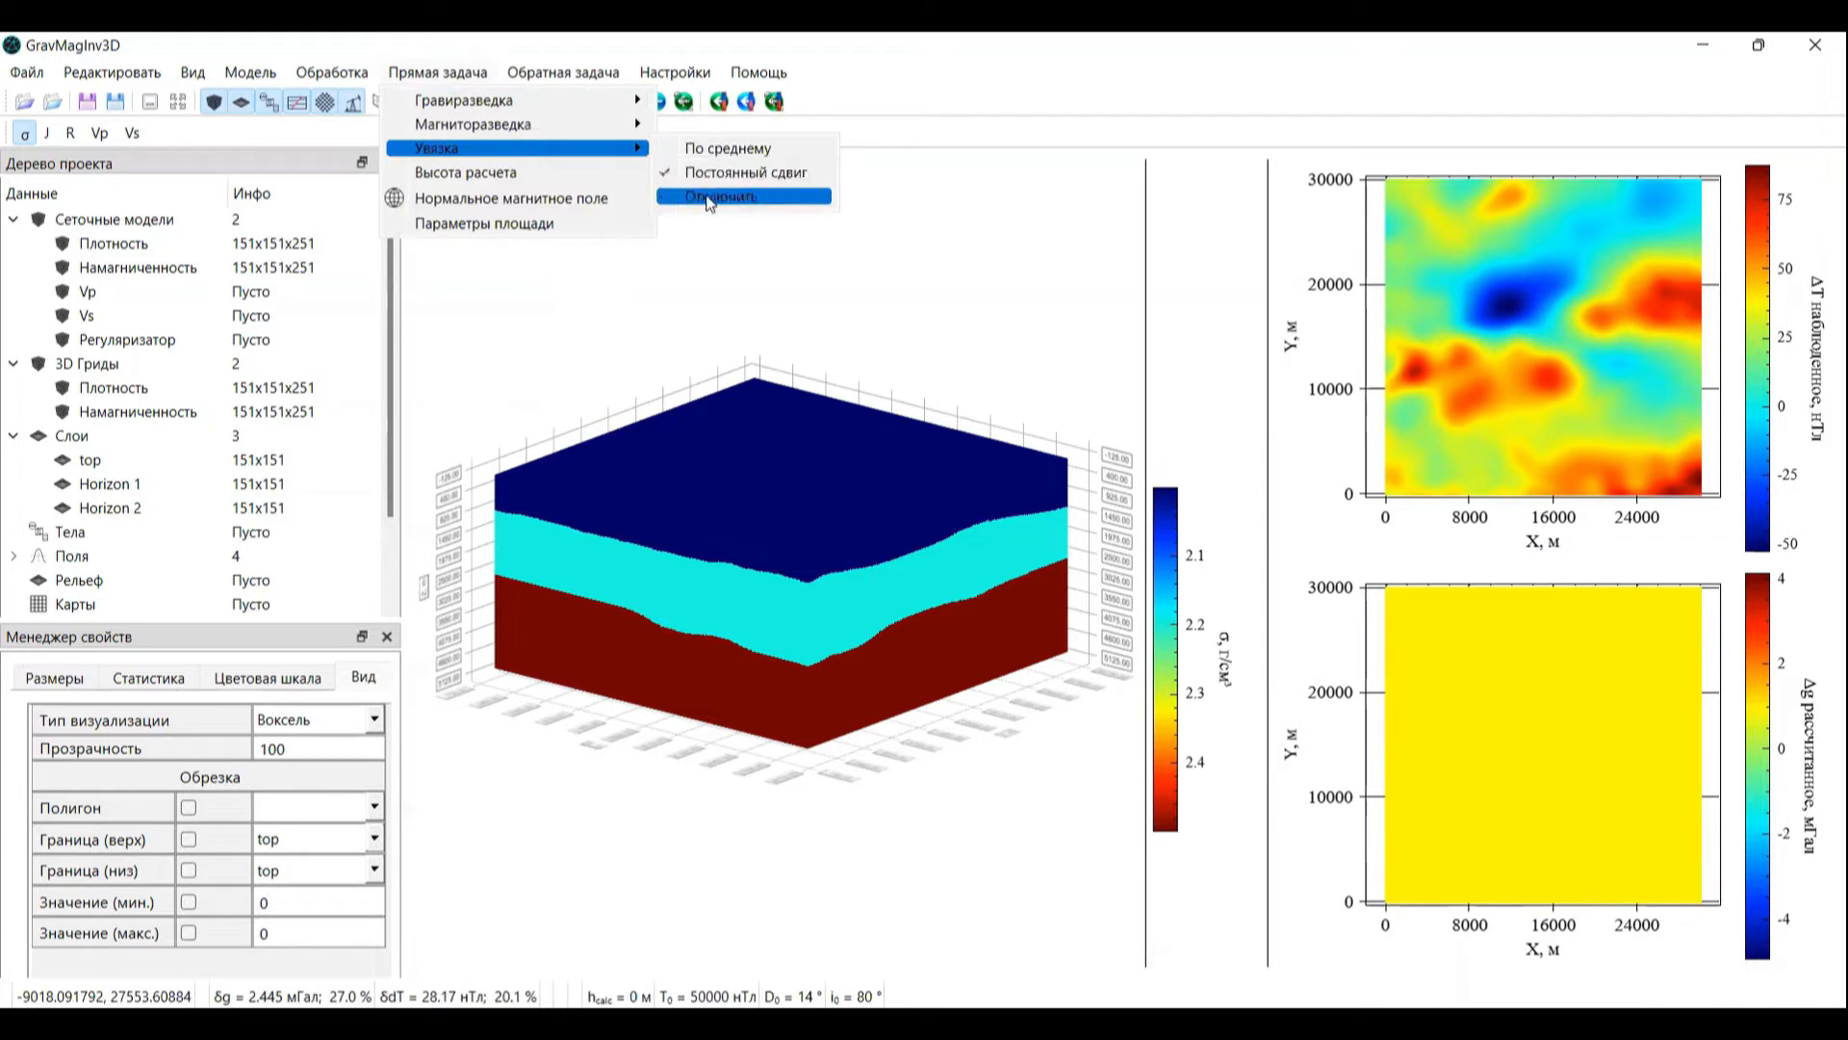
click(709, 198)
click(438, 72)
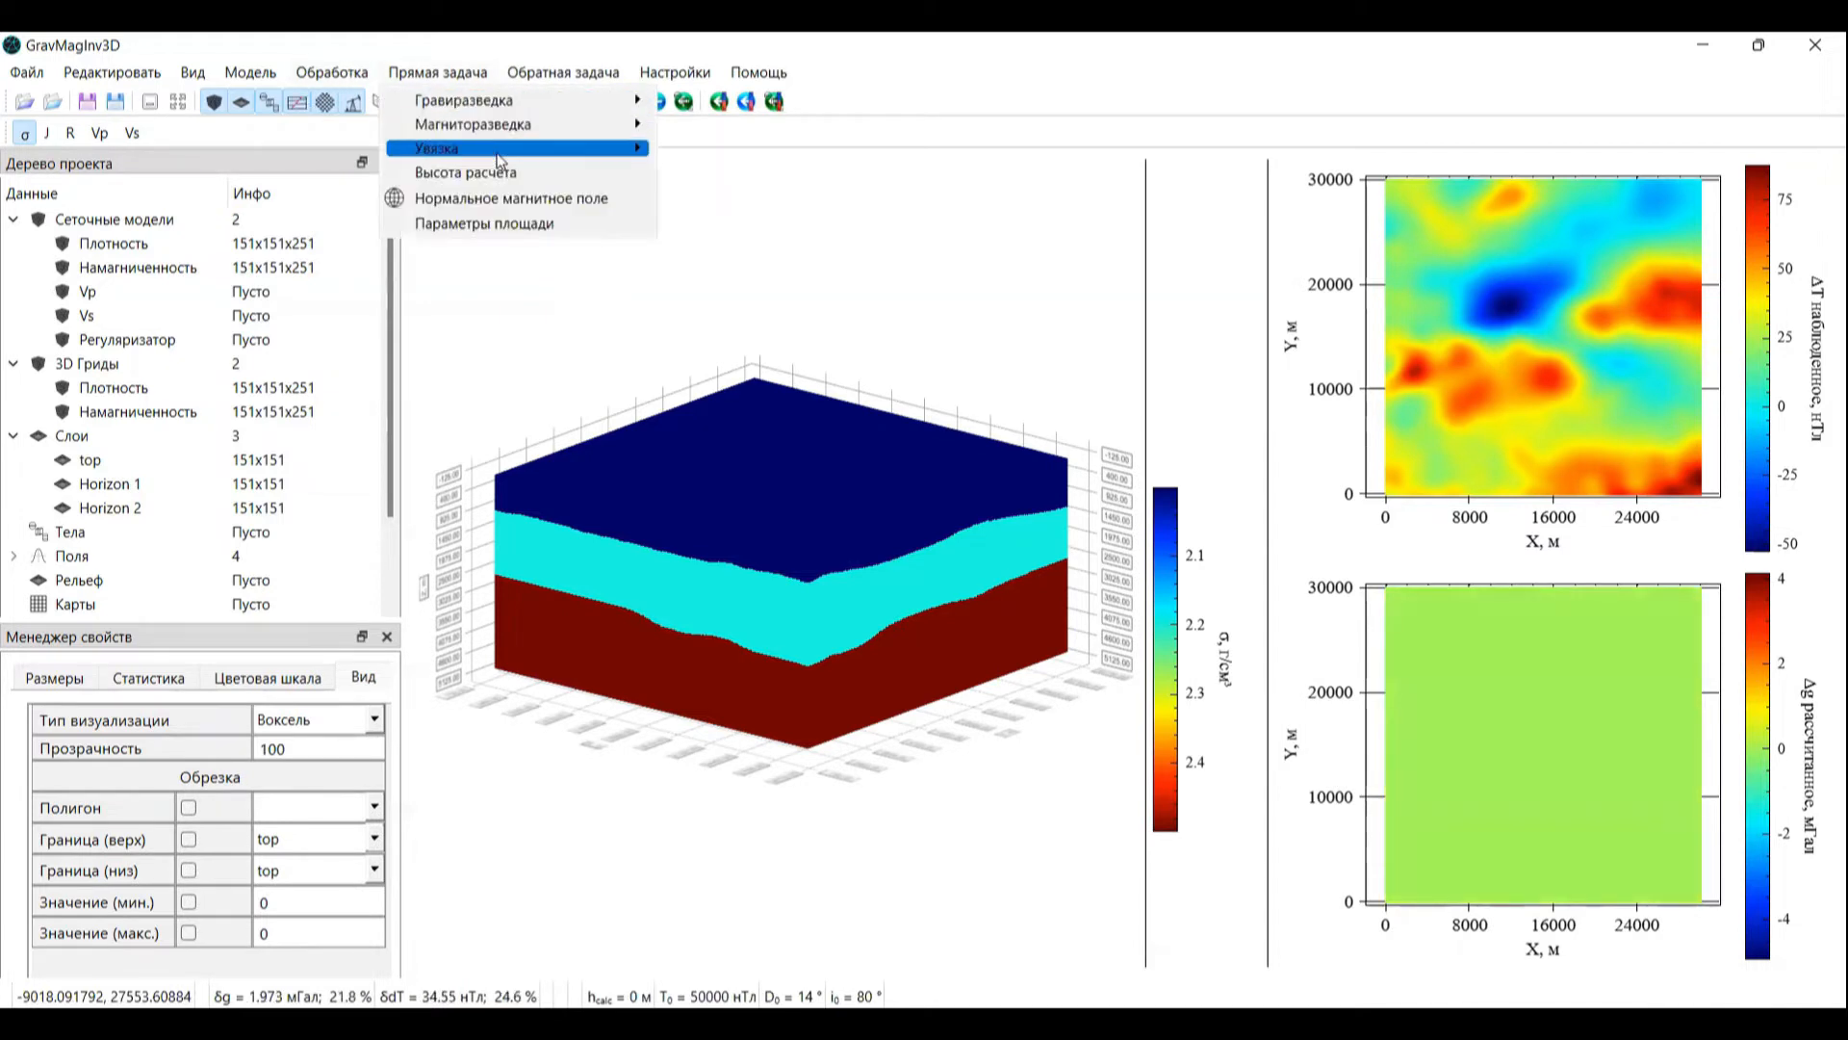
mouse_move(500, 148)
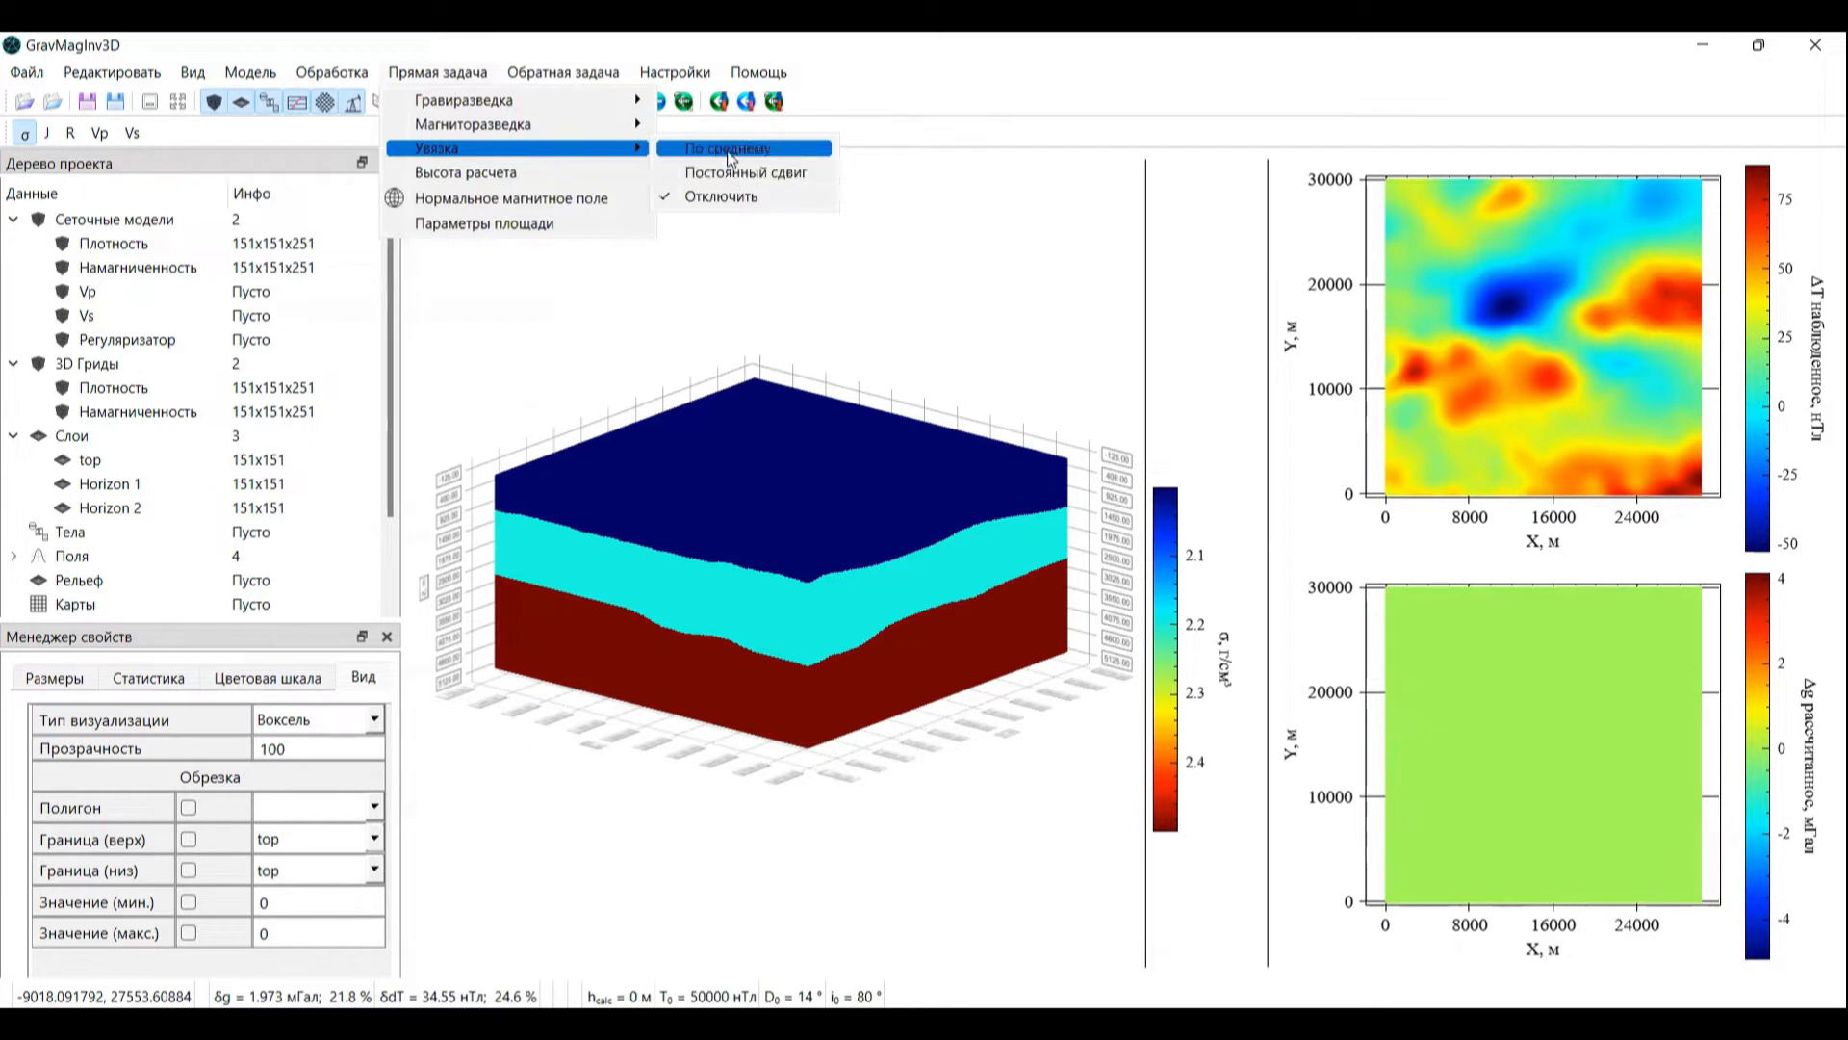
click(731, 149)
Step: Calculate the forward gravity and magnetic fields of the grid model and show calculated ΔT on the lower map
click(438, 73)
mouse_move(487, 154)
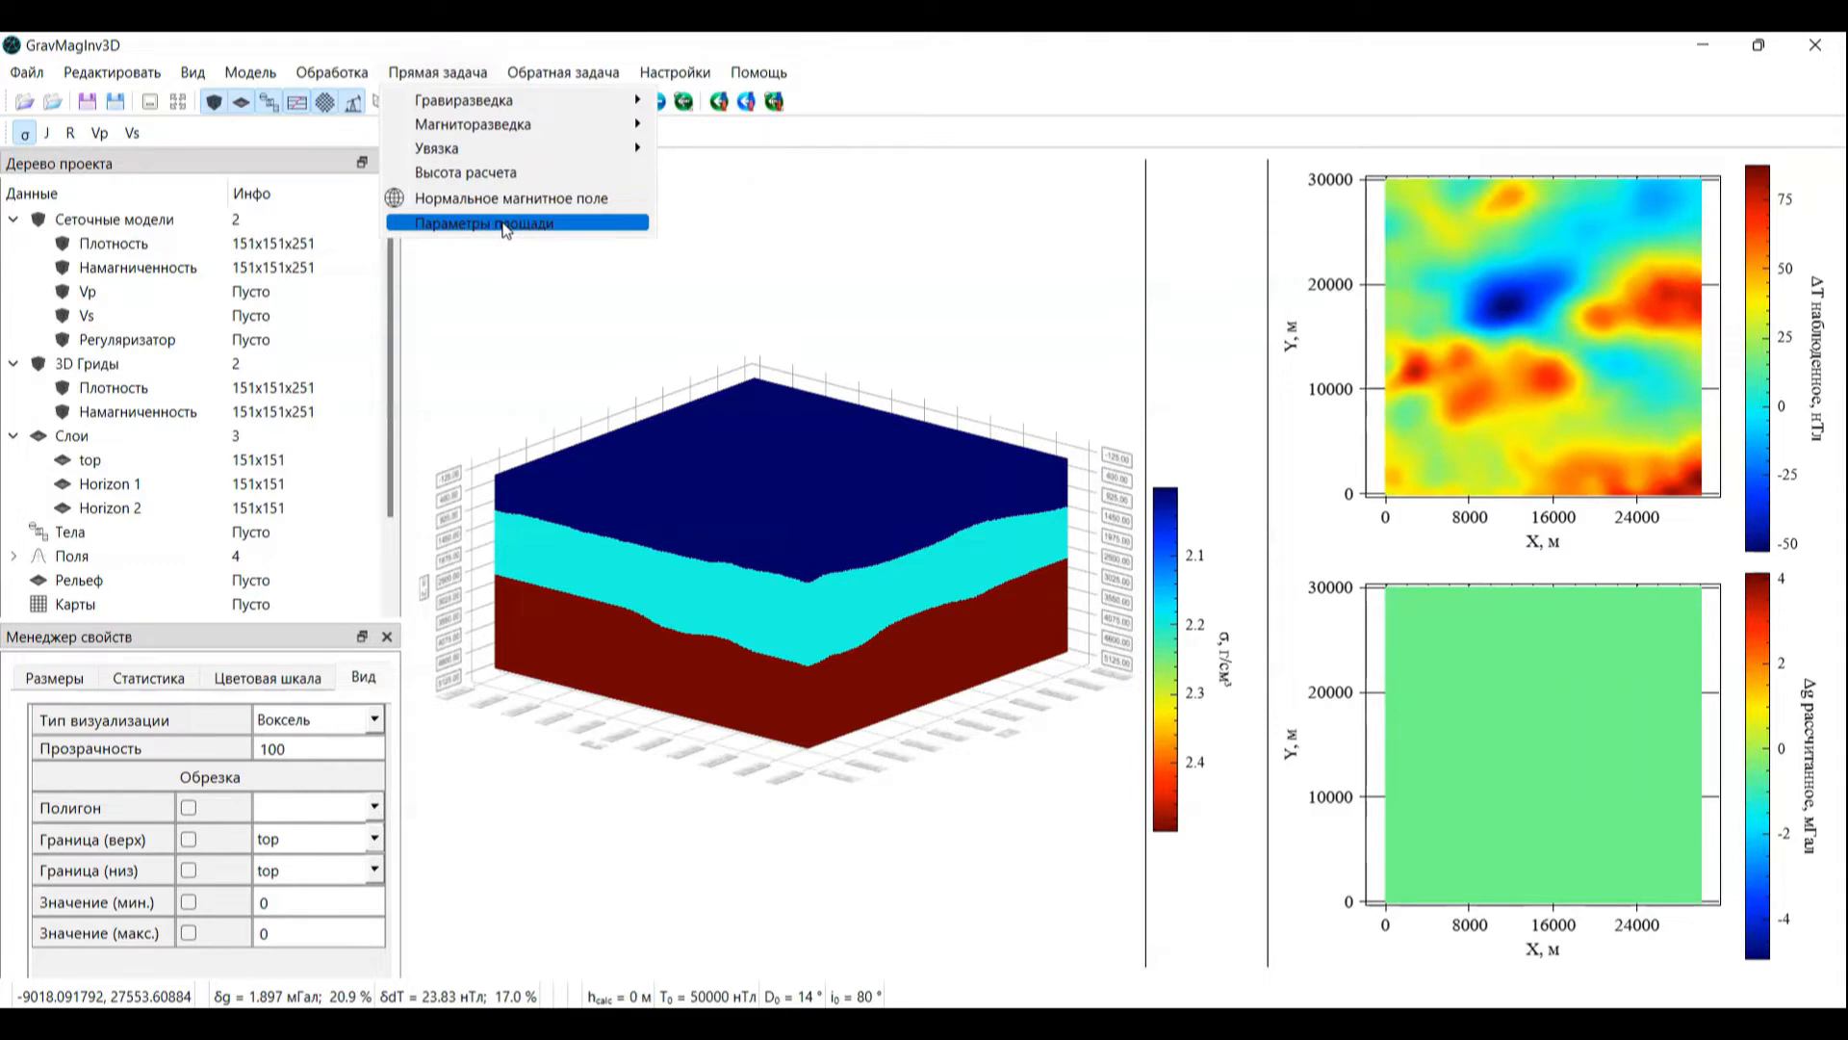
click(538, 294)
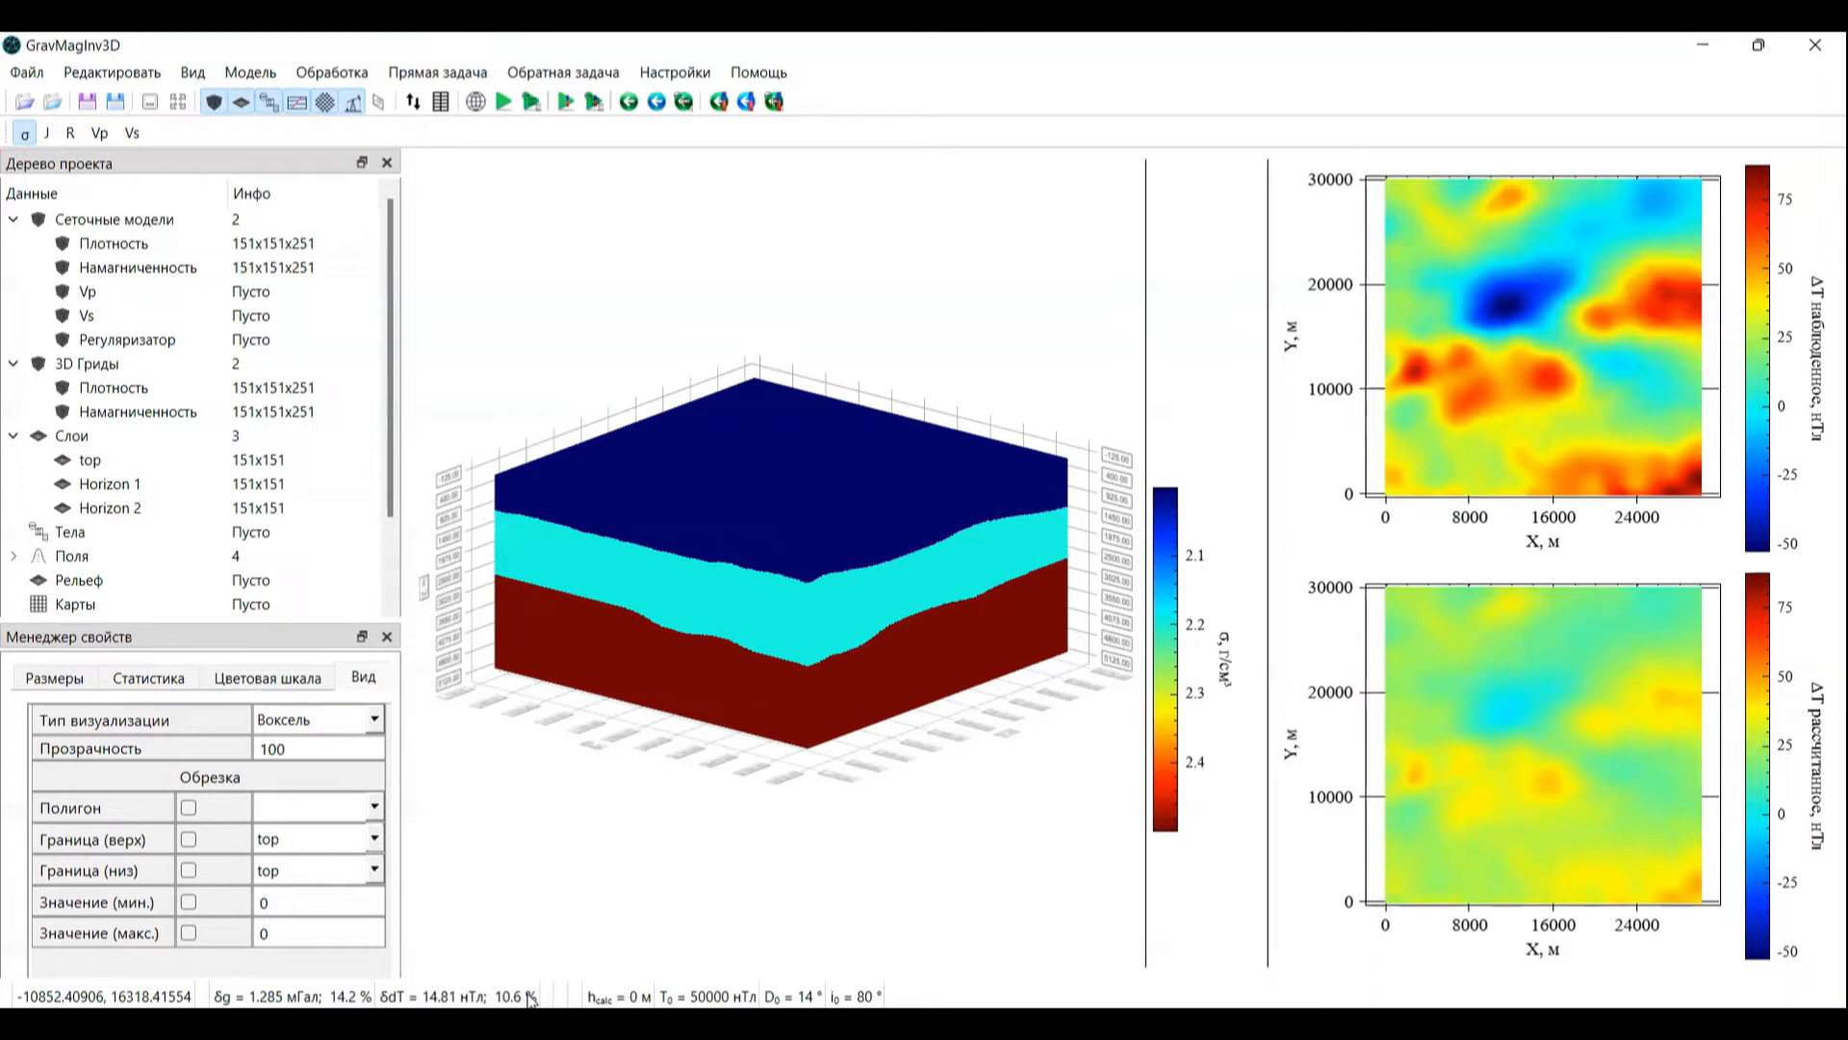
drag(799, 523, 840, 552)
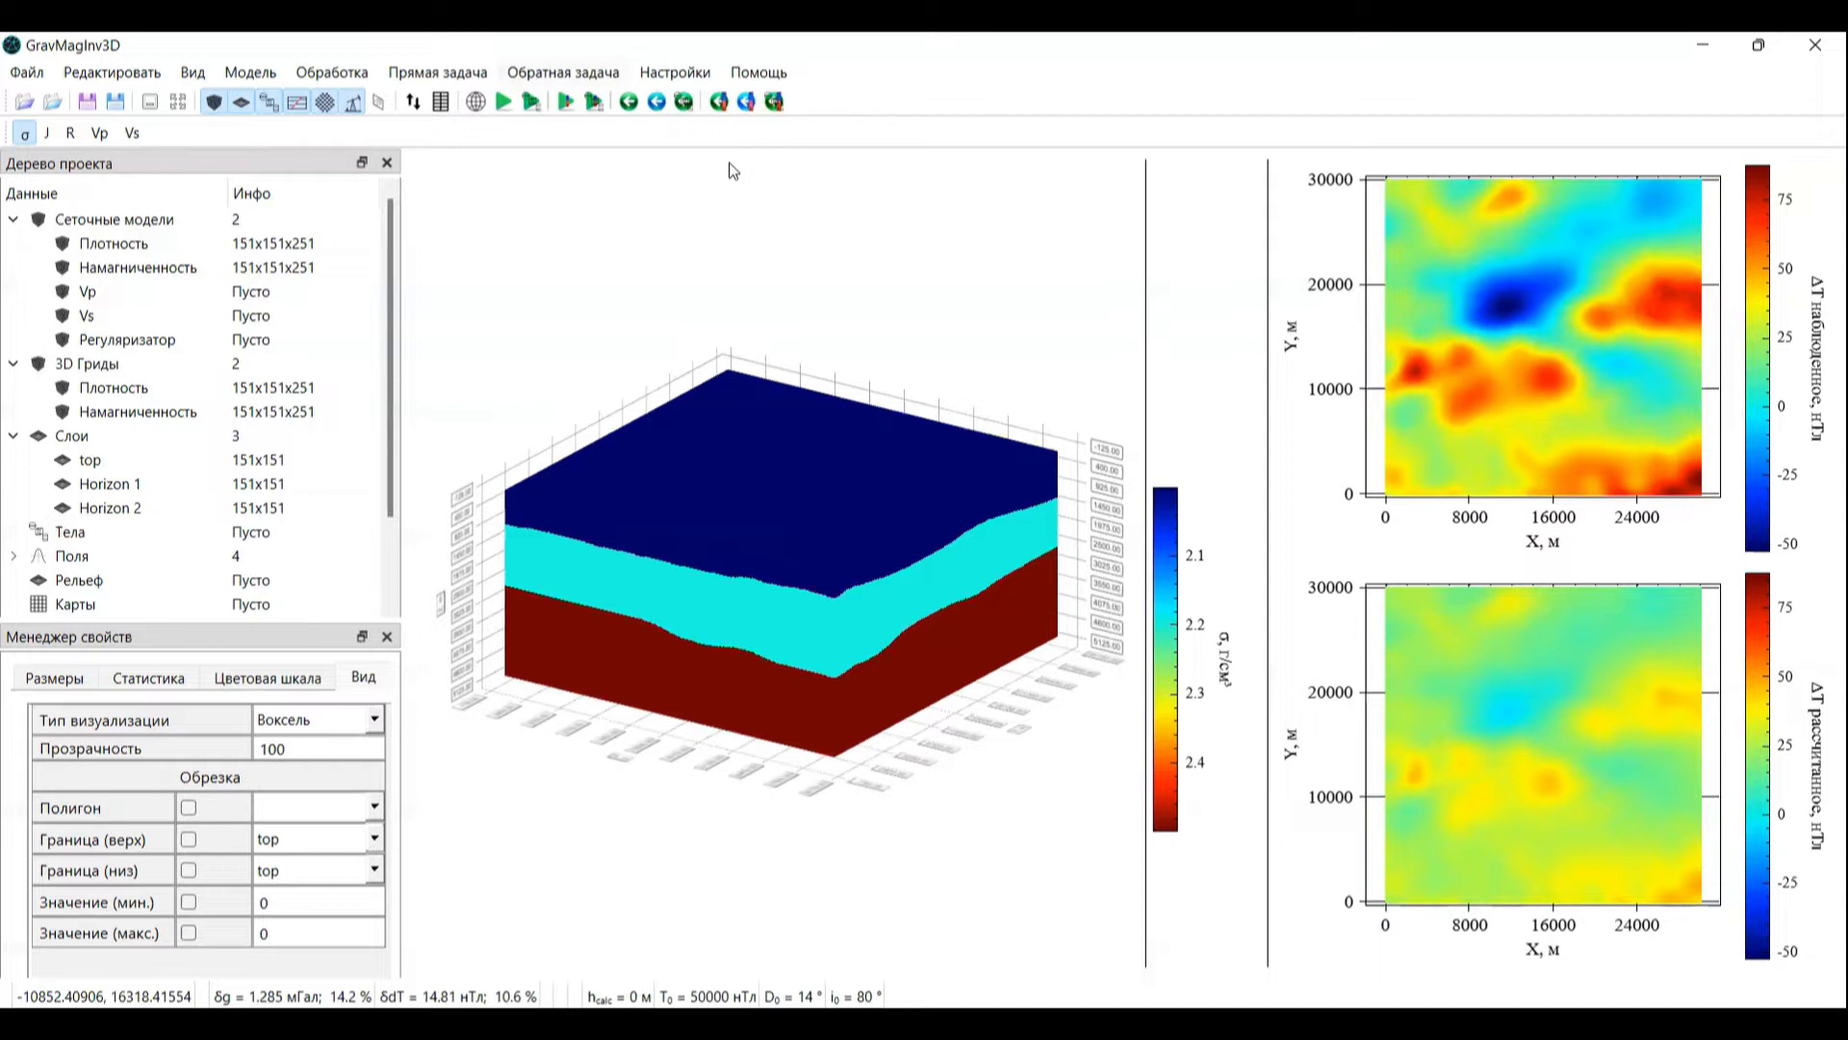
Step: Open the gravity grid inversion parameters and choose the constant-per-layer density distribution, Константа (слои)
key(Down)
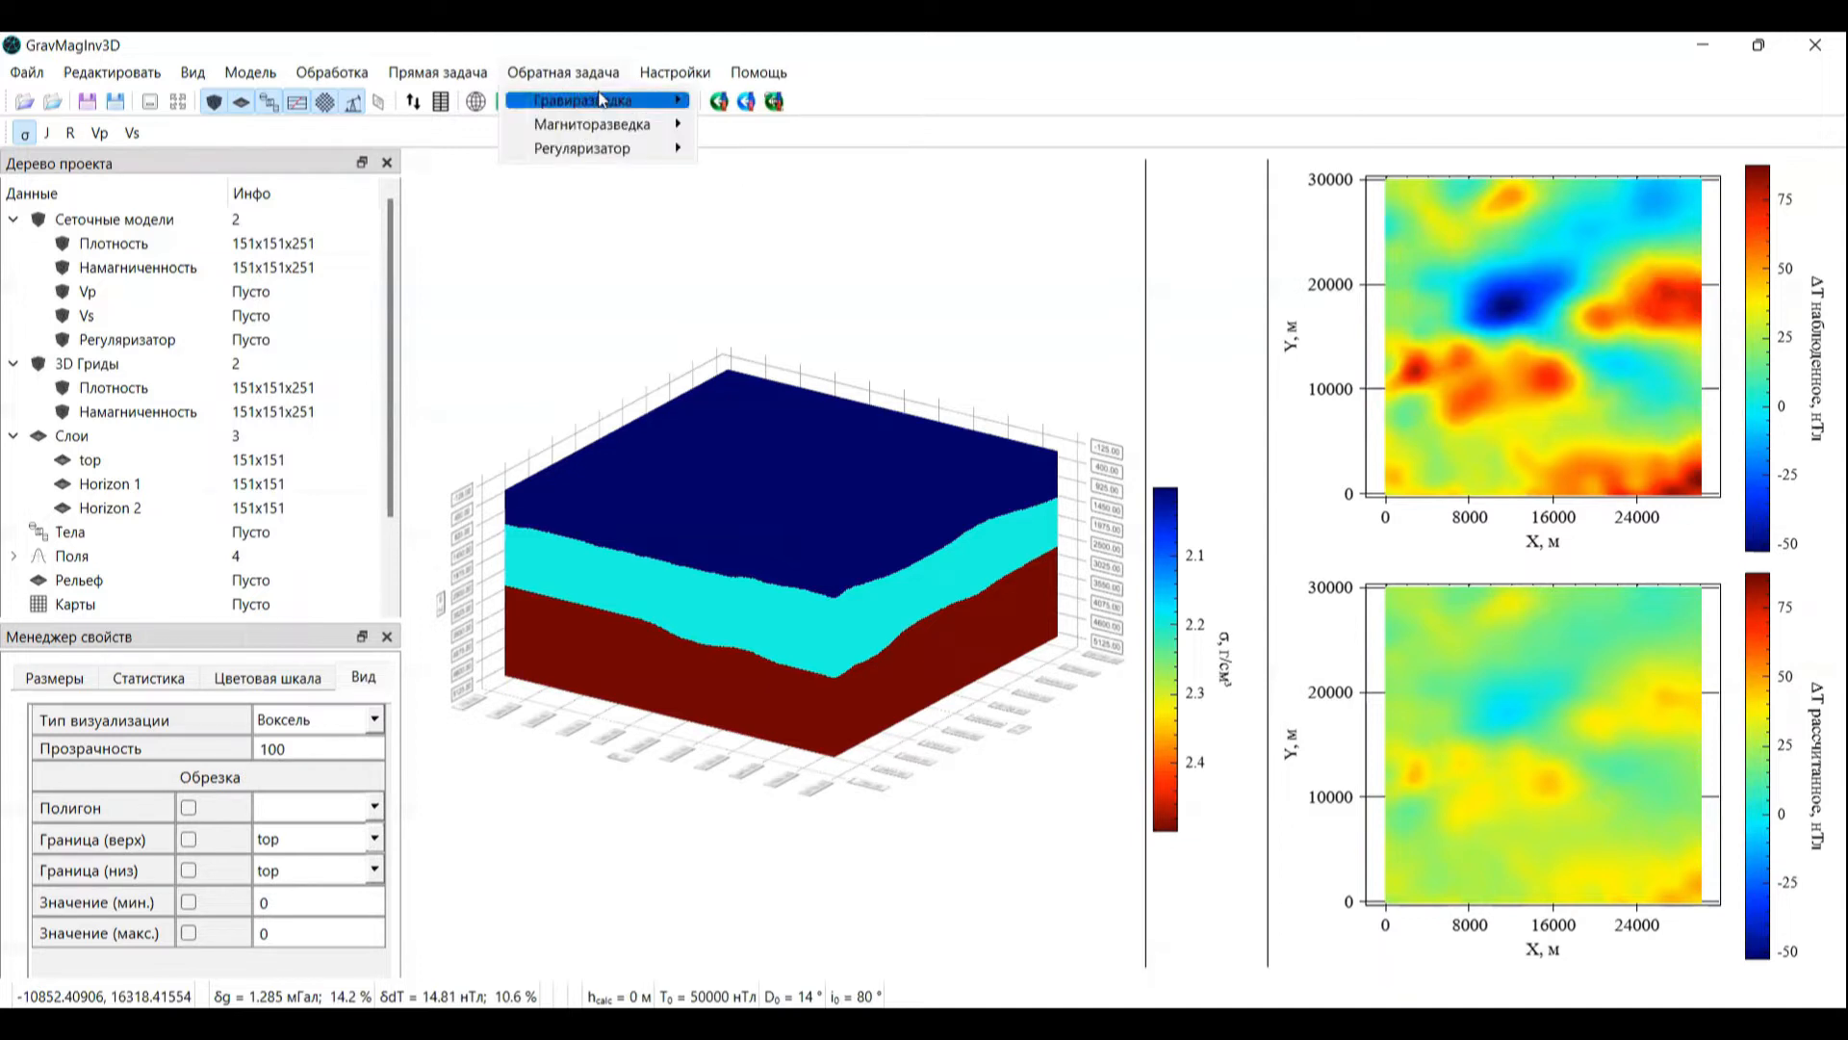
mouse_move(599, 99)
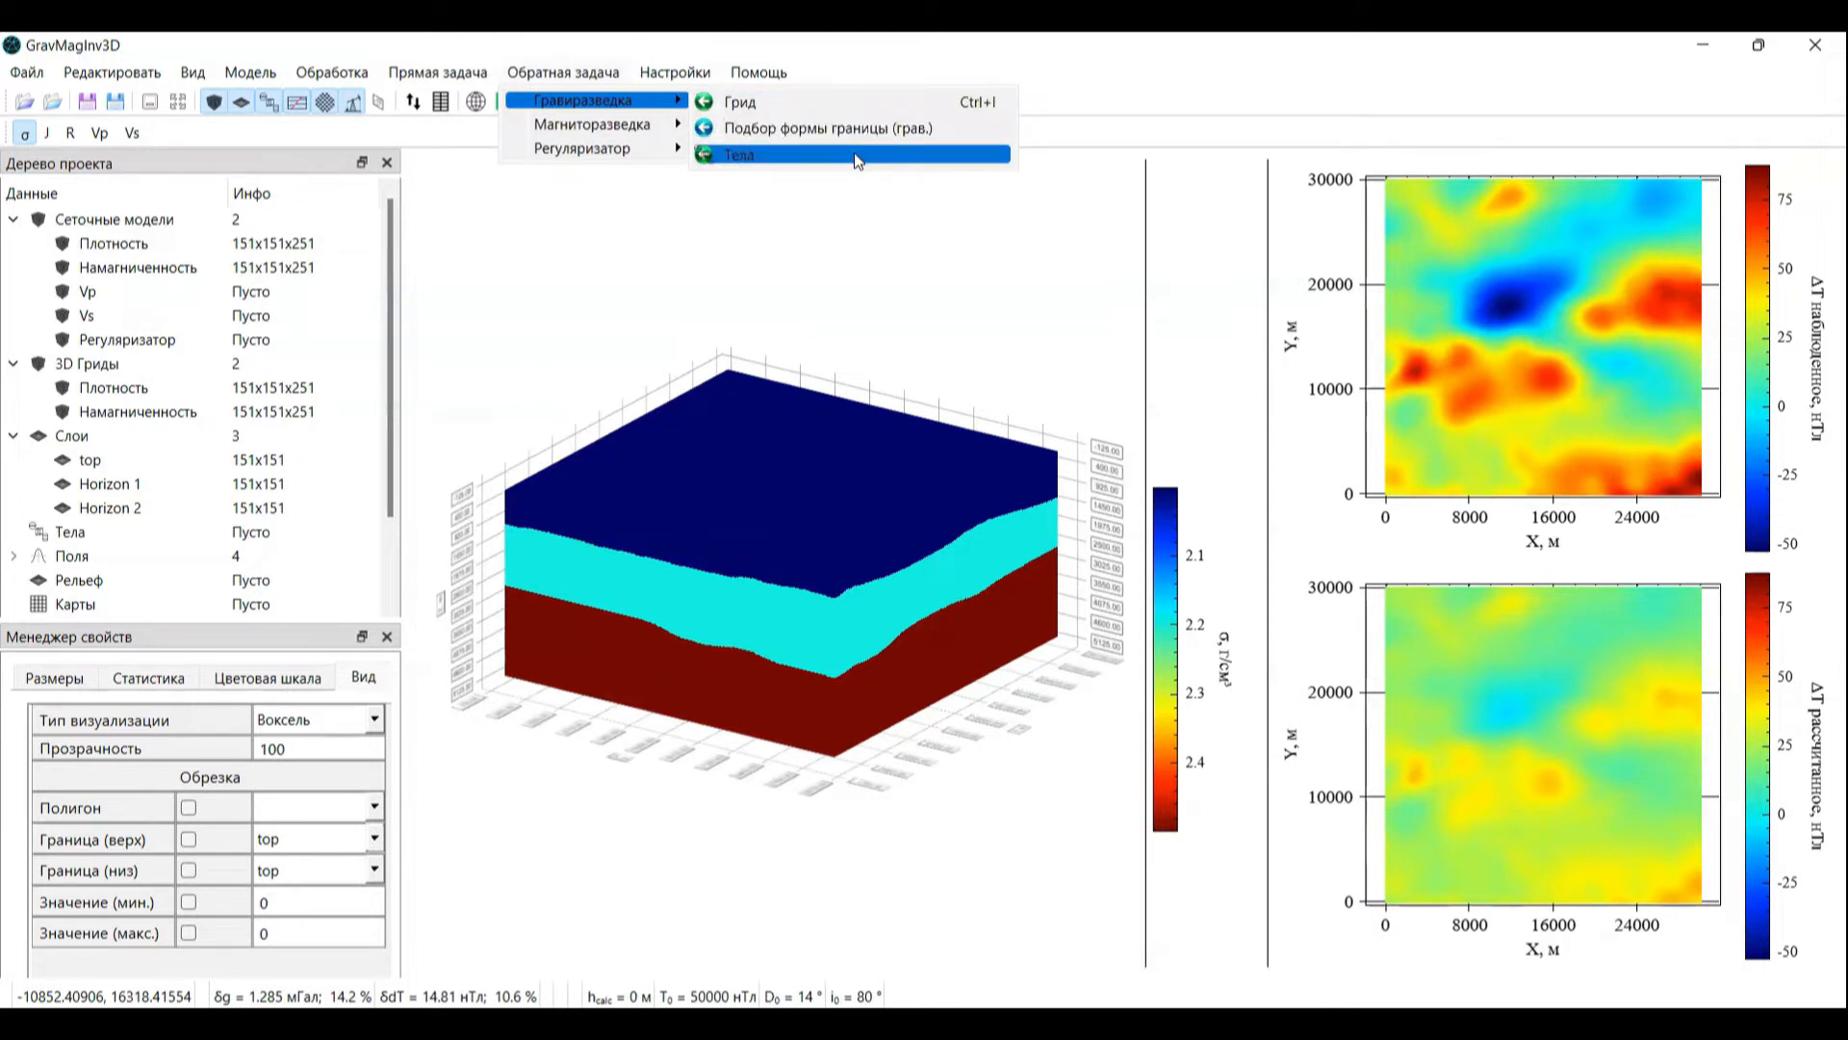
mouse_move(642, 152)
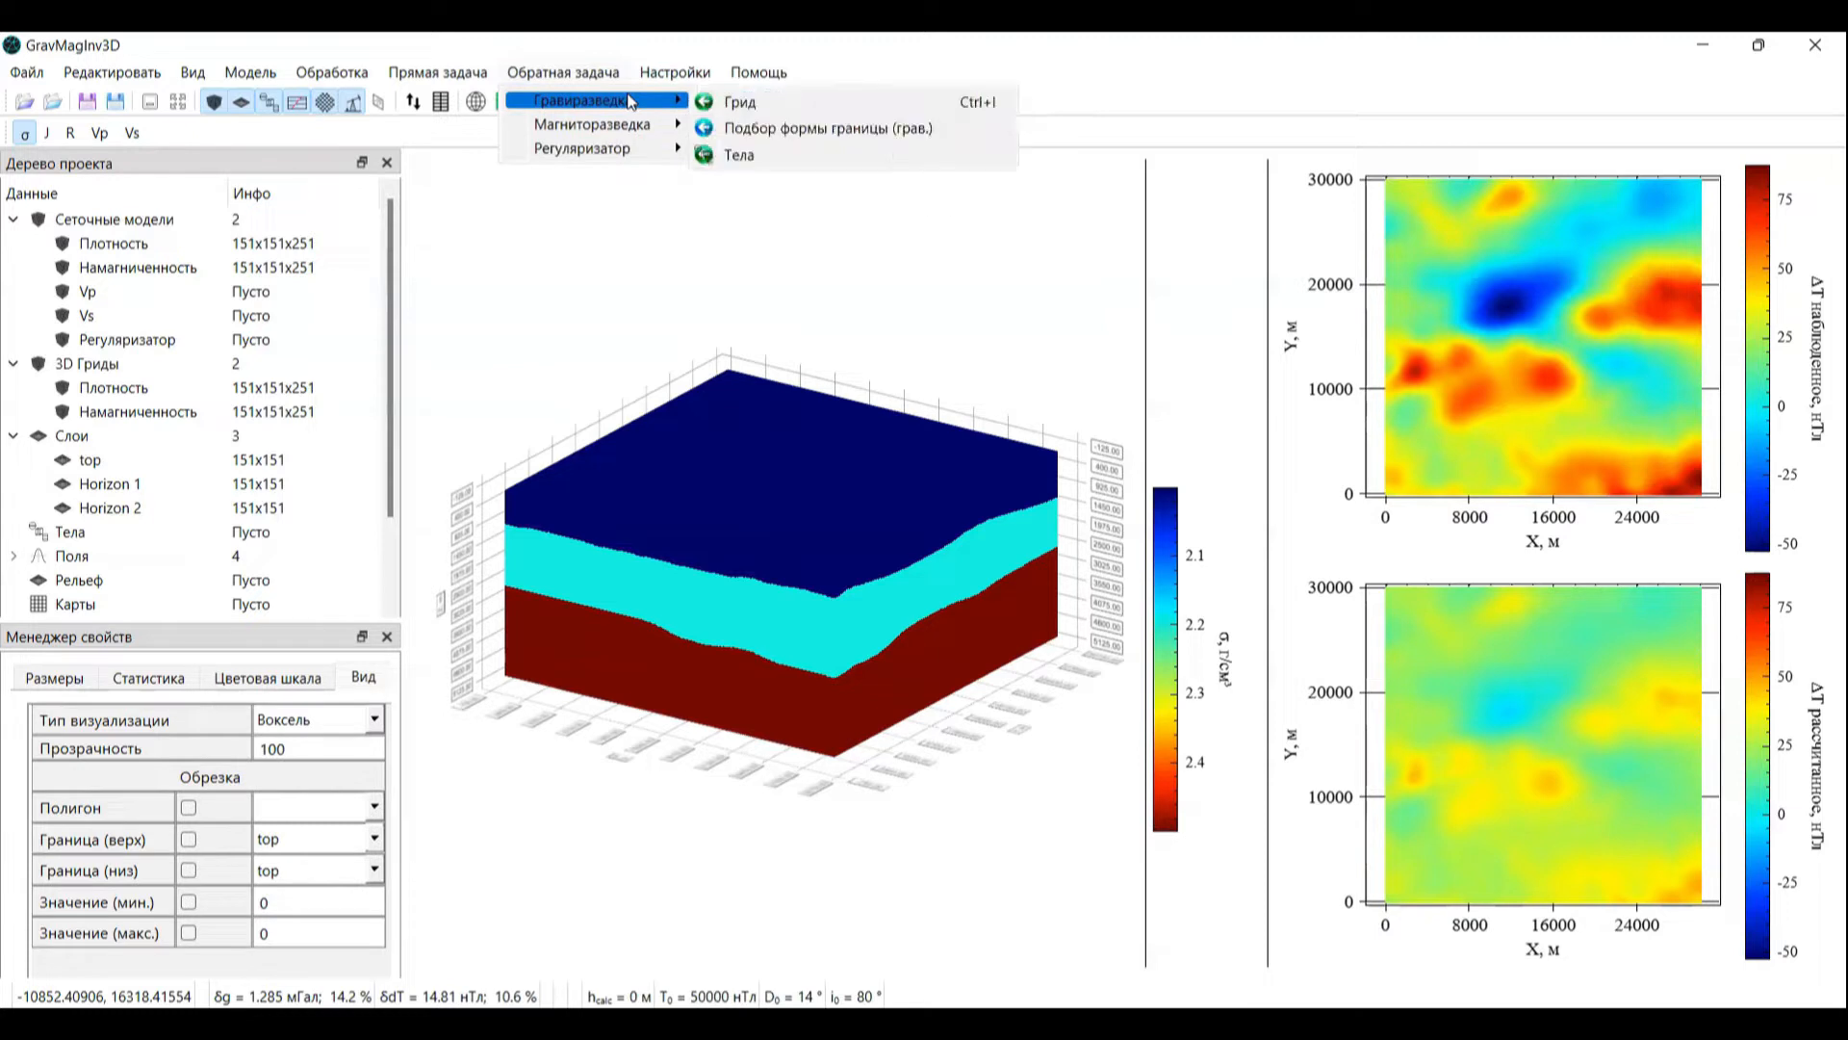
click(780, 106)
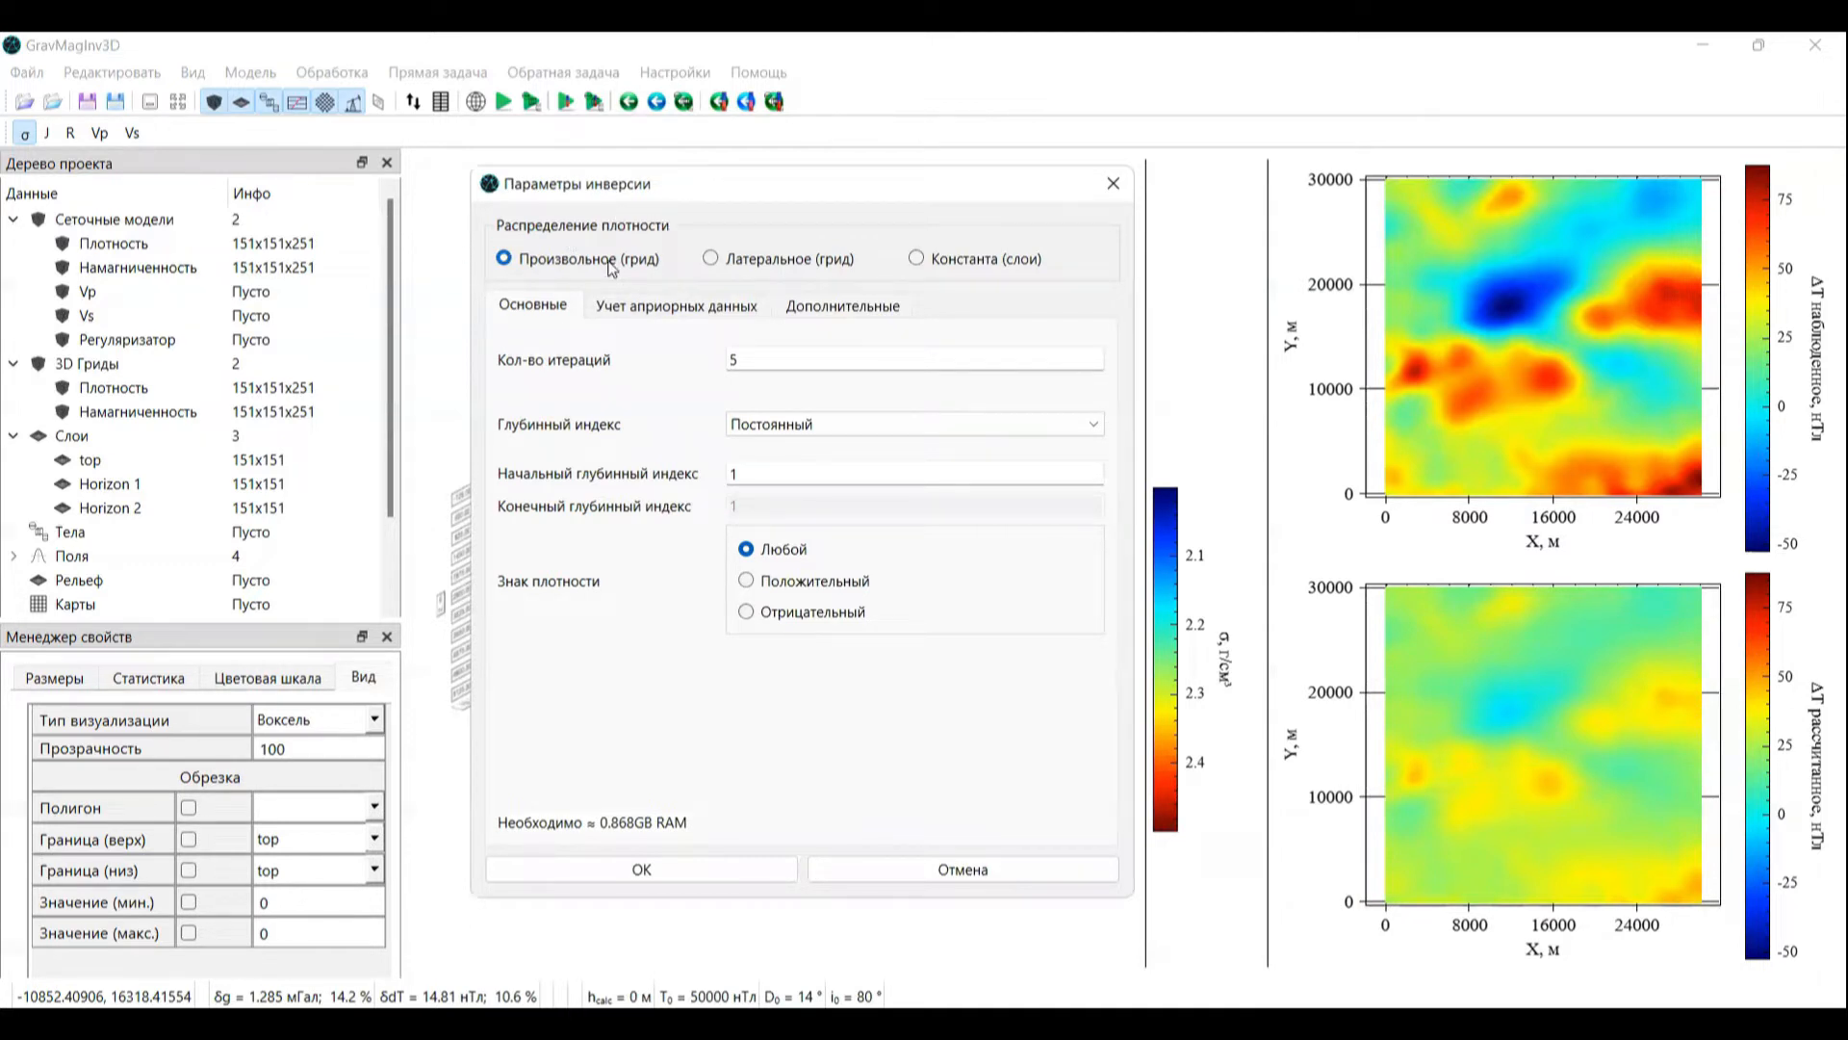
click(782, 267)
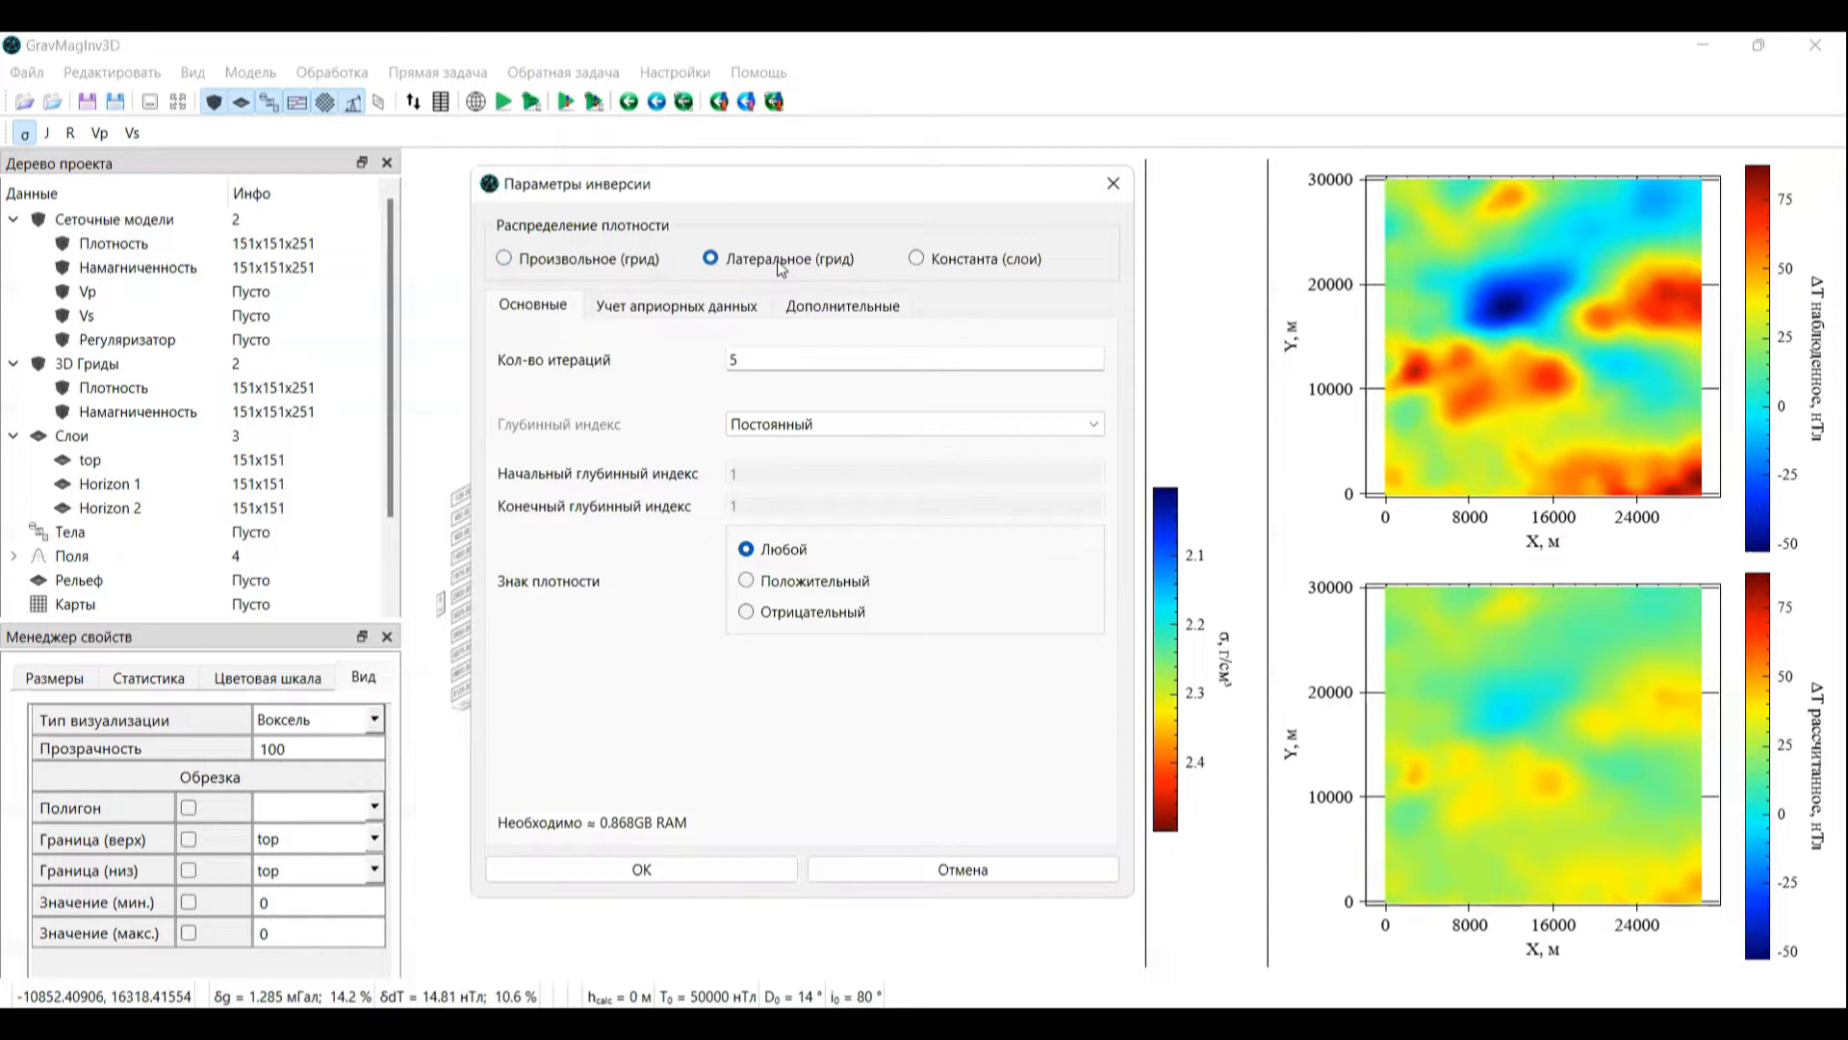
click(962, 260)
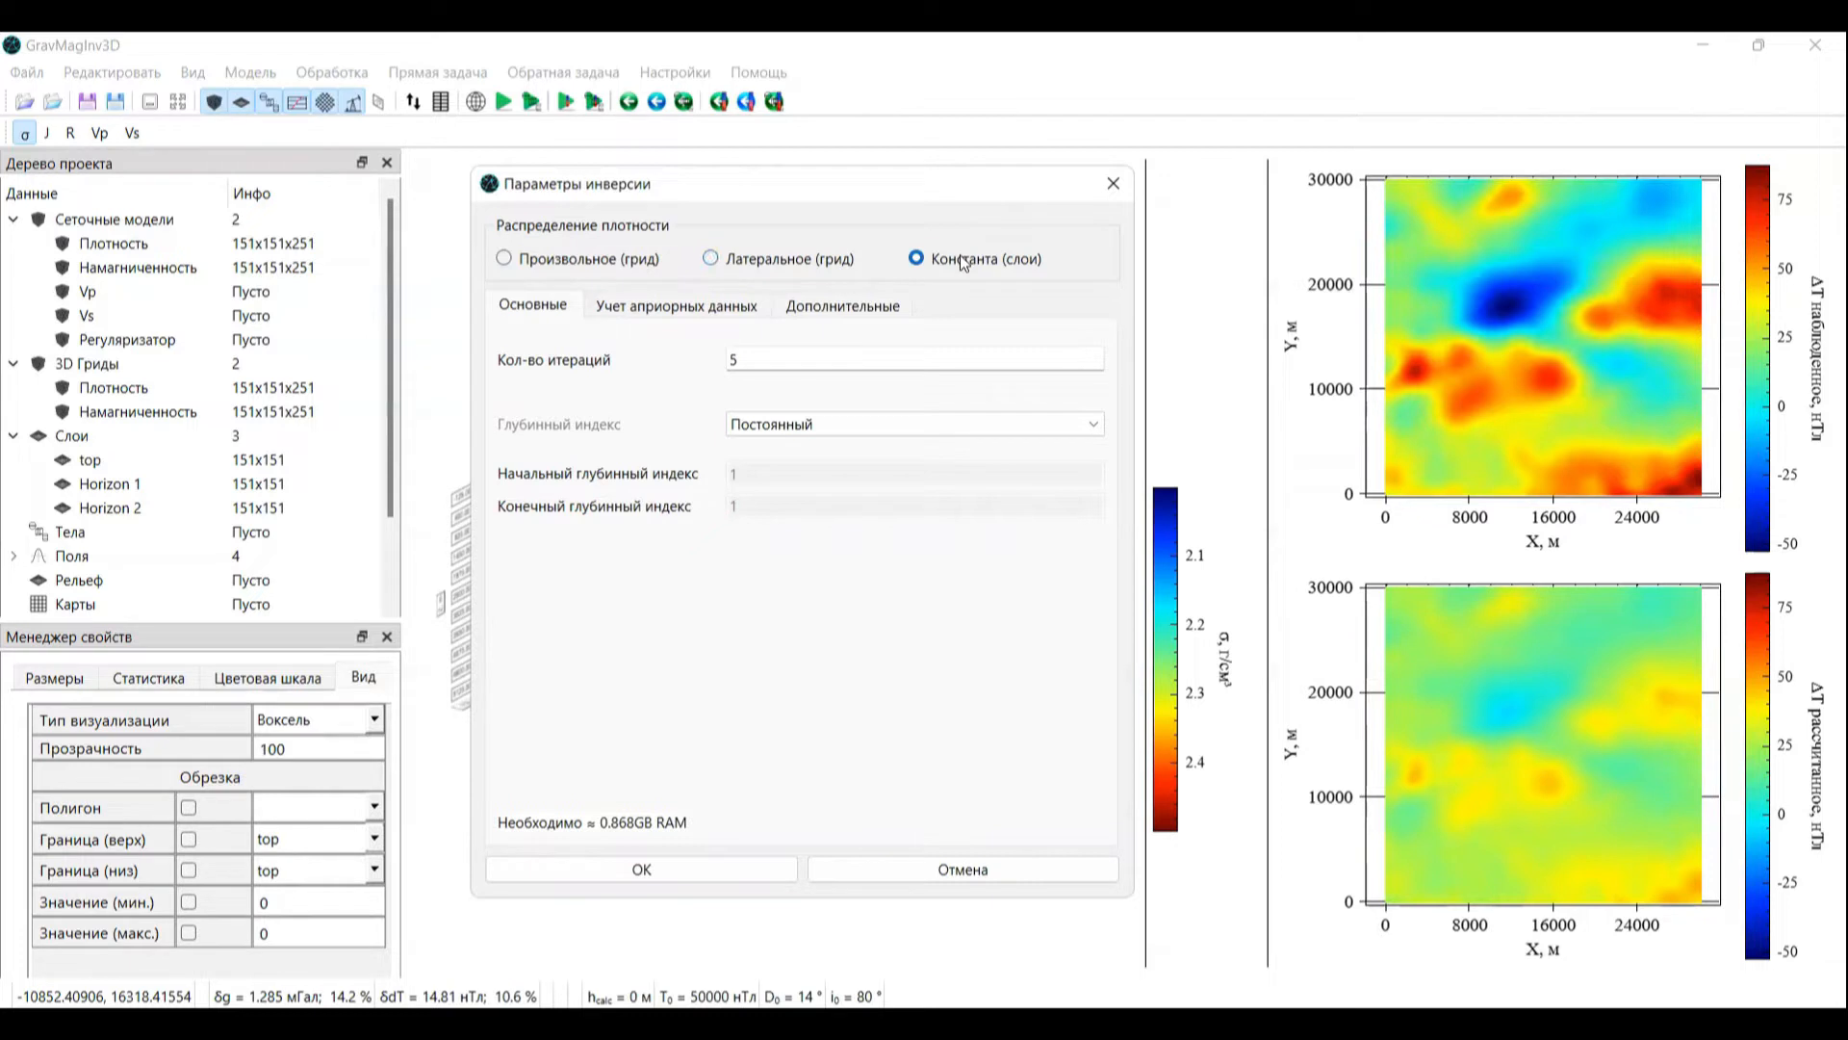
Step: Run the layer density inversion with 5 iterations and show the observed Δg field on the upper map
drag(828, 200, 1077, 215)
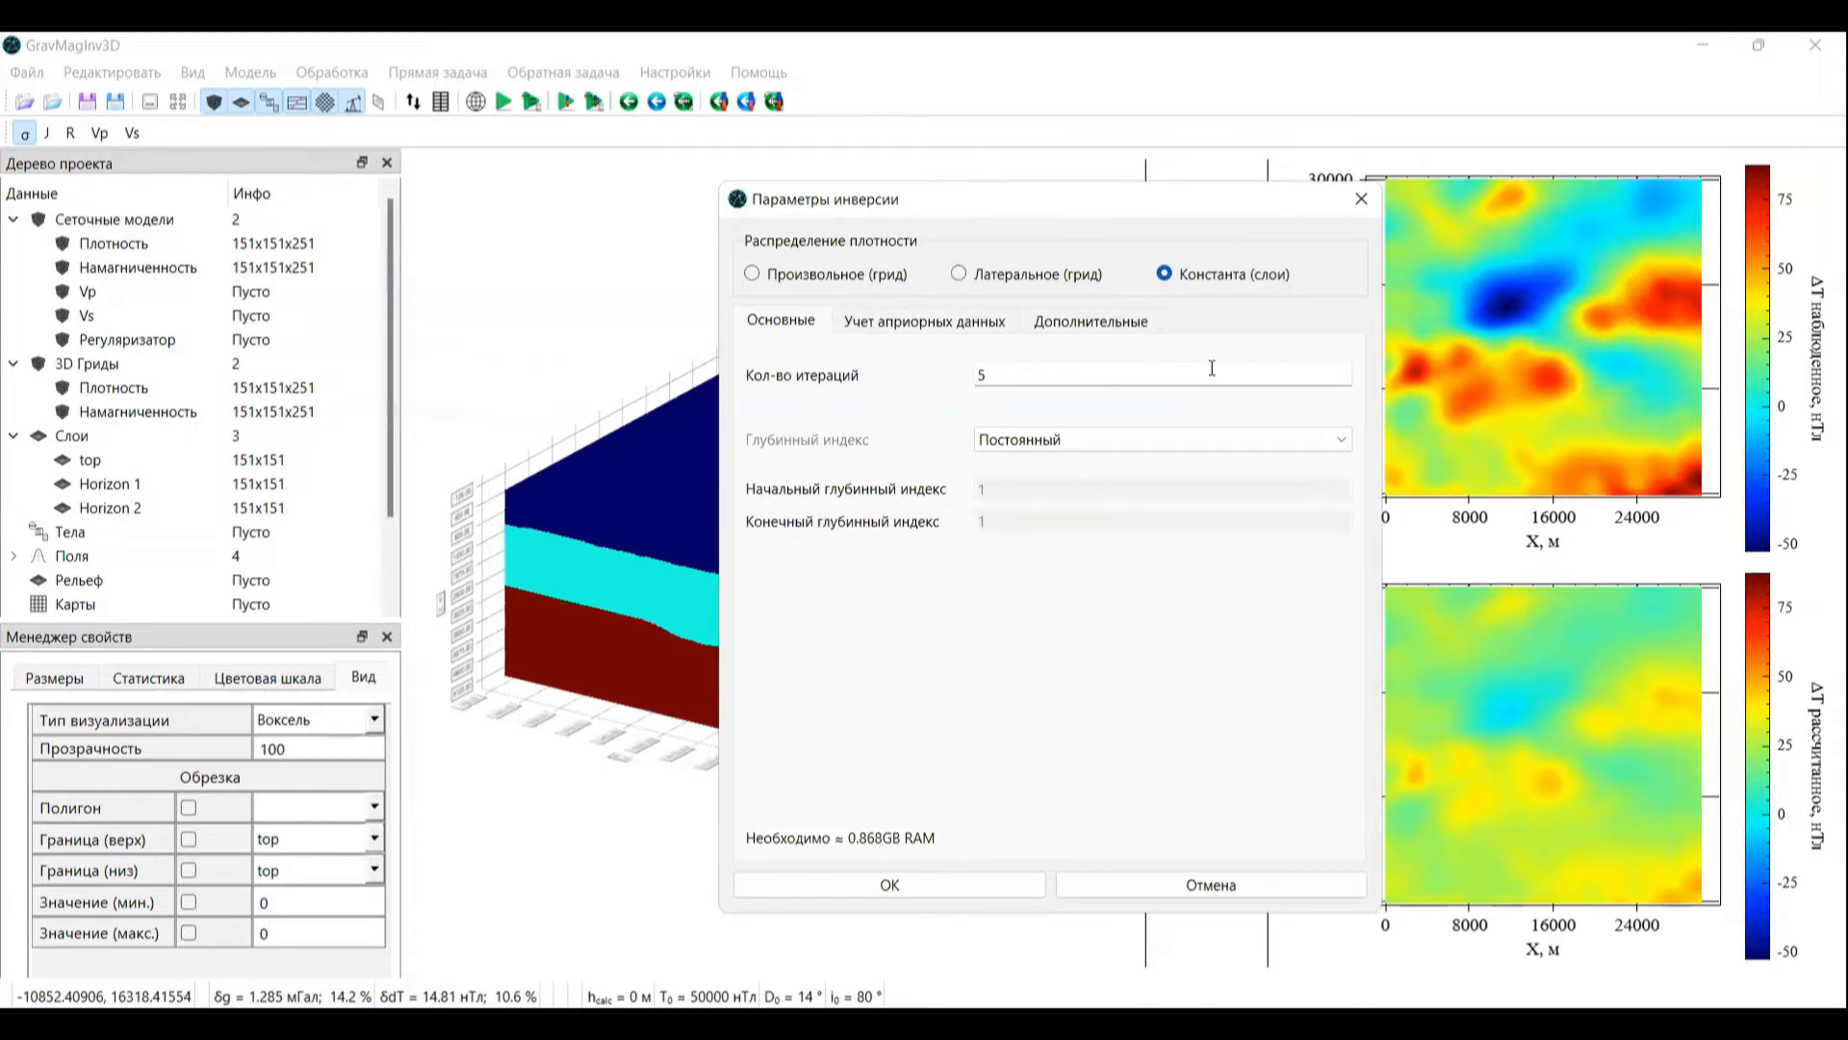
double_click(1064, 376)
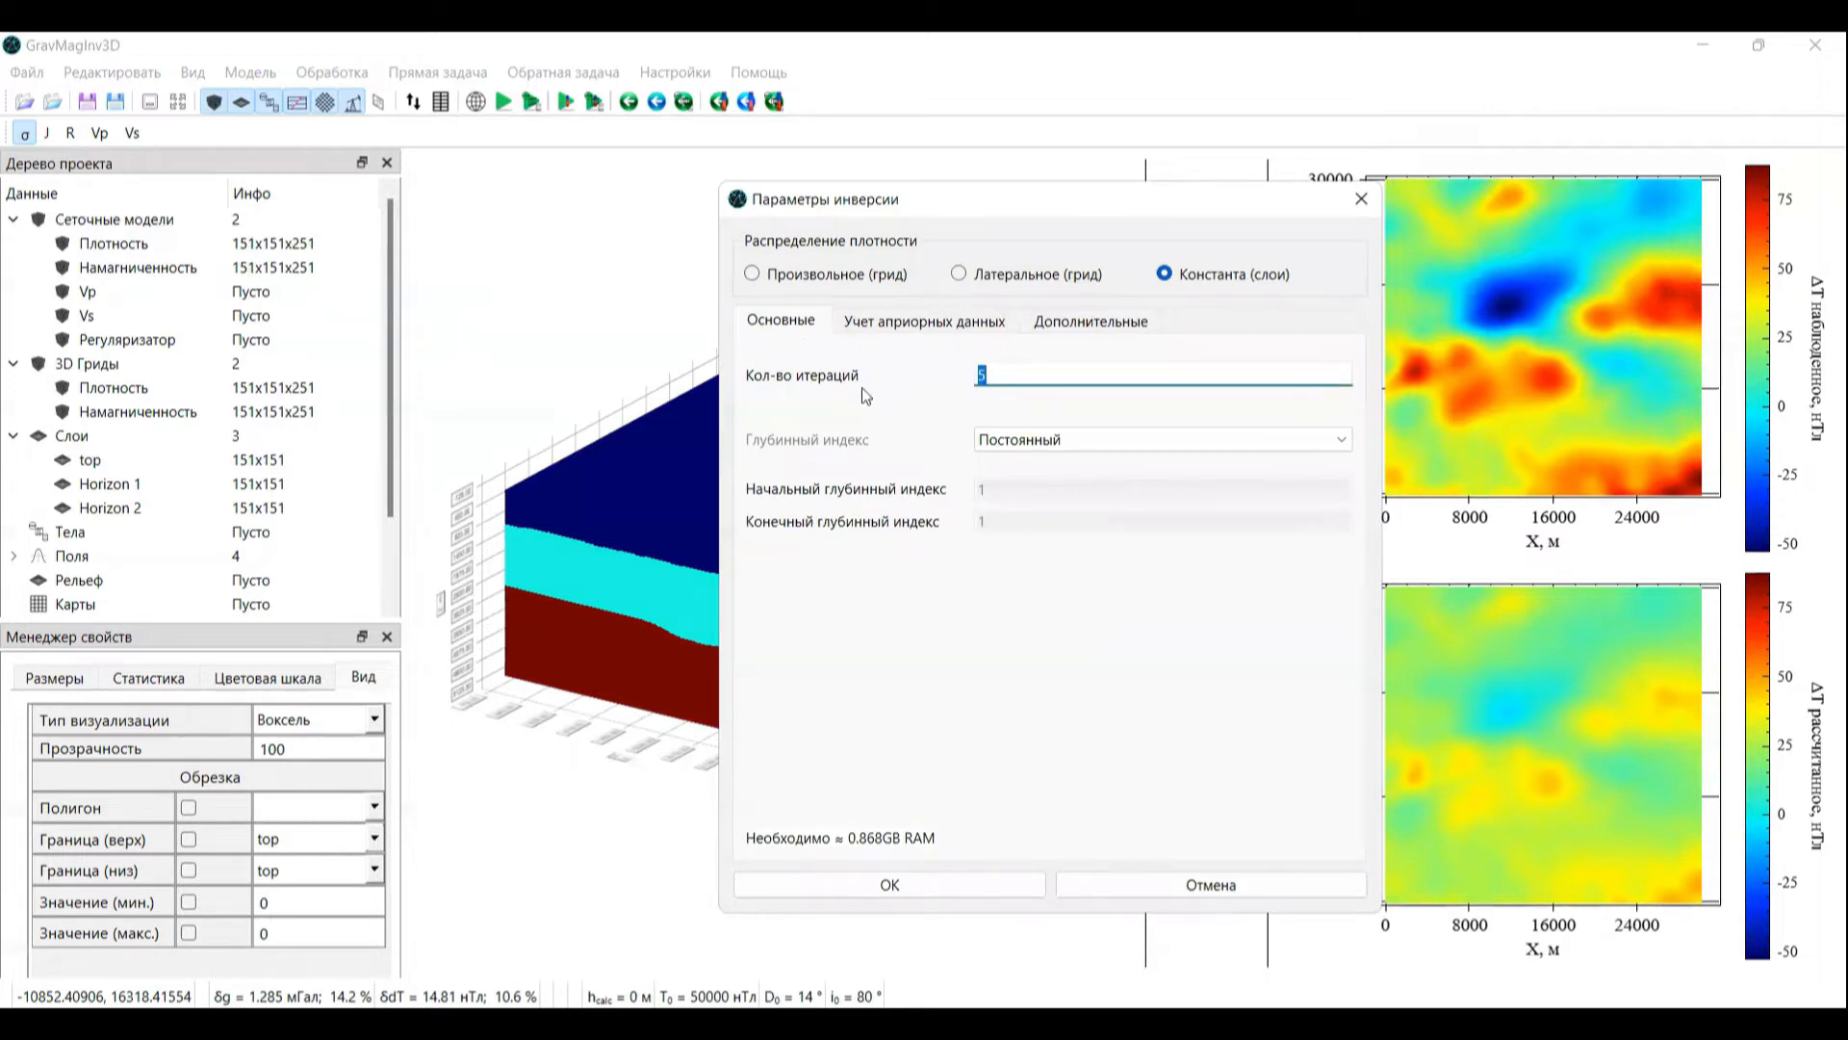
click(1060, 376)
click(922, 872)
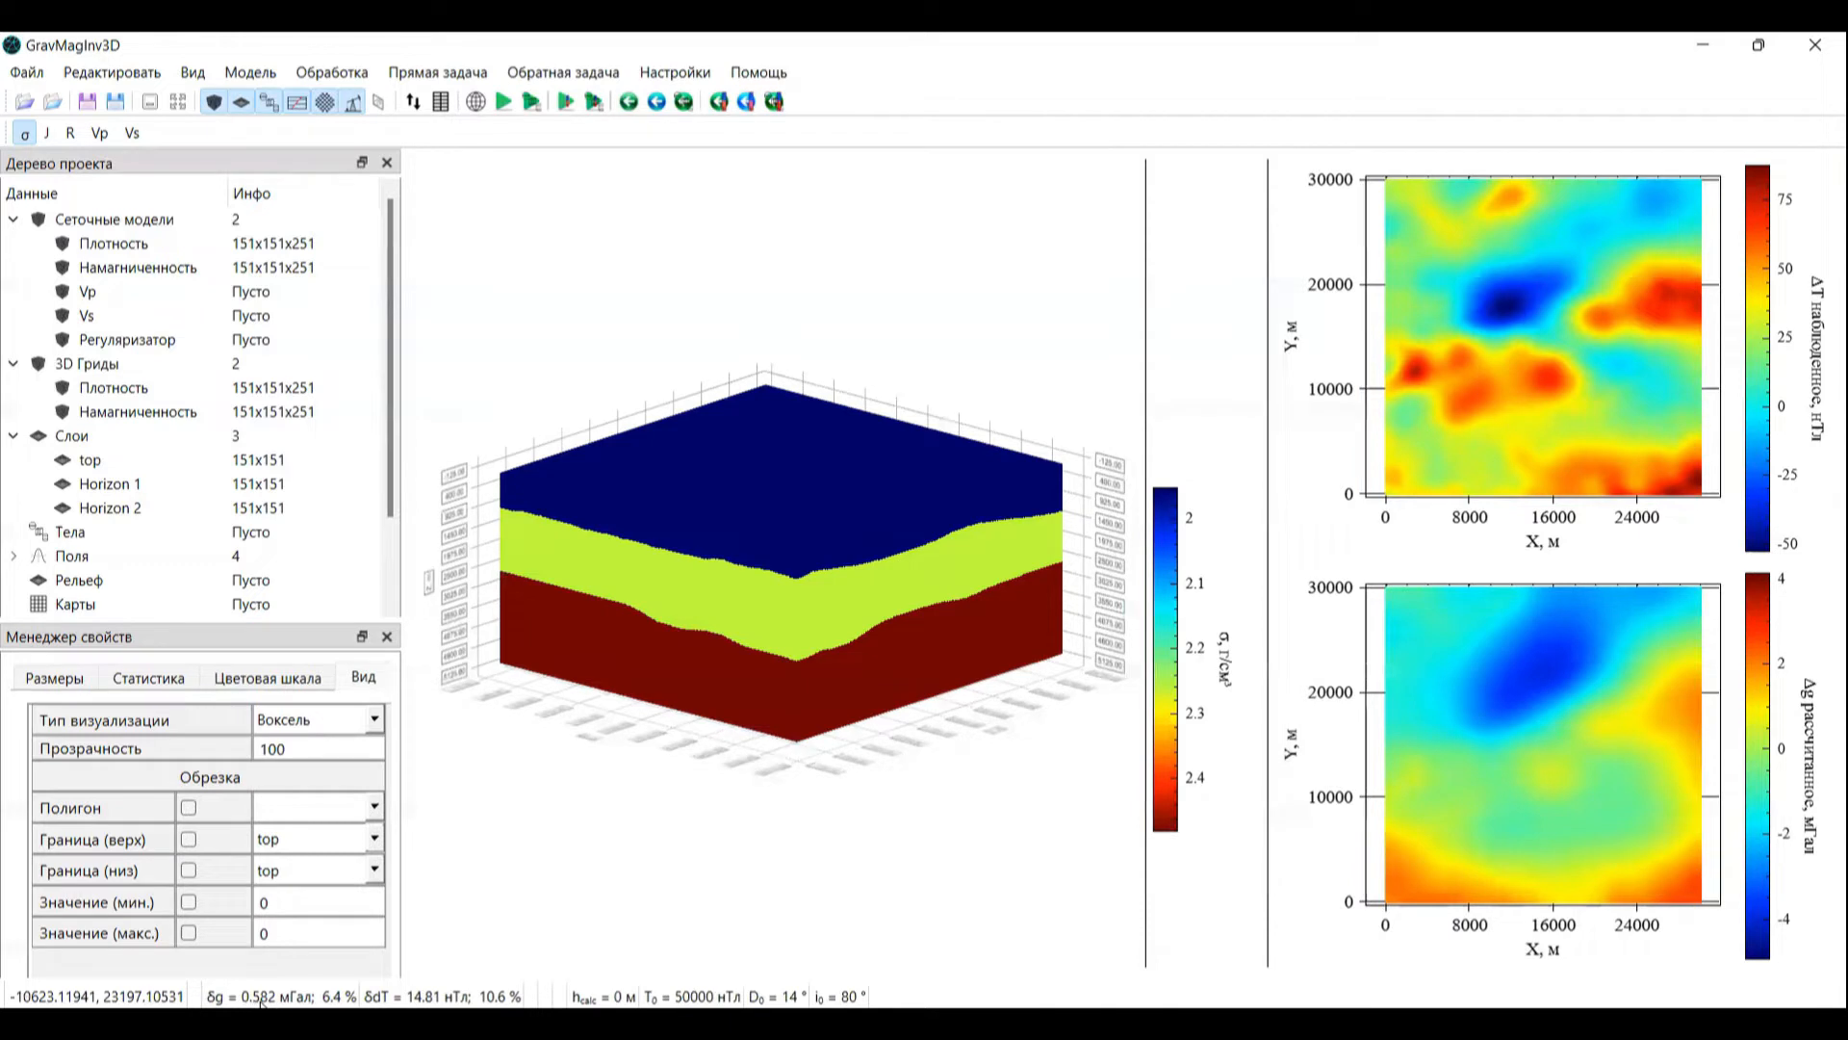
right_click(1515, 335)
click(1575, 353)
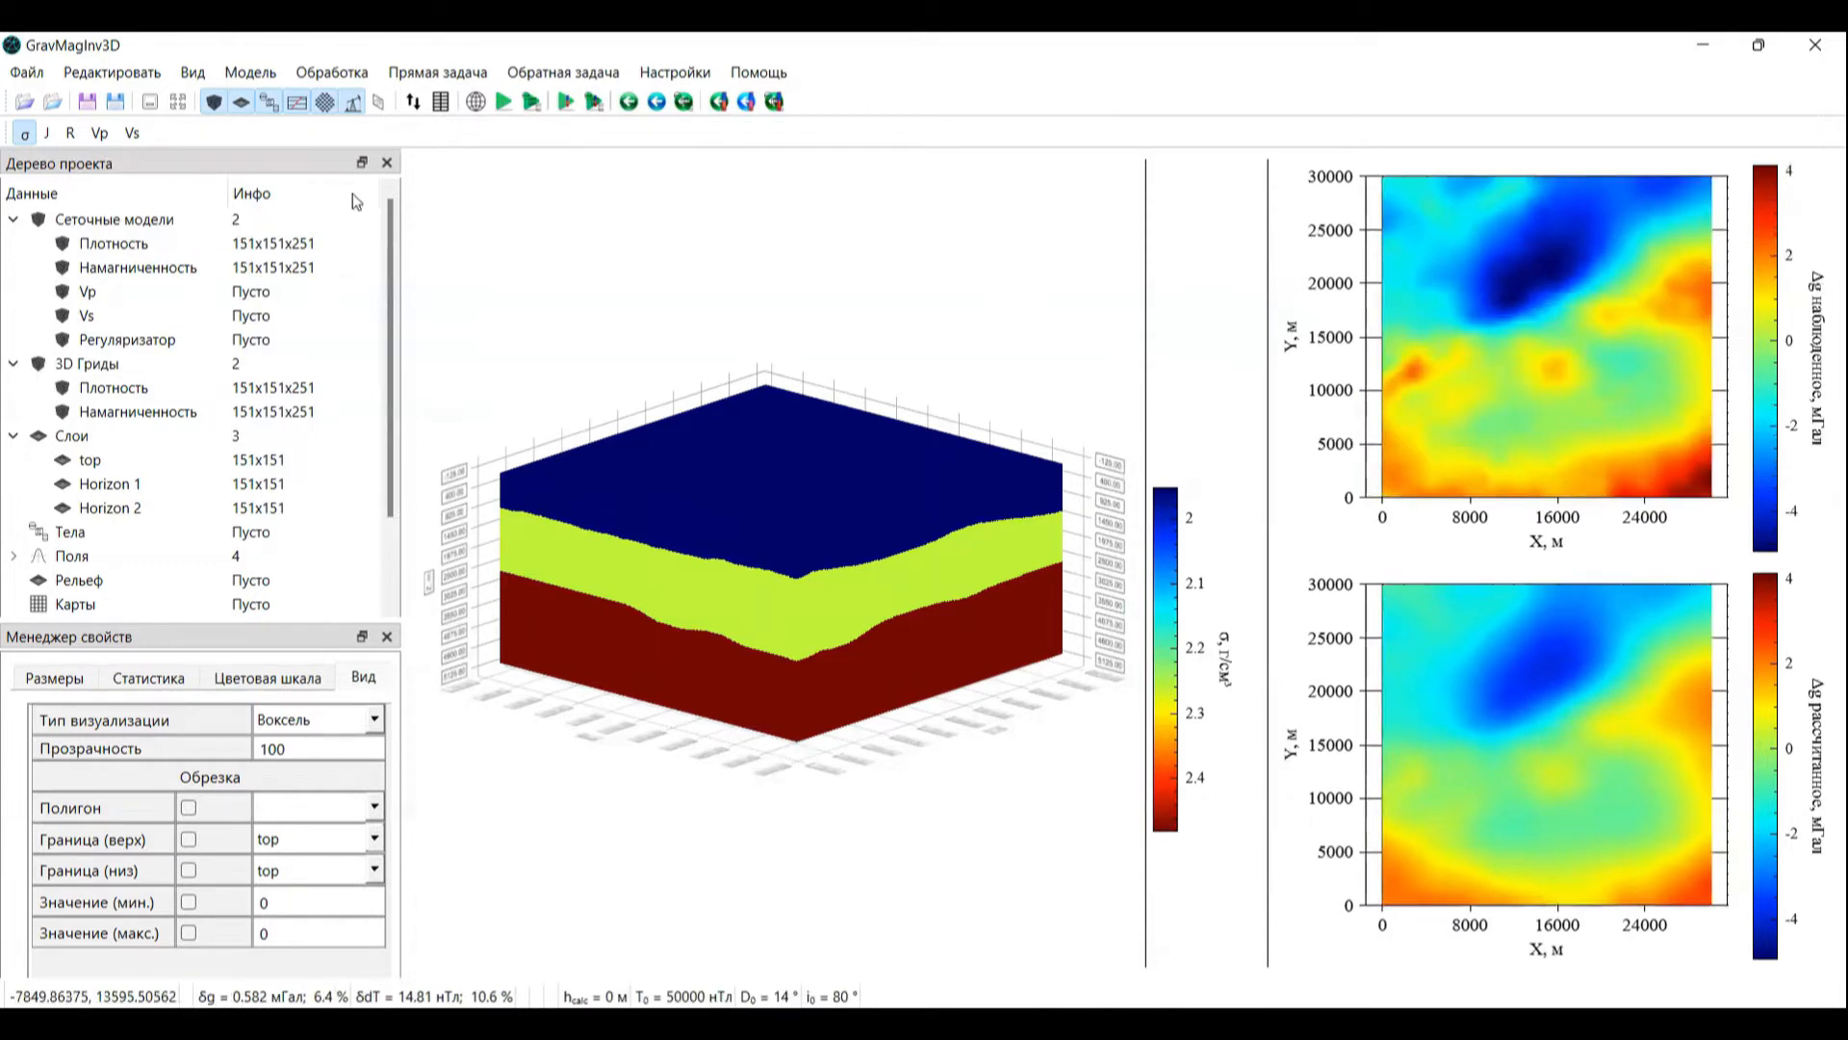
Step: Set the layer densities to 2 for top, 2.2 for Horizon 1 and 2.5 for Horizon 2
click(354, 104)
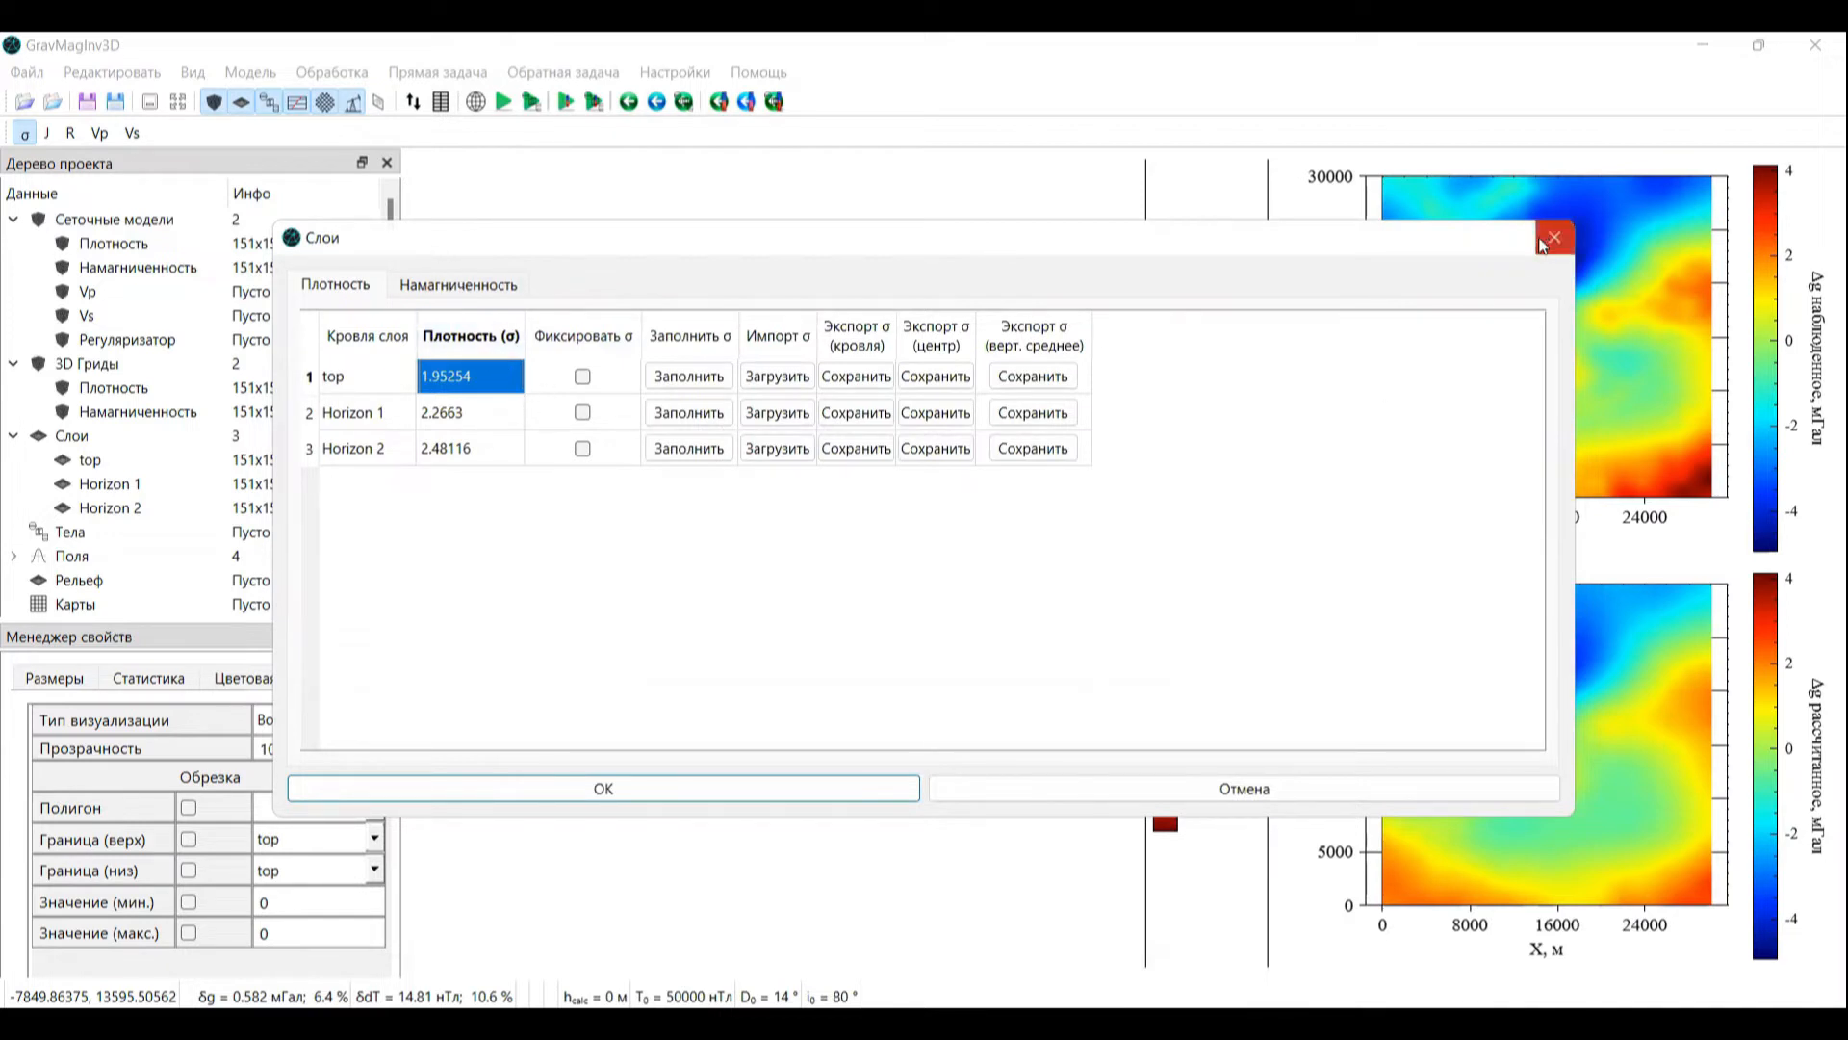
text(2)
key(Down)
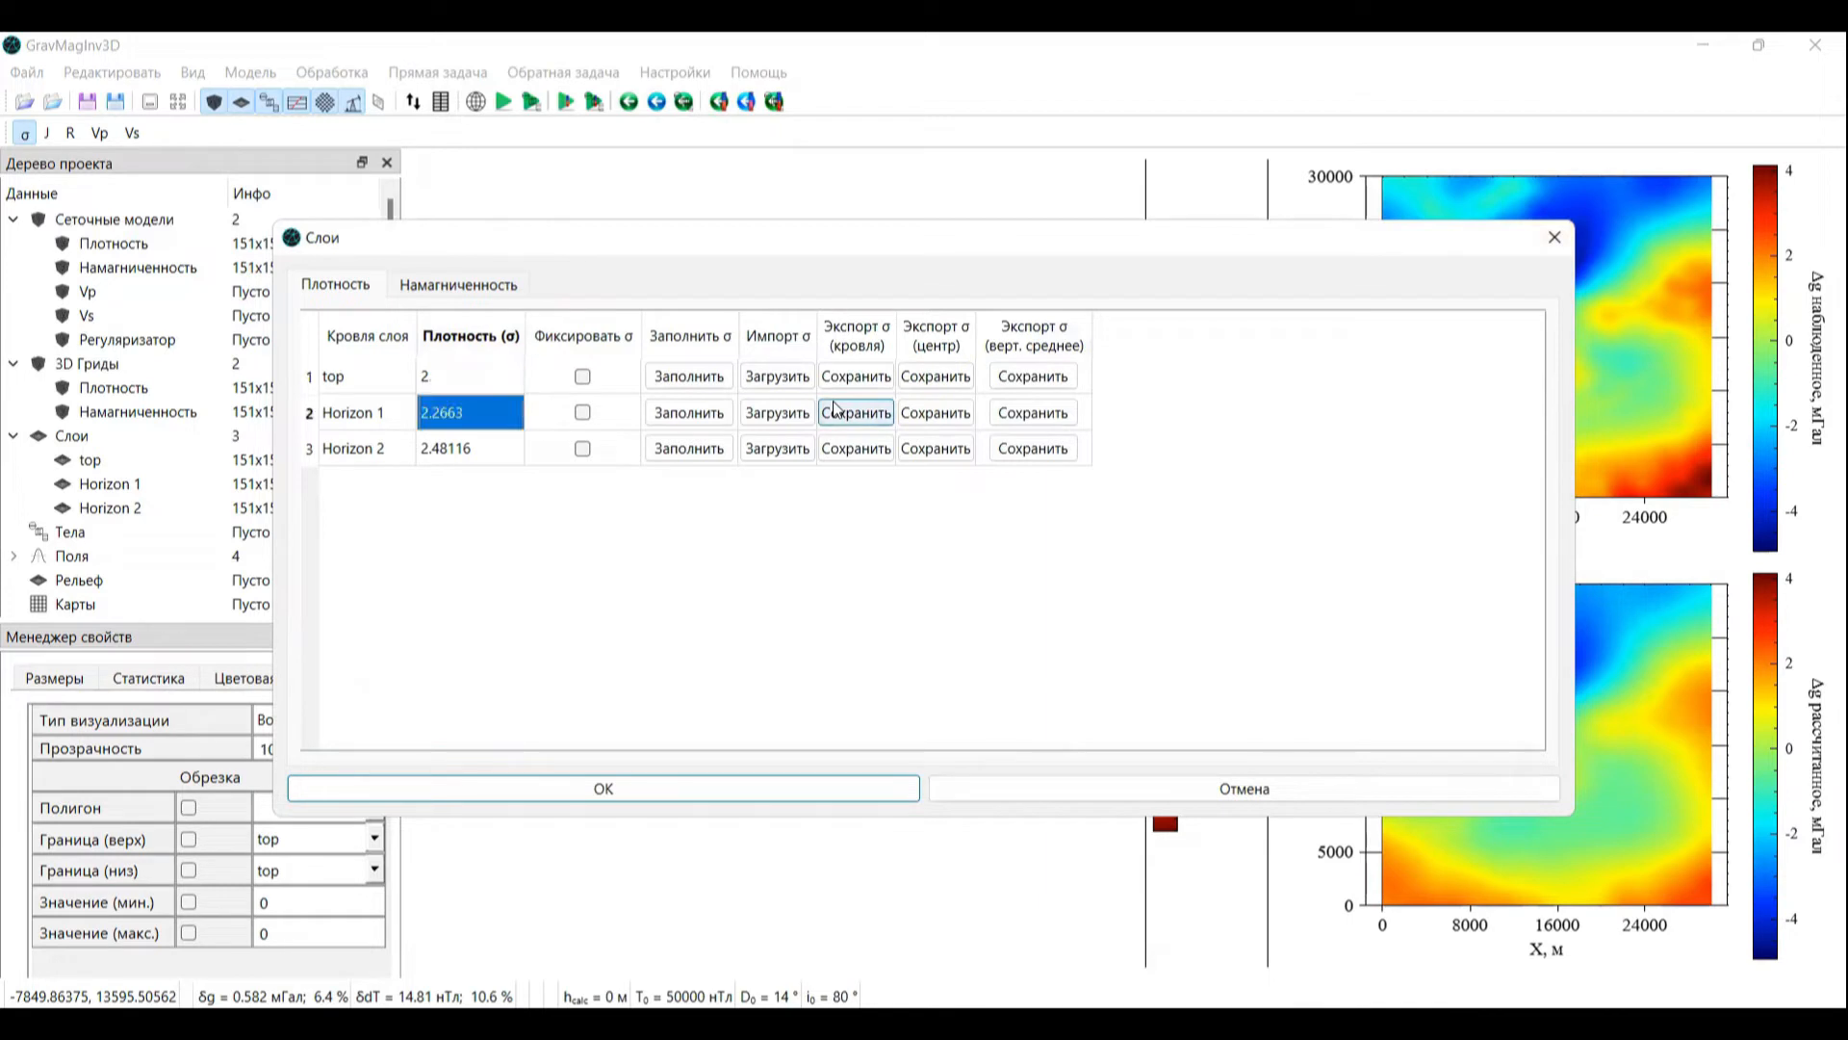
text(2.2)
key(Down)
text(2.5)
key(Return)
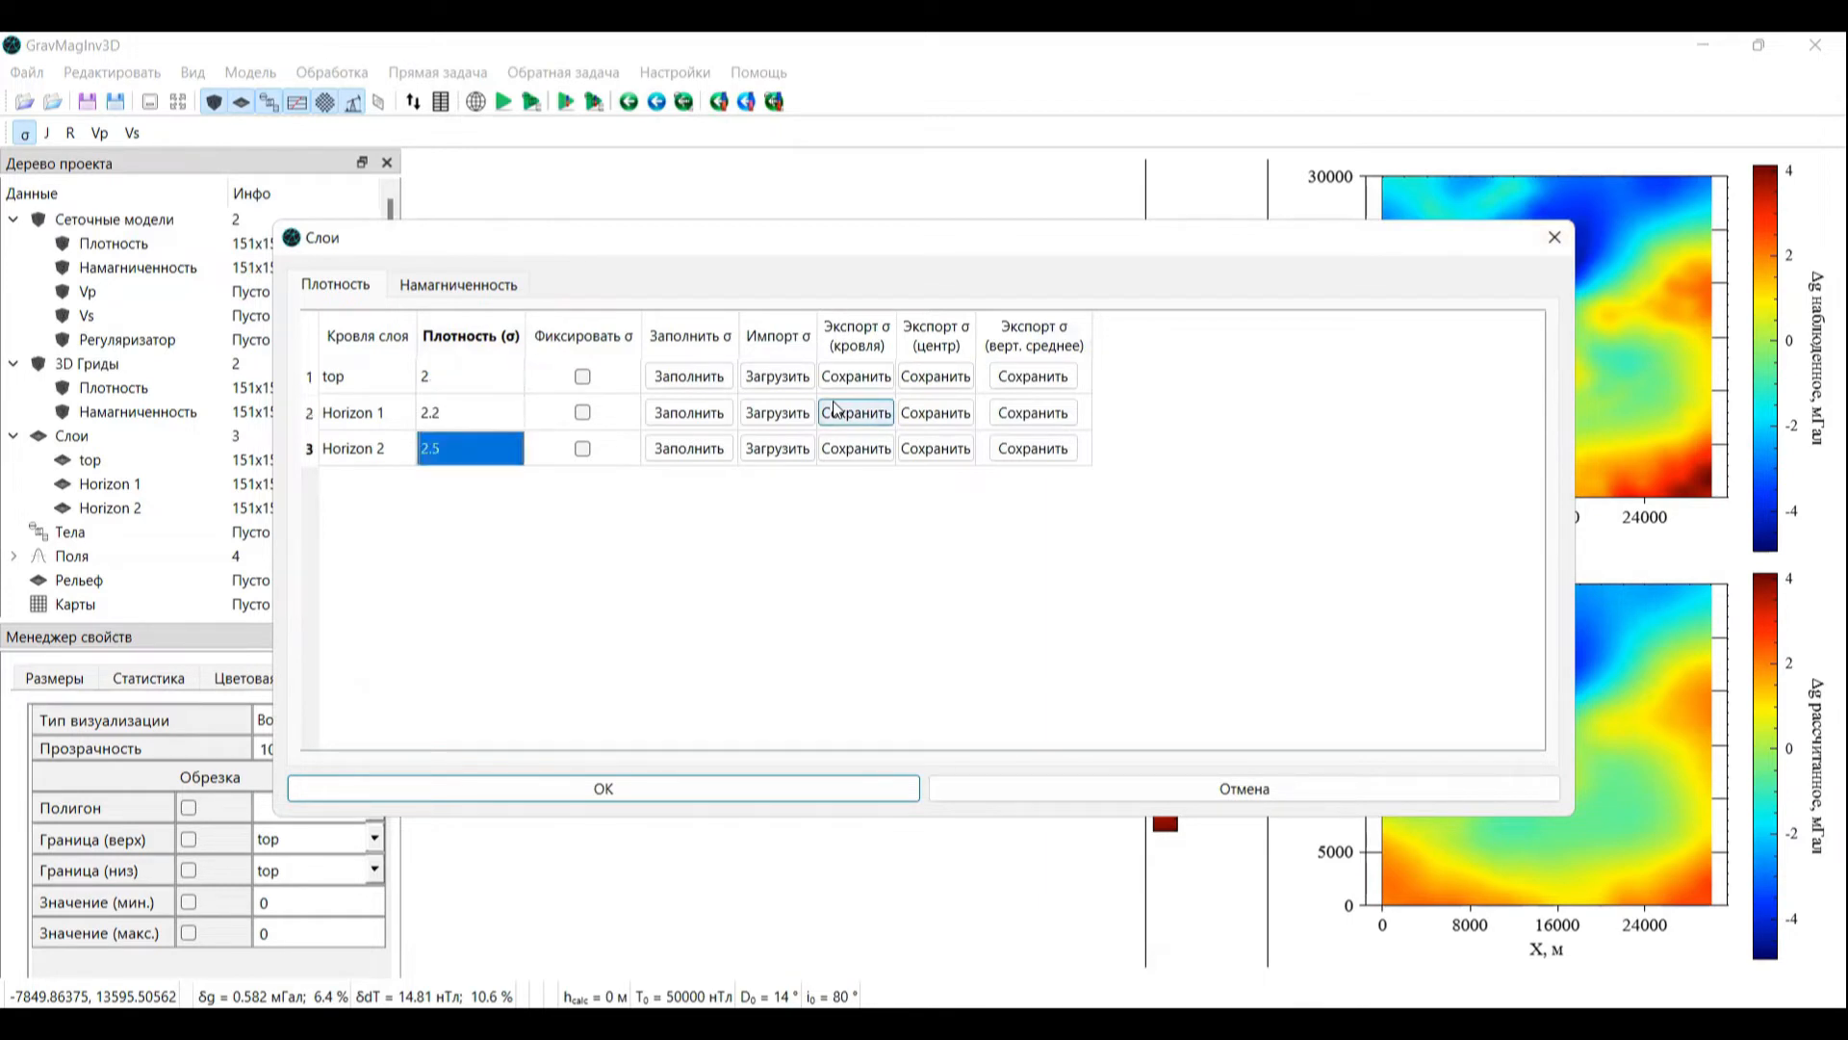
Step: Fix (Фиксировать) the density of the top and Horizon 2 layers and accept the layer properties
click(584, 378)
click(582, 450)
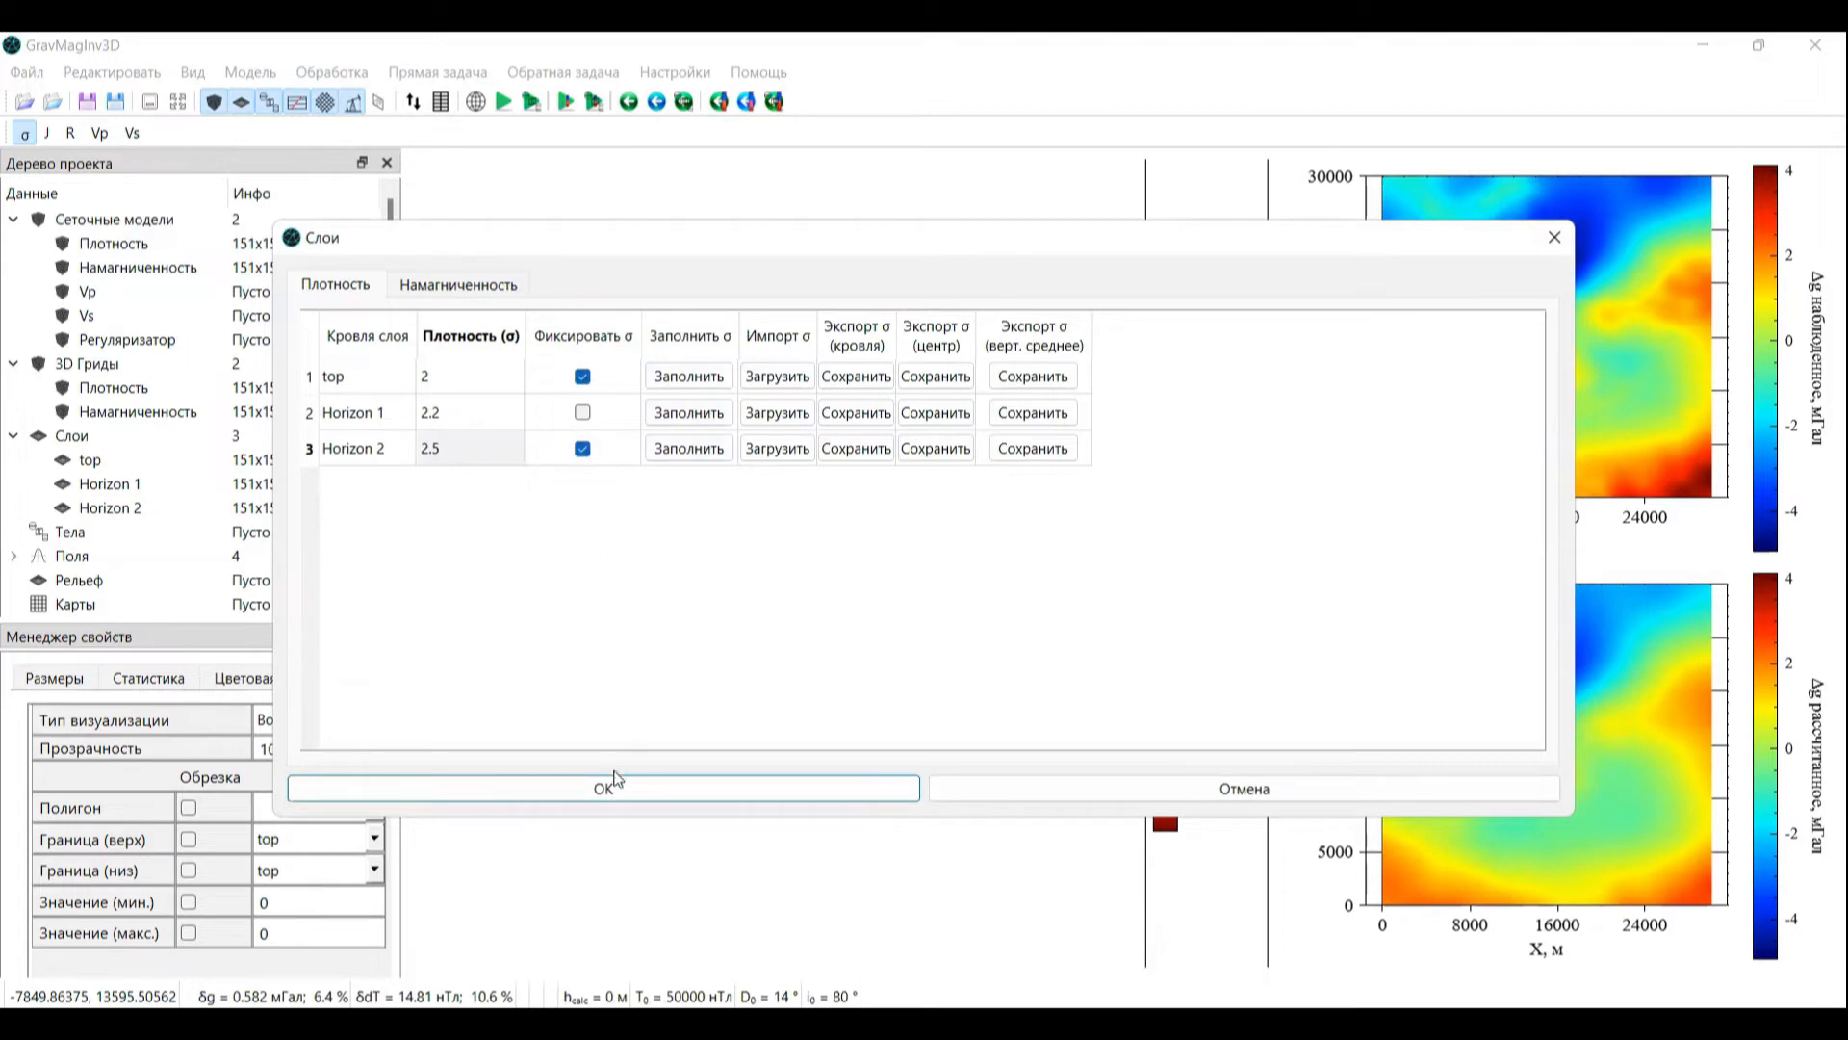
click(616, 788)
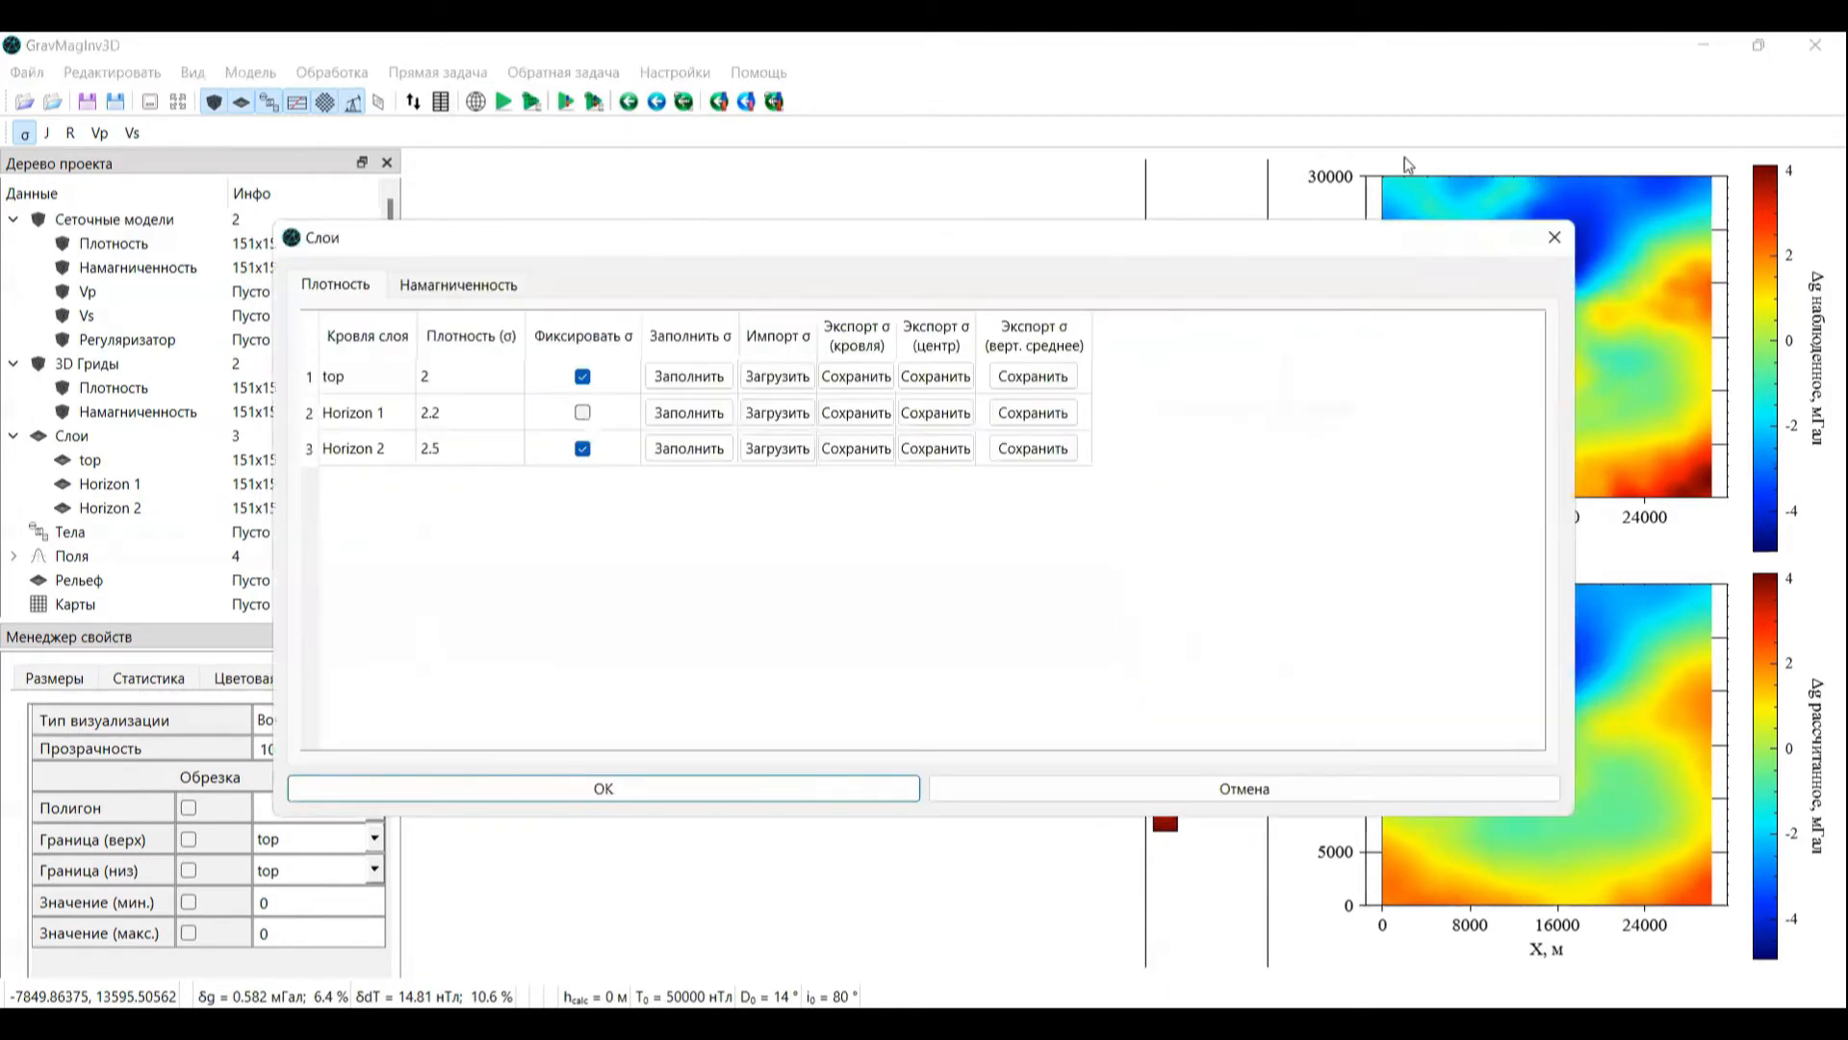
click(1551, 234)
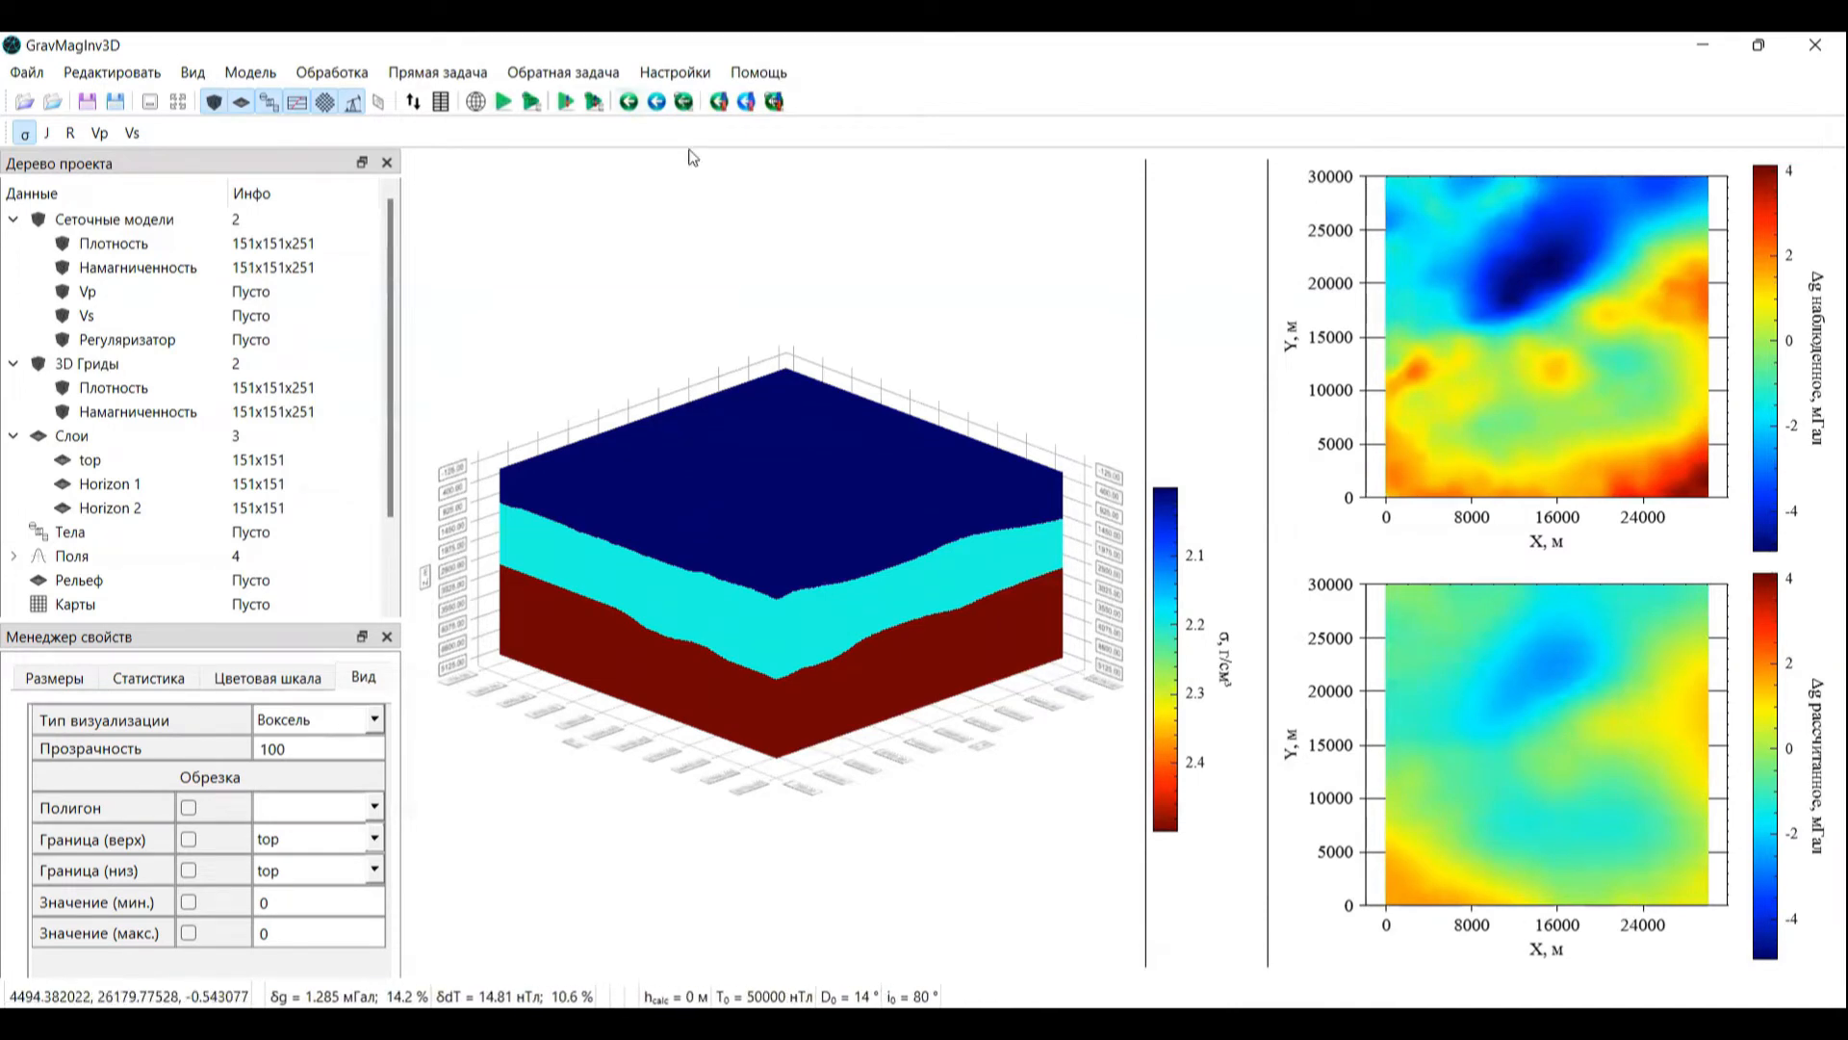
Step: Run the gravity inversion again with Константа (слои) and 5 iterations, and check the resulting density of Horizon 1
click(629, 102)
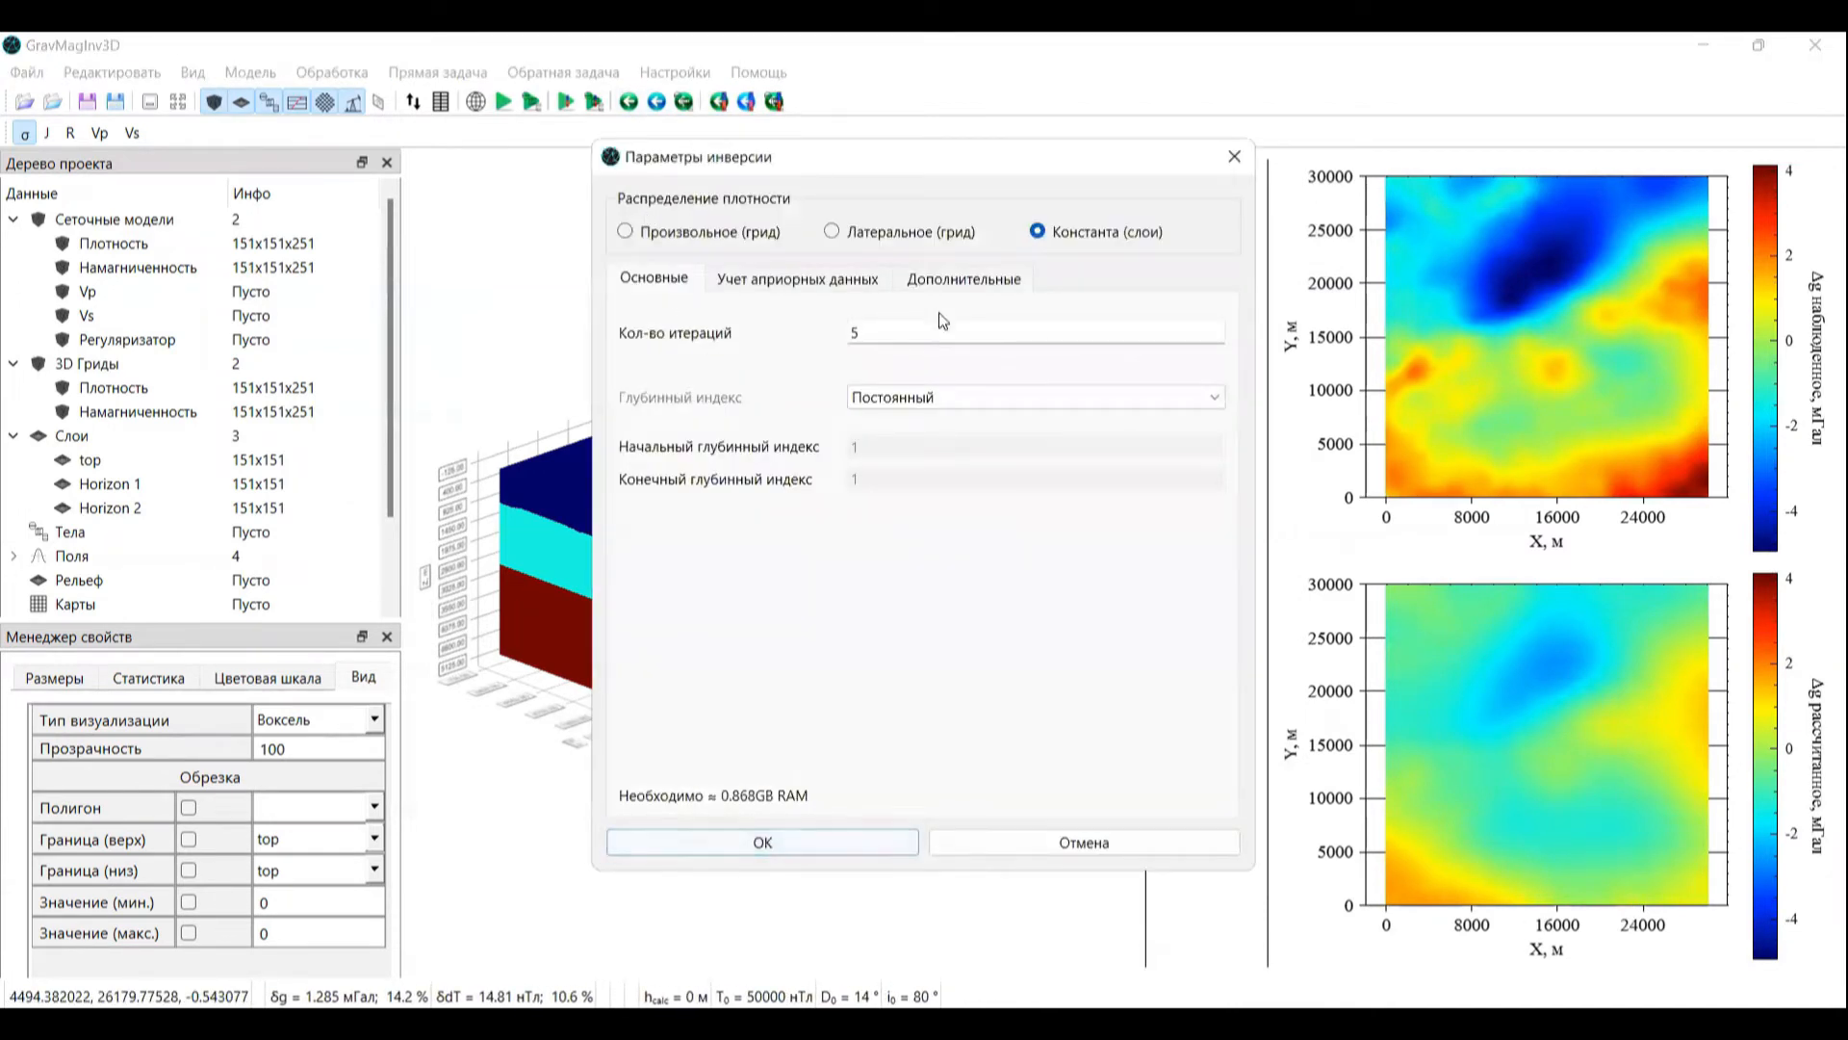
click(734, 847)
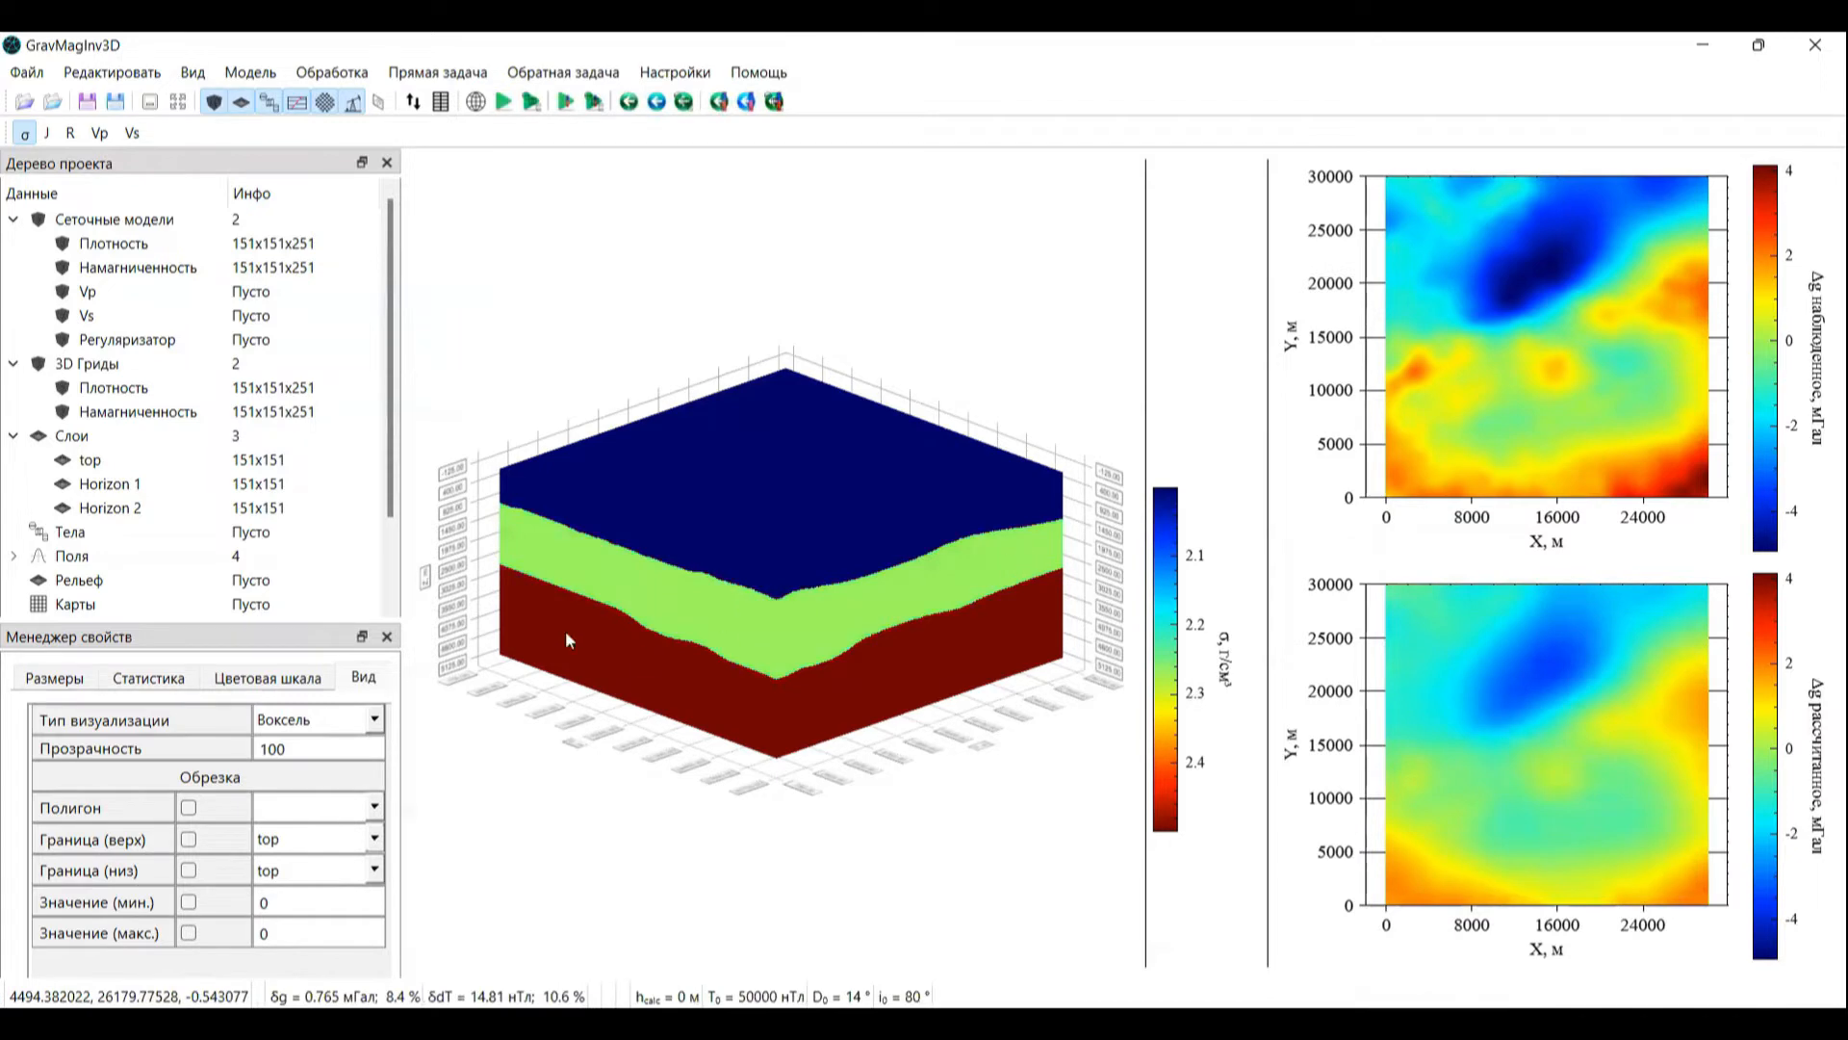
click(441, 101)
click(459, 407)
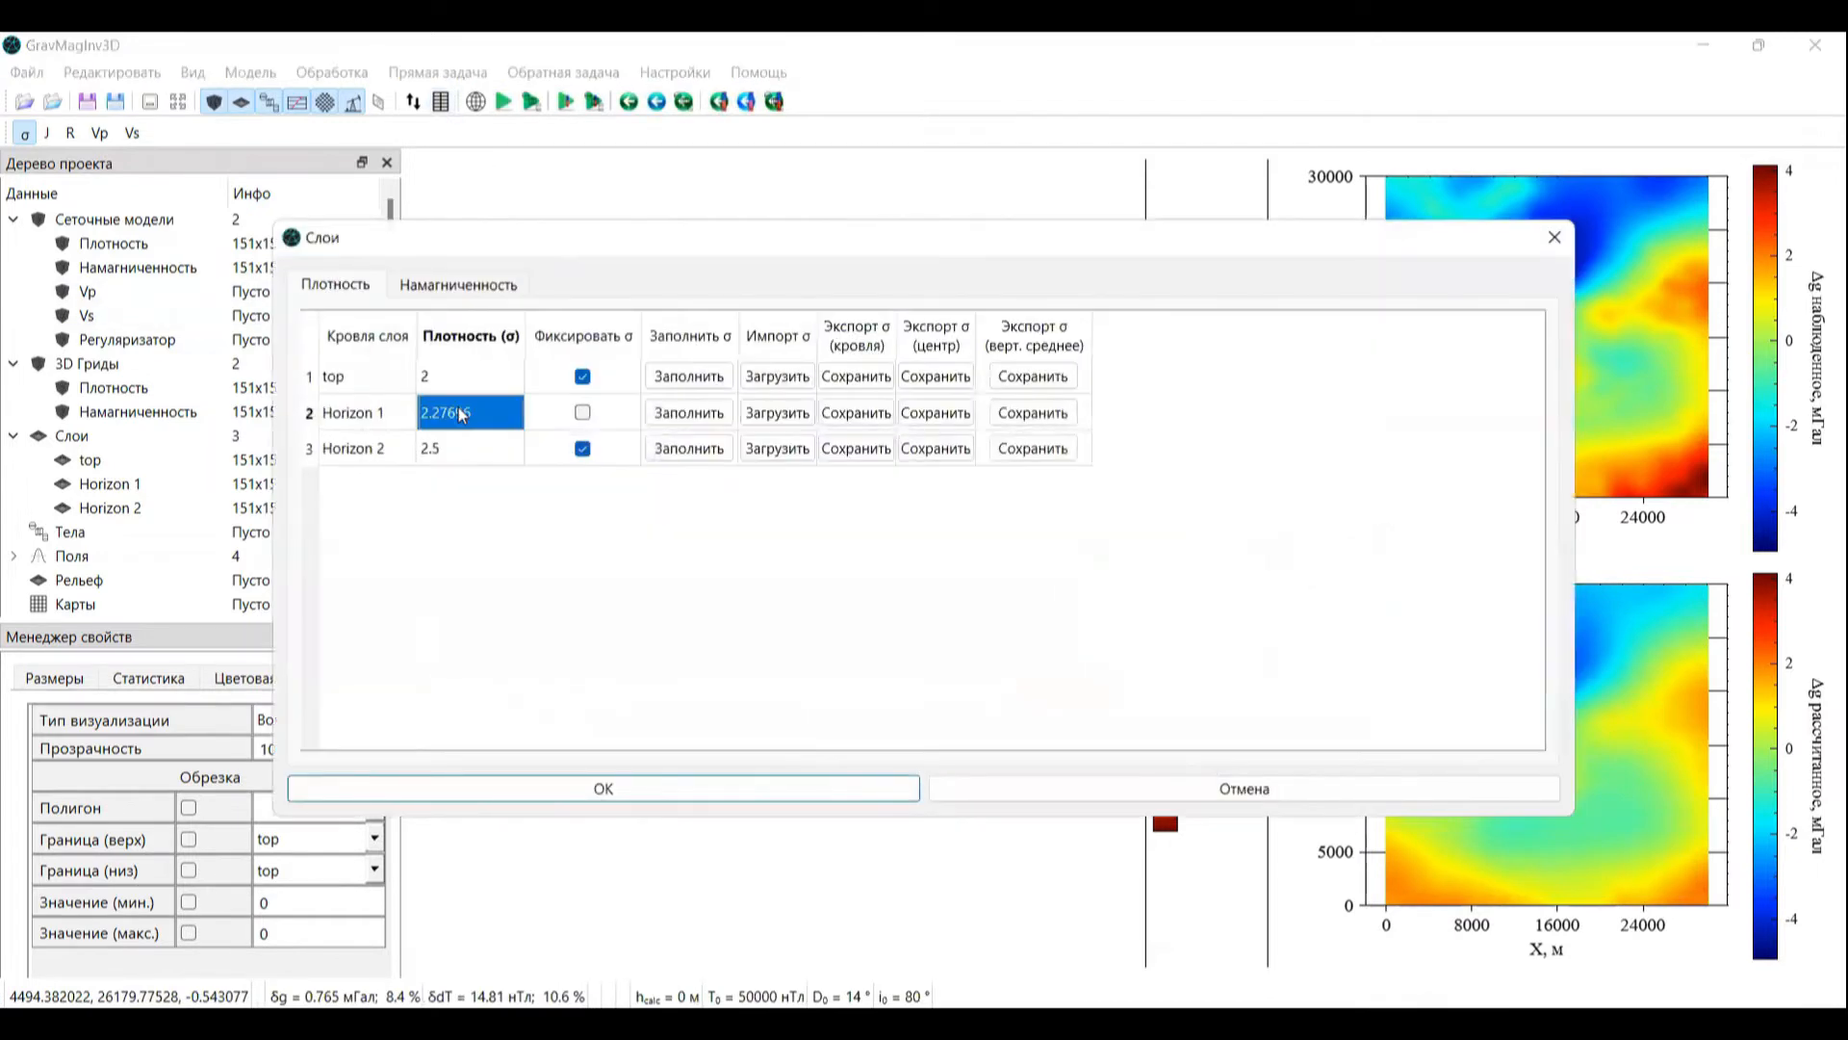
click(1555, 237)
Step: Display the magnetization model and run the magnetic inversion with Константа (слои), 5 iterations and the ΔT component
click(49, 134)
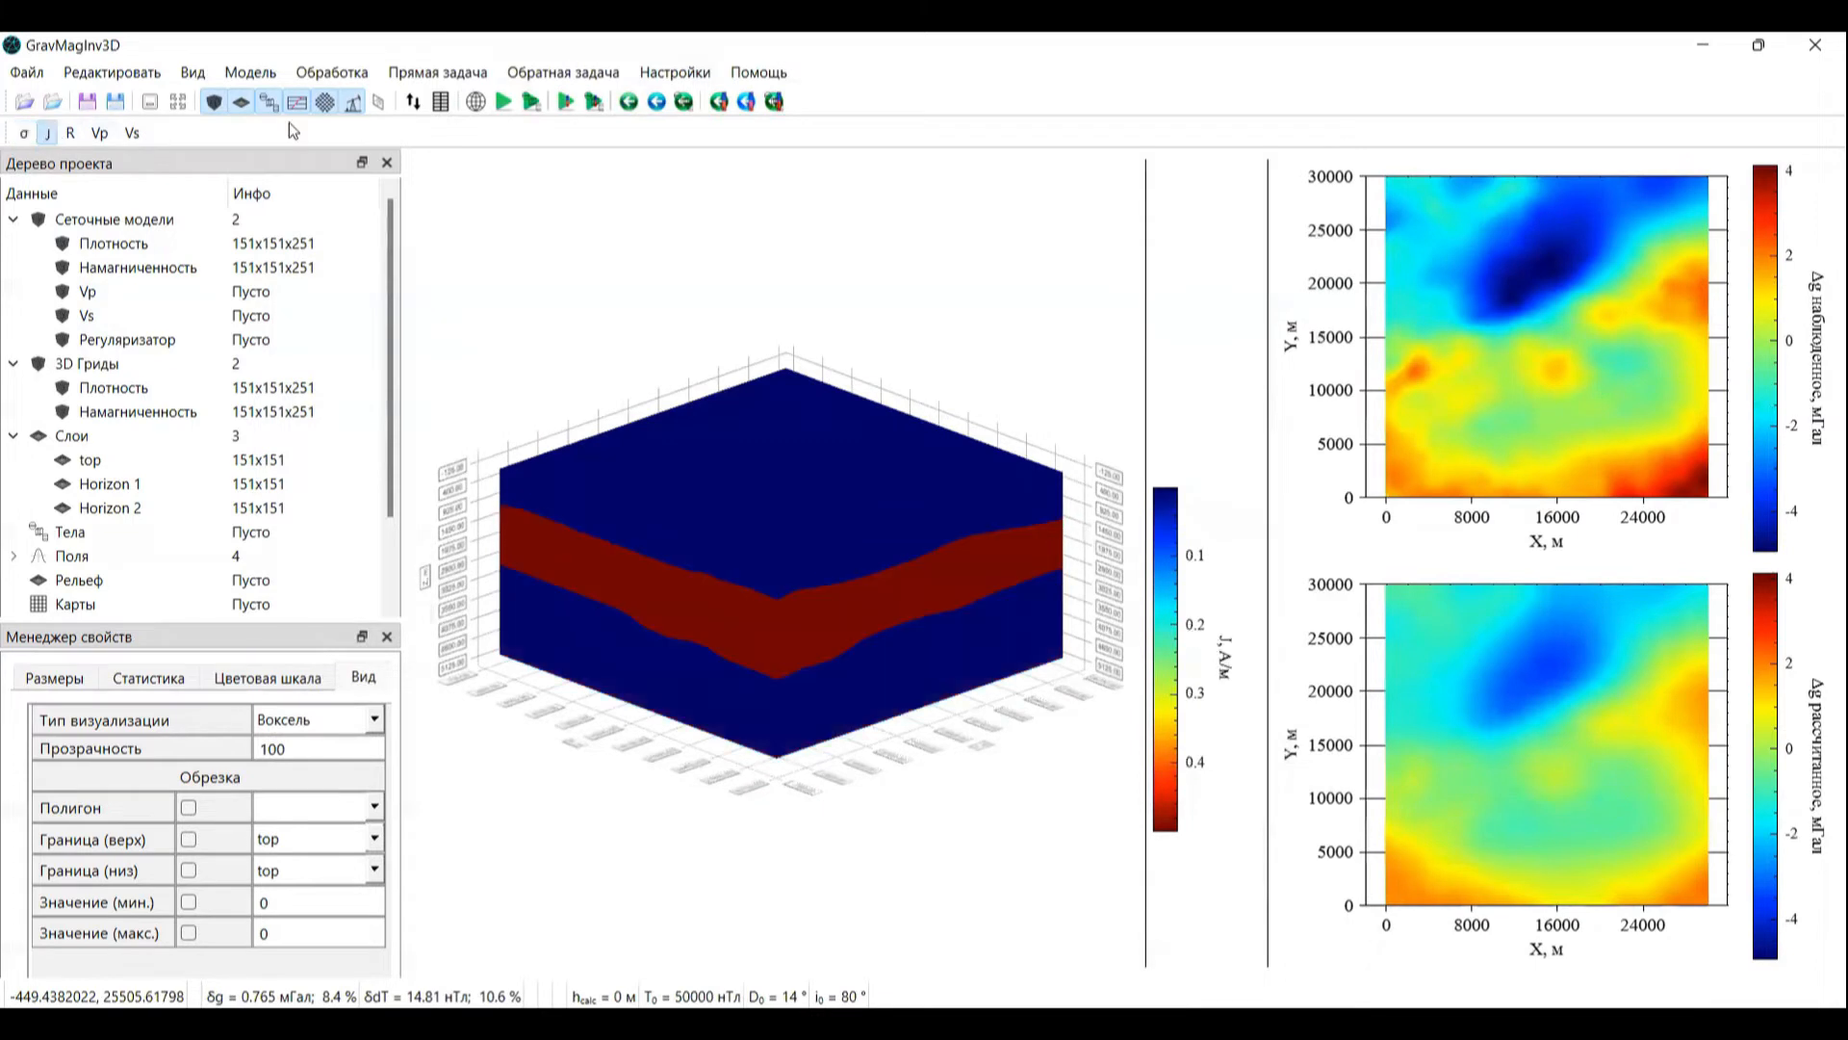
click(657, 101)
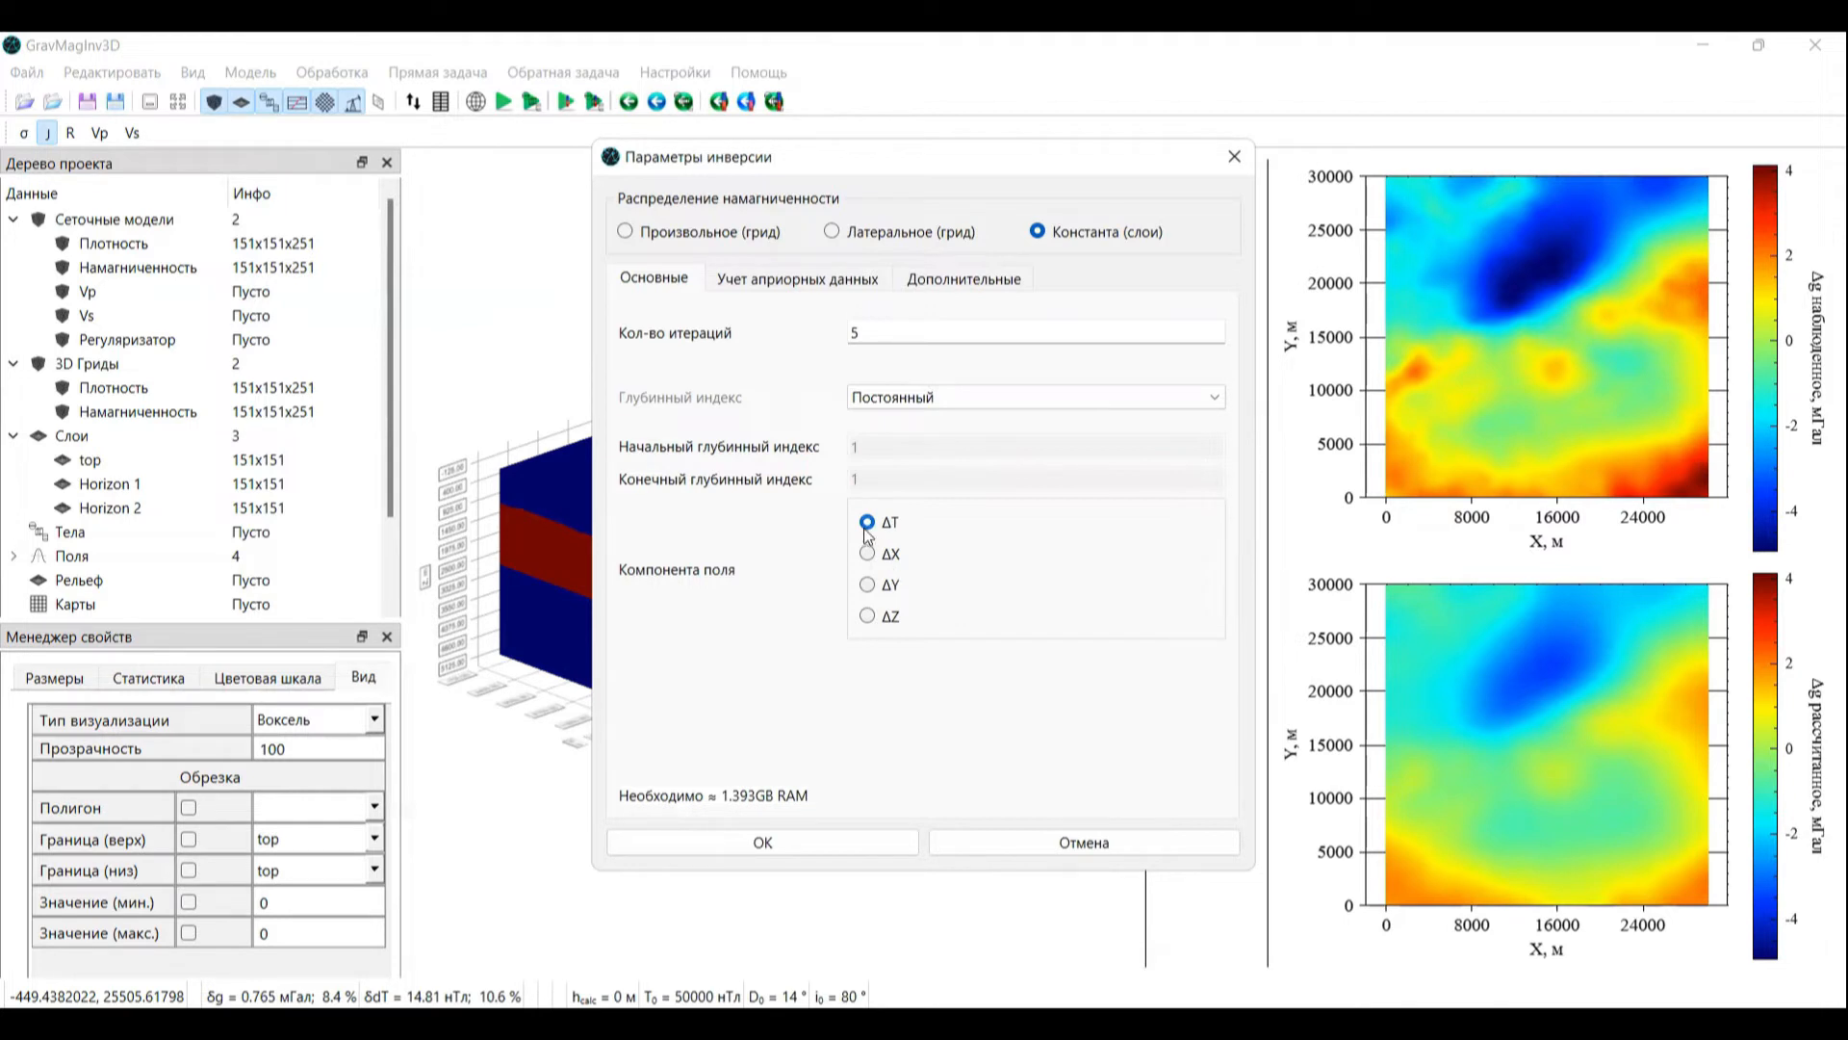
click(762, 842)
Step: Show the calculated ΔT field on the lower map and the observed ΔT field on the upper map
right_click(1401, 662)
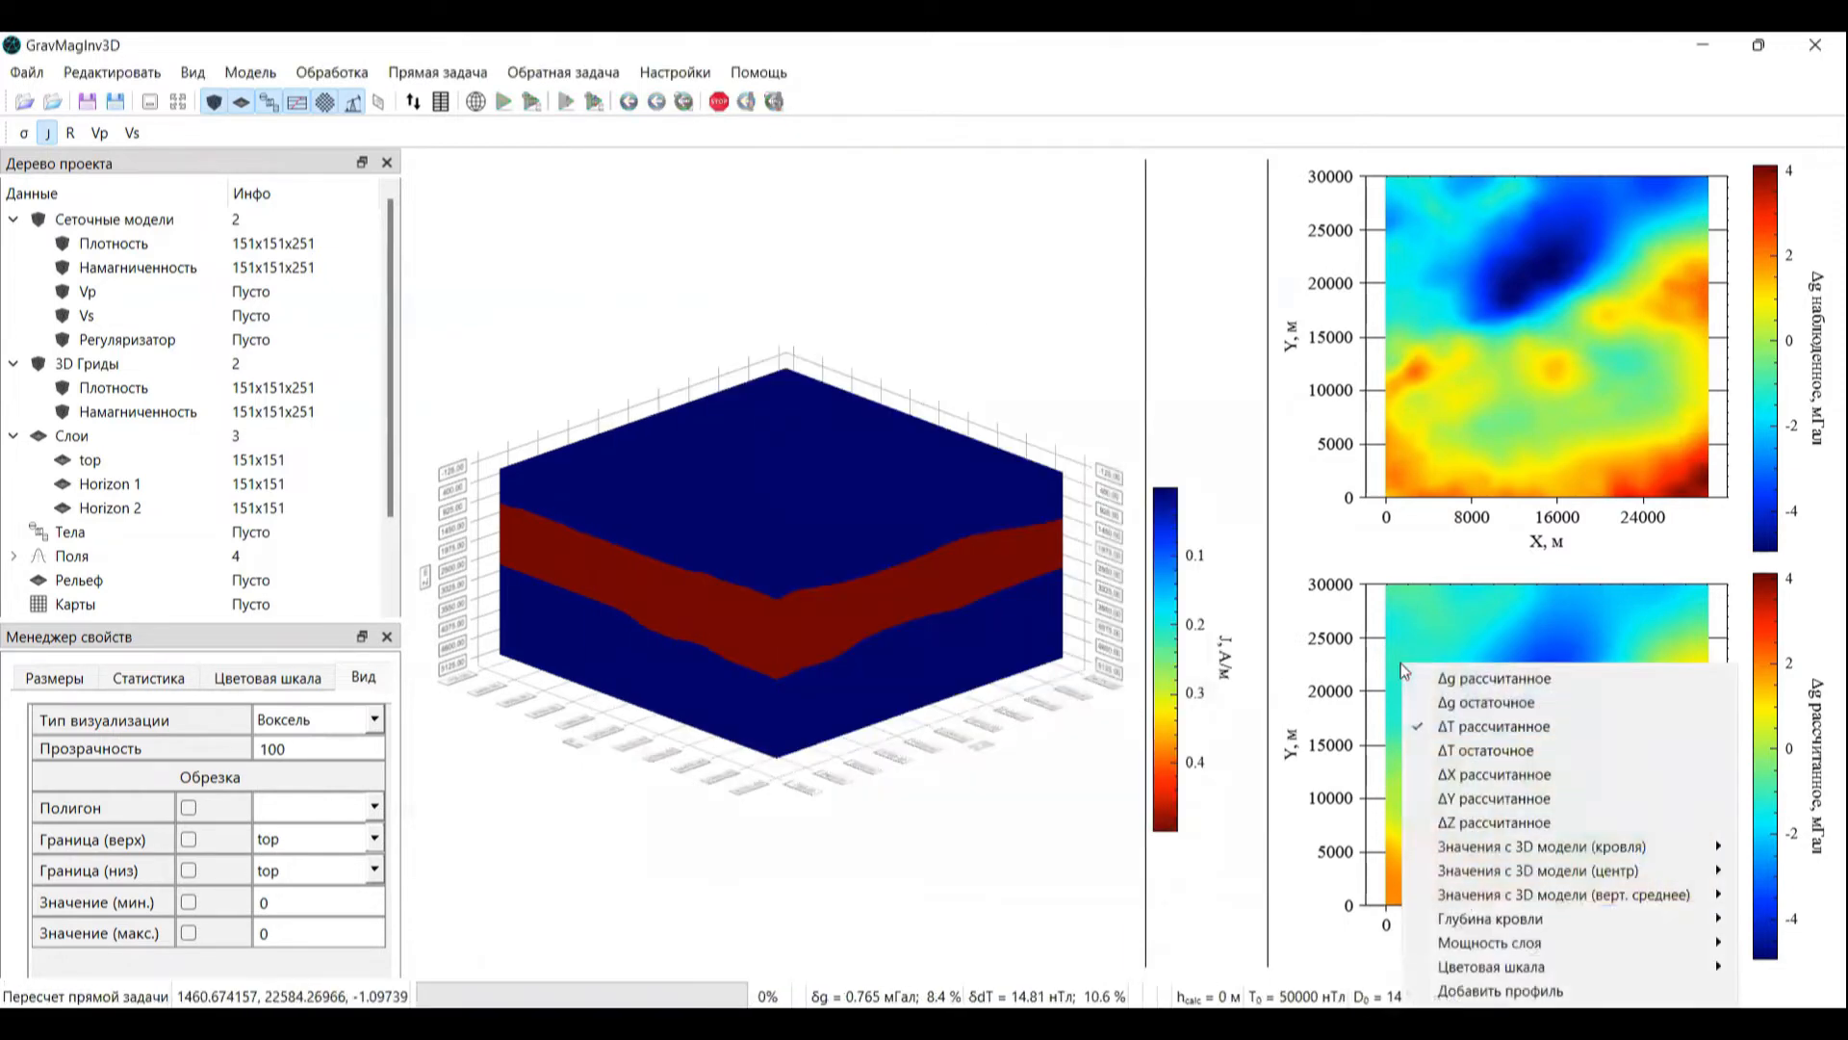
click(1490, 727)
right_click(1515, 441)
click(1617, 479)
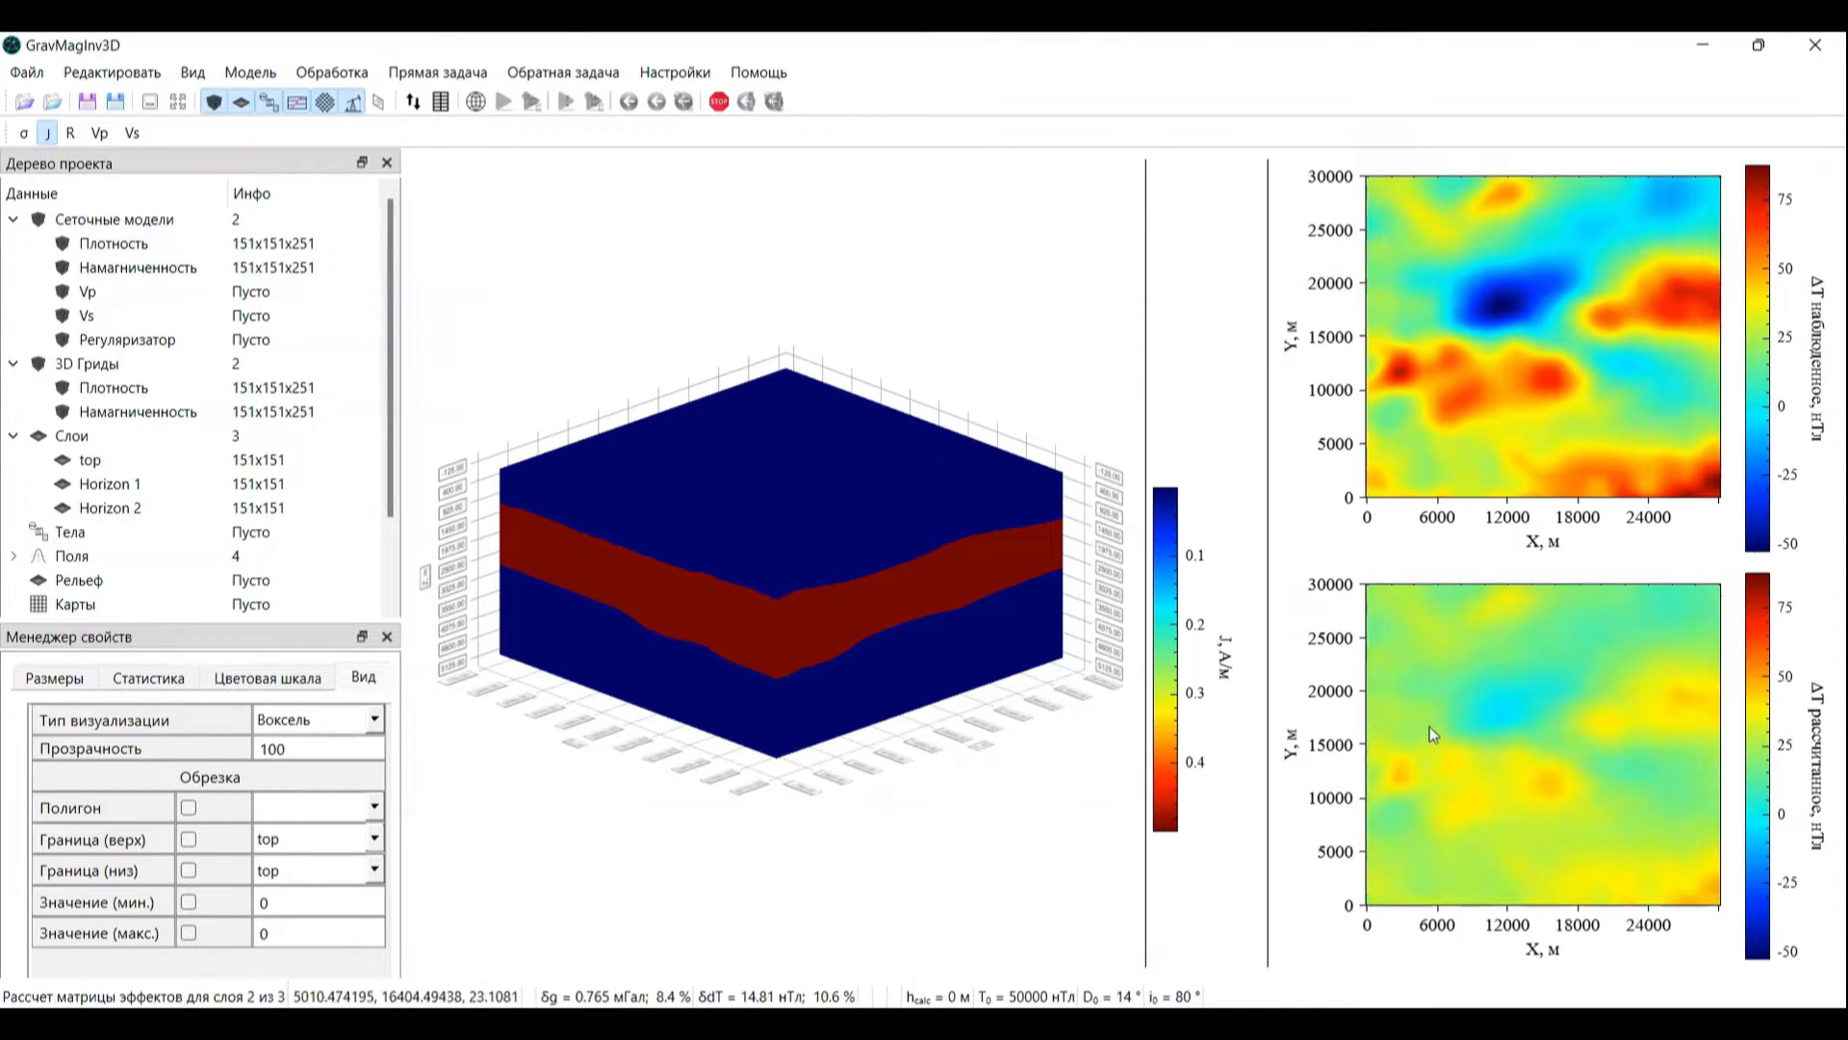
Step: Check the magnetization of Horizon 1 and the other layers in the layer properties
click(182, 100)
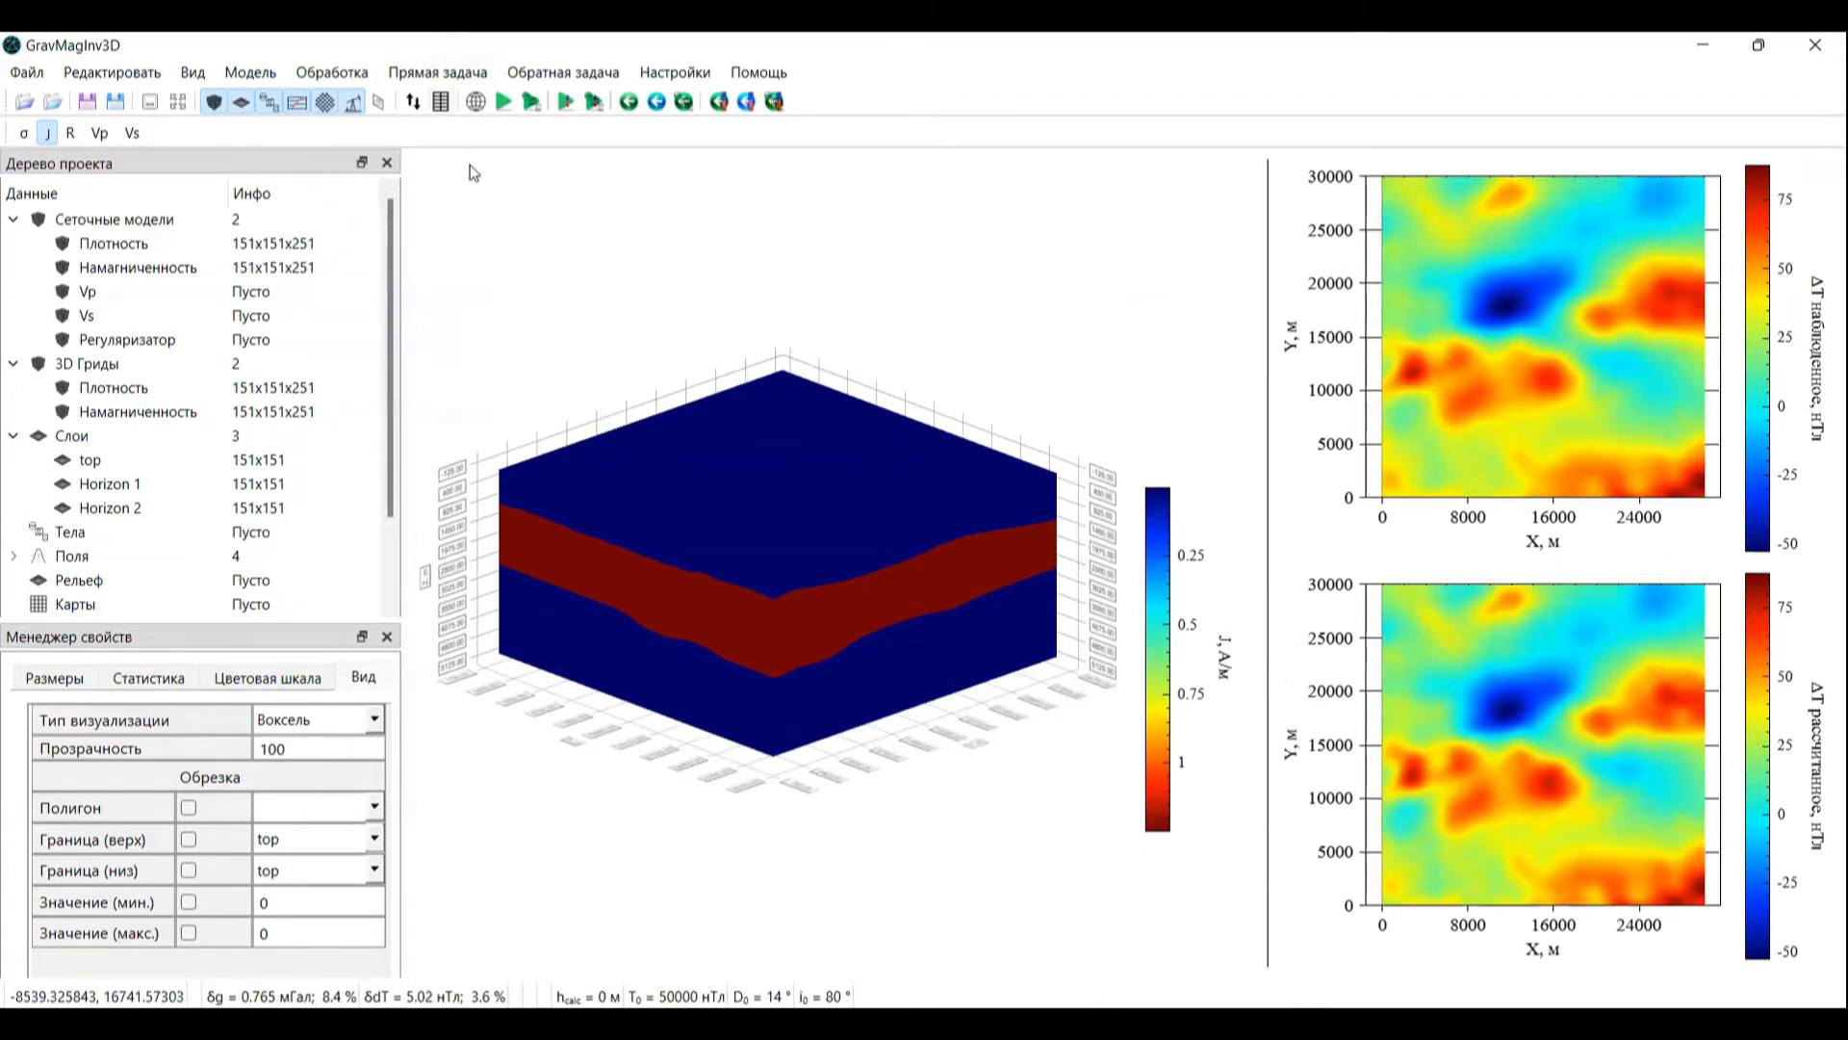
click(472, 285)
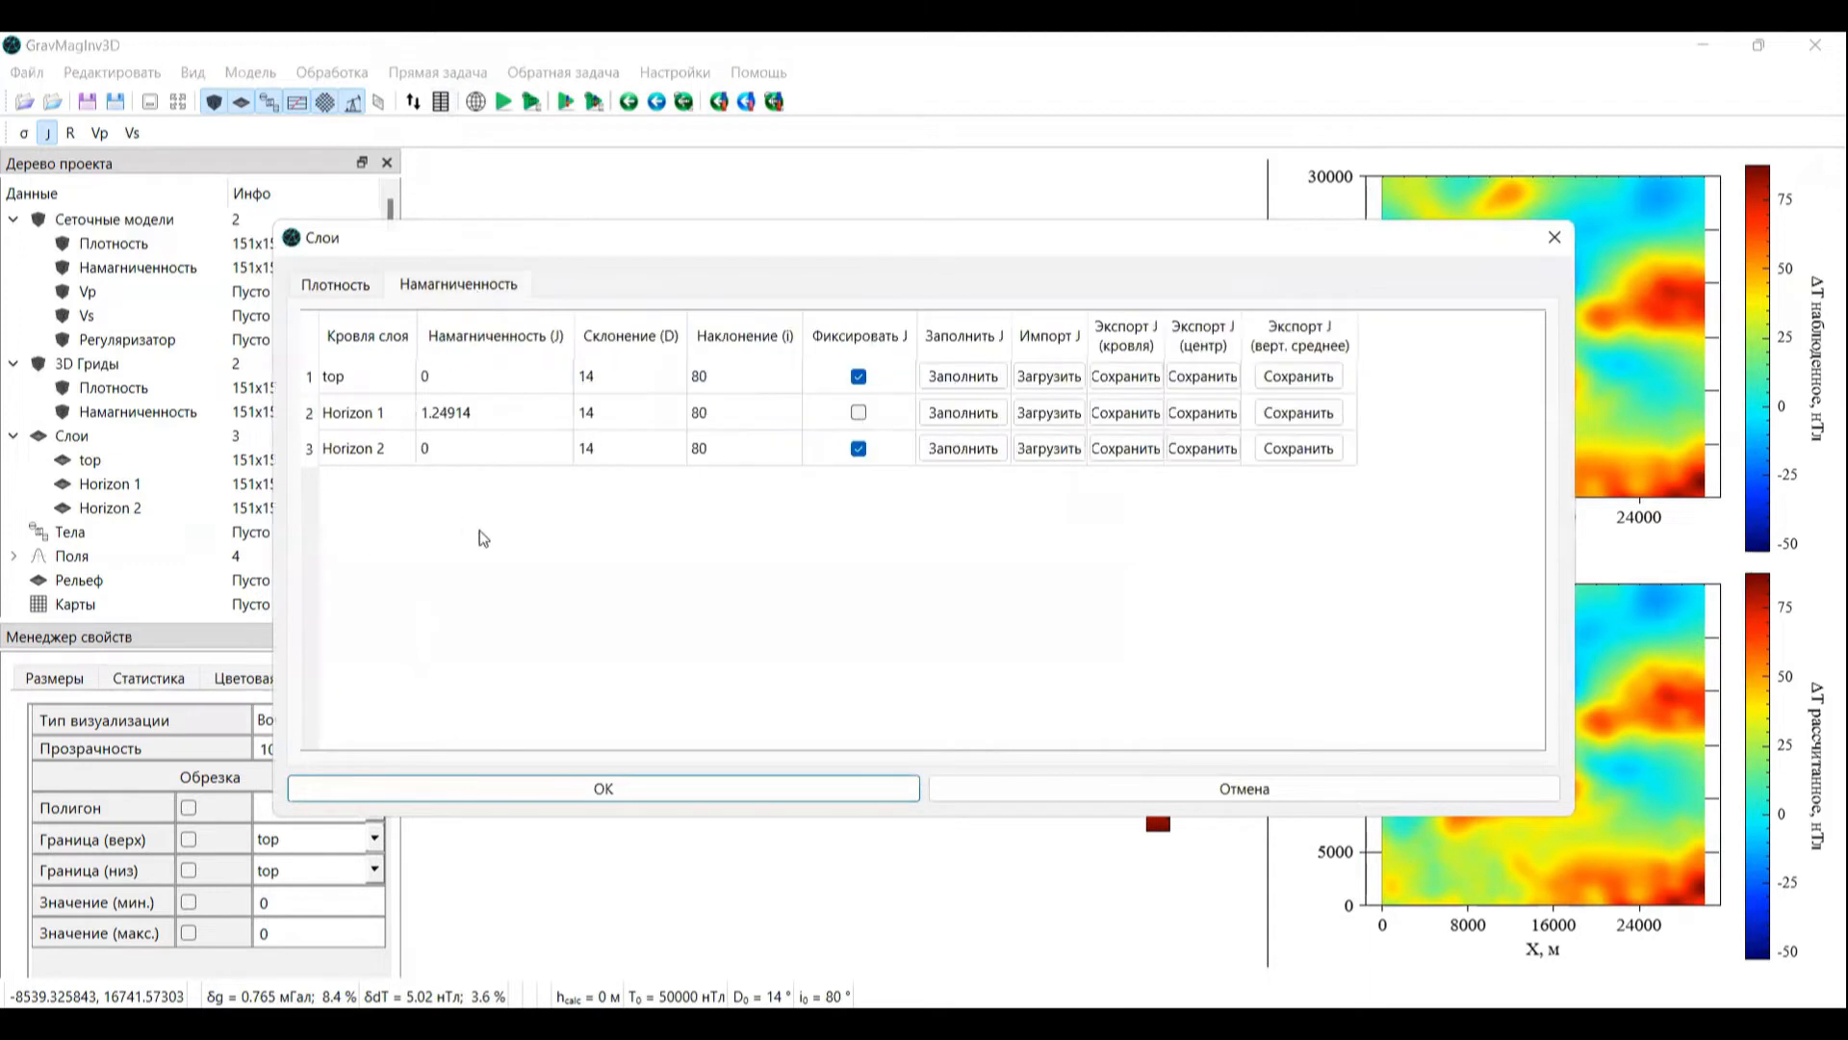
click(495, 445)
click(479, 425)
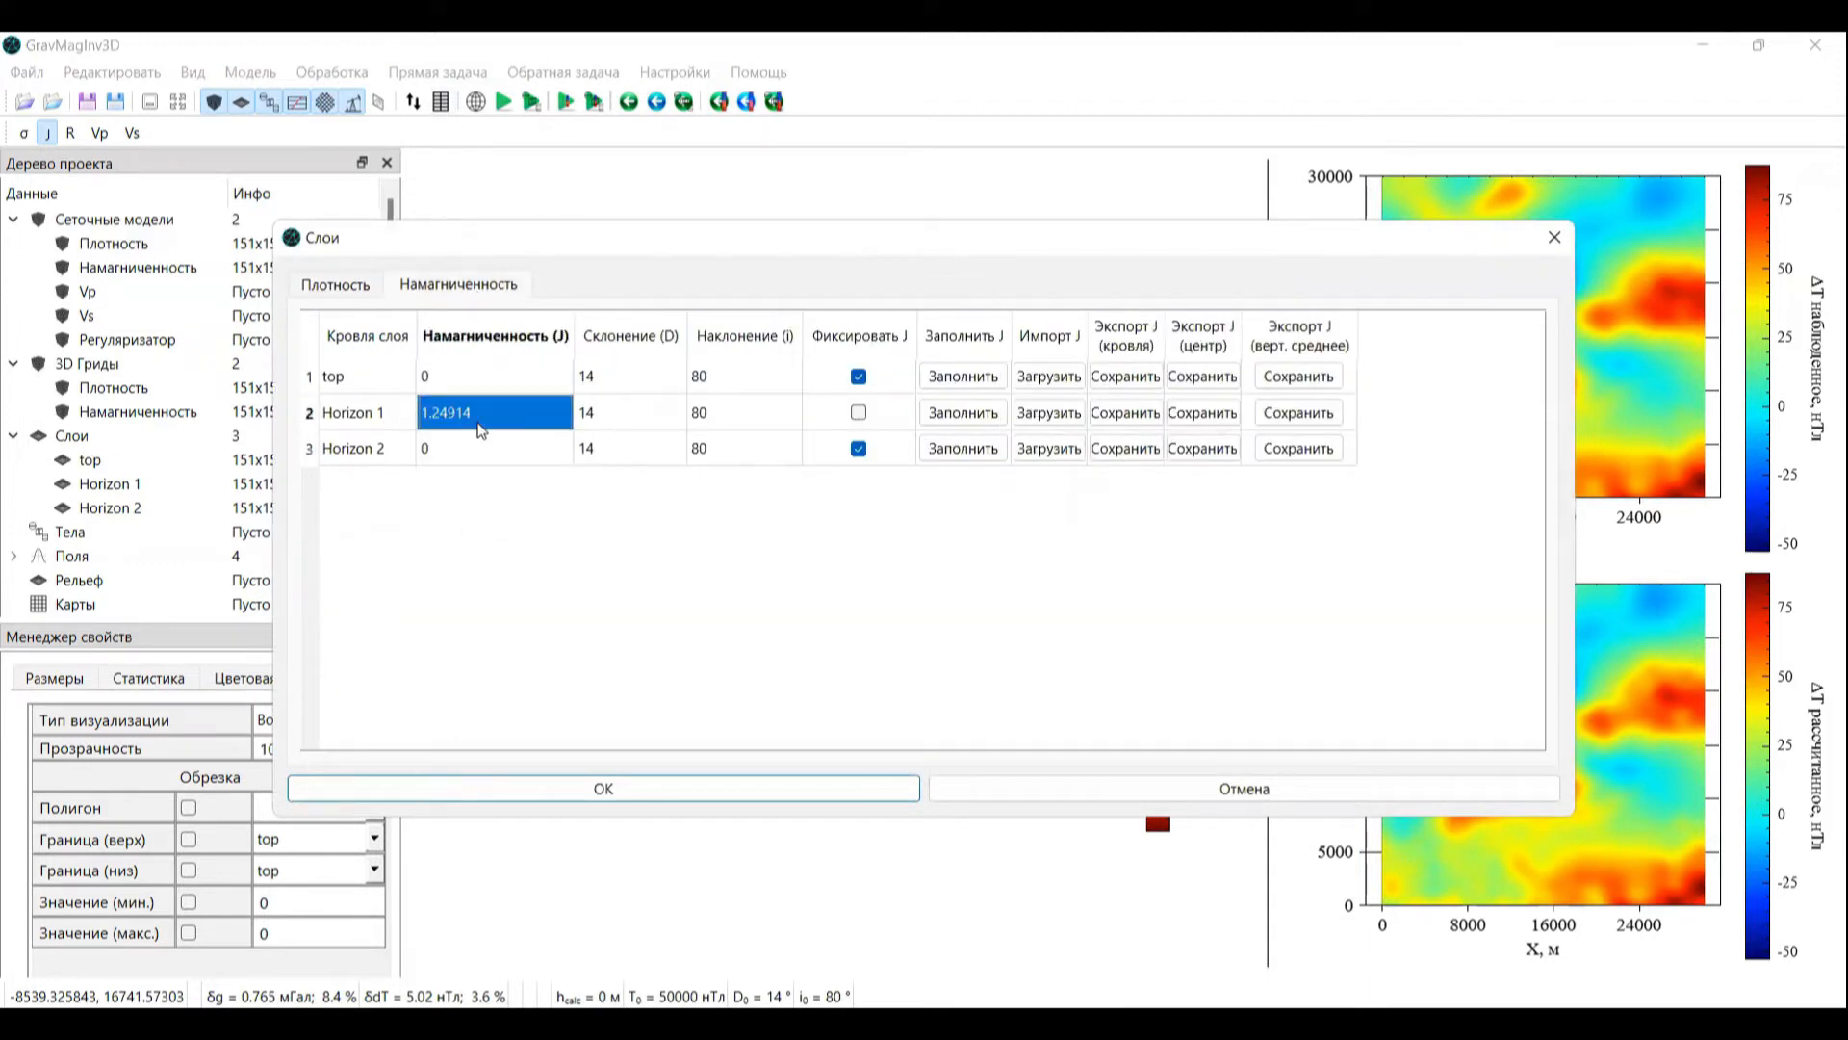
click(469, 383)
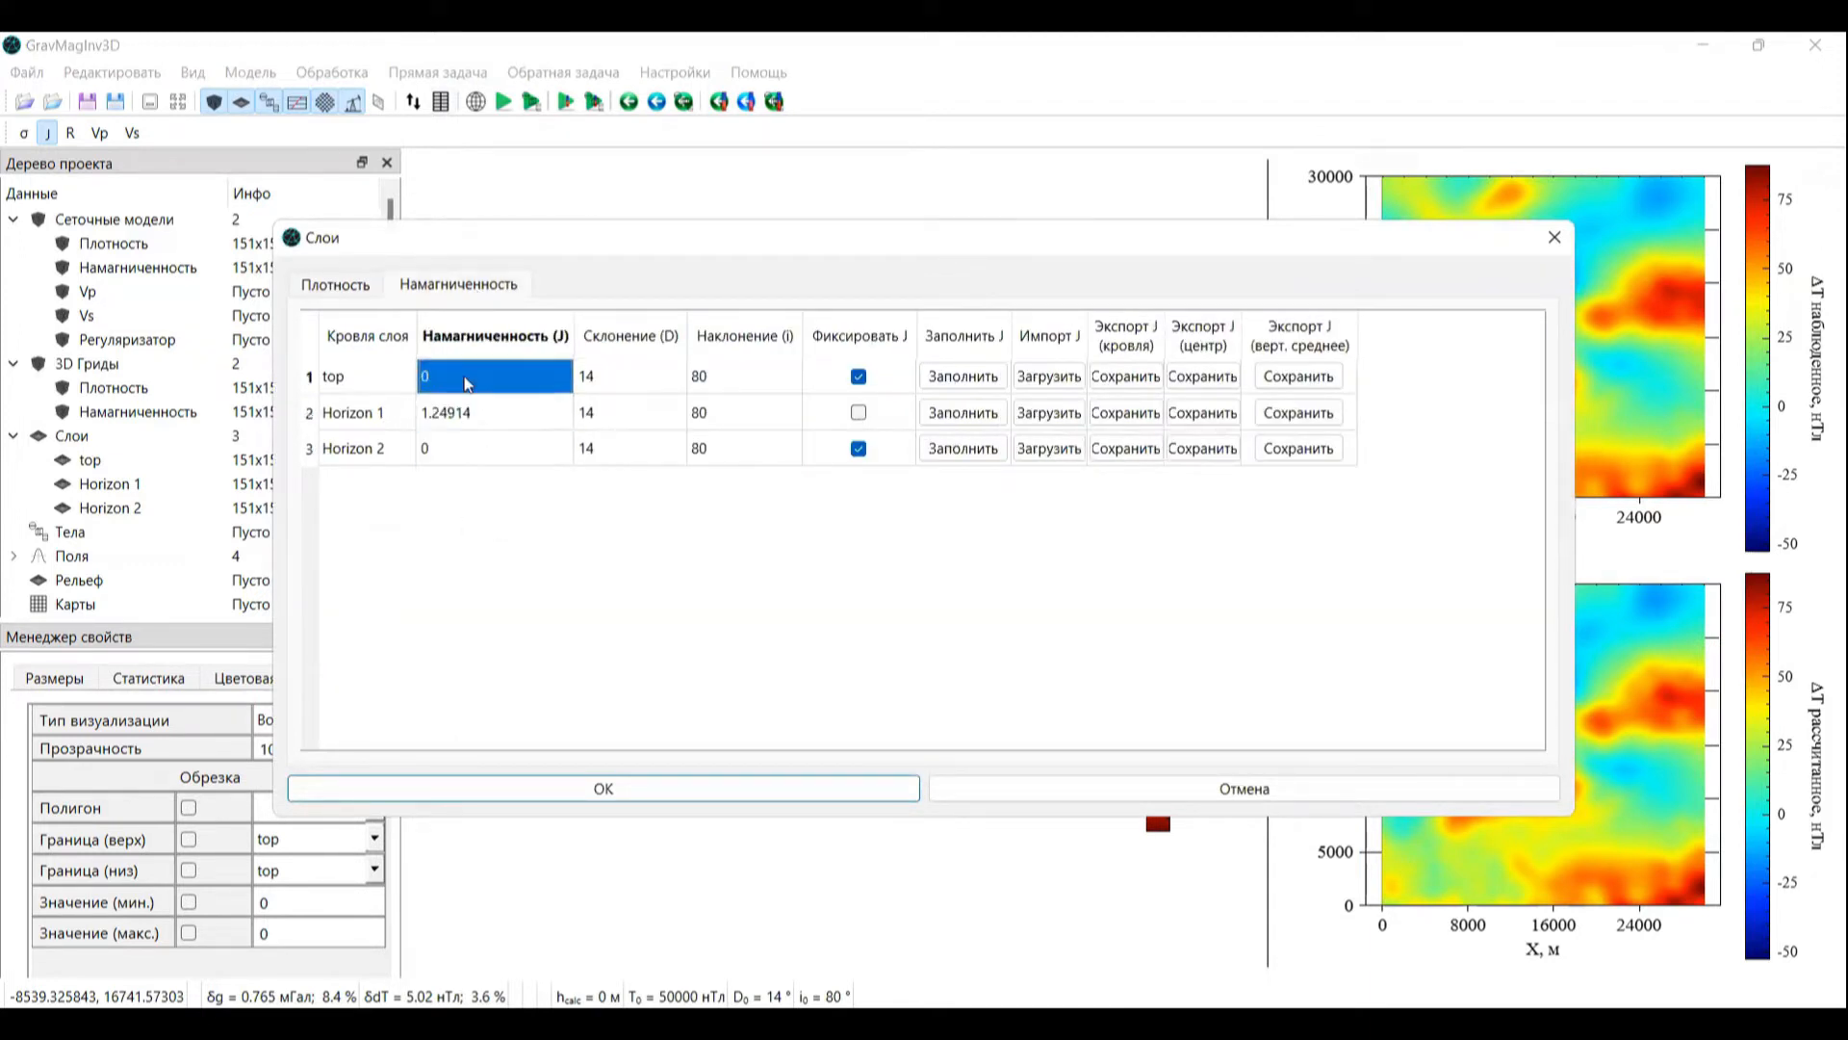
click(1555, 237)
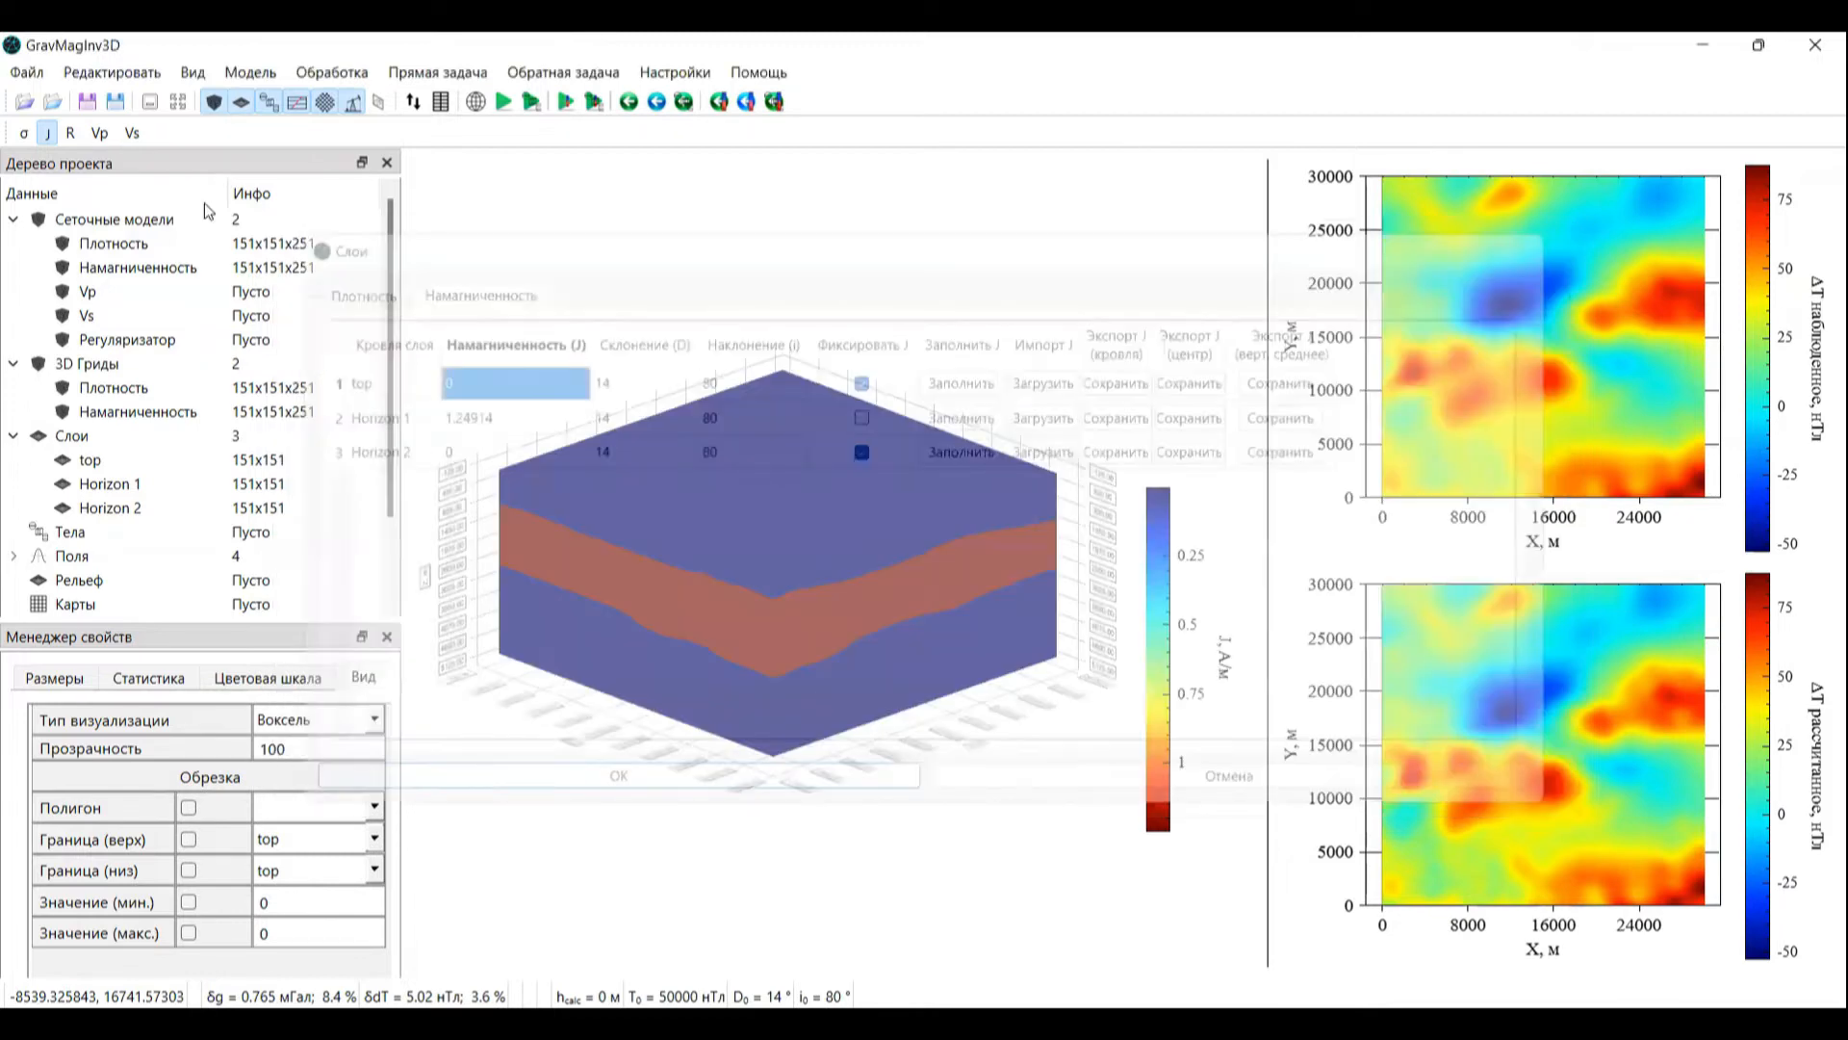
Step: Assign the 3D density grid as the density model and the 3D magnetization grid as the magnetization model
click(116, 387)
right_click(116, 387)
mouse_move(214, 379)
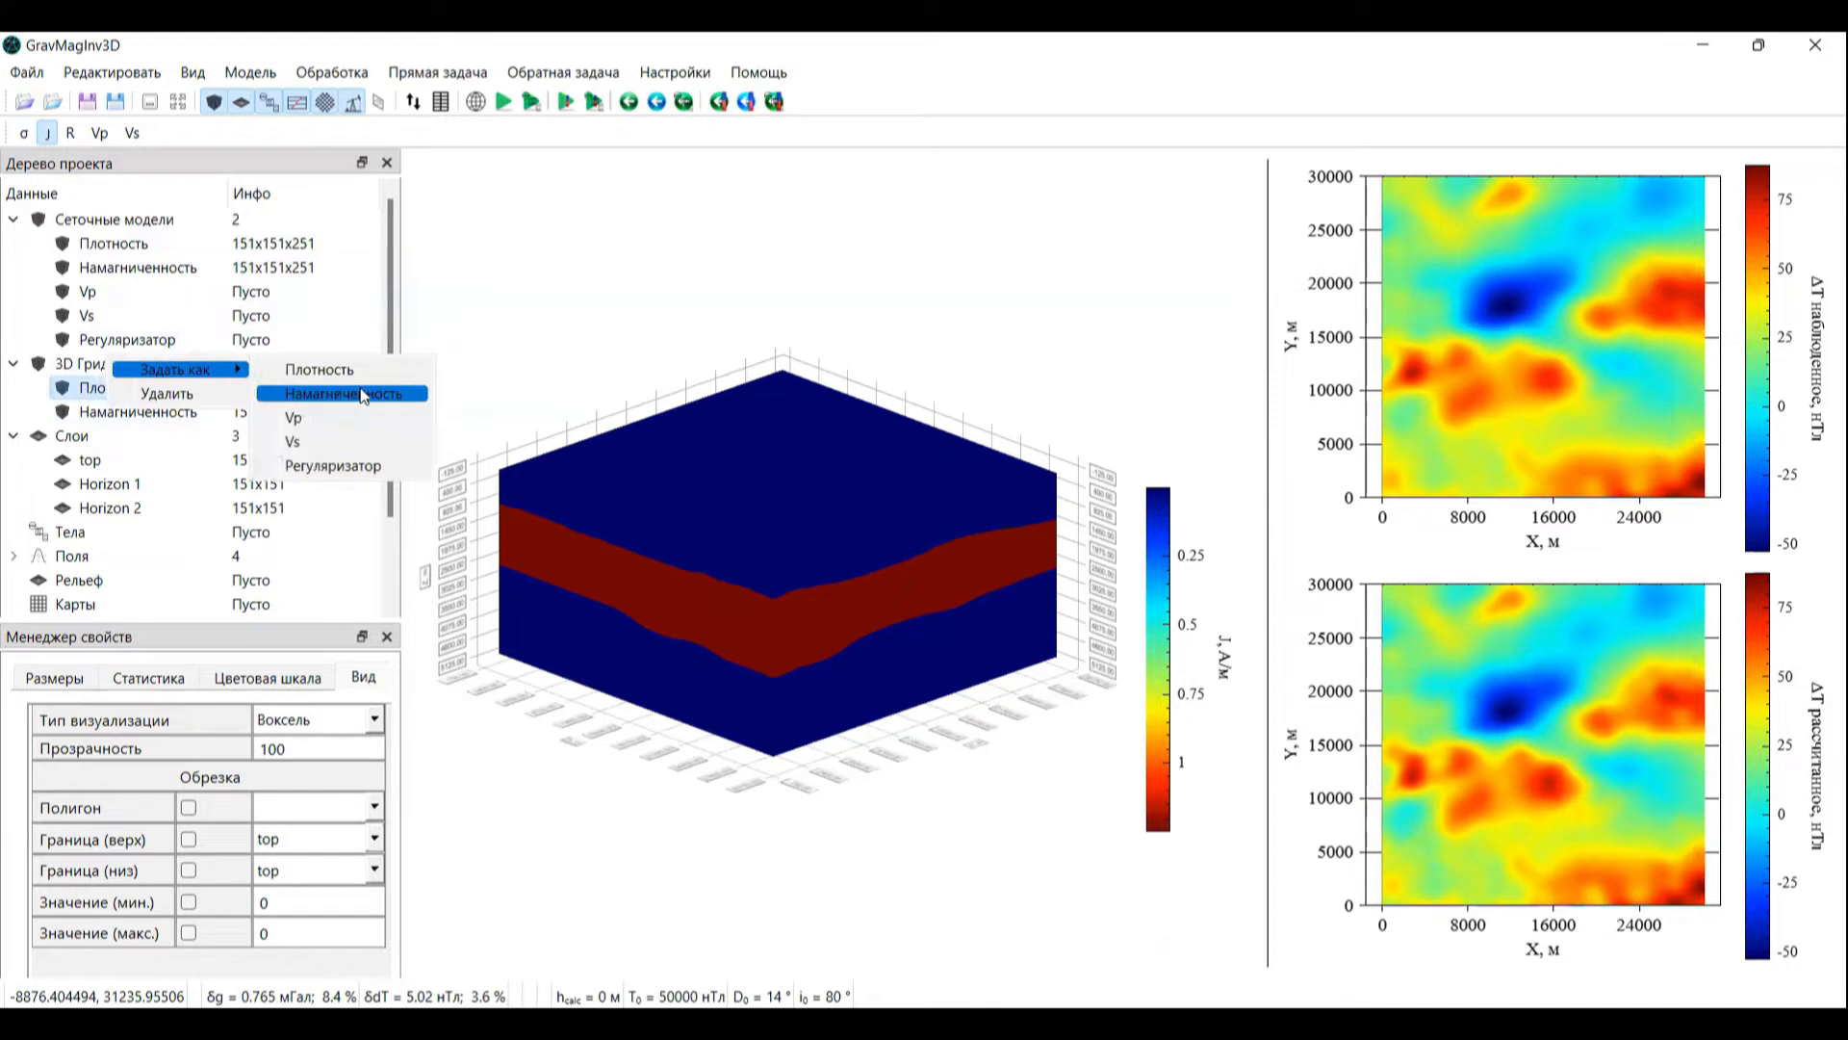
click(389, 372)
click(213, 412)
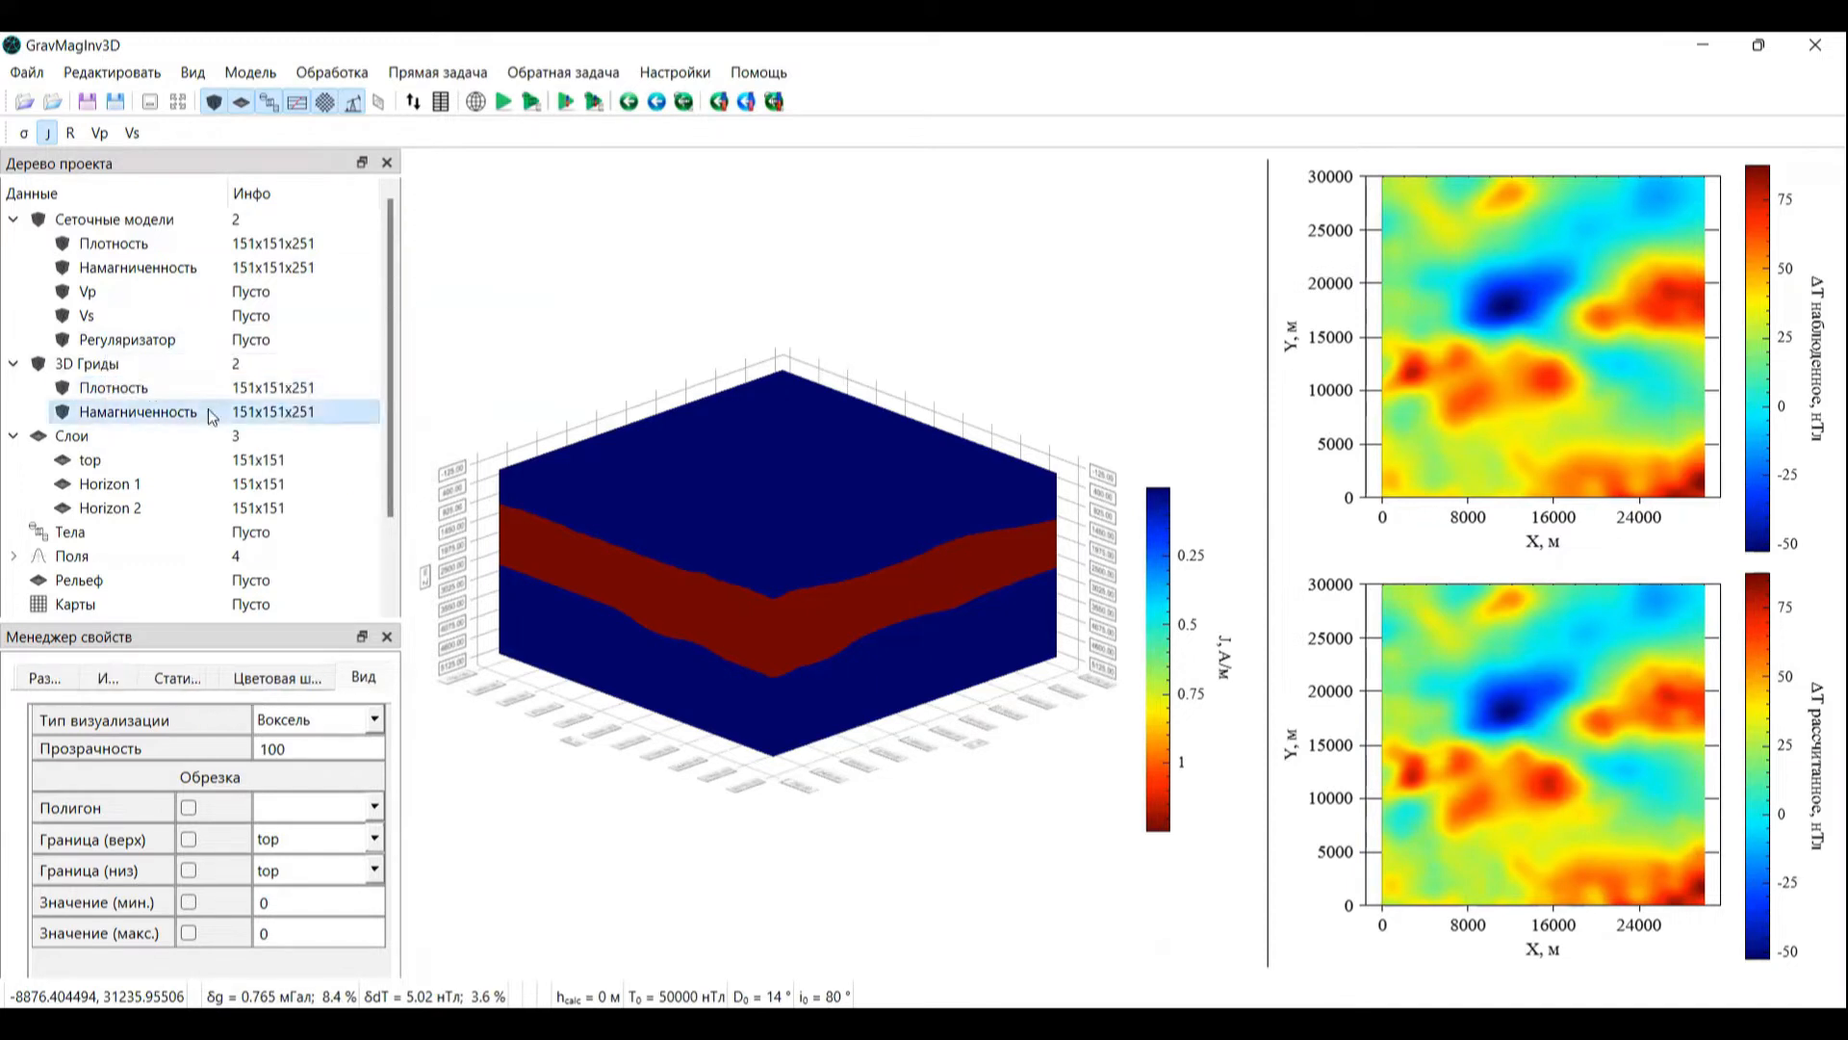
right_click(214, 412)
mouse_move(327, 394)
click(404, 418)
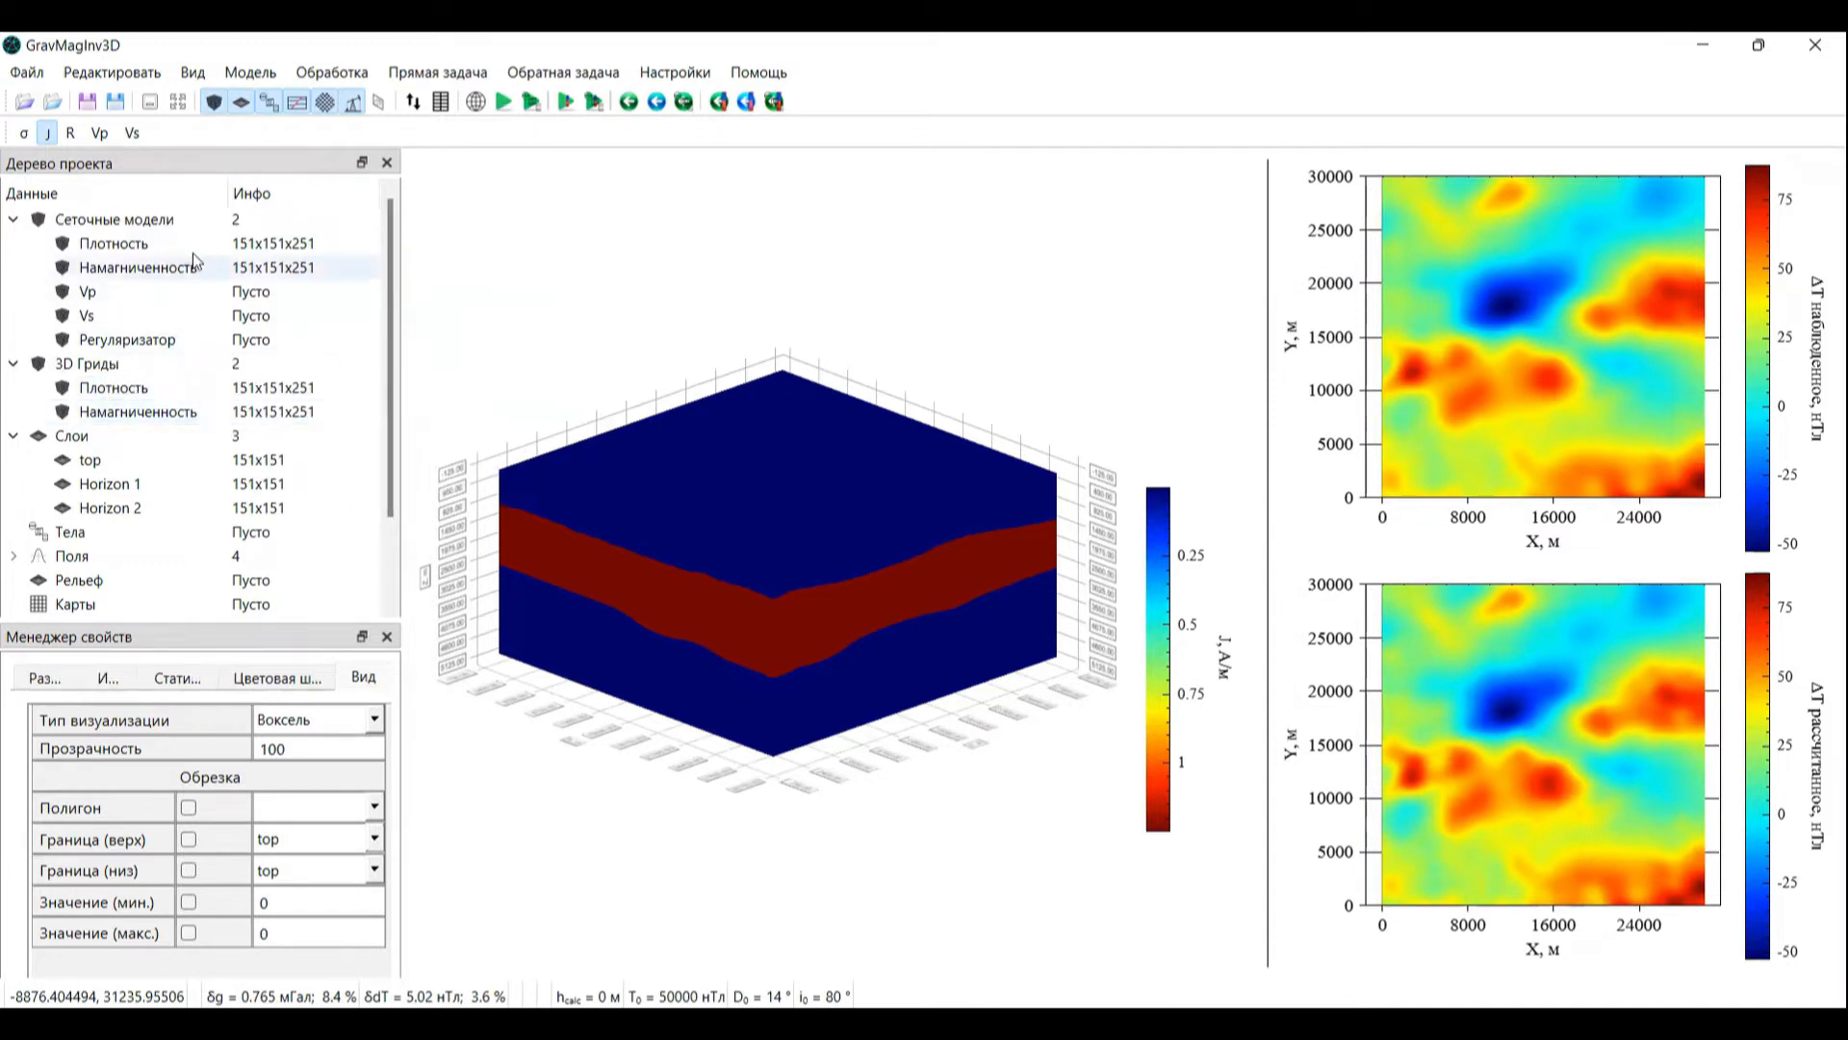
Step: Display the magnetization and density grid models and recalculate the forward problem for them
click(185, 243)
click(144, 272)
click(159, 244)
click(160, 274)
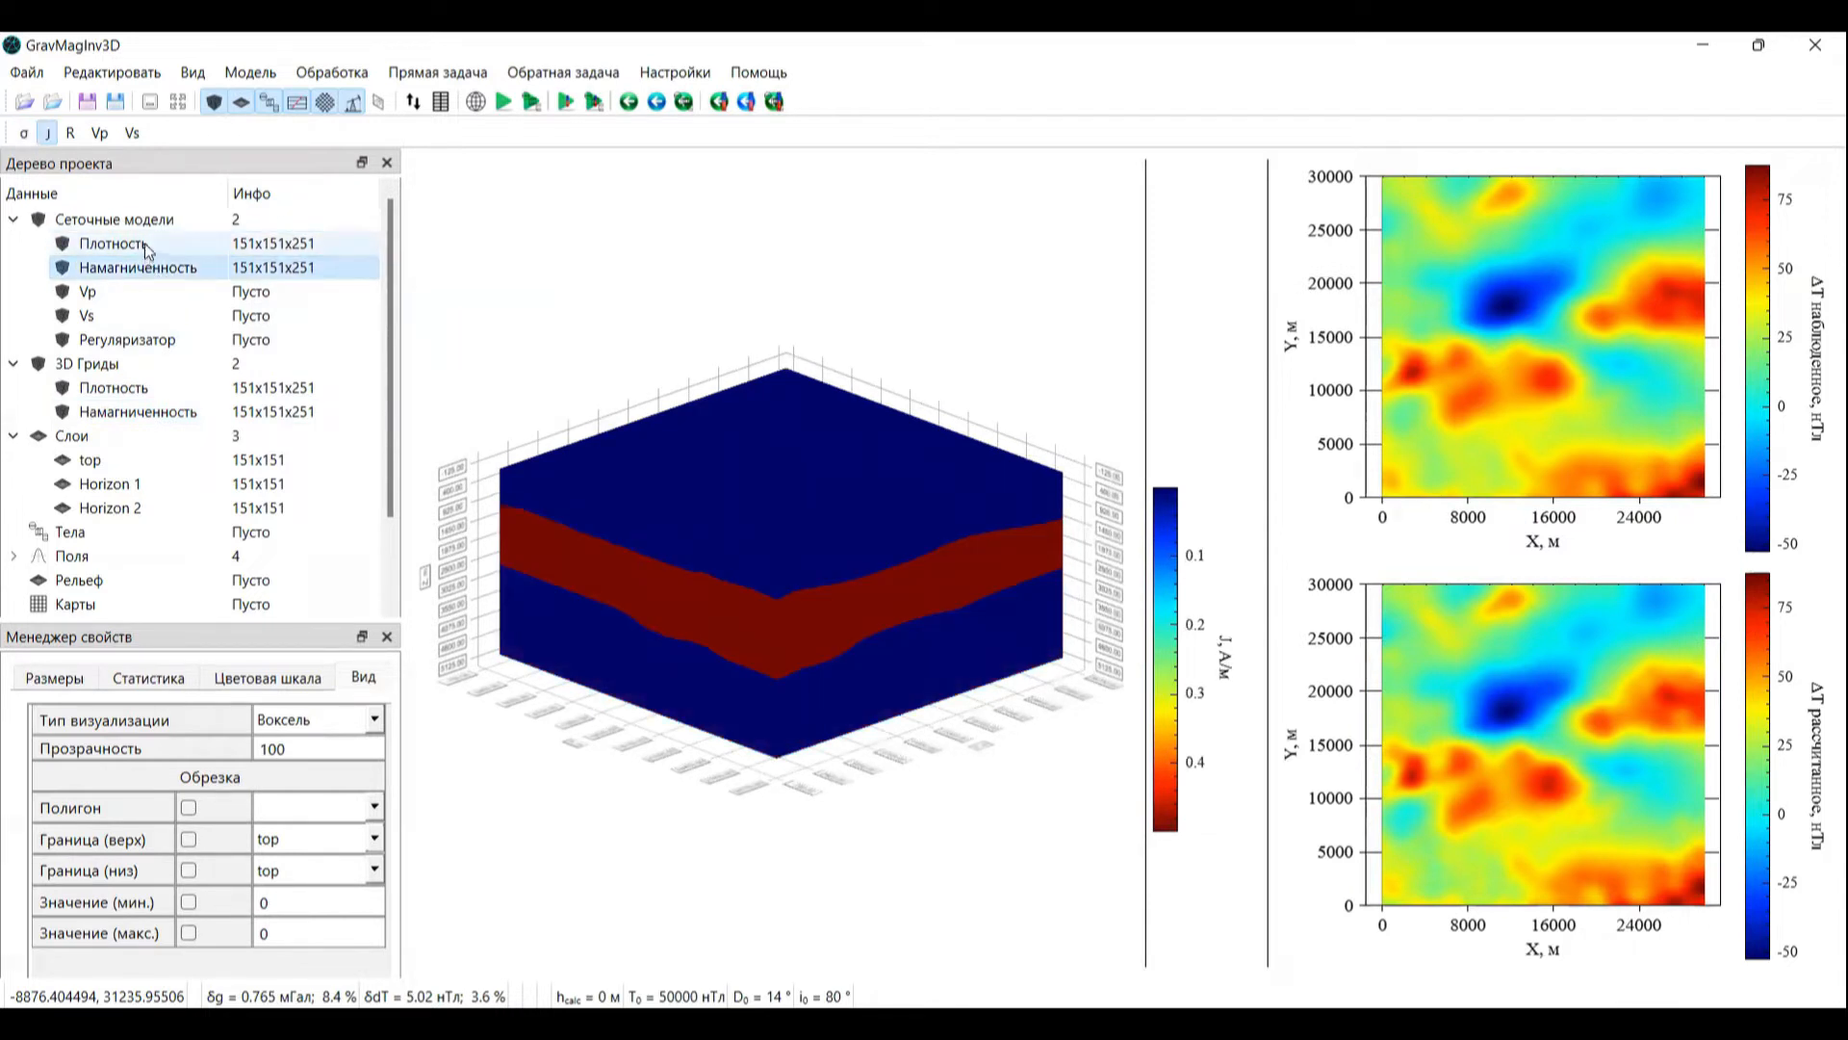
click(154, 244)
click(504, 101)
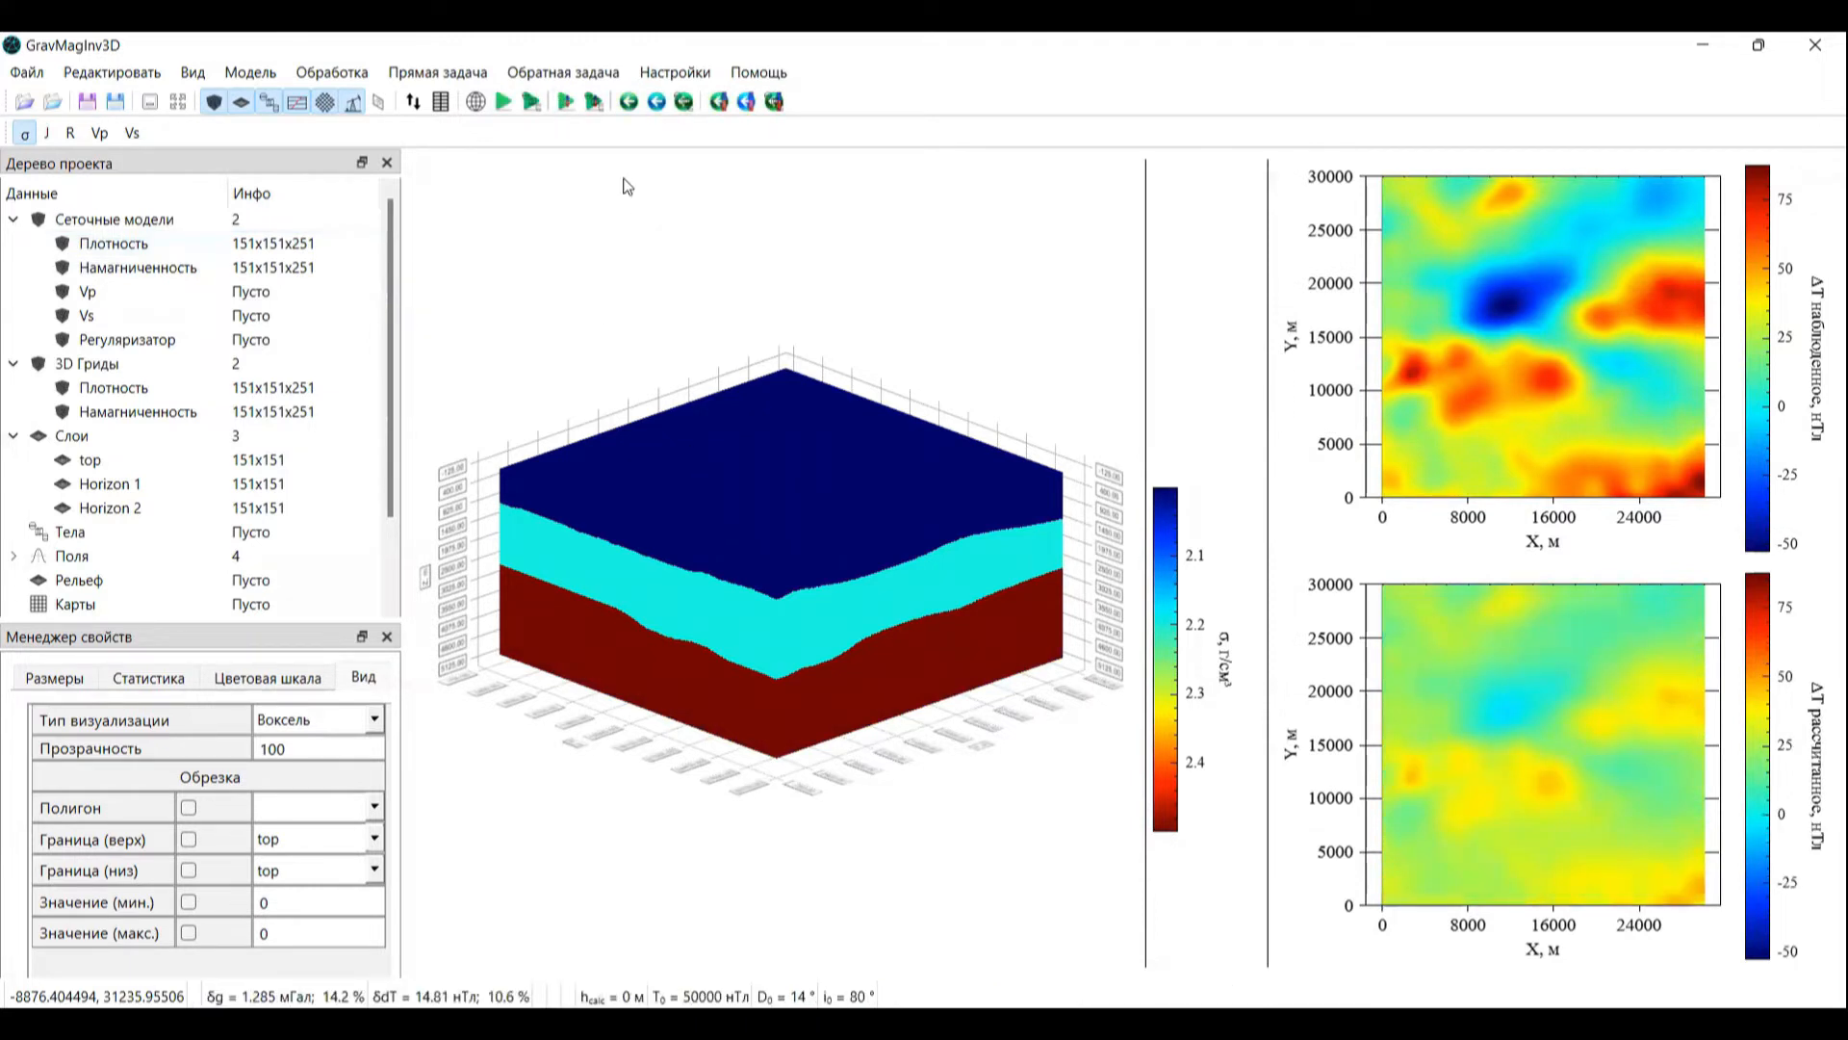
Step: Open the gravity grid inversion parameters, select Произвольное (грид) and view the a priori data options
click(563, 72)
mouse_move(574, 104)
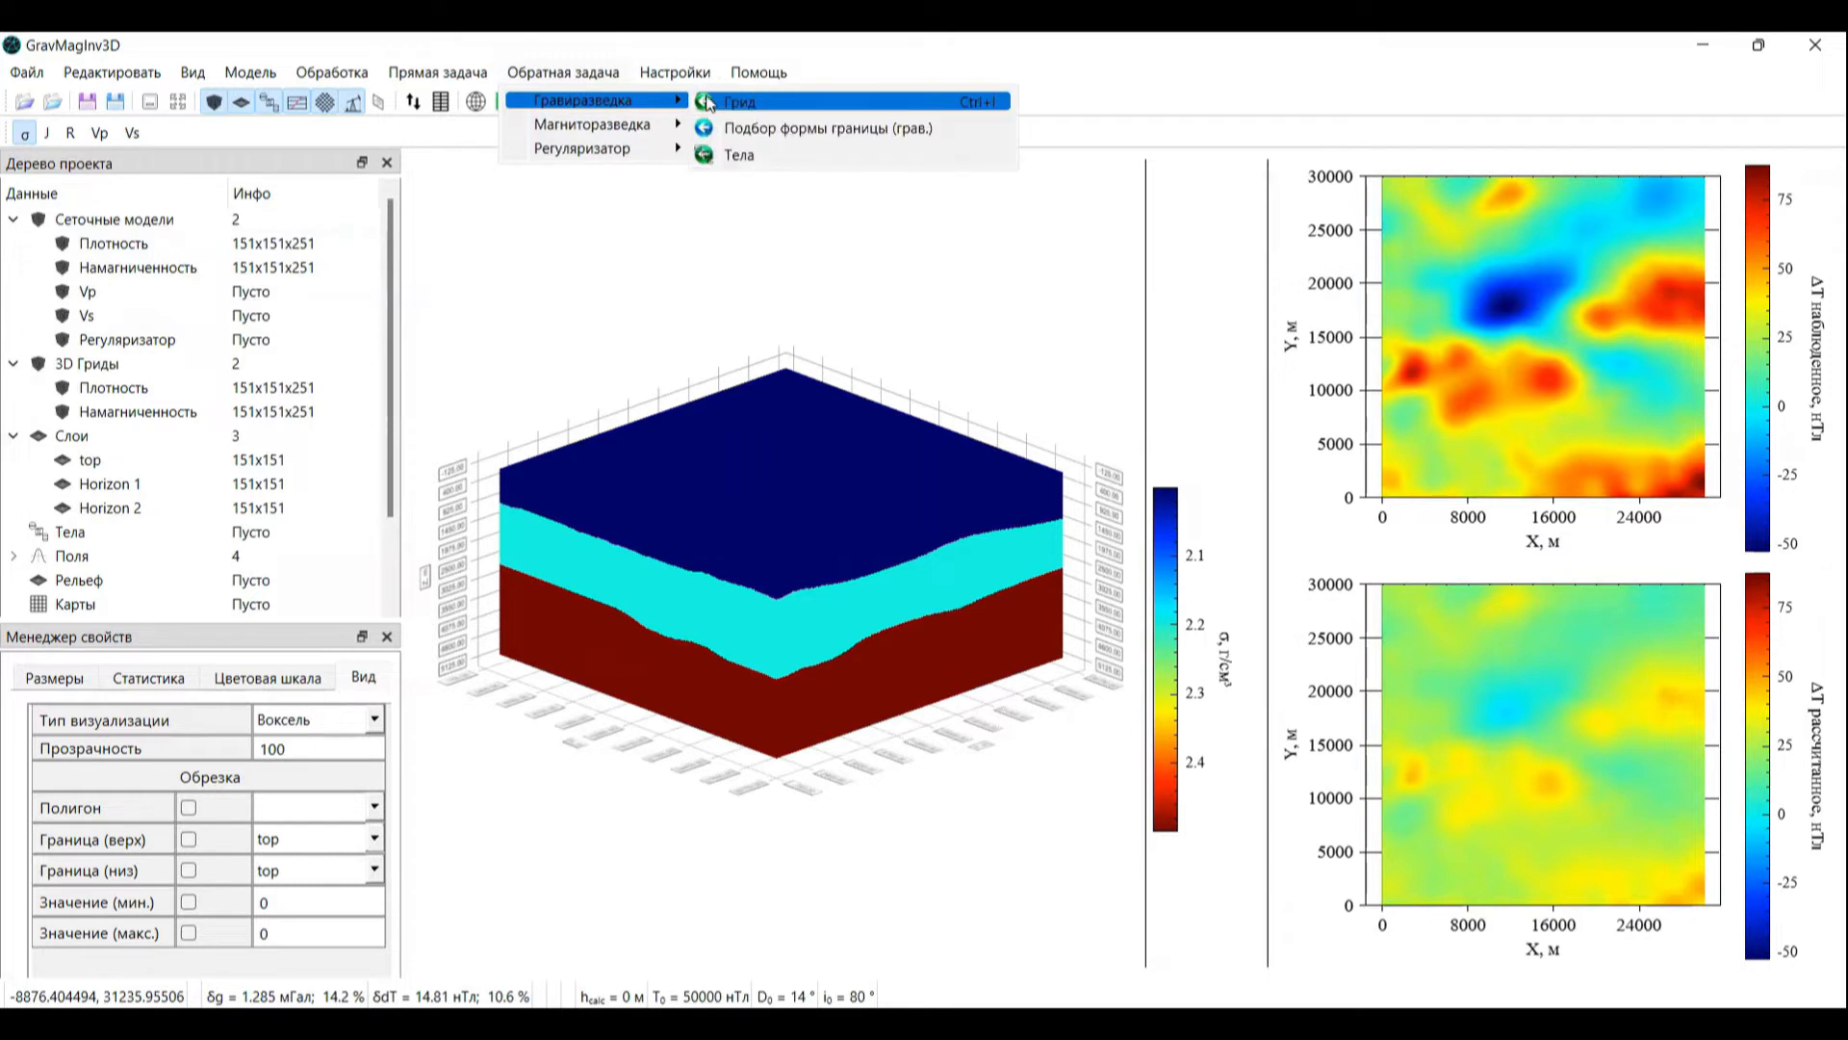
click(741, 104)
drag(661, 160, 502, 197)
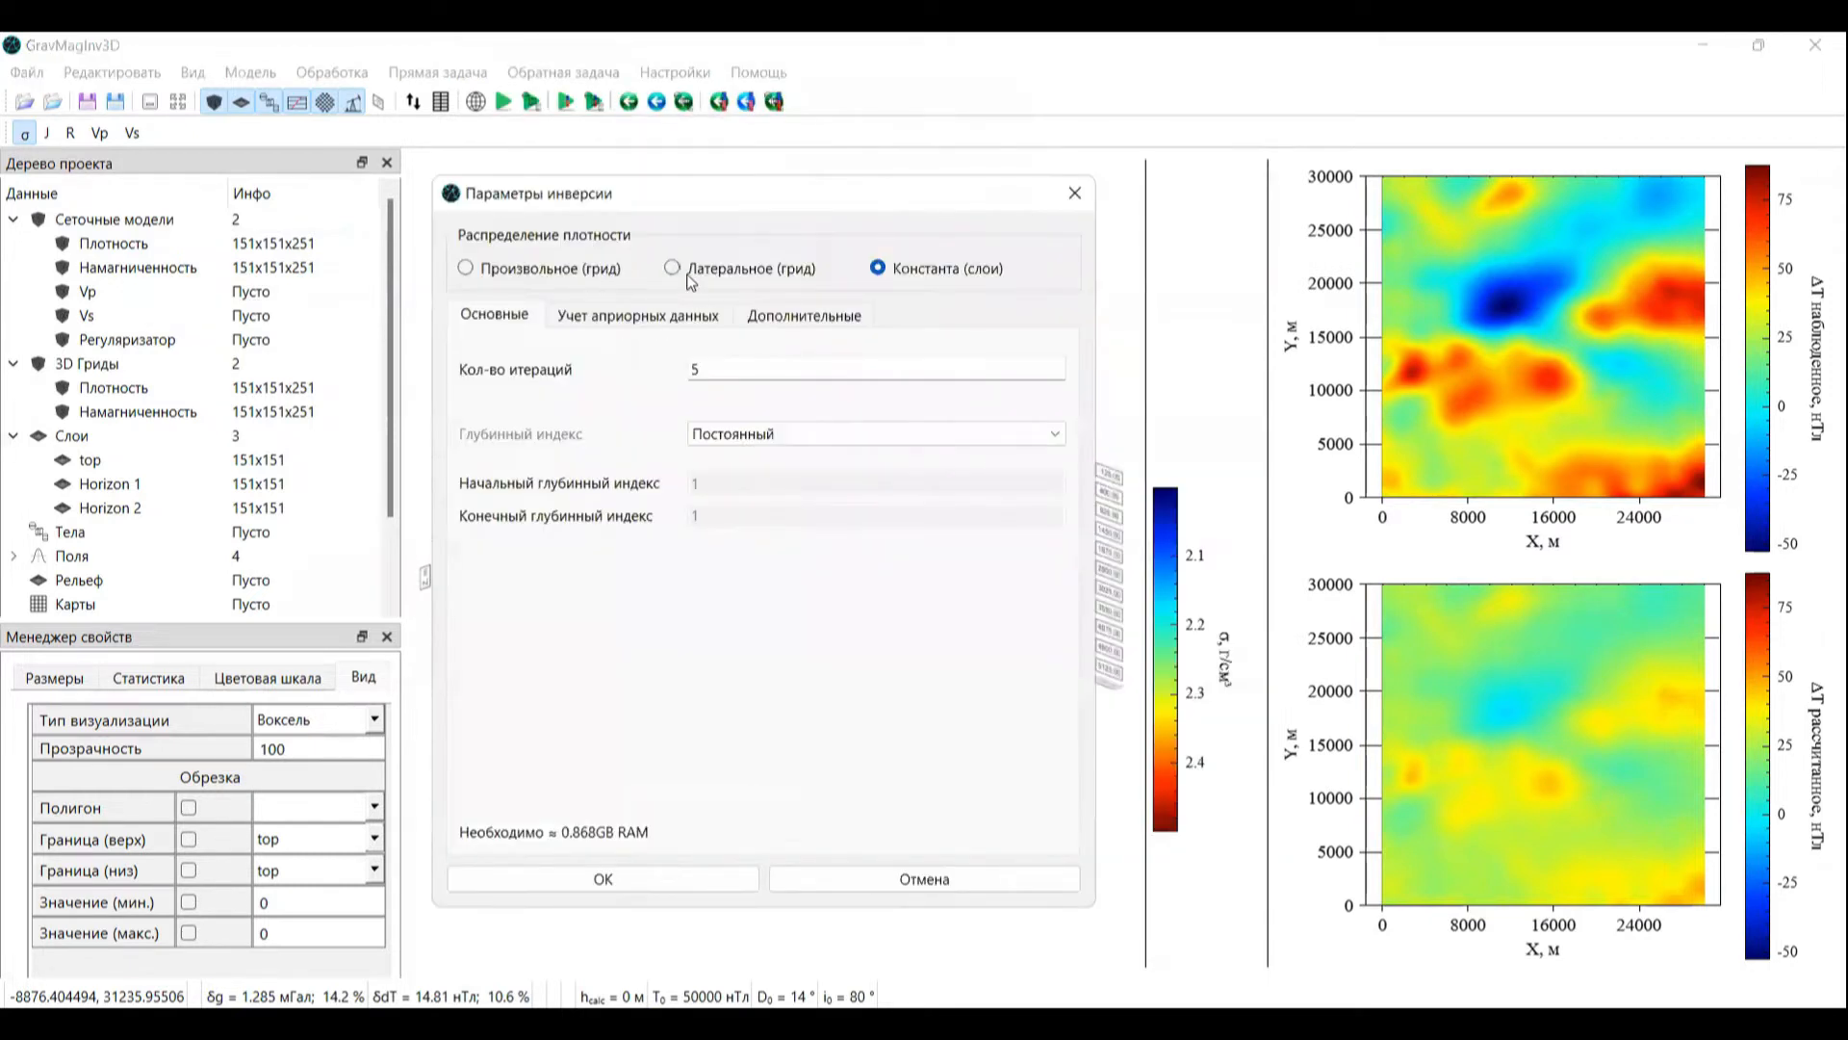
click(717, 274)
click(542, 275)
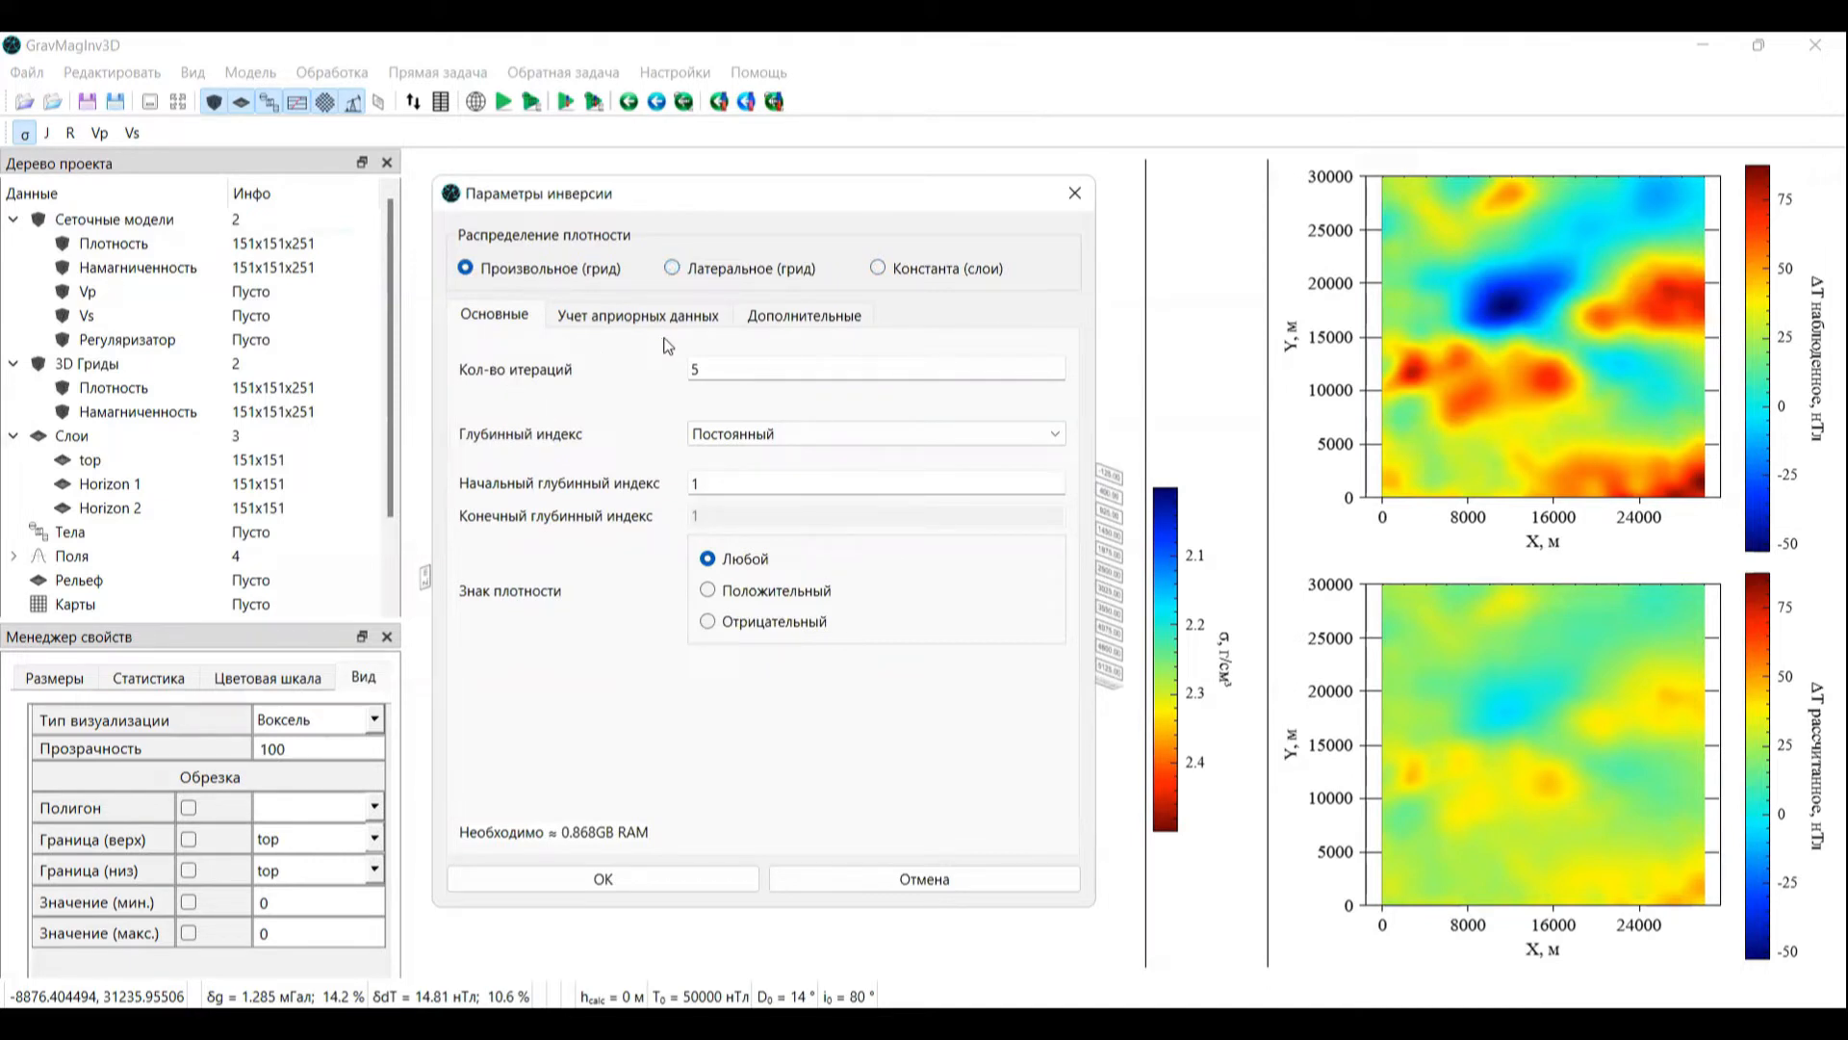
click(647, 317)
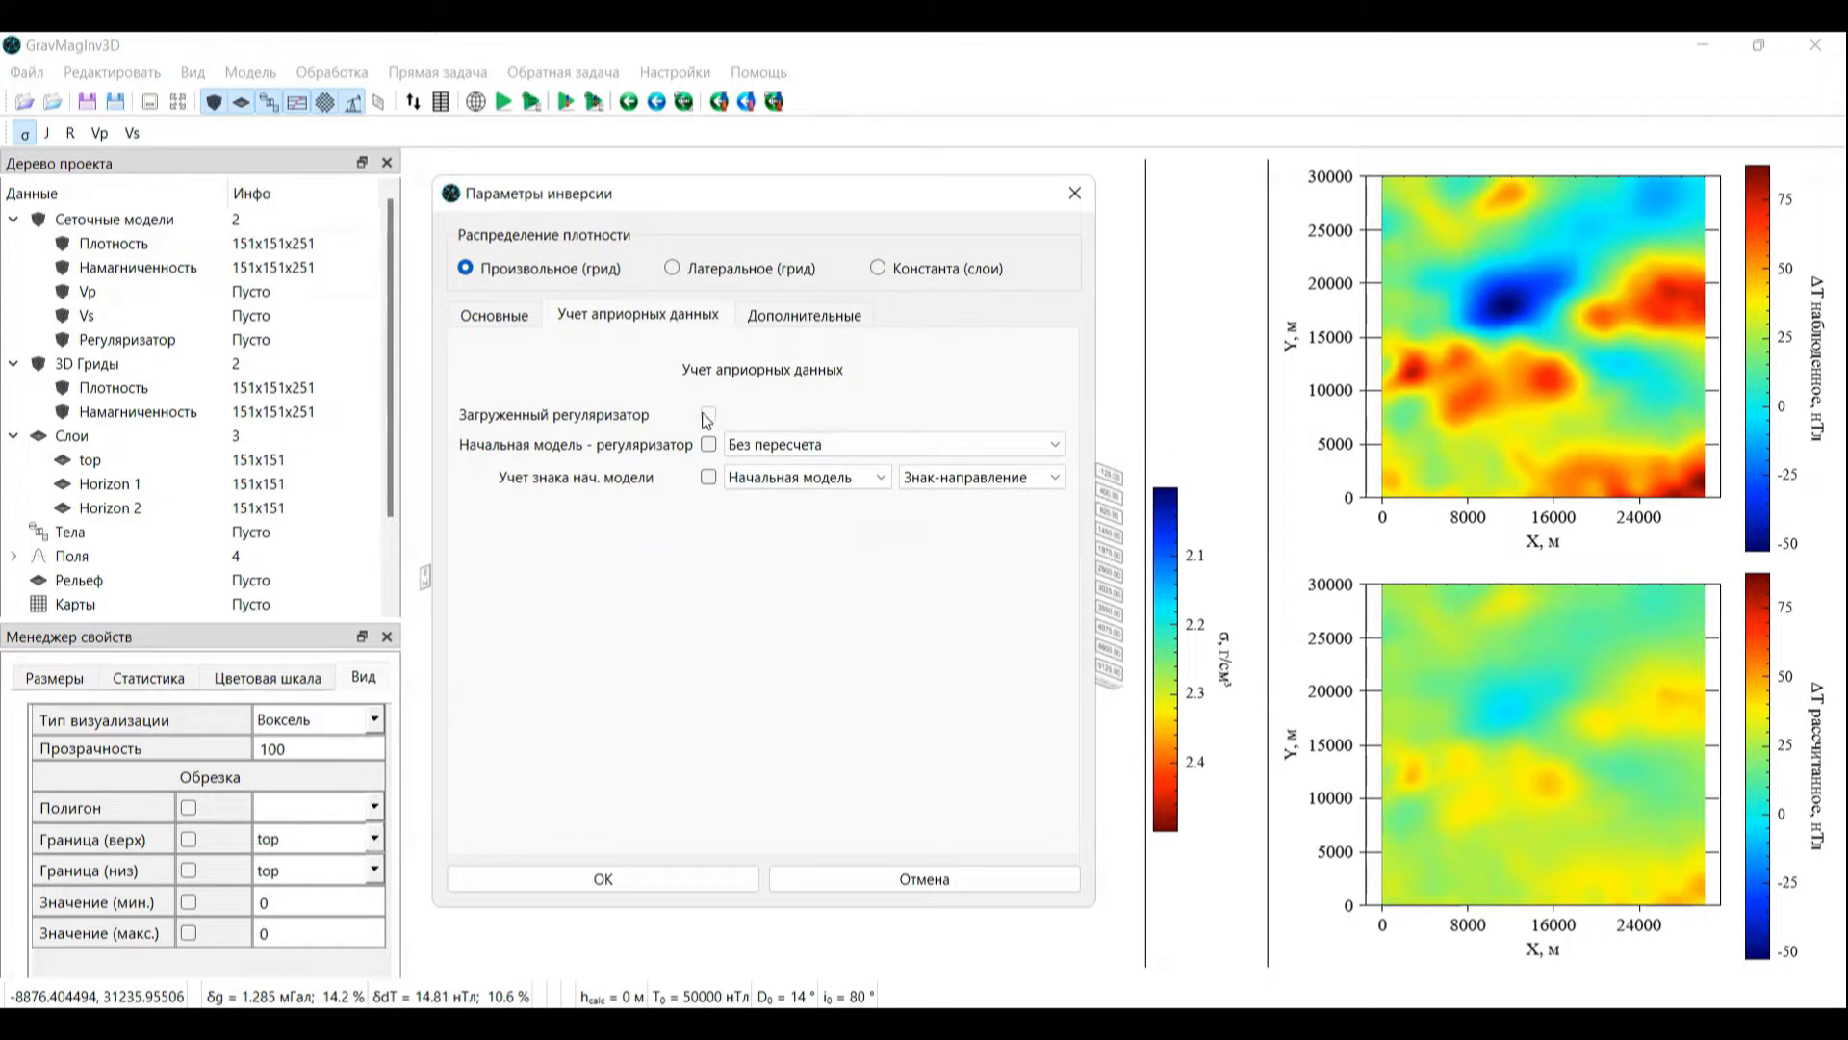
Step: Try another step scale (Масштаб шага) in the additional inversion parameters and restore it to 1
click(796, 318)
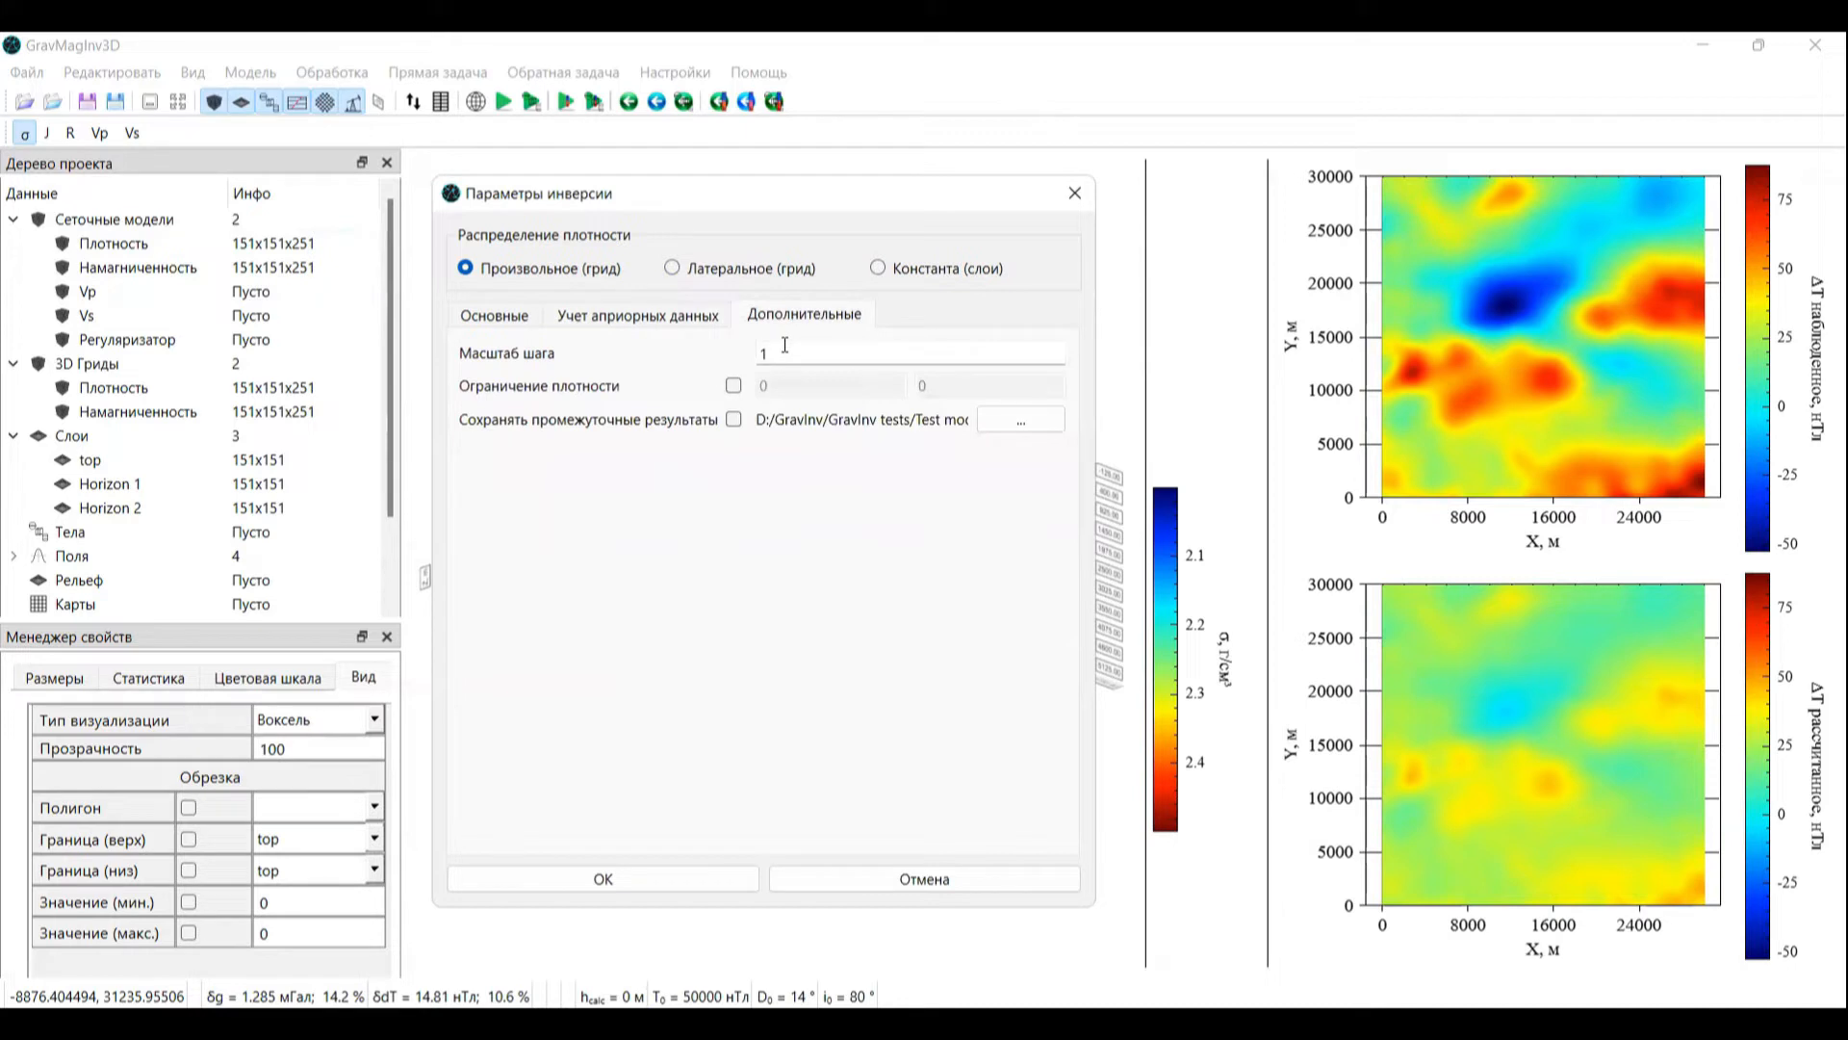
click(784, 345)
text(,1)
key(BackSpace)
key(BackSpace)
key(BackSpace)
text(1)
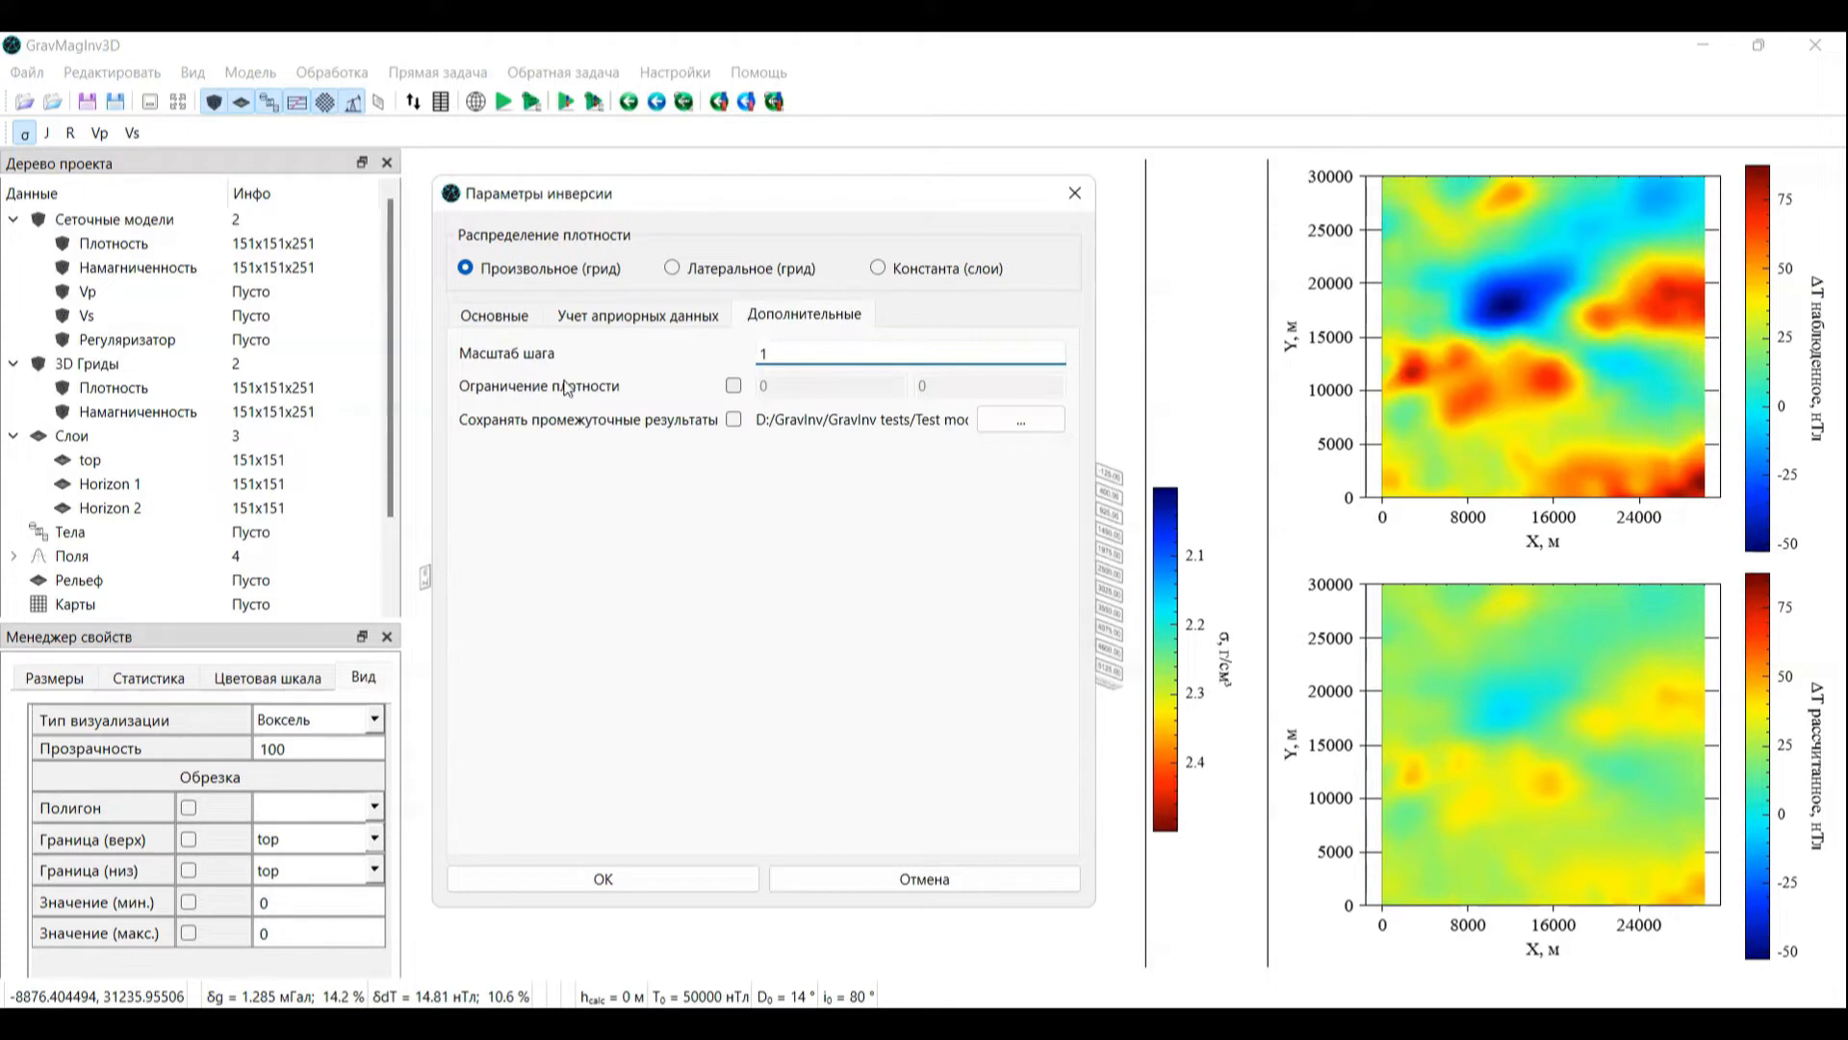
Step: Try a density restriction (Ограничение плотности) with limits of 2 and 3, and turn it off
click(735, 386)
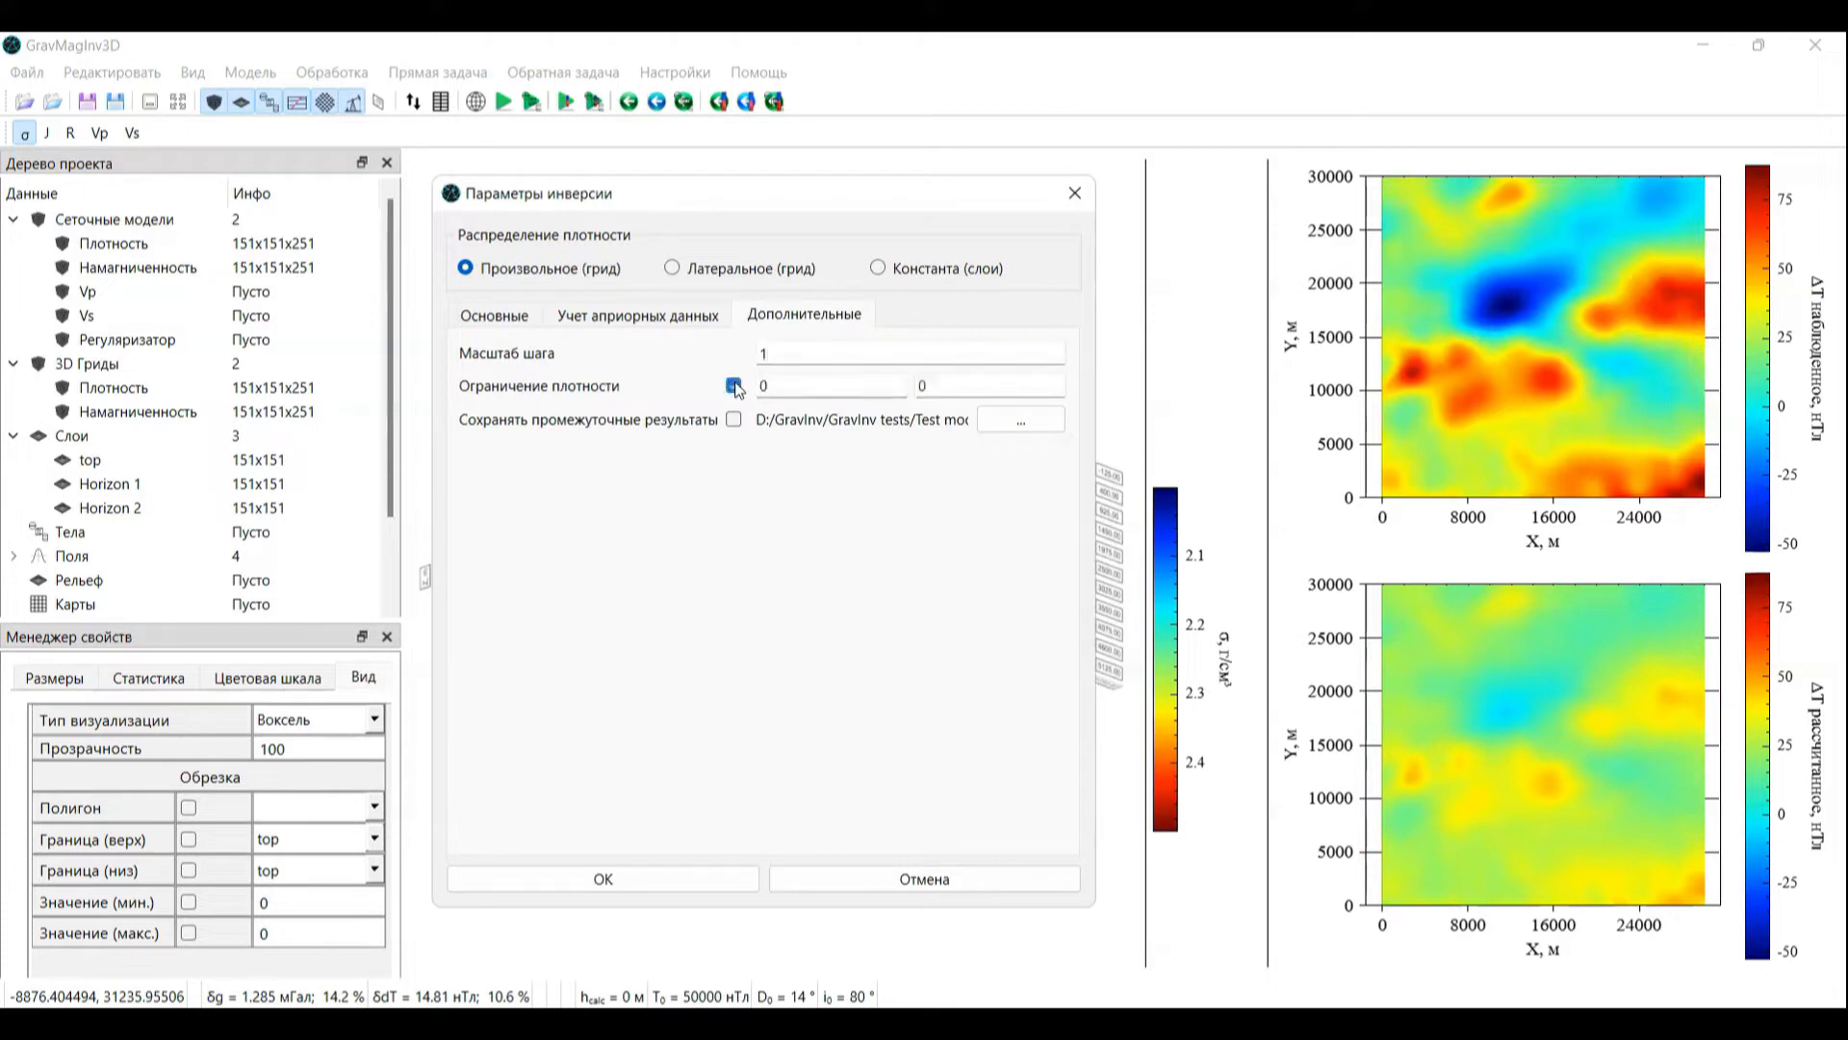
double_click(783, 387)
text(2)
click(954, 394)
key(BackSpace)
double_click(1000, 387)
text(100000)
key(BackSpace)
key(BackSpace)
key(BackSpace)
key(BackSpace)
key(BackSpace)
key(BackSpace)
text(*)
key(BackSpace)
text(3)
key(shift+Tab)
text(*2)
click(736, 386)
Step: Run the gravity inversion with the Латеральное (грид) density distribution and 5 iterations
click(489, 319)
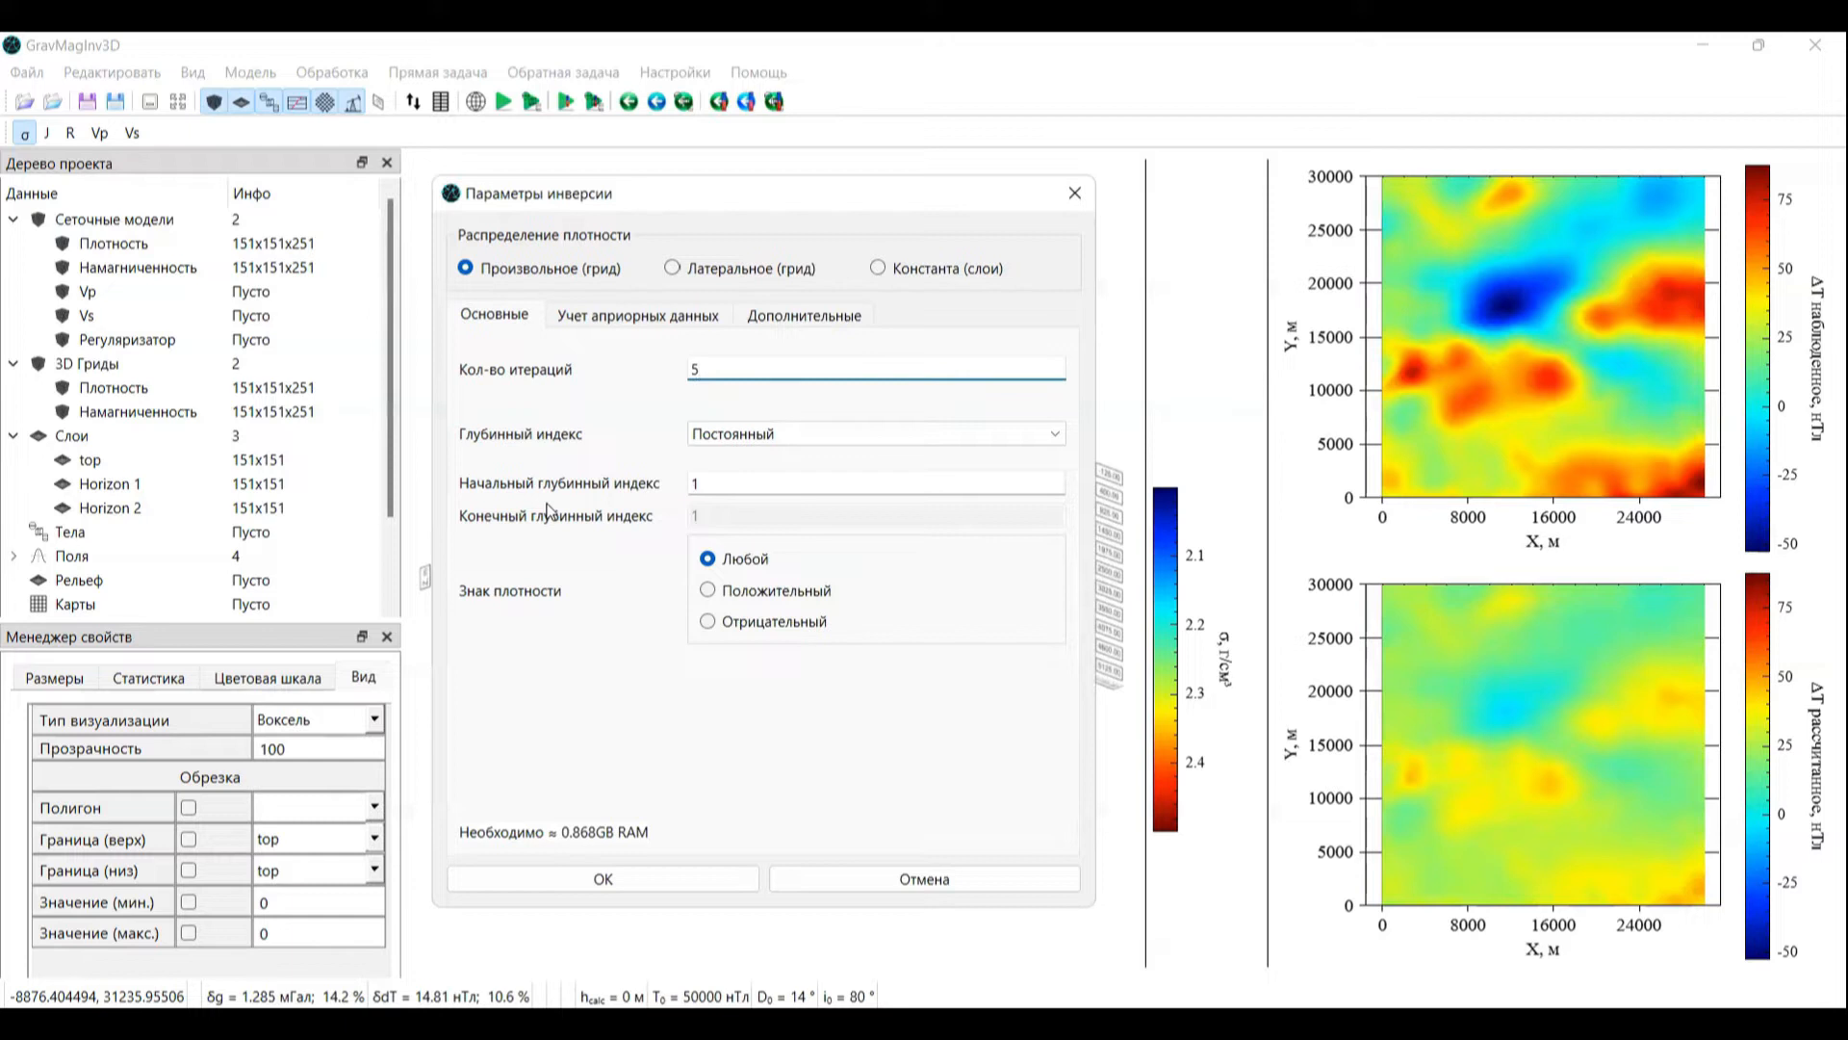
click(713, 269)
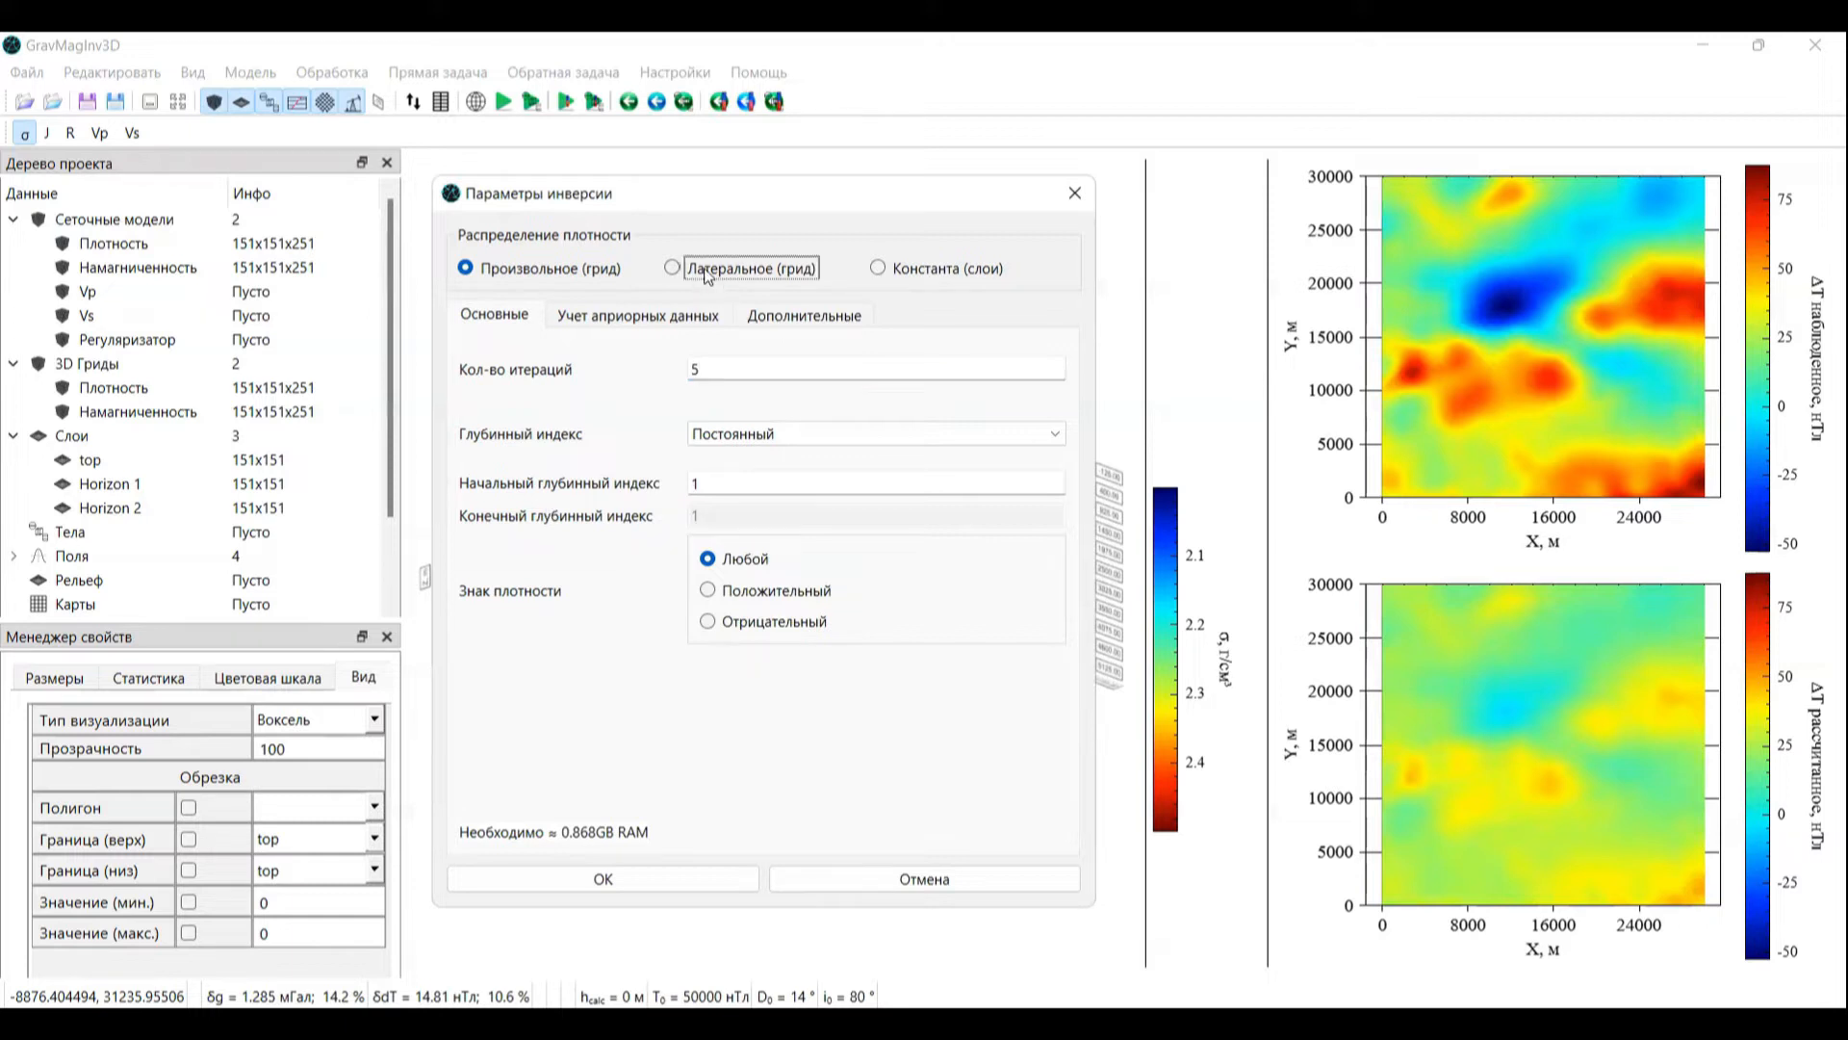
drag(640, 193, 1173, 190)
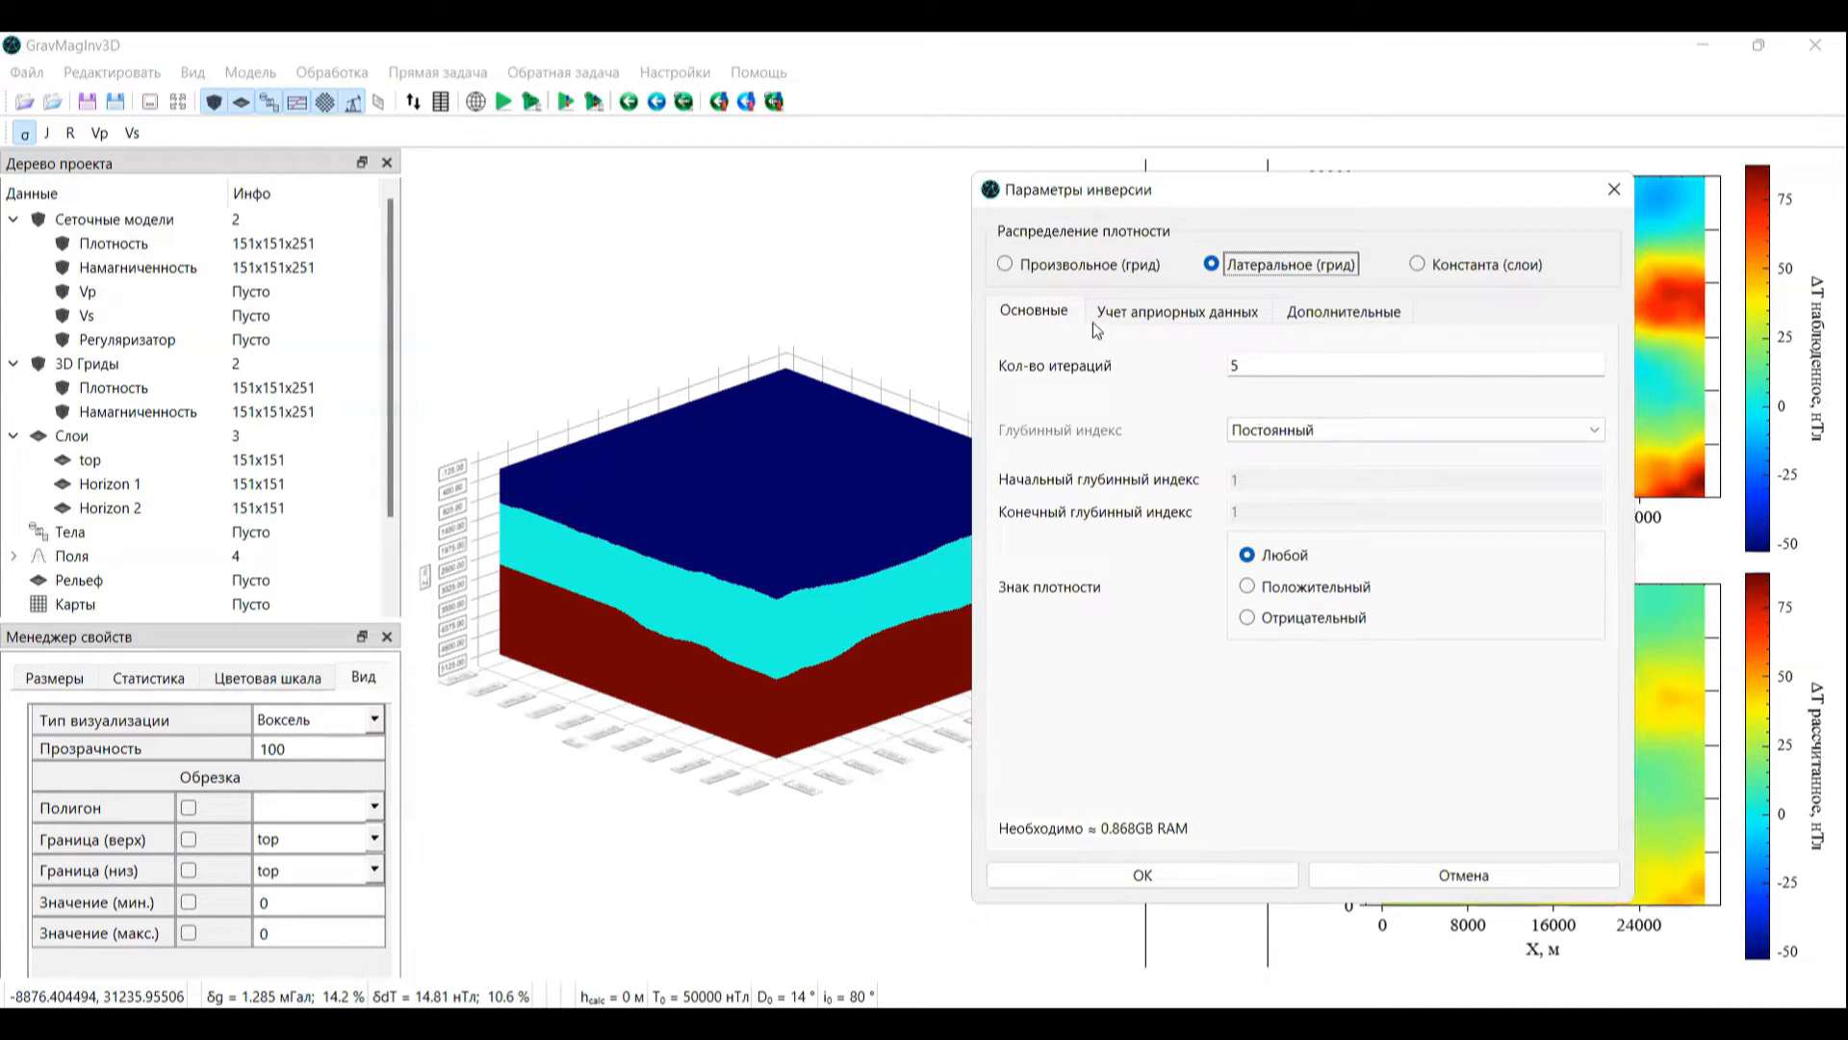
click(1089, 872)
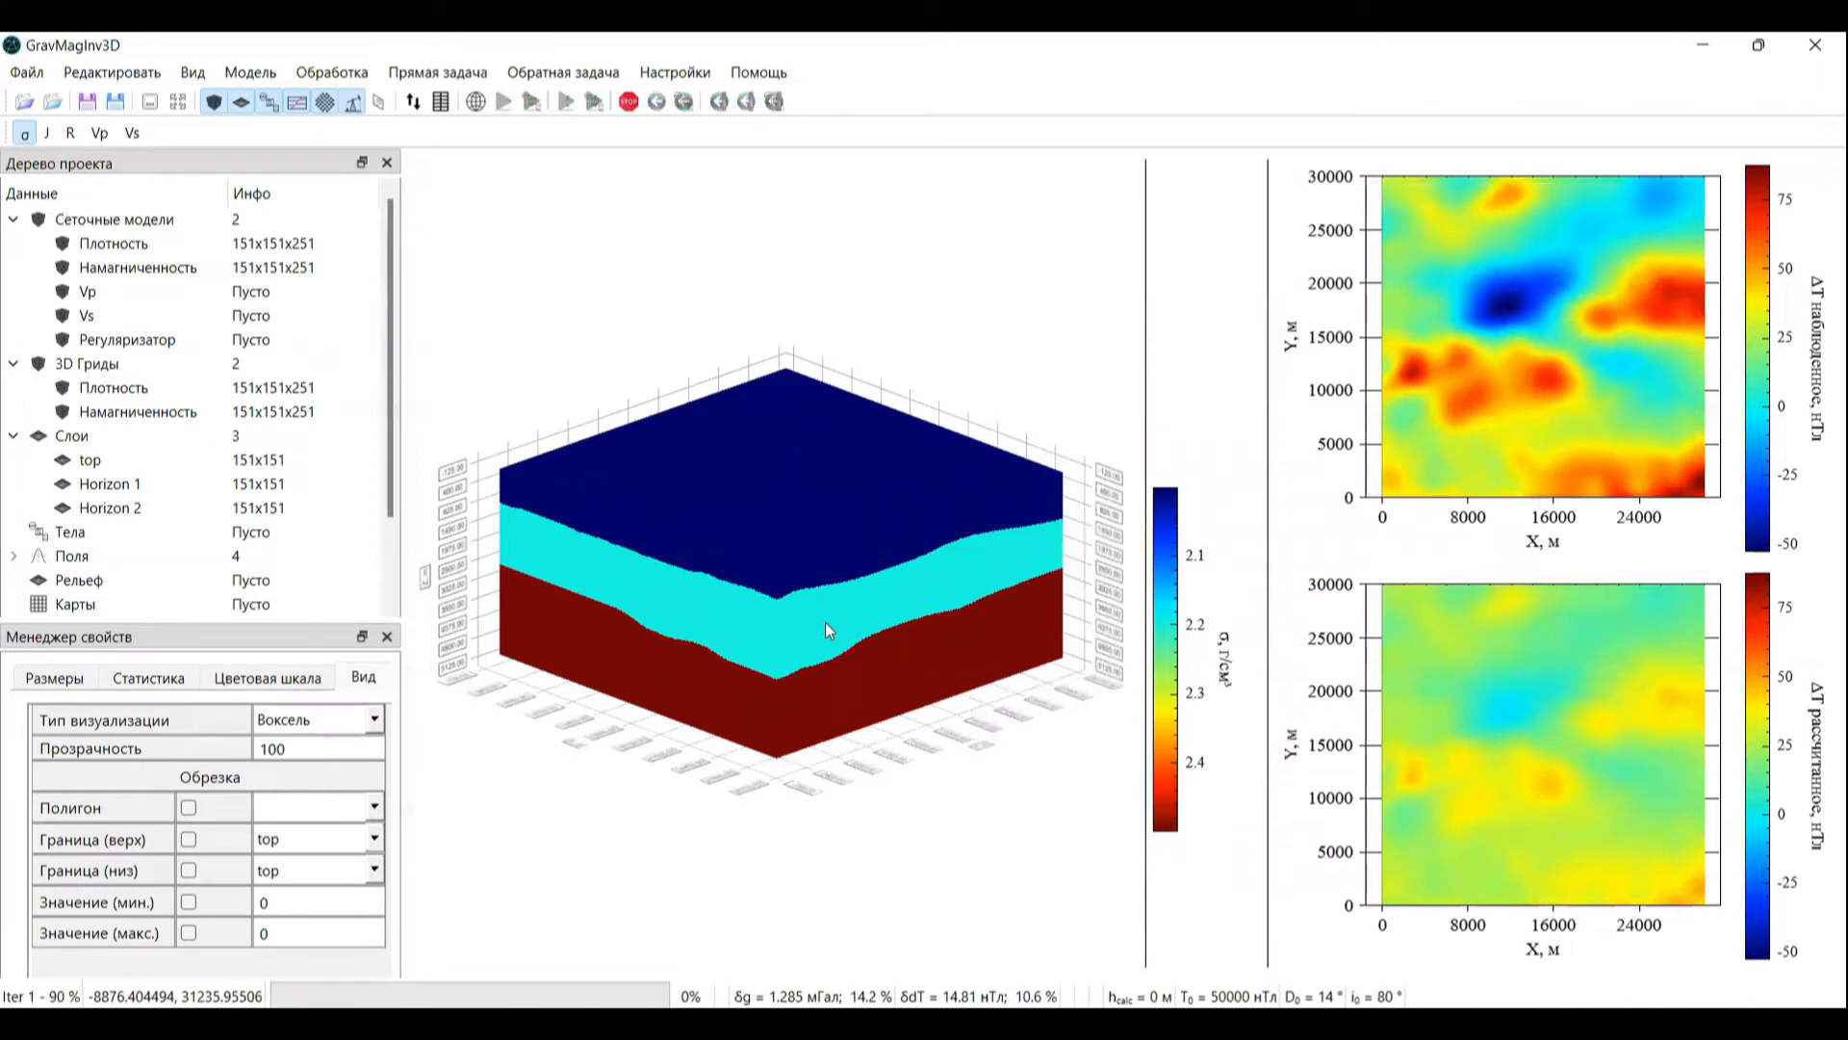
drag(823, 653, 795, 571)
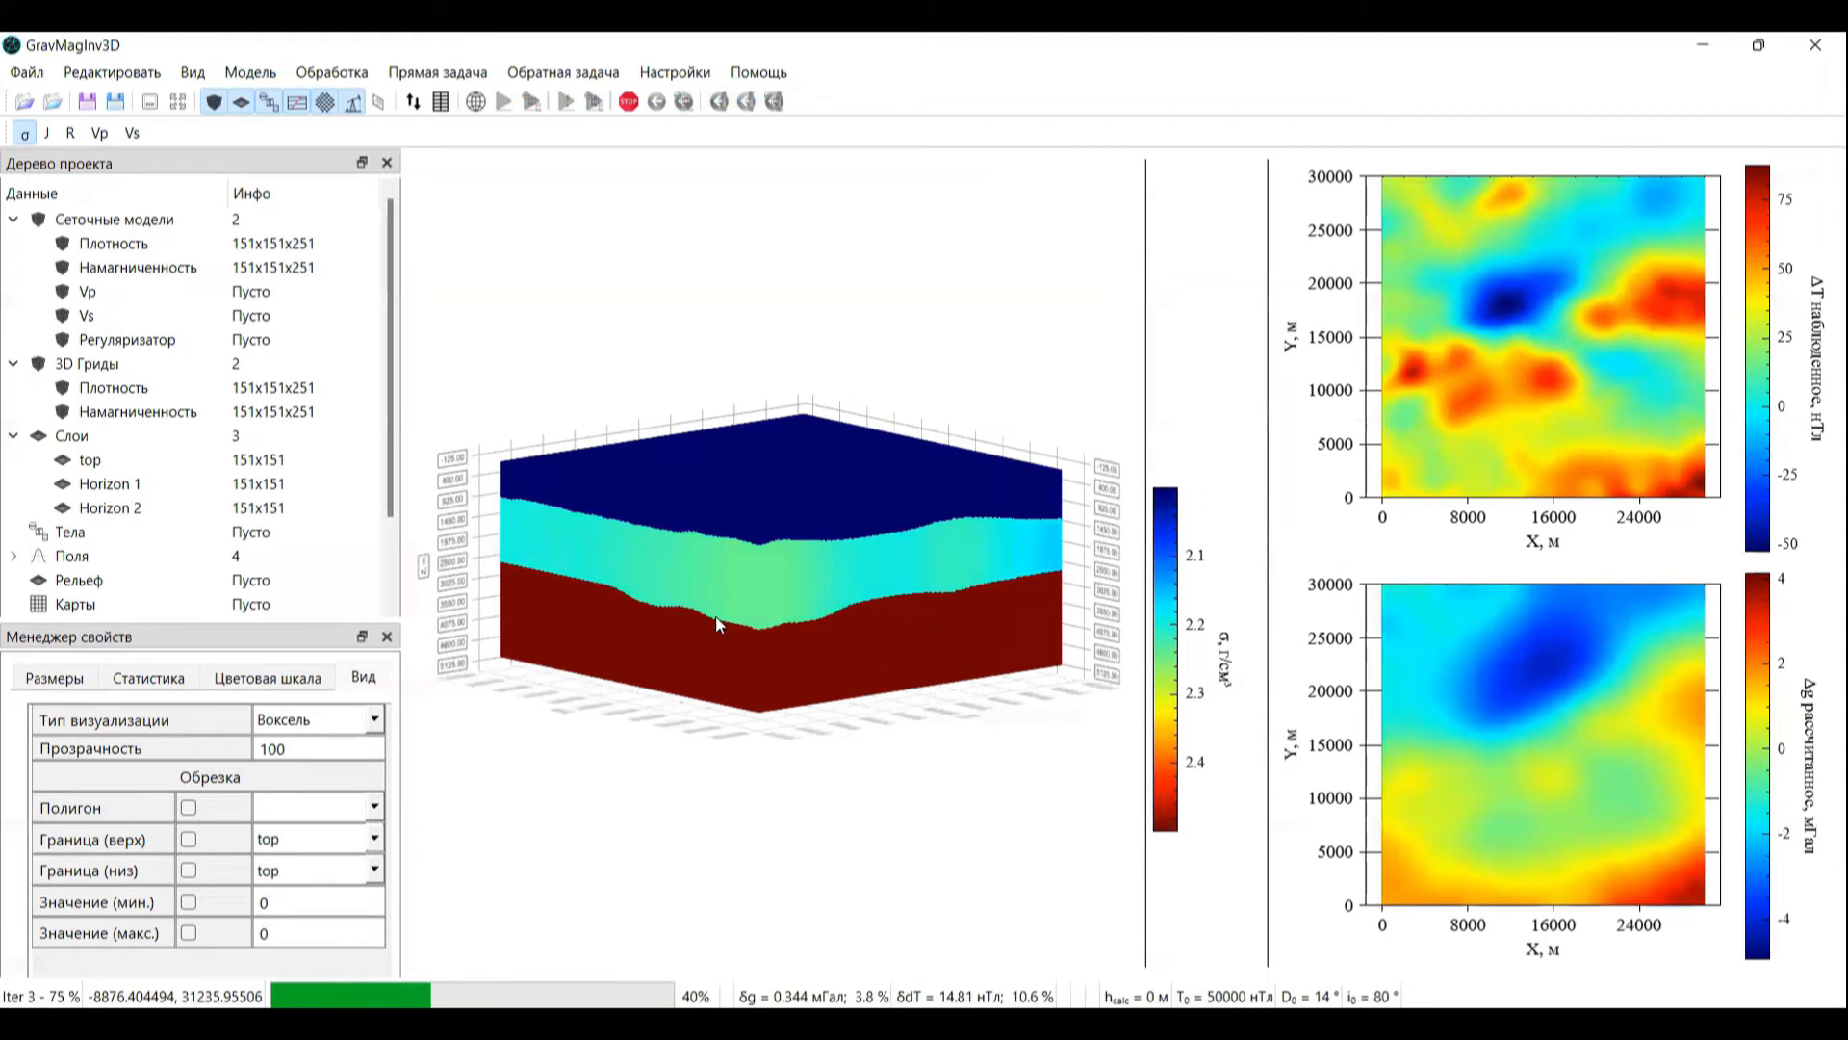
scroll(899, 530, up, 2)
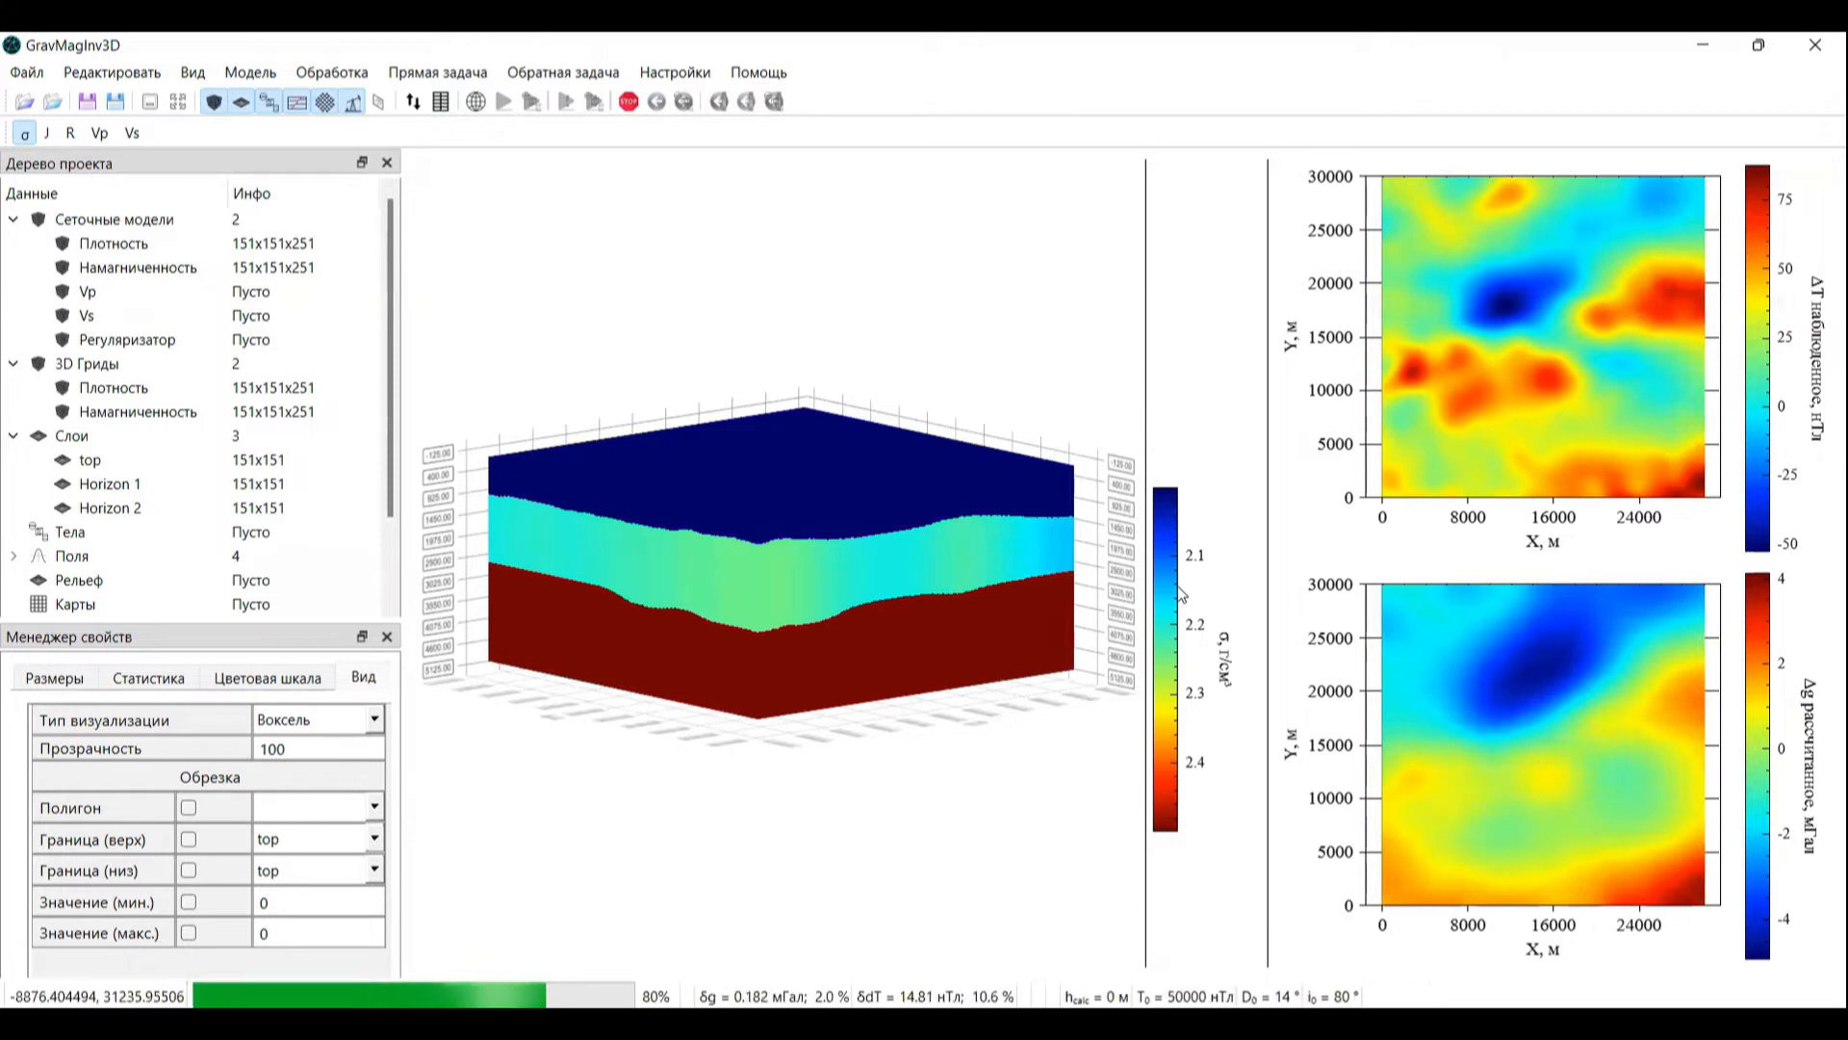
Step: Set the density color scale of the 3D model to a minimum of 2.1 and a maximum of 2.3
double_click(1165, 781)
text(2.2)
key(Tab)
text(2.5)
key(shift+Tab)
key(End)
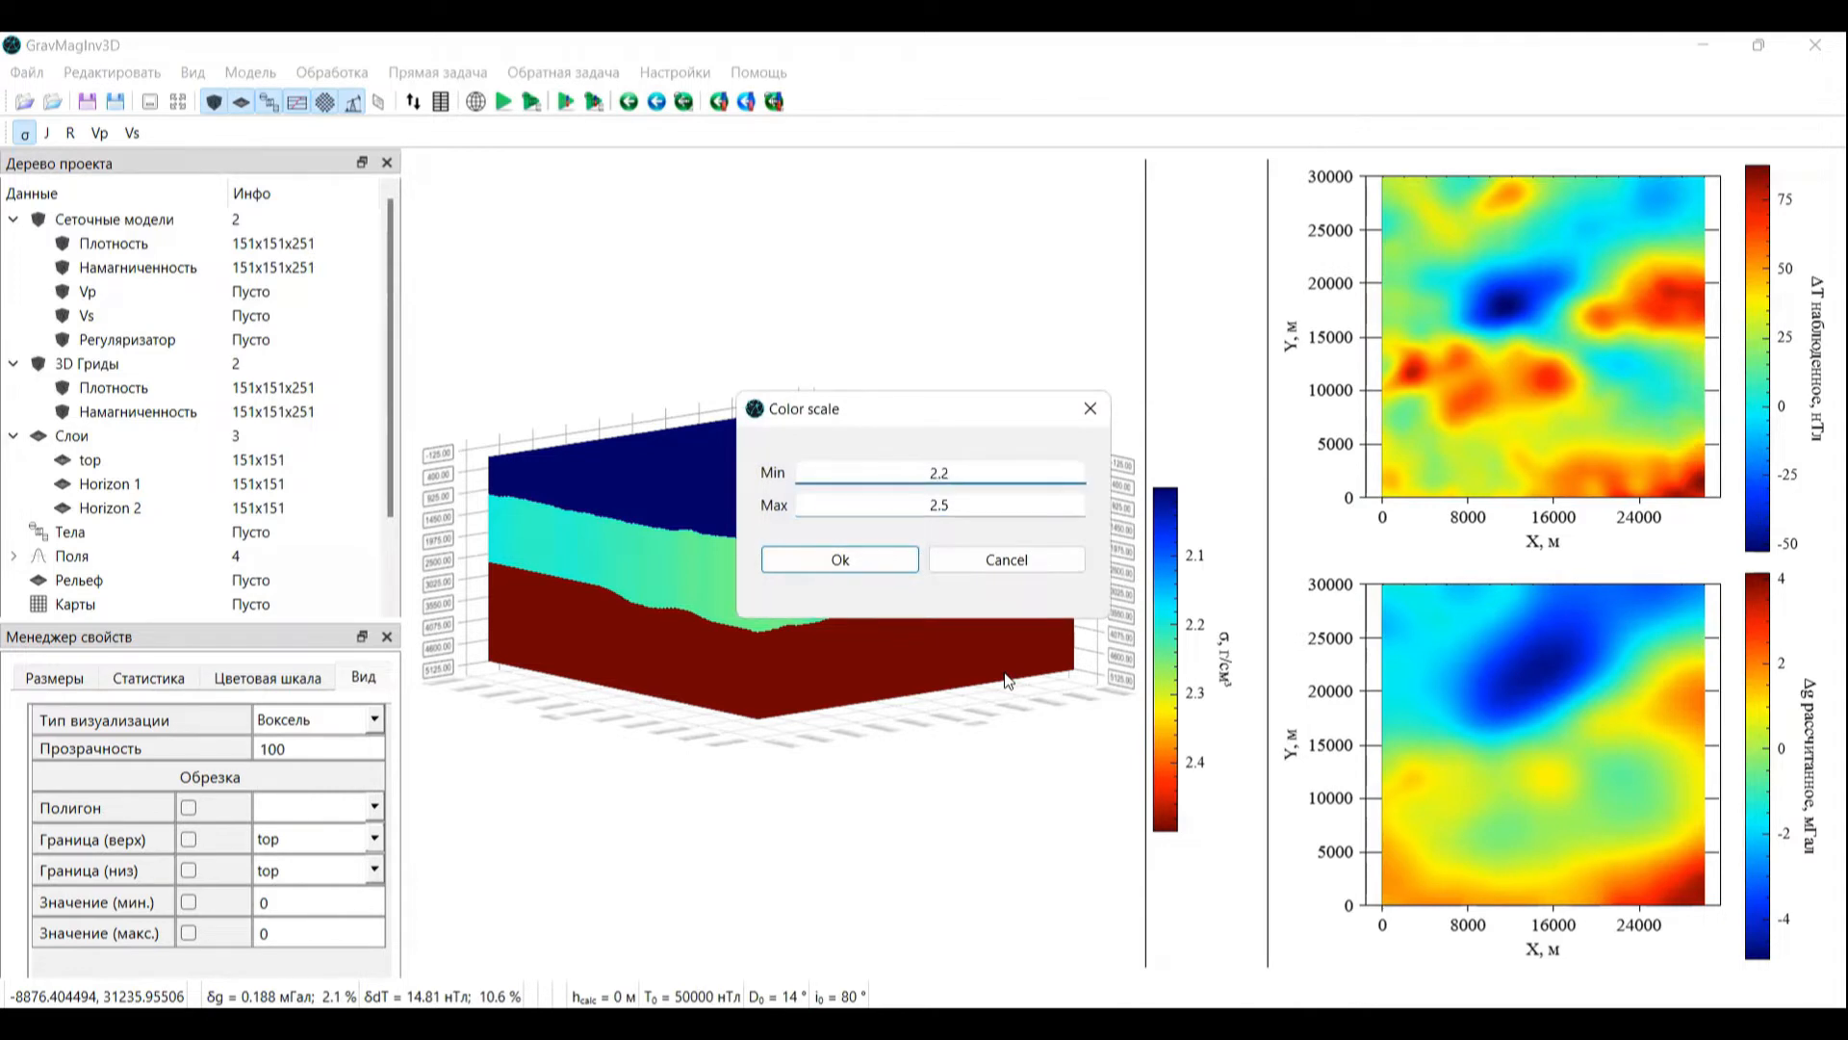
key(BackSpace)
text(1)
key(Tab)
text(2.)
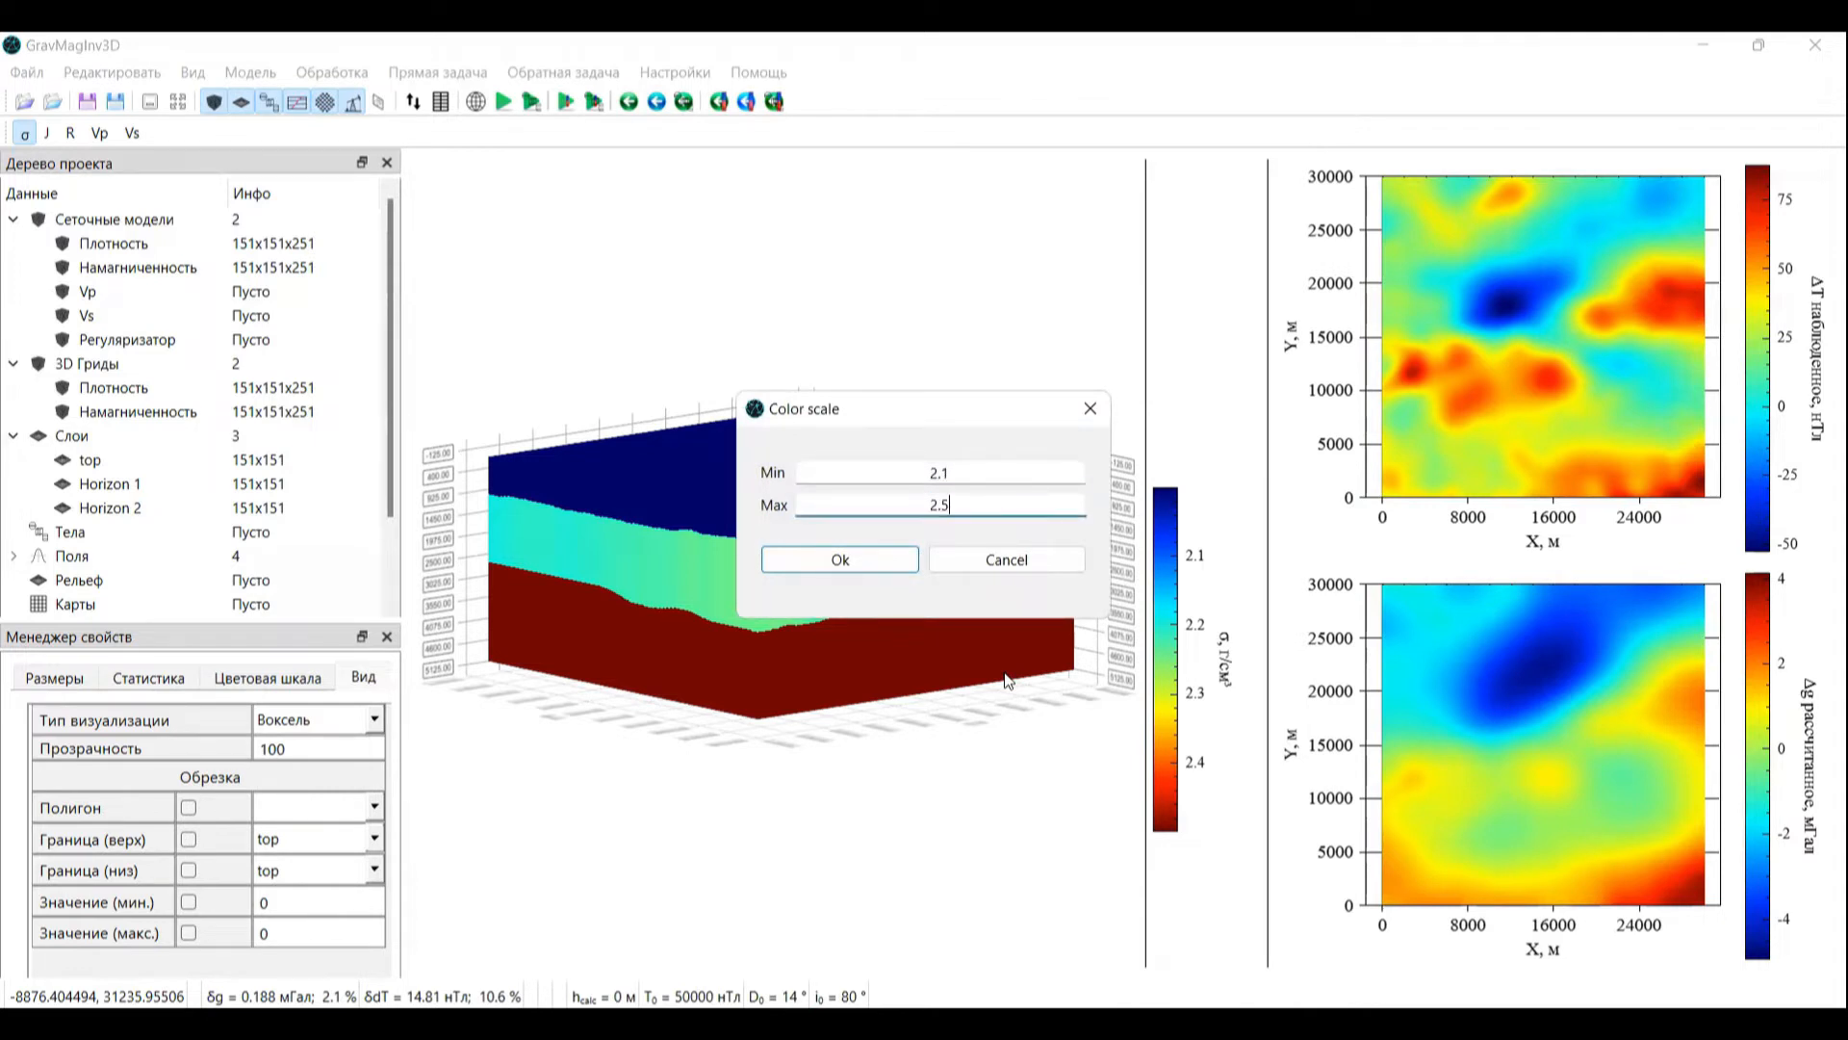
text(3)
click(819, 563)
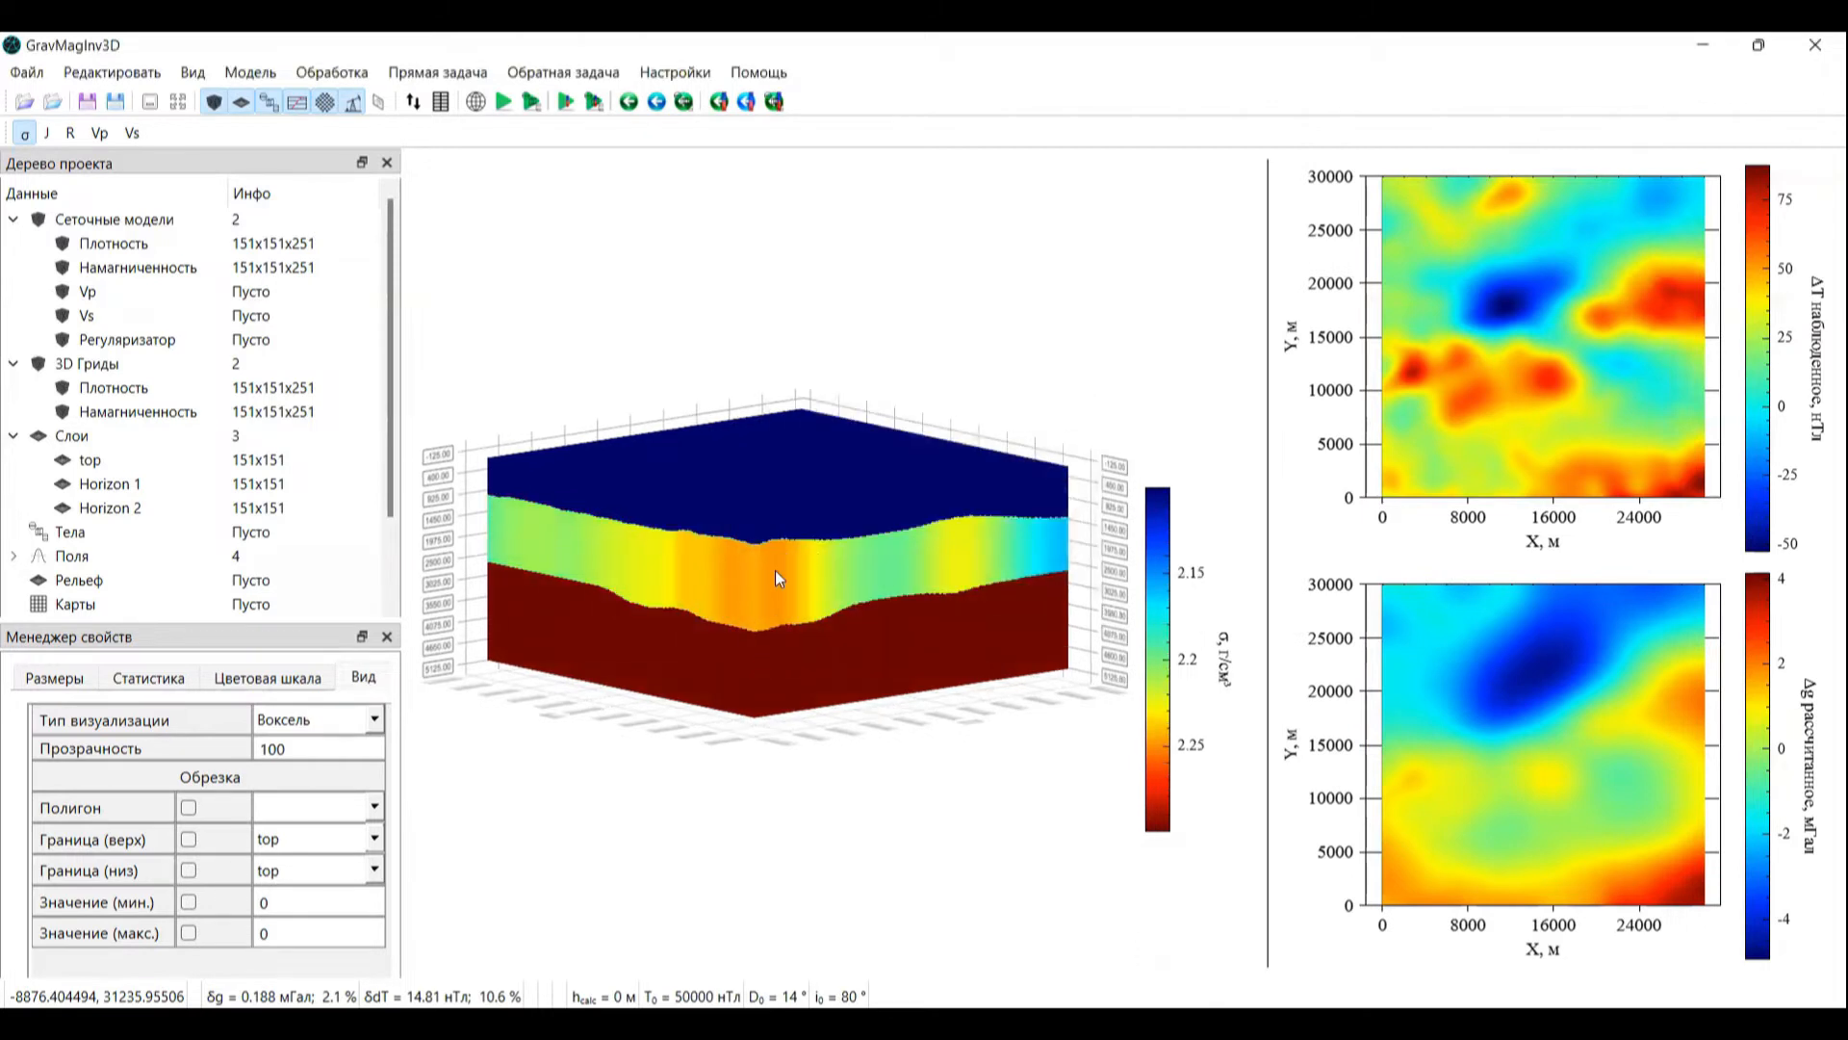
Step: Examine the lateral density variation in the middle layer up close and reset the density color scale
scroll(776, 570, up, 5)
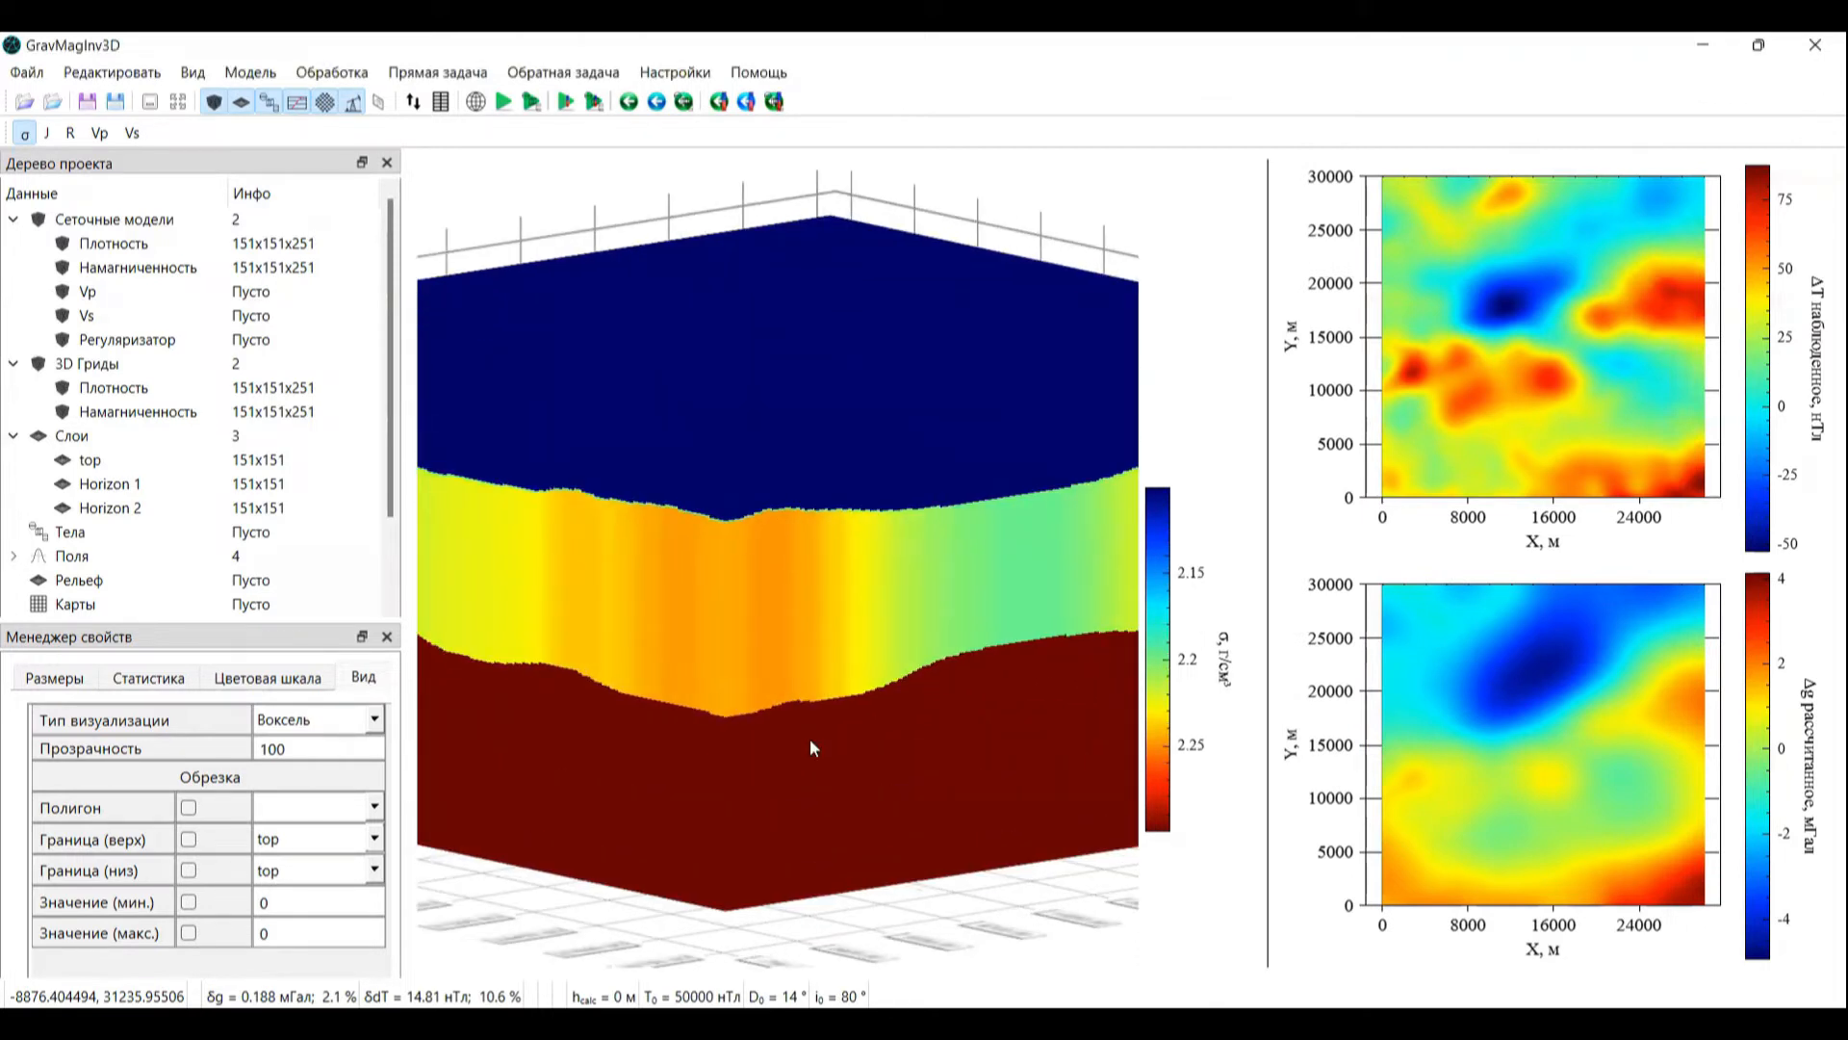
scroll(830, 653, down, 5)
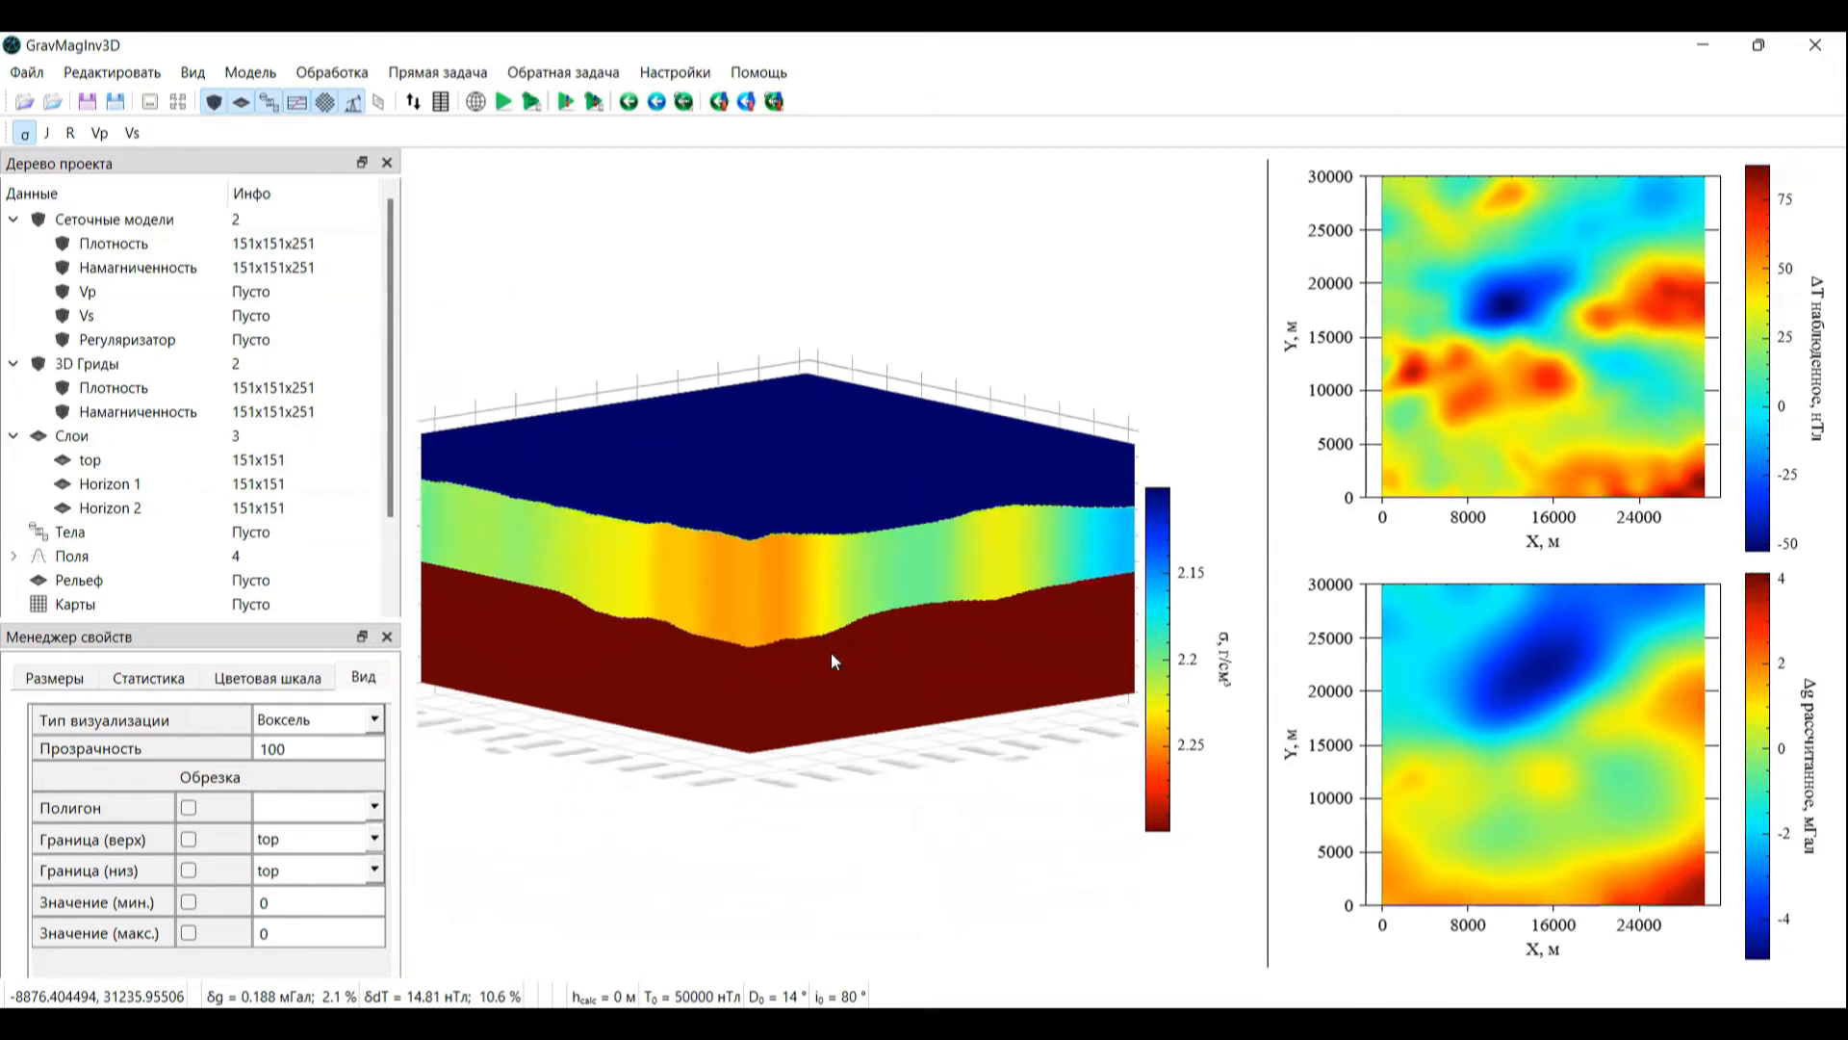
scroll(807, 598, down, 1)
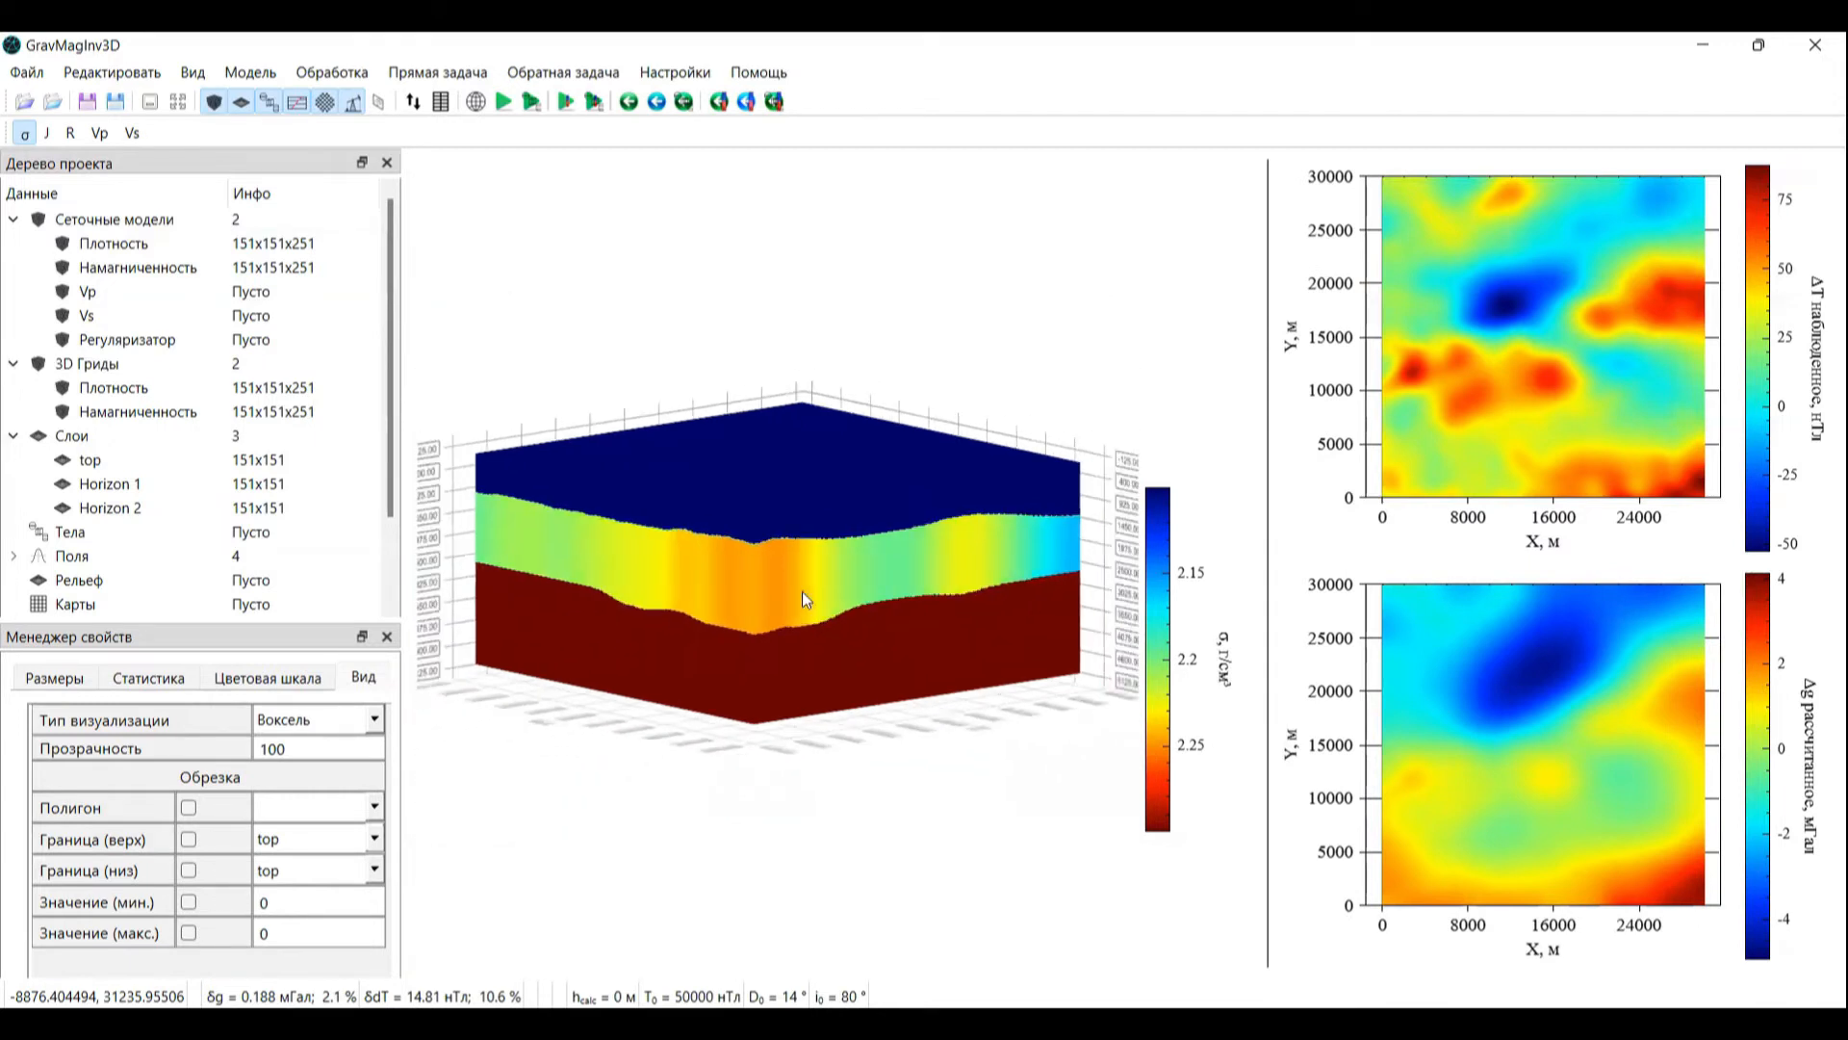
right_click(1158, 596)
click(1169, 605)
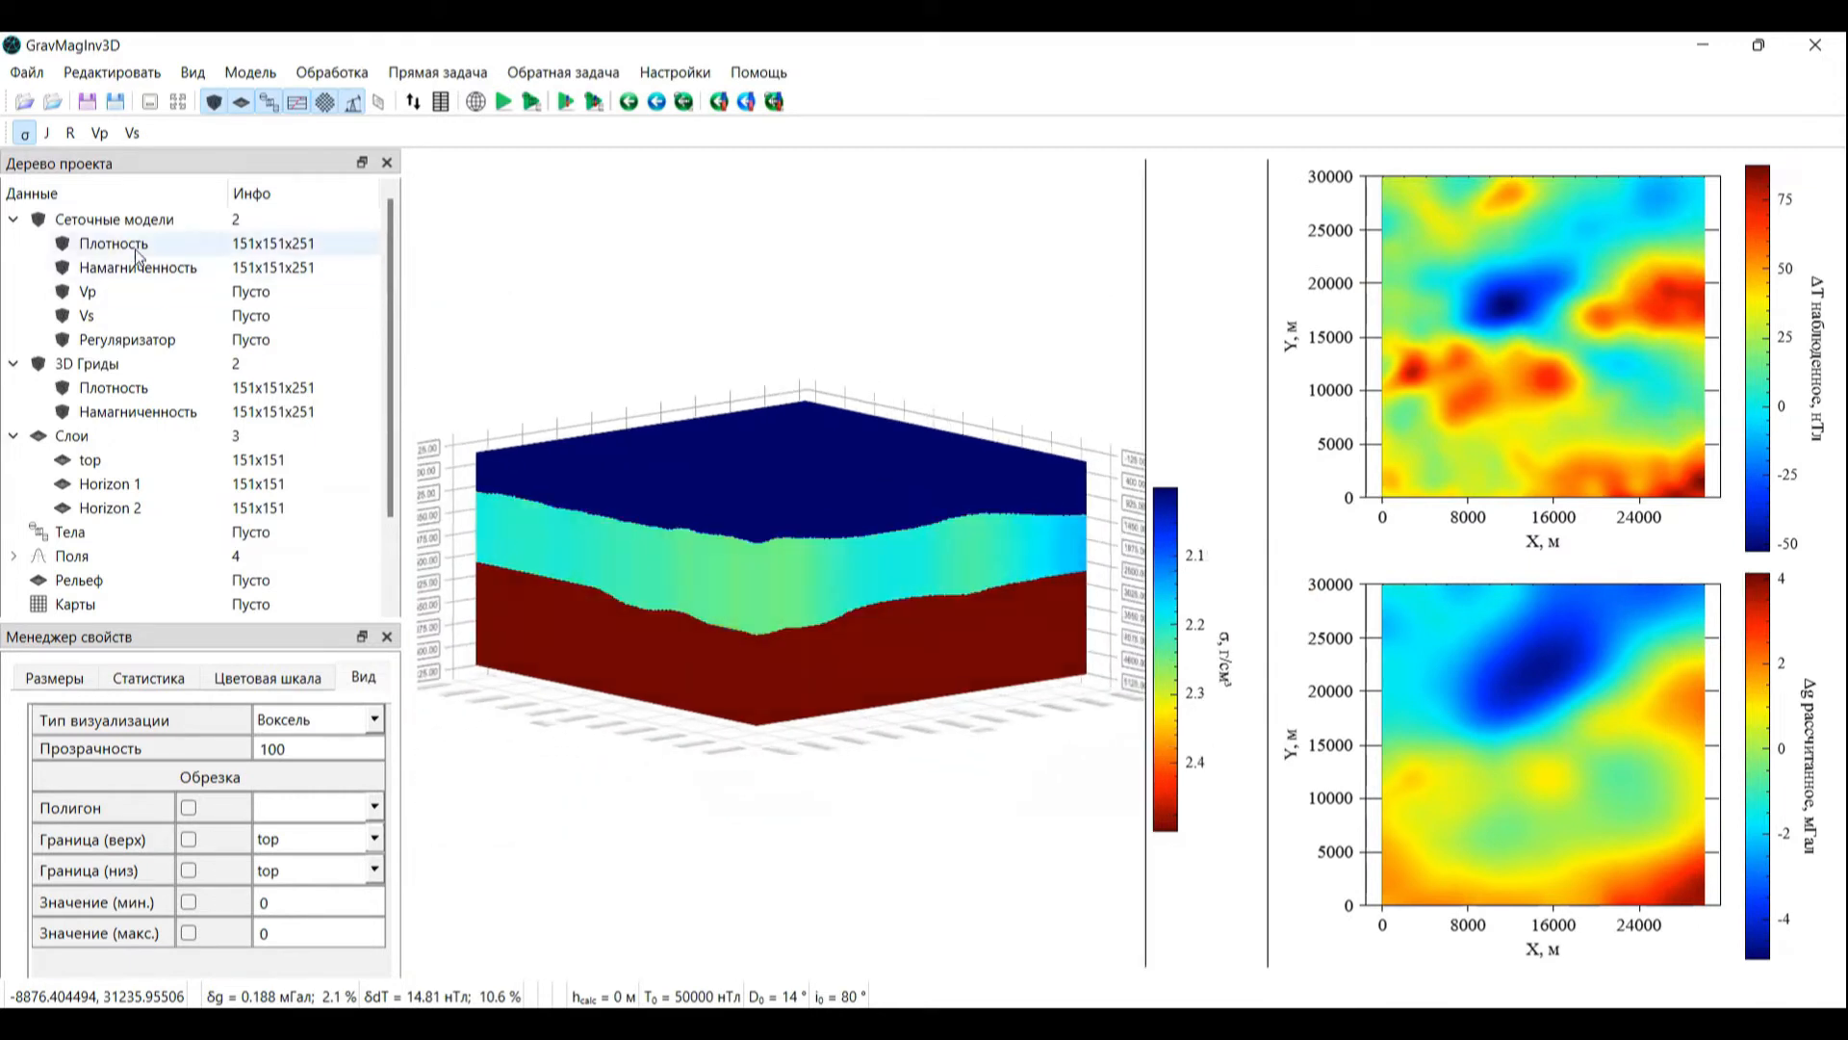
Step: Run the magnetic inversion with the Латеральное (грид) magnetization distribution, 5 iterations and the ΔT component
click(47, 133)
click(333, 110)
click(903, 234)
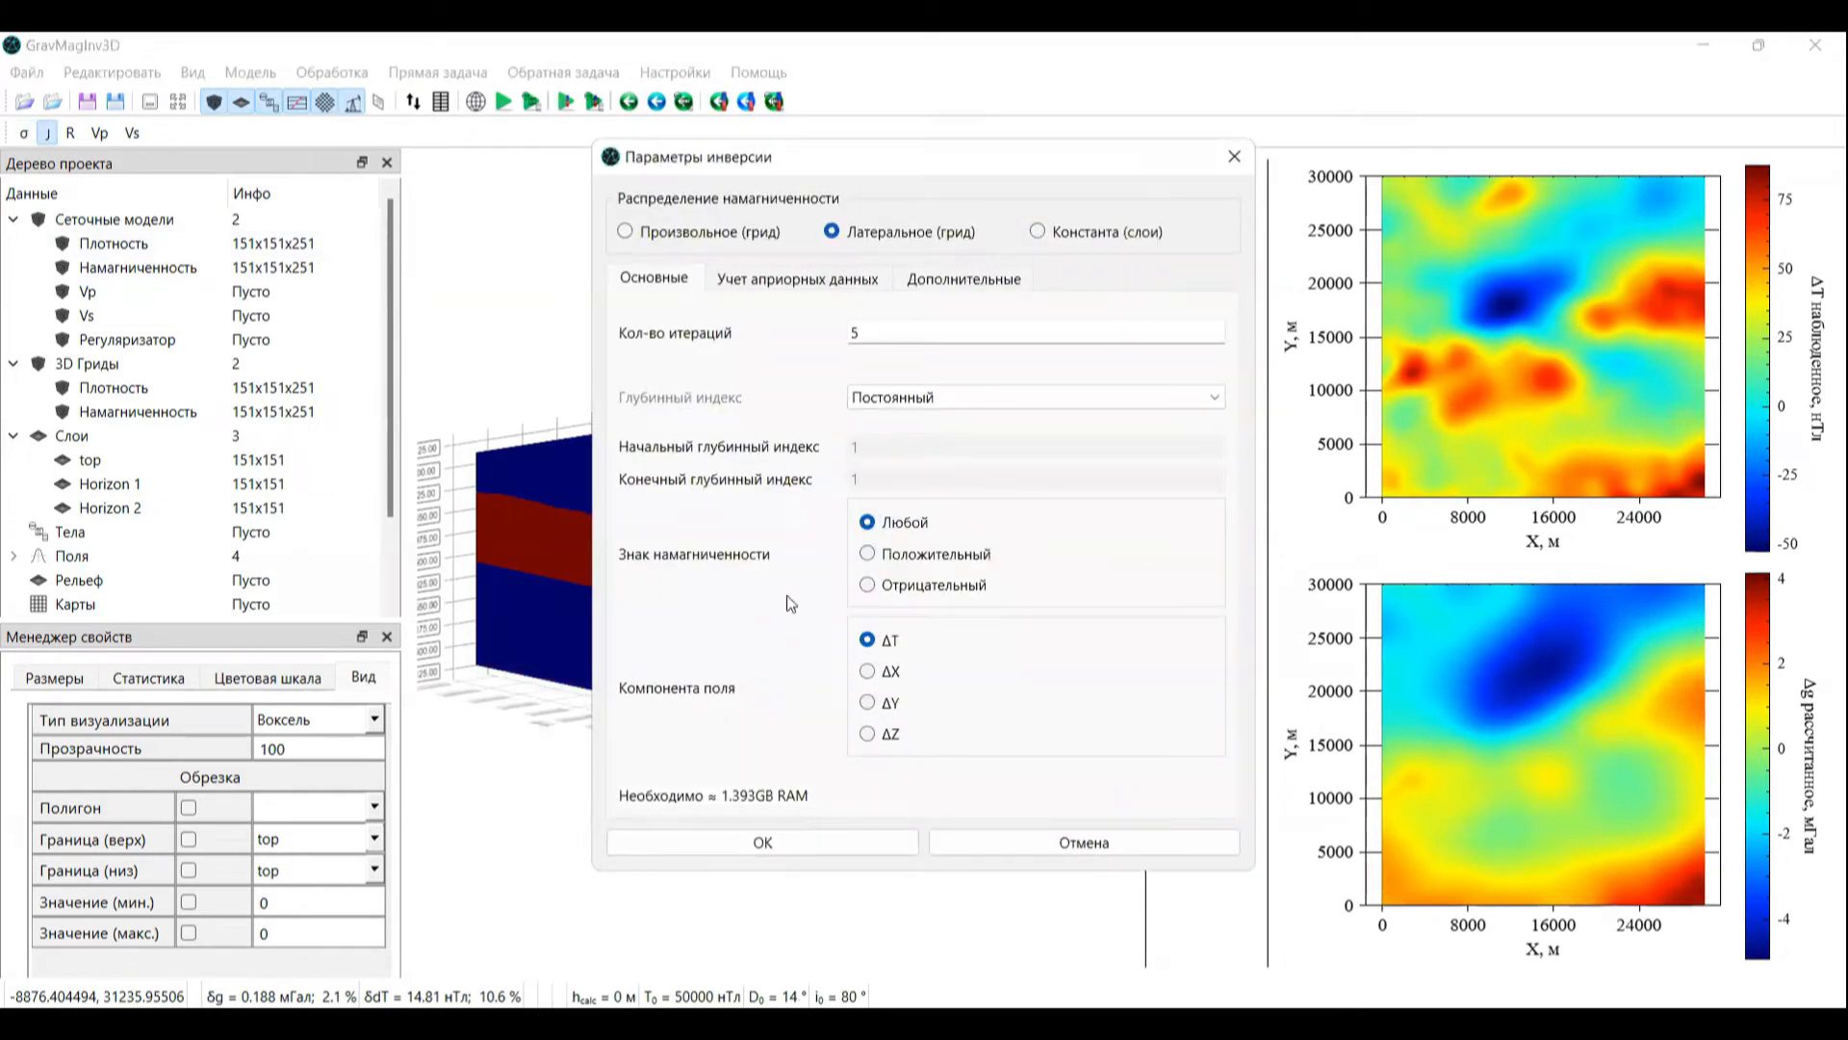
click(744, 844)
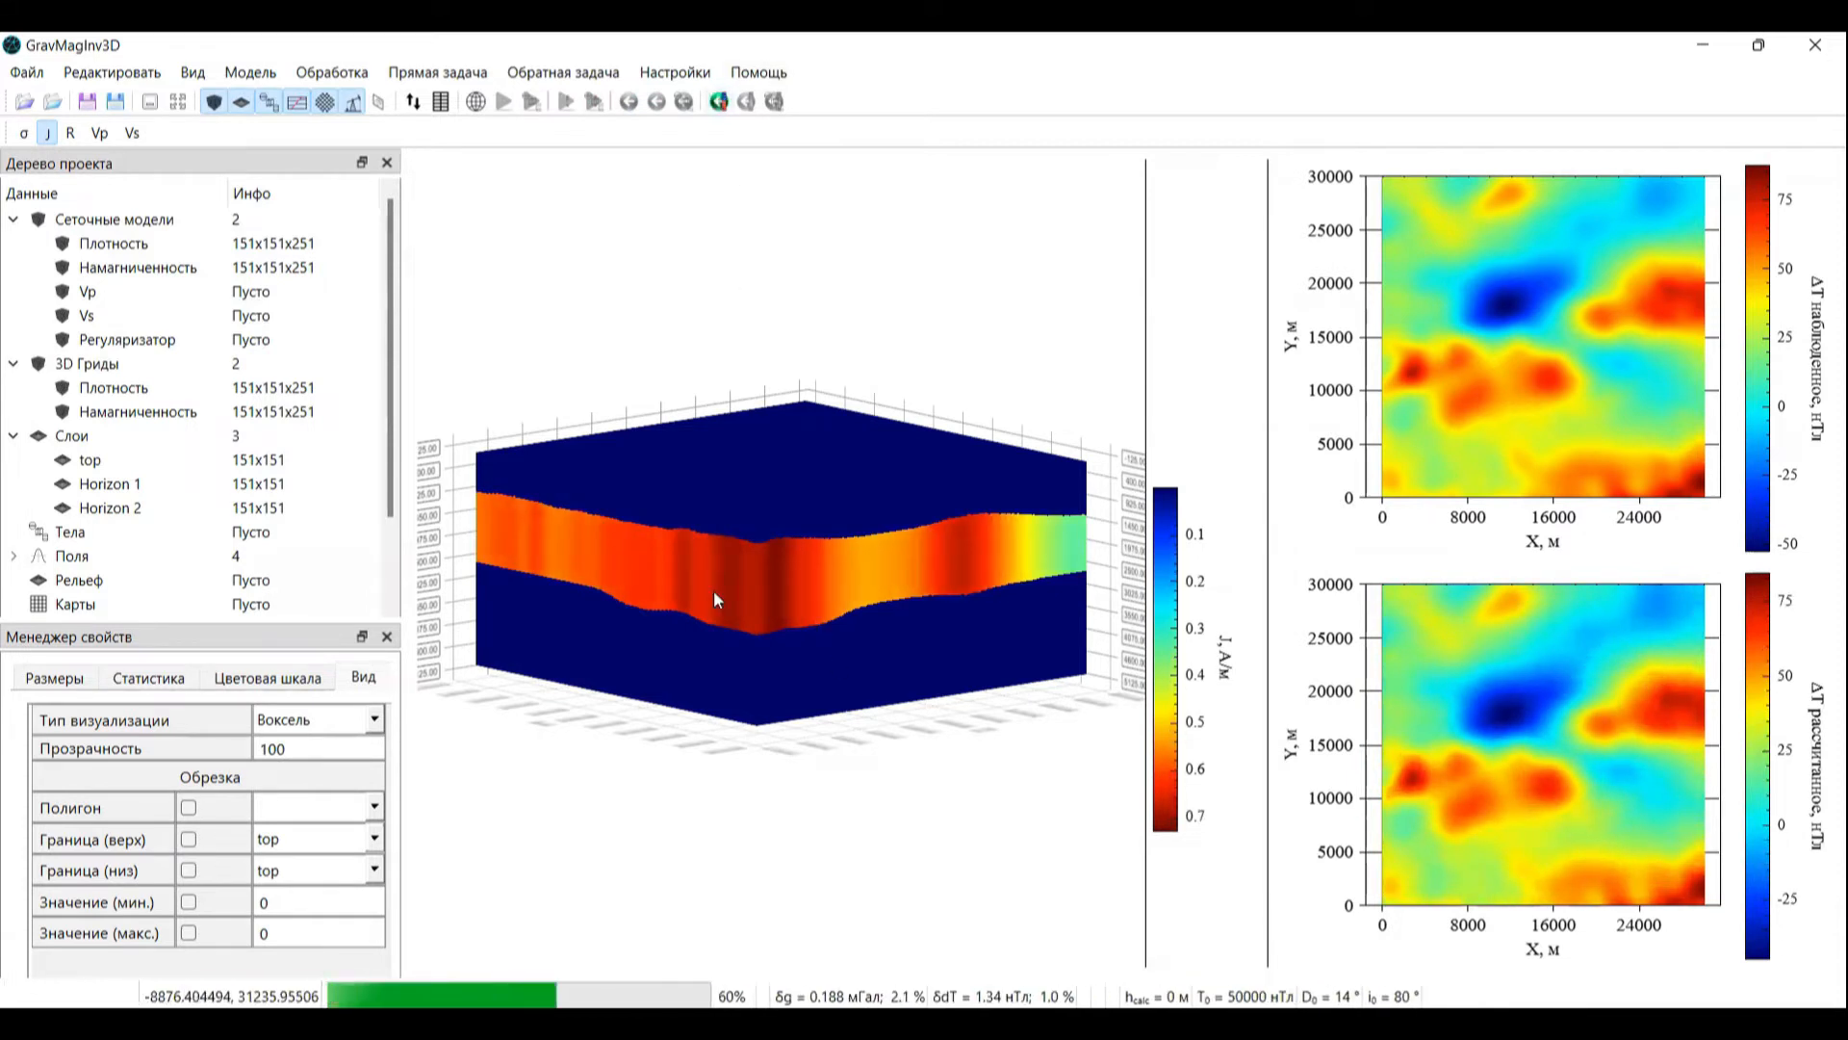
Step: Restore the density and magnetization grid models from their saved 3D grids, and display the magnetization model
click(115, 387)
right_click(116, 387)
mouse_move(195, 375)
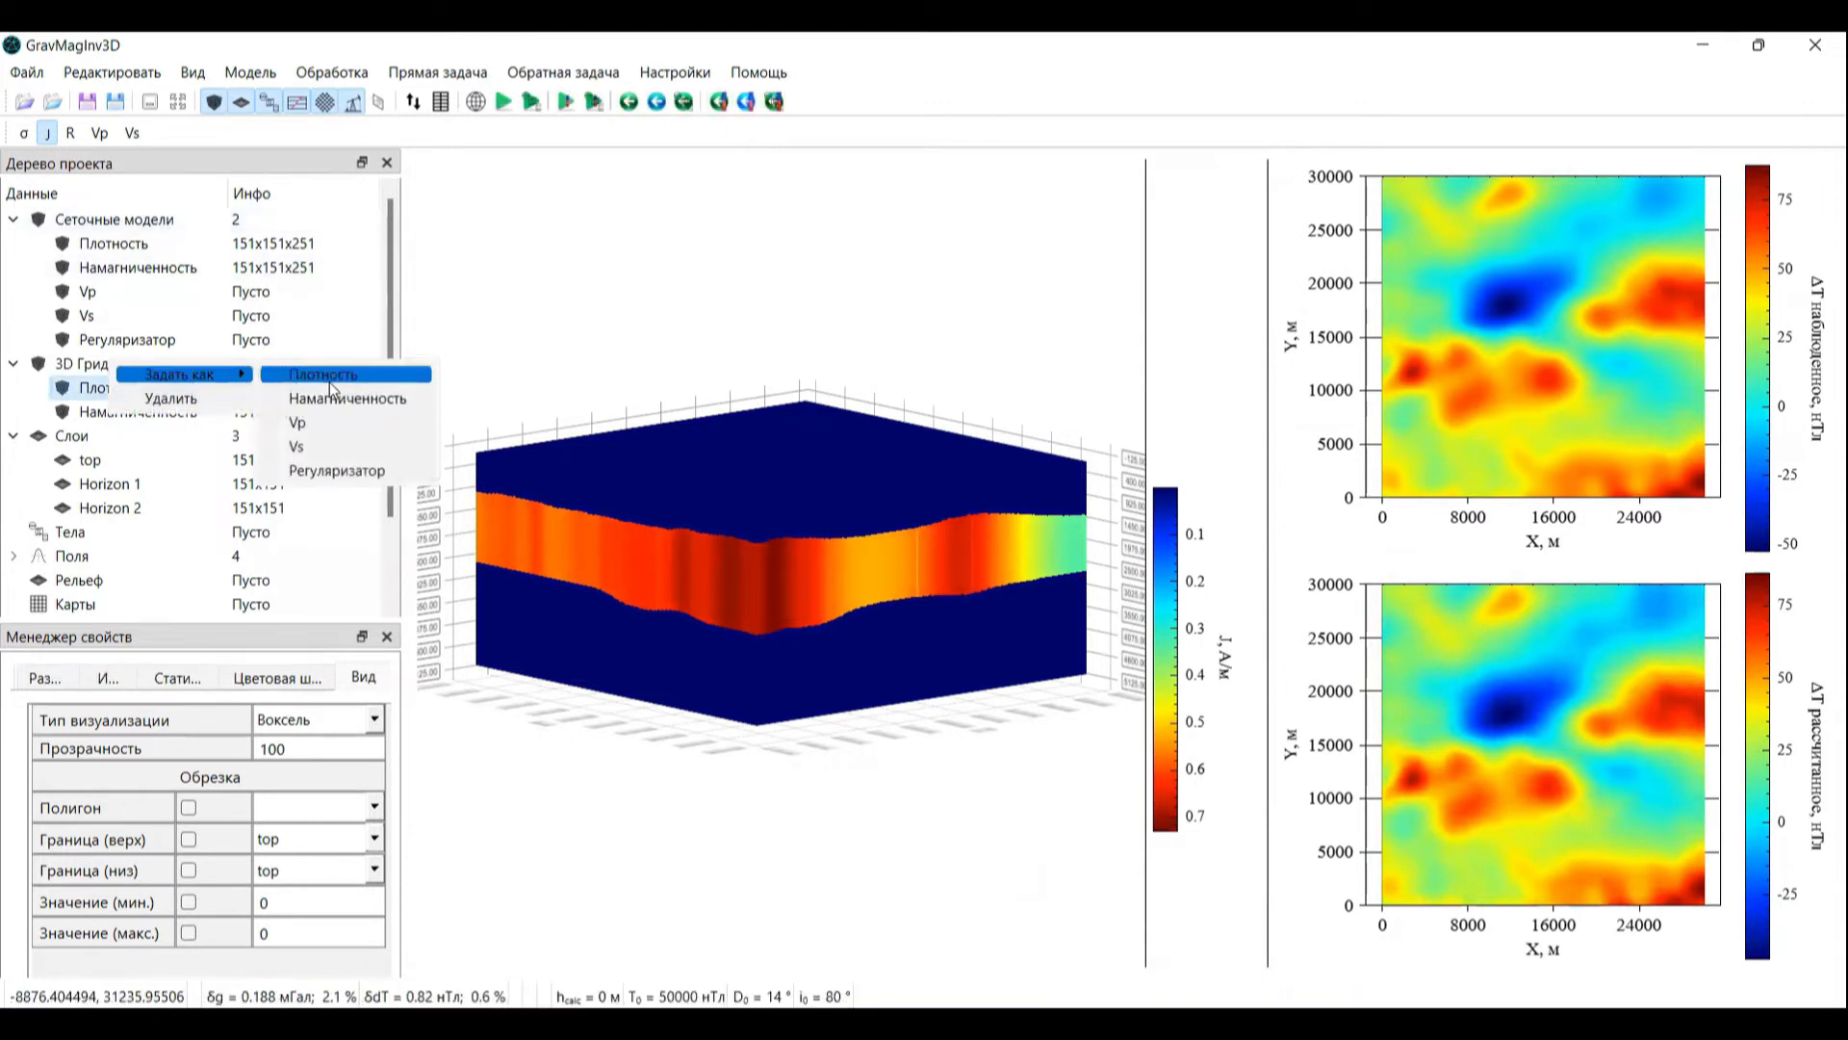
click(330, 383)
right_click(210, 397)
click(177, 403)
right_click(236, 408)
mouse_move(302, 395)
click(453, 411)
click(140, 247)
click(139, 267)
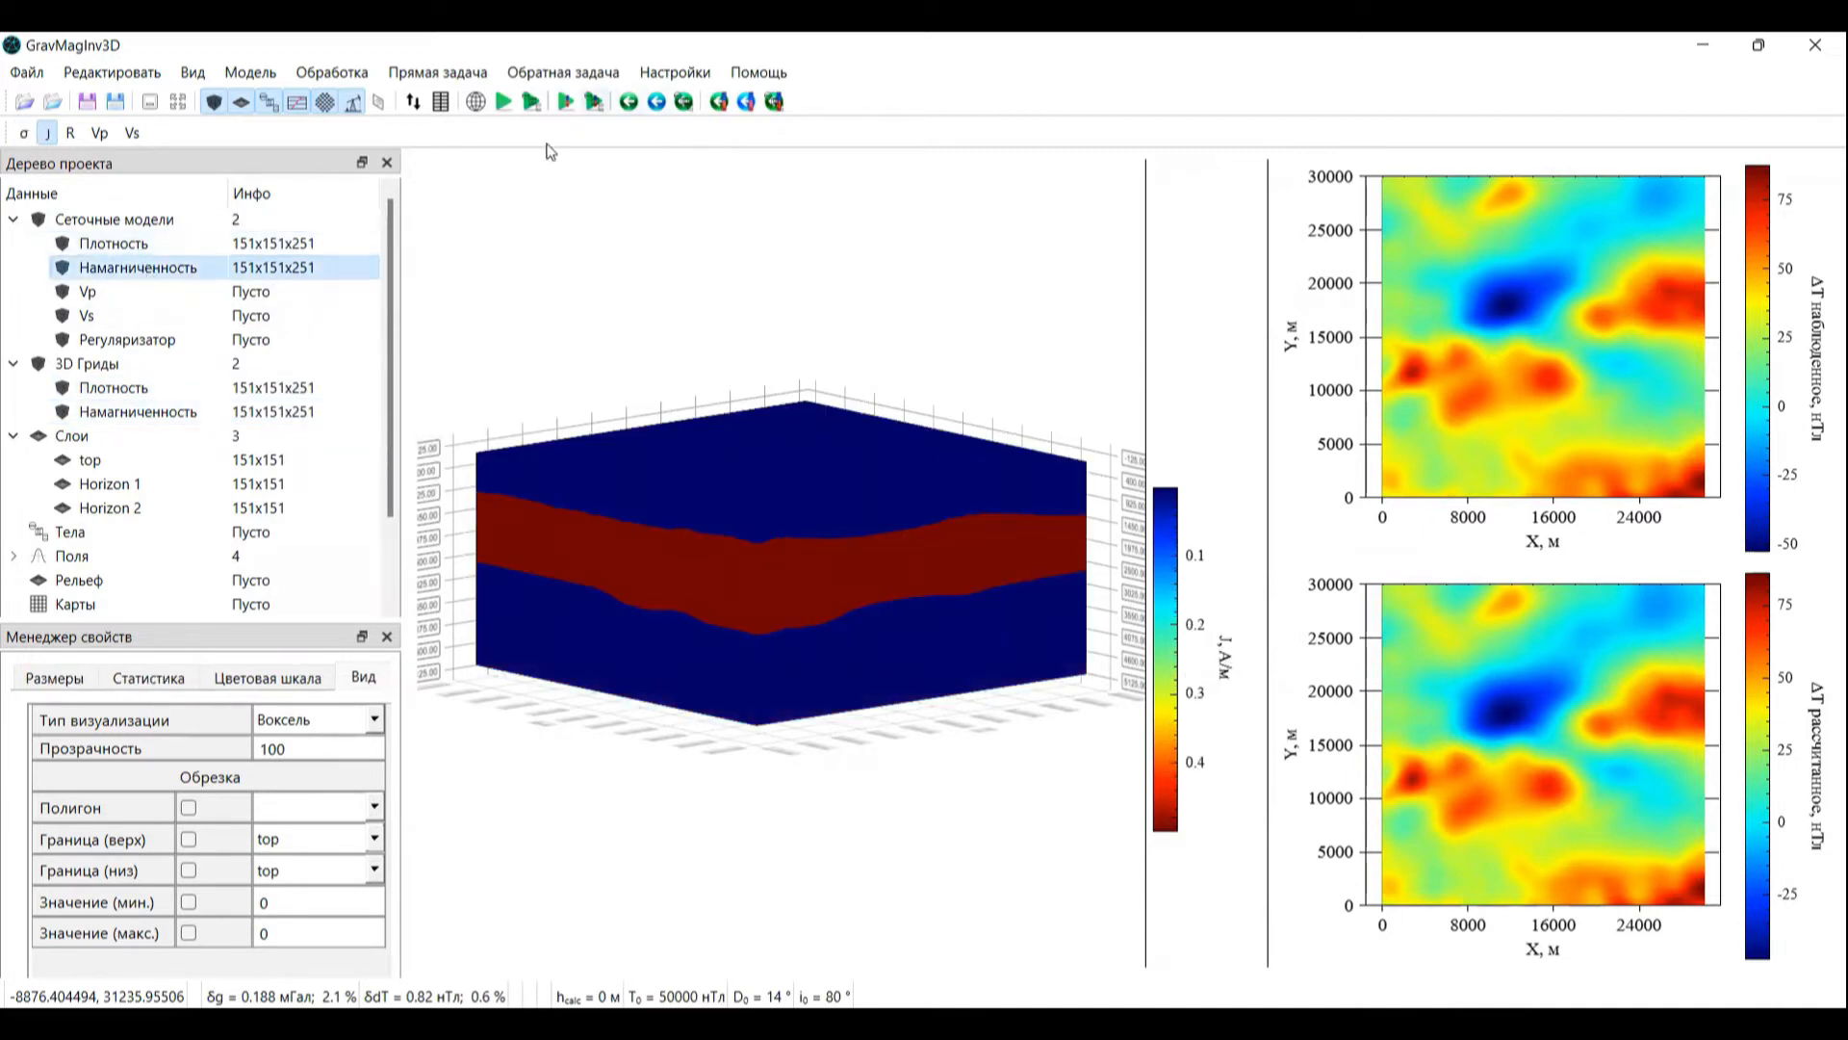
click(629, 102)
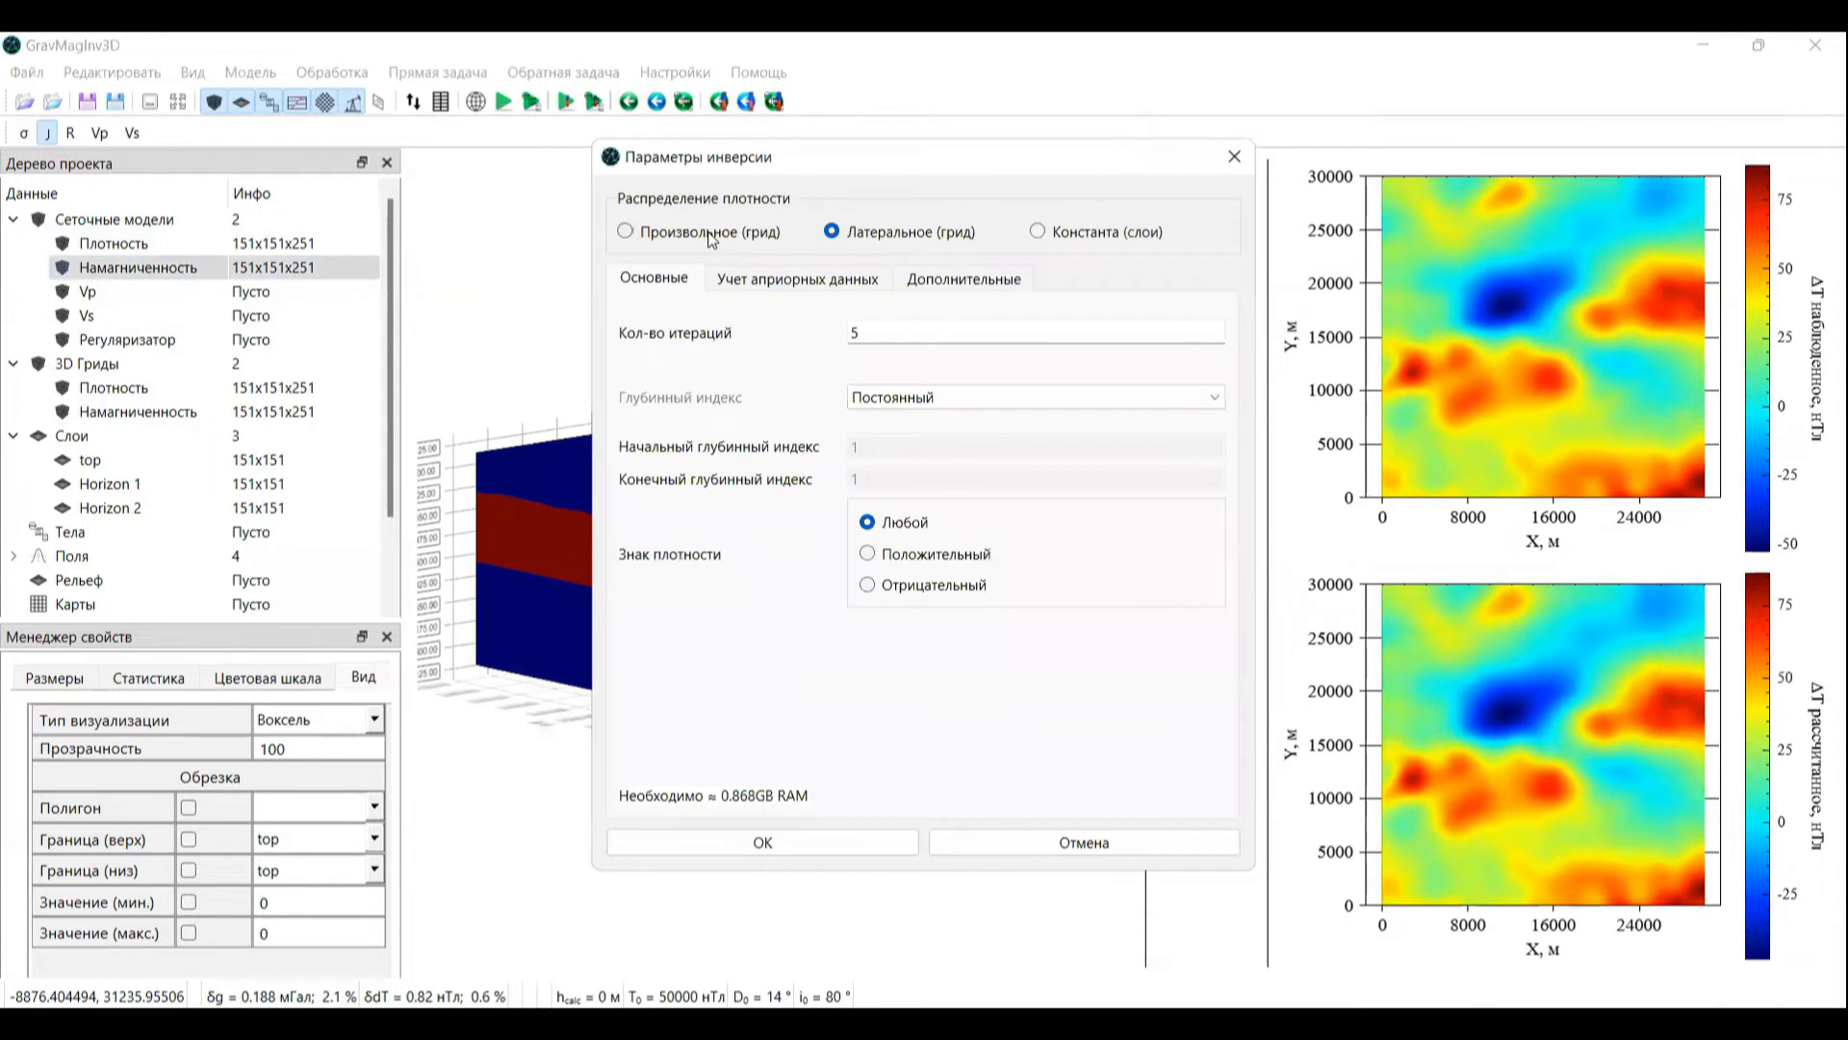
click(709, 235)
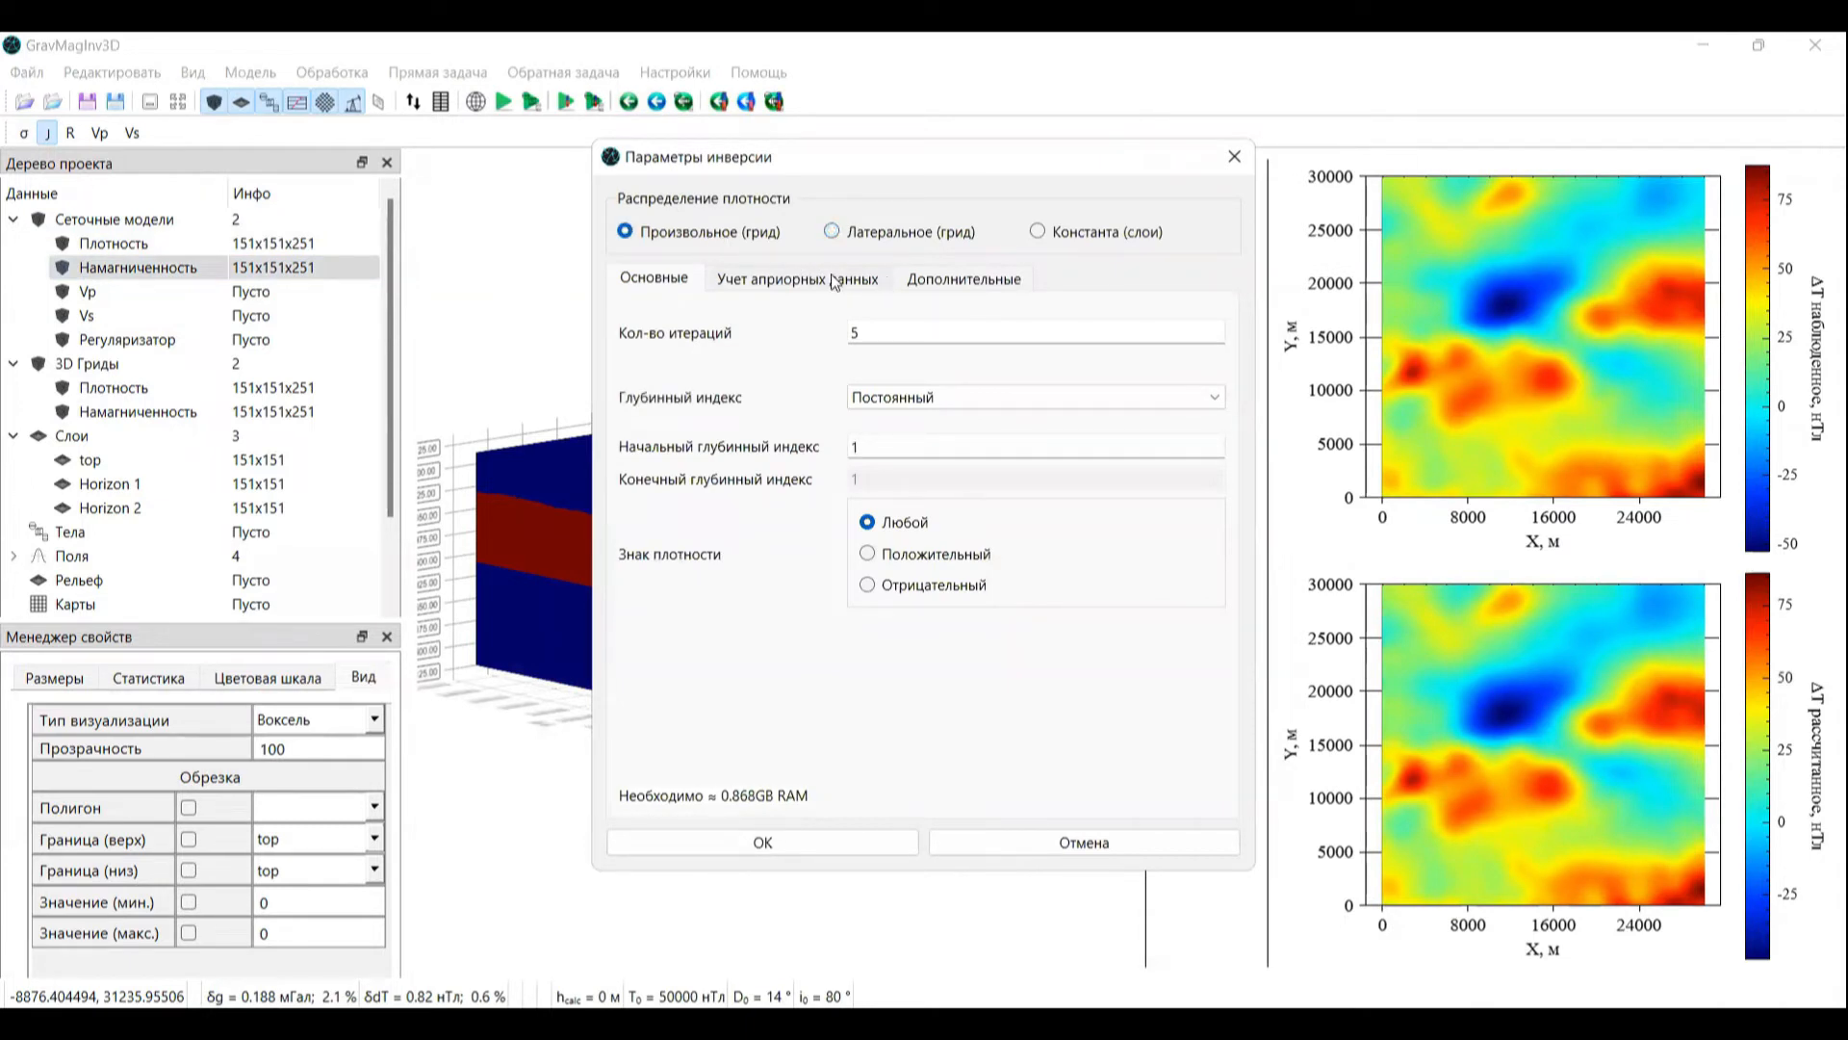
click(971, 277)
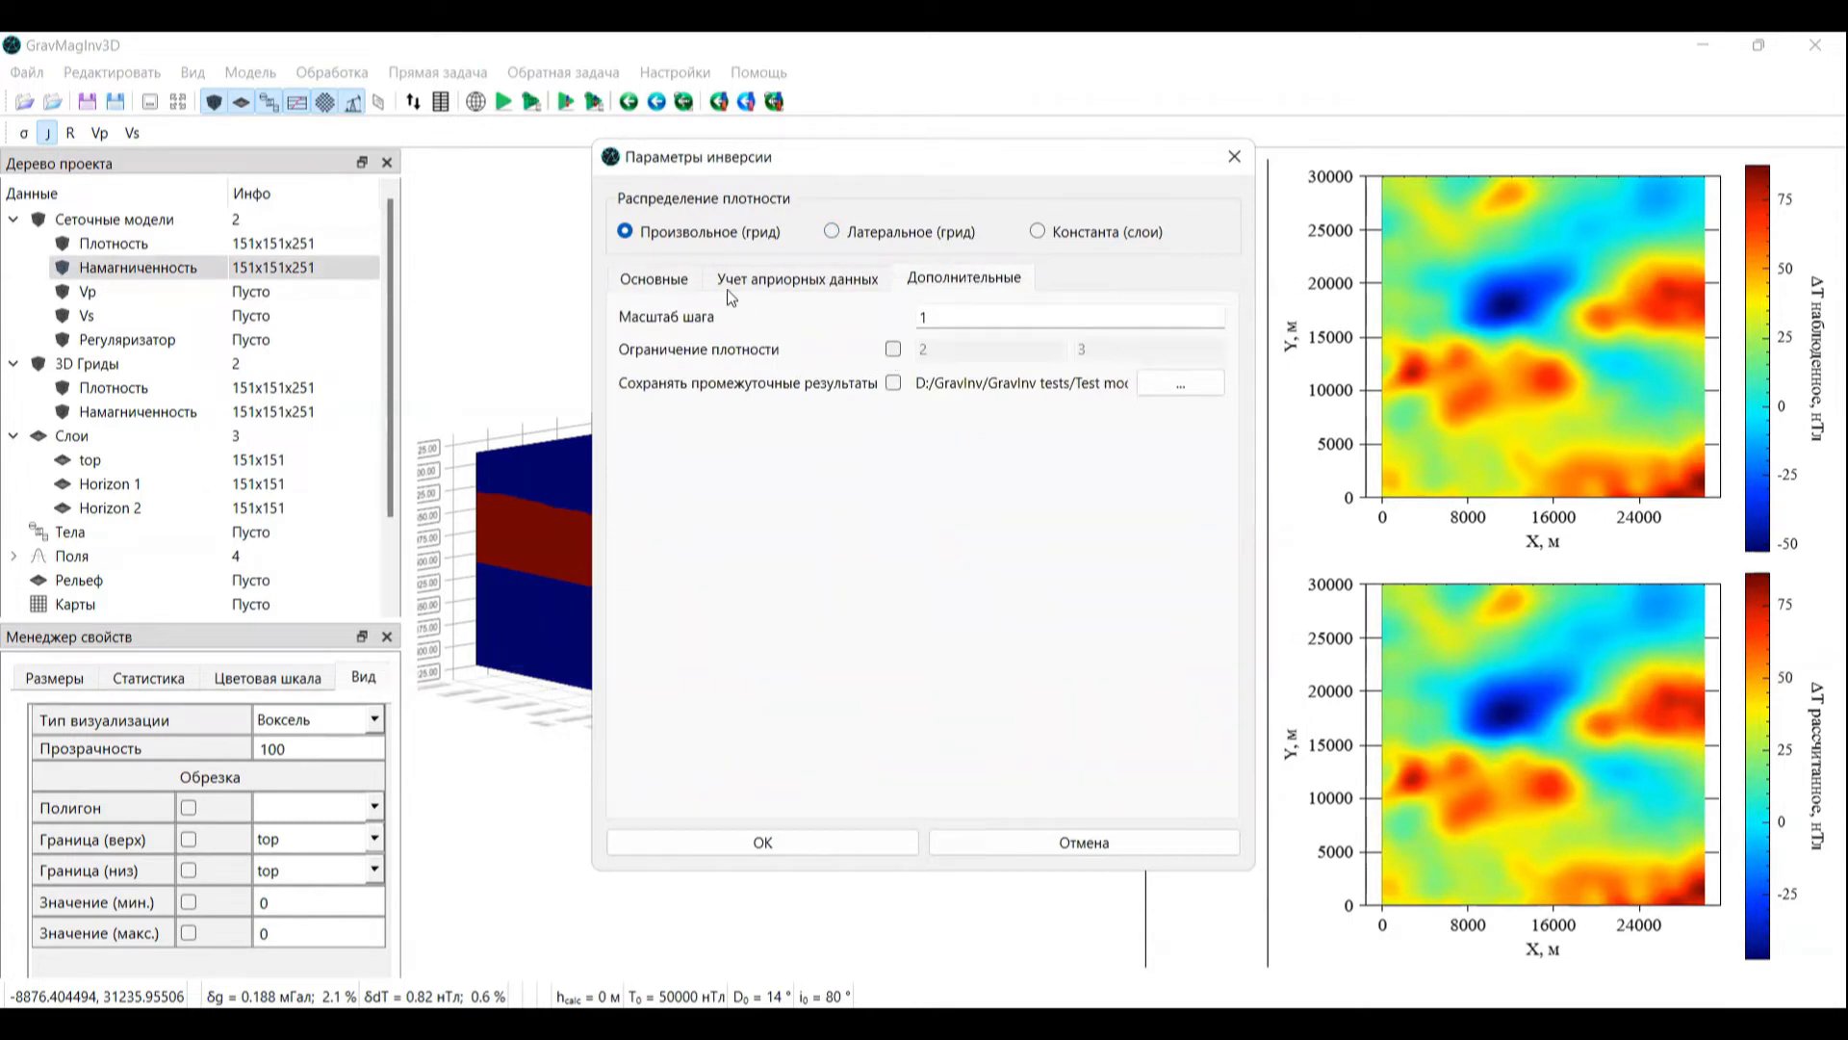
click(662, 289)
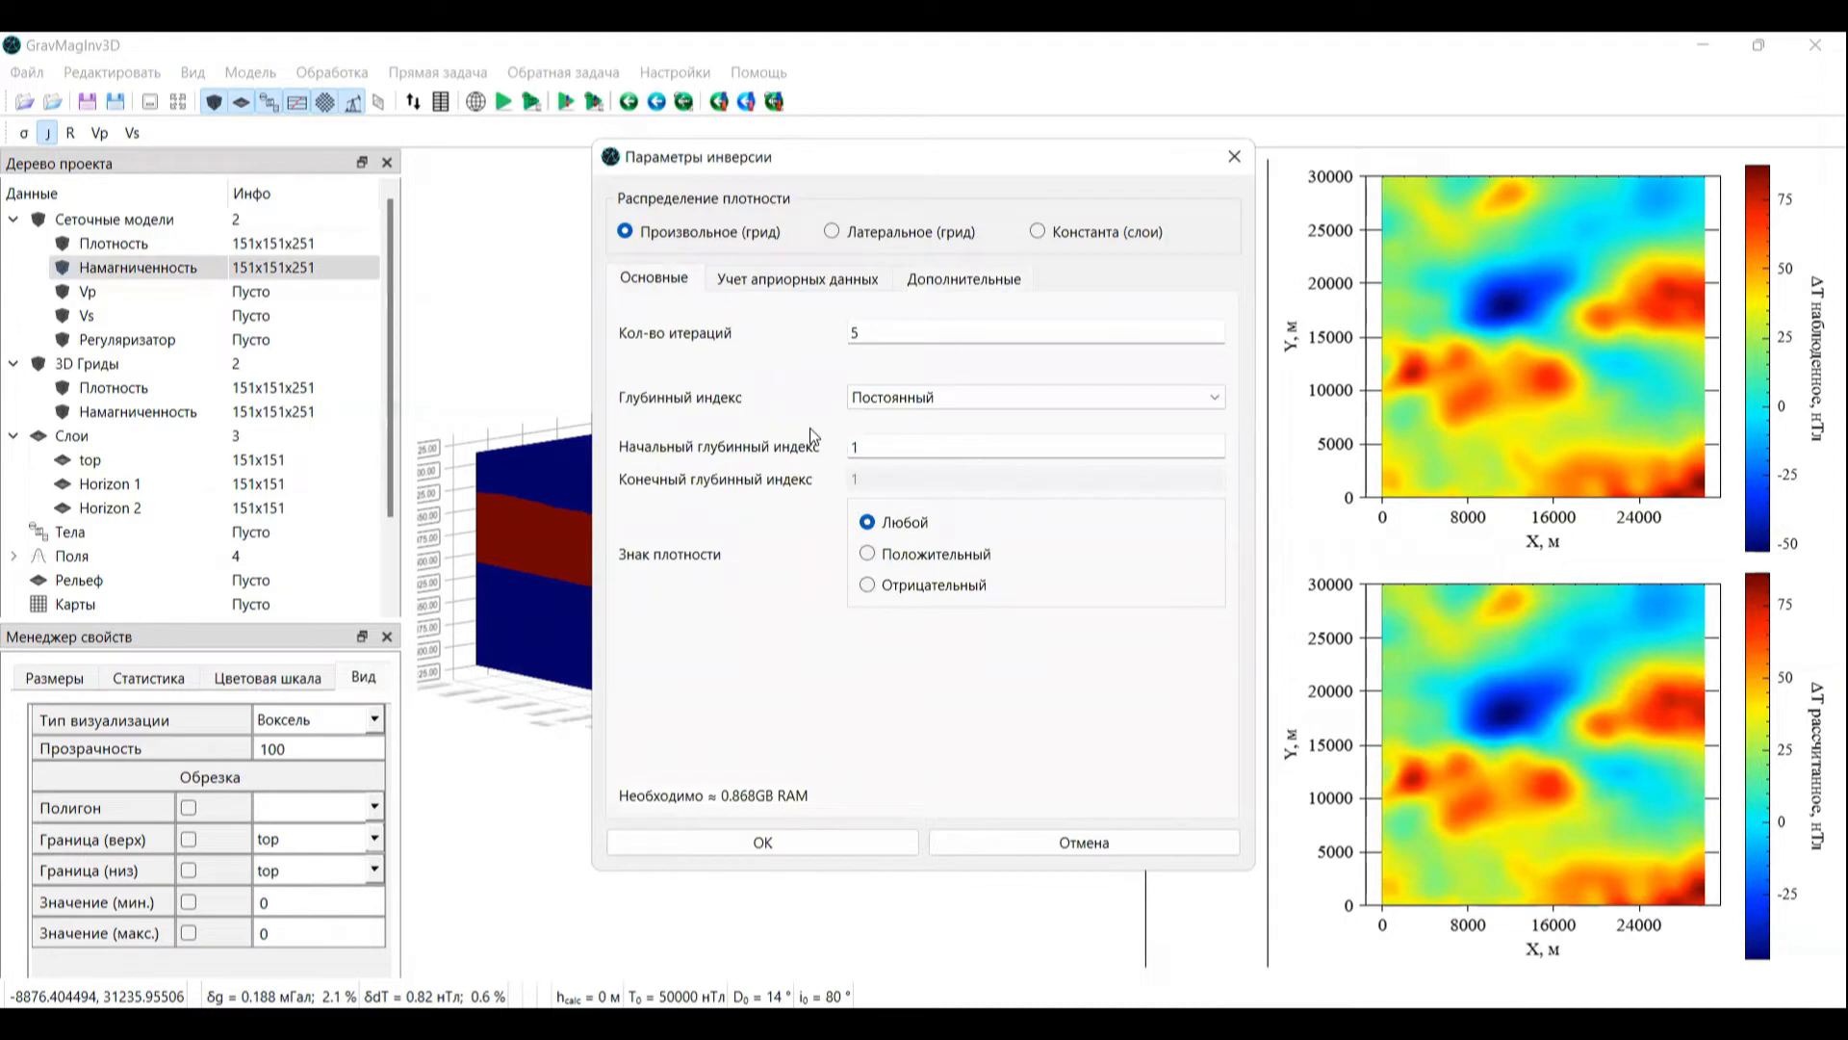
click(891, 449)
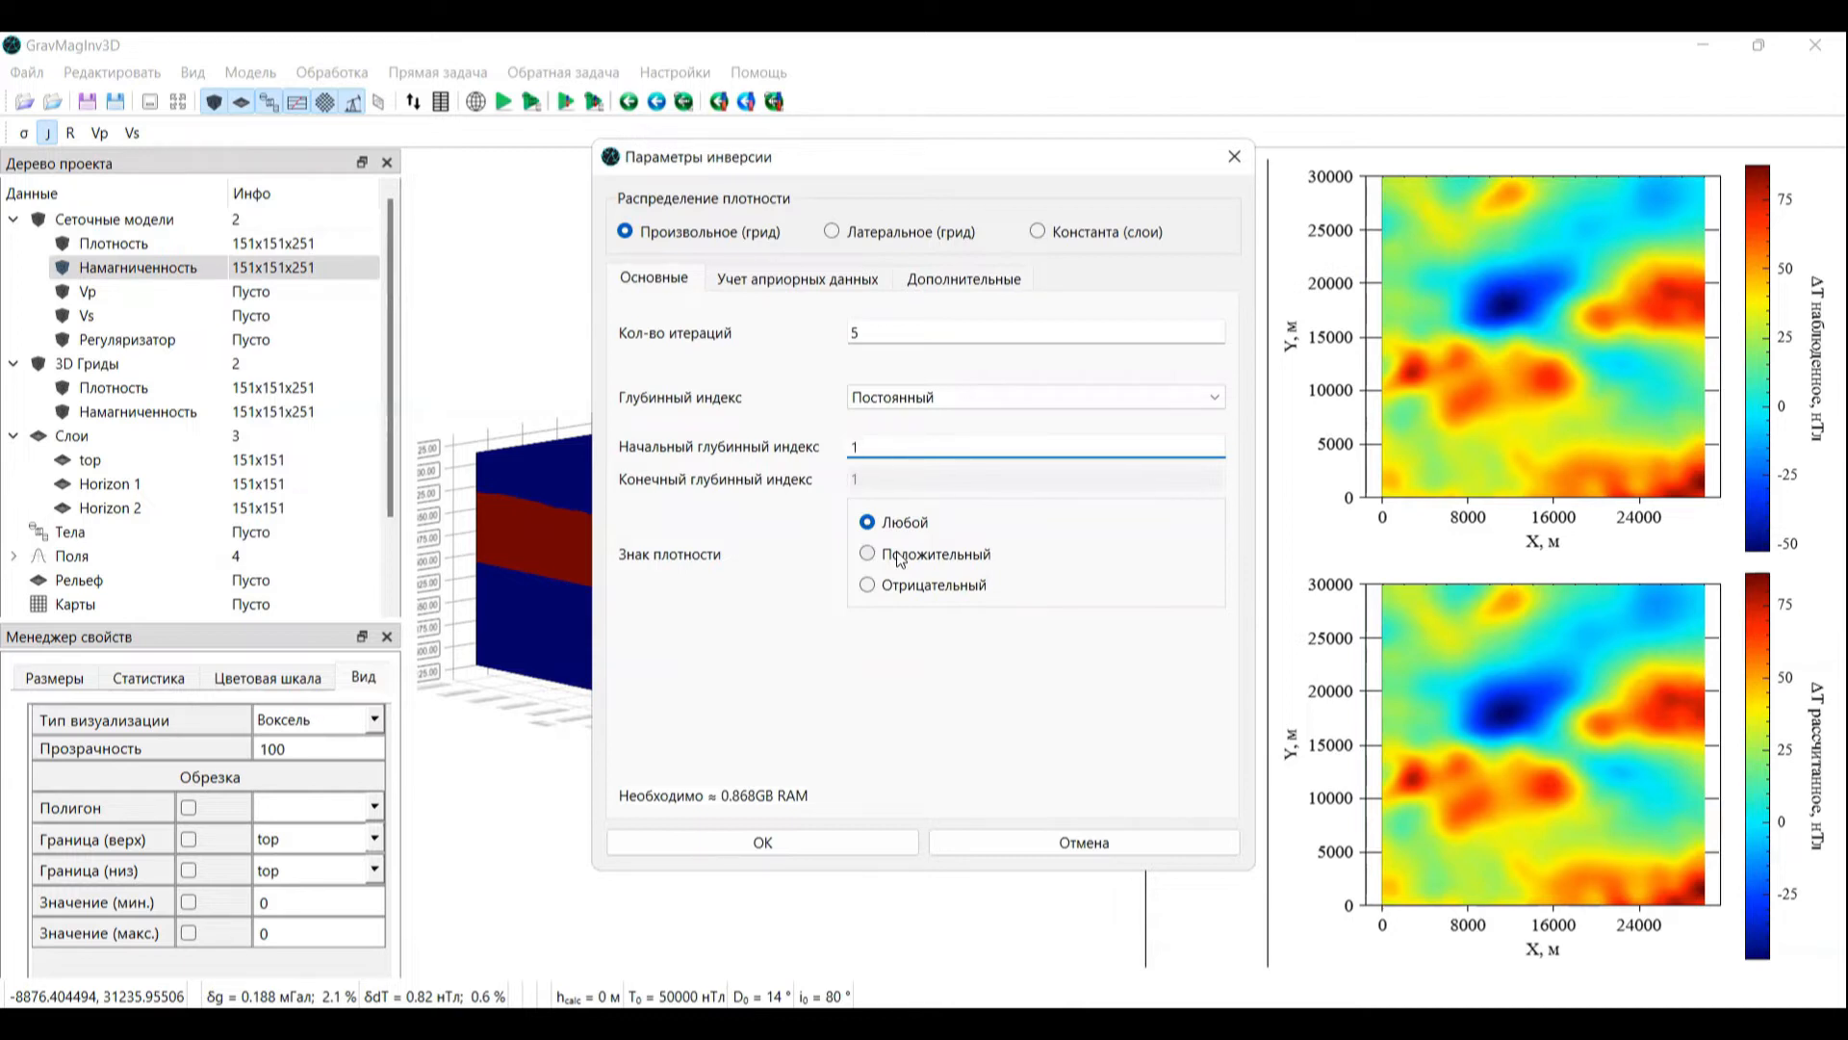
click(899, 557)
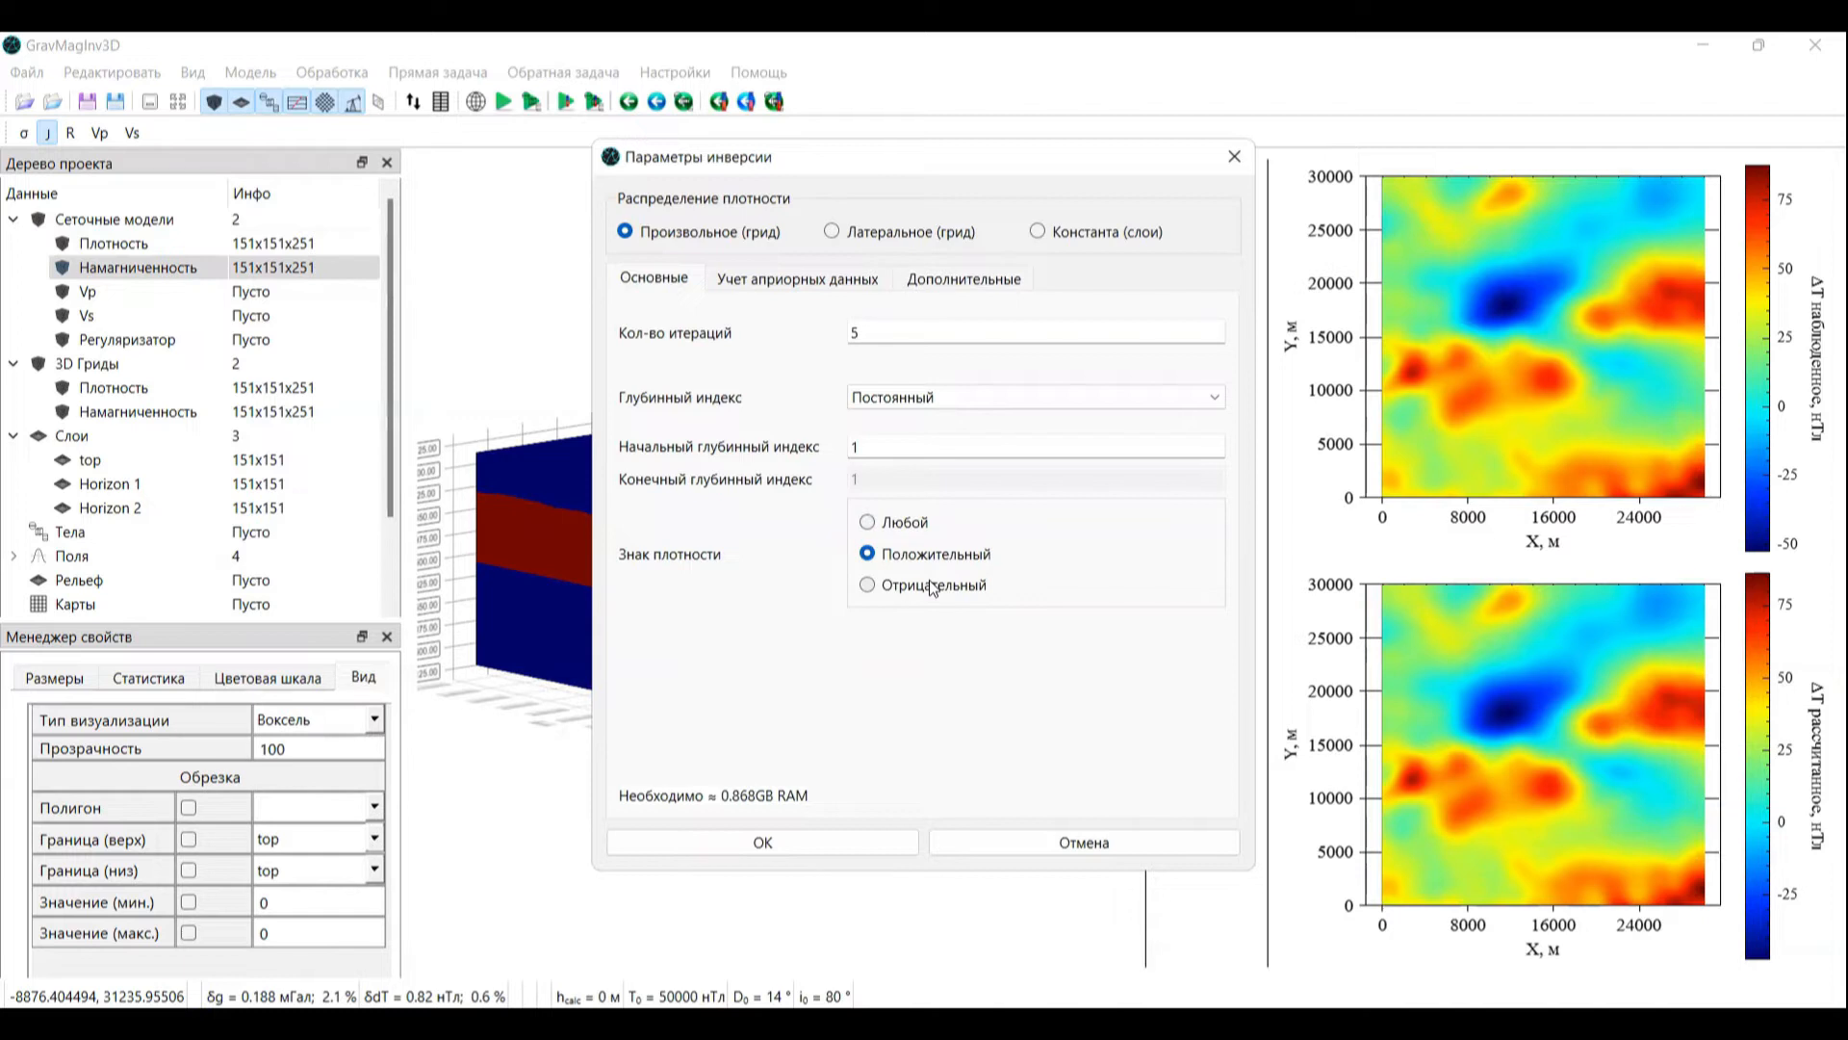
click(931, 585)
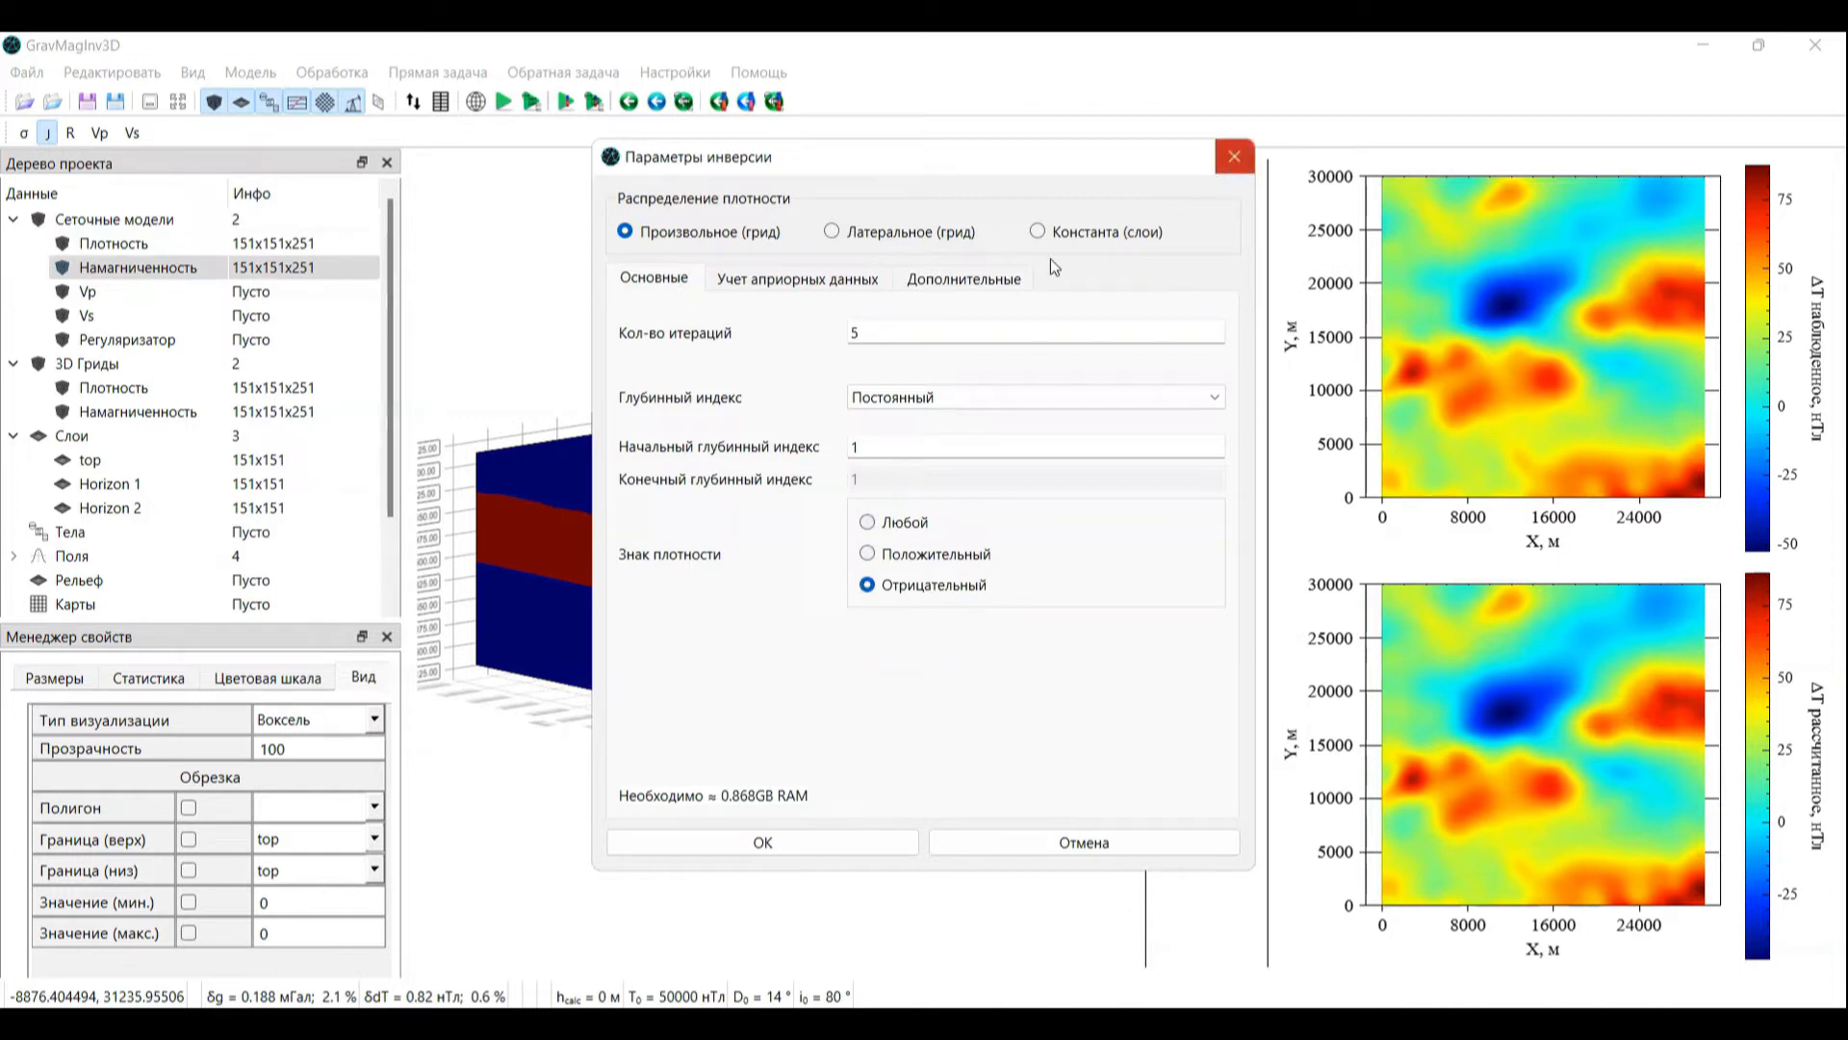
double_click(909, 453)
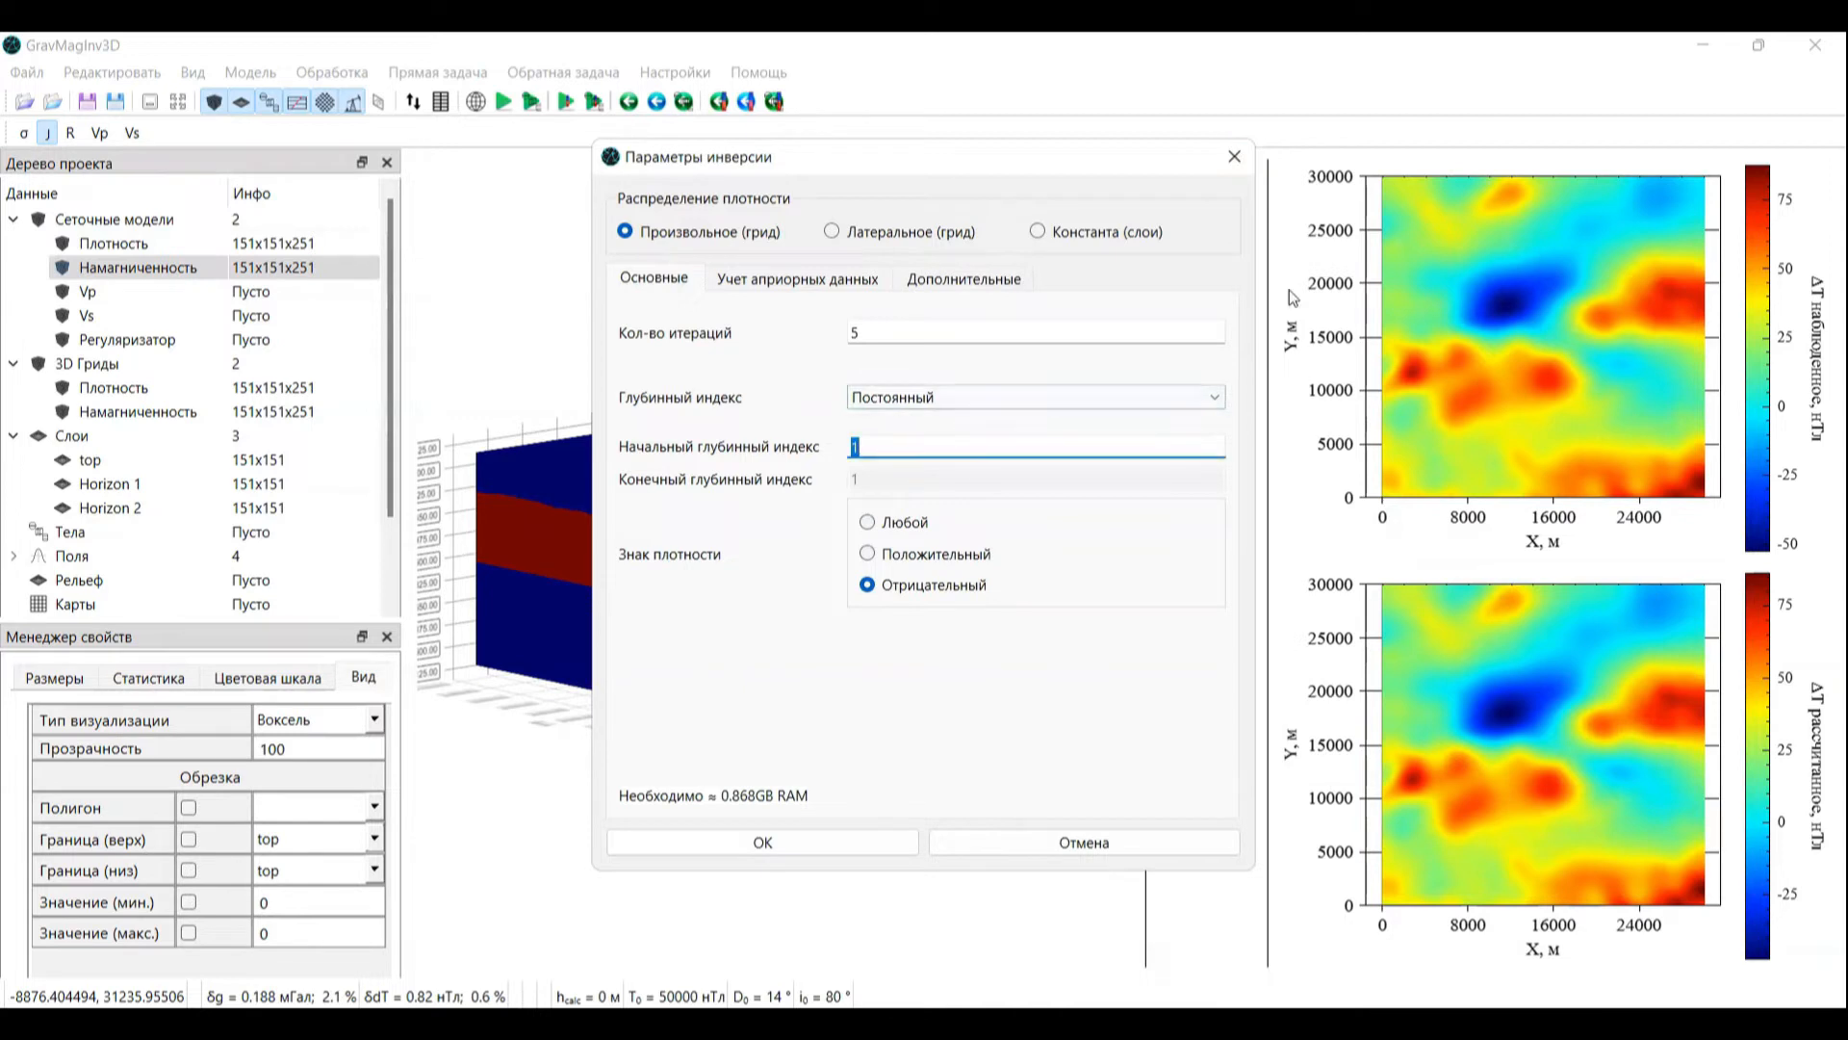
click(1235, 157)
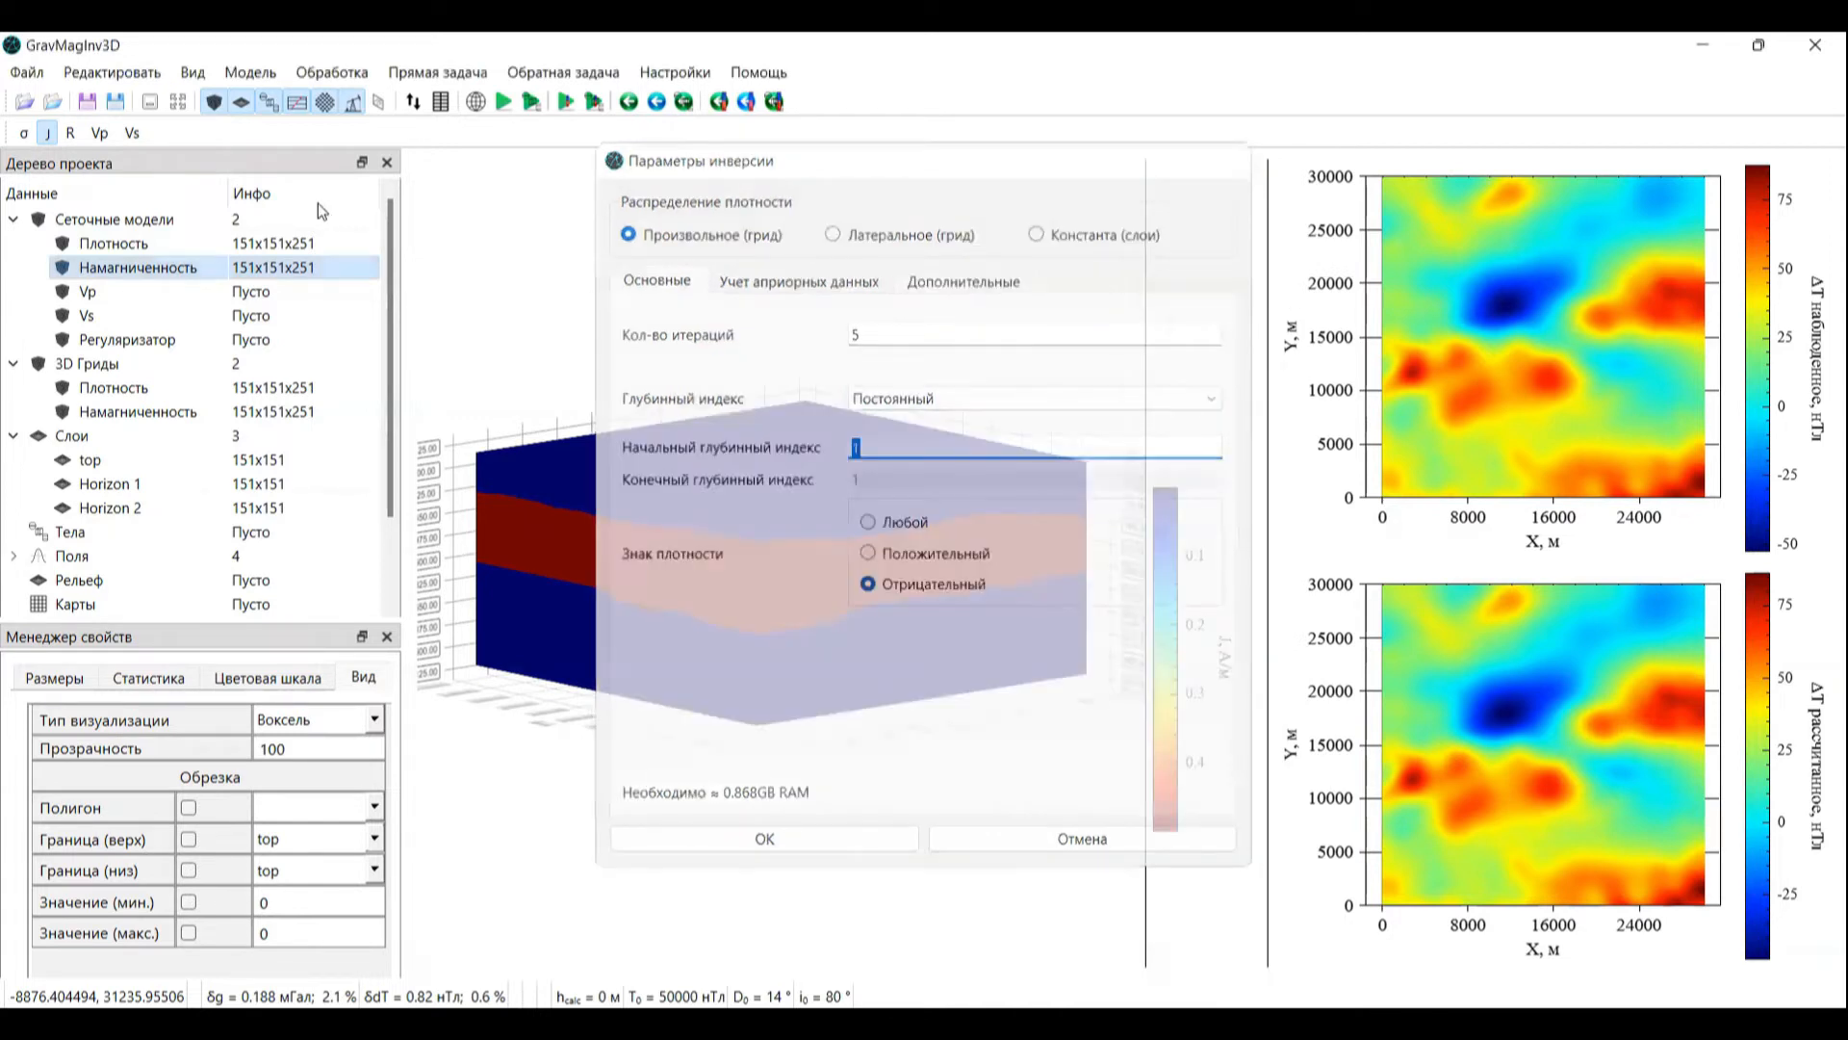
Step: Reset both the density and magnetization grid models to zero
click(160, 246)
right_click(158, 245)
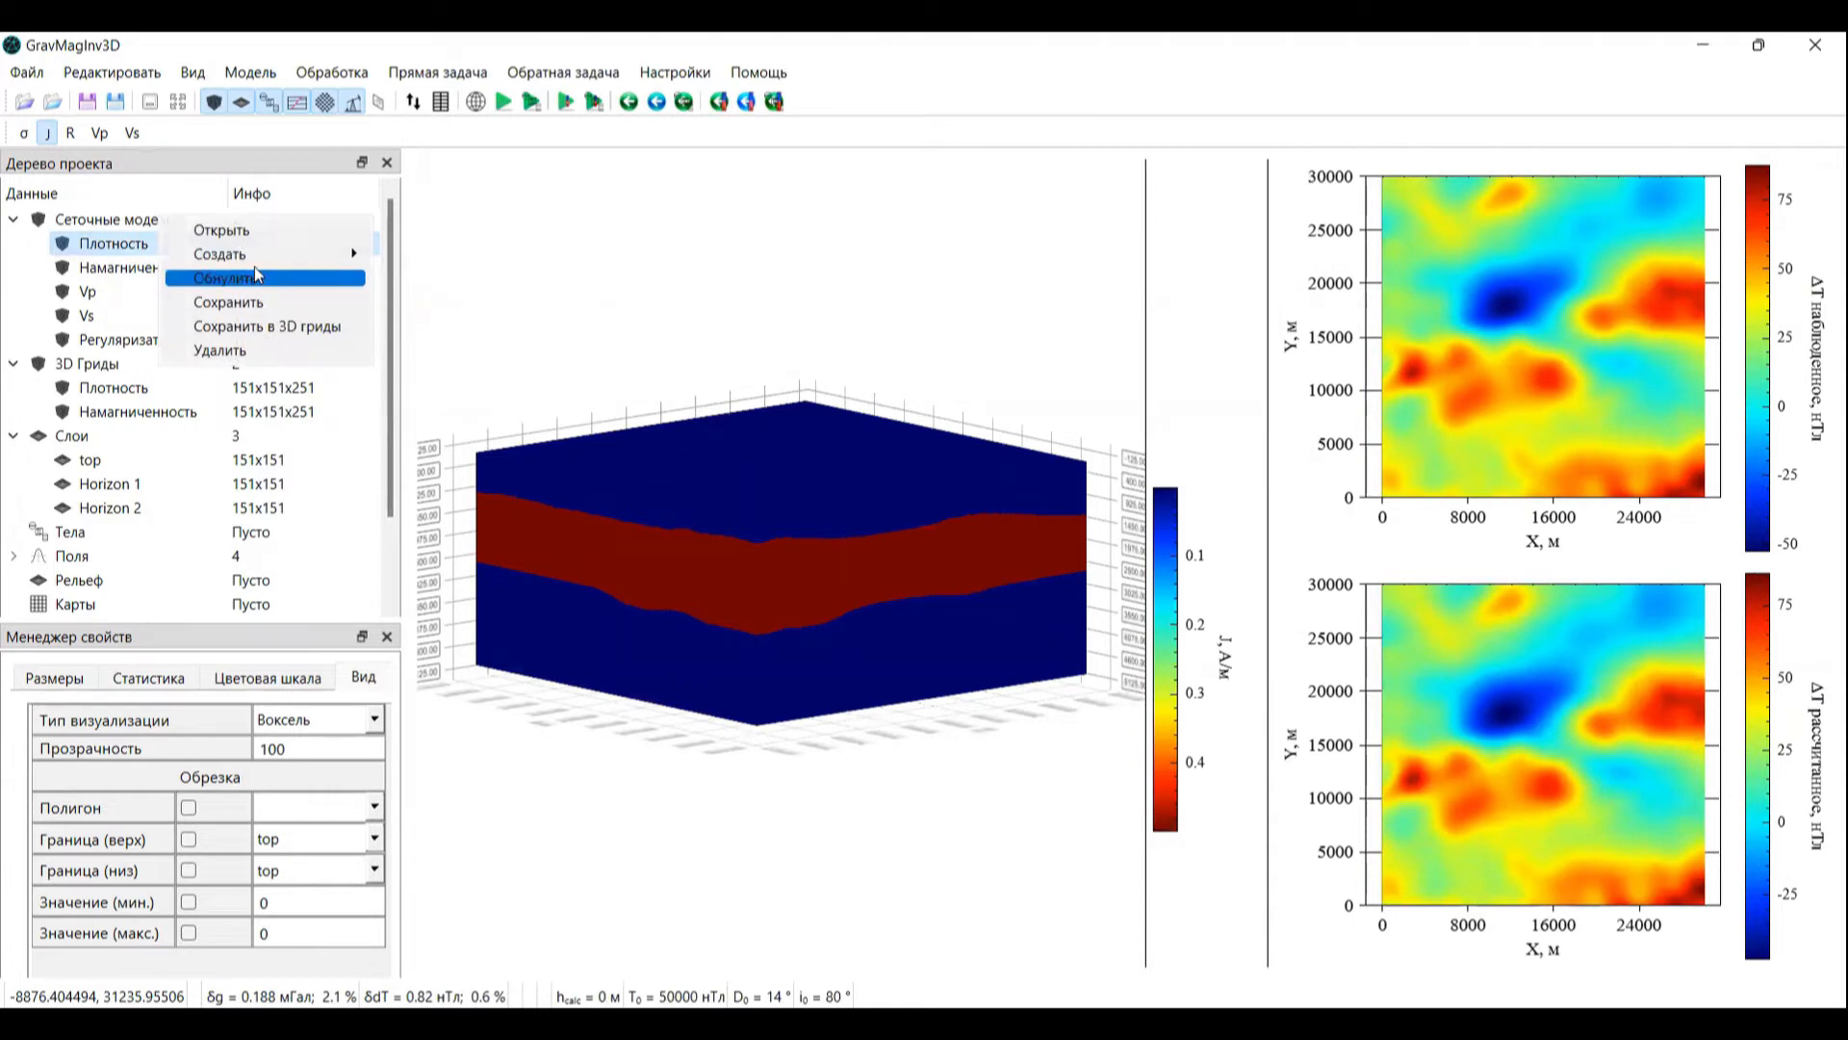
click(254, 270)
right_click(173, 266)
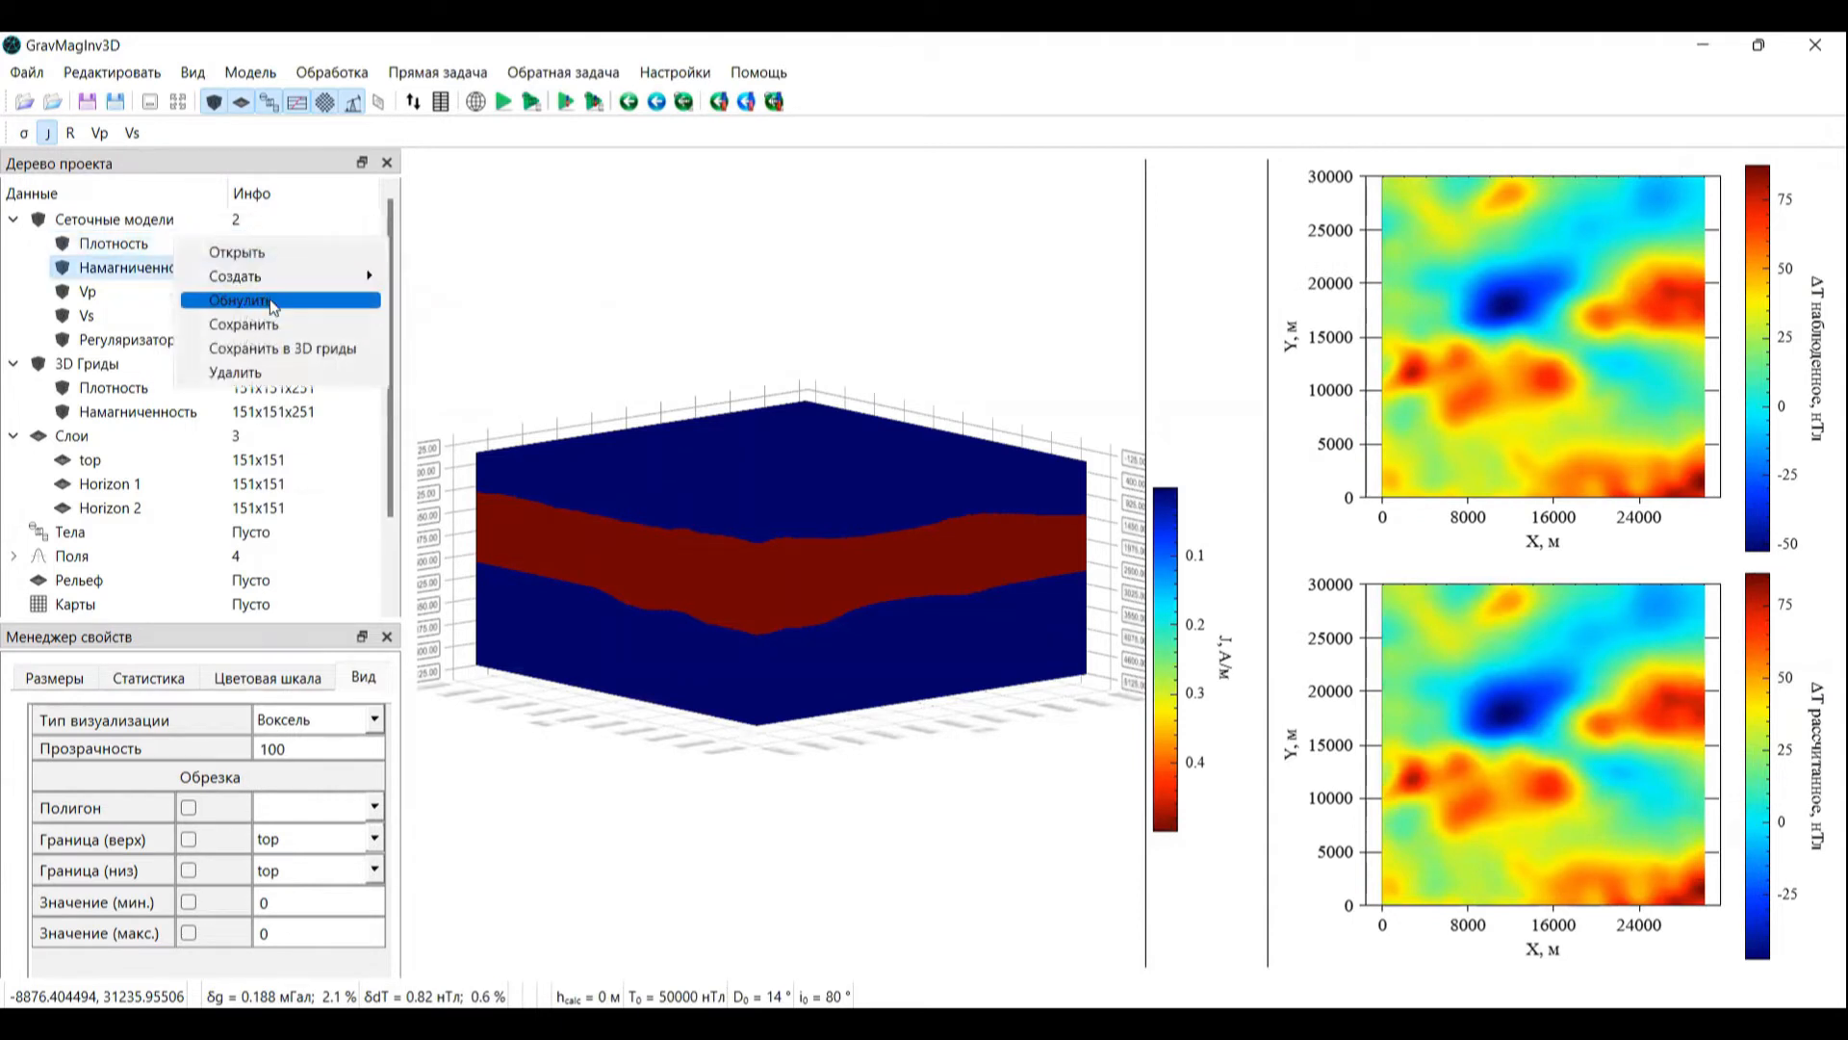
click(273, 299)
Step: Display the density model and include the first and third layers in the inversion
click(25, 135)
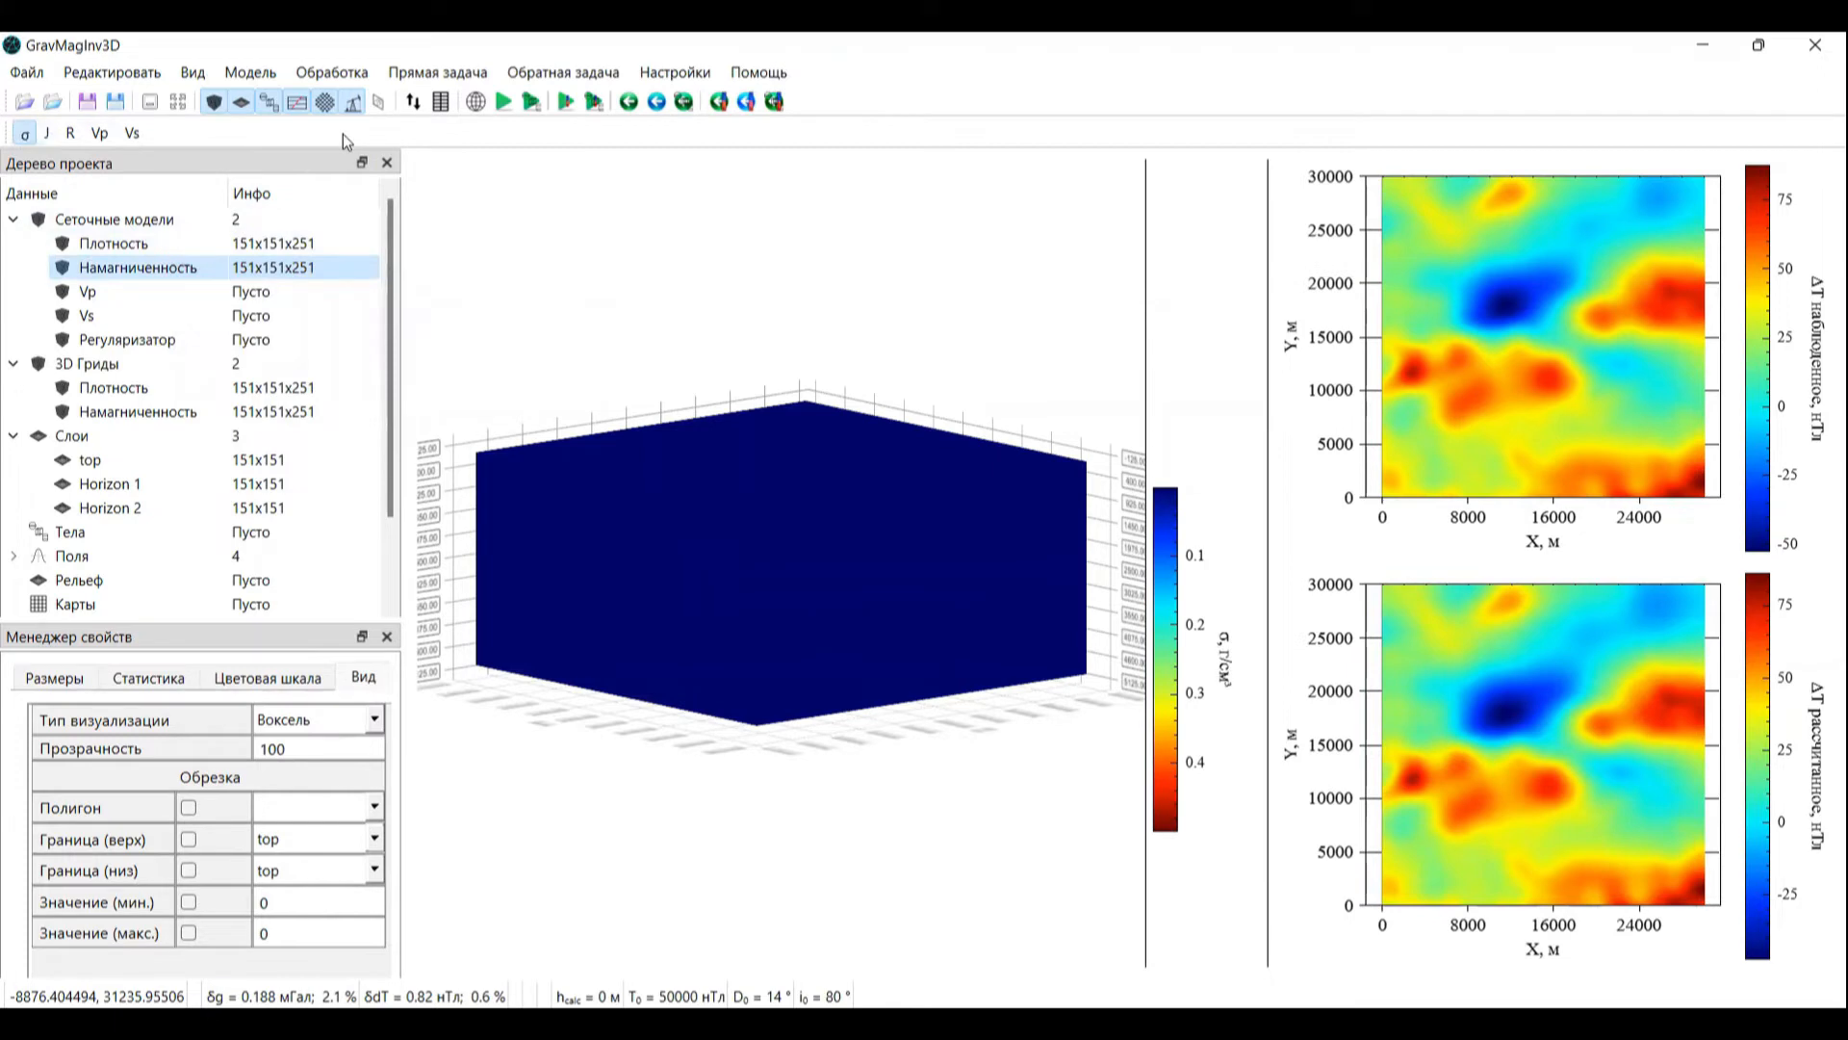
click(441, 102)
click(583, 377)
click(582, 448)
click(633, 785)
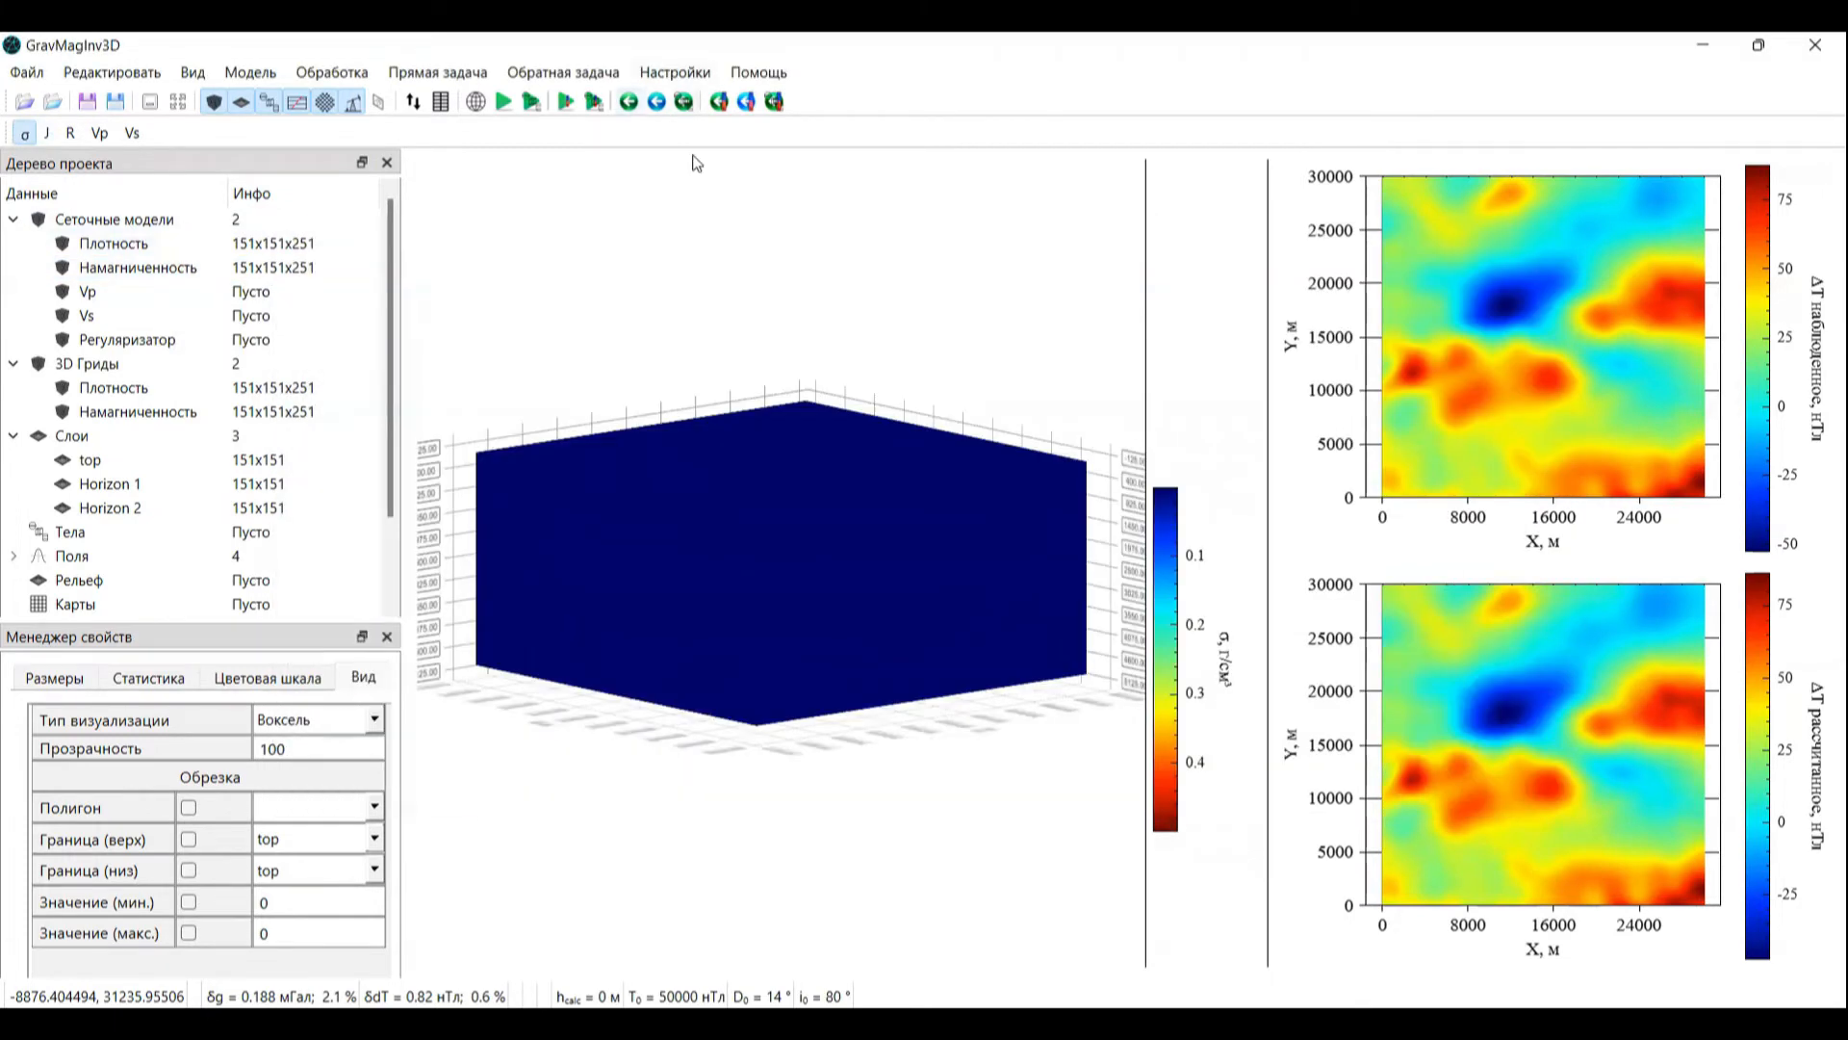
Step: Set up a gravity inversion with the Произвольное (грид) density distribution
click(628, 102)
click(703, 230)
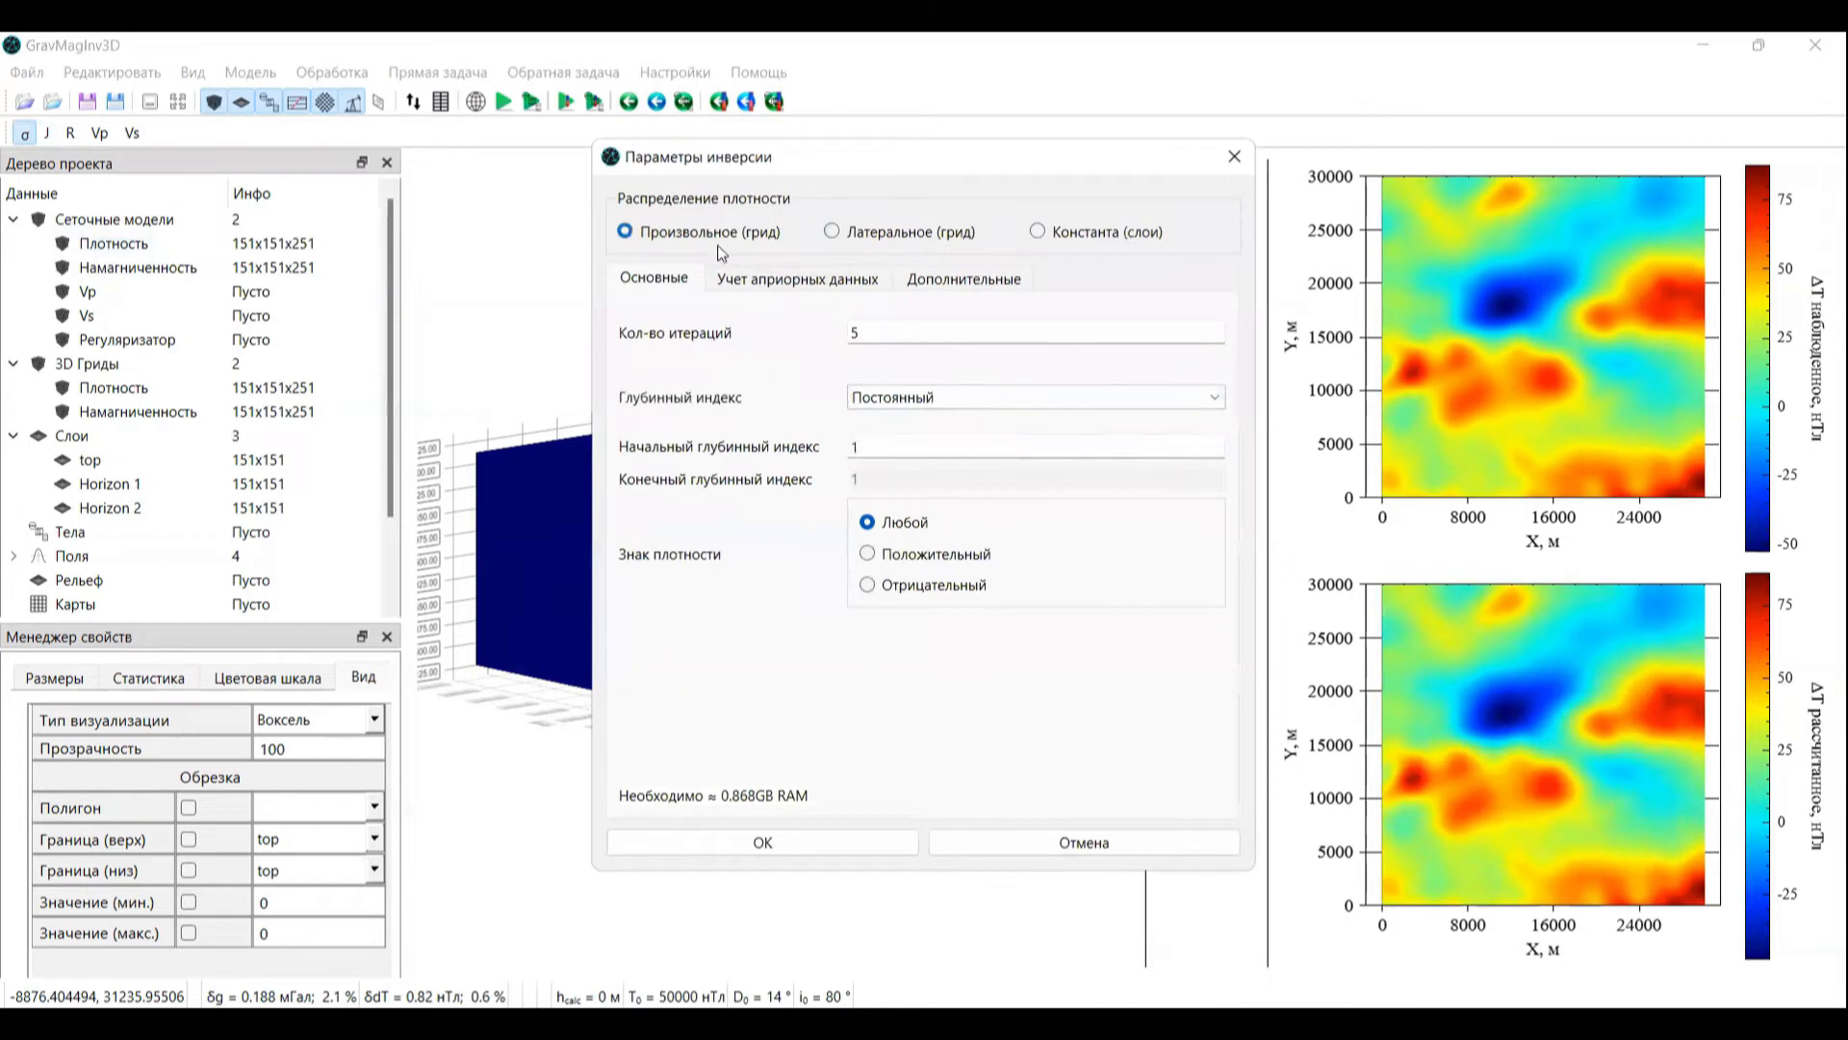
double_click(896, 438)
click(896, 437)
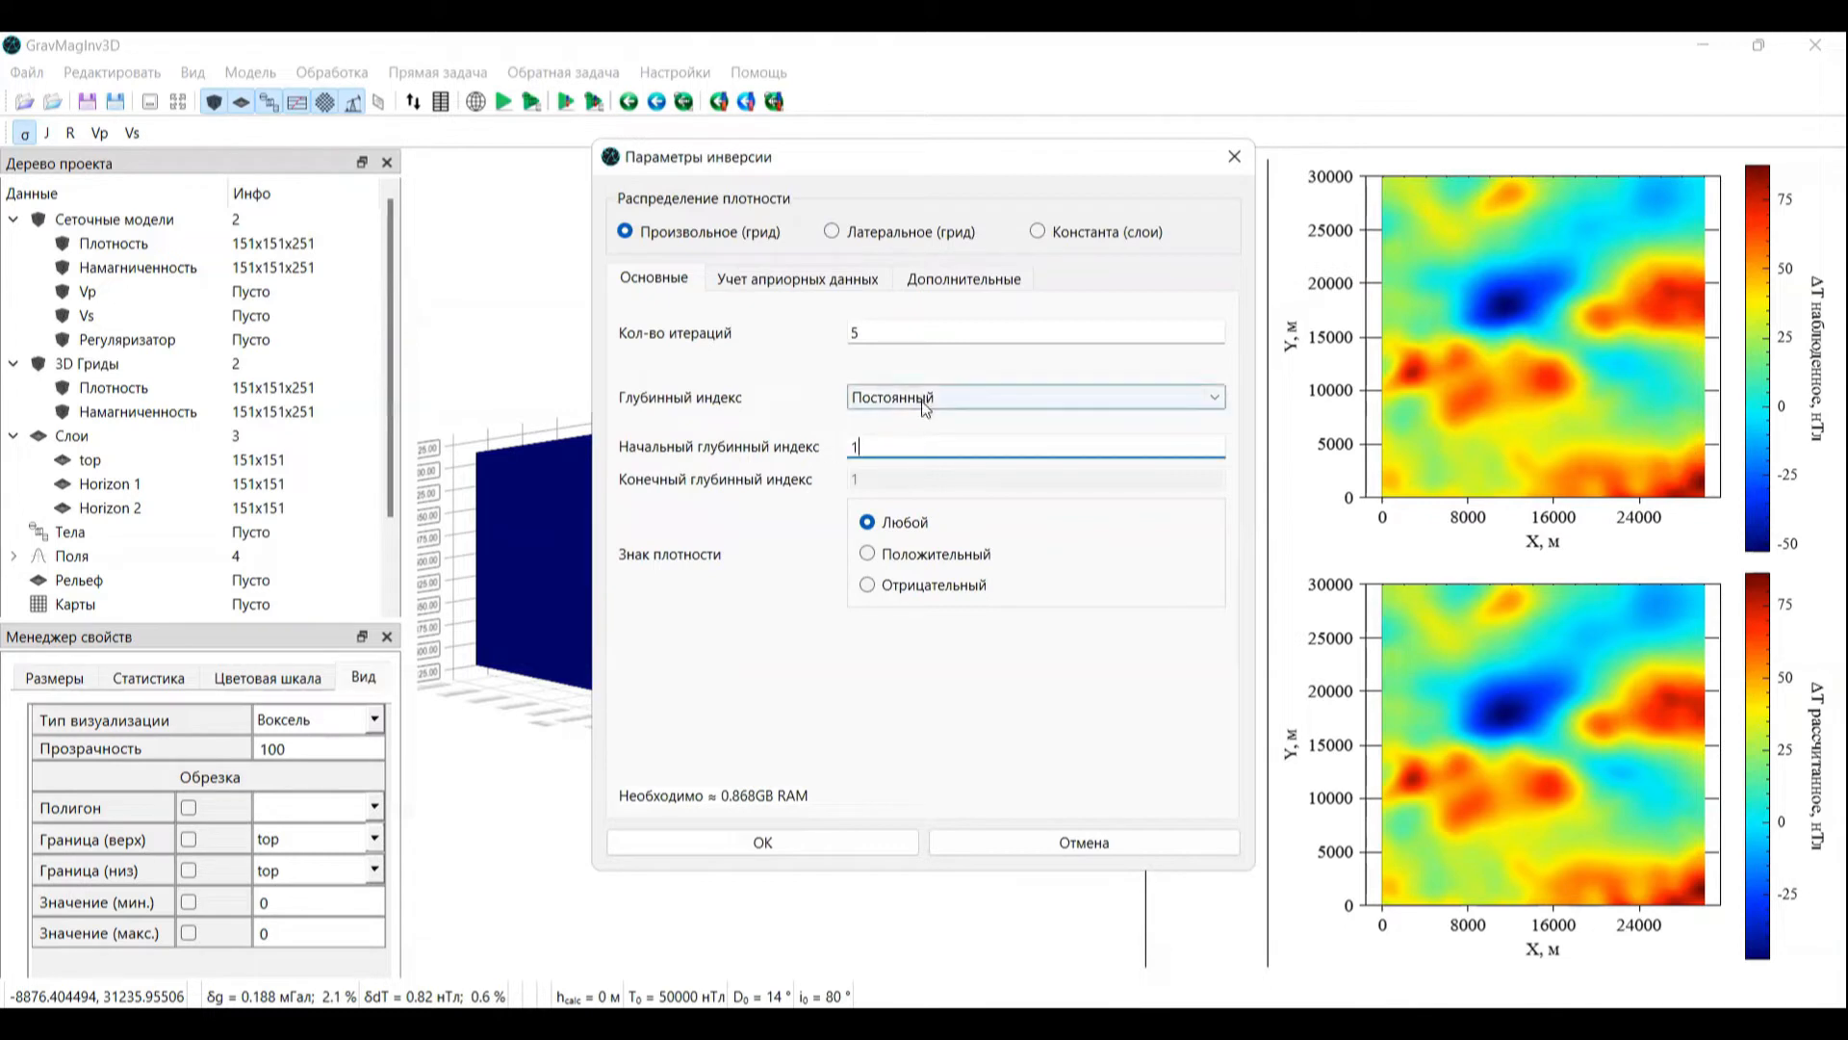
Step: Try a linearly changing depth index (Линейное изменение) with a final index of 5, and return it to Постоянный
click(921, 398)
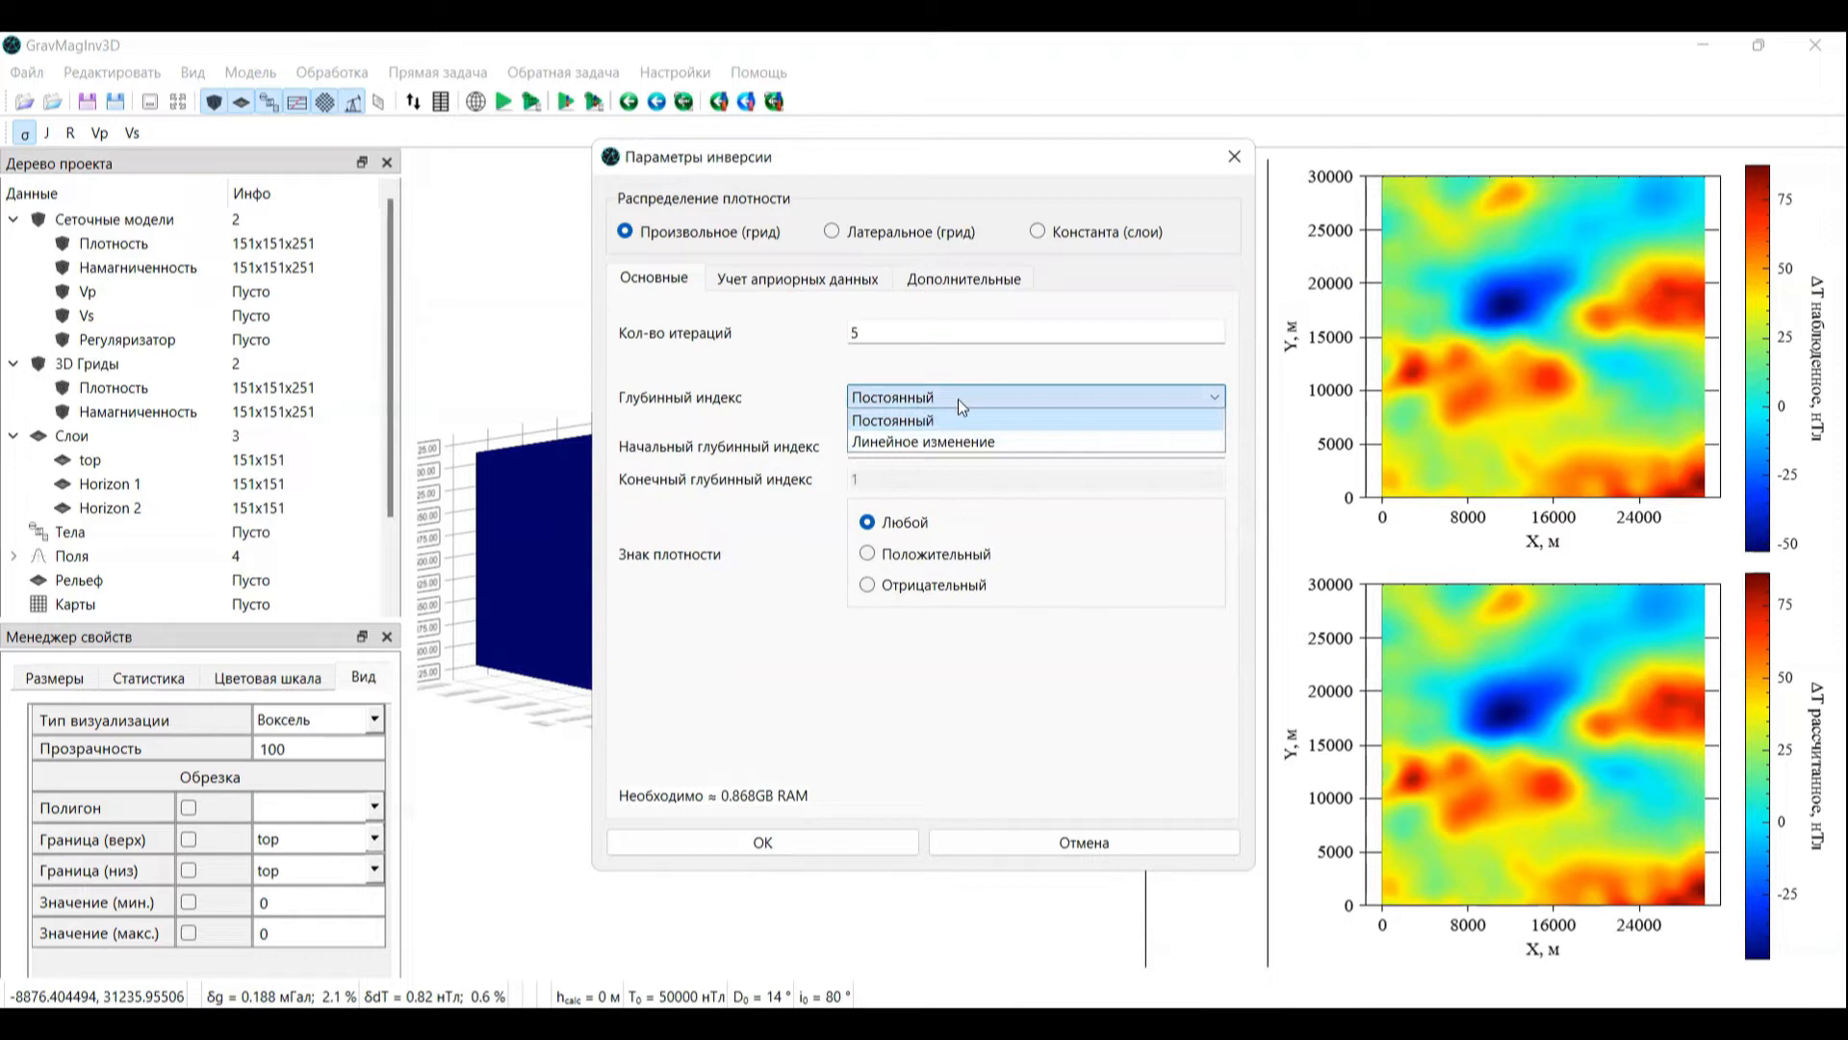
click(970, 440)
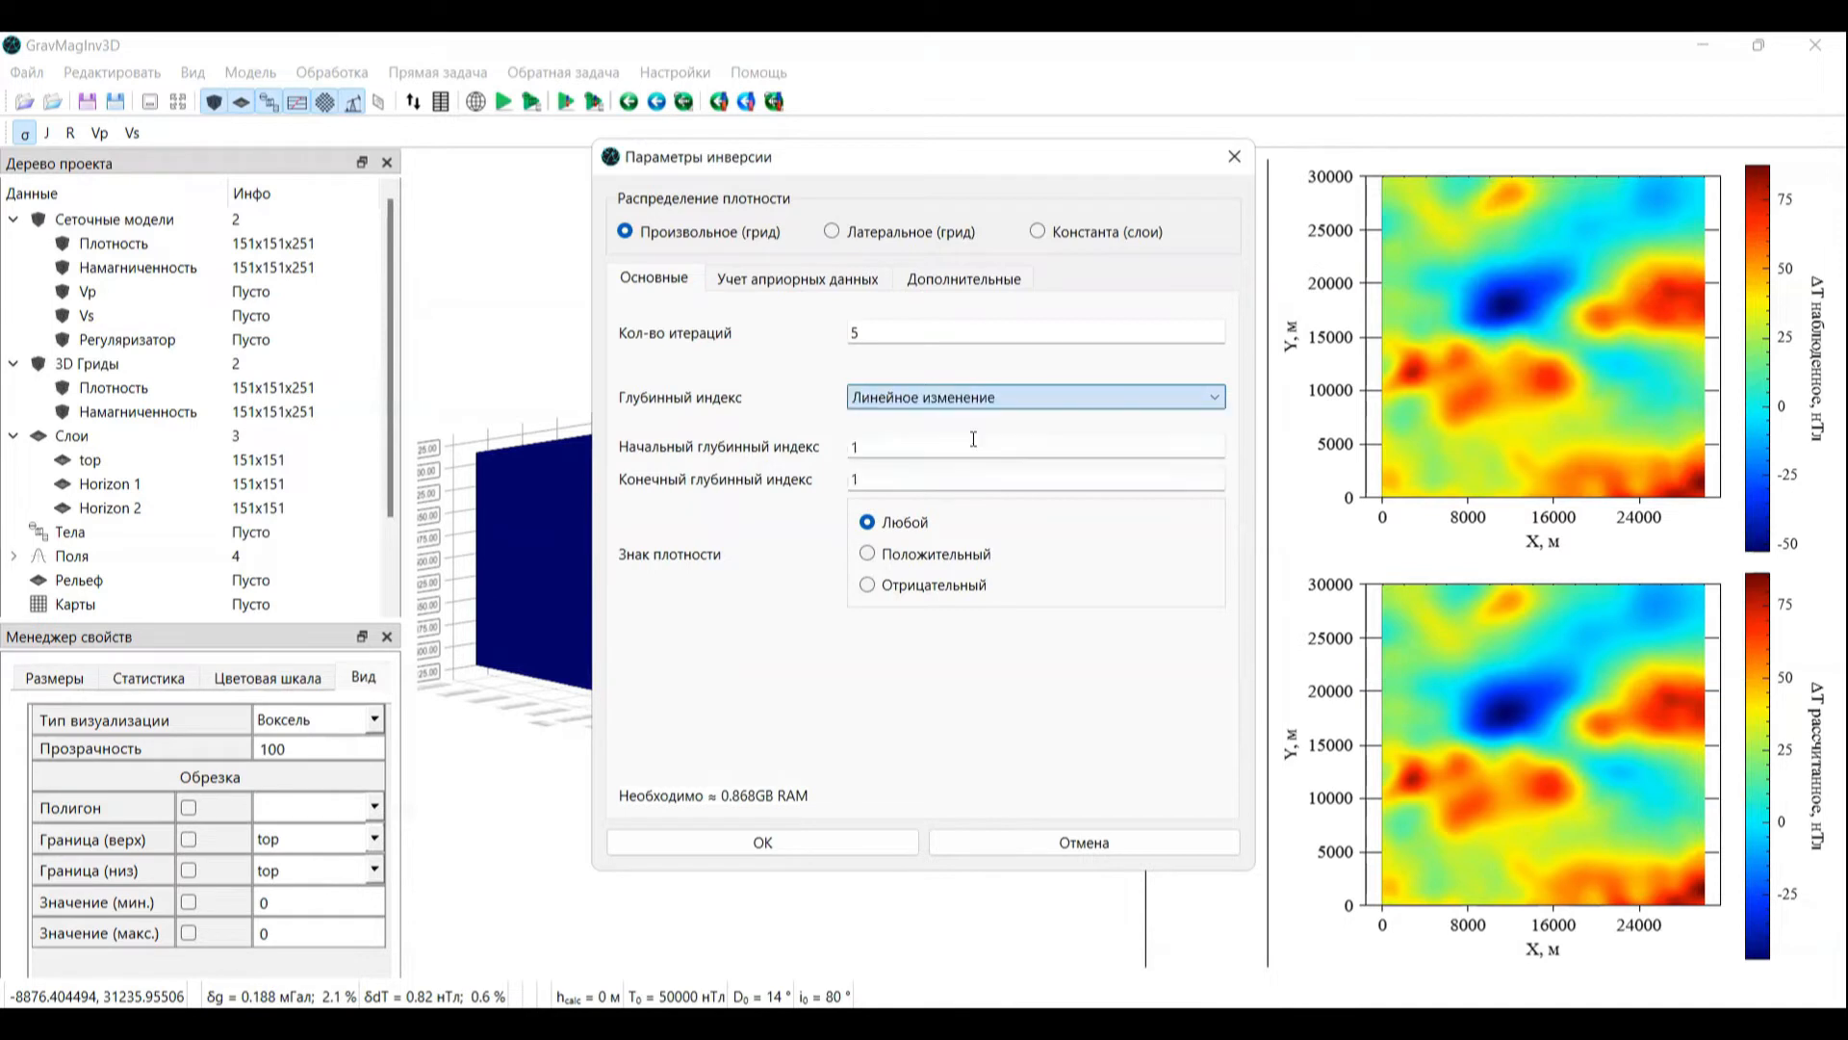
double_click(888, 470)
text(5)
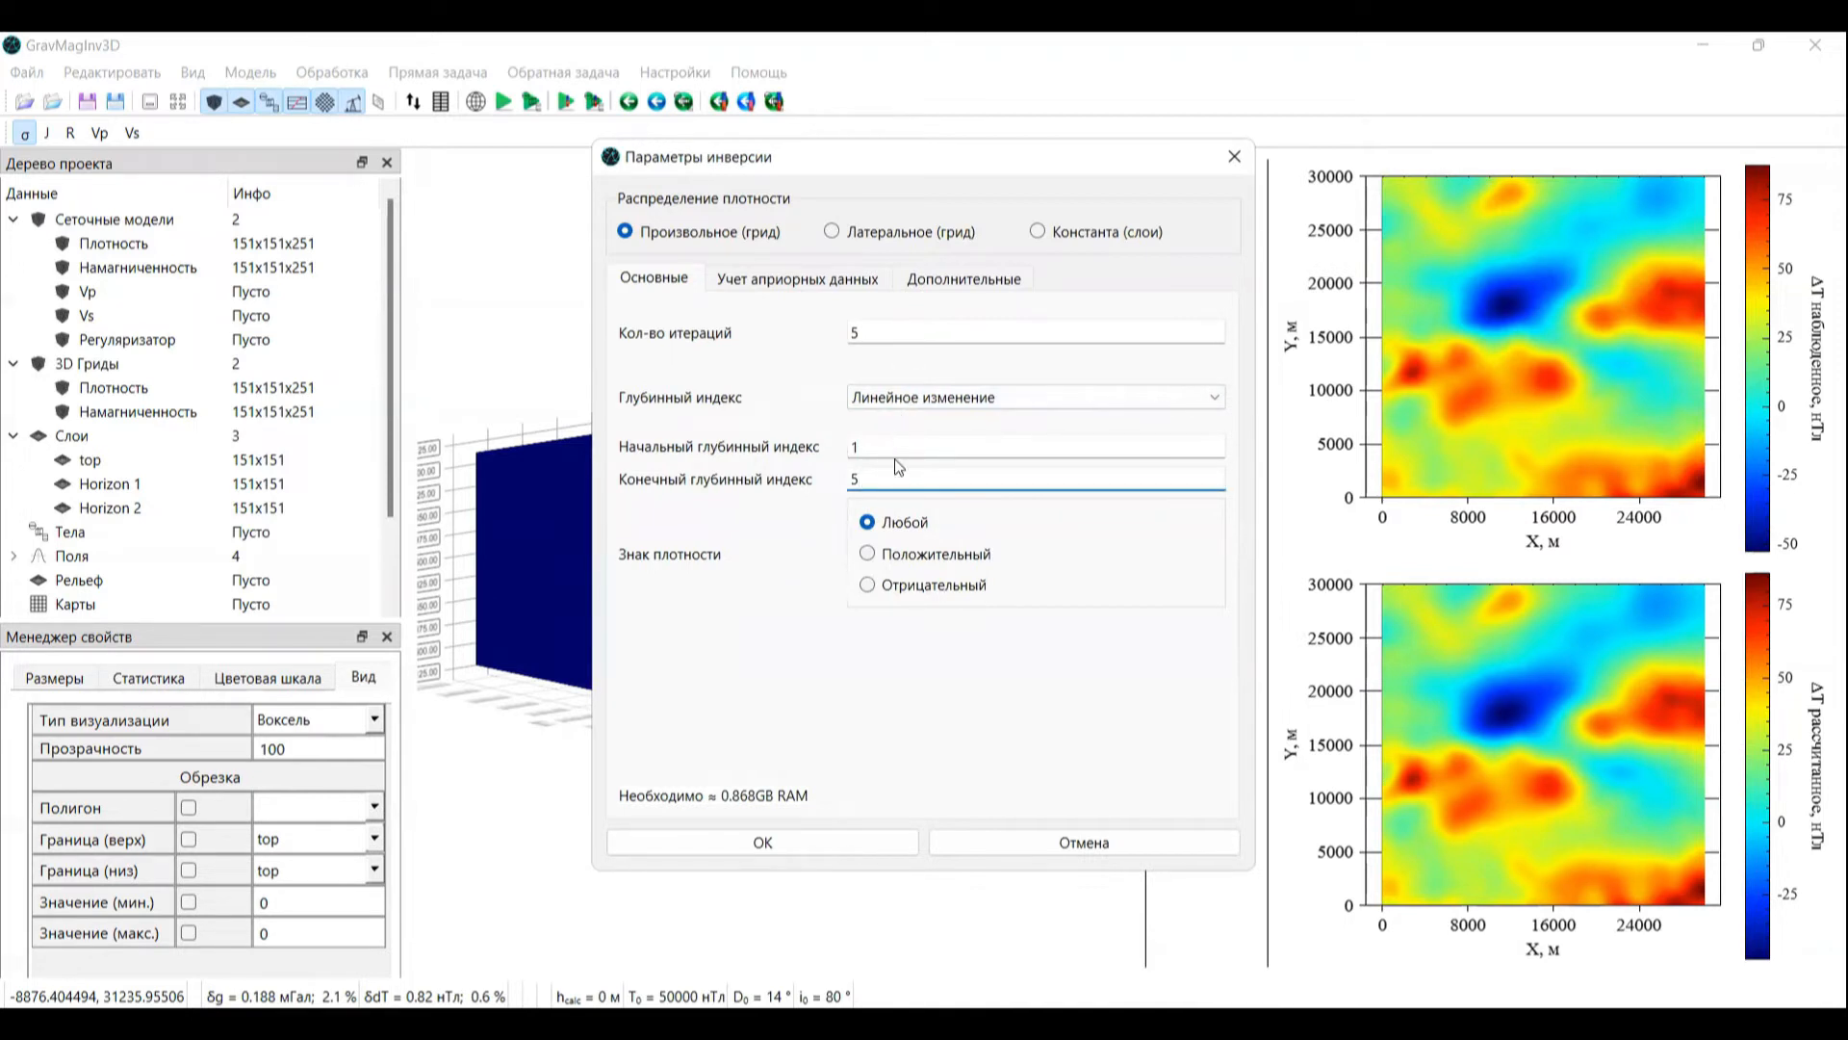
click(900, 443)
click(876, 397)
click(905, 406)
click(905, 409)
click(886, 420)
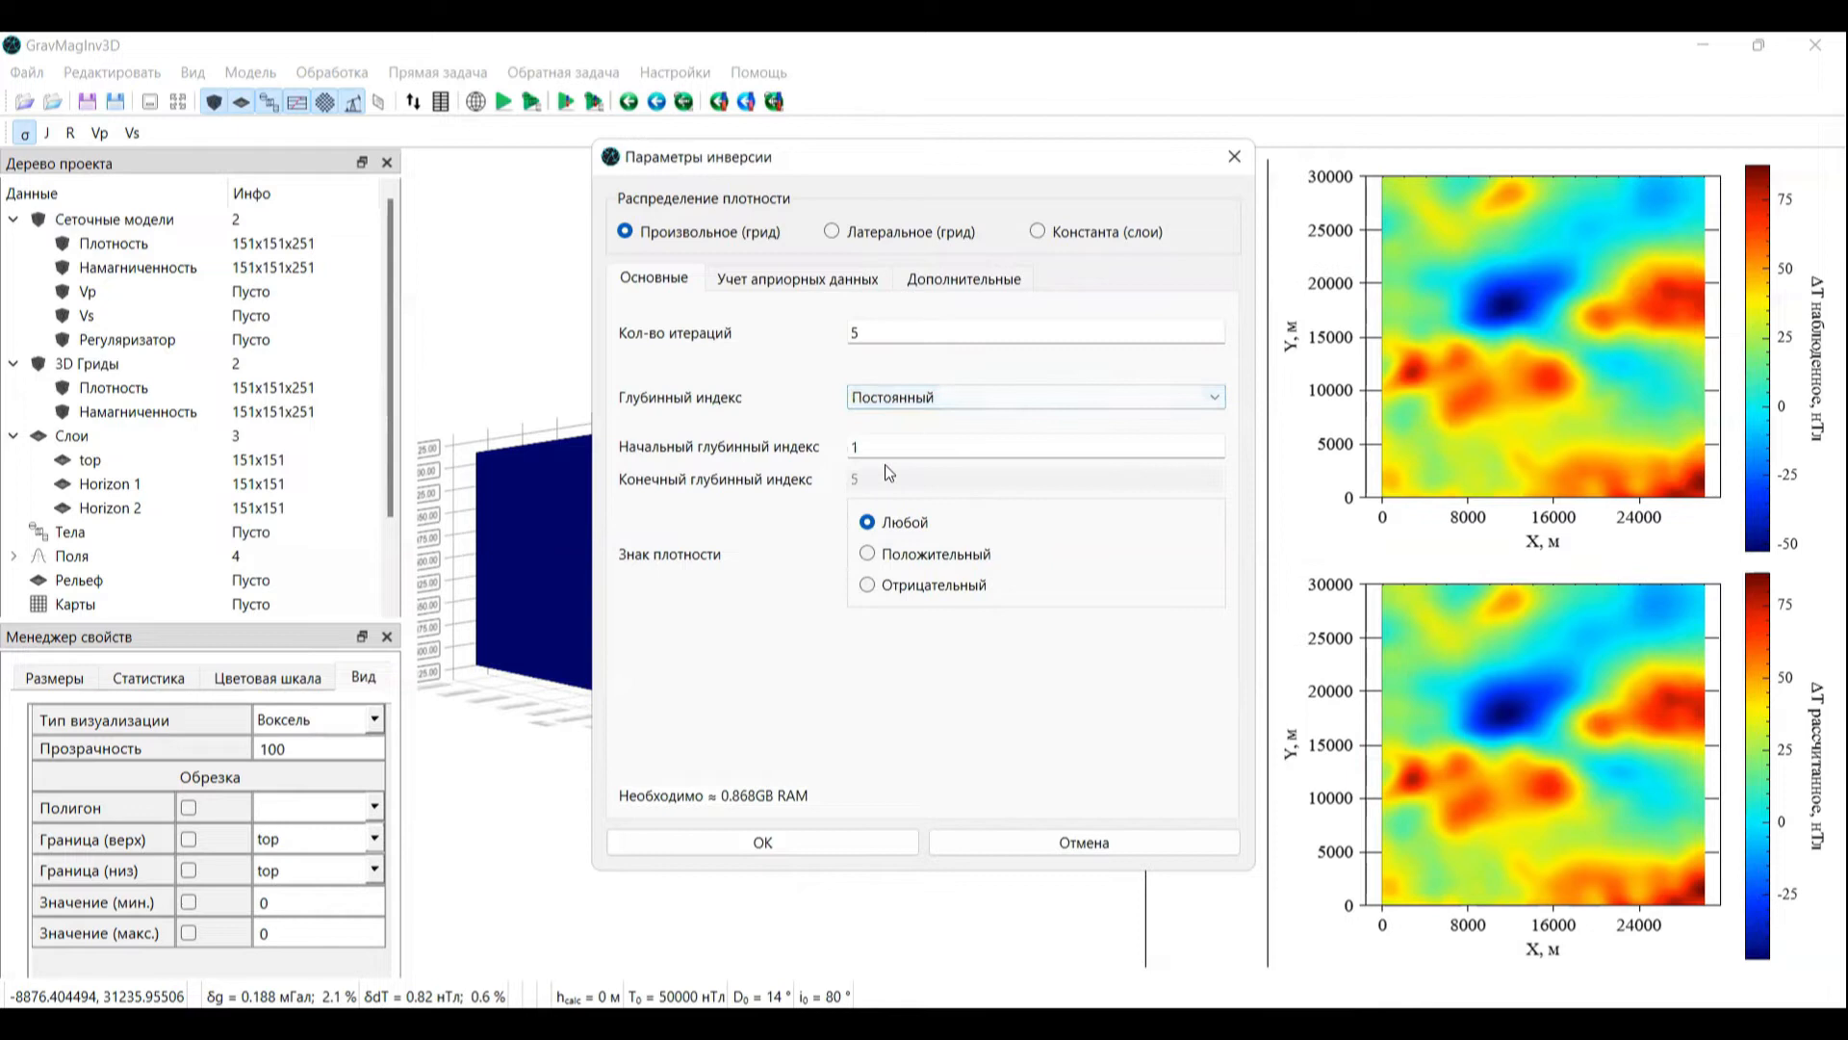
Step: Run the gravity inversion with 5 iterations, a constant depth index of 1 and the Положительный density sign
drag(907, 446, 724, 462)
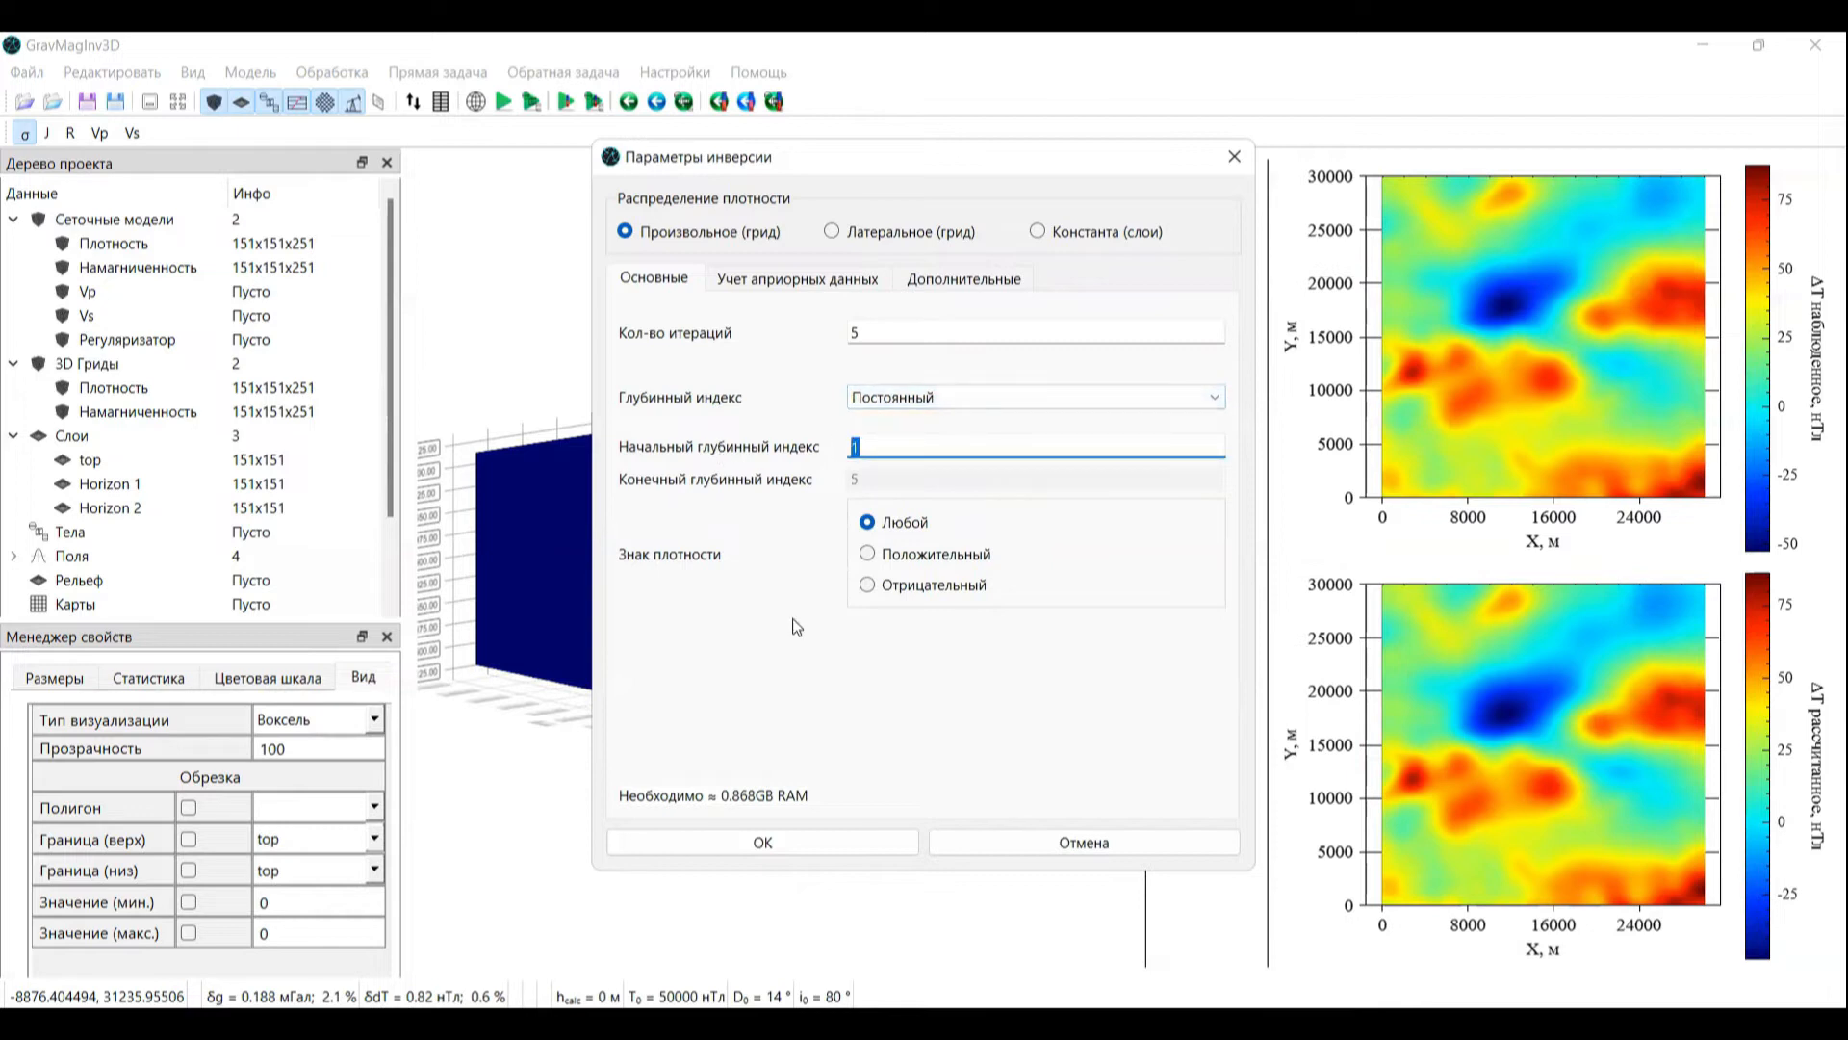
click(938, 555)
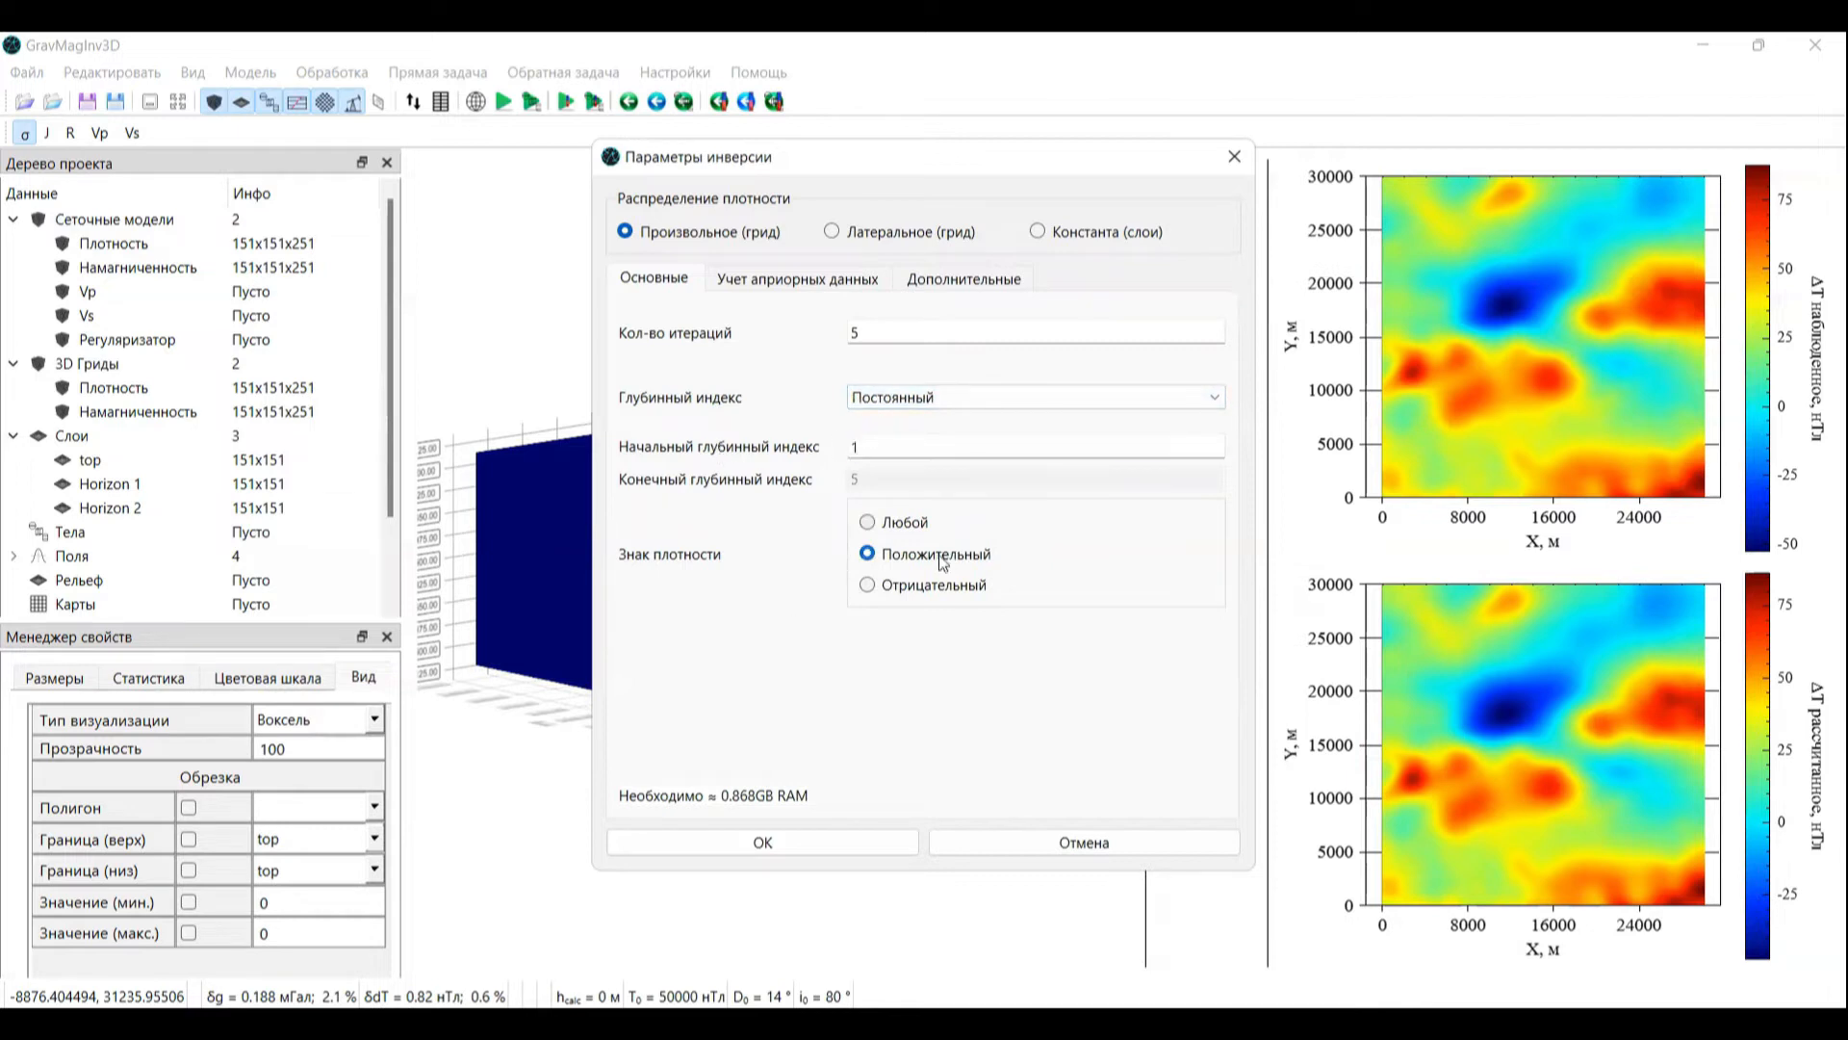
click(805, 847)
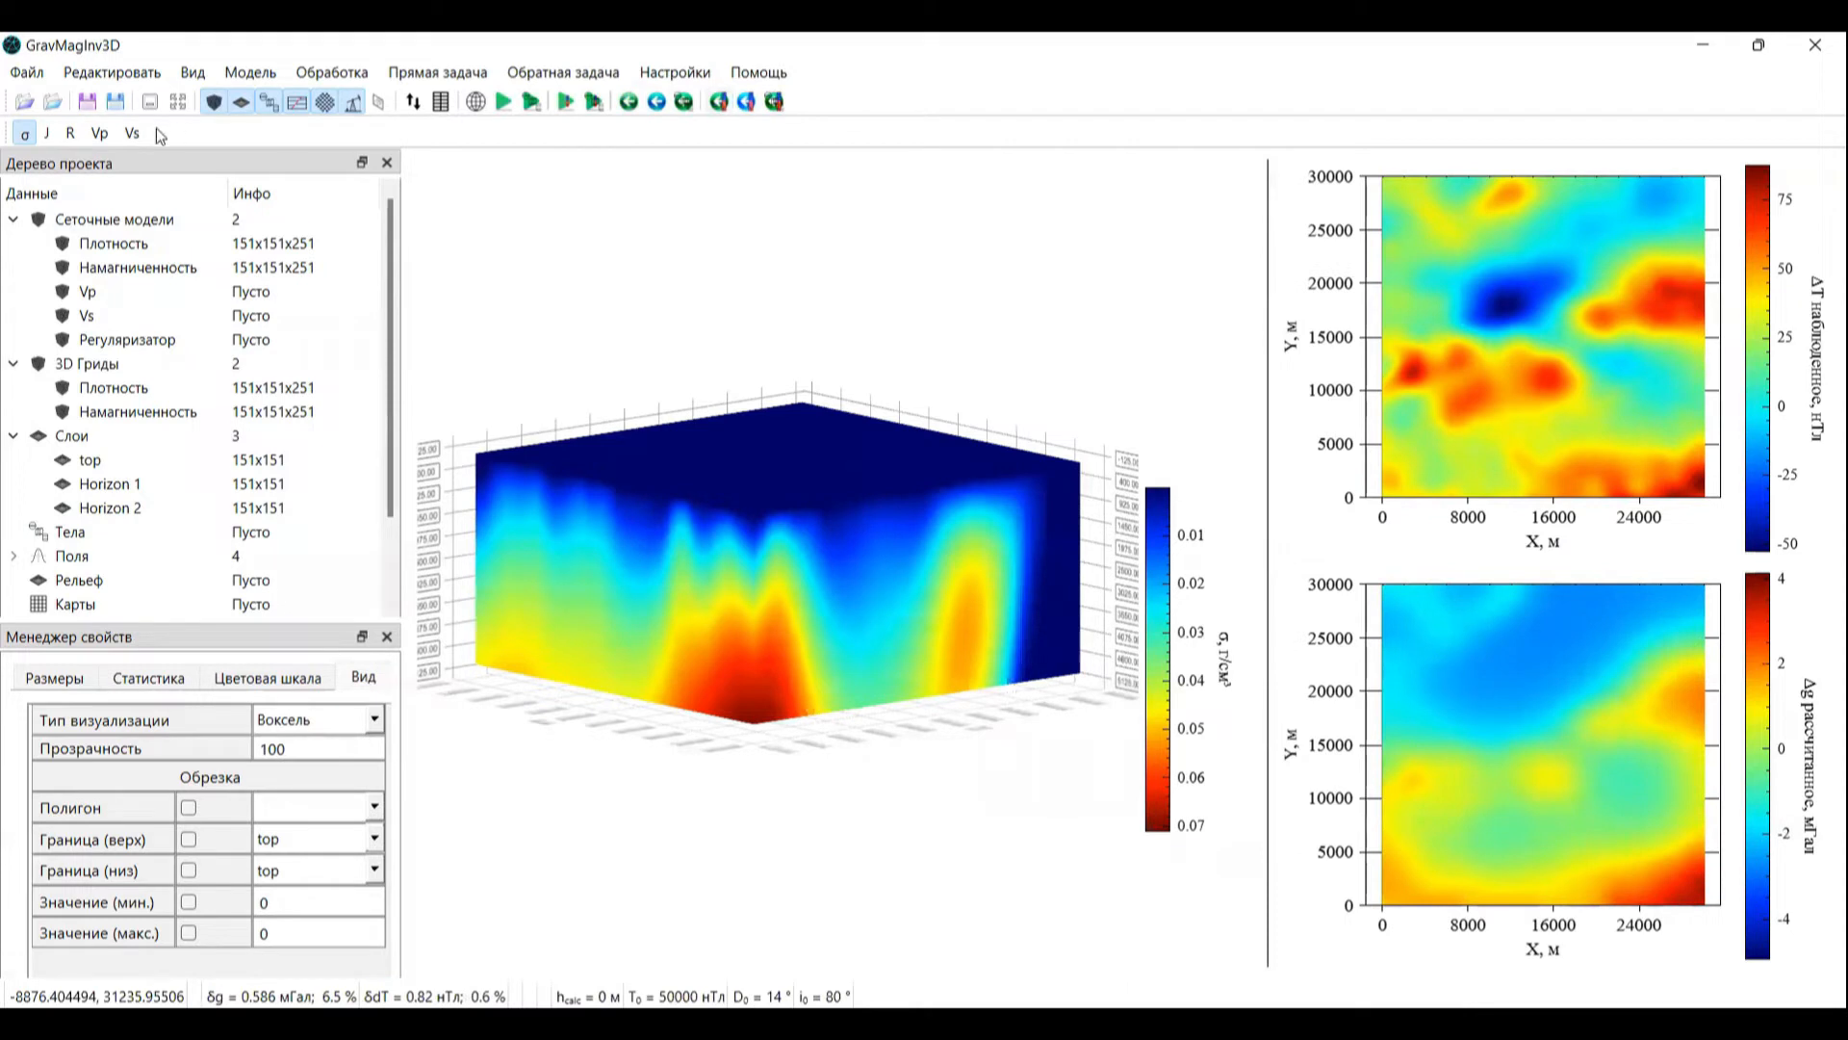
Step: Run the magnetic inversion for ΔT with the Произвольное (грид) distribution, 5 iterations, a constant depth index of 1 and the Положительный sign
click(46, 135)
click(353, 99)
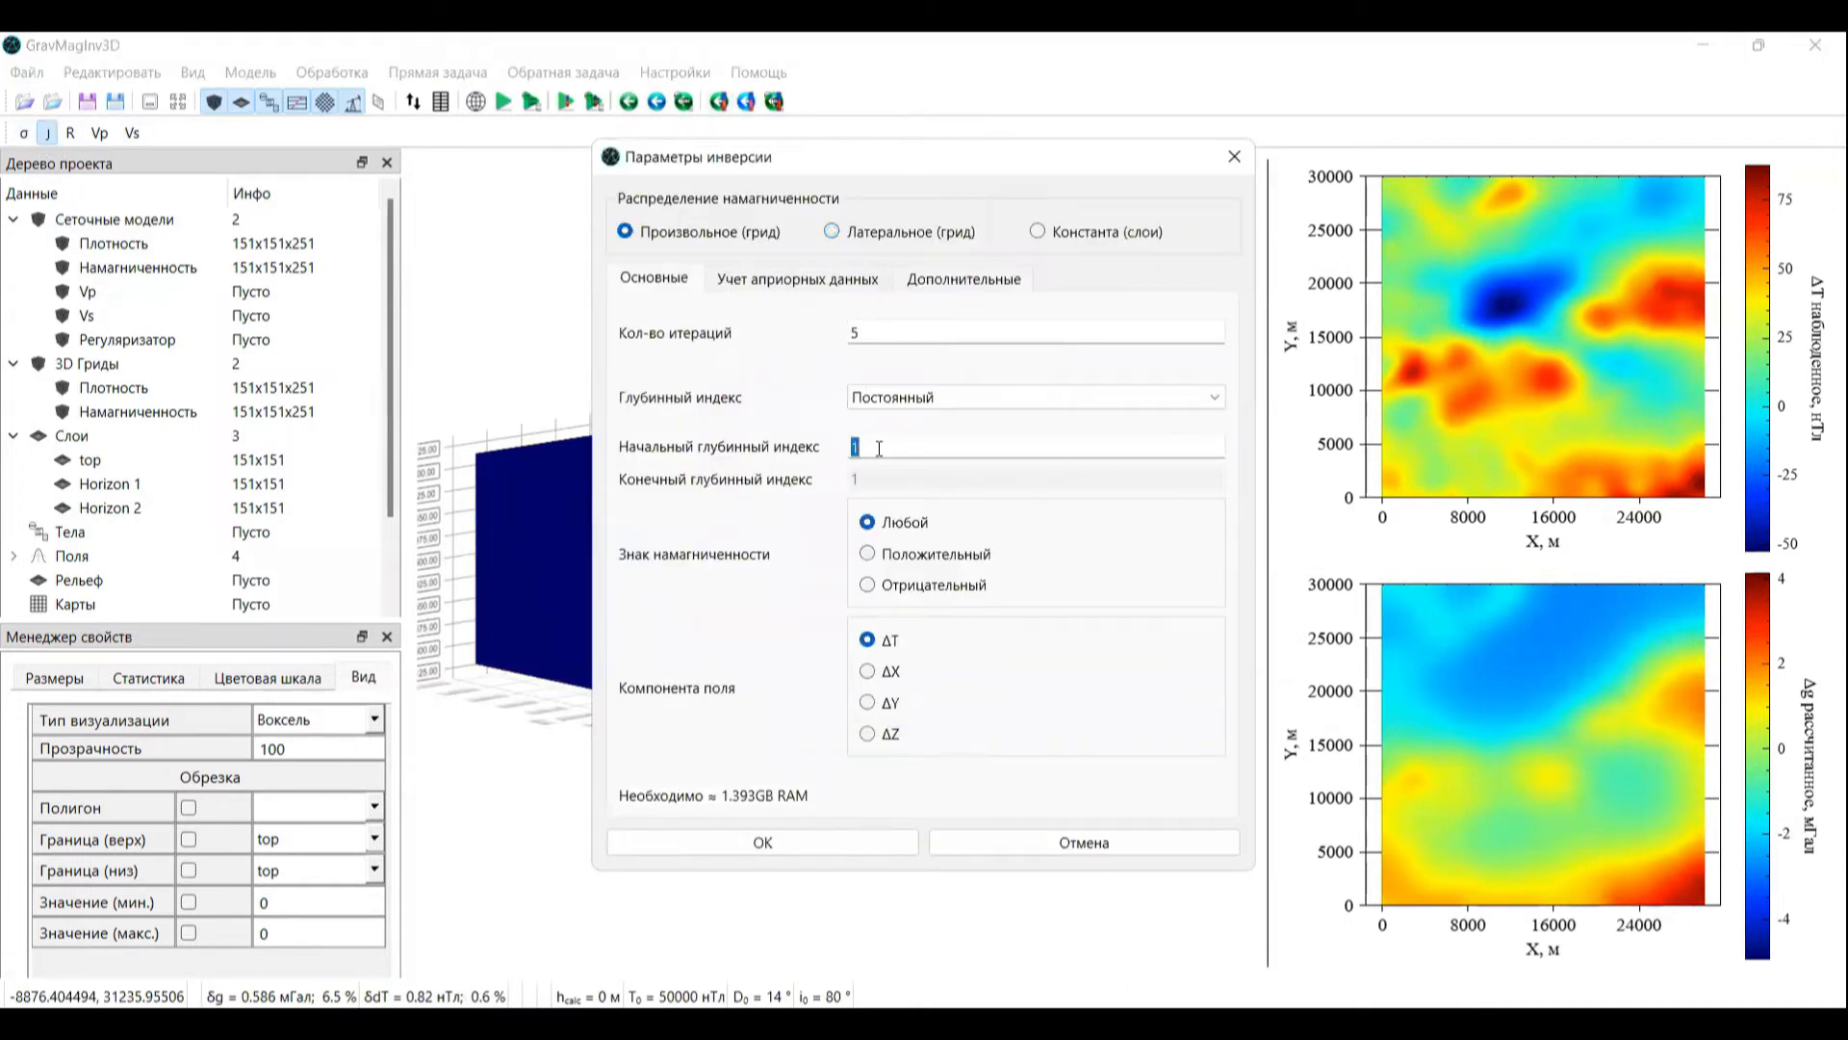
click(908, 554)
click(805, 839)
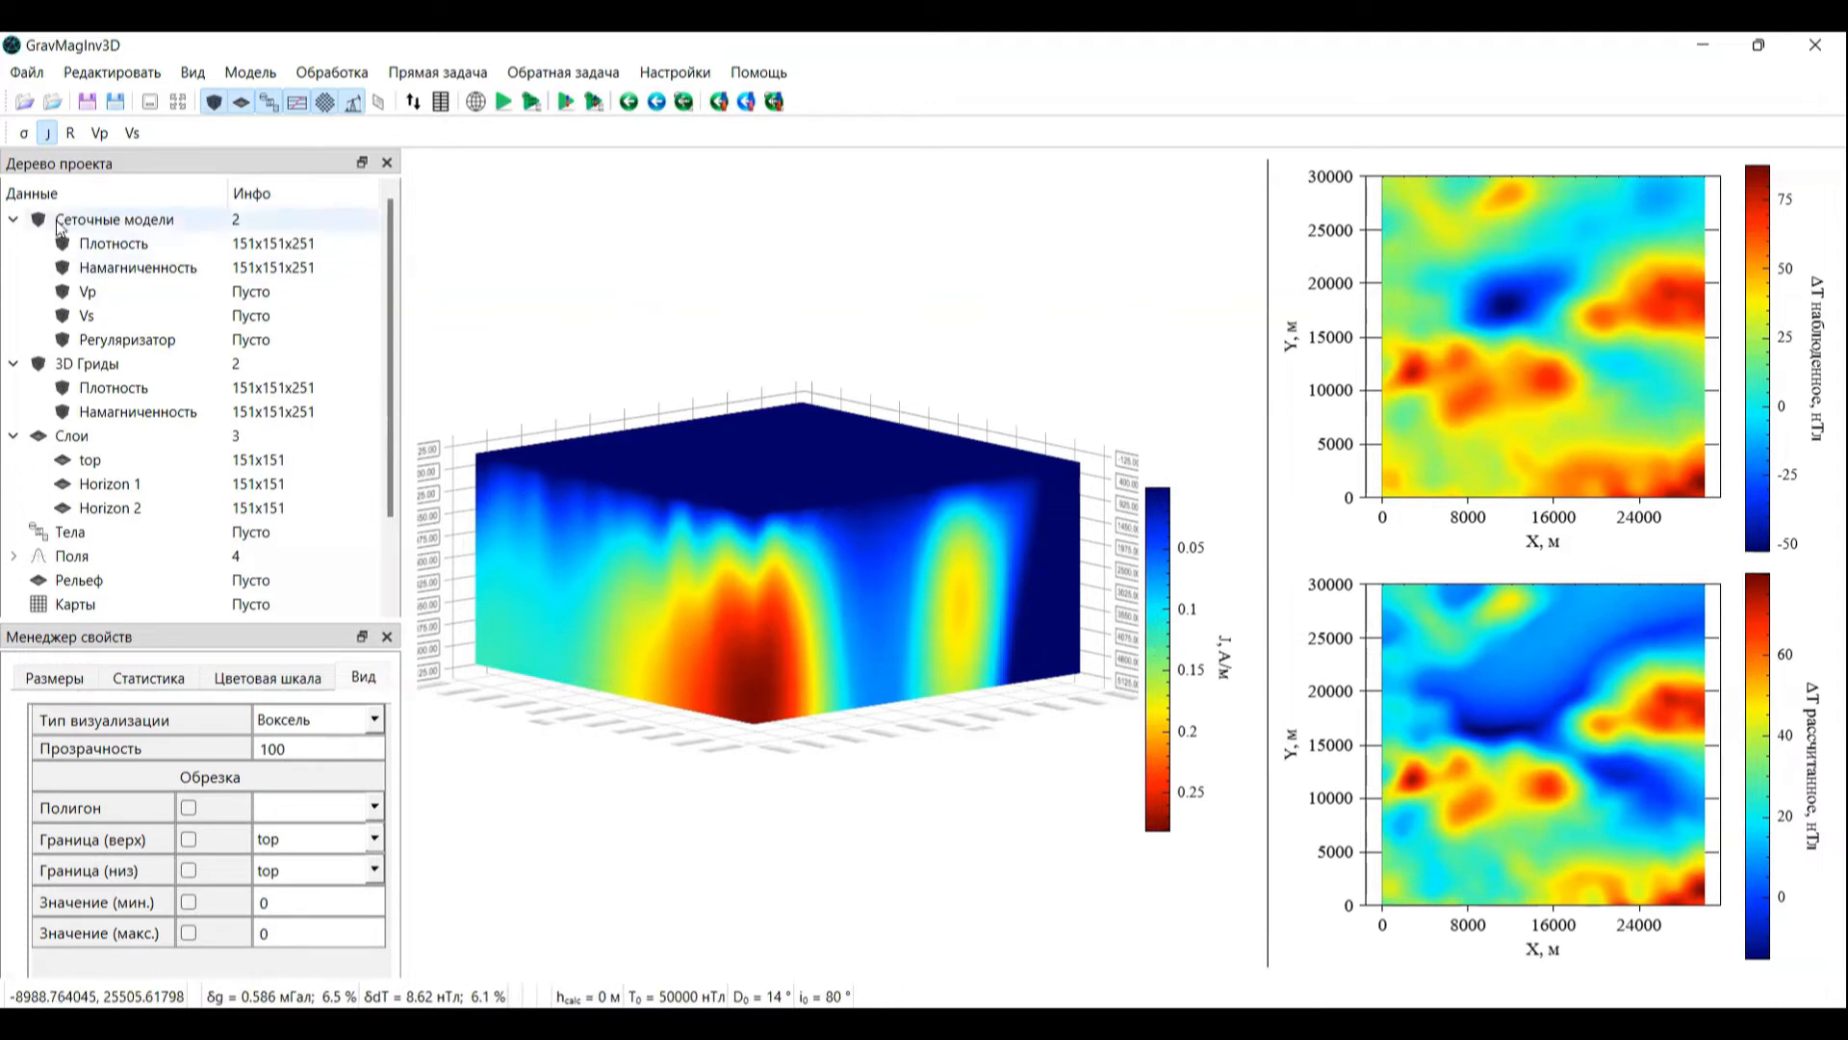
Step: Save the inverted density and magnetization grid models to the 3D grids
right_click(120, 248)
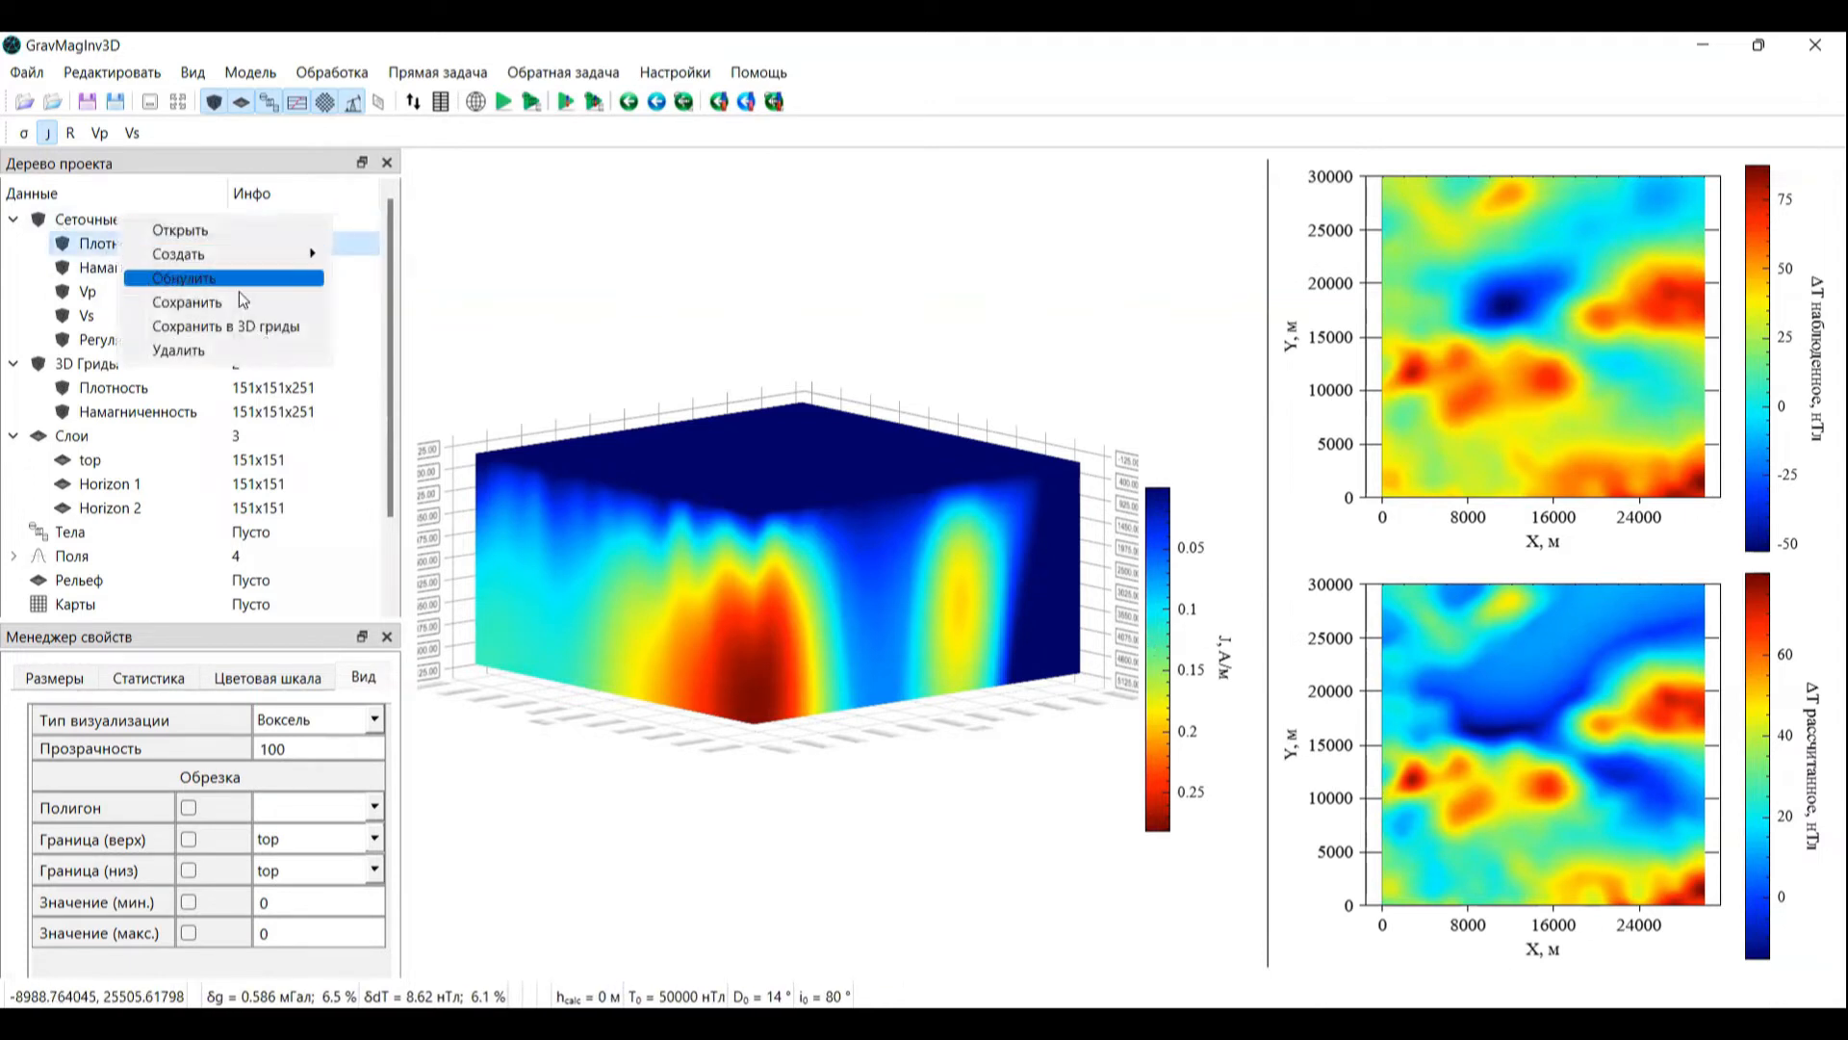
click(226, 326)
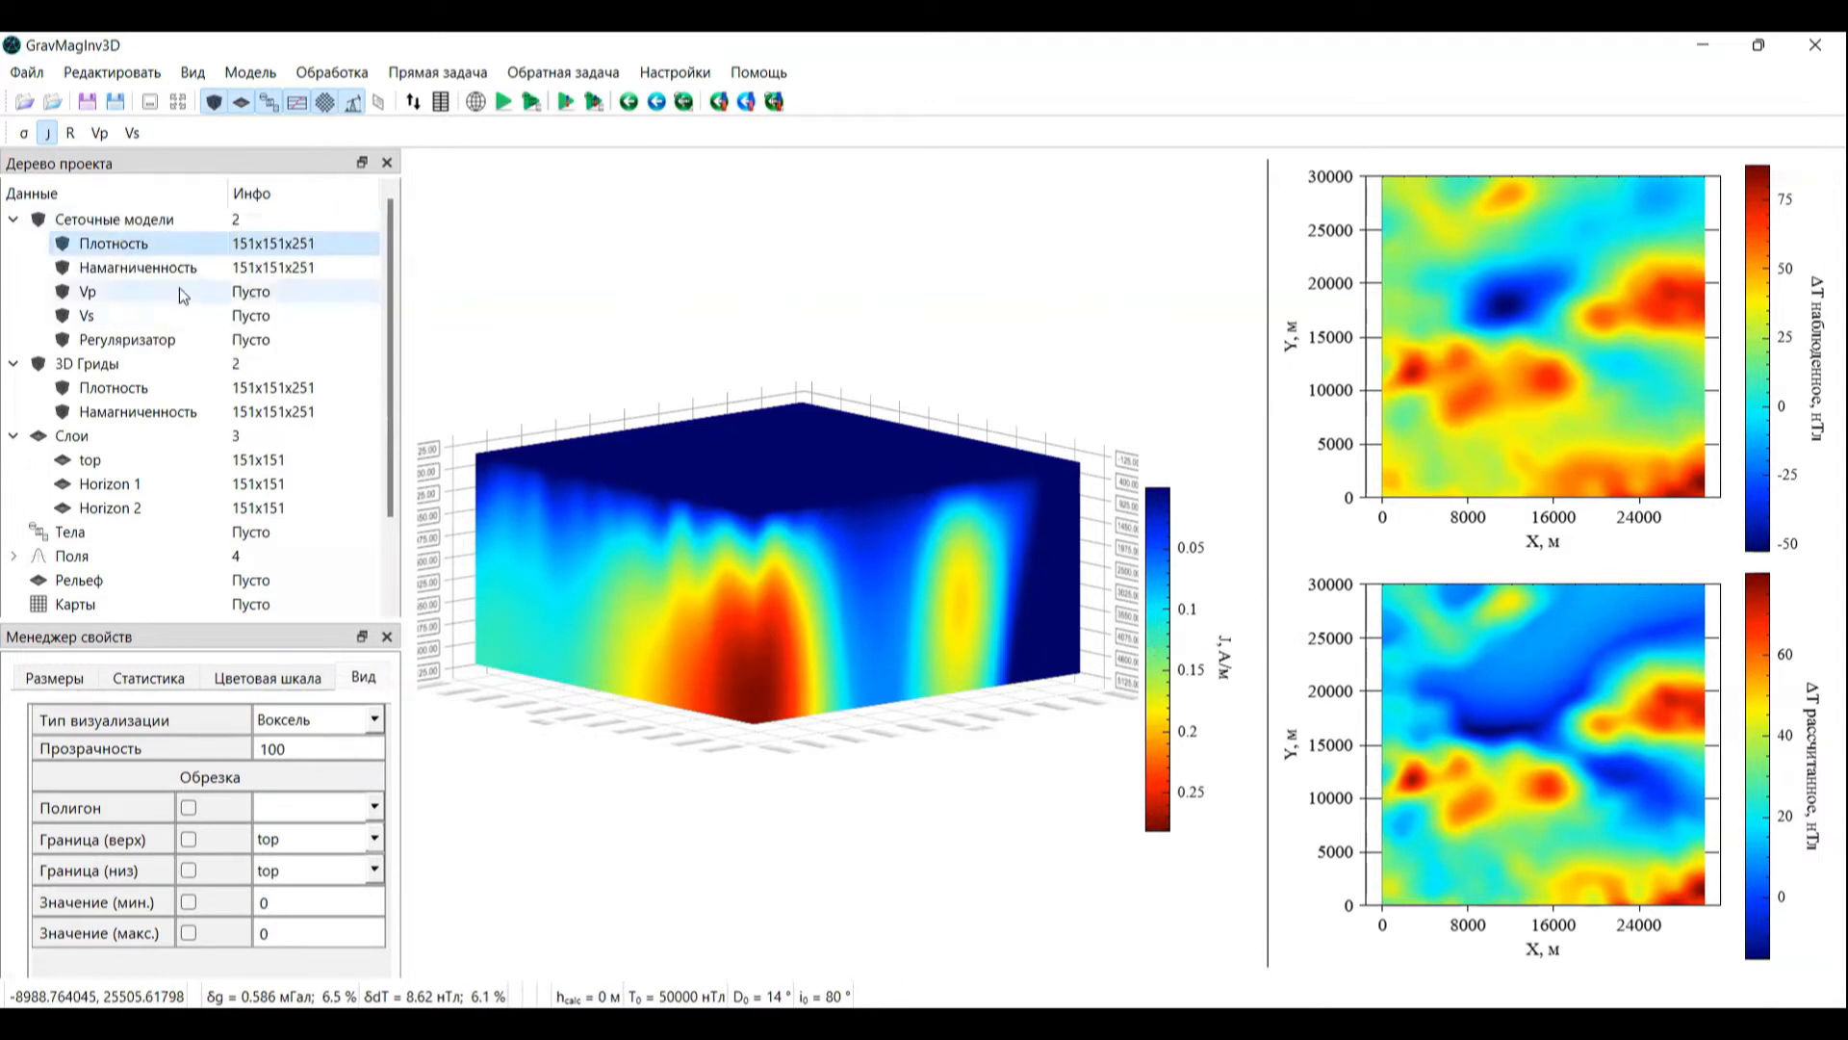
right_click(243, 267)
click(336, 357)
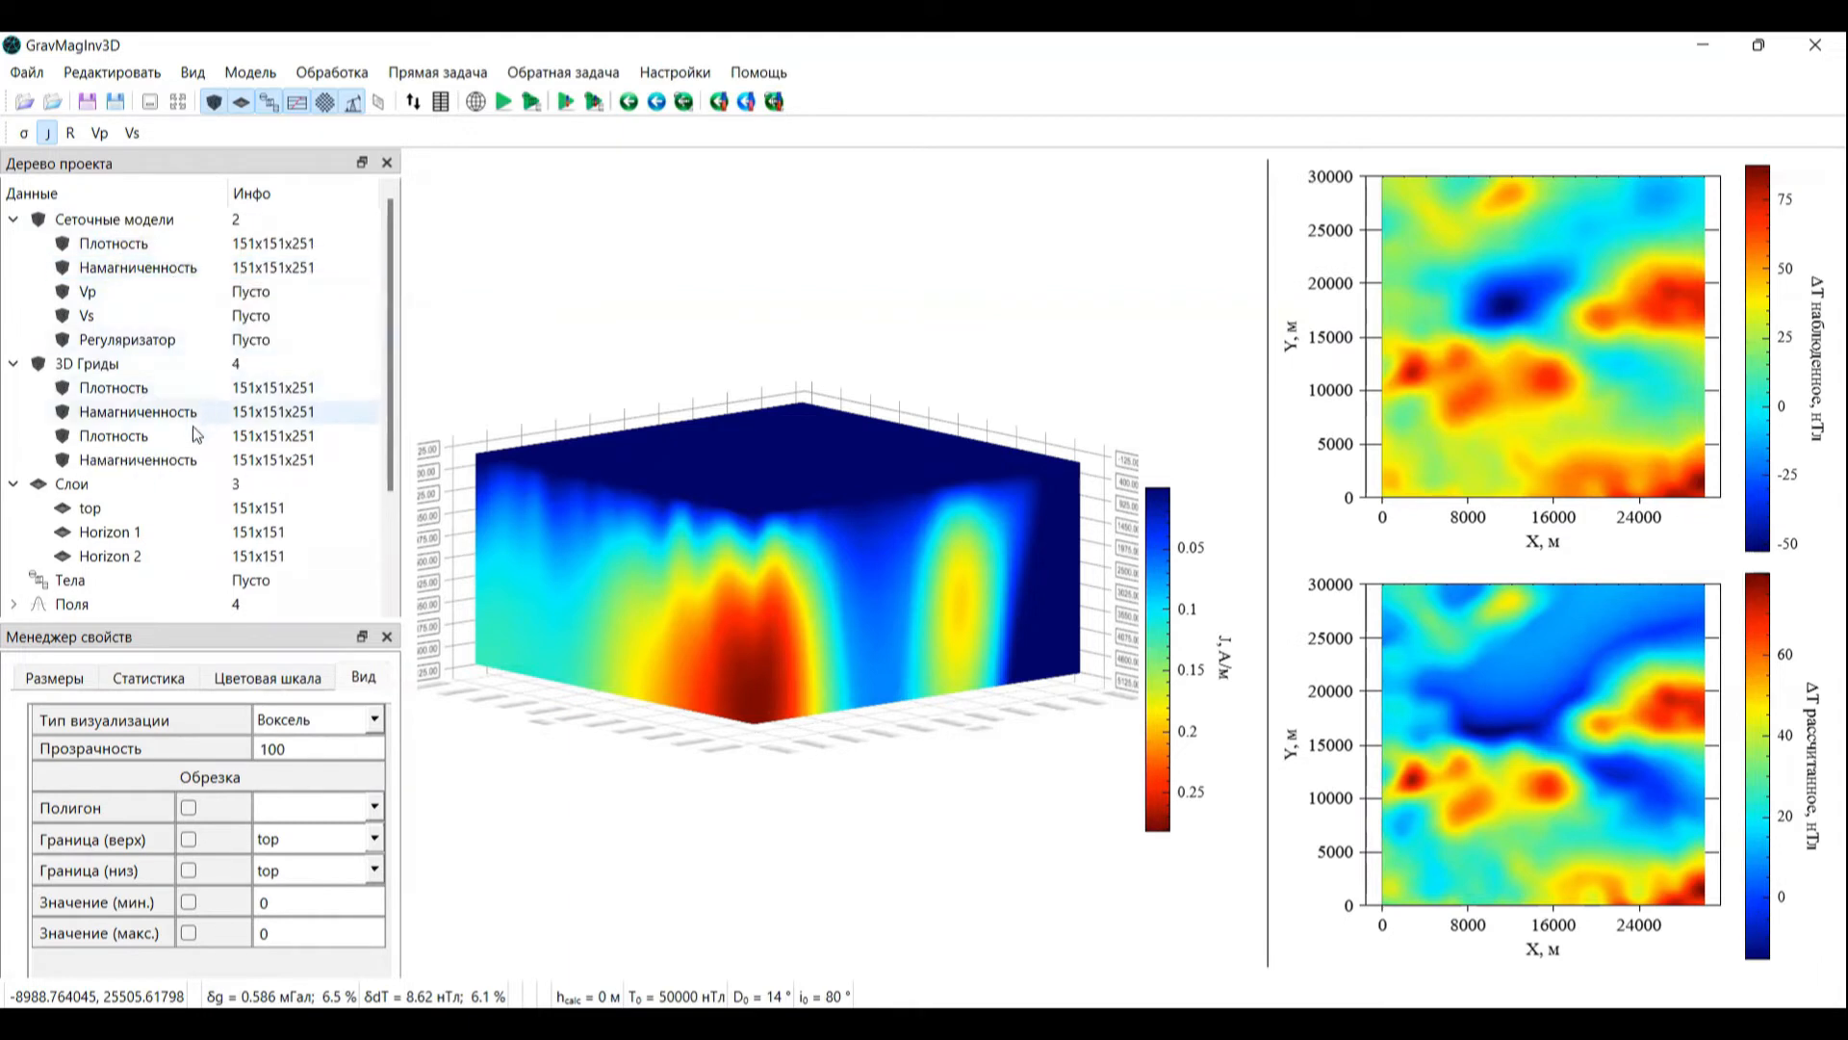
Step: Rename the newly saved 3D grids as Плотность 1 and Намагниченность 1
click(102, 676)
click(297, 720)
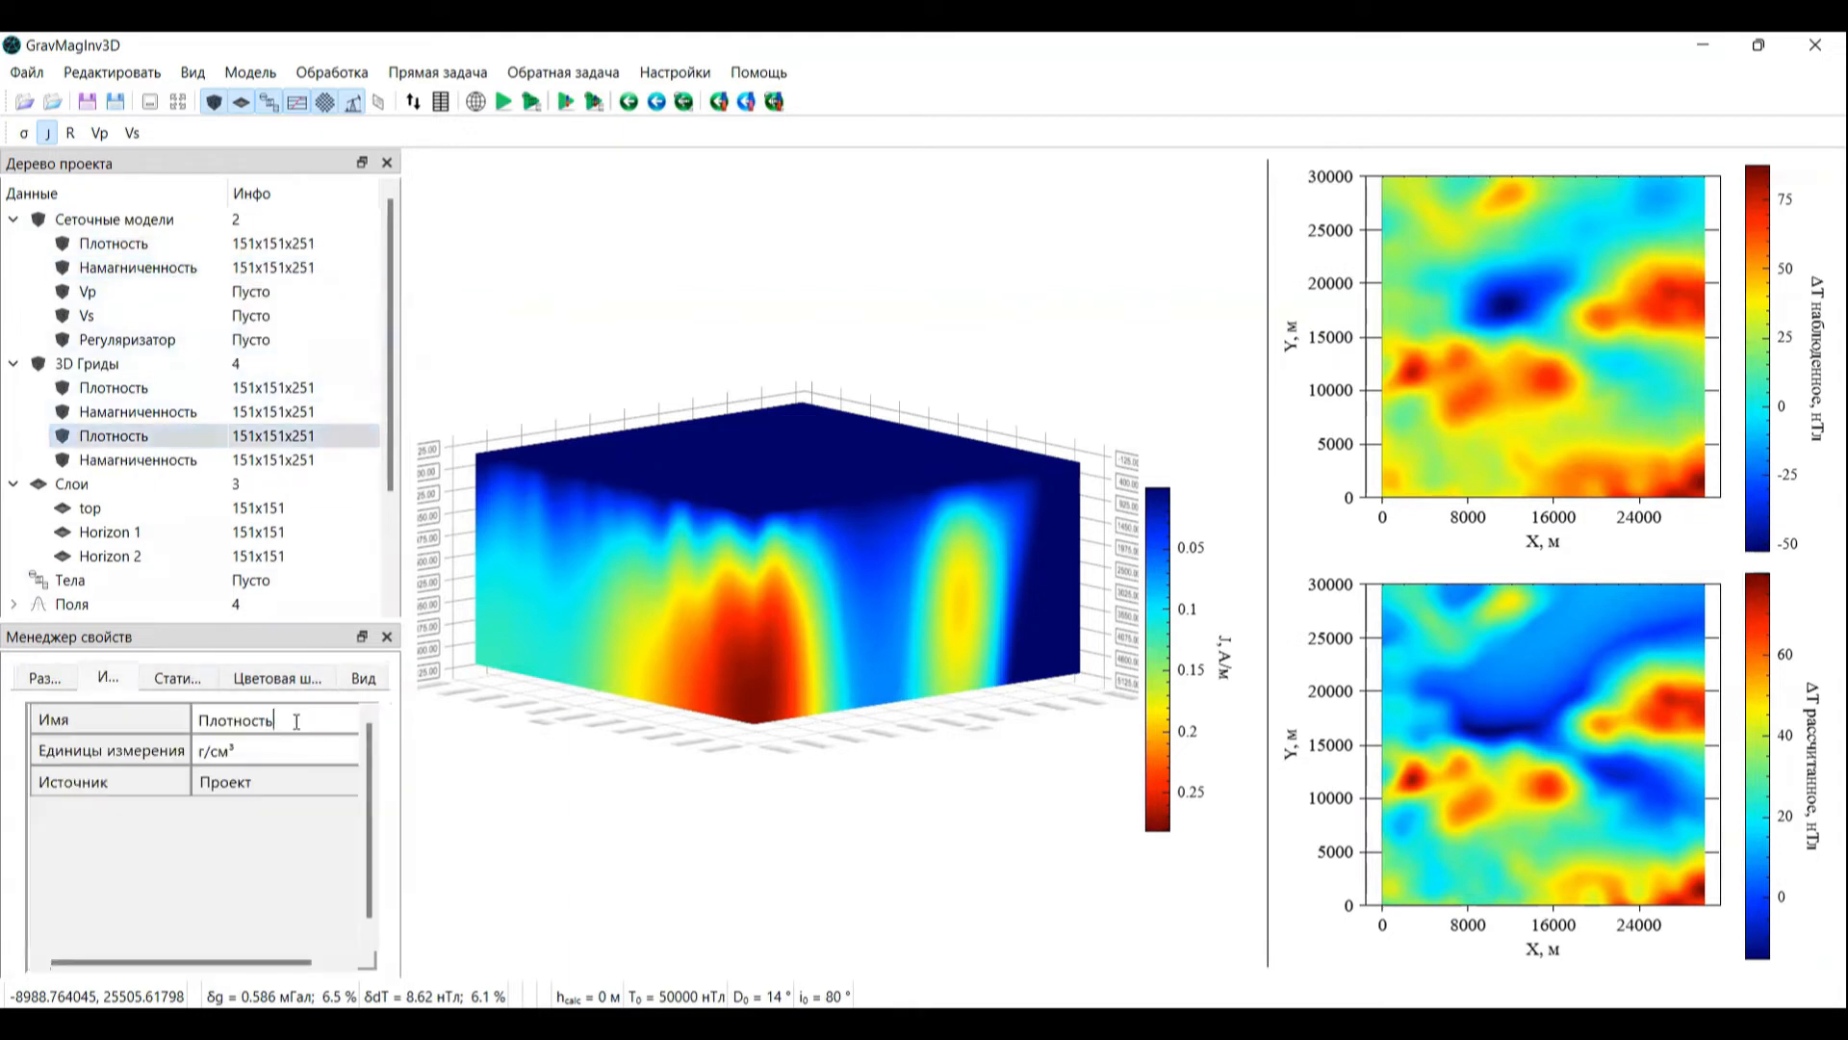
click(206, 458)
click(331, 729)
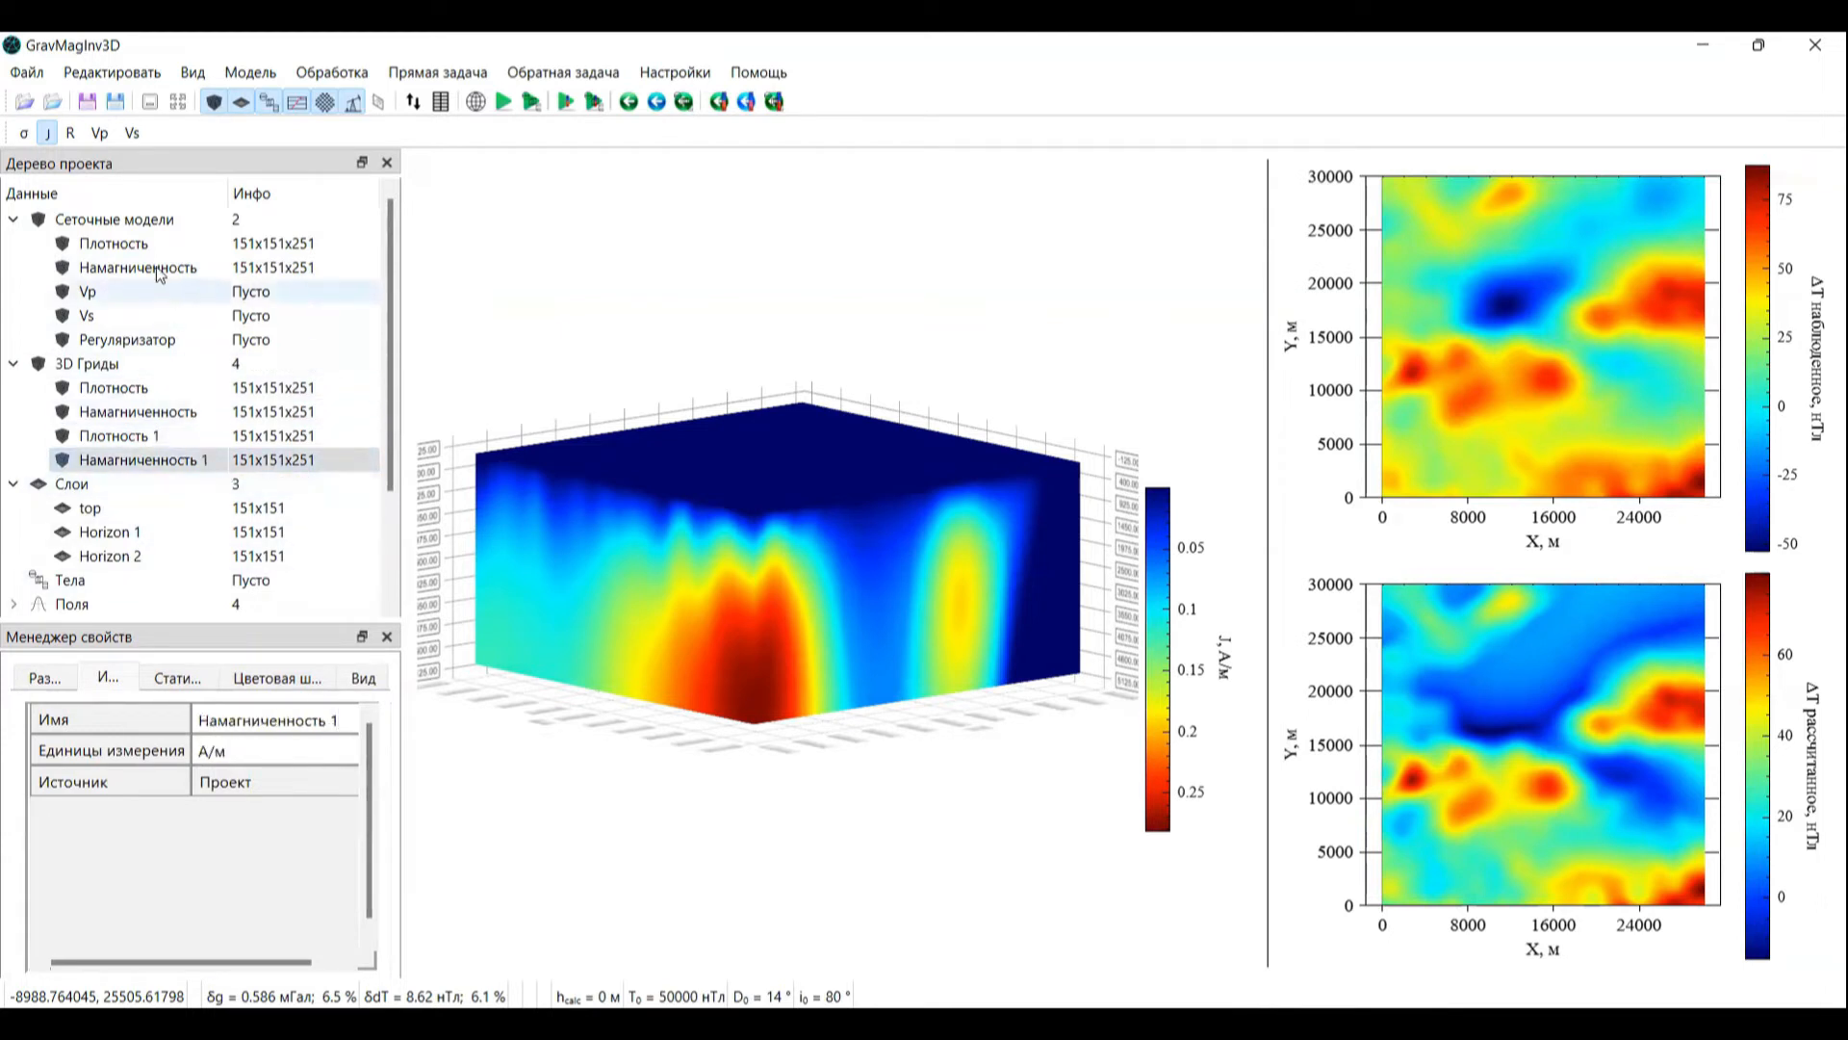
Step: Display the current density grid model and reset it to zero
click(142, 241)
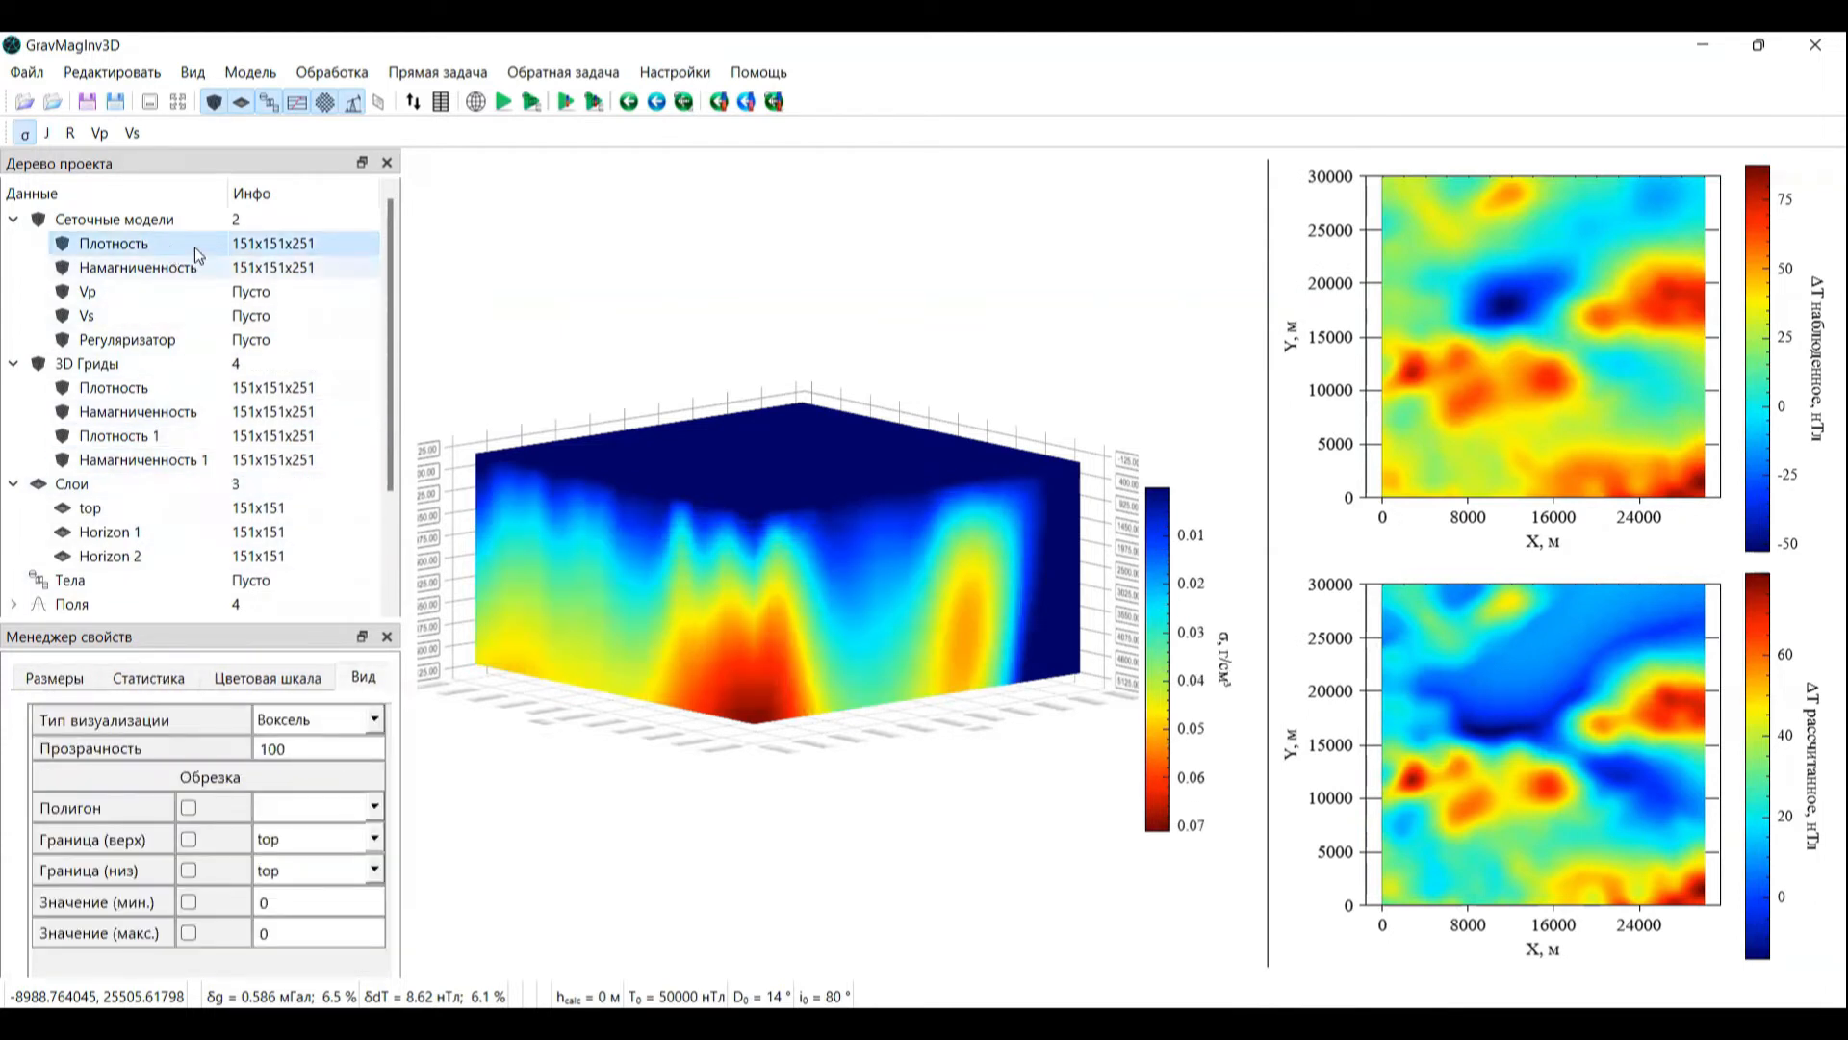
right_click(123, 243)
click(199, 277)
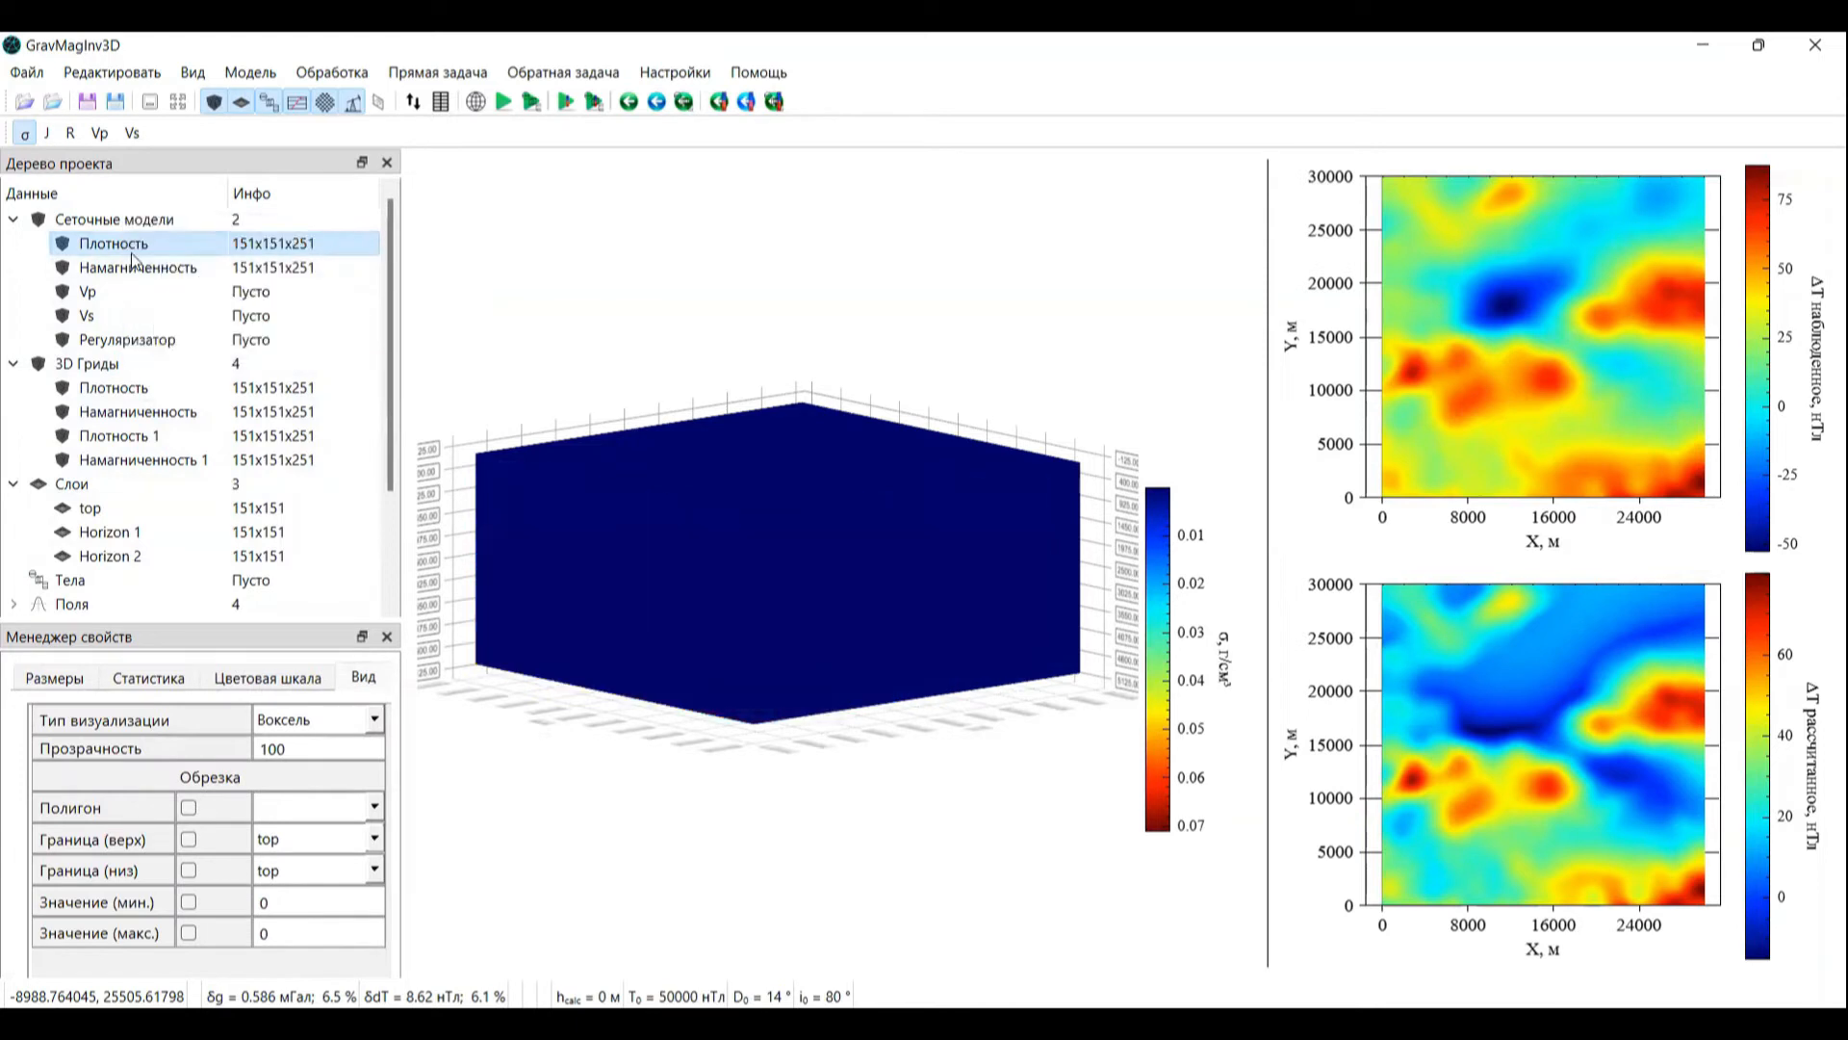
Step: Reset the current magnetization grid model to zero
click(117, 268)
right_click(116, 268)
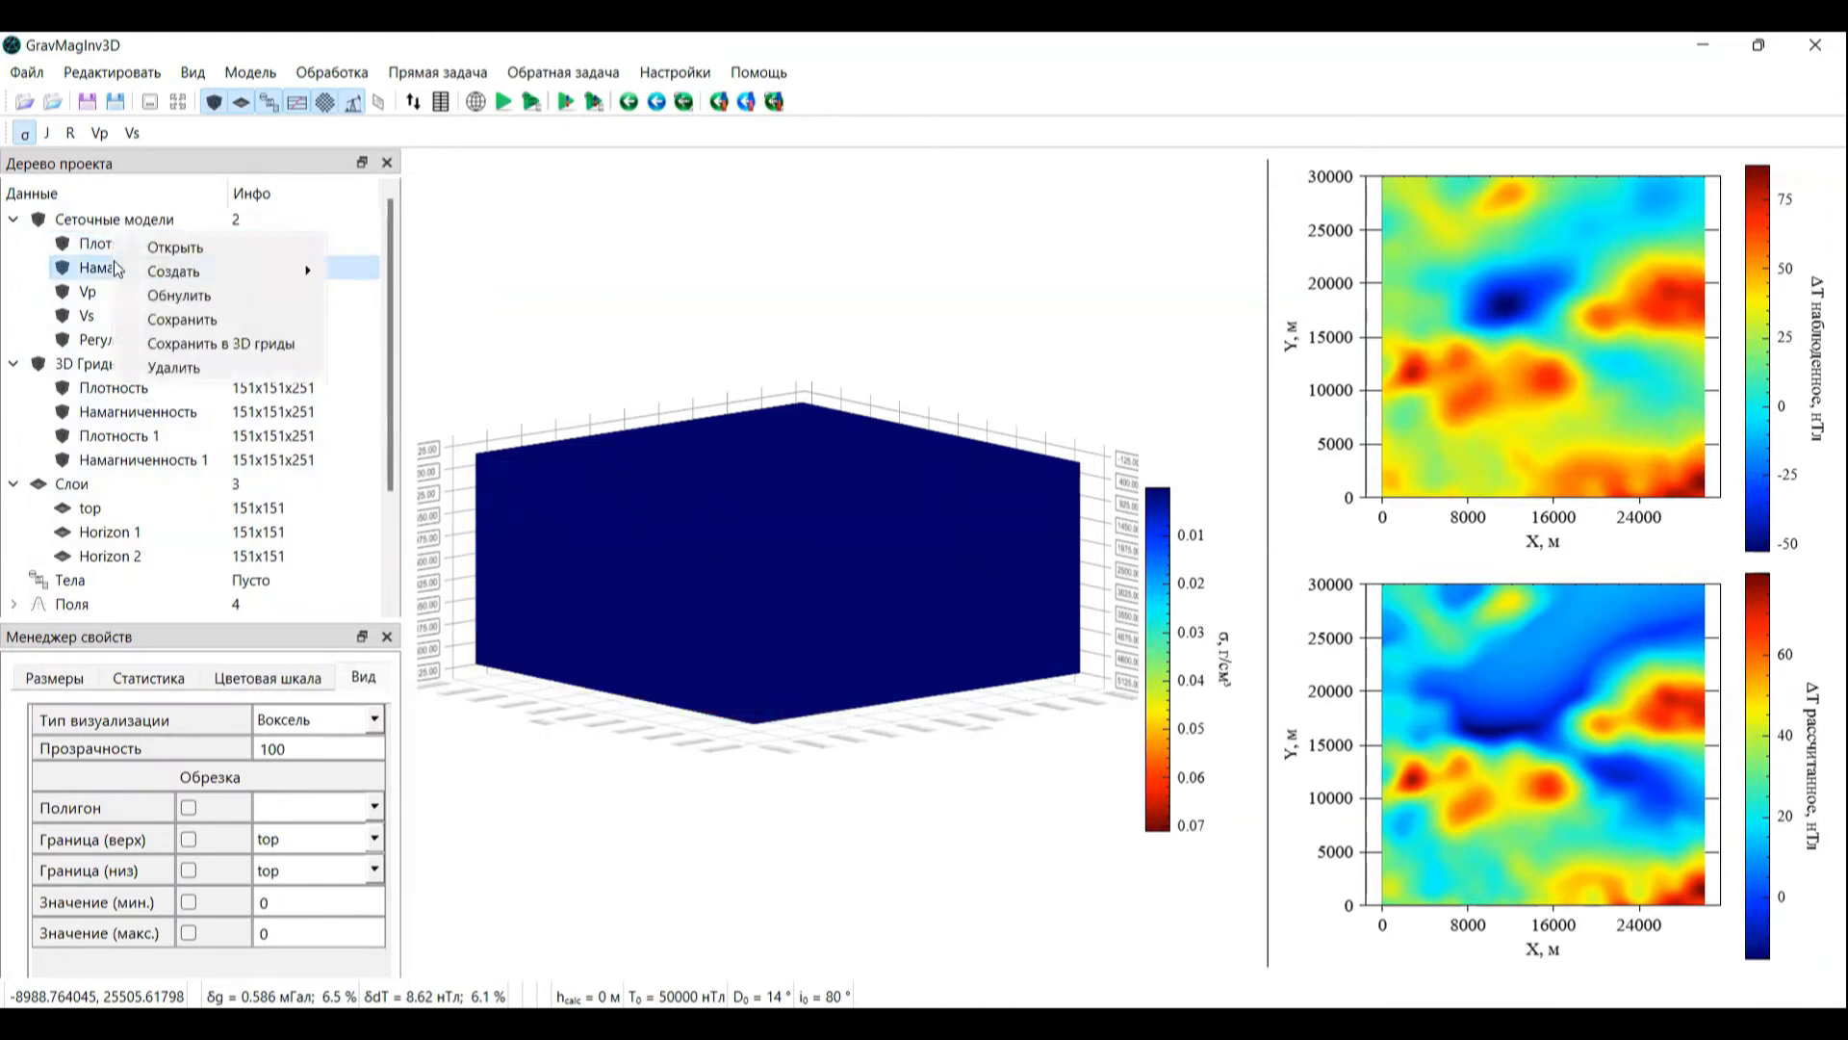
click(179, 295)
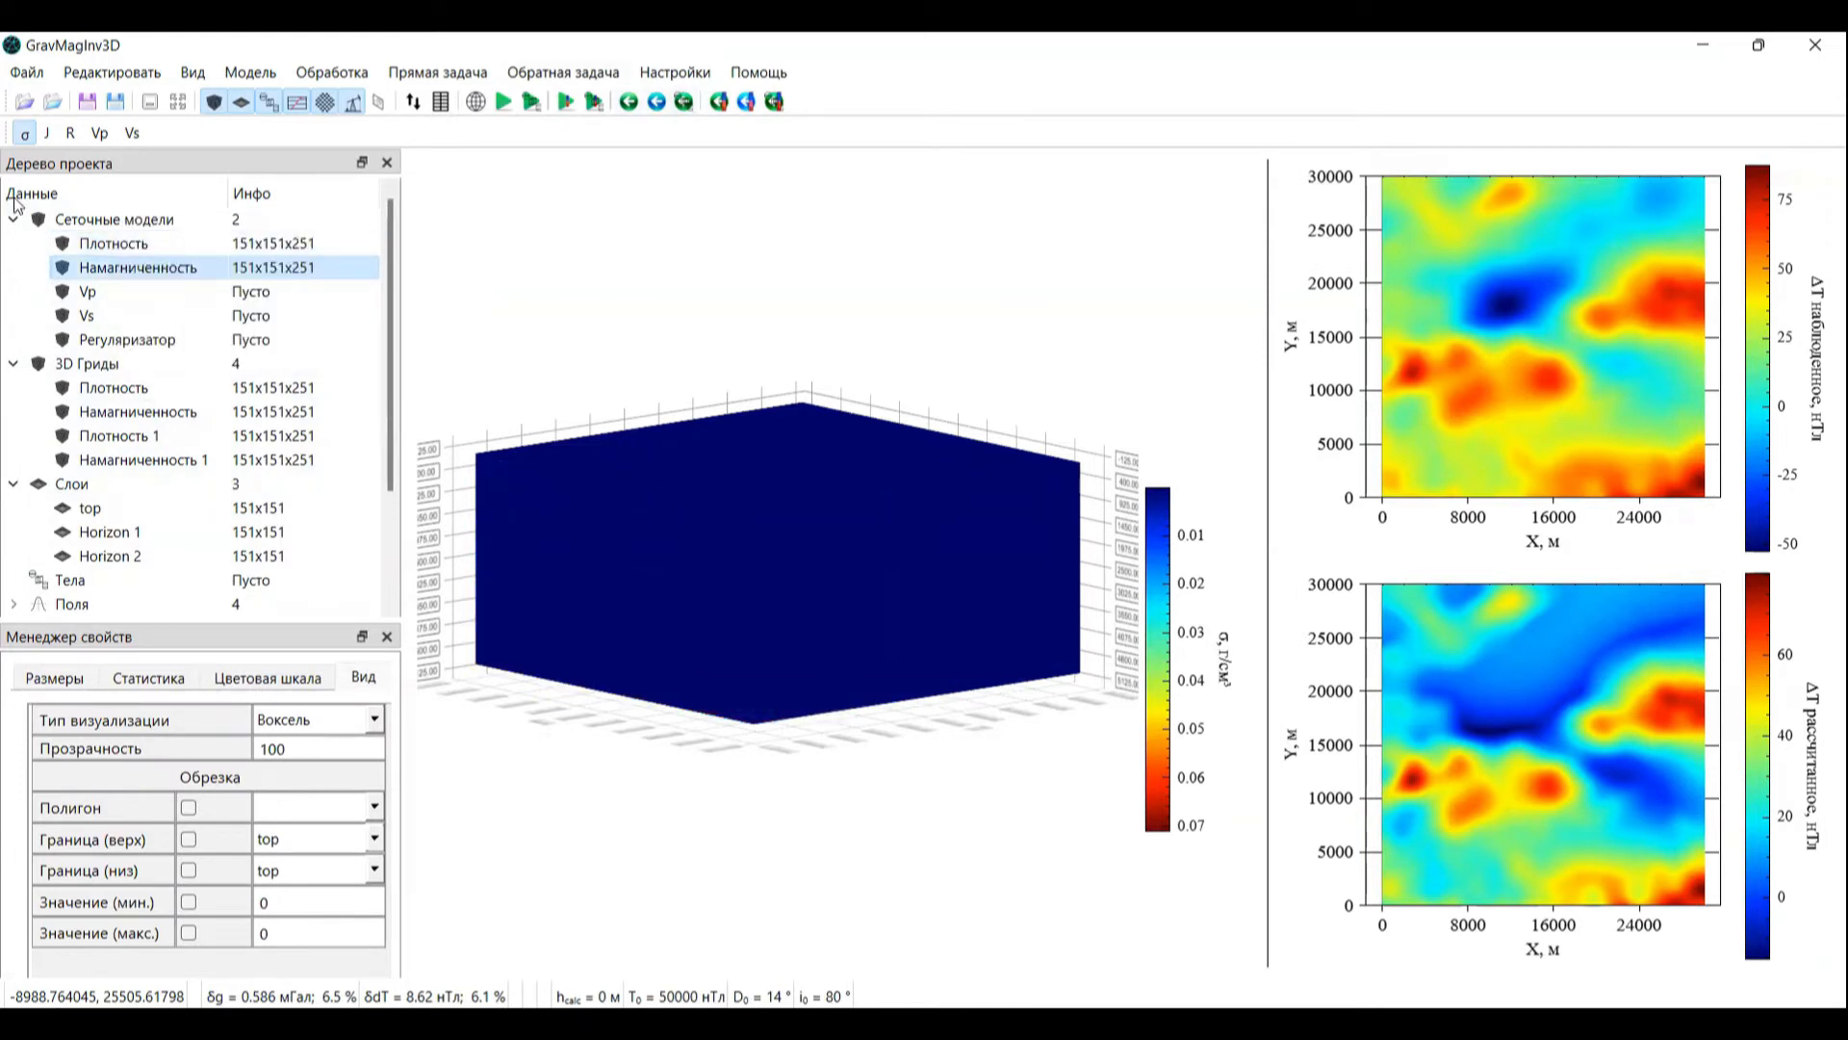
Step: Run the density inversion with the Произвольное (грид) distribution, 5 iterations, a constant depth index of 2 and the Положительный sign
click(629, 102)
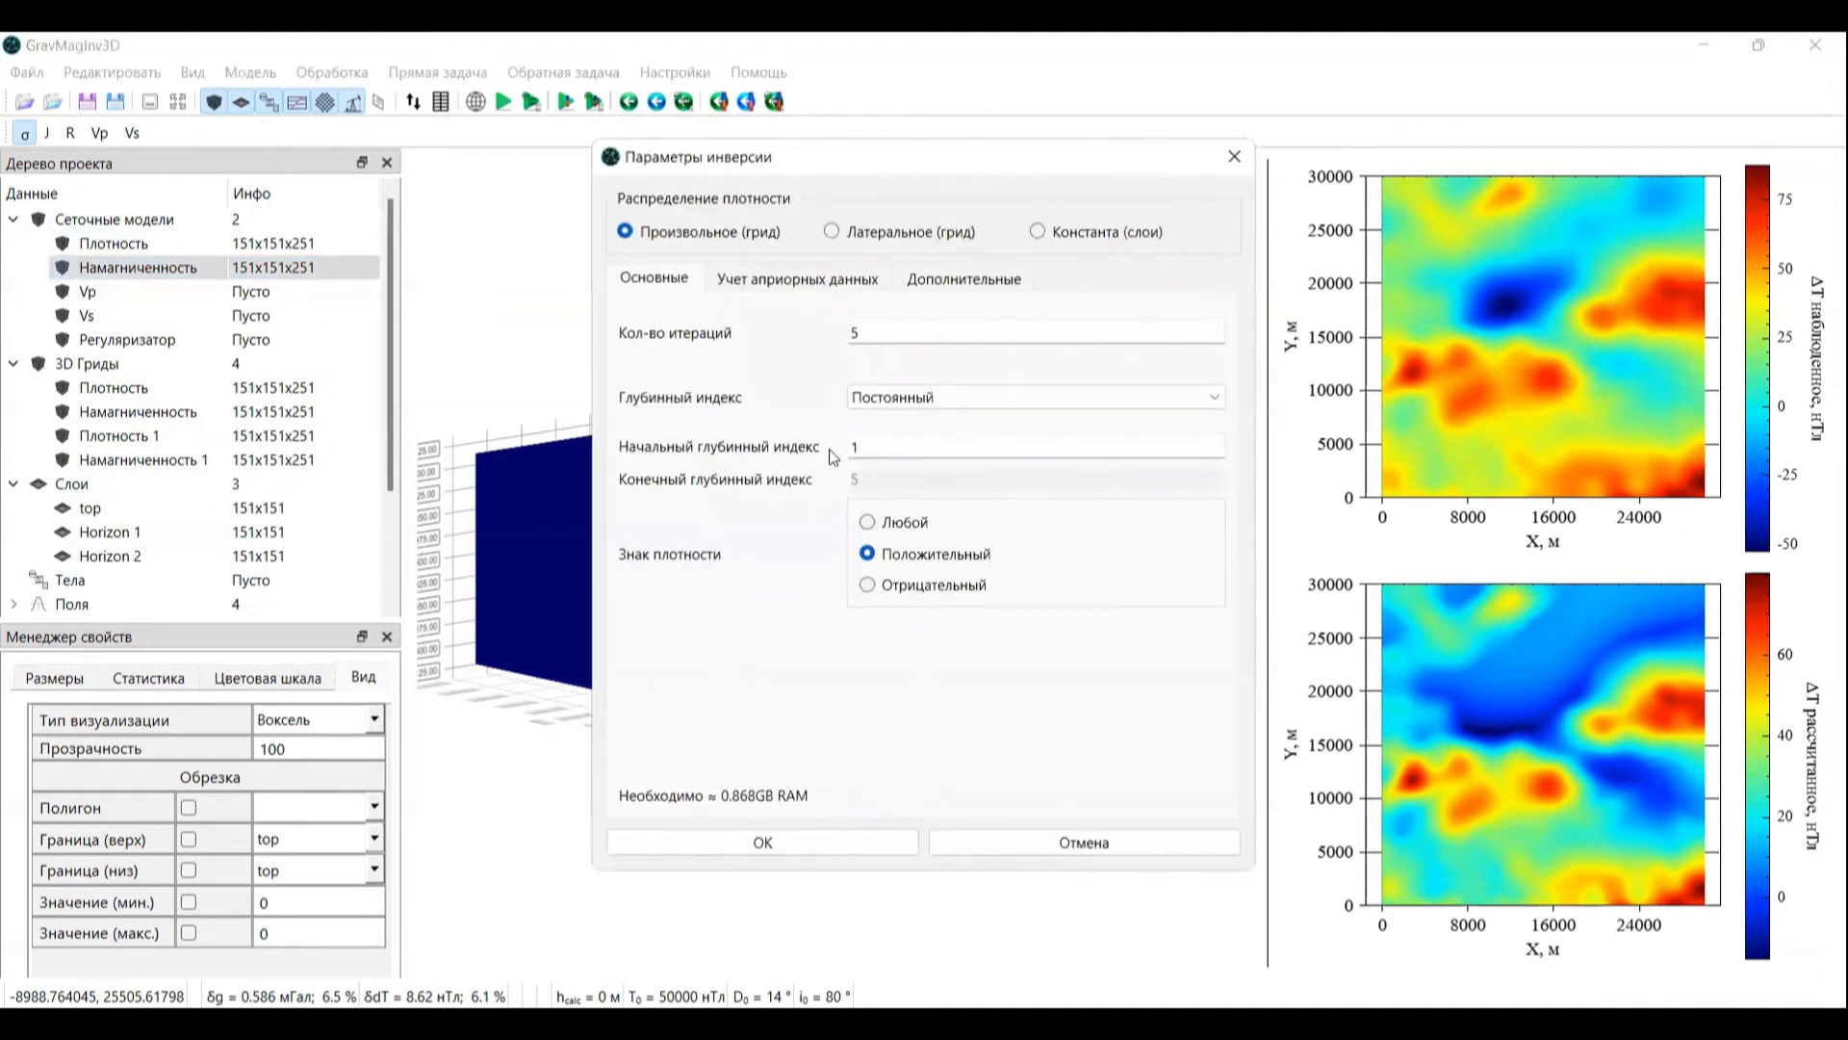
double_click(920, 444)
click(805, 844)
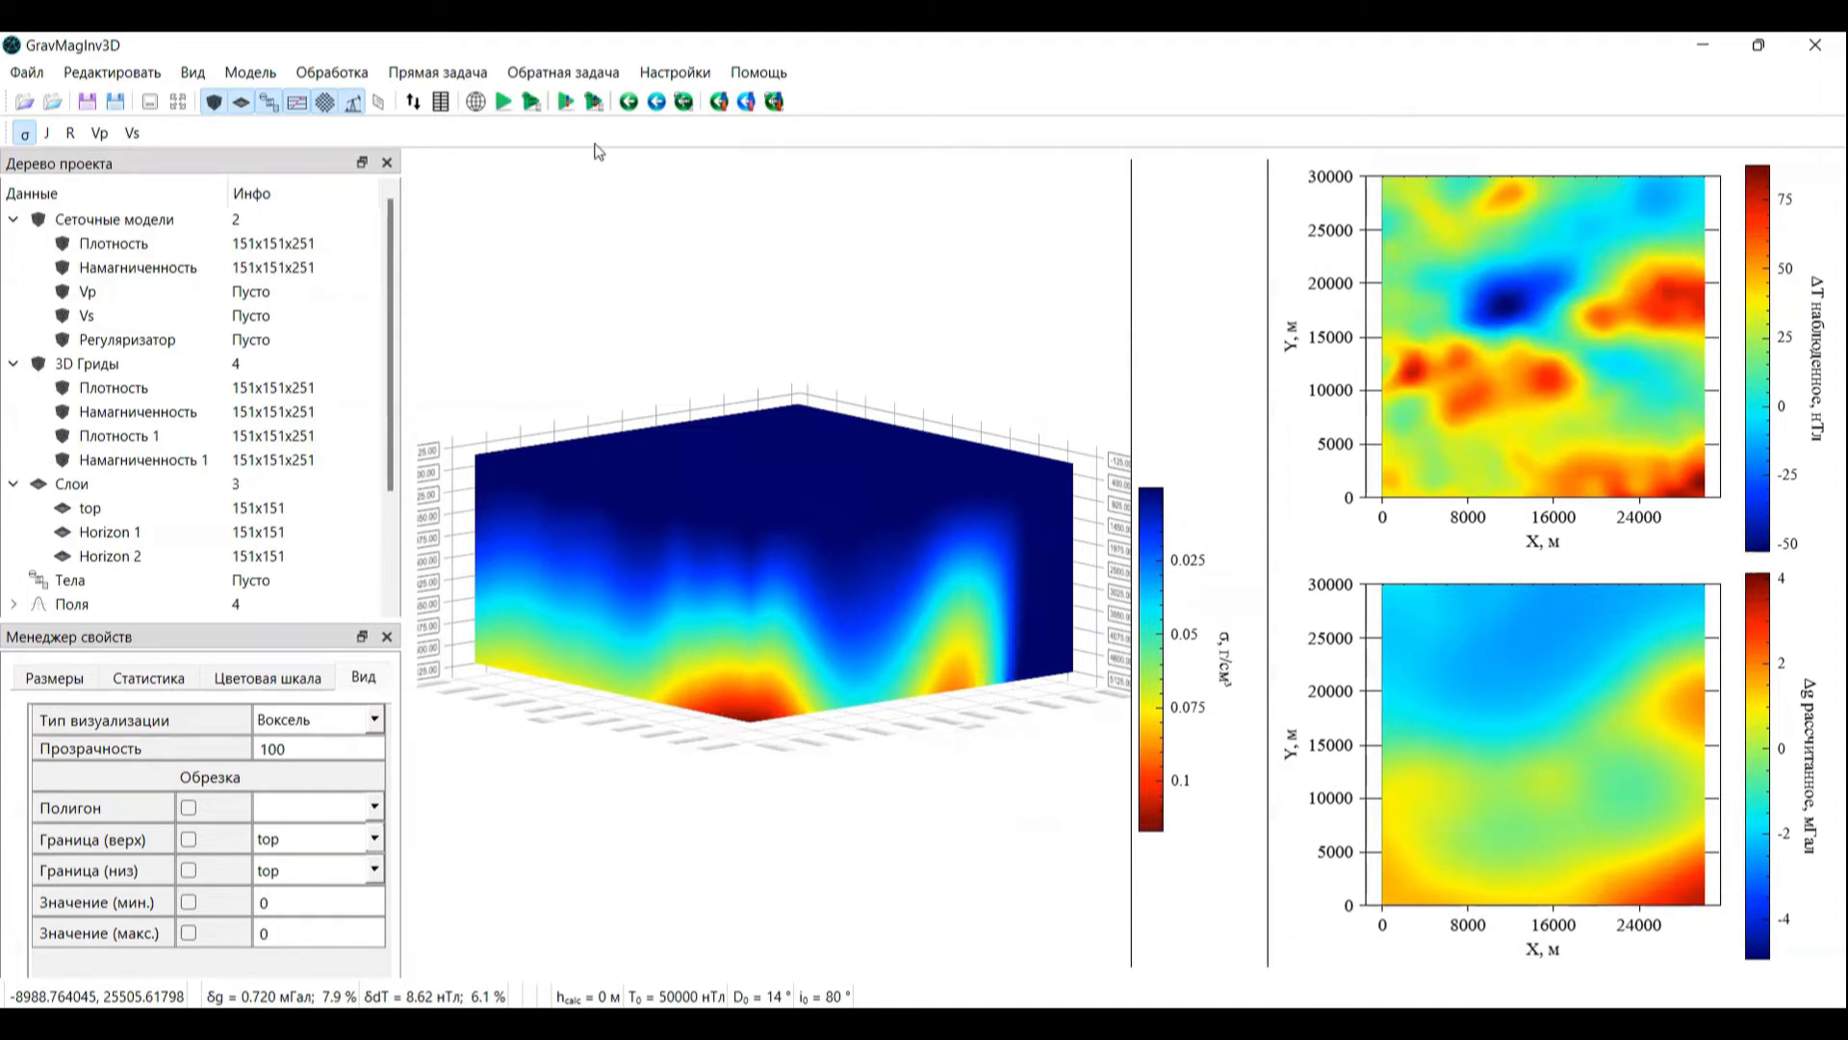
Step: Display the magnetization model and run its ΔT inversion with the Произвольное (грид) distribution, 5 iterations, a constant depth index of 2 and the Положительный sign
click(46, 133)
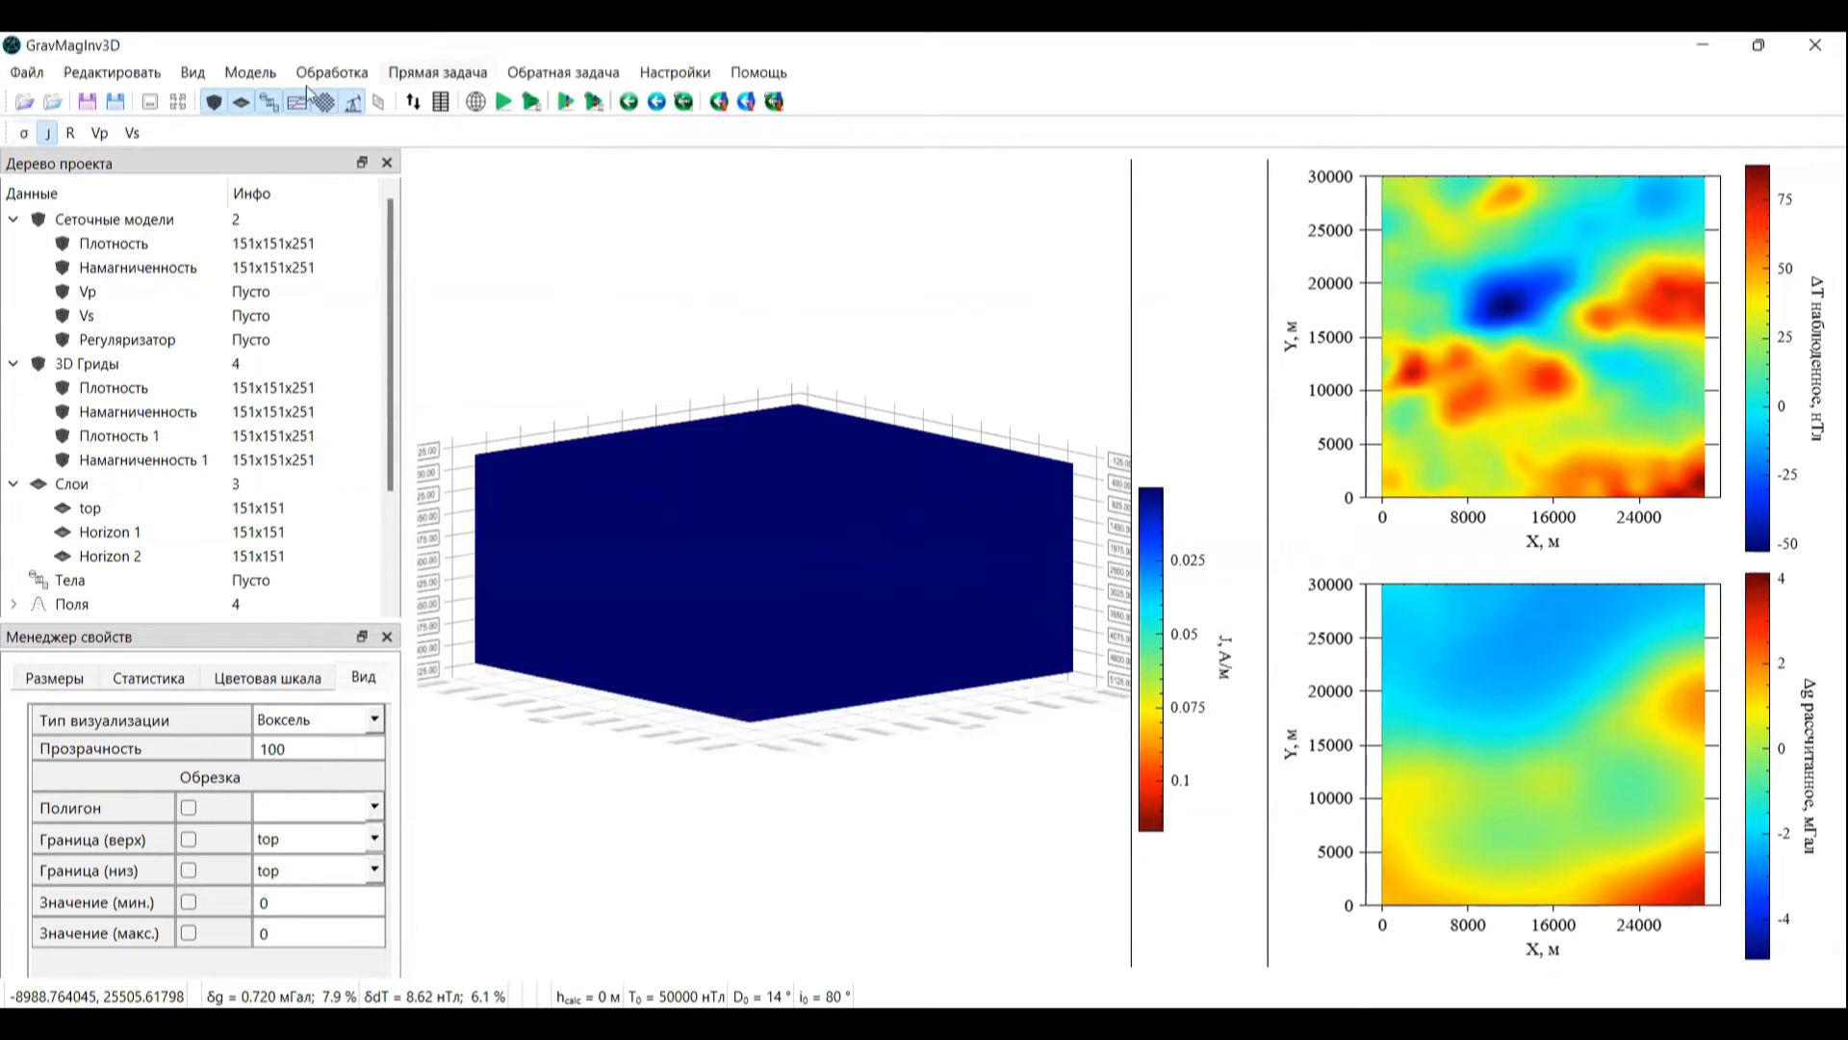
click(304, 100)
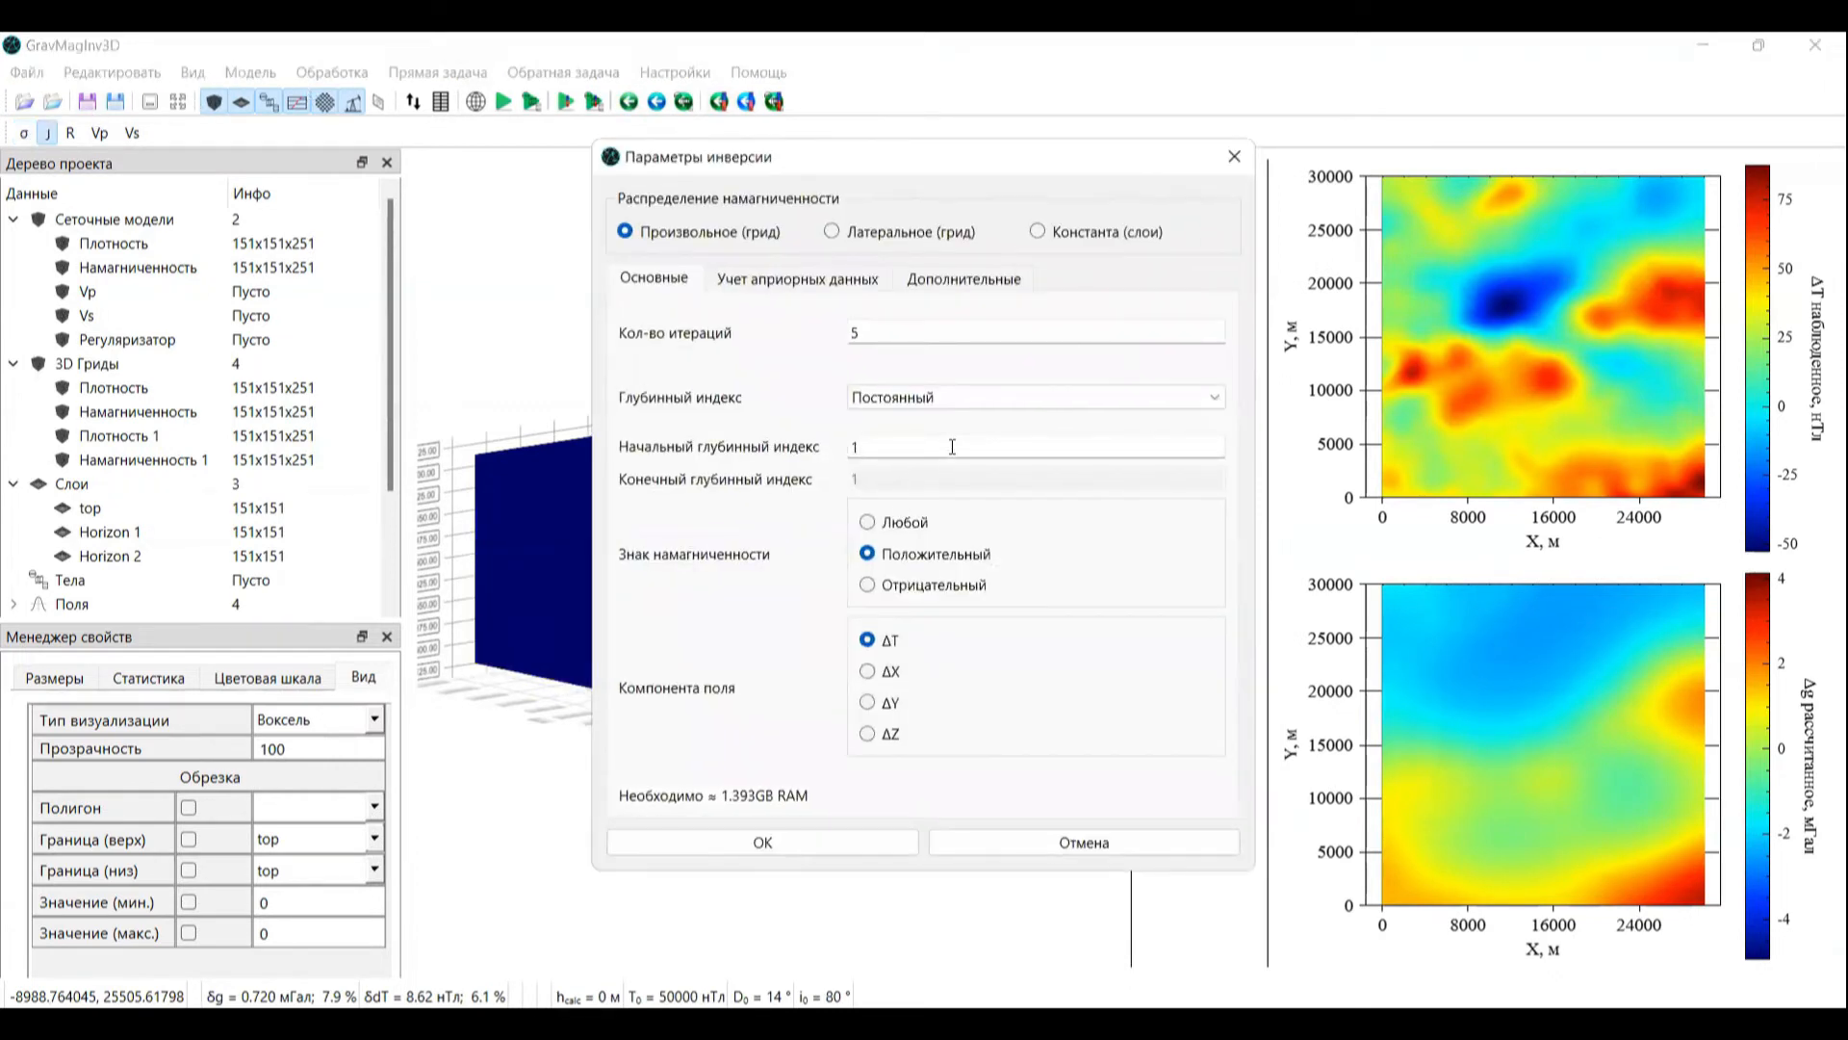
click(850, 841)
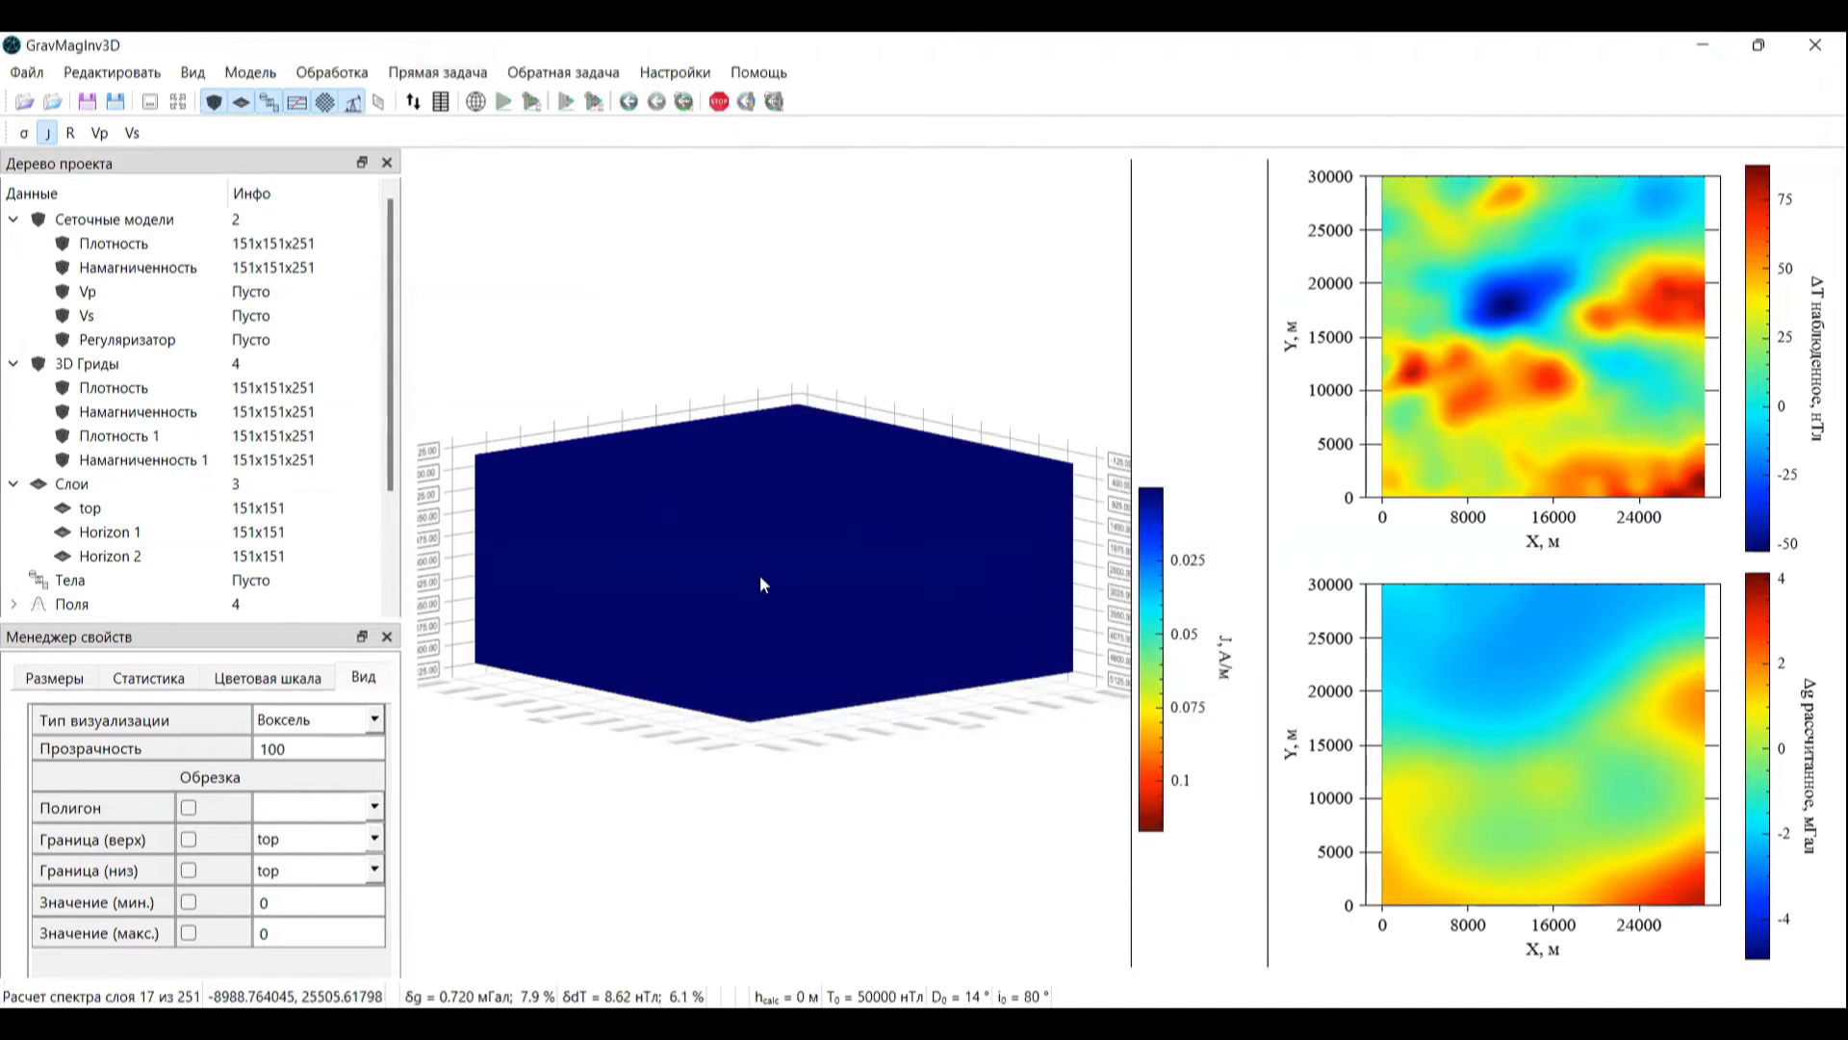
right_click(1476, 391)
click(1550, 428)
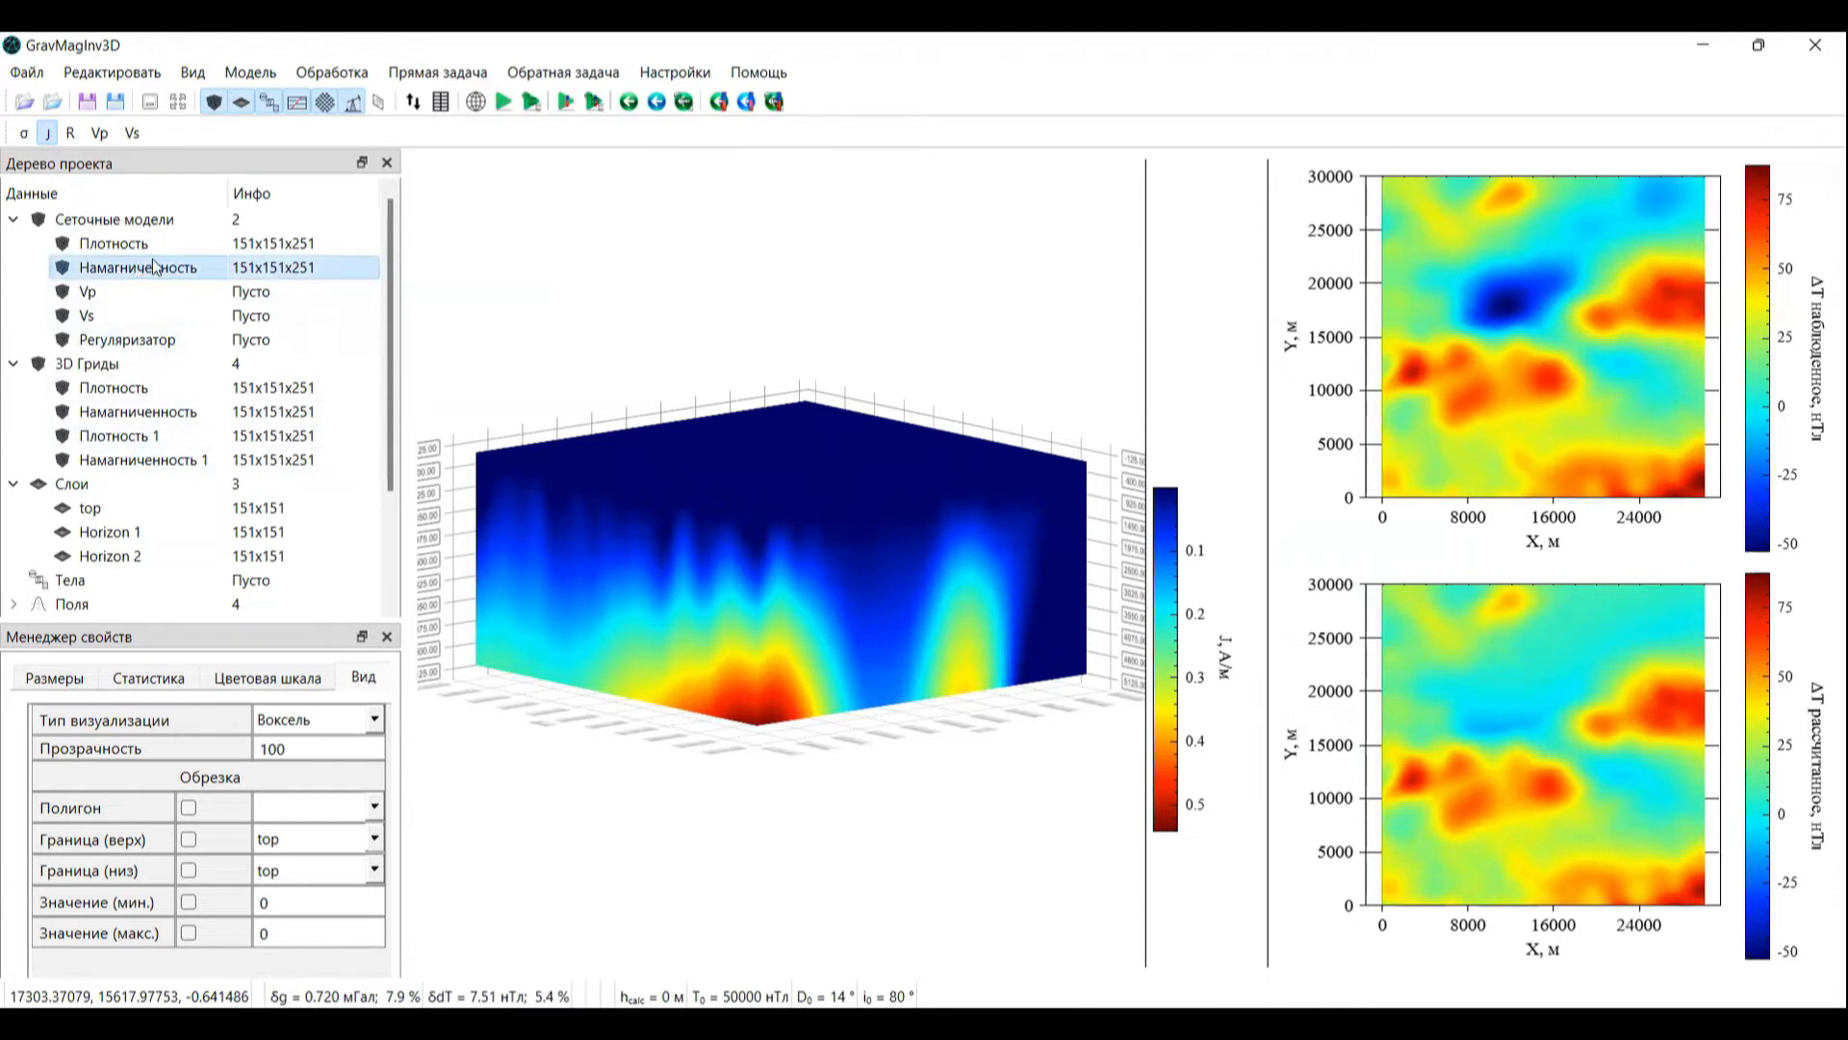
Step: Compare the current inverted magnetization and density models with the saved 3D grids Намагниченность 1 and Плотность 1
click(154, 460)
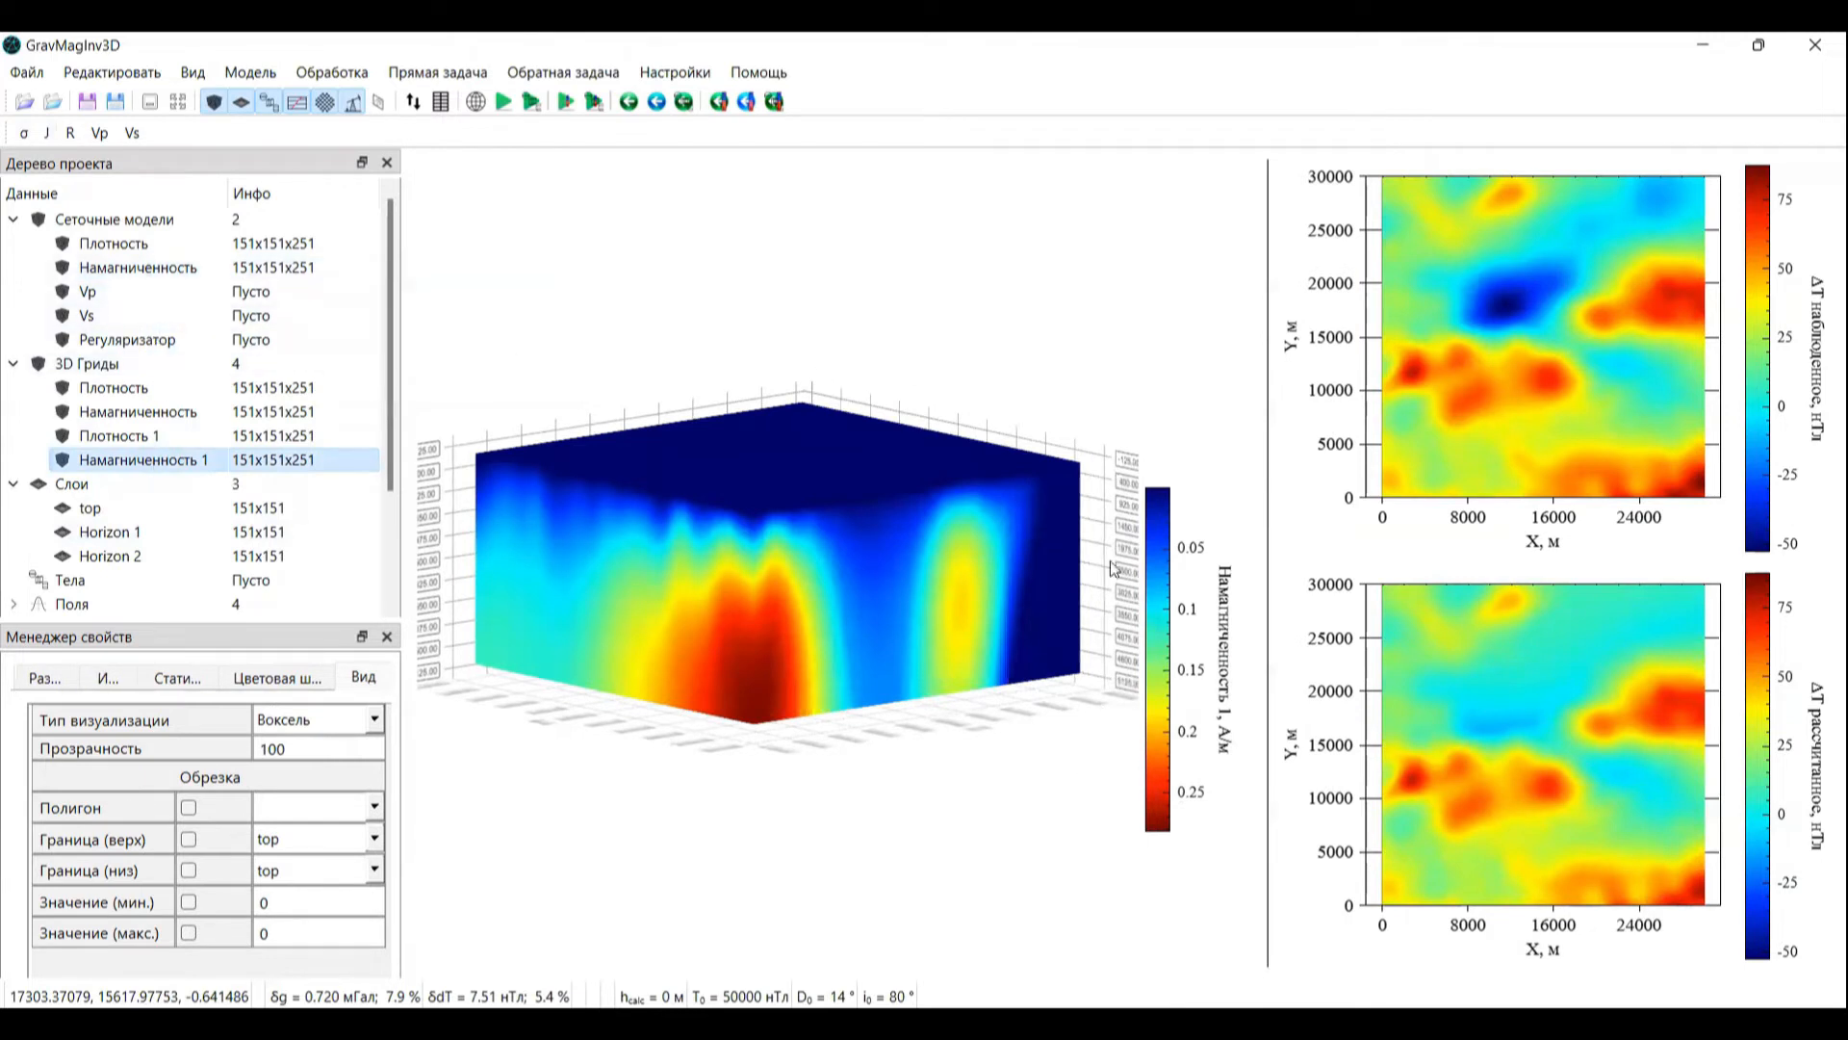
click(183, 270)
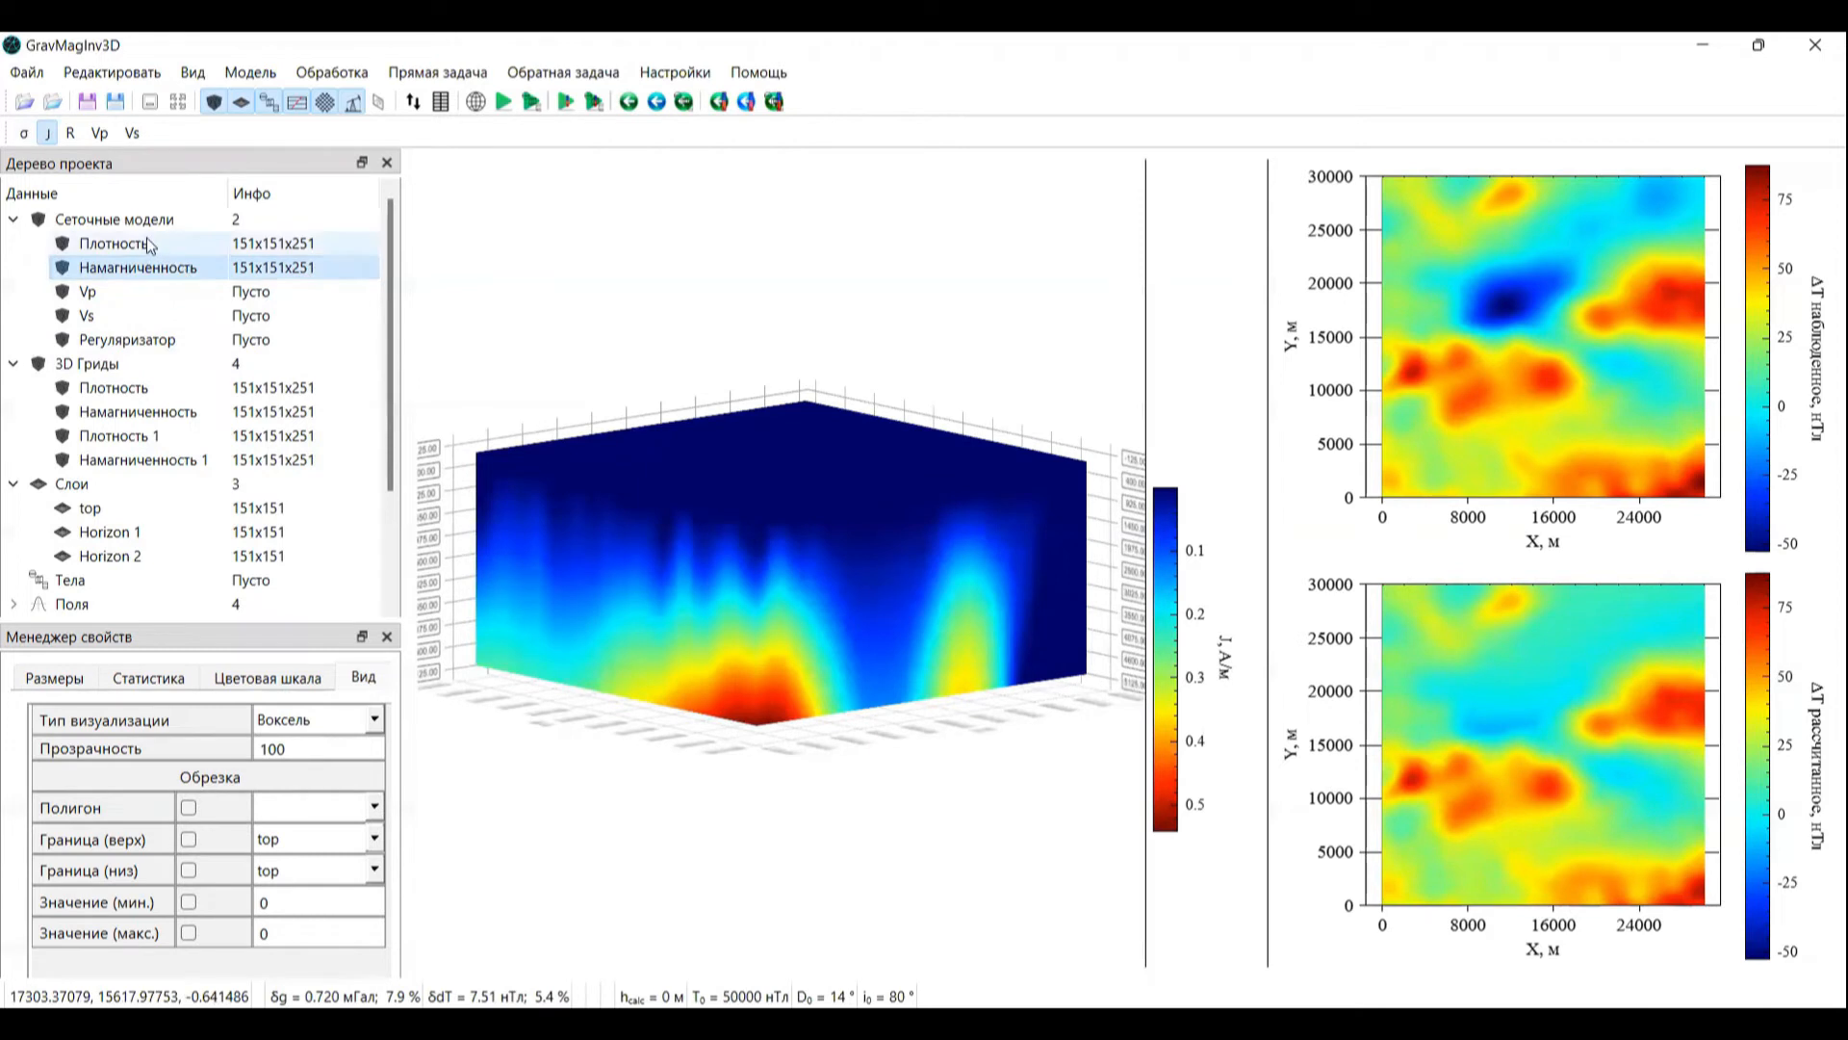
click(147, 238)
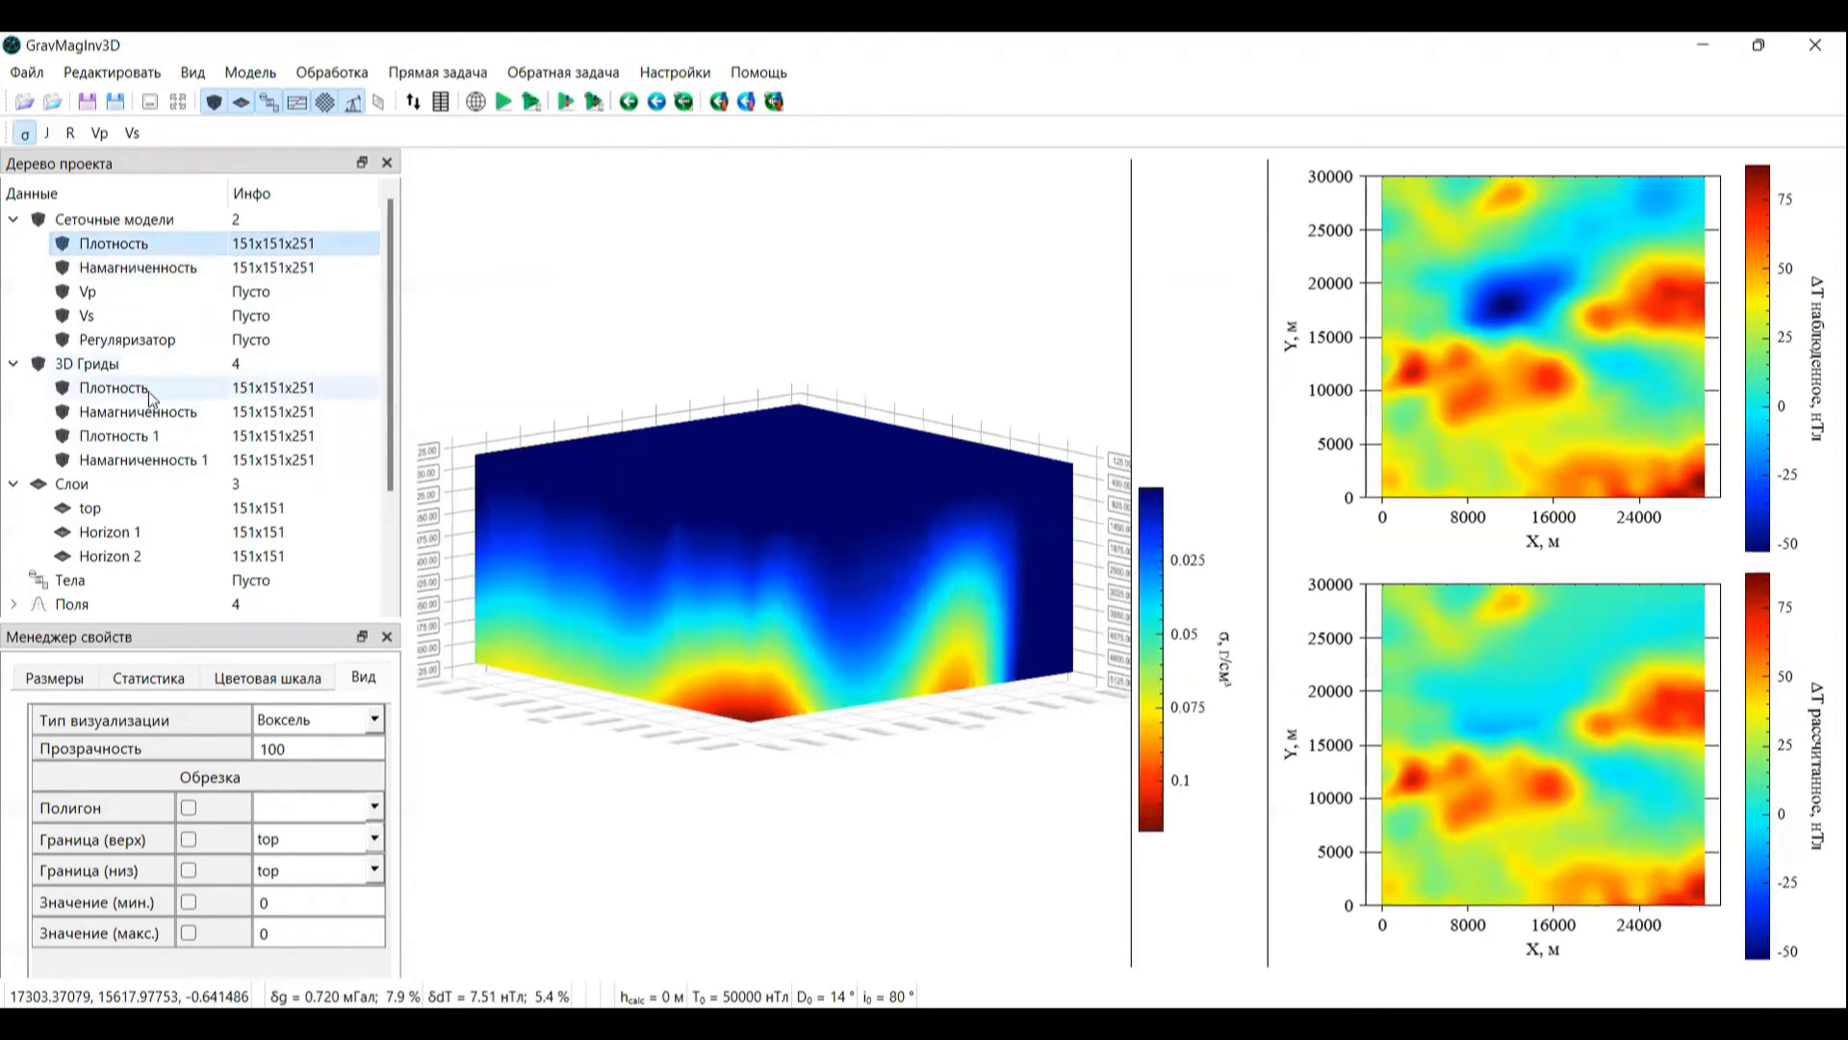
click(165, 438)
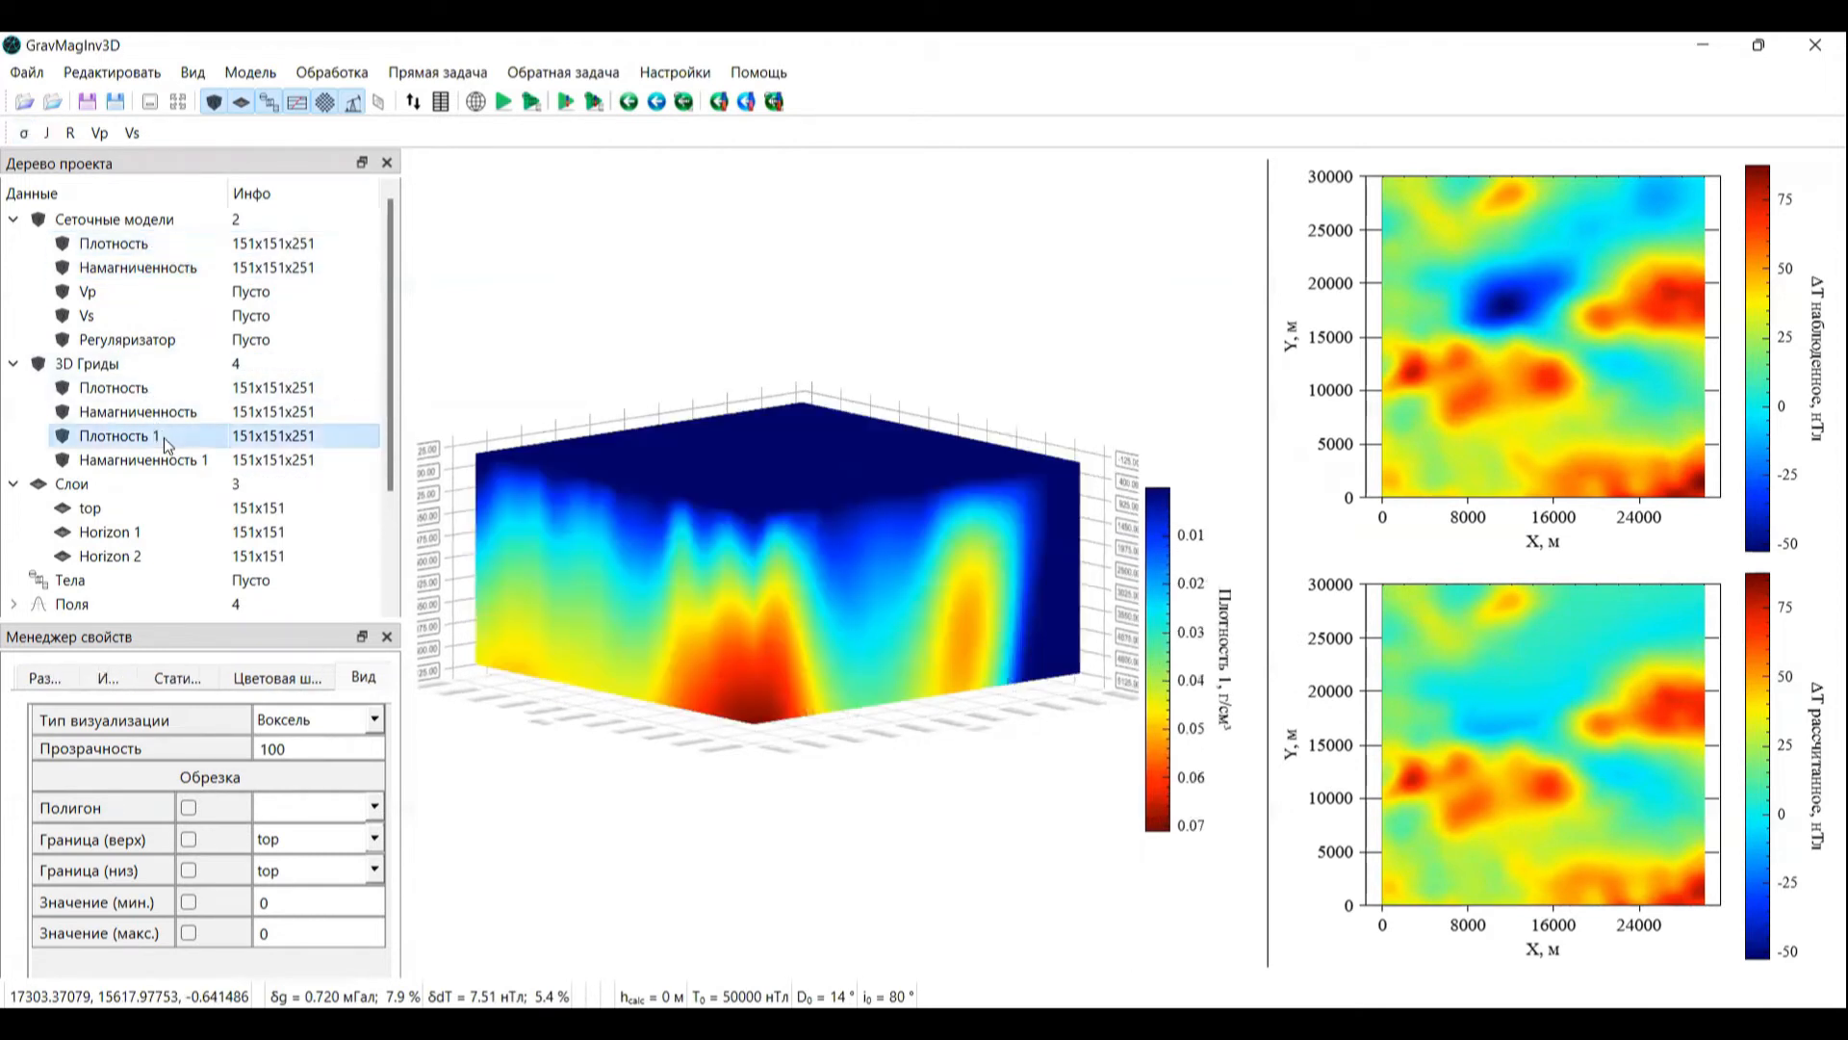
click(132, 252)
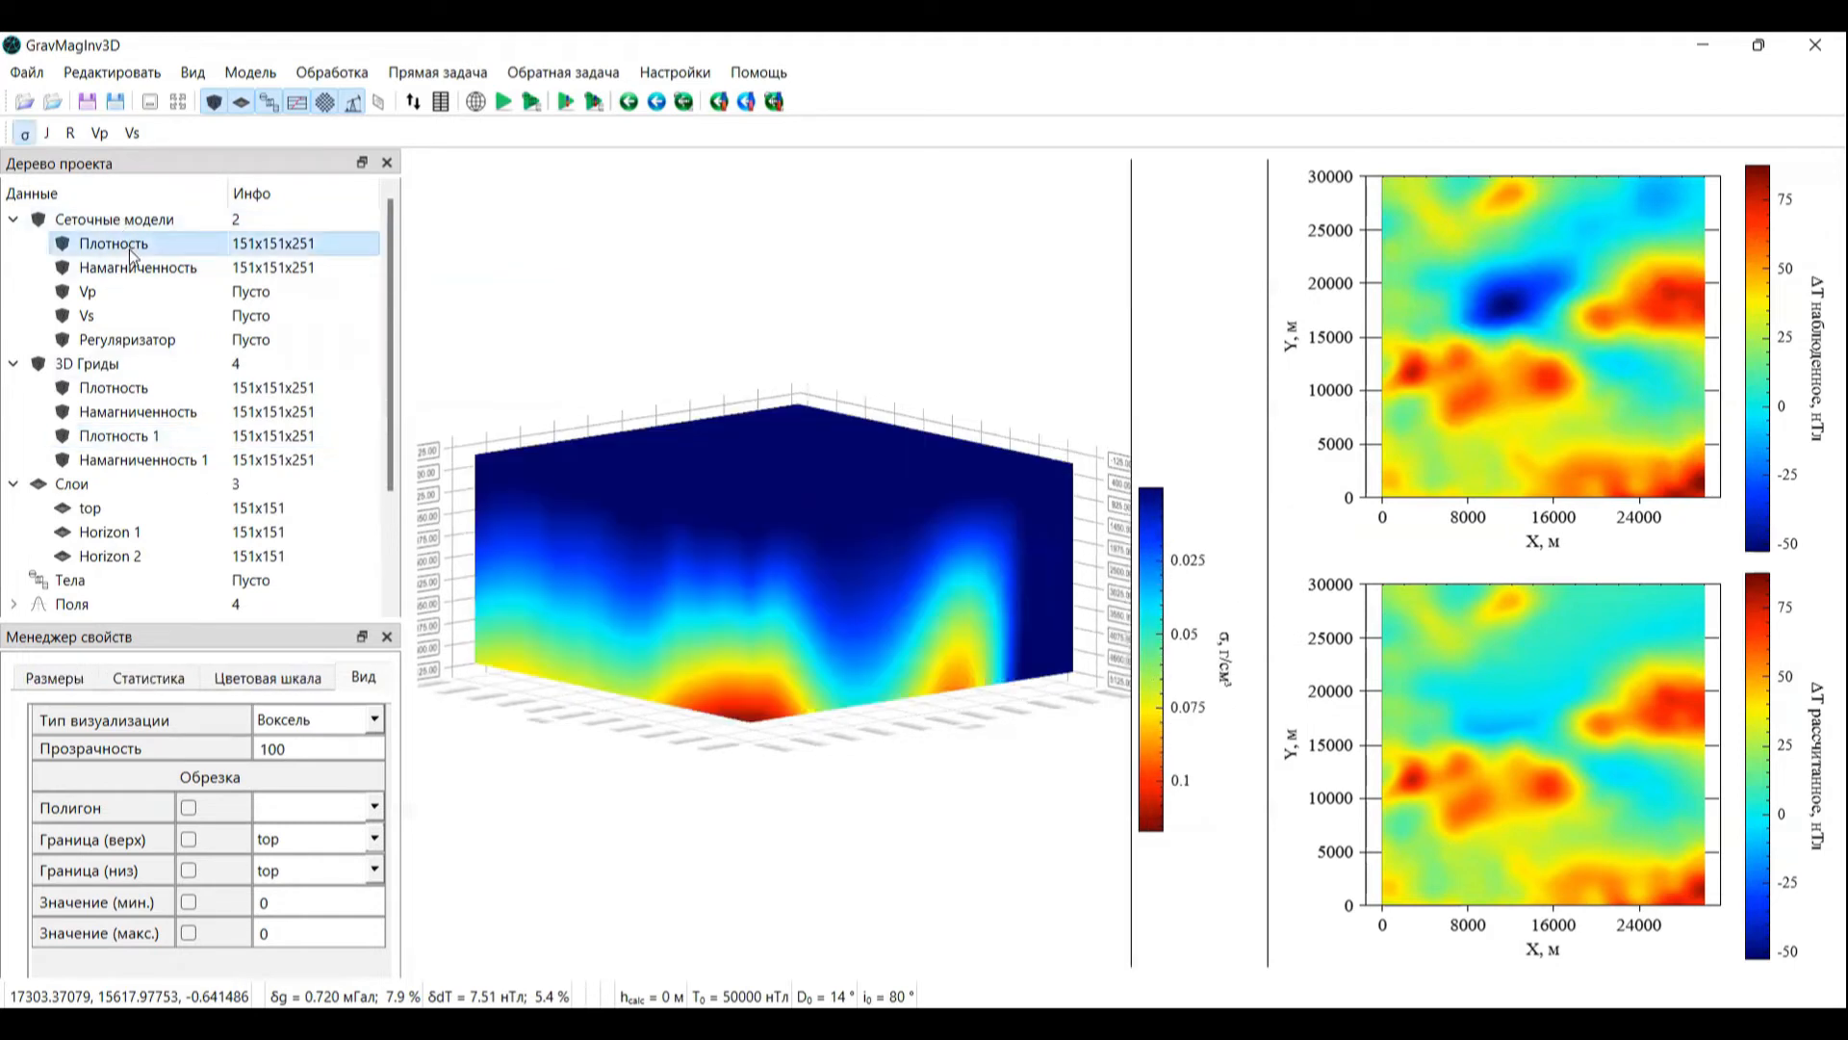
Step: Reset both the current density and magnetization grid models to zero
right_click(130, 249)
click(288, 286)
right_click(251, 269)
click(339, 300)
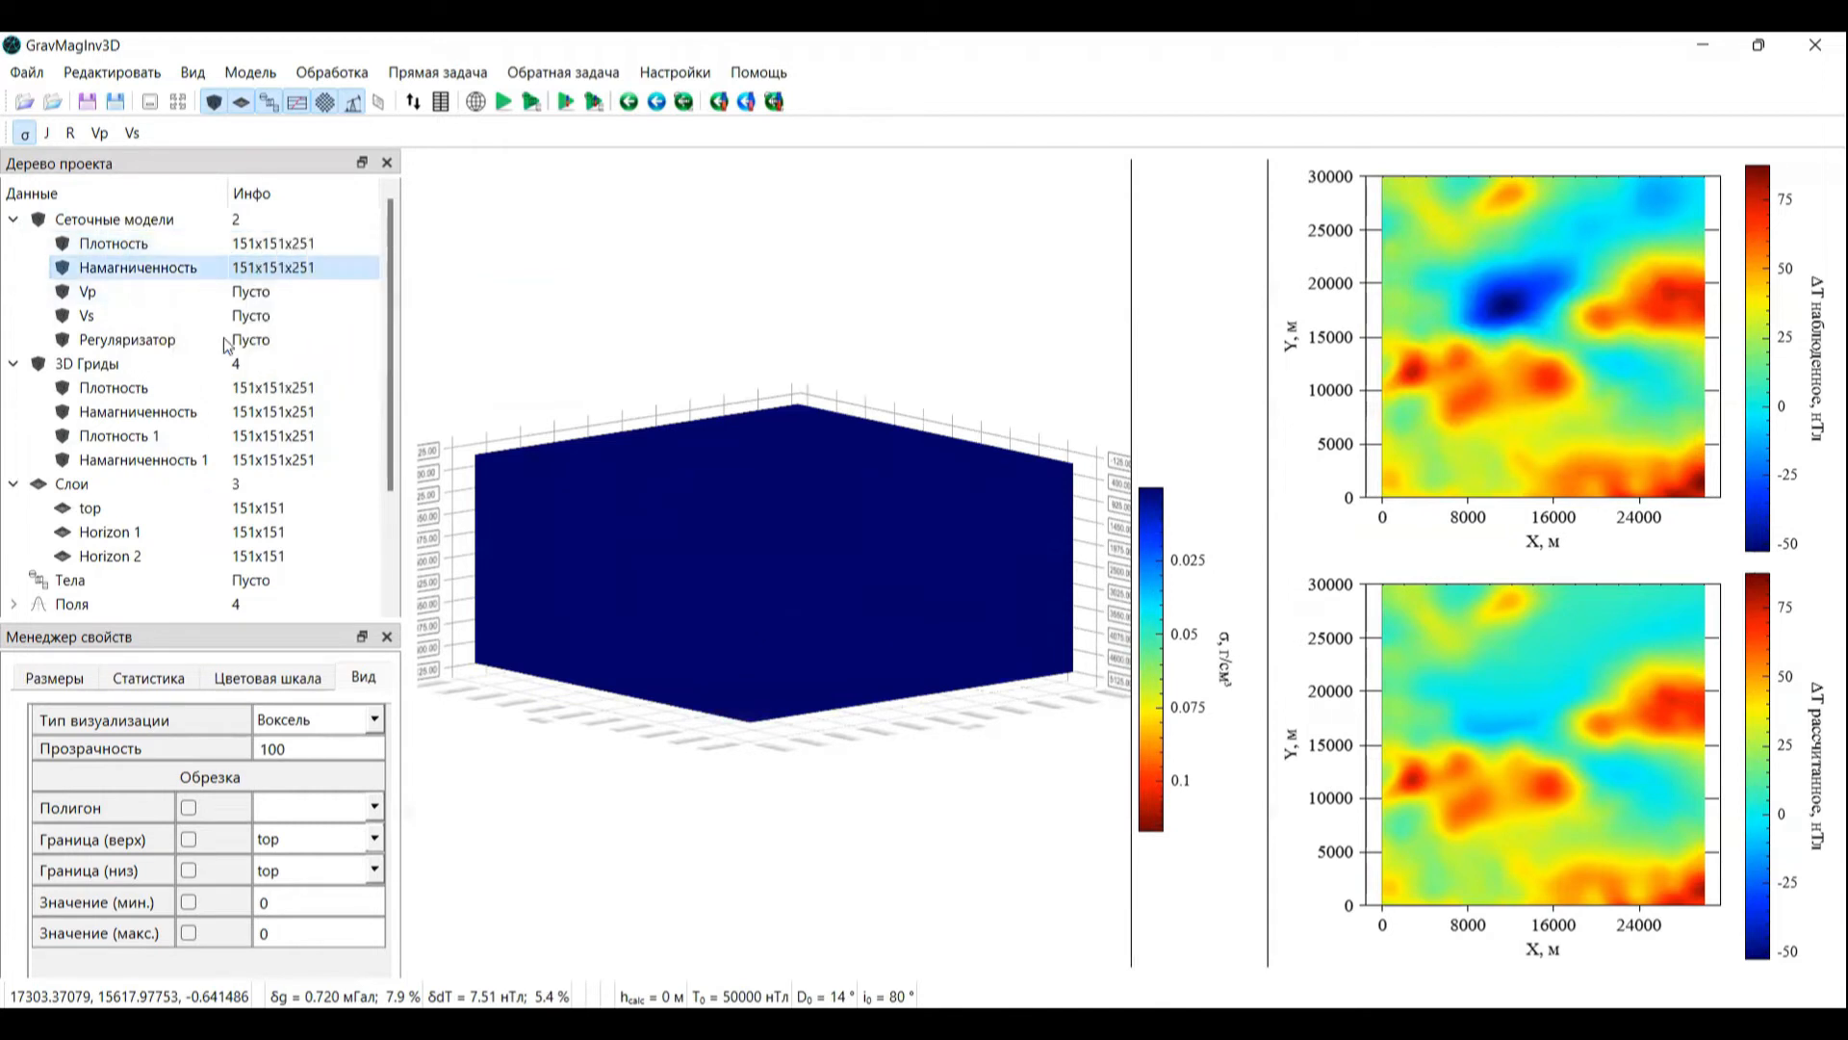
Step: Assign the saved 3D grids Плотность and Намагниченность as the current density and magnetization models and display both
click(161, 390)
right_click(163, 395)
mouse_move(247, 375)
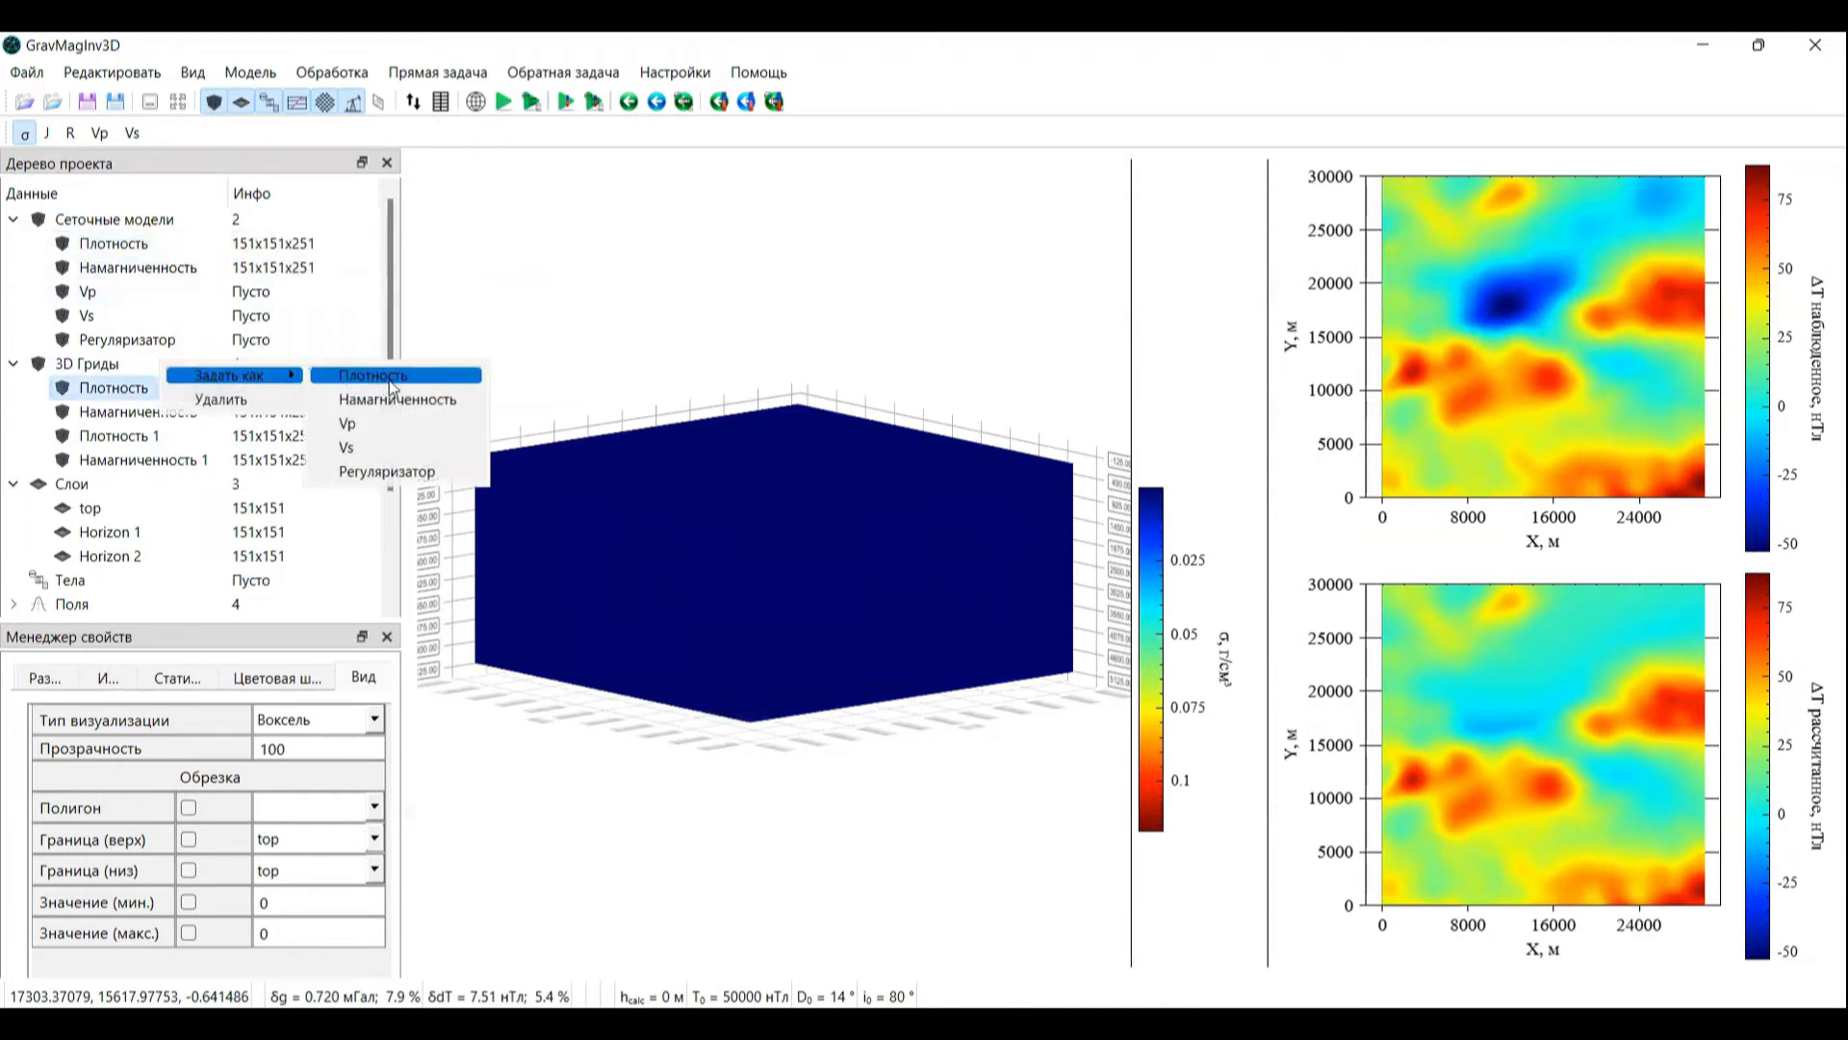
click(391, 376)
click(221, 412)
right_click(222, 412)
mouse_move(299, 395)
click(432, 420)
click(159, 248)
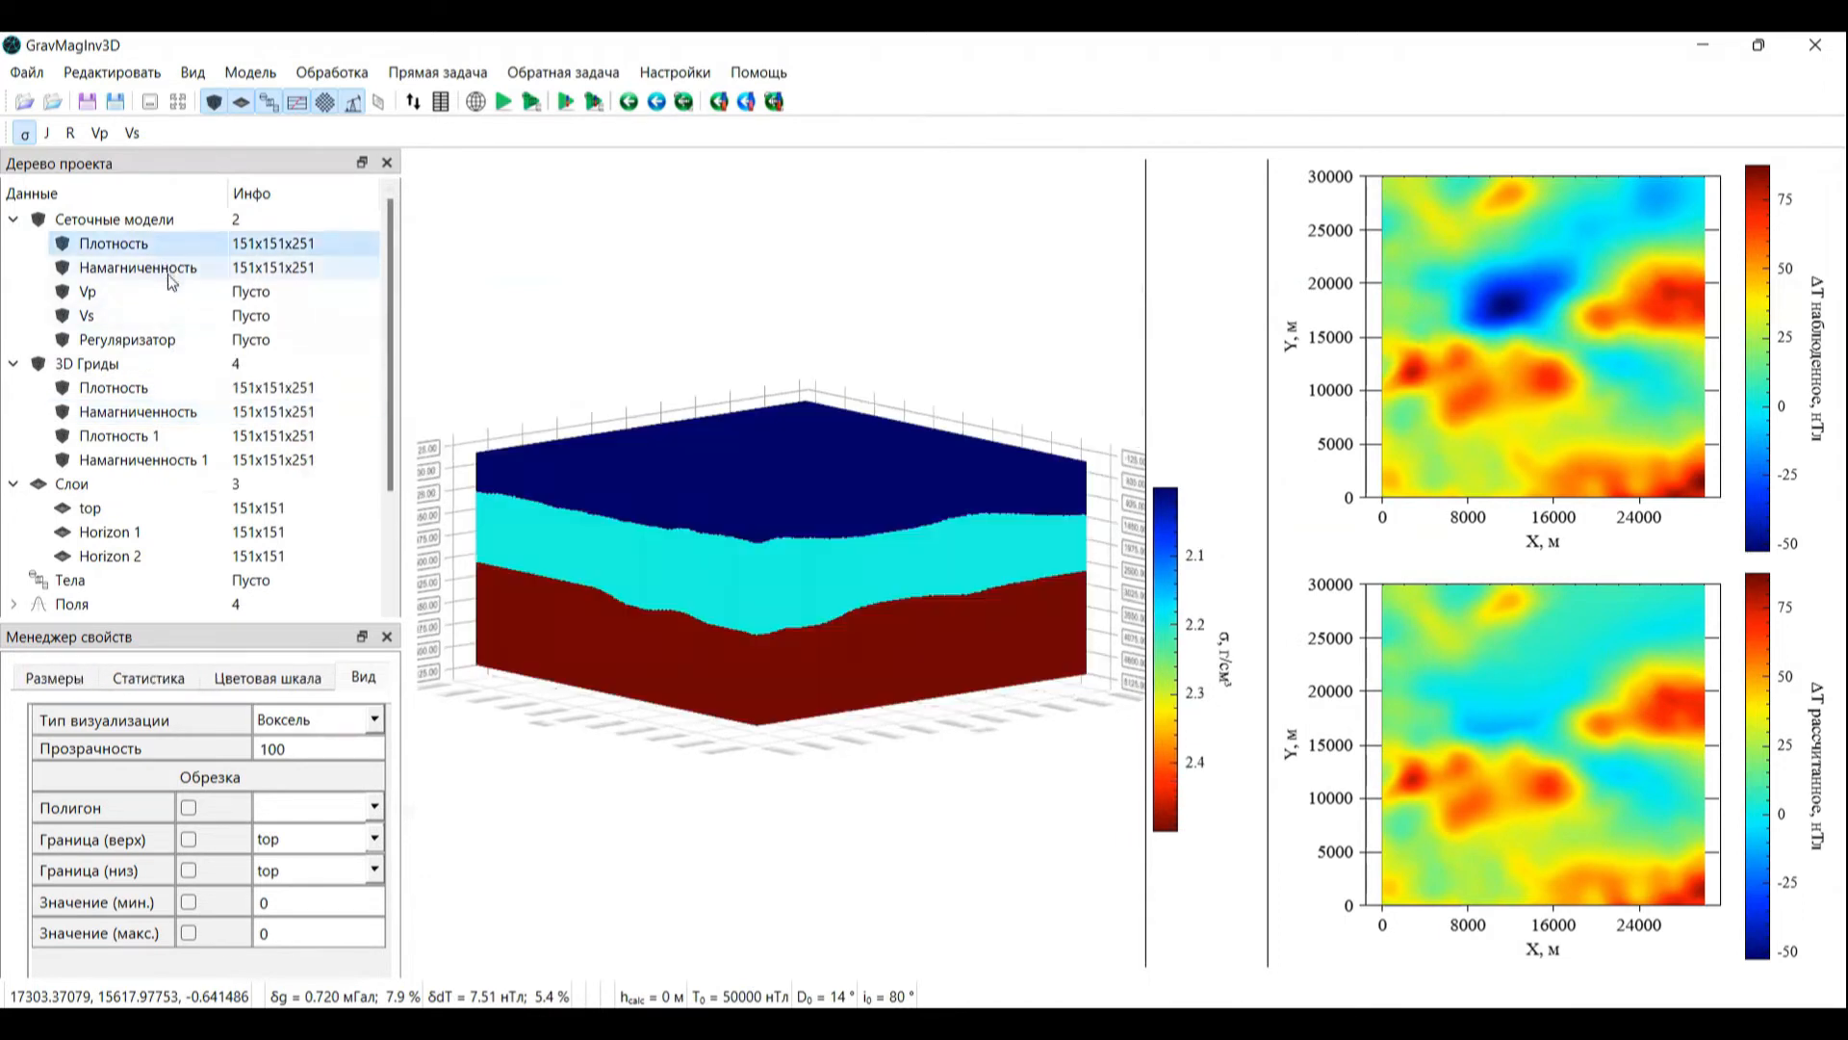
click(170, 273)
click(148, 244)
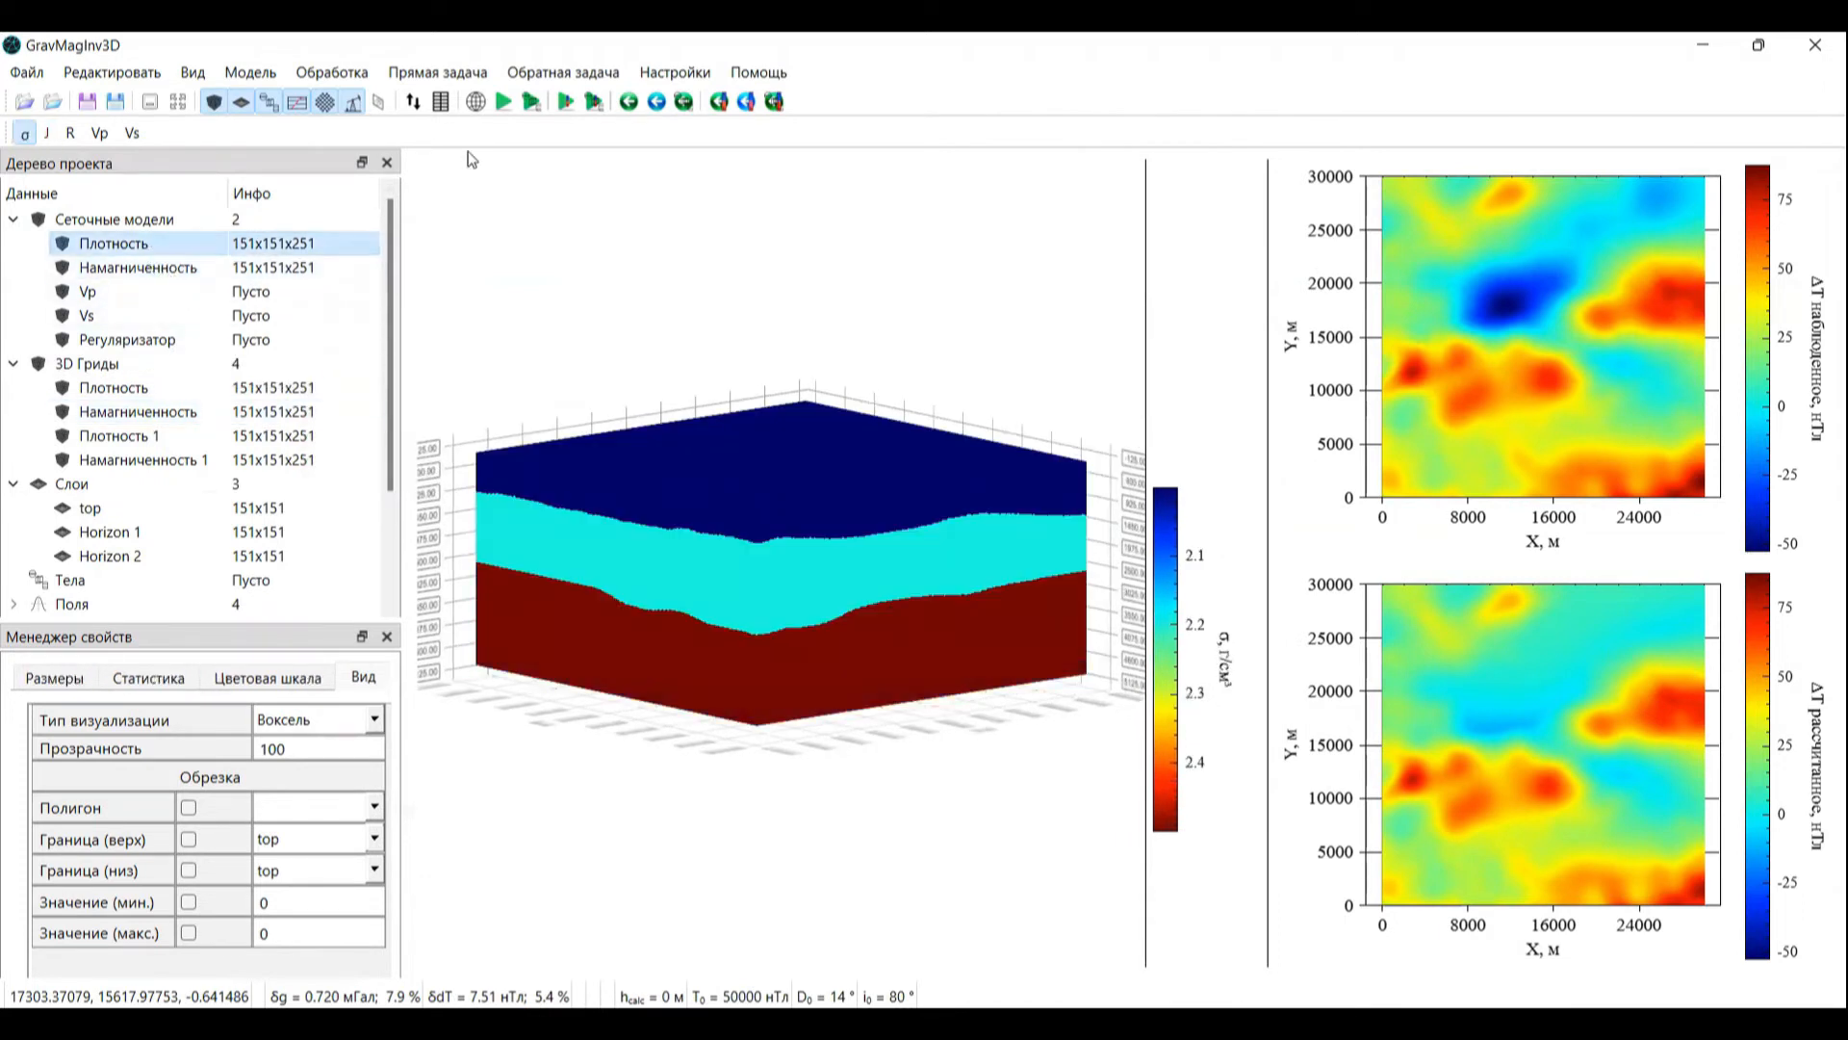
Step: Fix the density of the top and Horizon 2 layers in the layer table
click(441, 101)
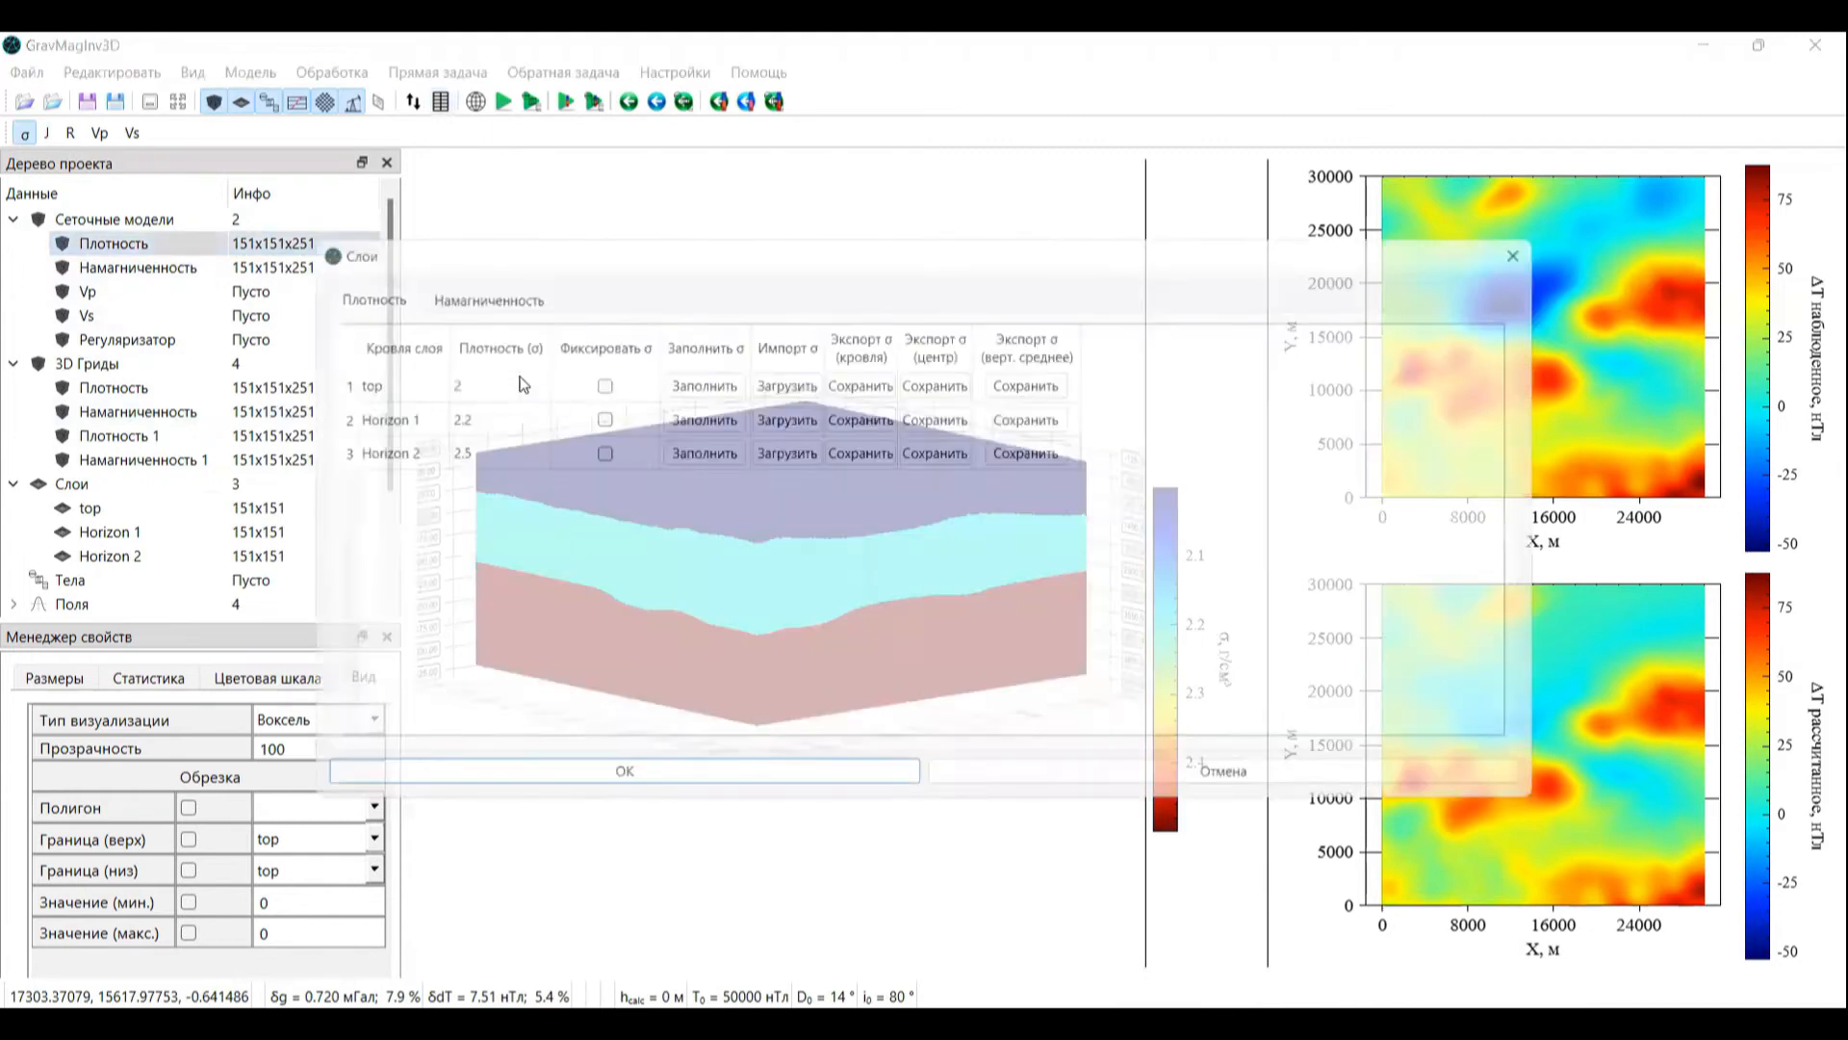
click(582, 376)
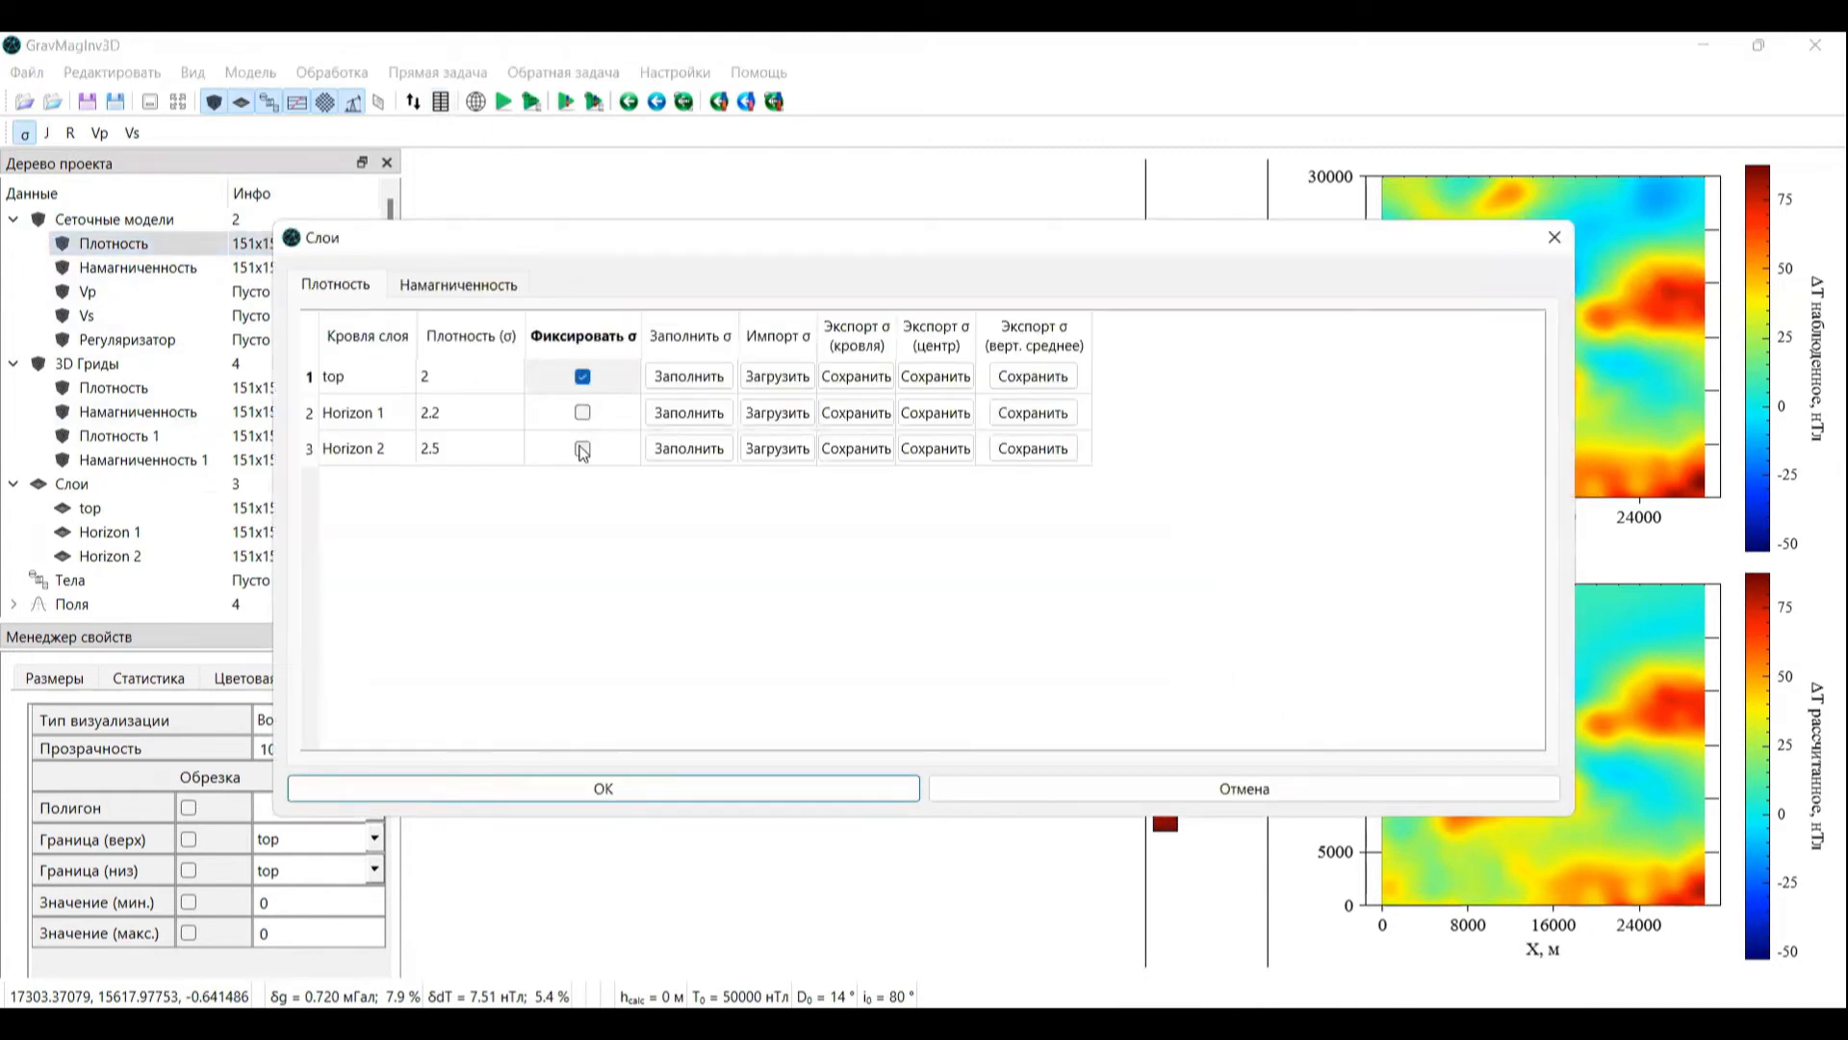
click(628, 792)
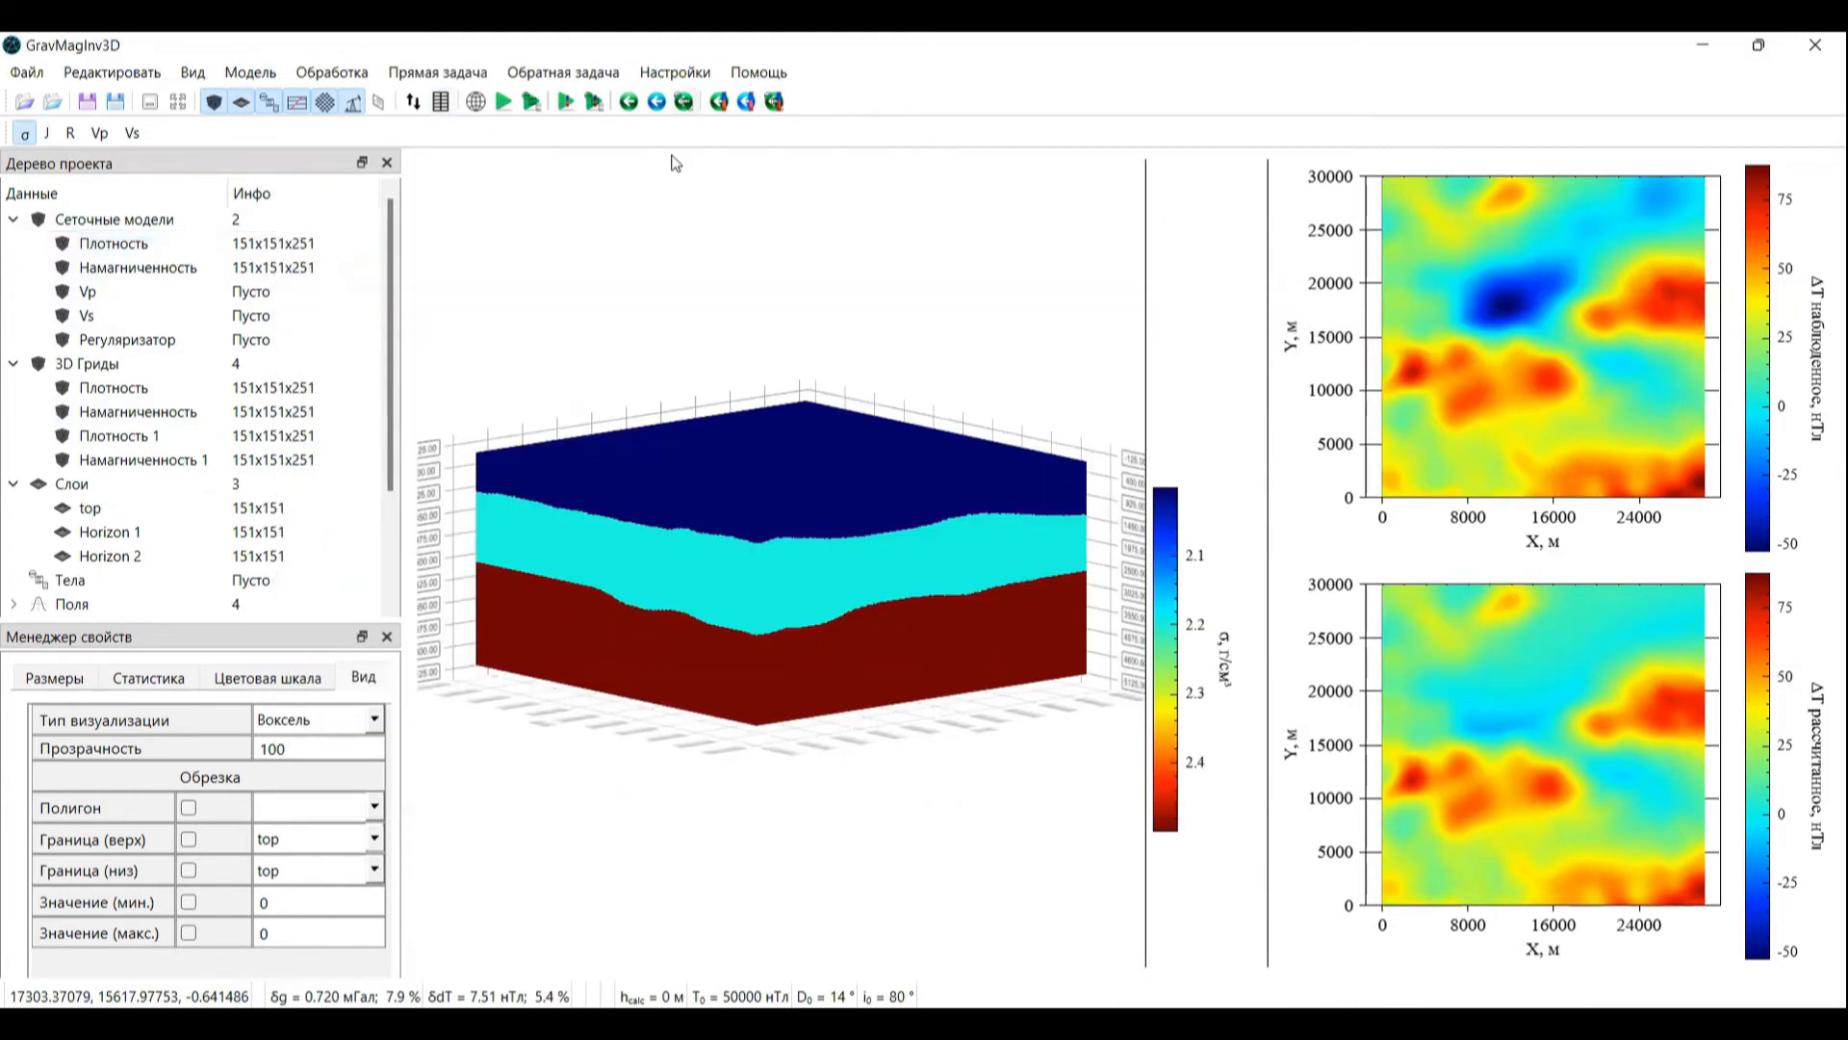
Step: Run the Произвольное (грид) density inversion with 5 iterations, a constant depth index of 1, the Положительный sign and density limits of 2.2 to 3
click(628, 102)
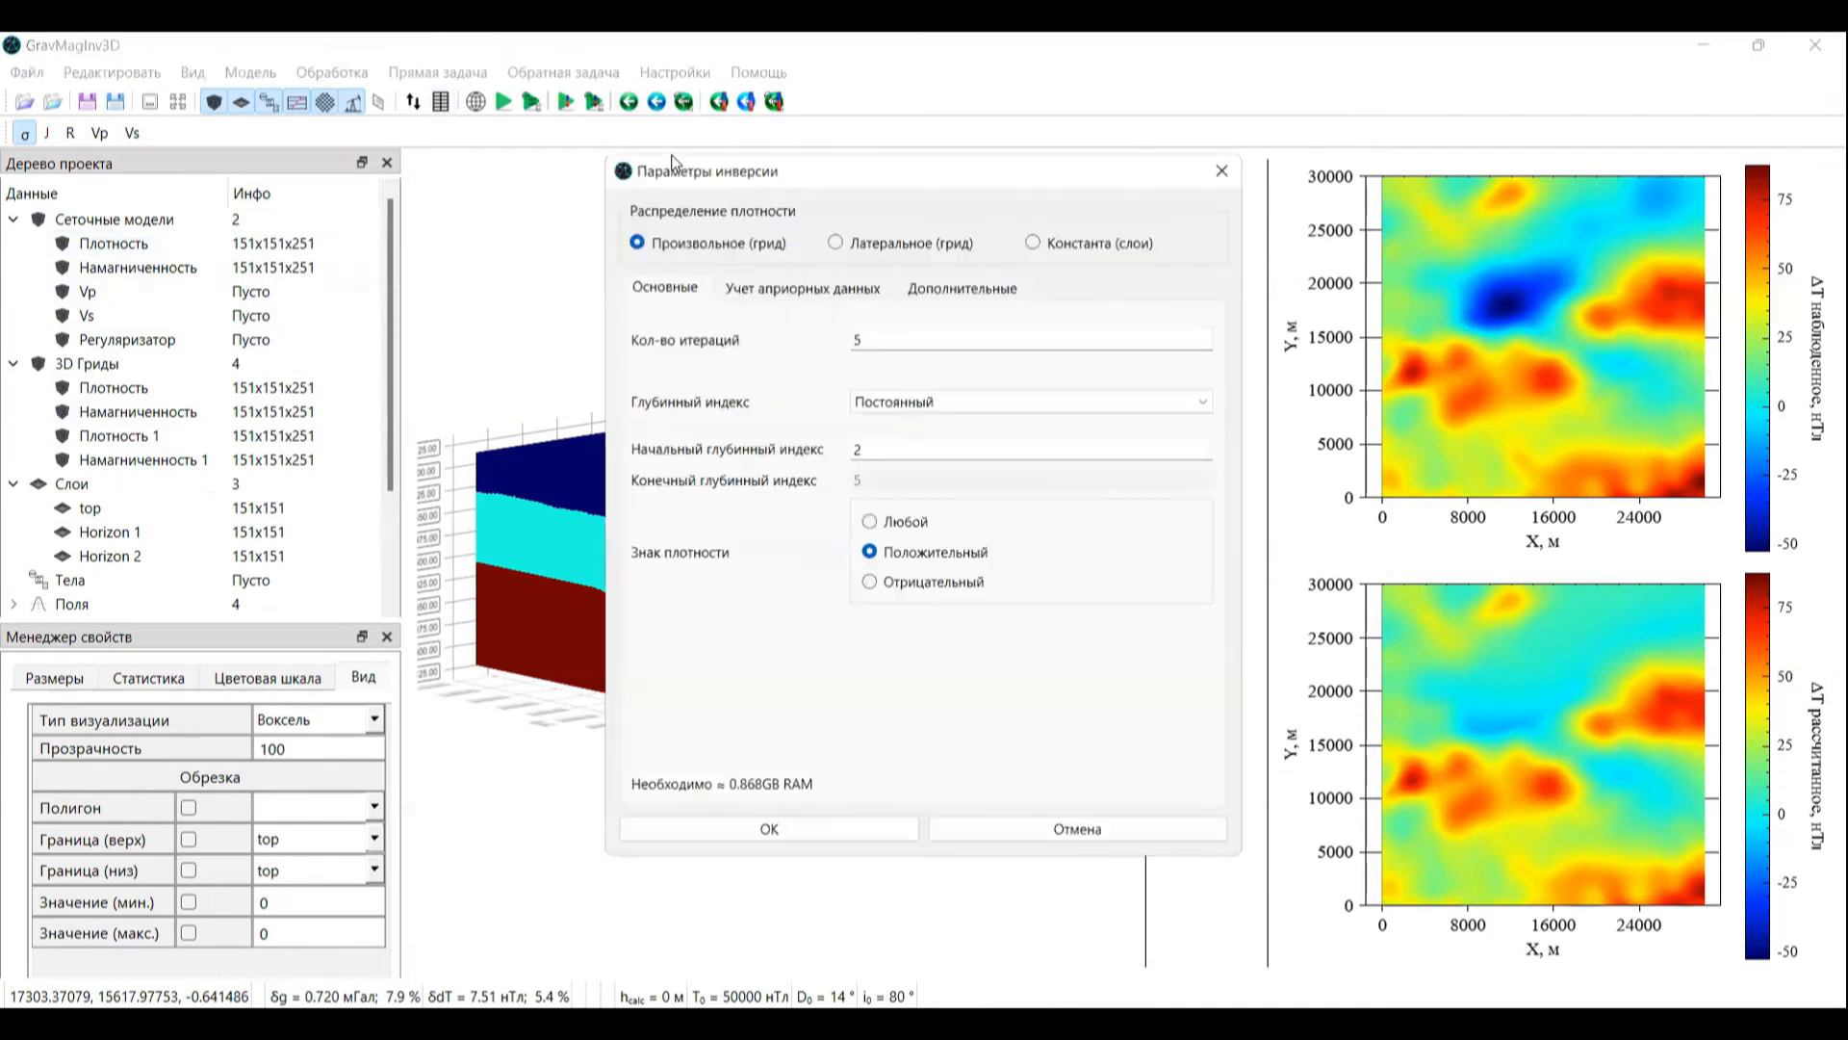
click(904, 449)
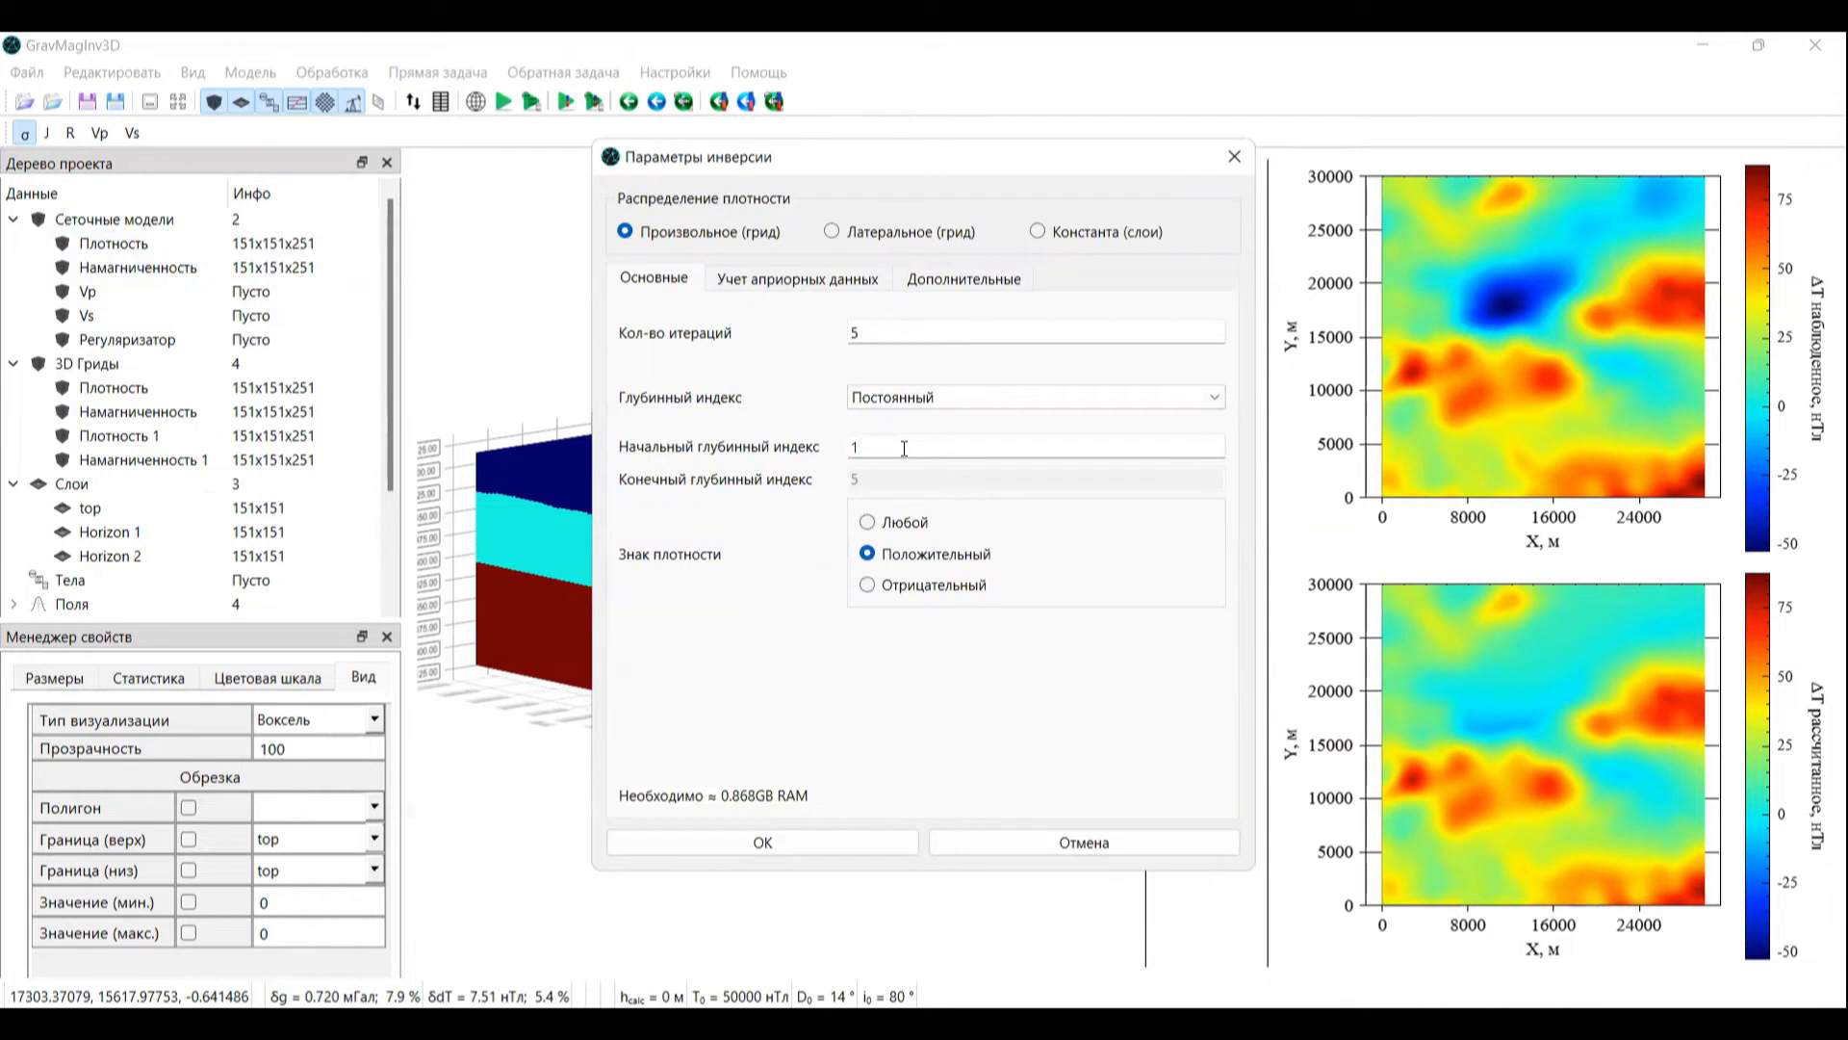
click(939, 283)
click(894, 349)
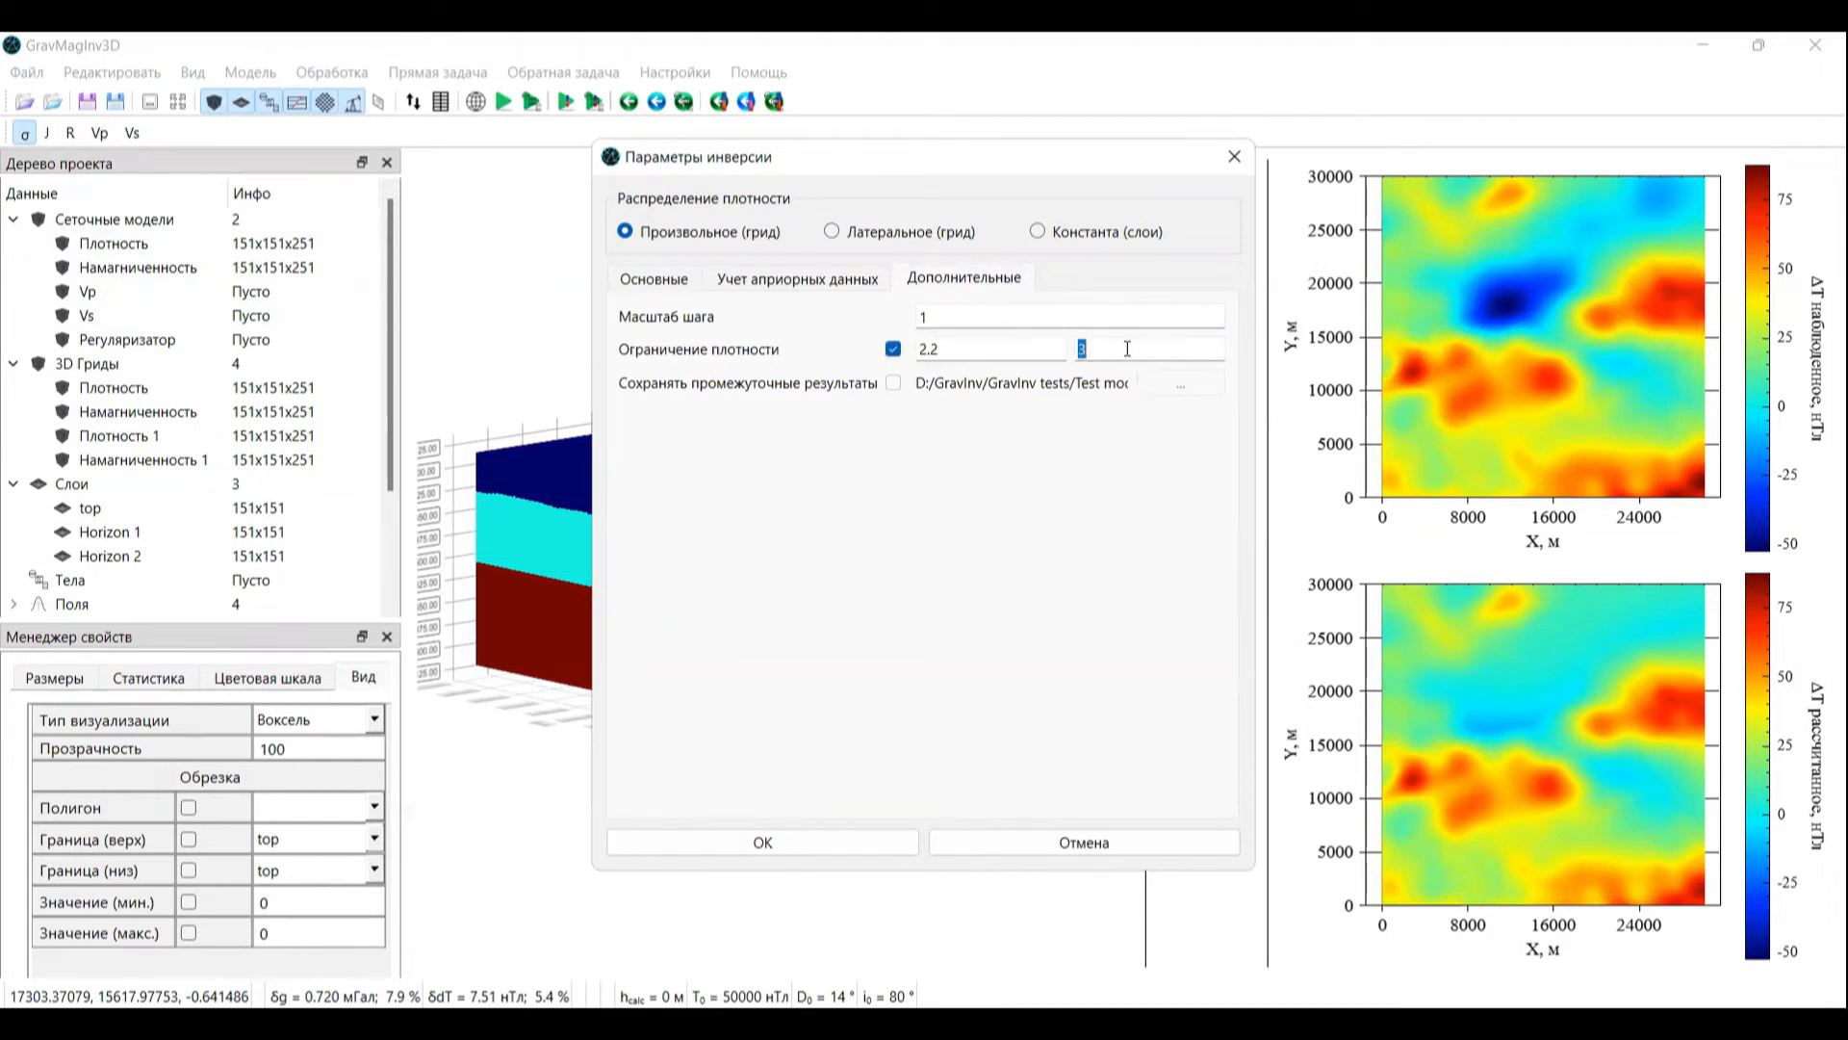
click(654, 280)
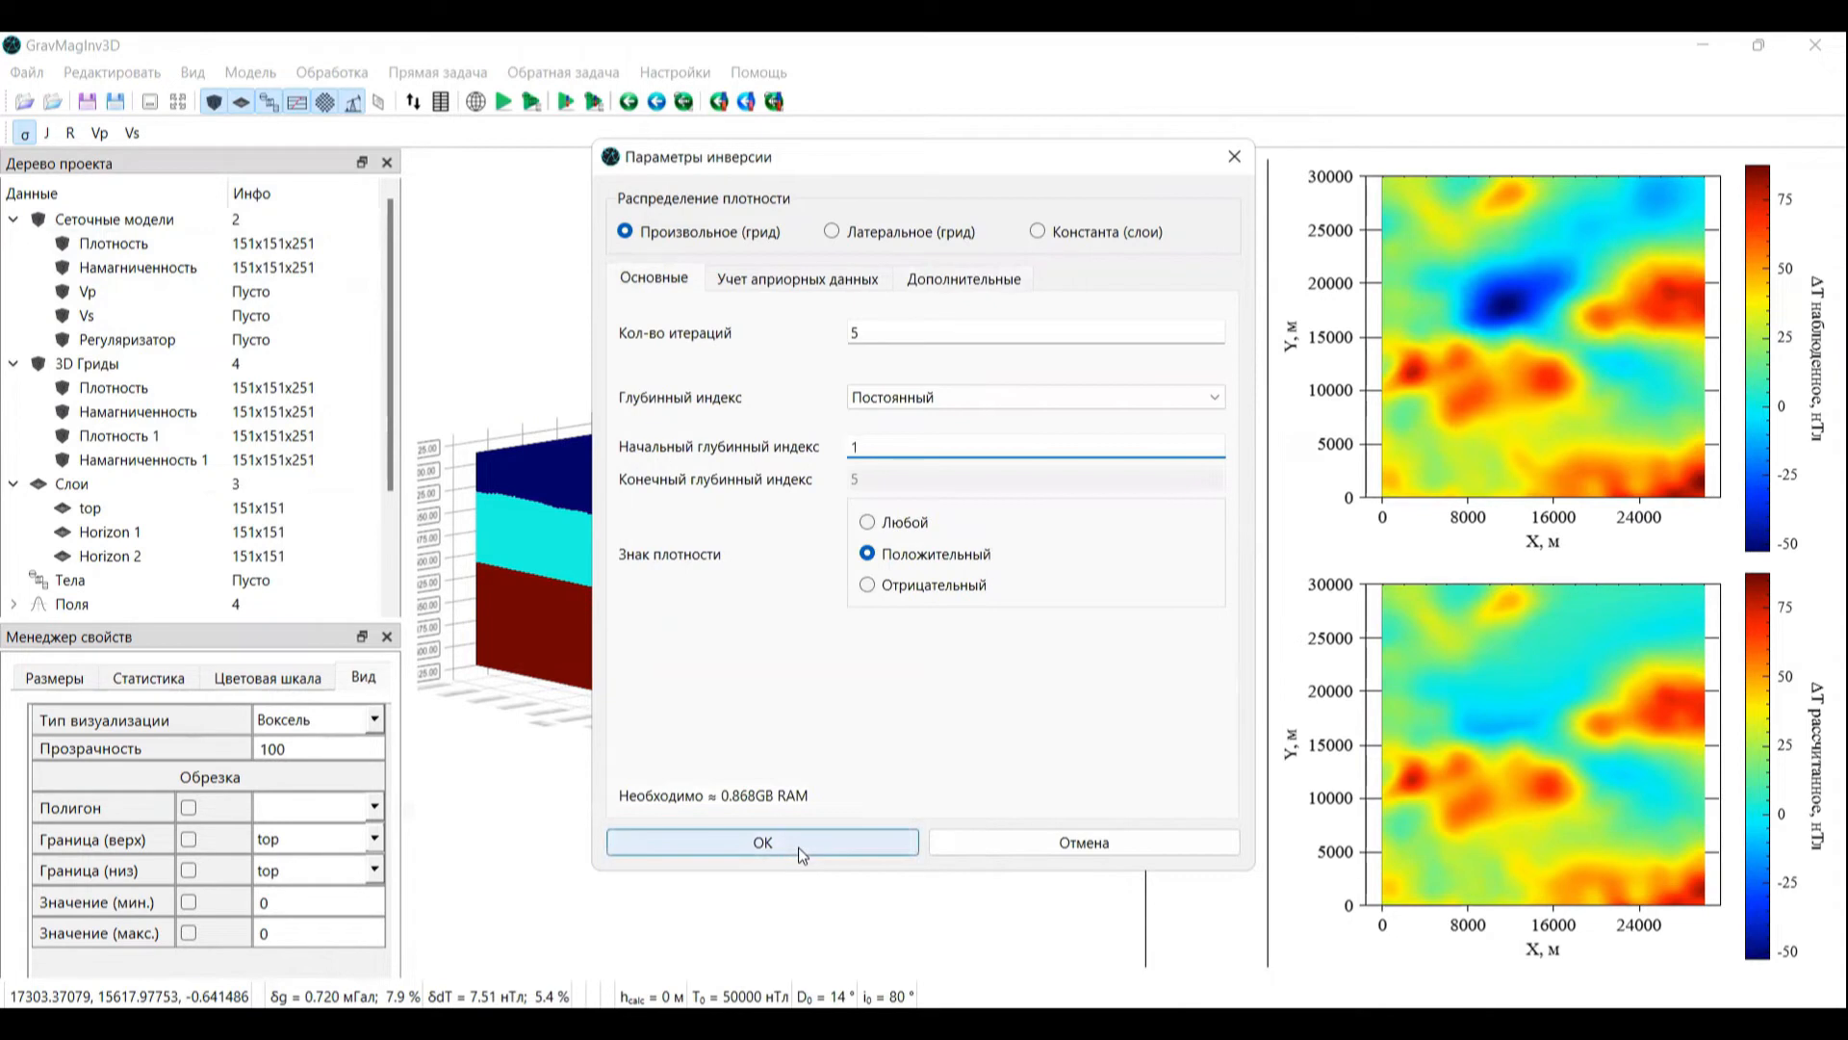
click(802, 854)
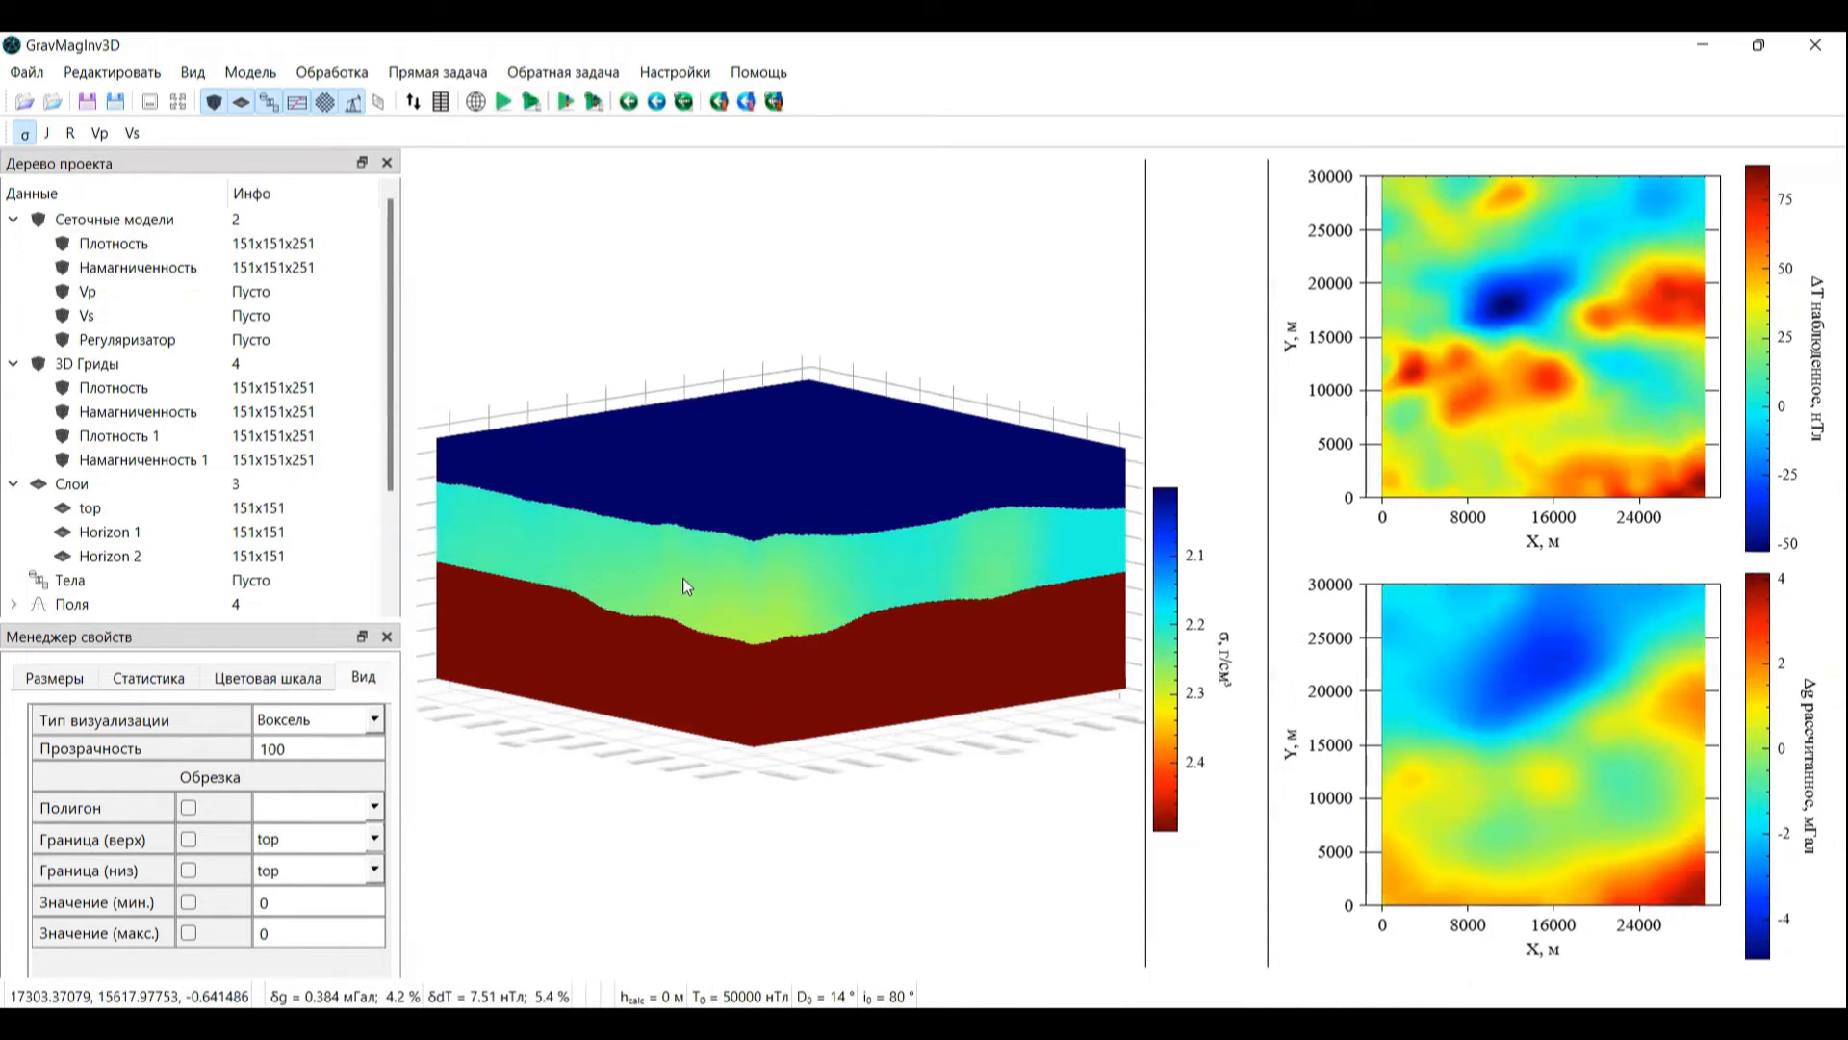
Step: Set the density model's colour scale manually to a range of 2.1 to 2.4
right_click(1160, 624)
click(1209, 649)
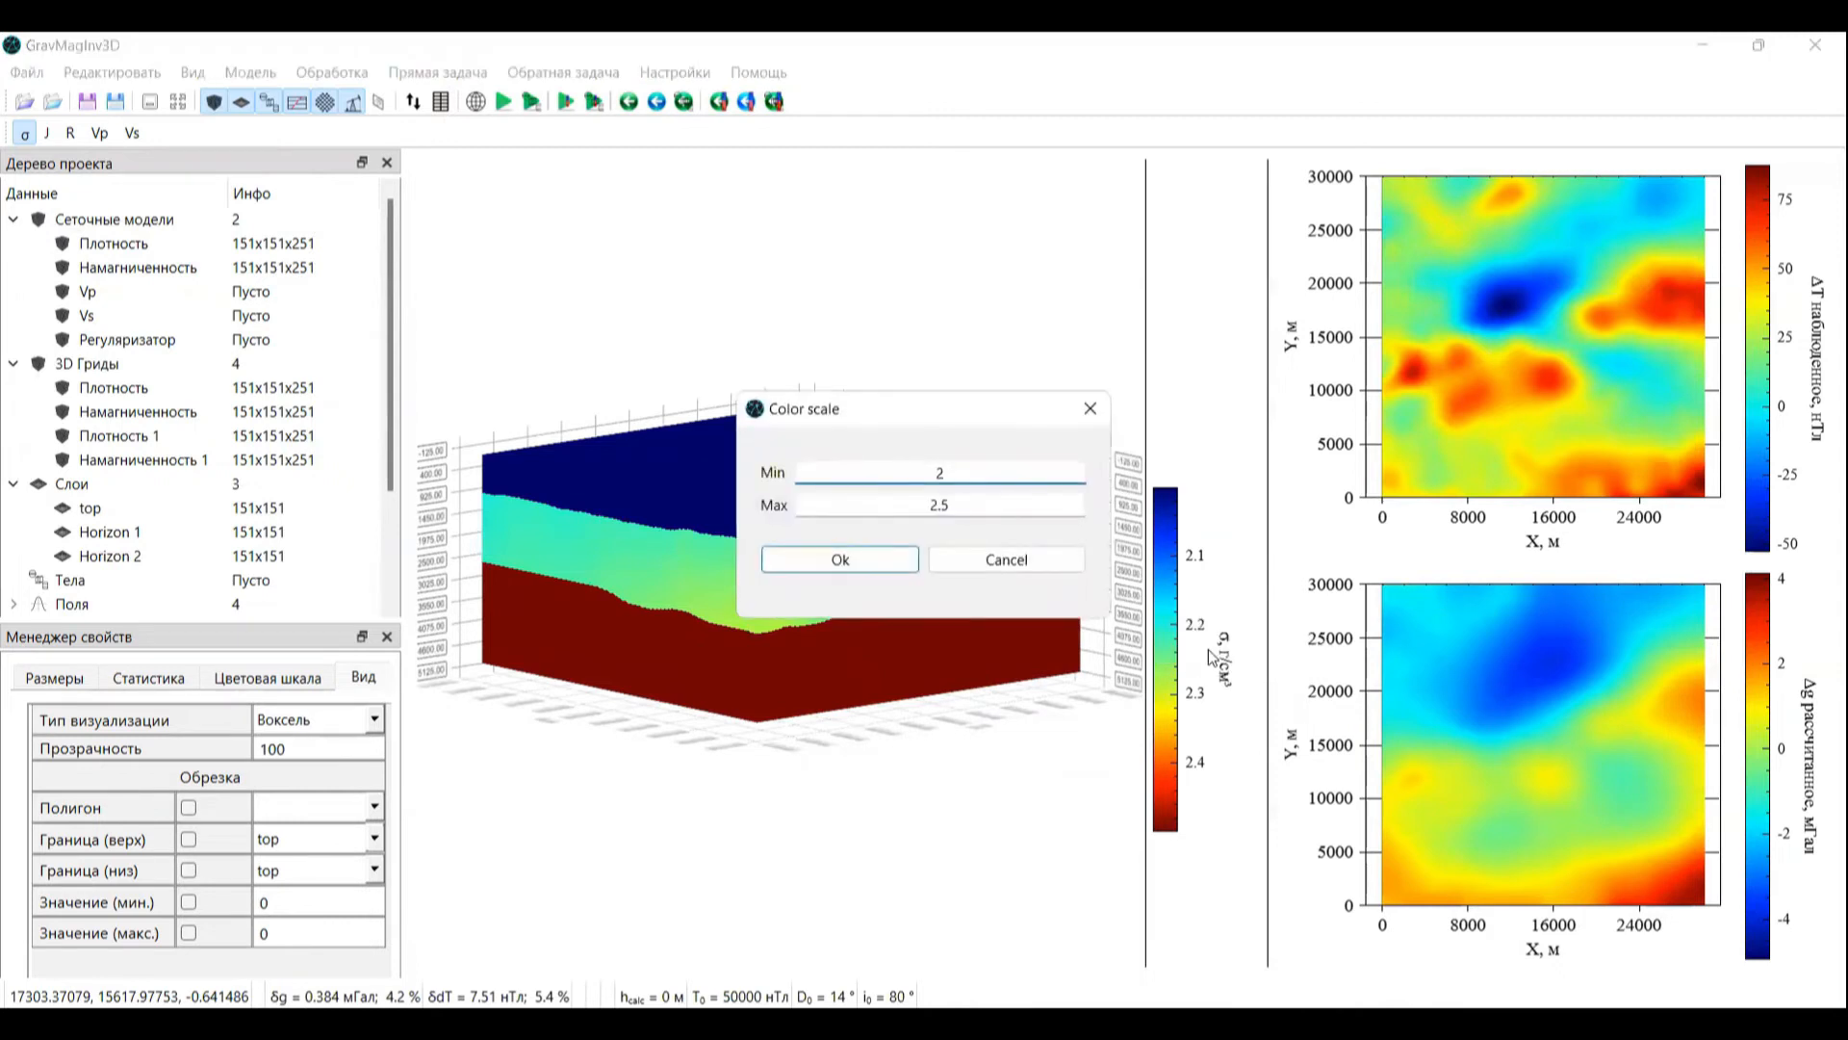
text(.1)
key(Tab)
text(2.4)
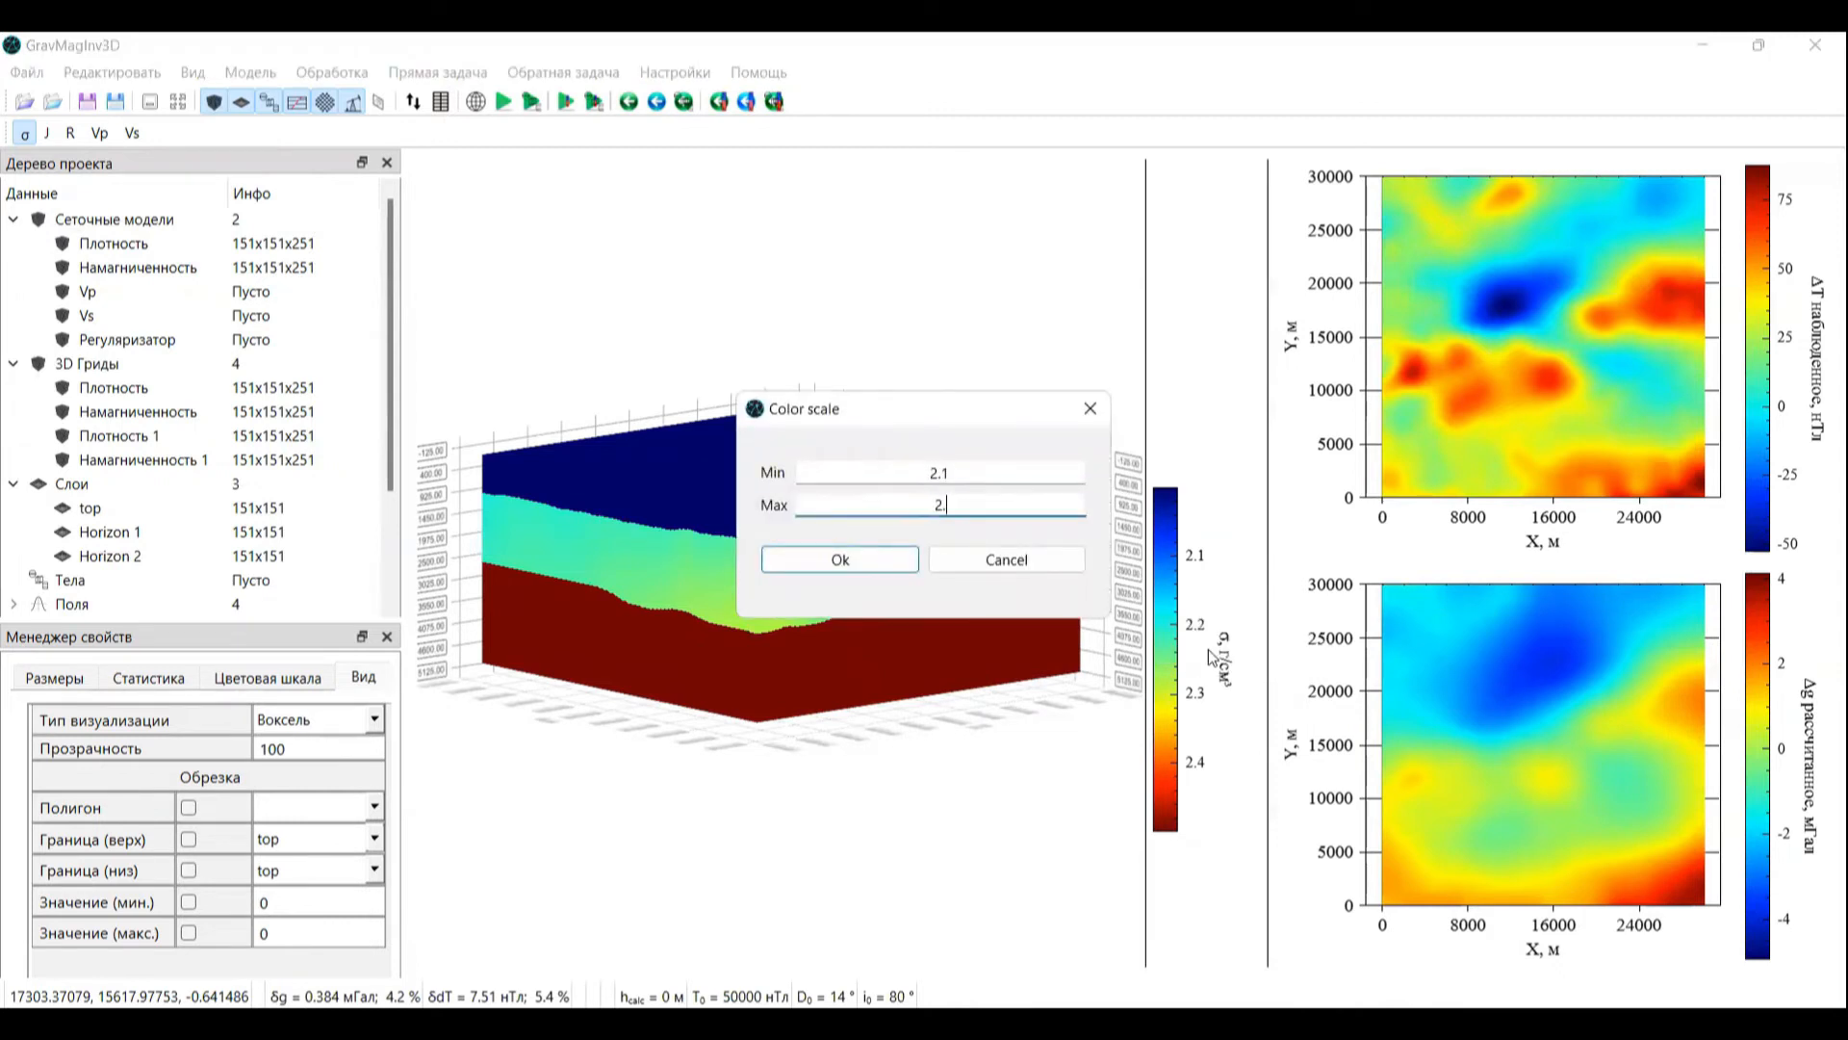
key(Return)
Step: Raise the minimum of the density model's colour scale to 2.2
right_click(1170, 717)
click(1249, 761)
text(.2)
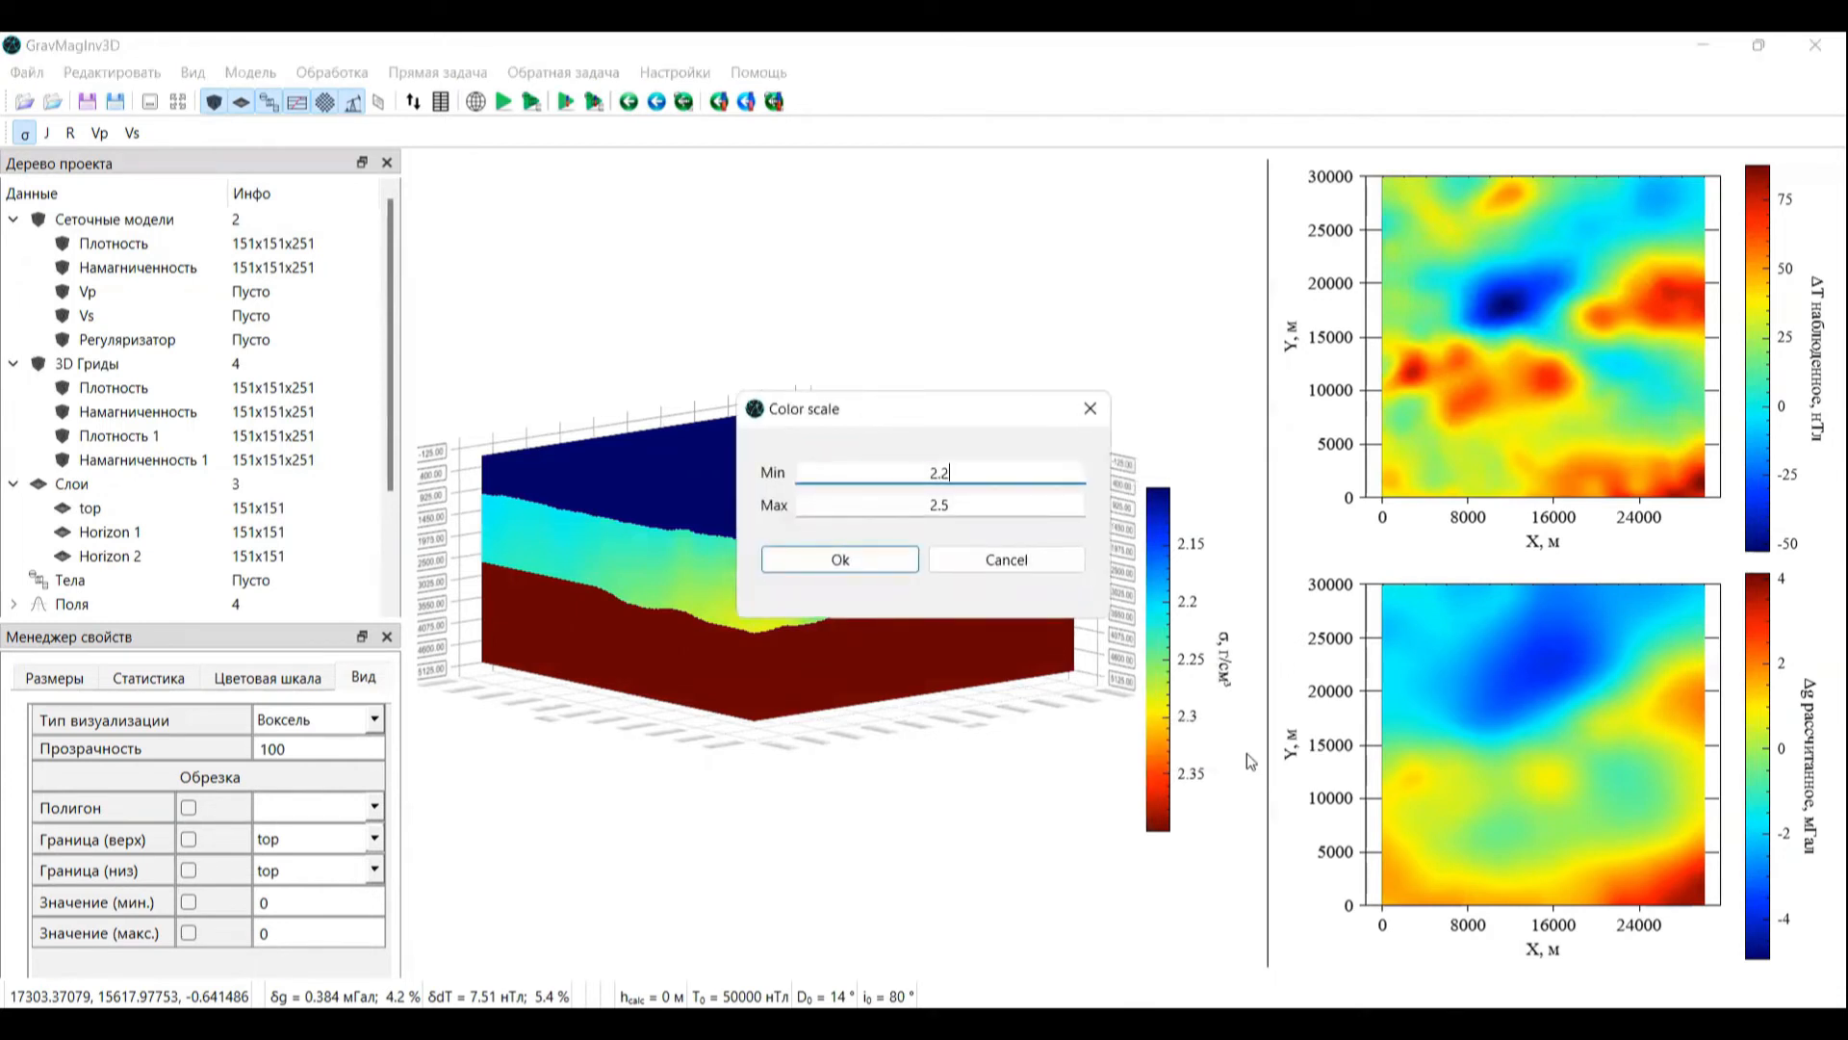
key(Return)
Step: Narrow the density model's colour scale to 2.2 to 2.3 to inspect the middle layer, and return the scale to automatic
right_click(1170, 691)
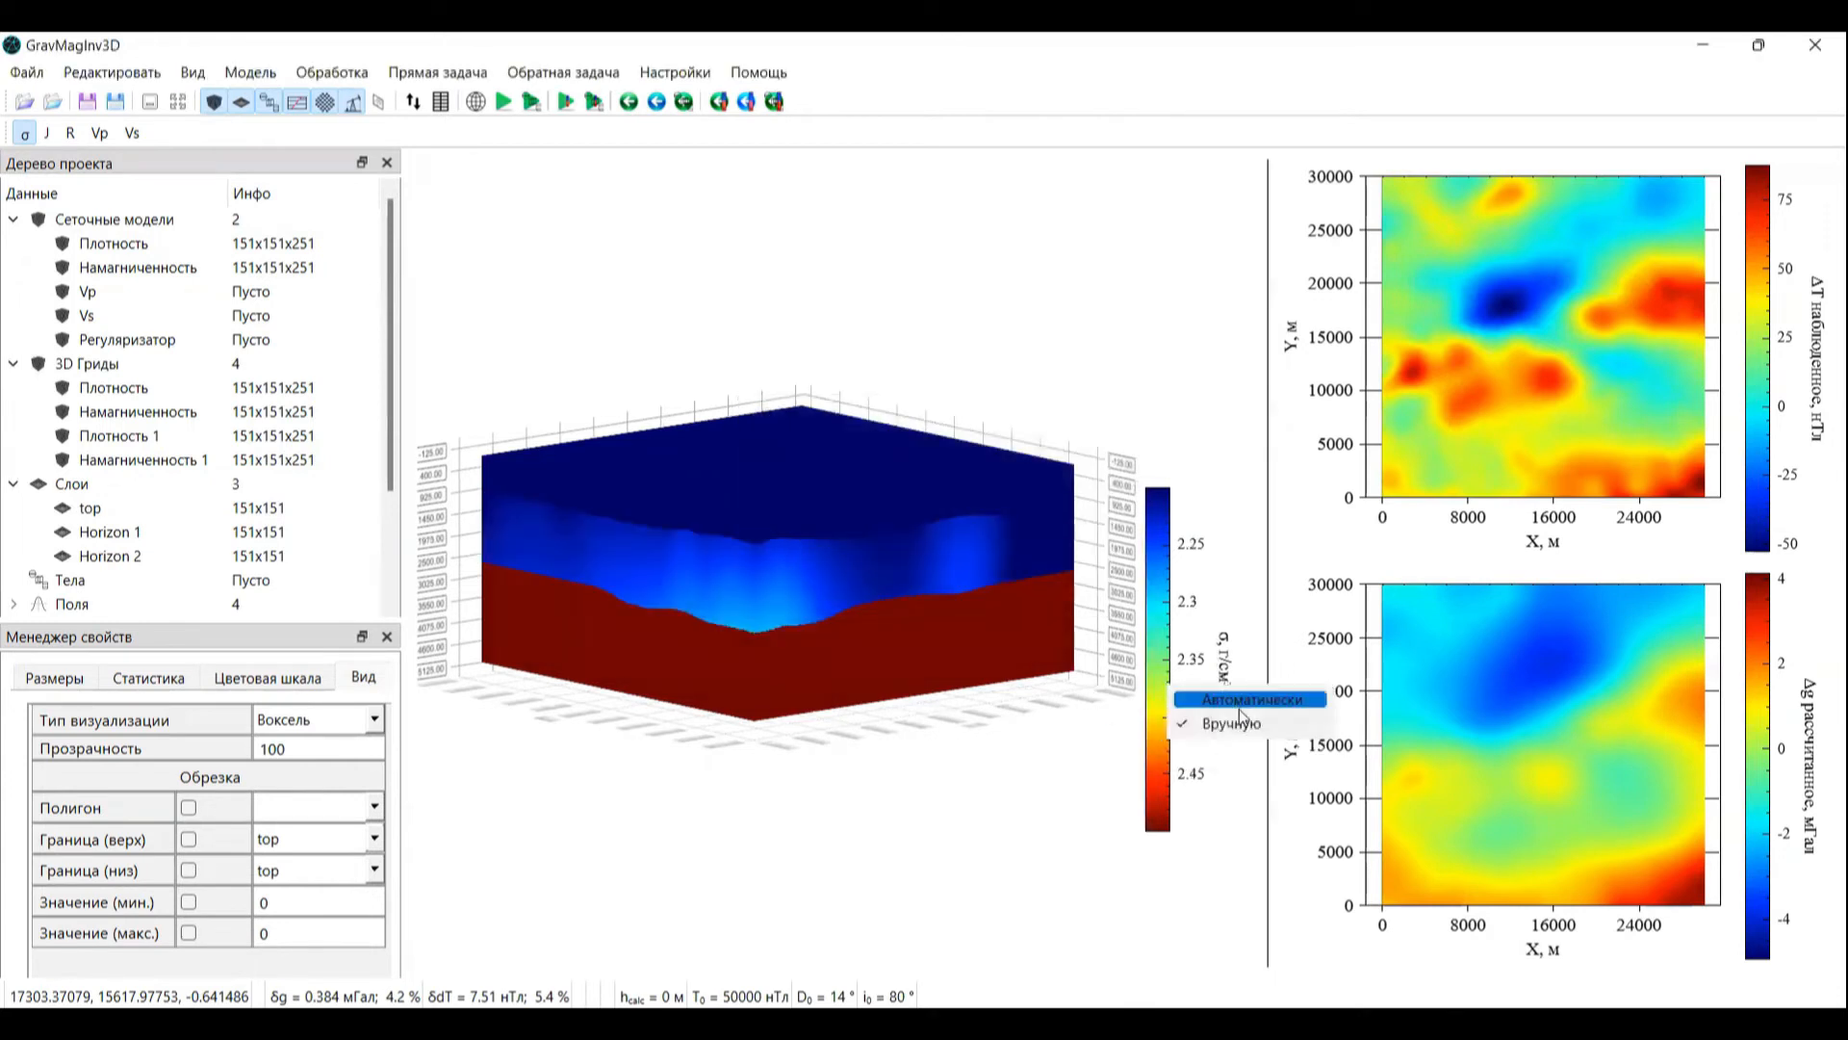
click(1249, 723)
text(22)
key(BackSpace)
text(.2)
key(Tab)
text(2.3)
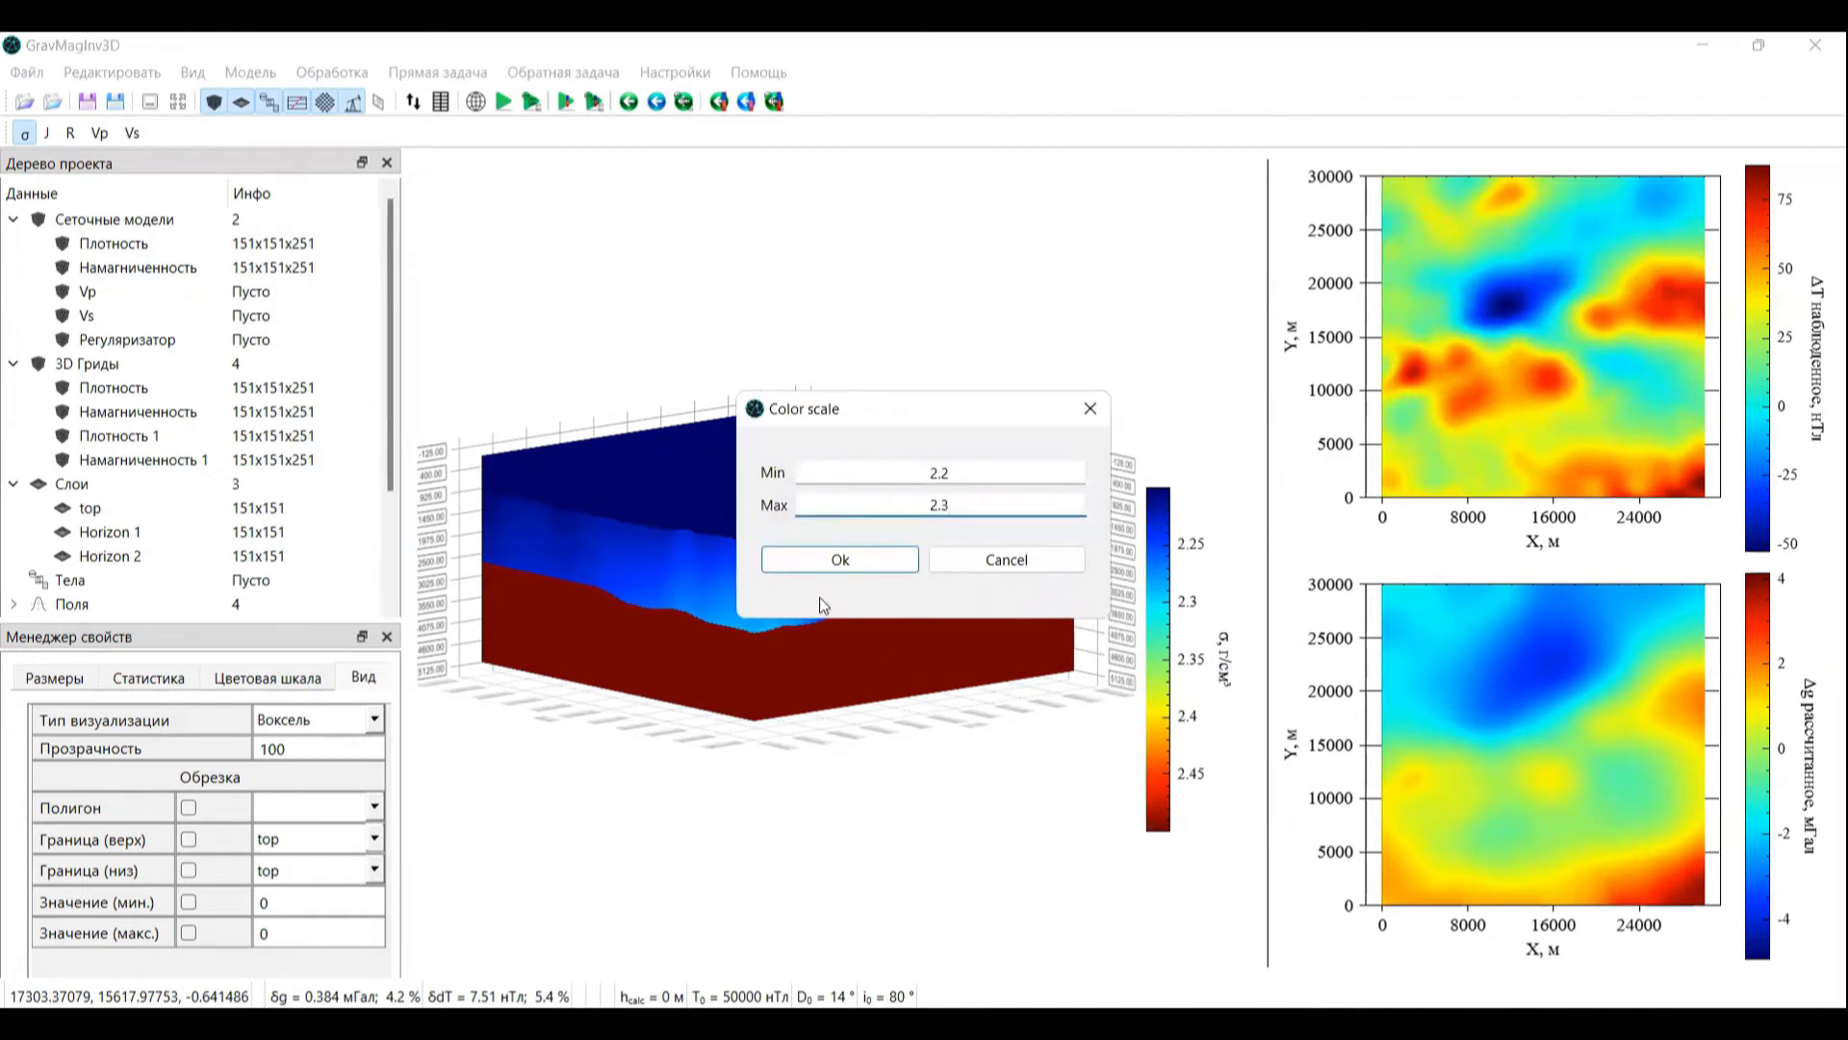
click(845, 559)
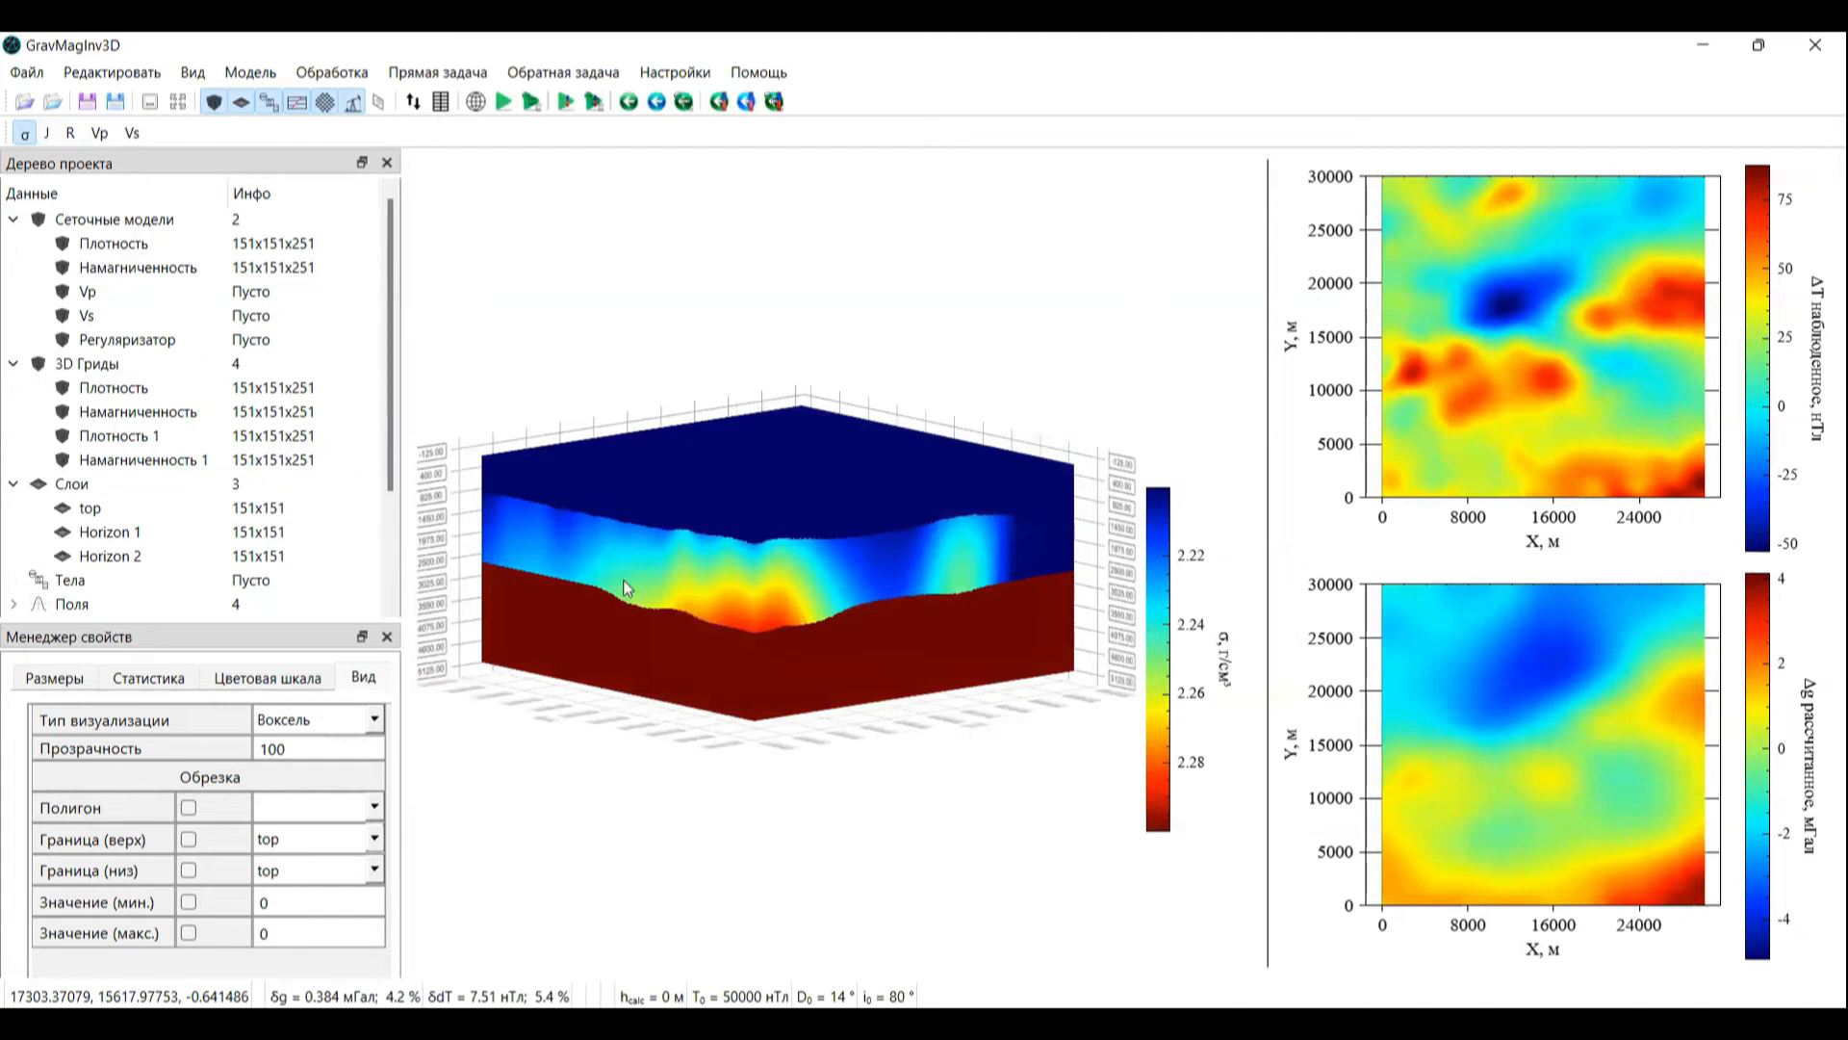
right_click(1153, 621)
click(1251, 633)
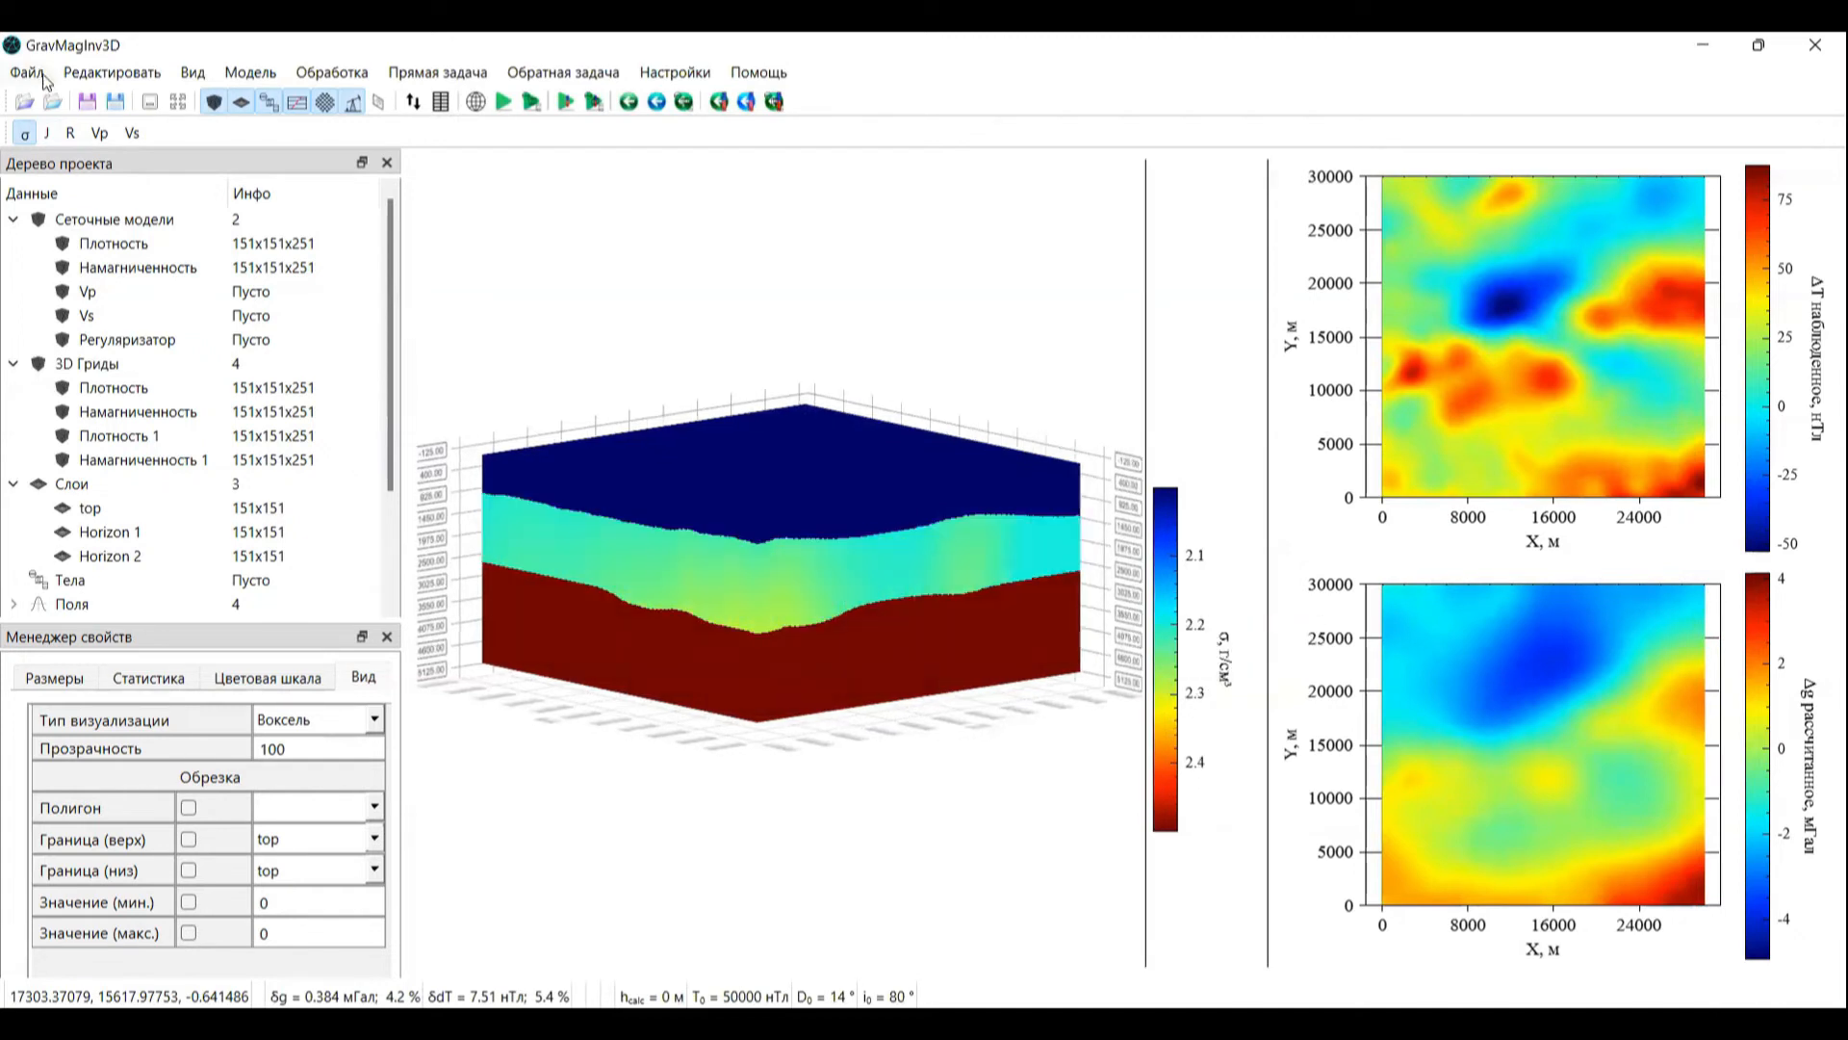
Step: Set up a Произвольное (грид) magnetization inversion for the magnetization model, with an initial depth index of 1
click(47, 133)
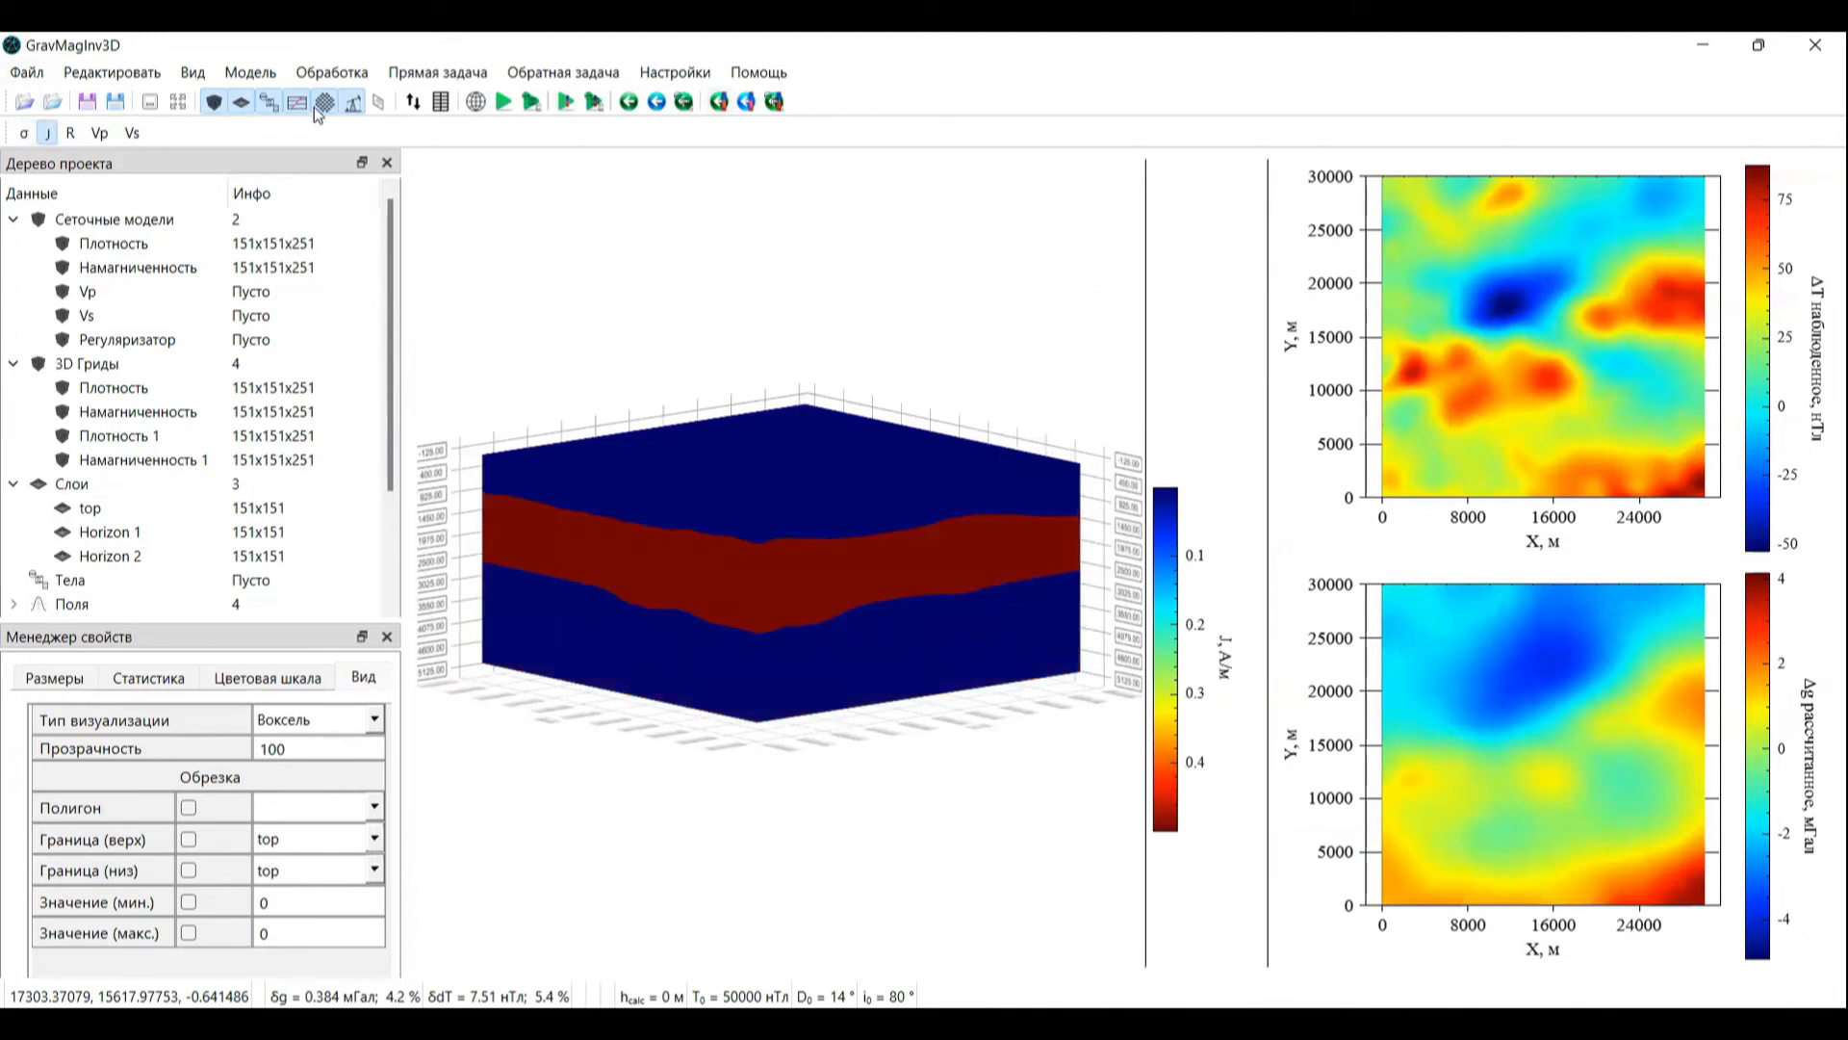
click(321, 106)
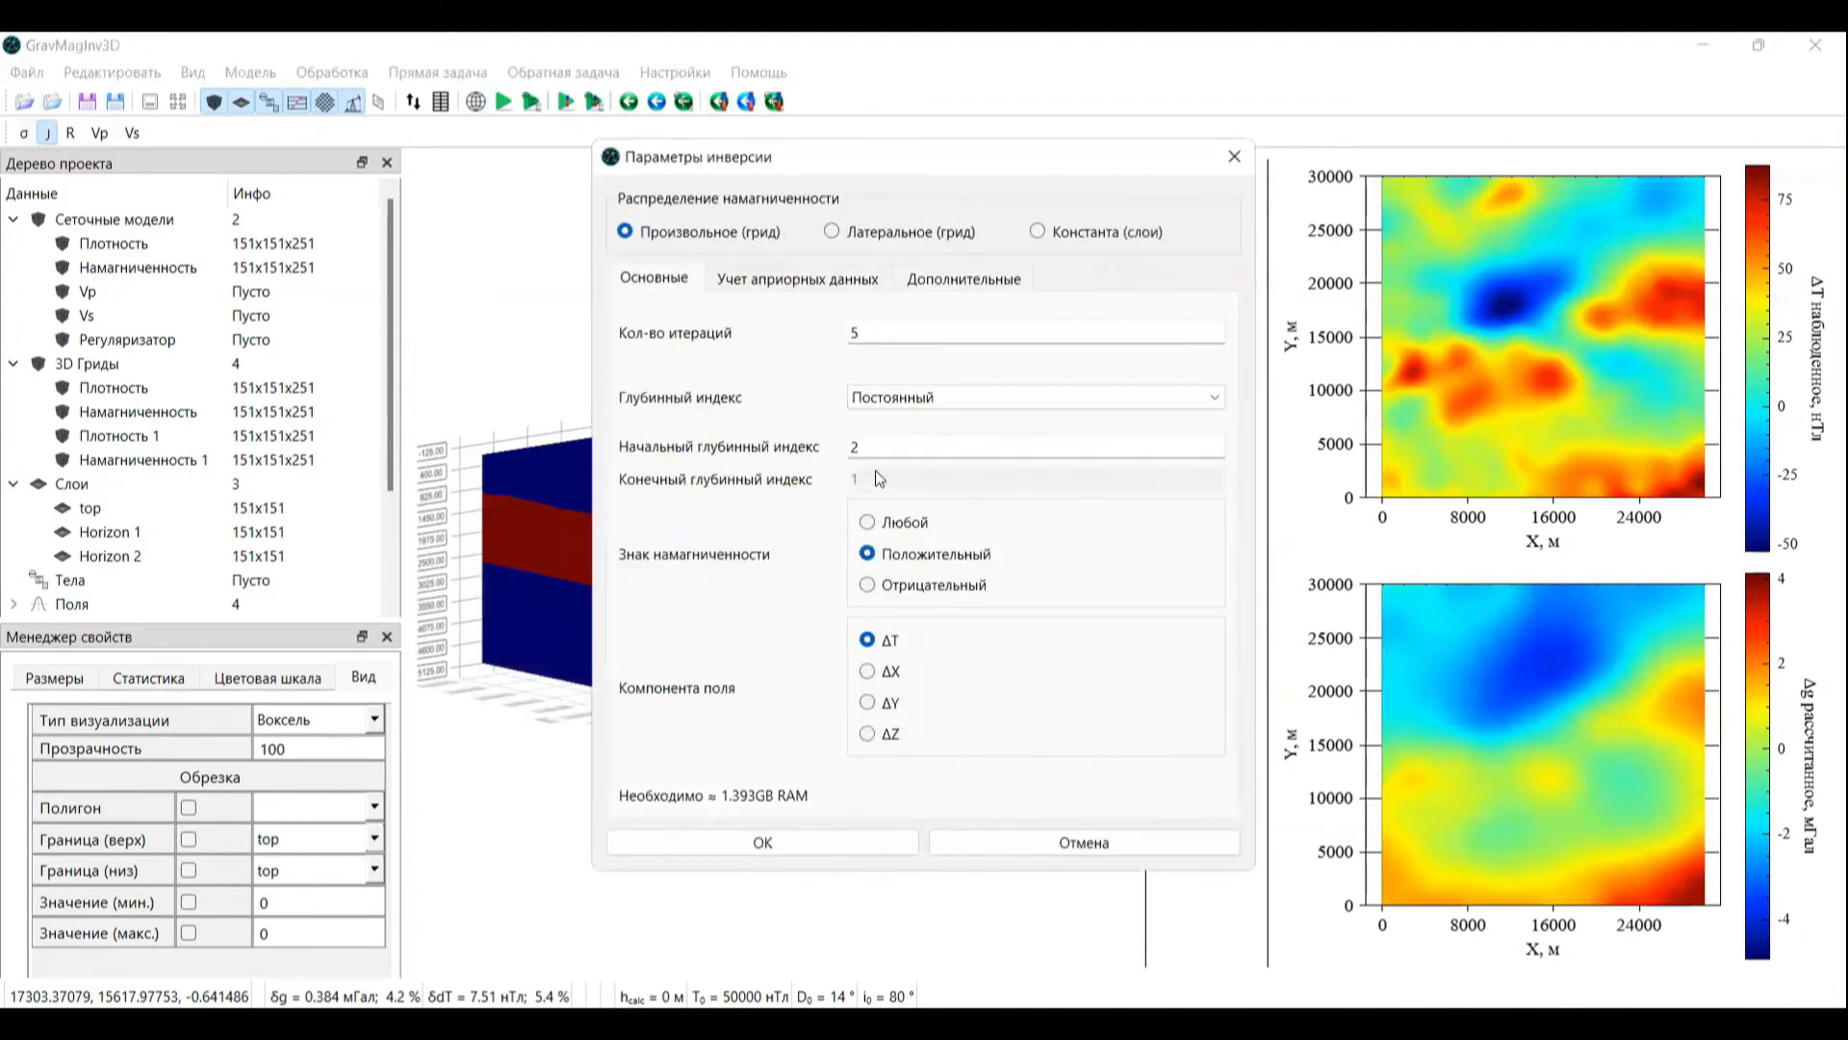
double_click(904, 447)
text(1)
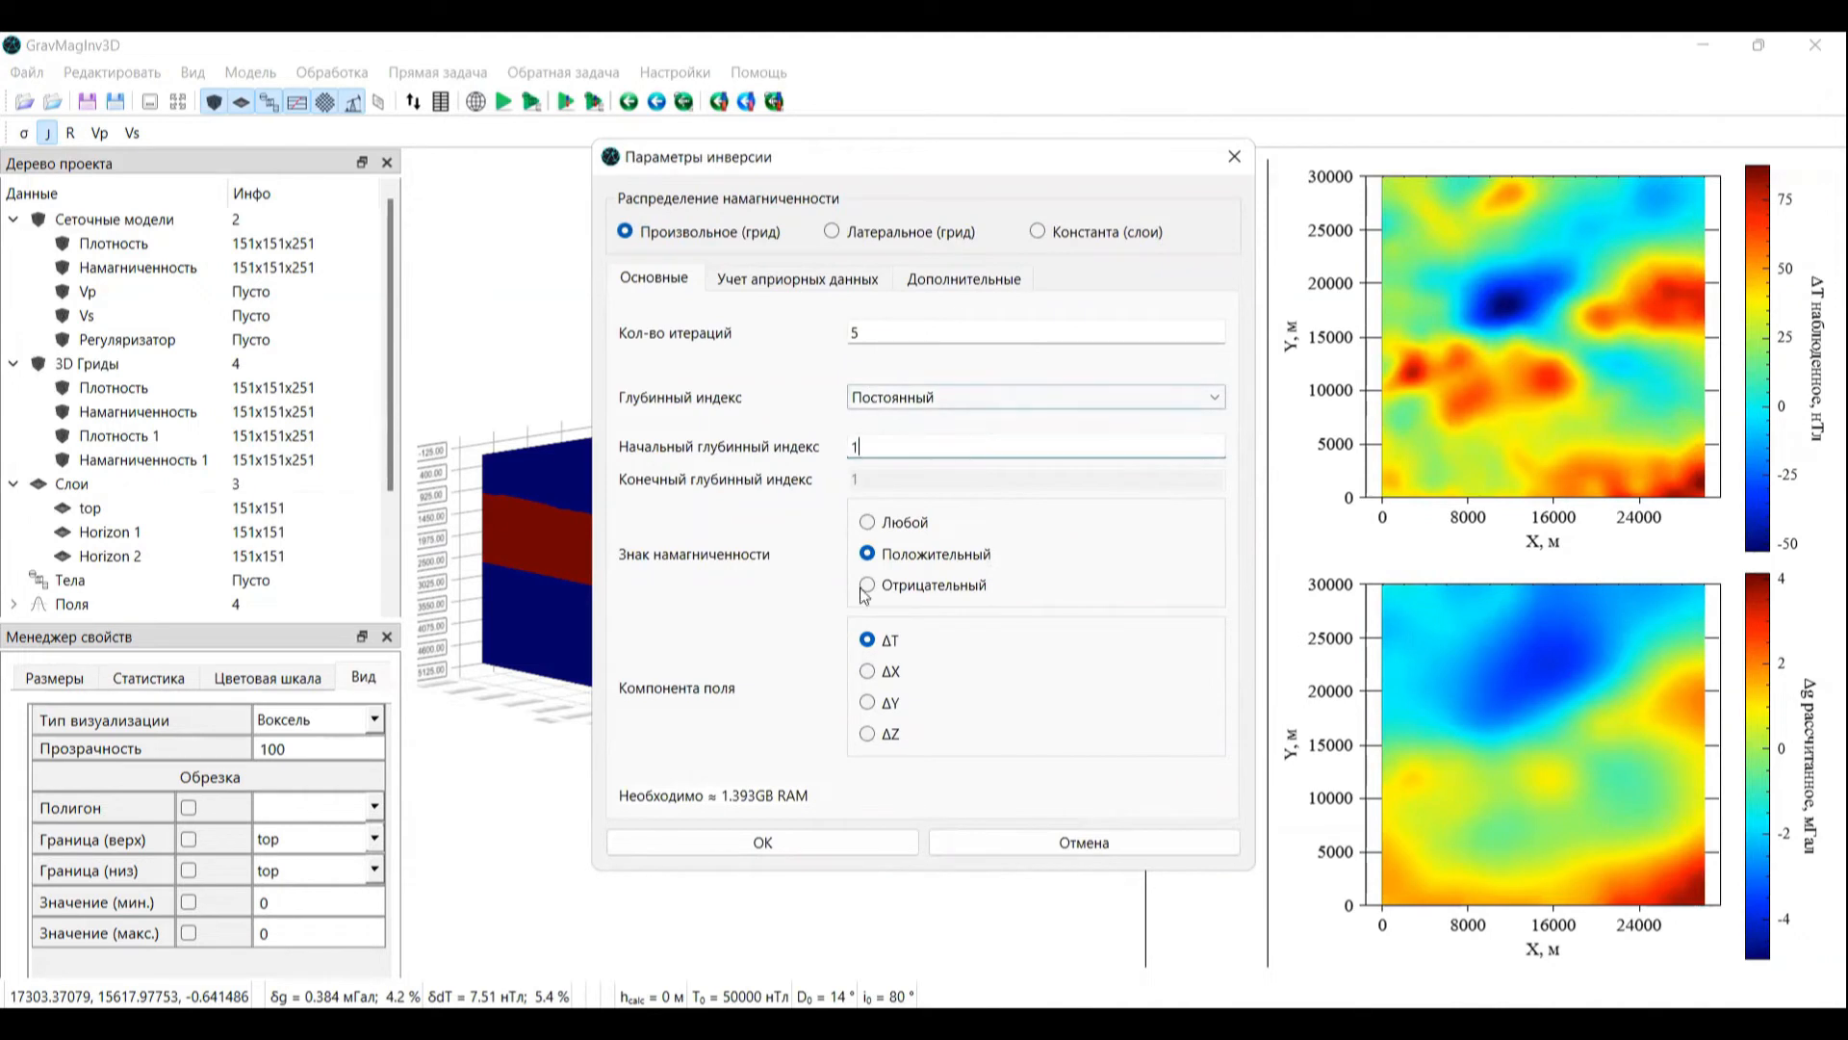
Step: Enable the magnetization limits with a lower limit of 0.5 and run the magnetization inversion
click(967, 278)
click(895, 351)
double_click(981, 352)
text(0.5)
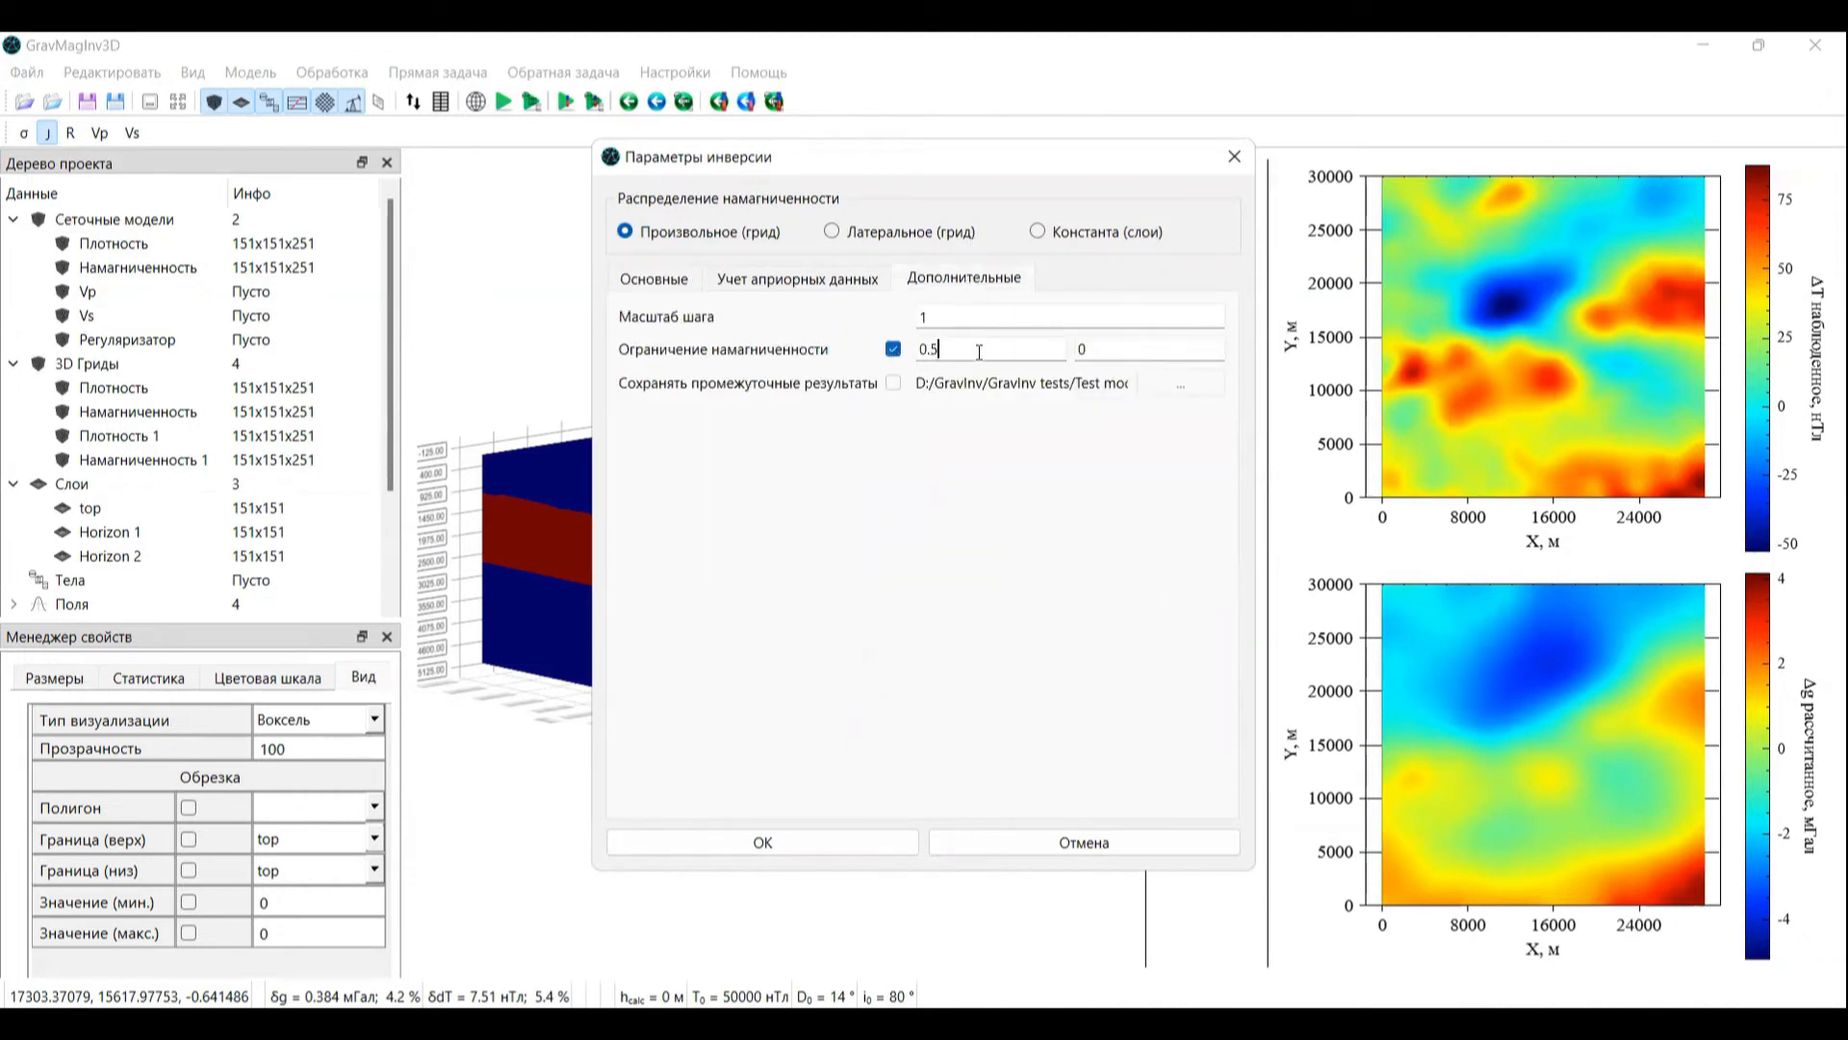
key(Tab)
text(*)
click(681, 276)
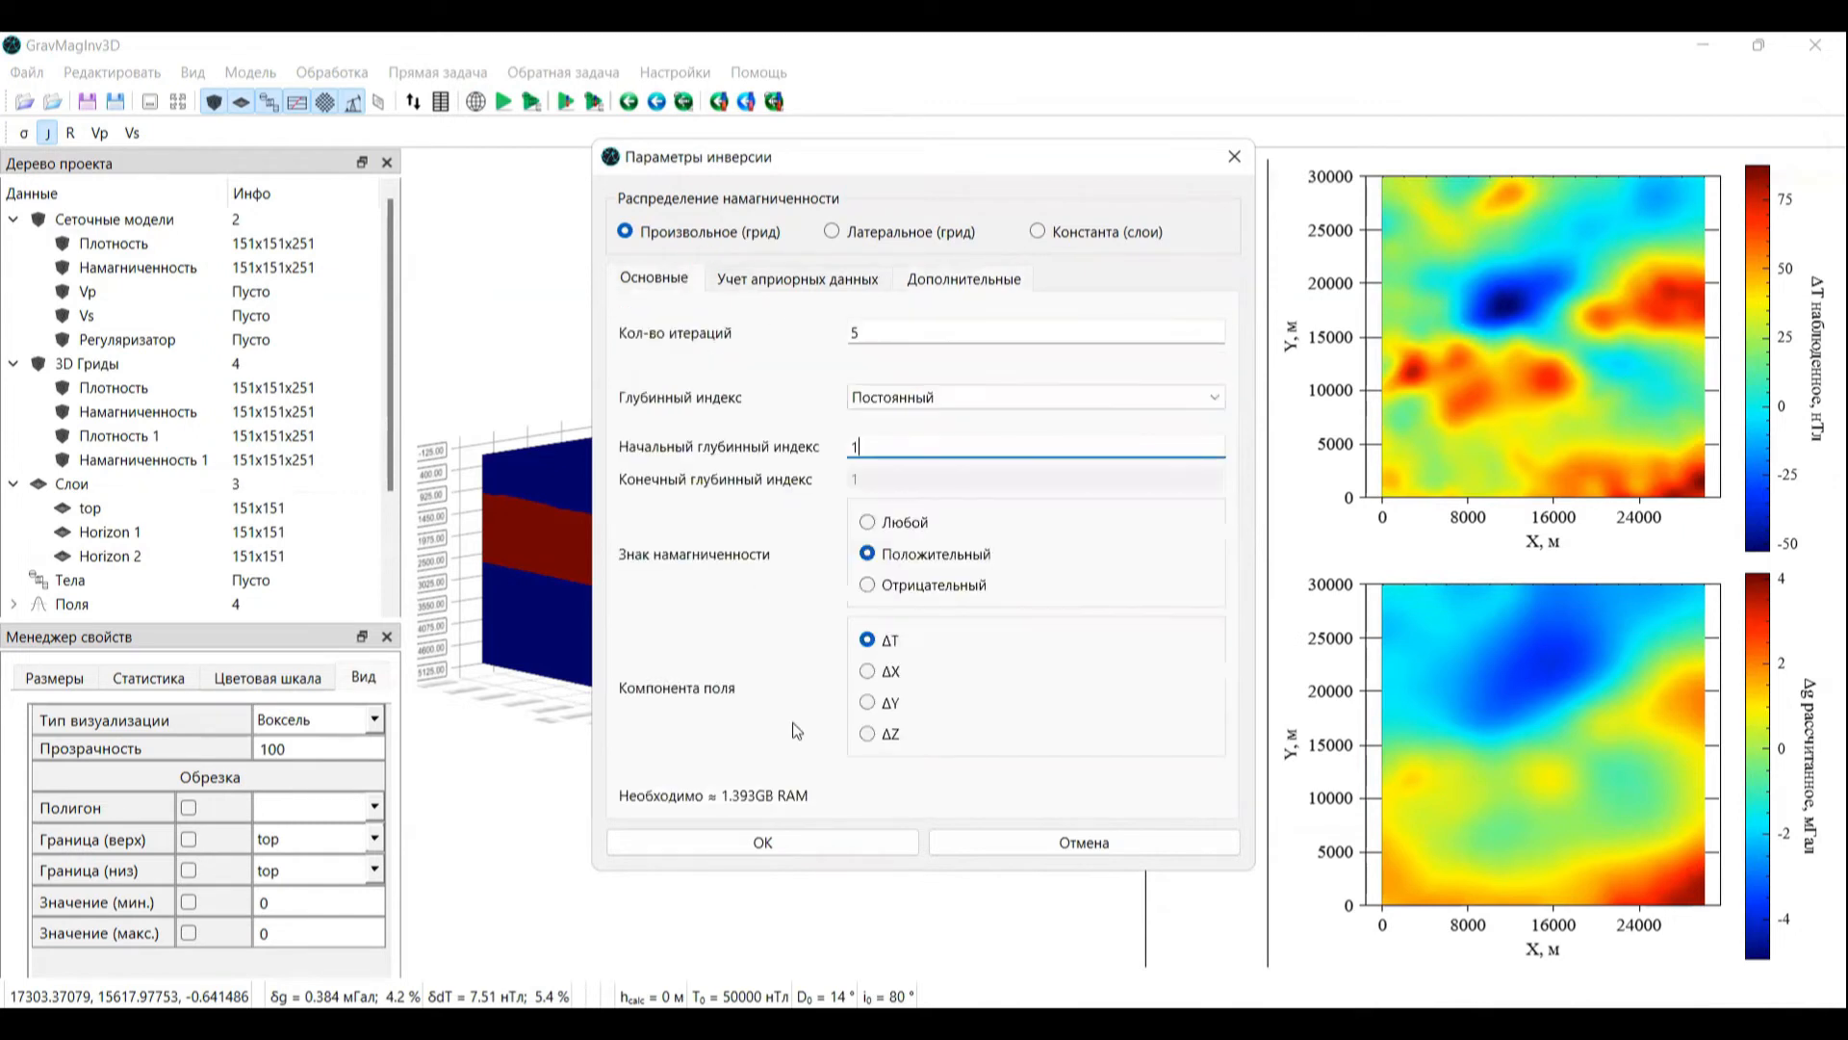
click(798, 855)
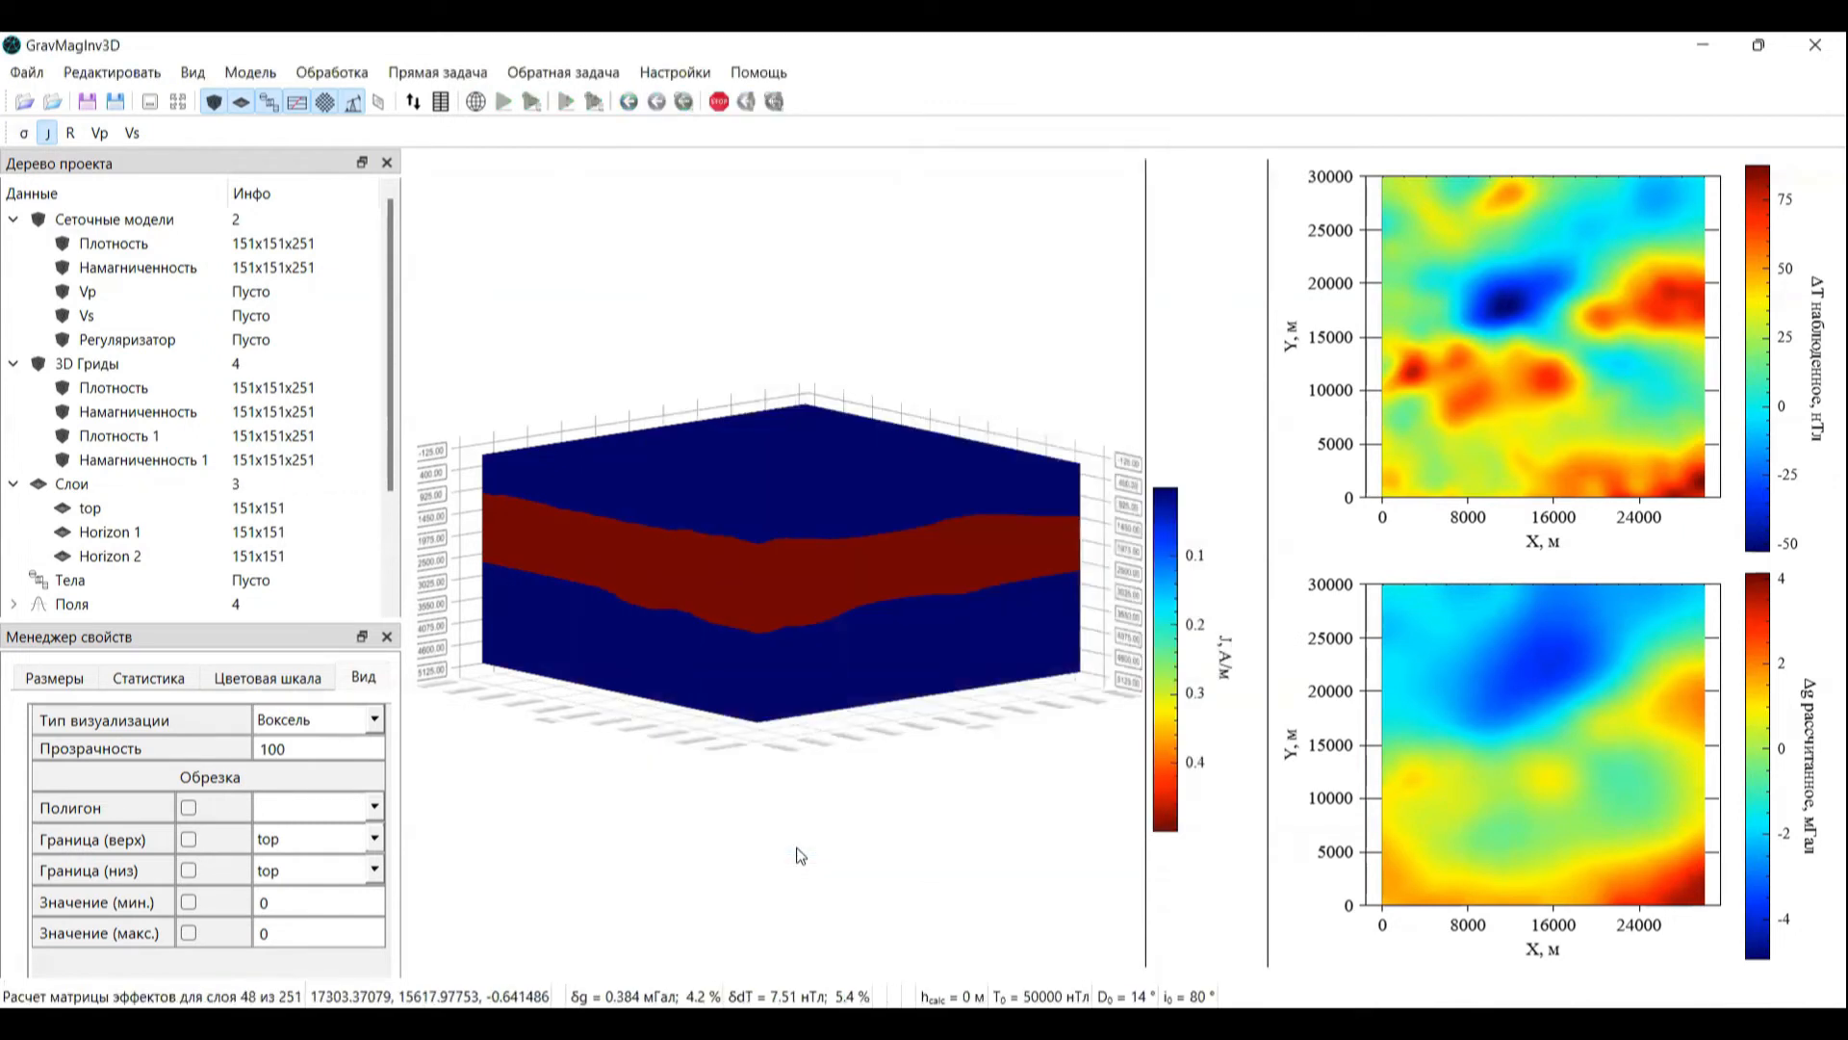
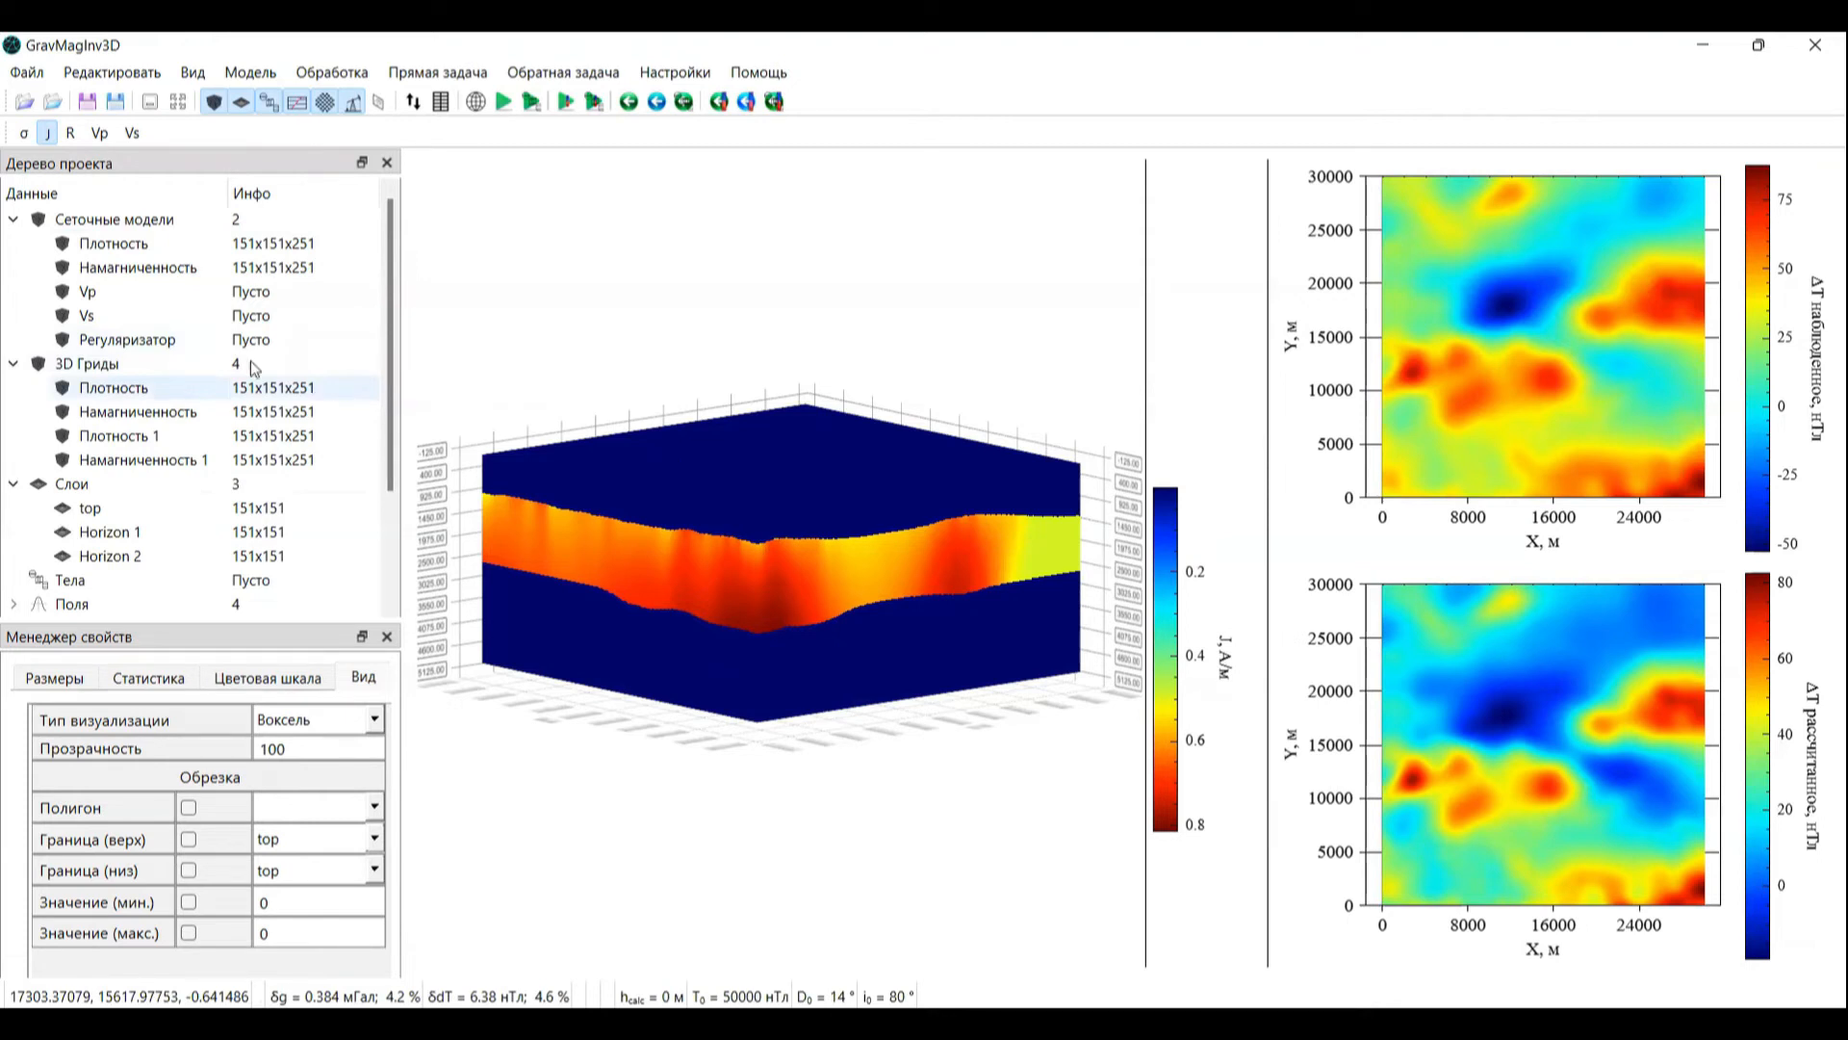
Step: Assign the 3D grid Плотность as the density grid model
click(194, 339)
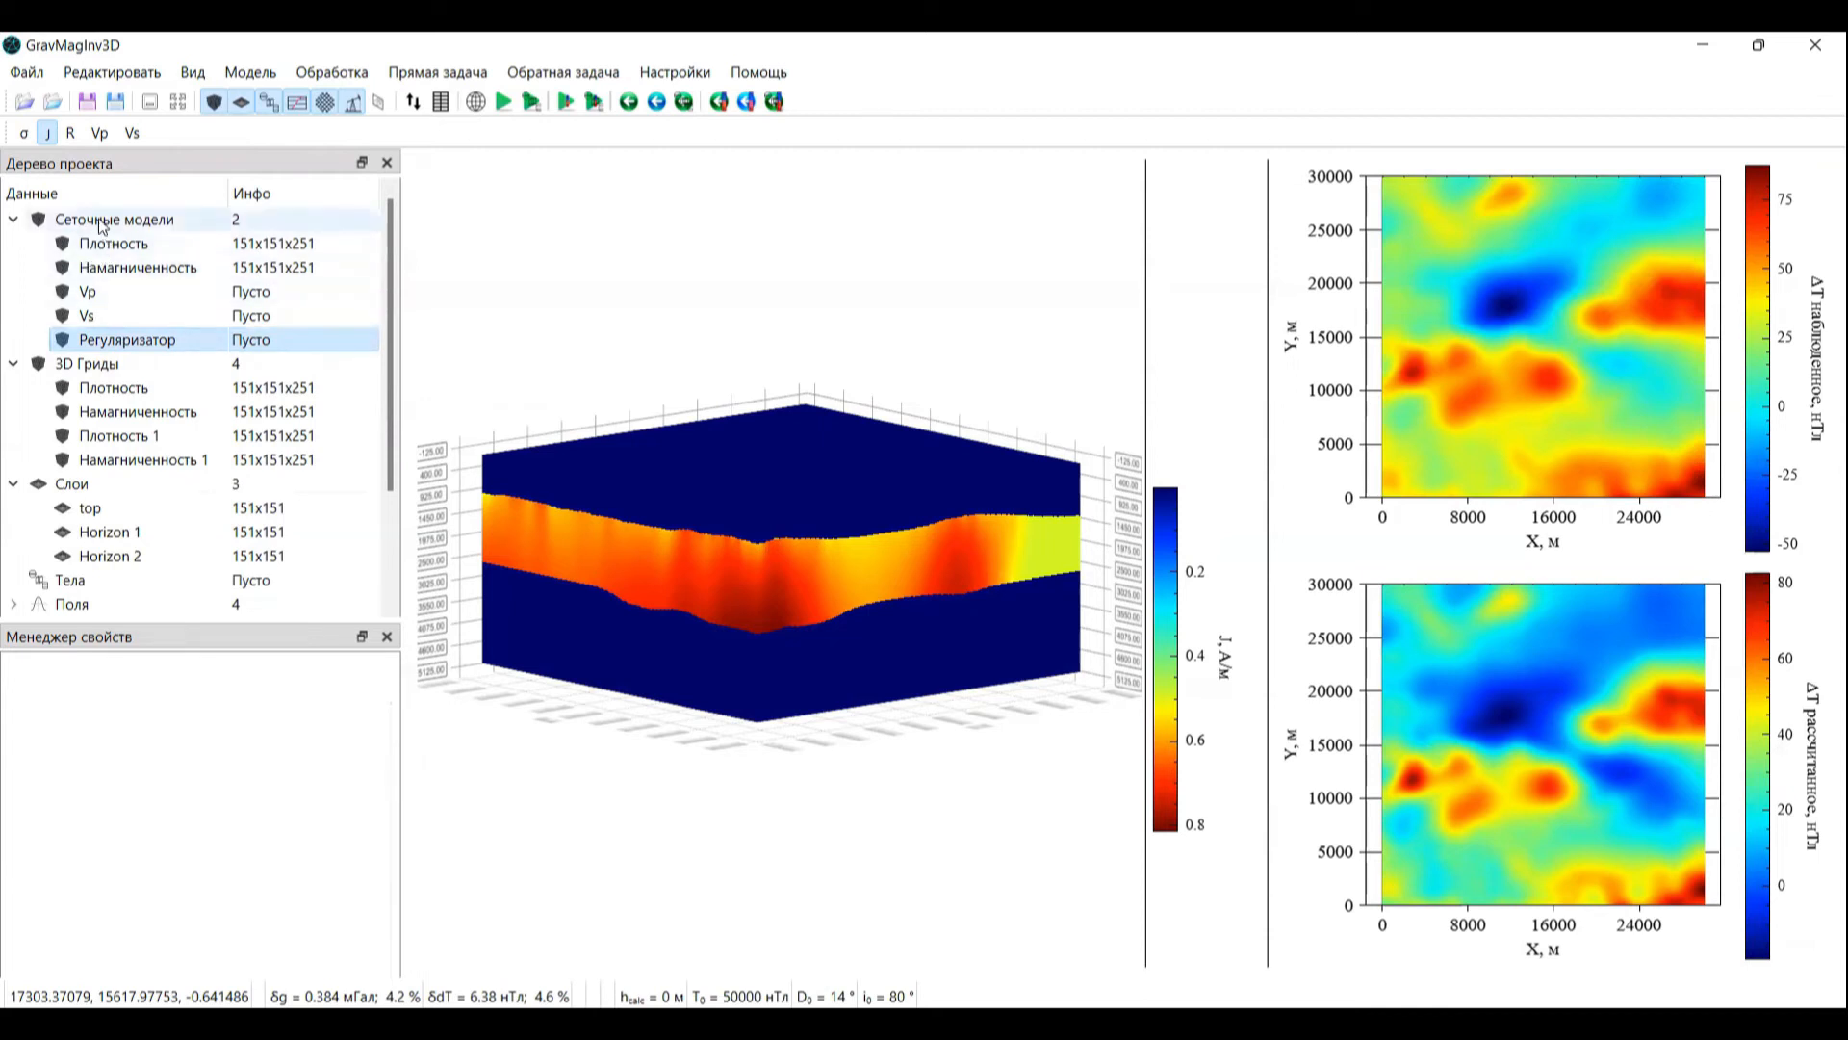
right_click(174, 387)
mouse_move(261, 378)
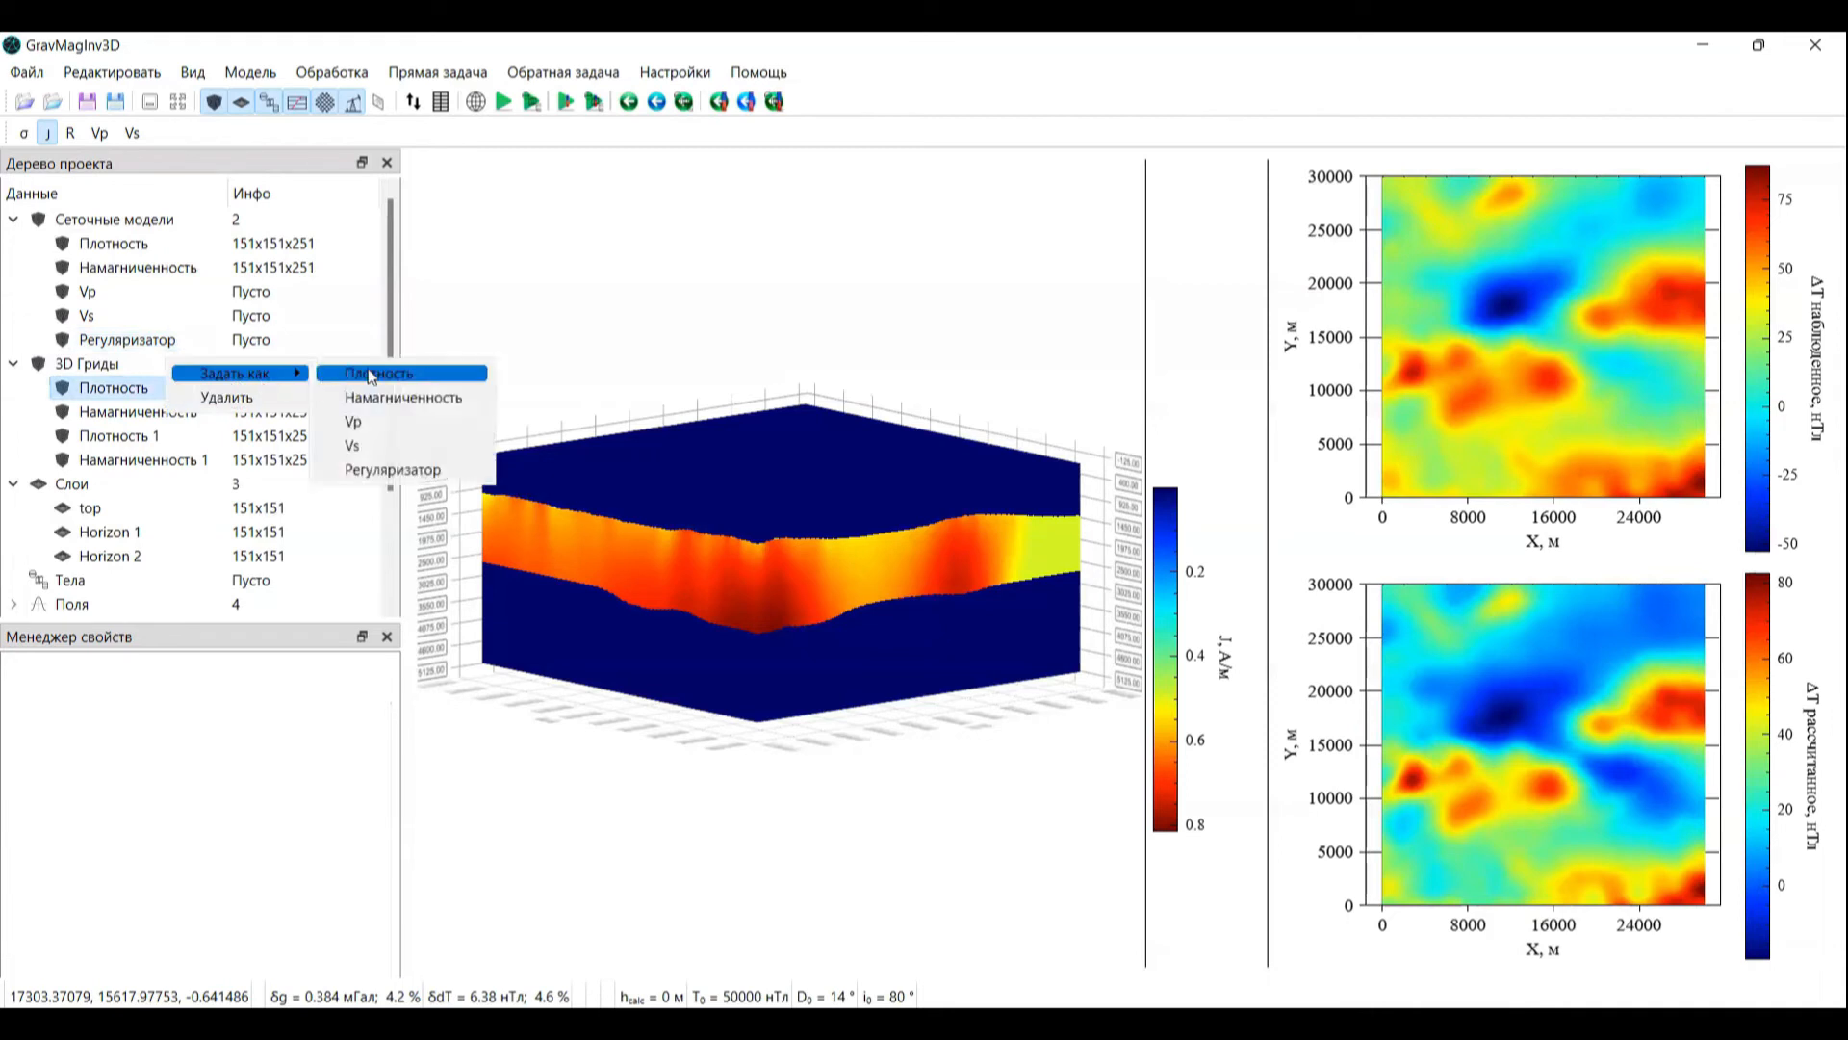
click(370, 374)
Step: Assign the 3D grid Намагниченность as the Vp model, and delete that Vp model
right_click(219, 406)
mouse_move(284, 388)
click(412, 438)
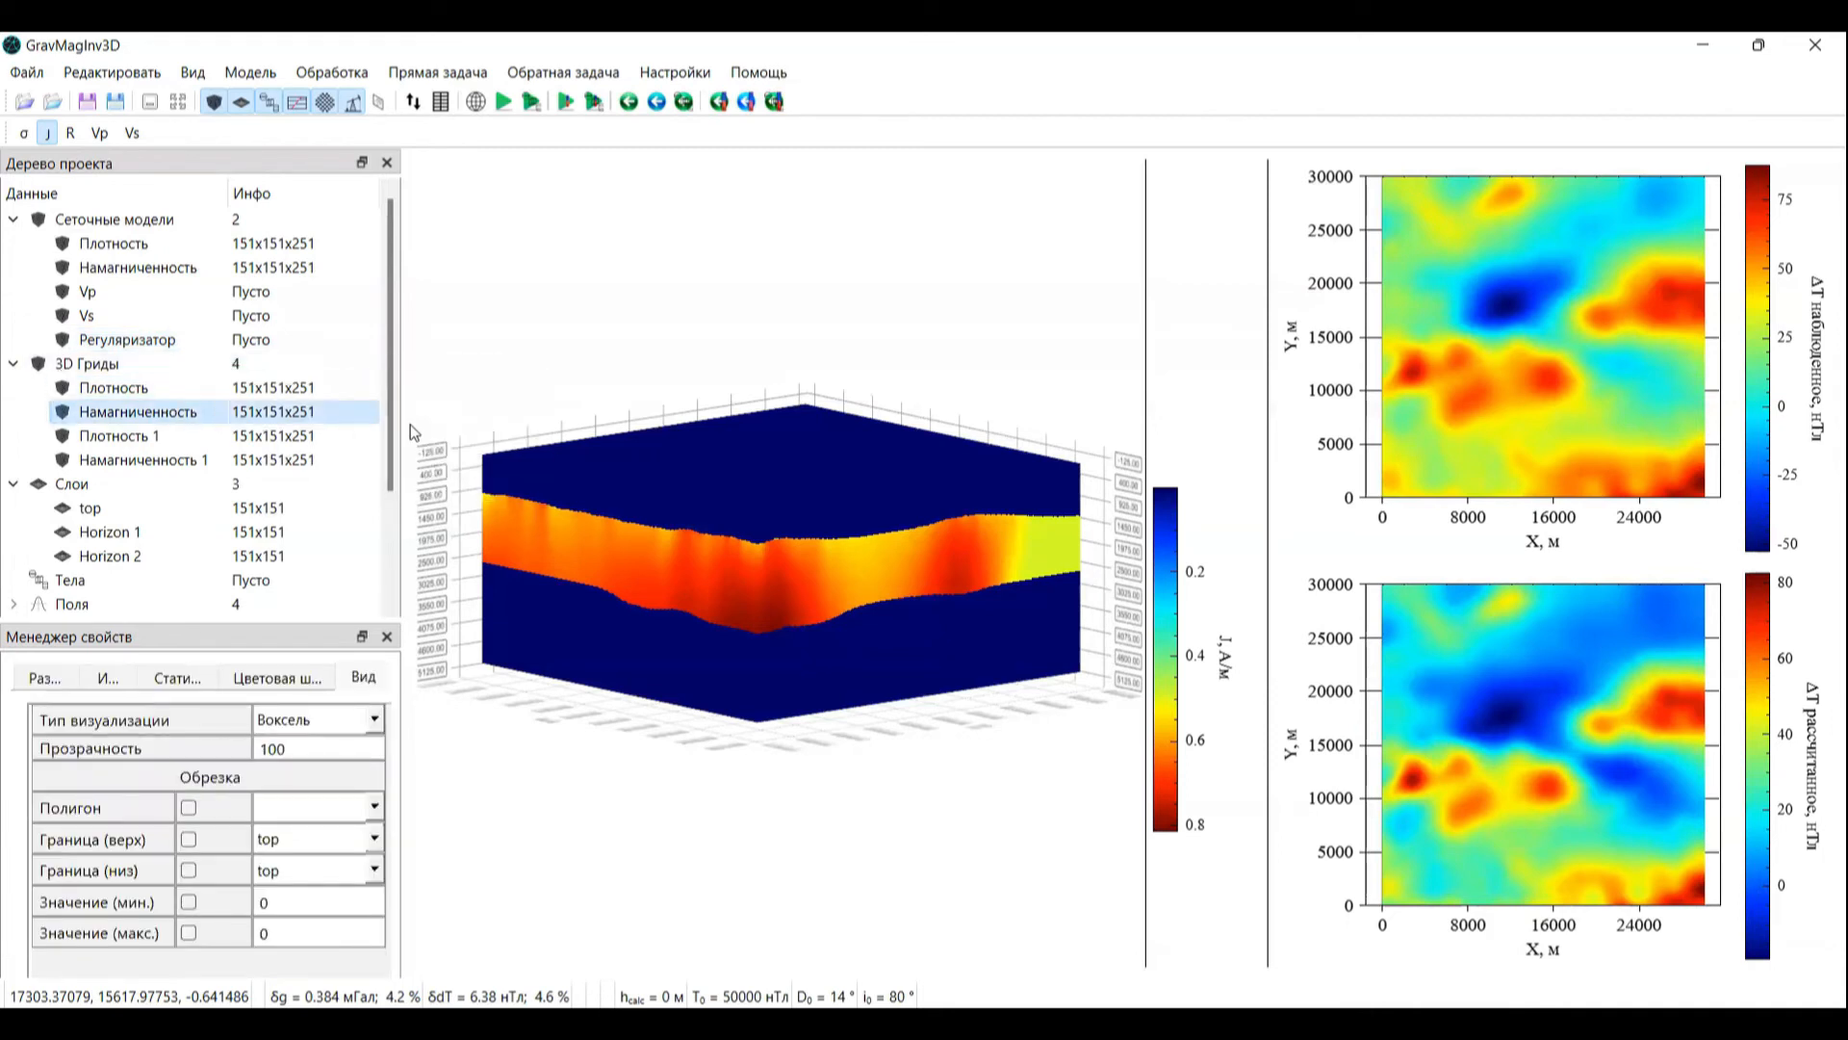
right_click(311, 411)
mouse_move(391, 400)
click(495, 417)
right_click(181, 281)
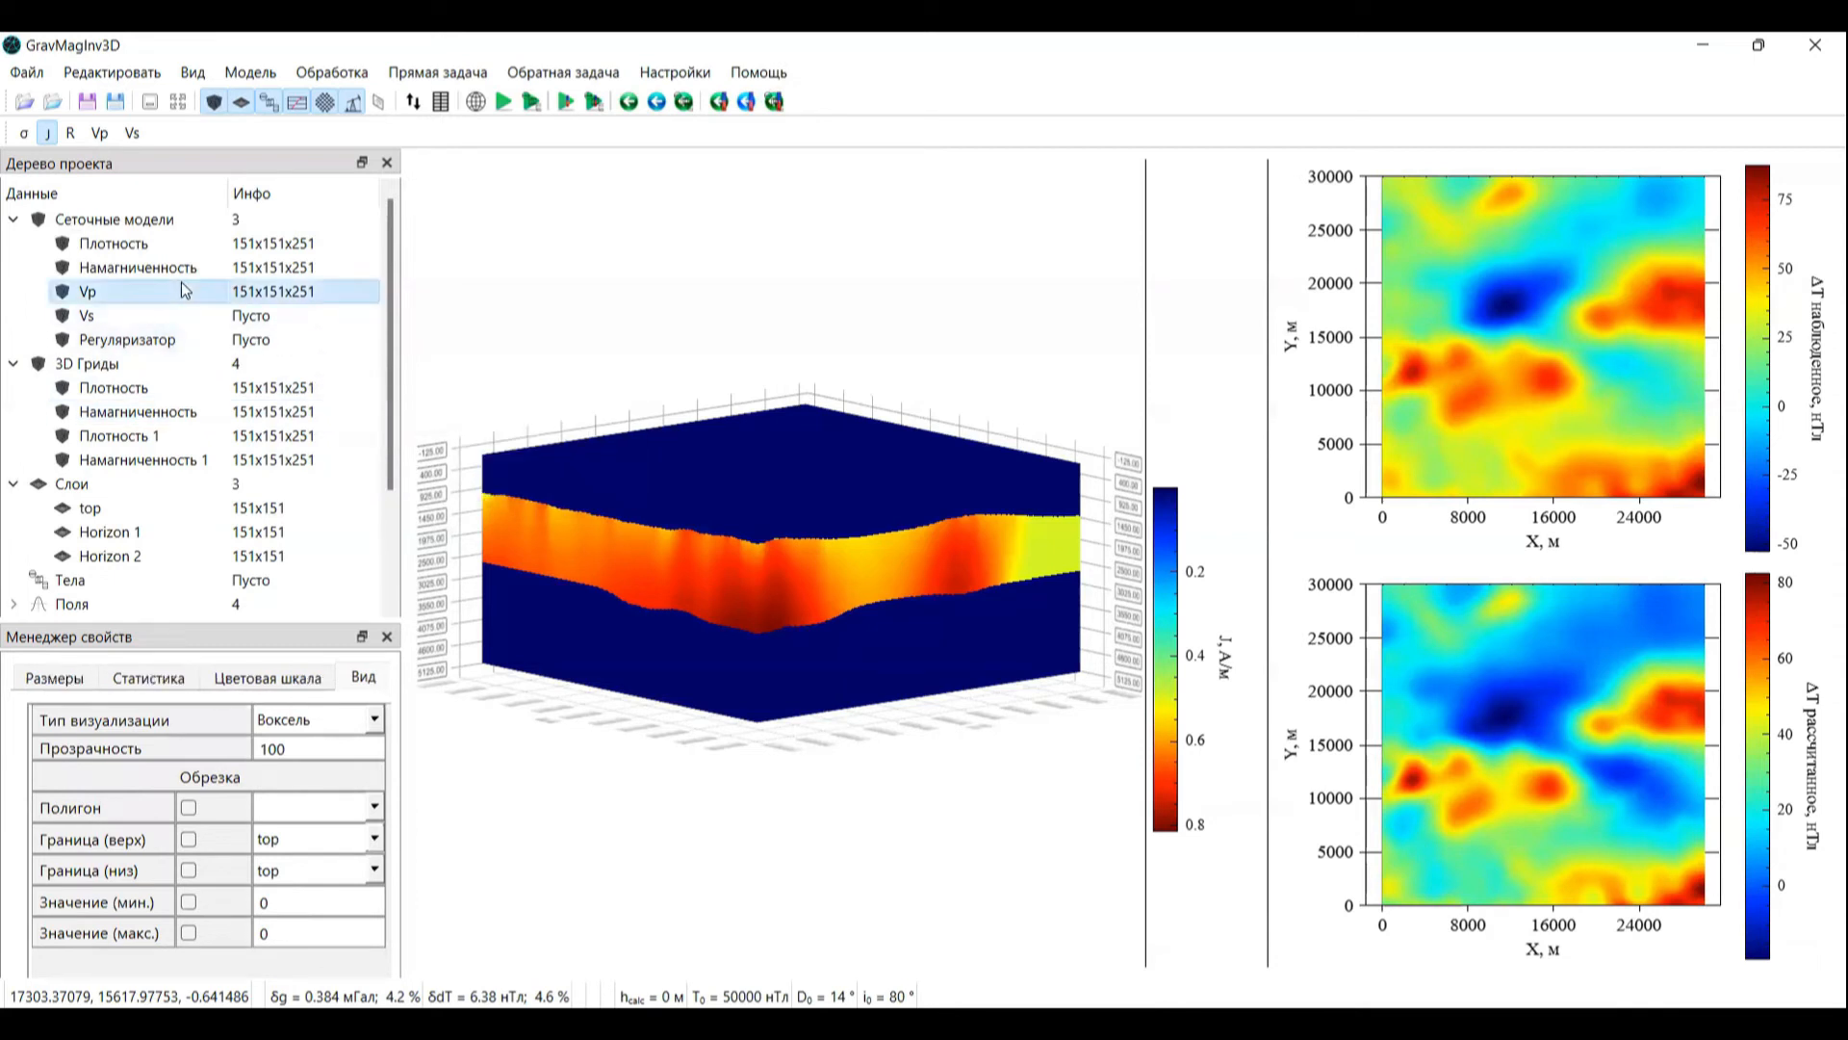
click(326, 356)
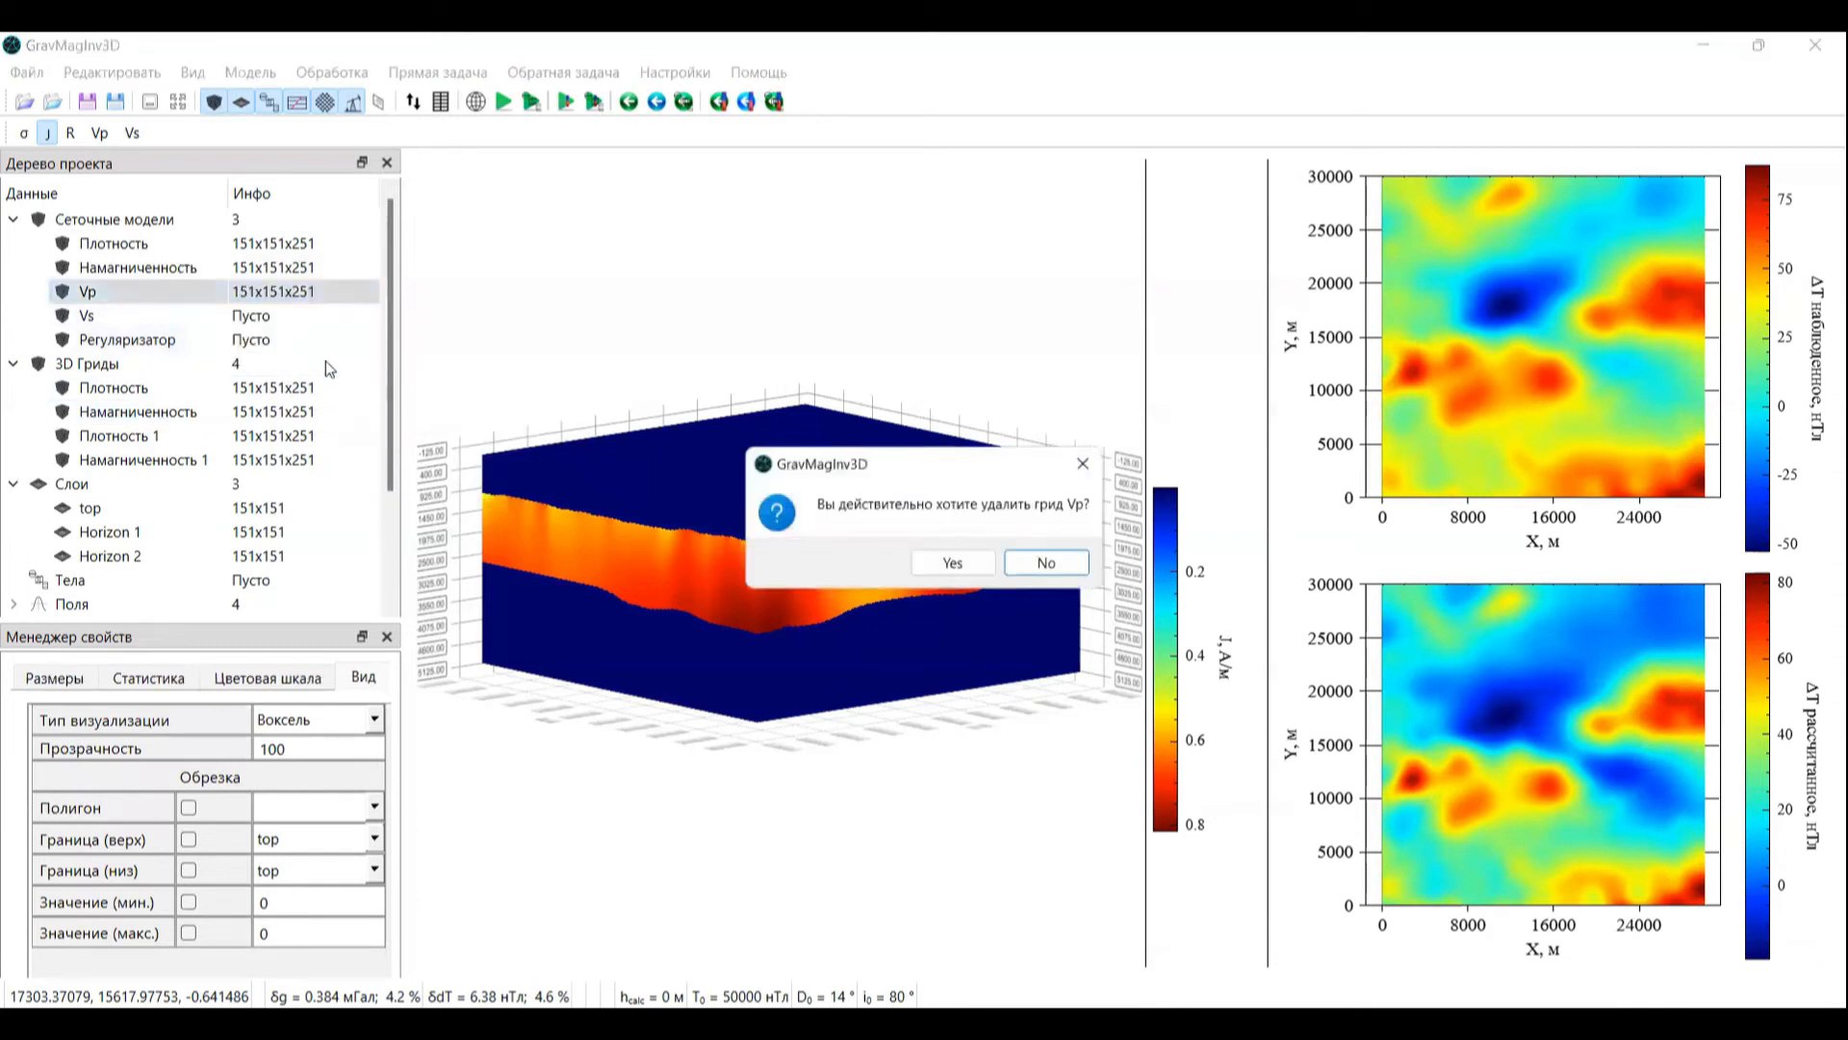
click(953, 562)
Step: Assign the 3D grid Намагниченность as the magnetization grid model and display it
click(187, 244)
click(160, 274)
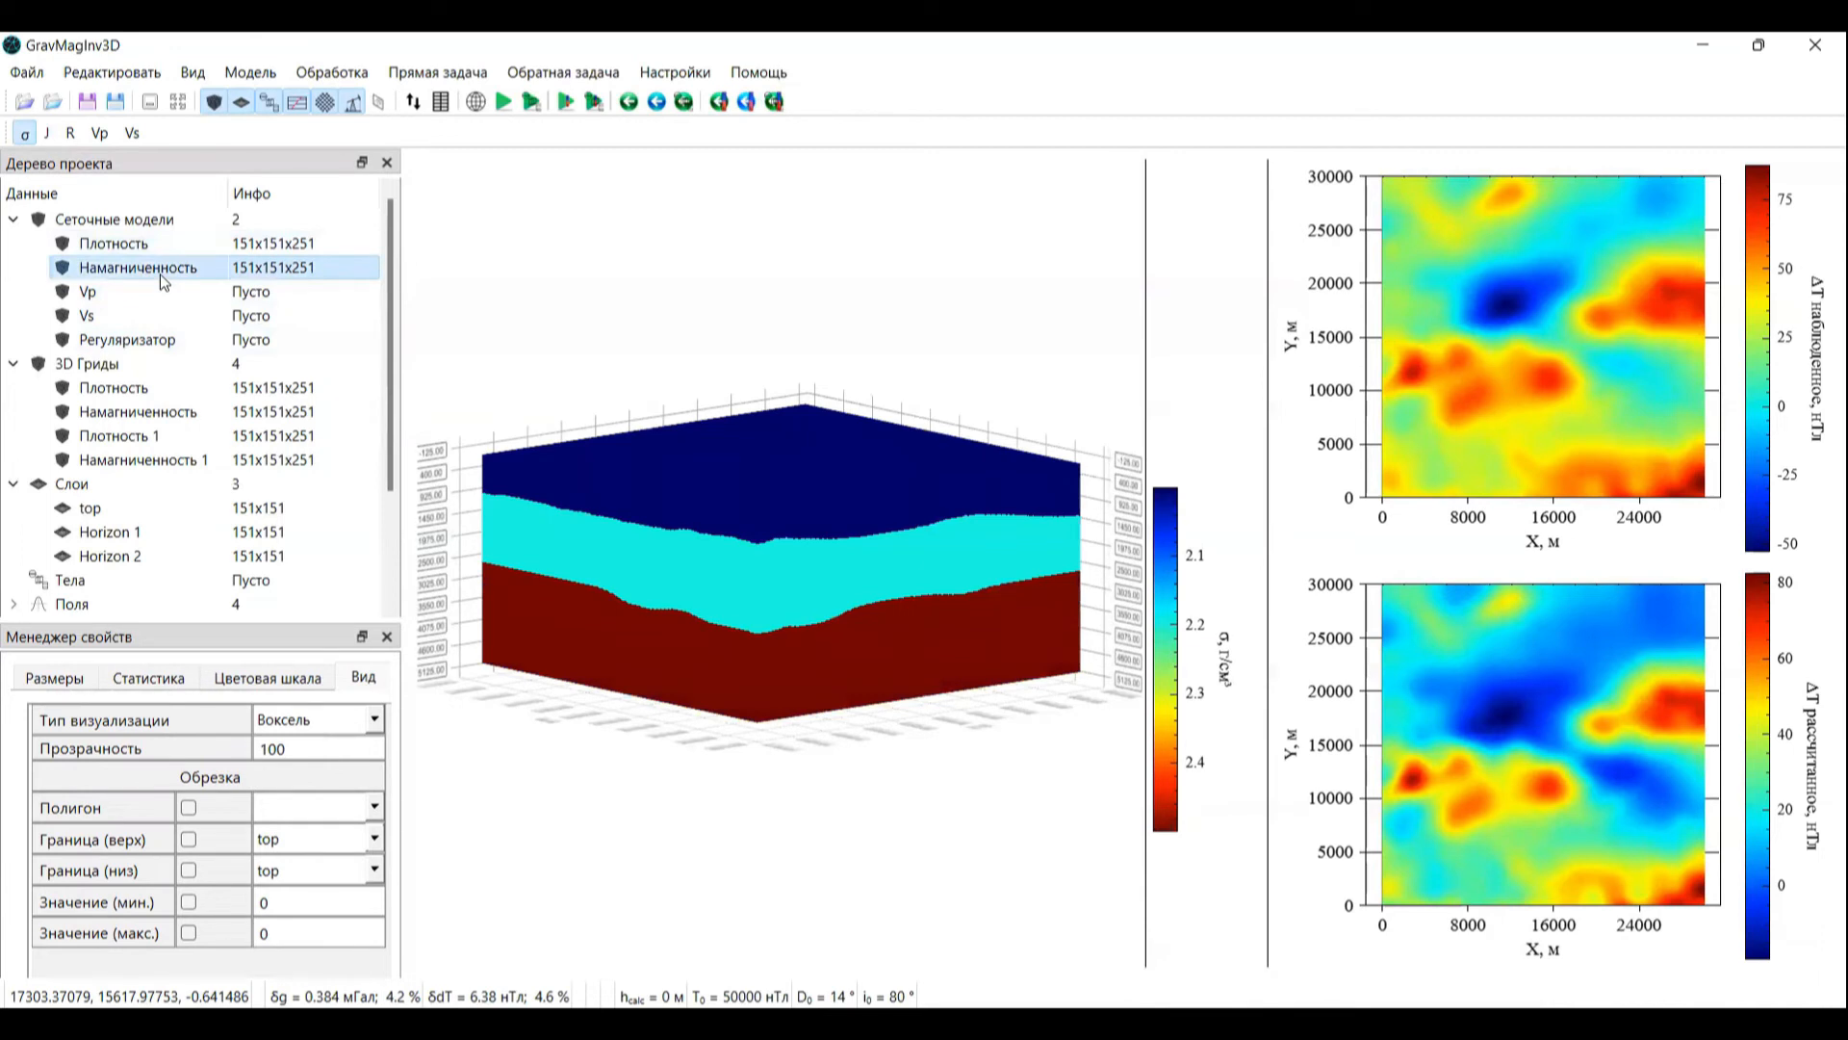
click(212, 246)
click(160, 274)
click(158, 436)
right_click(156, 421)
mouse_move(225, 408)
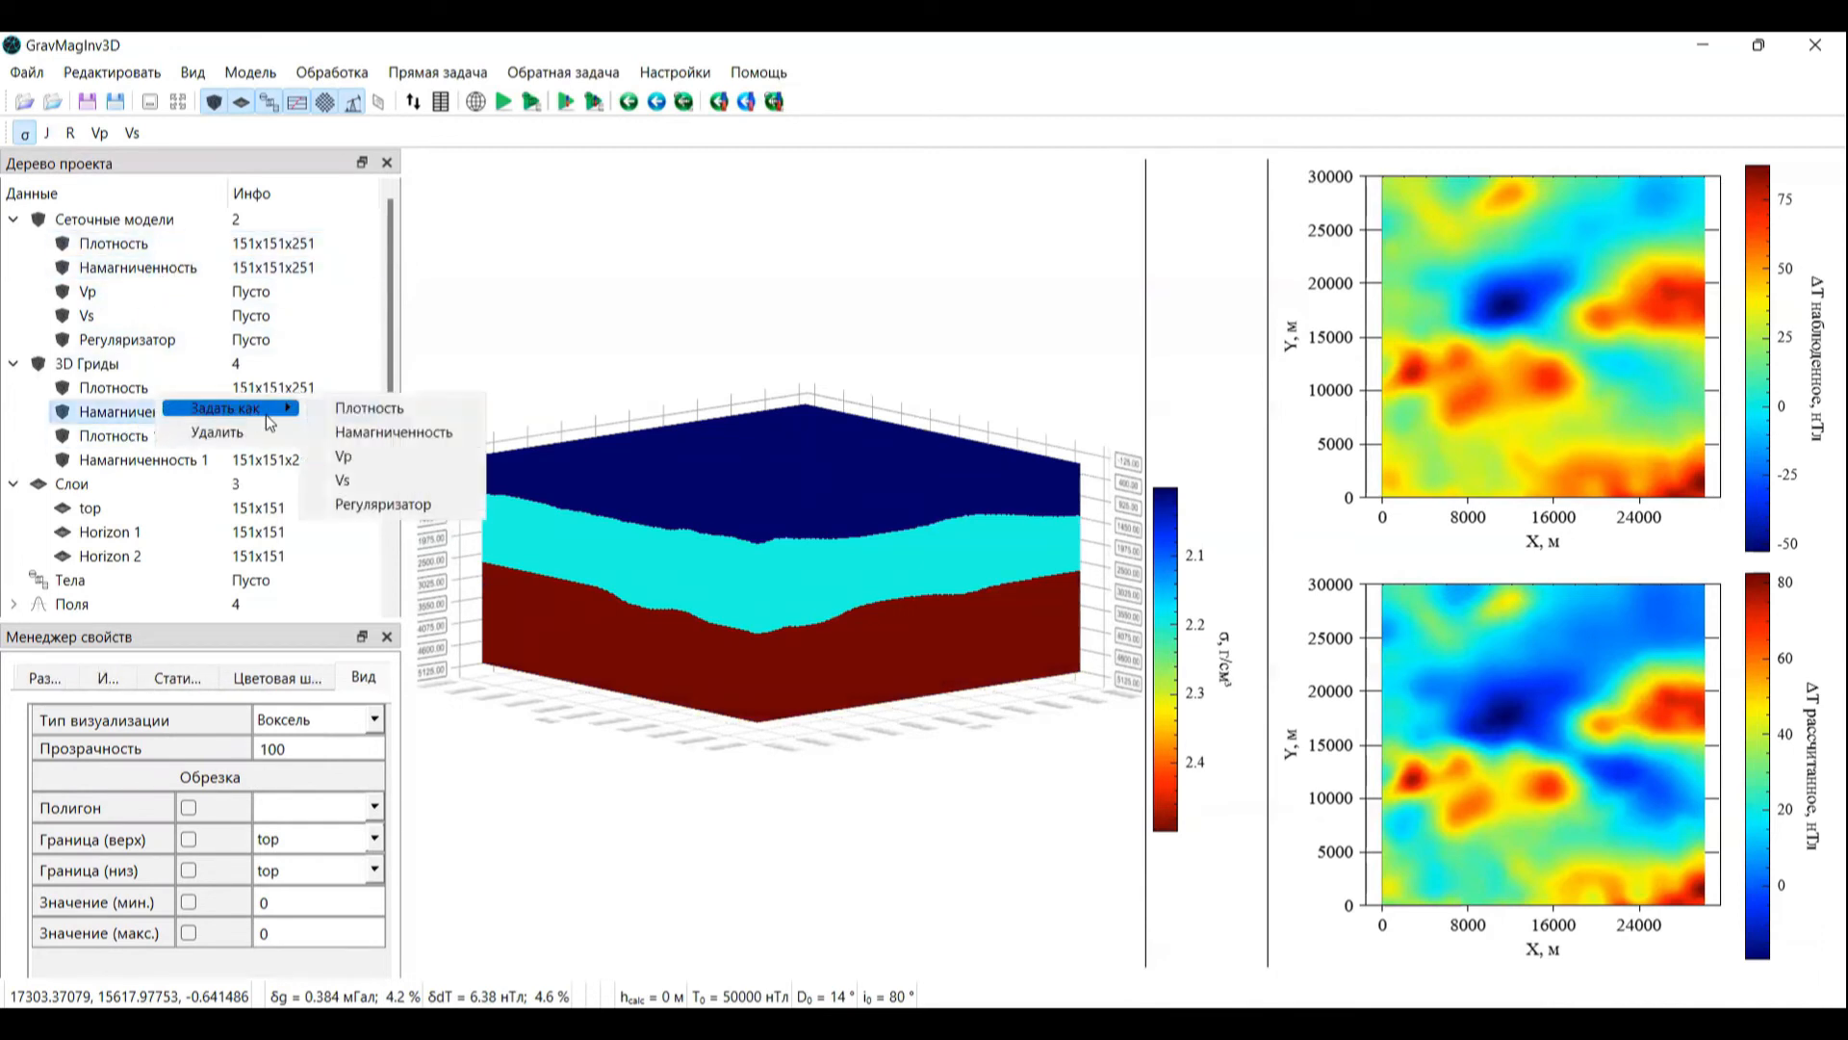
click(356, 431)
click(175, 275)
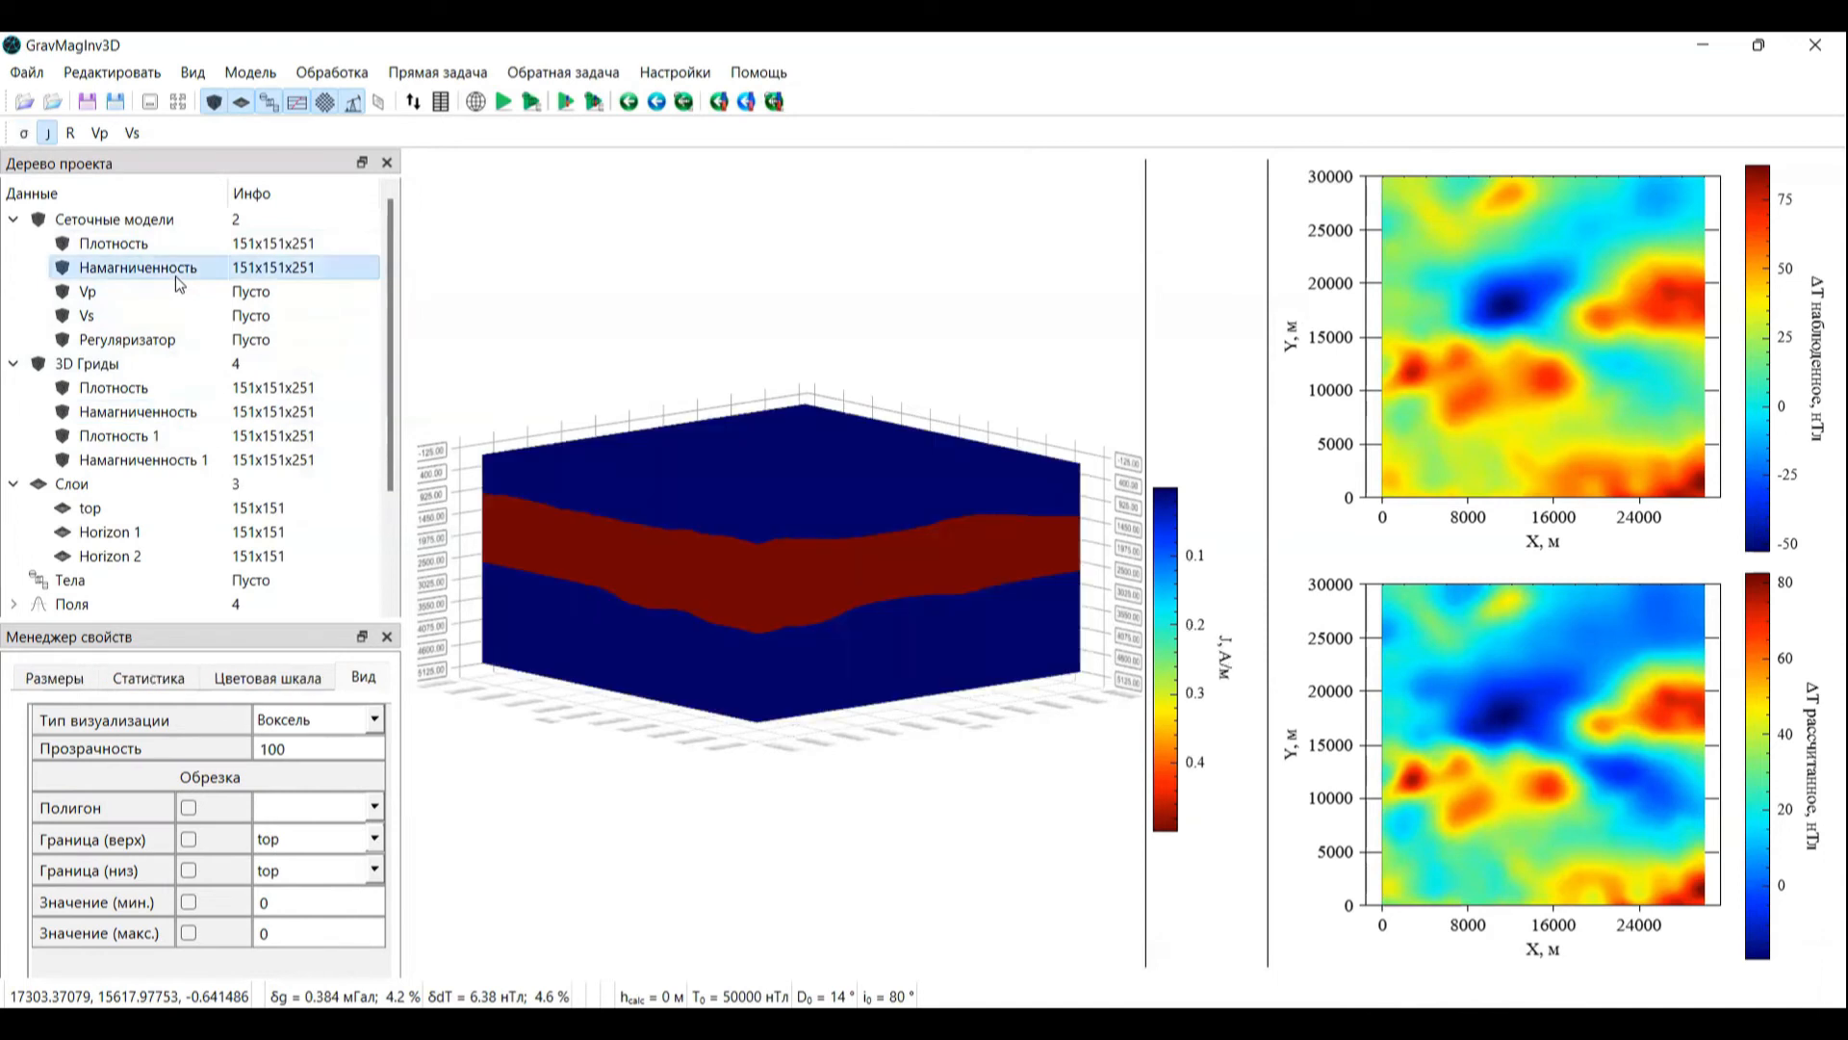
Step: Create a median regularizer (Срединный регуляризатор) with unit amplitude and a relative width of 0.5
click(133, 248)
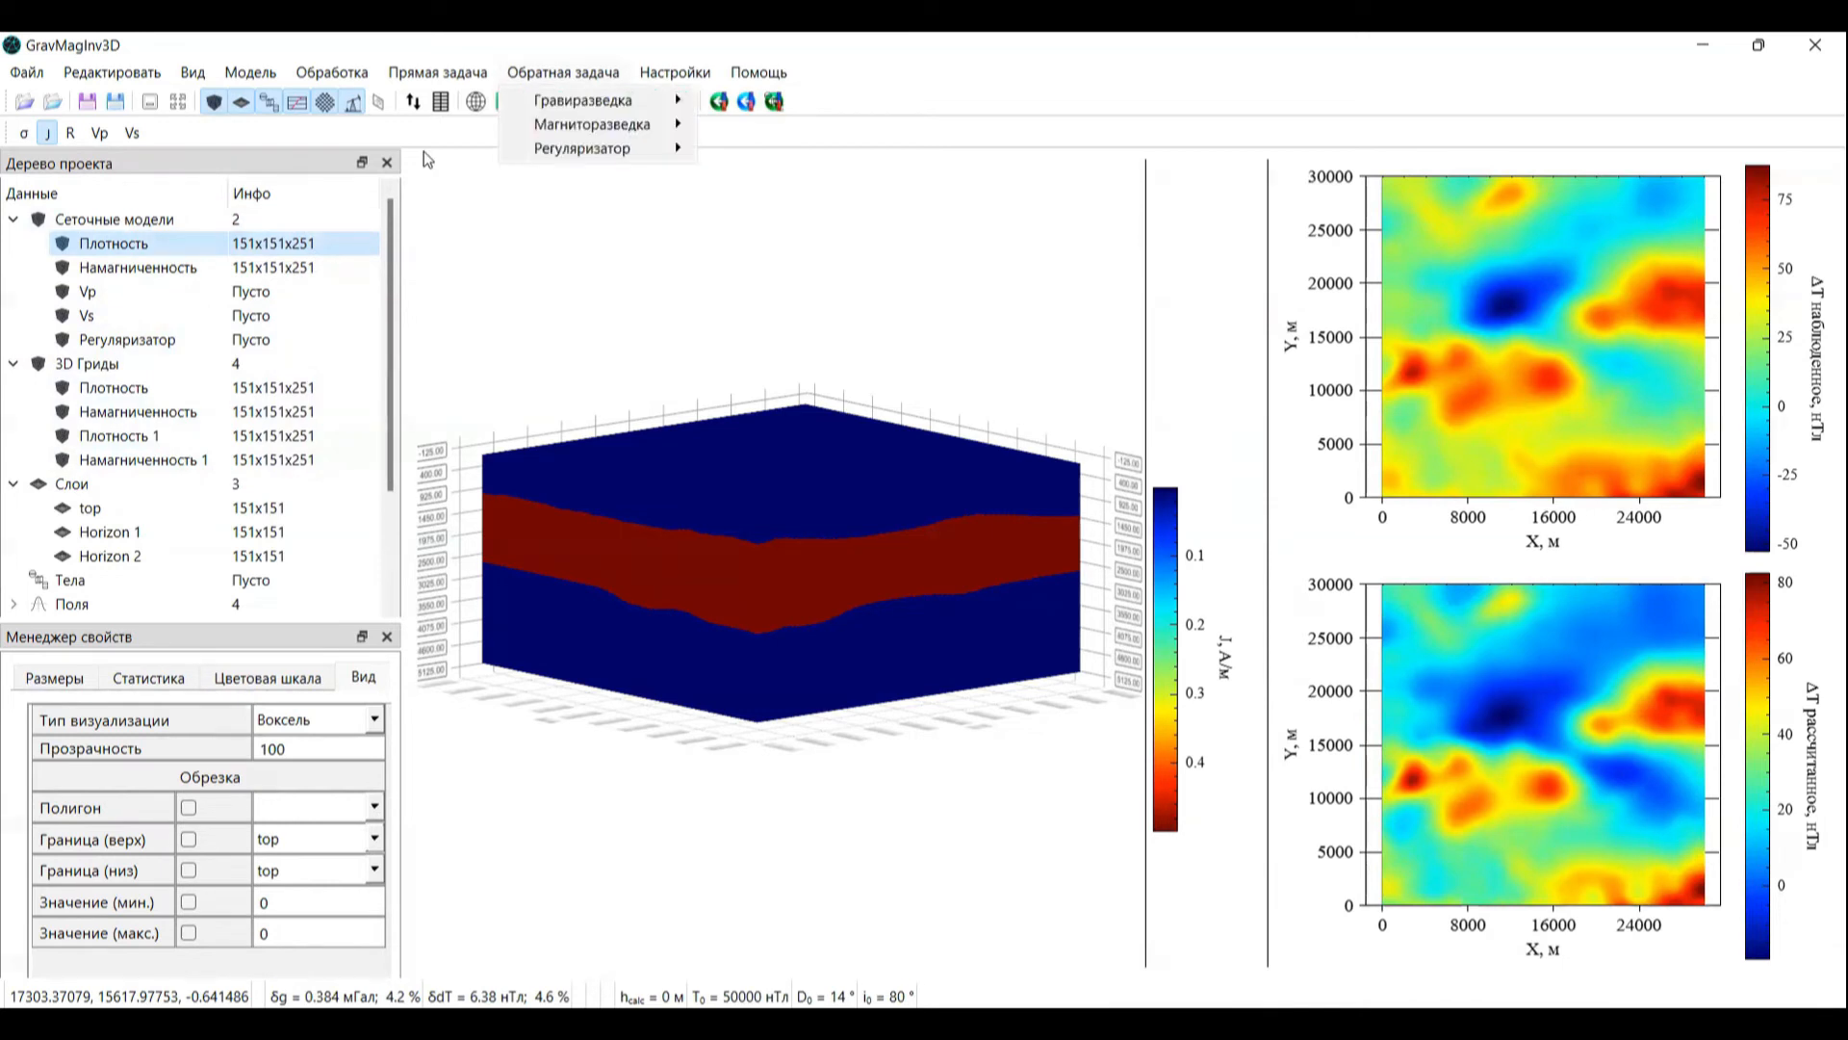
mouse_move(616, 148)
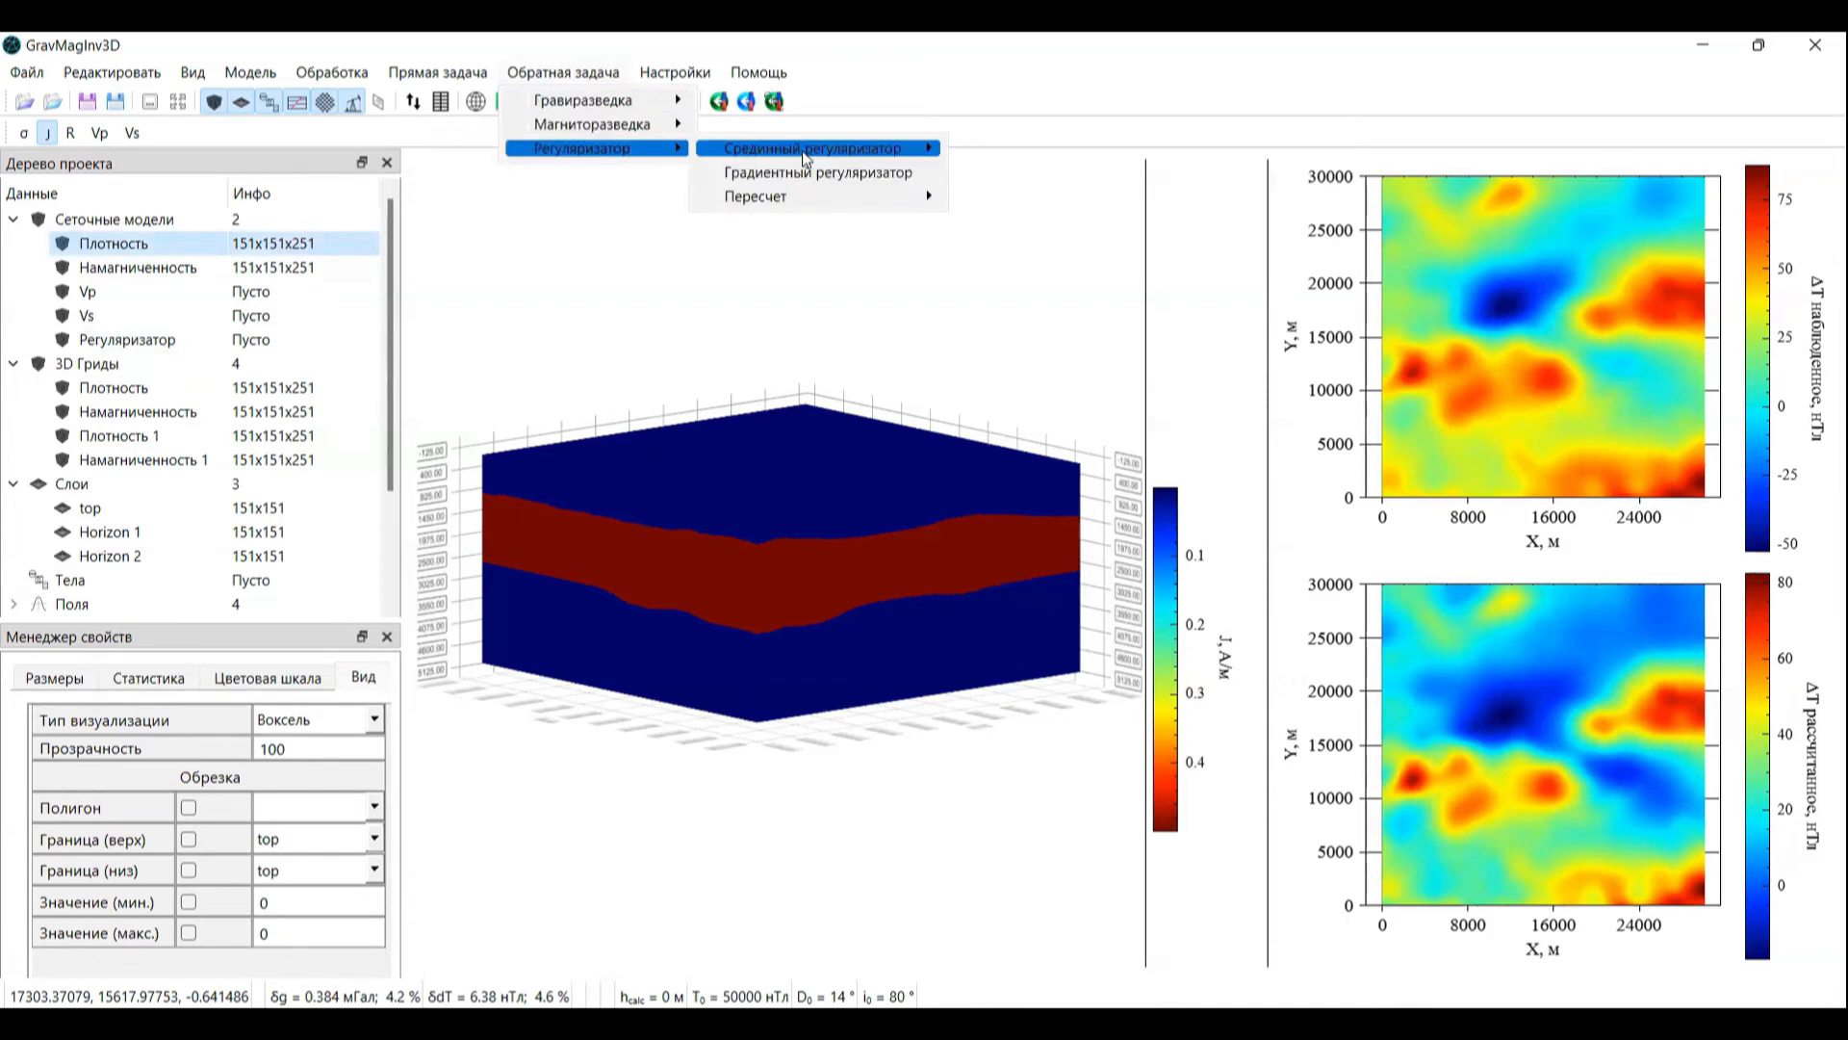
mouse_move(807, 157)
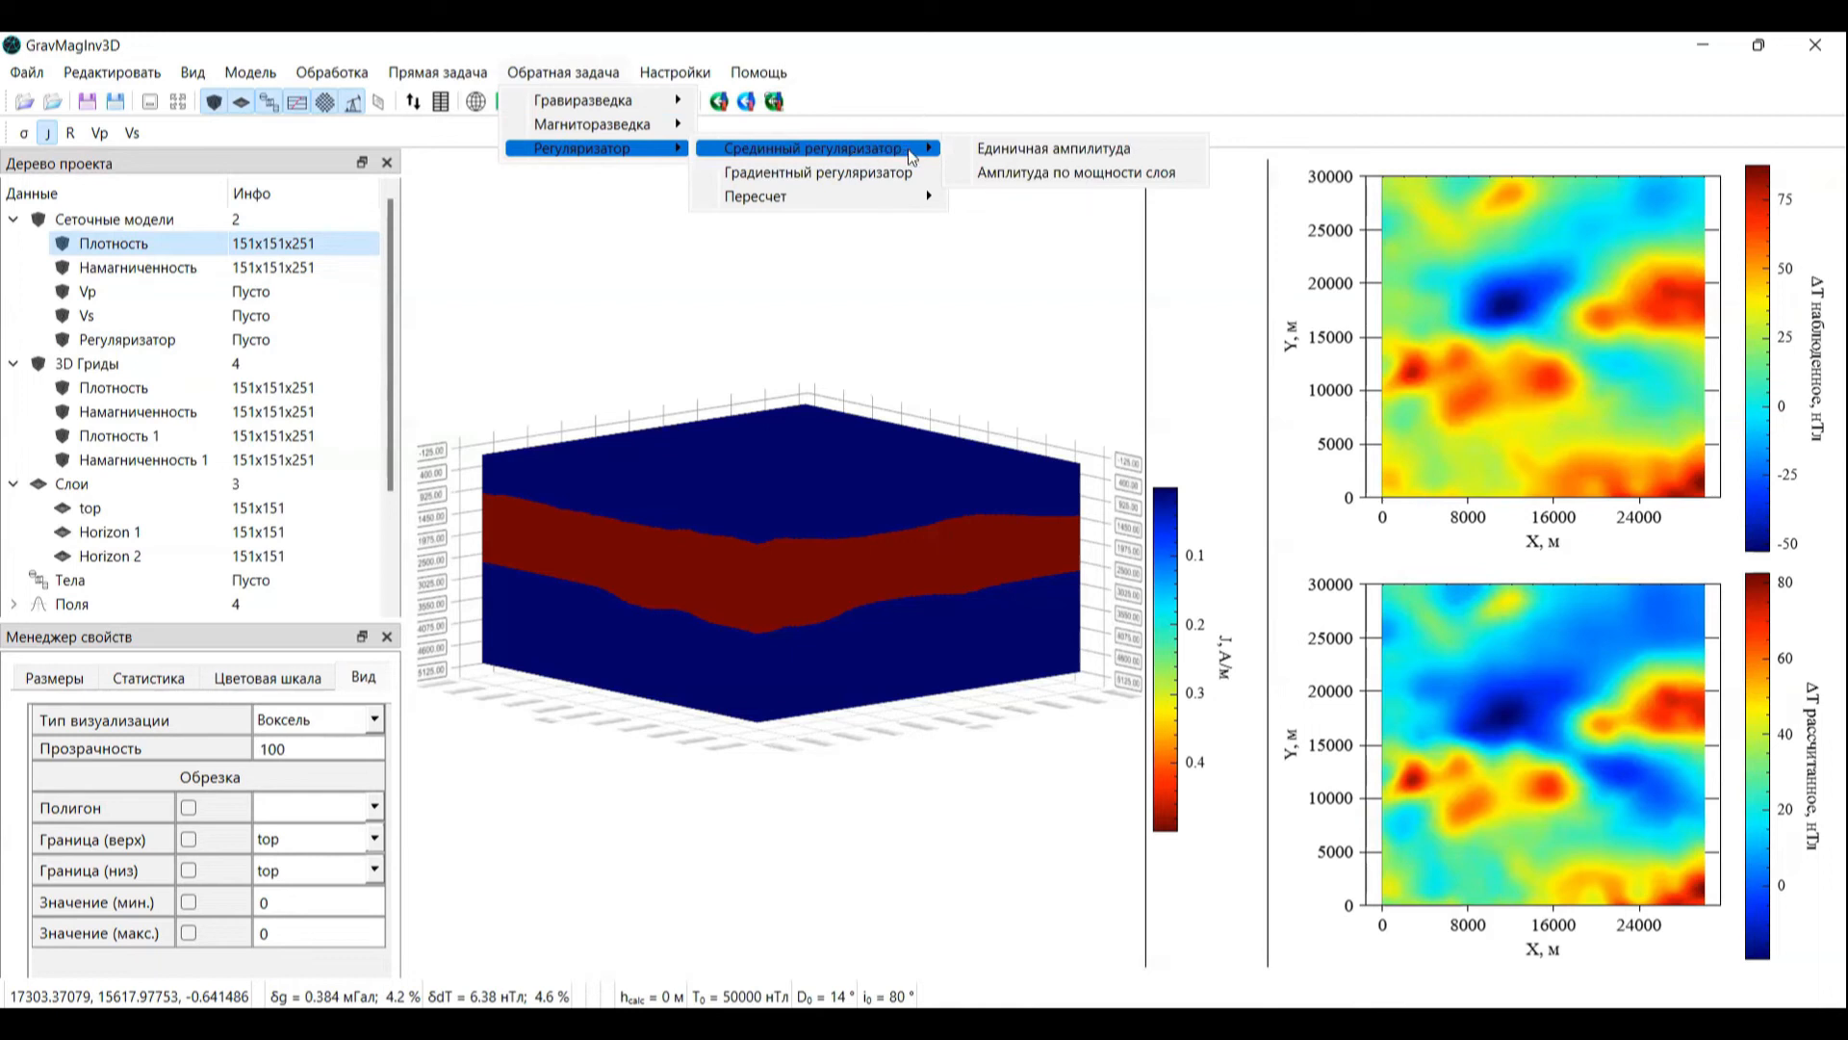
click(1028, 154)
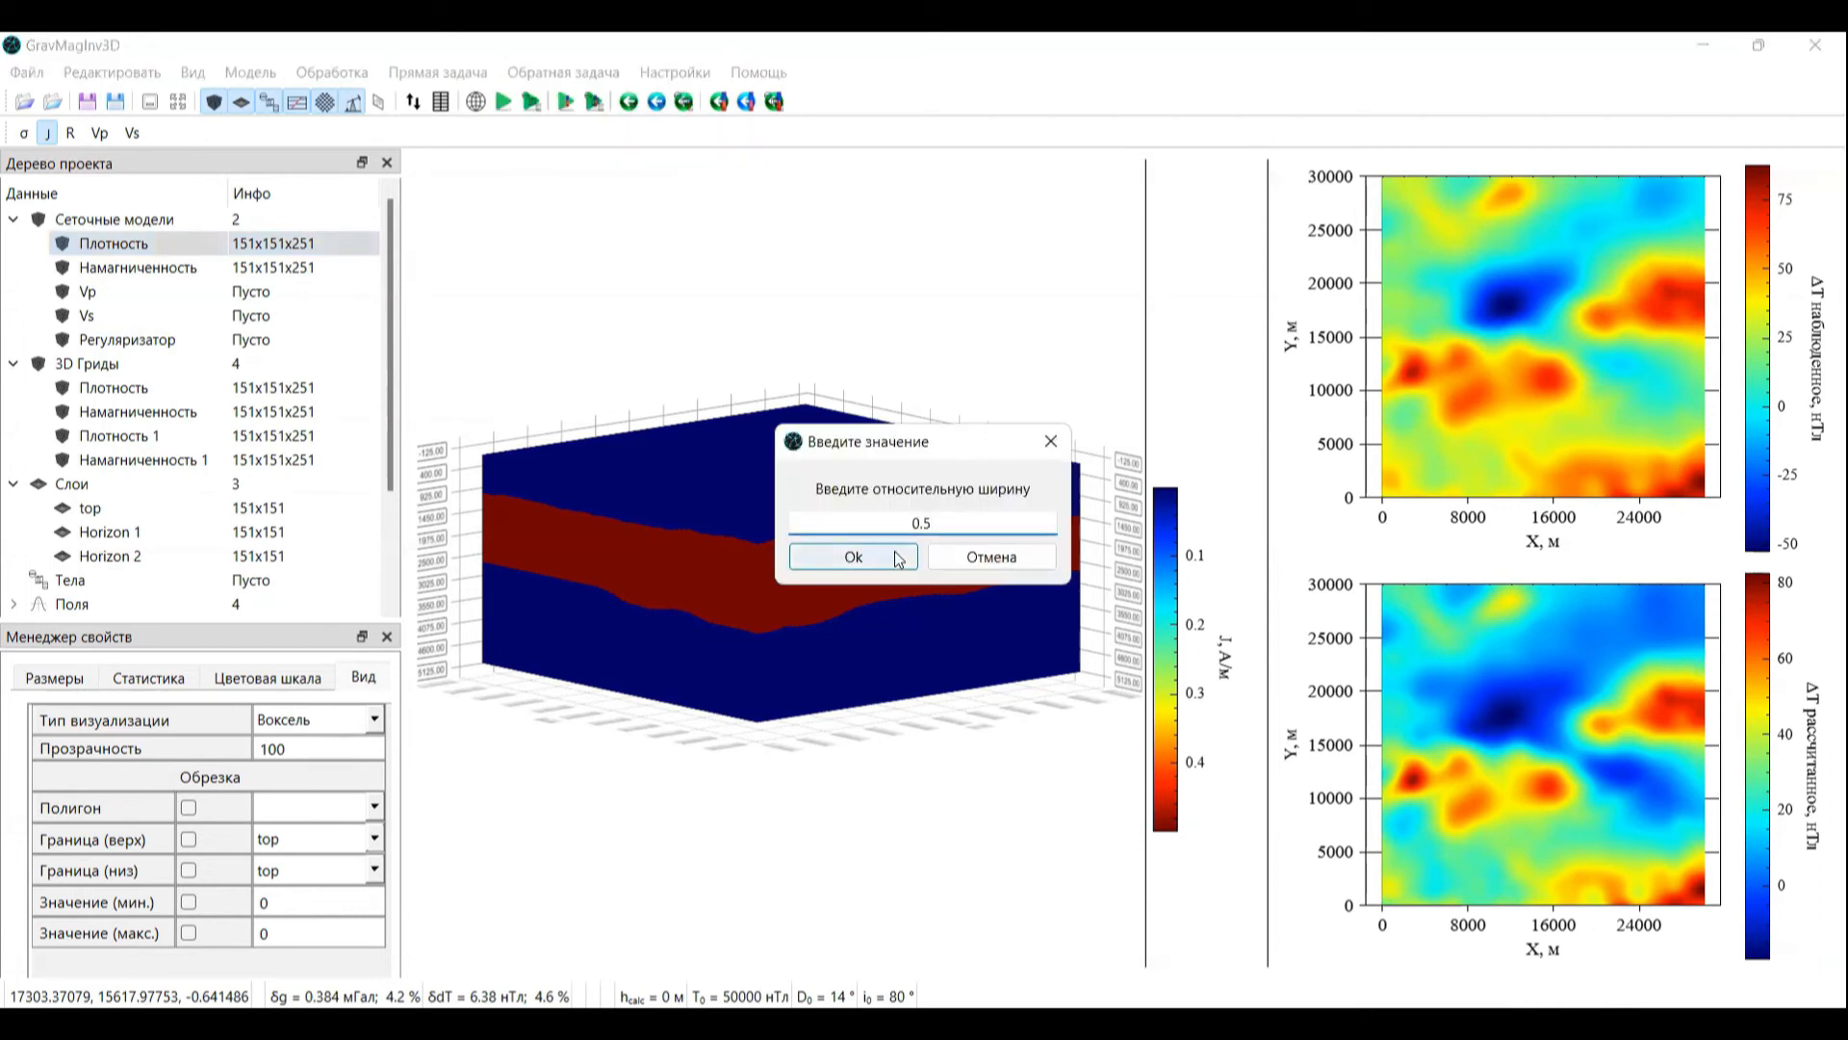
click(961, 520)
click(860, 562)
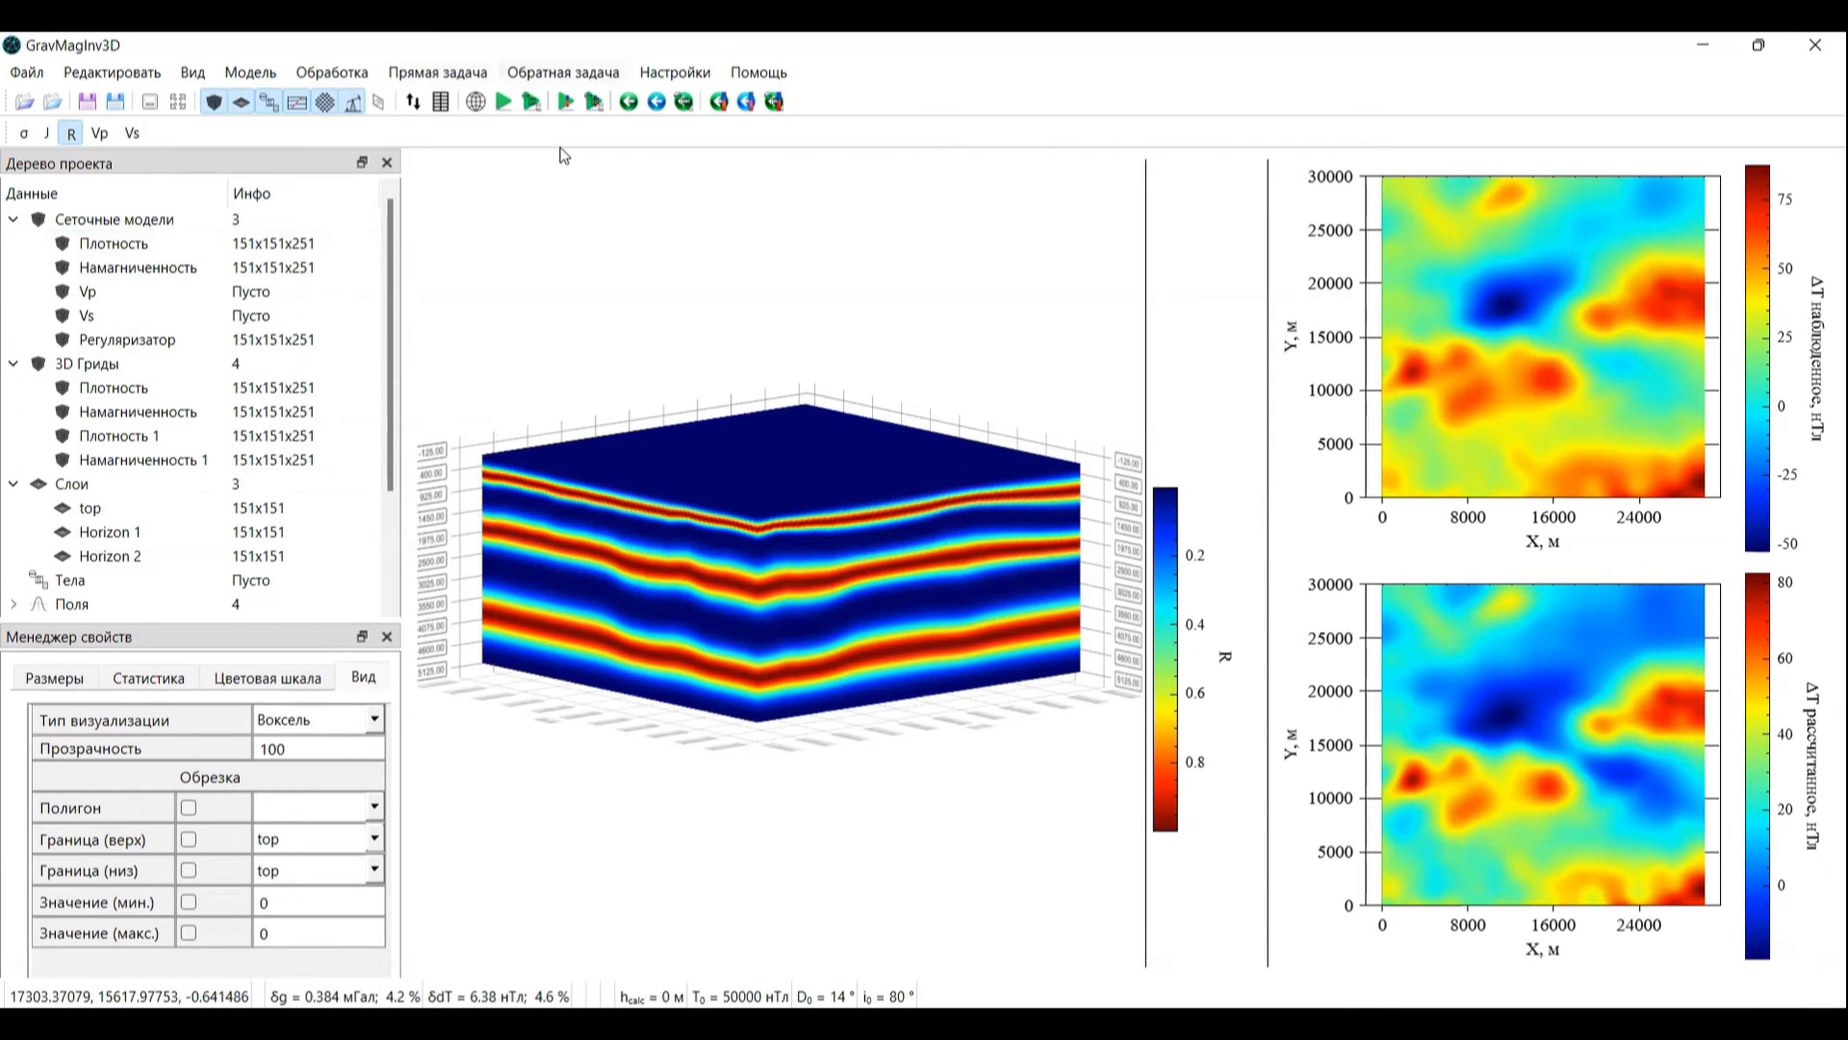
Step: Rebuild the median regularizer with unit amplitude and a relative width of 1
click(564, 72)
mouse_move(616, 148)
mouse_move(813, 148)
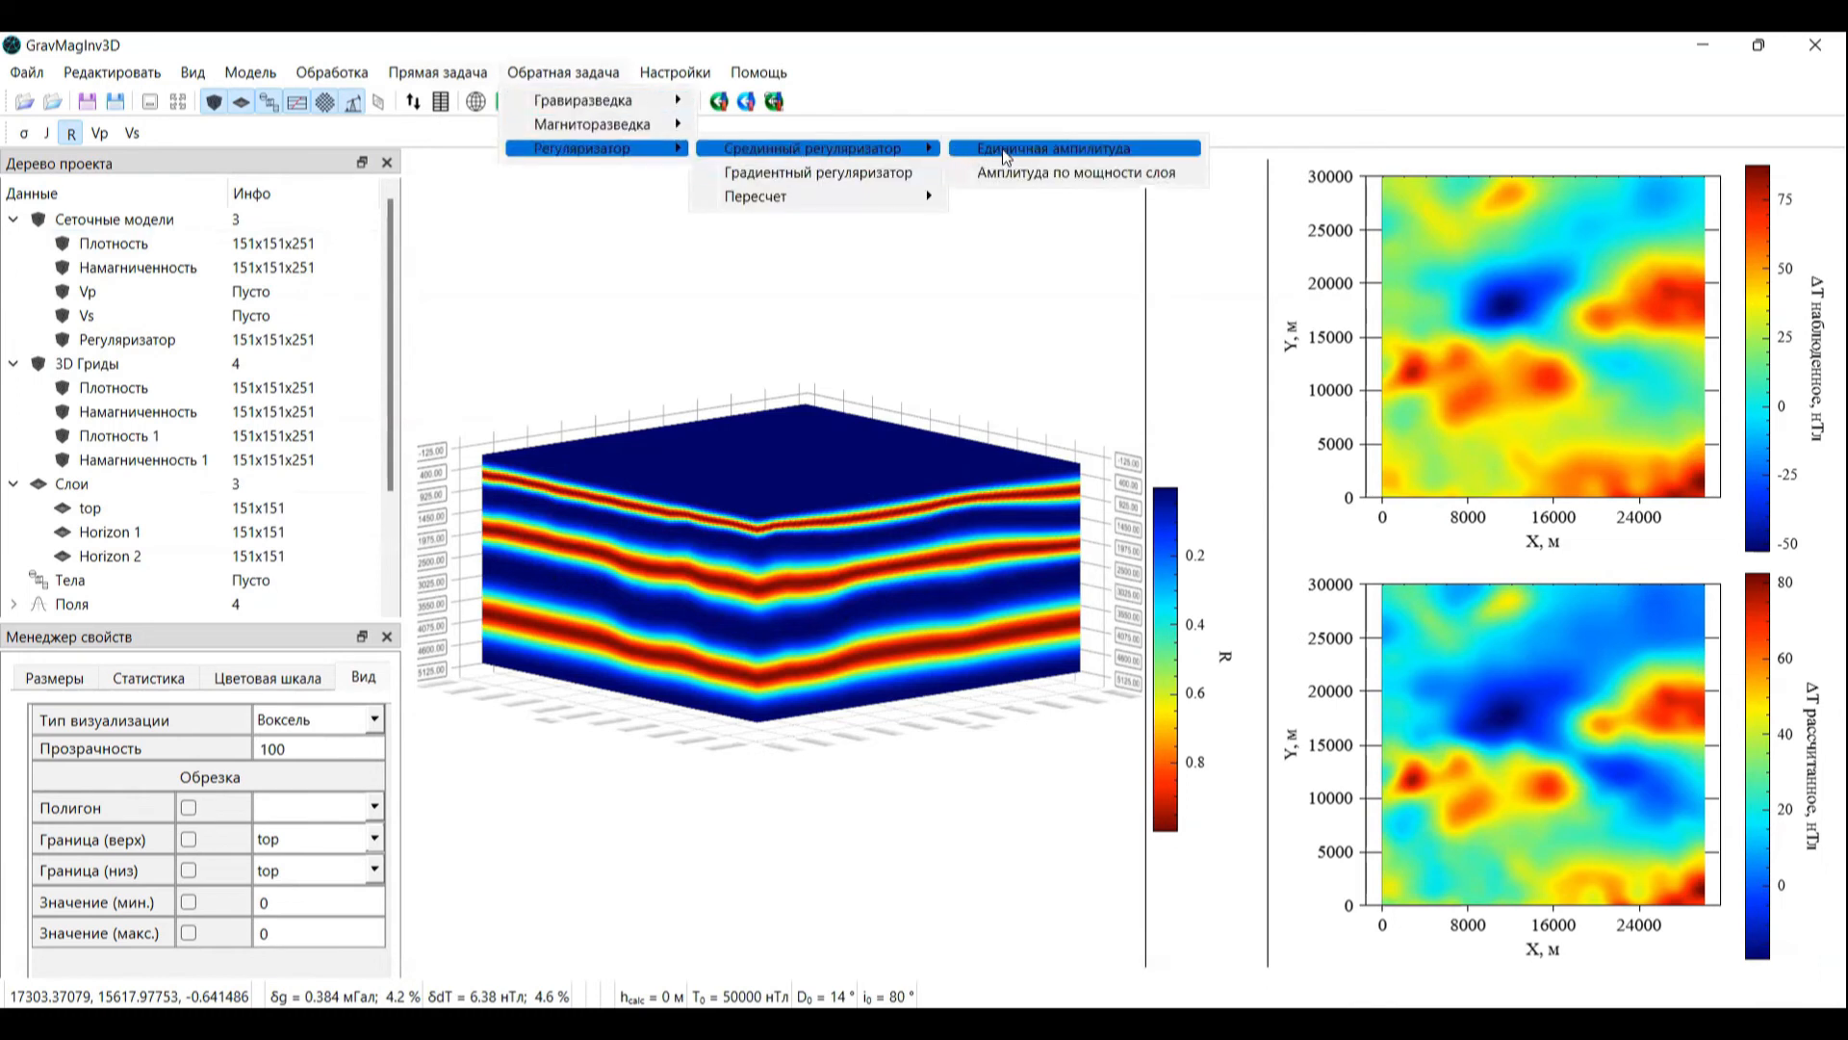
click(1004, 150)
key(BackSpace)
key(BackSpace)
key(BackSpace)
text(1)
click(882, 564)
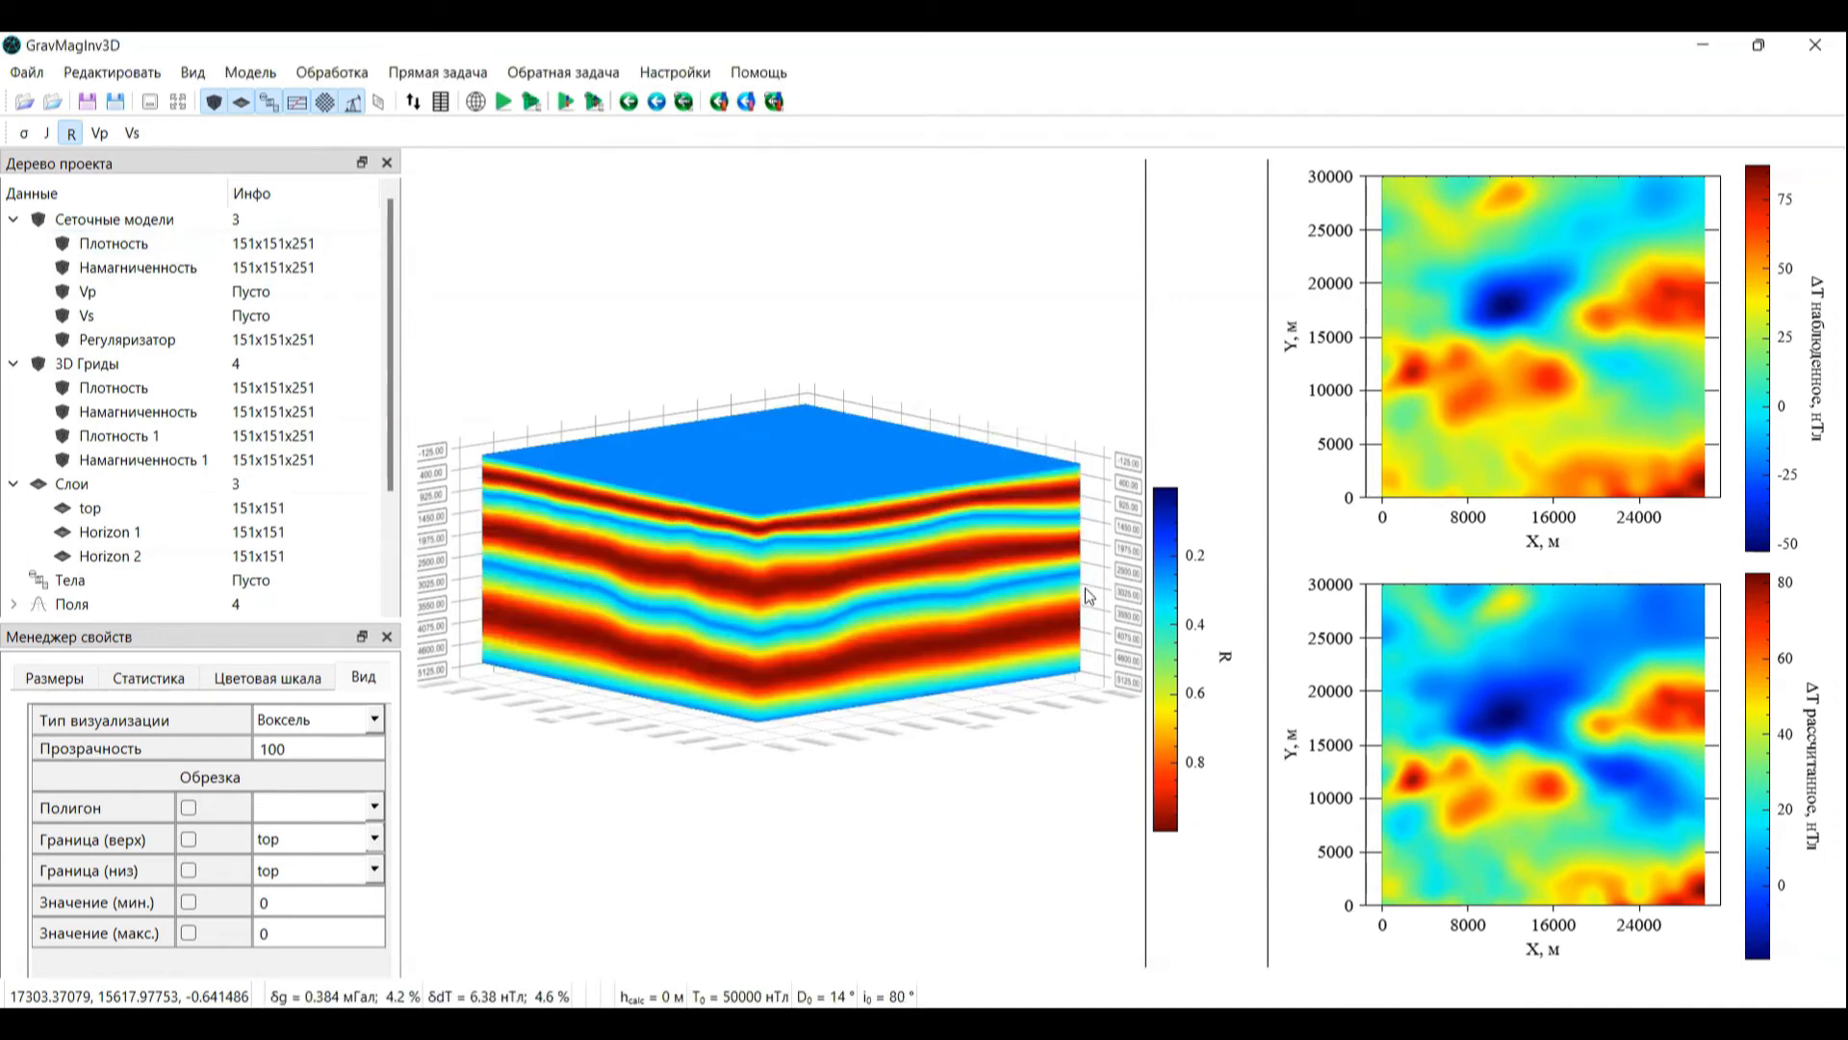
Step: Replace it with a median regularizer whose amplitude follows the layer thickness (Амплитуда по мощности слоя)
click(438, 73)
mouse_move(564, 72)
mouse_move(648, 125)
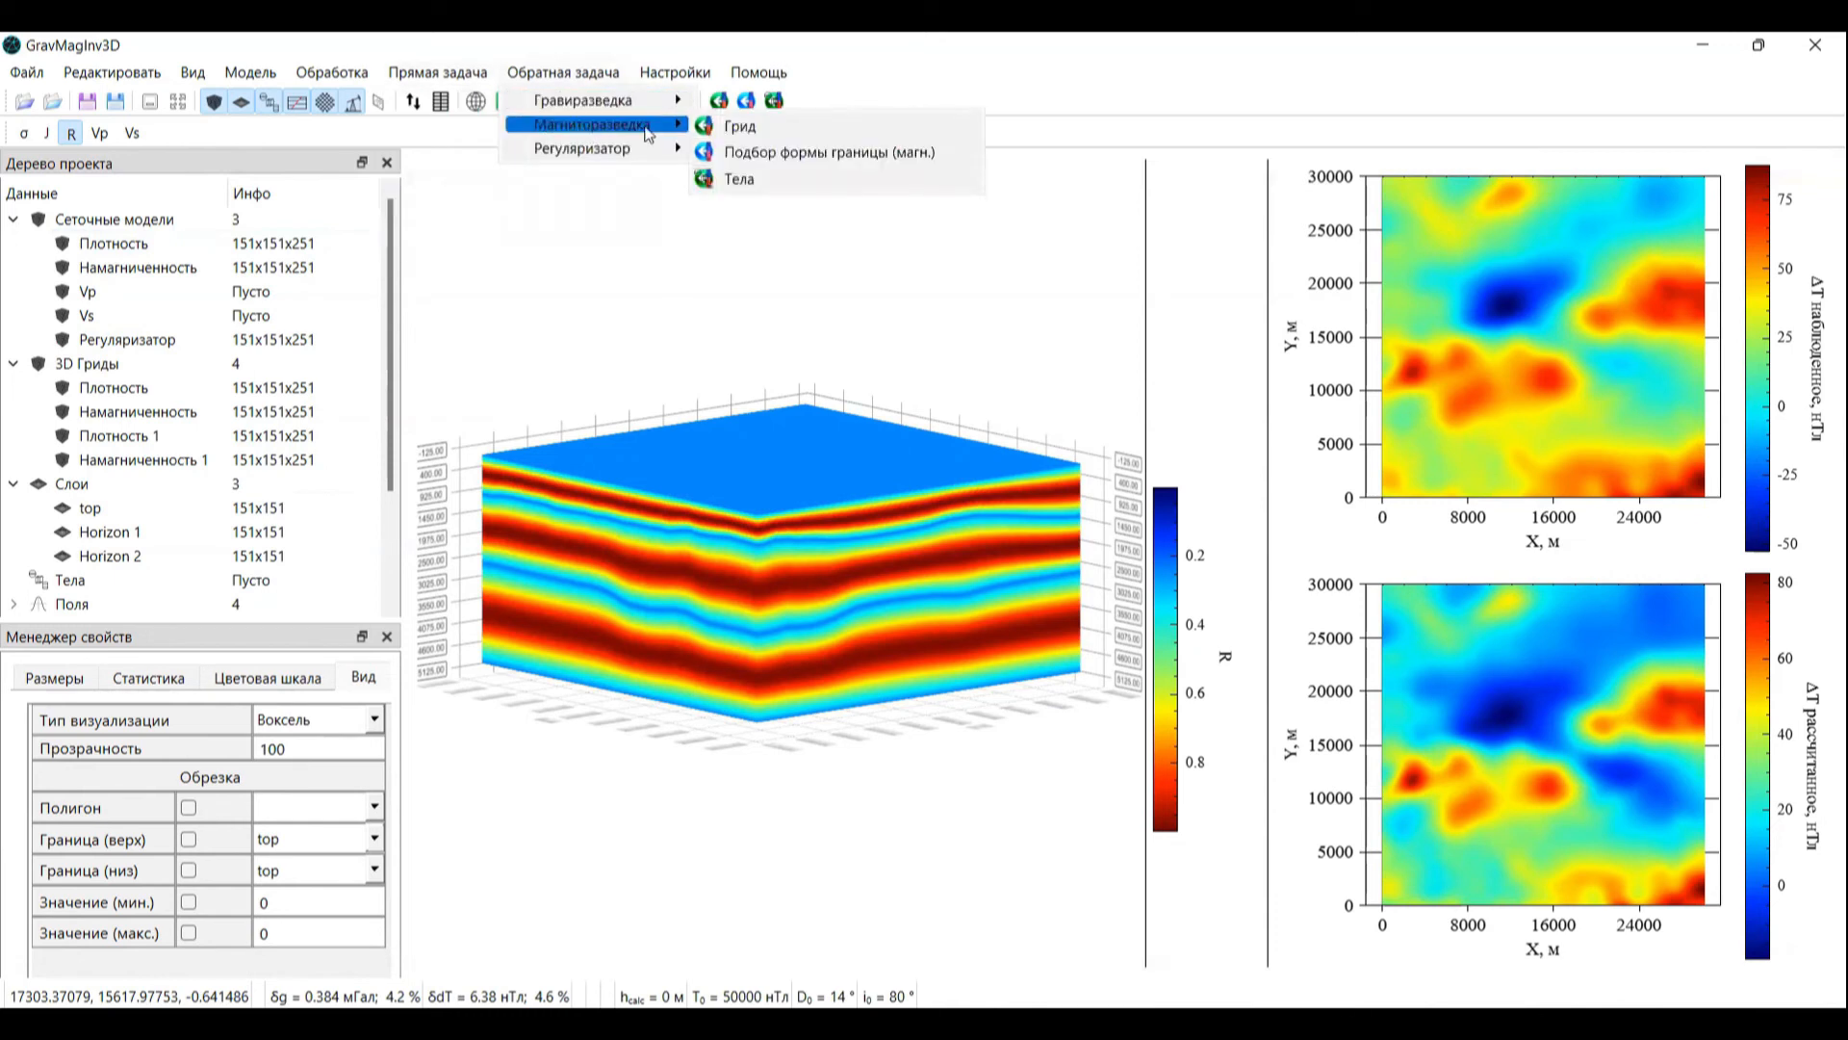
mouse_move(587, 149)
mouse_move(847, 148)
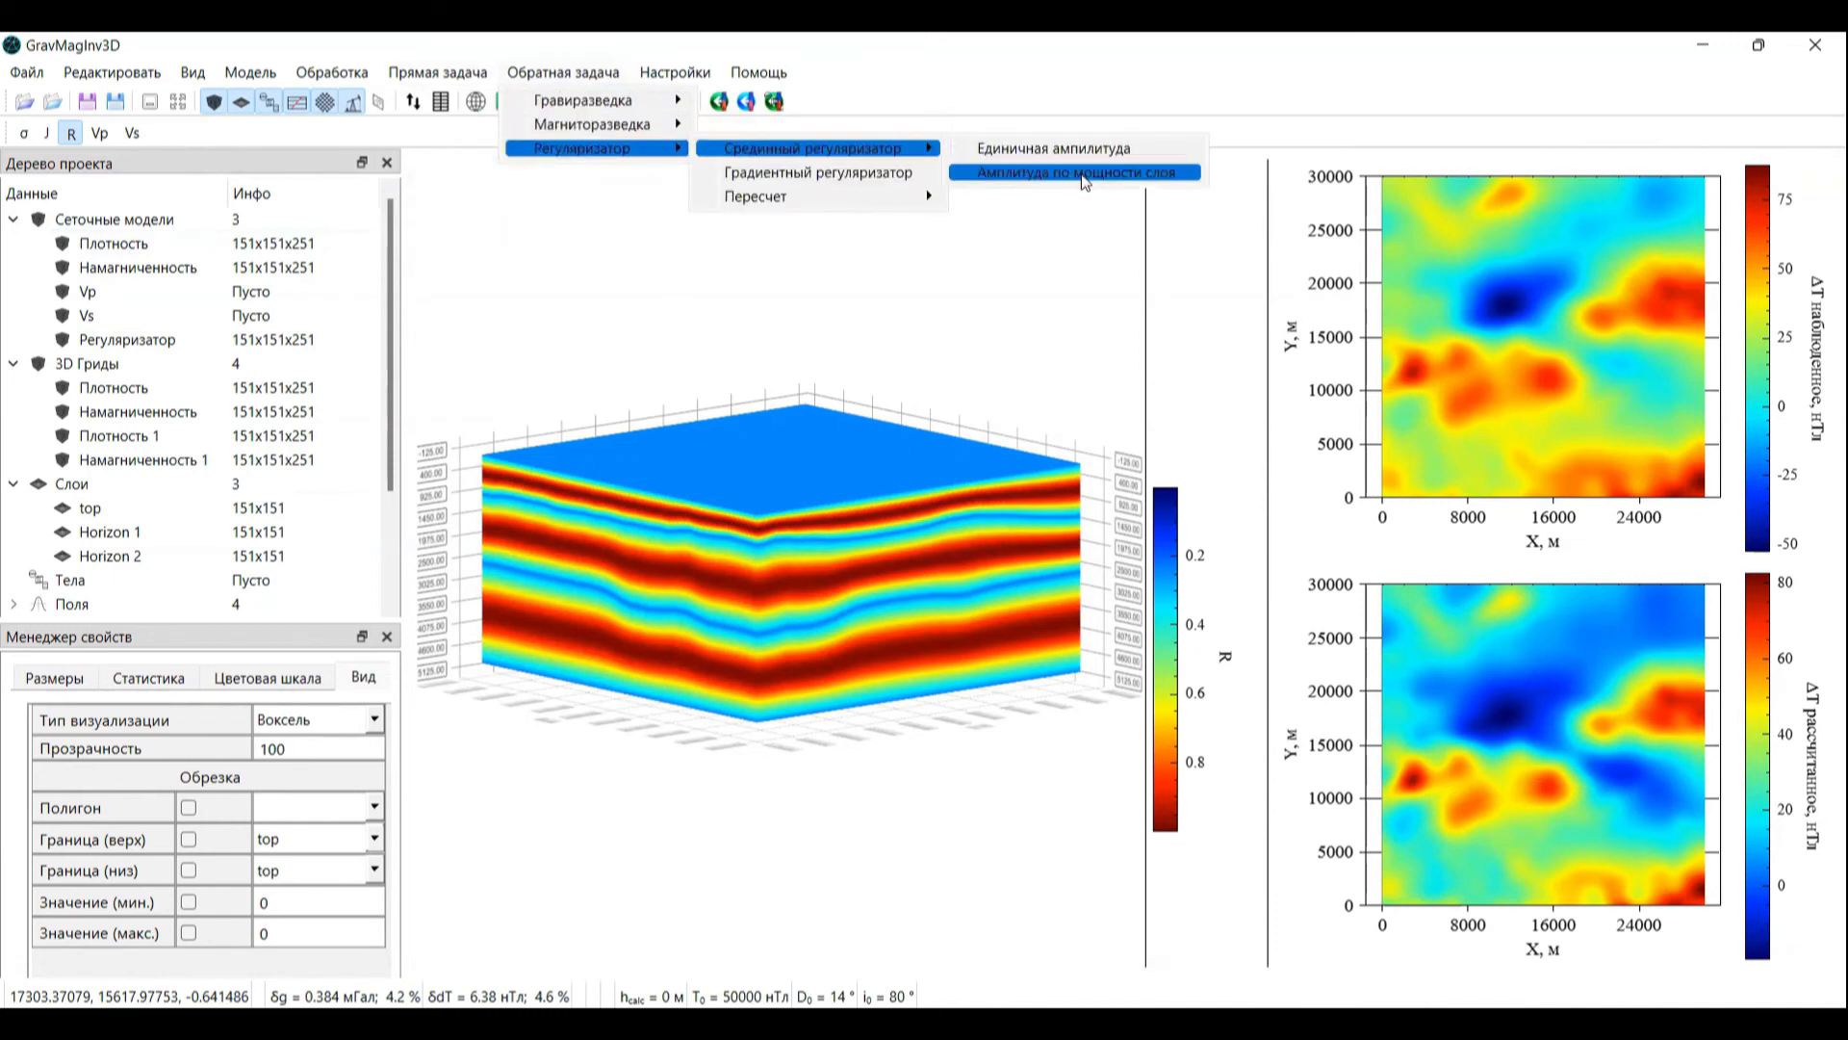
click(1085, 172)
click(824, 556)
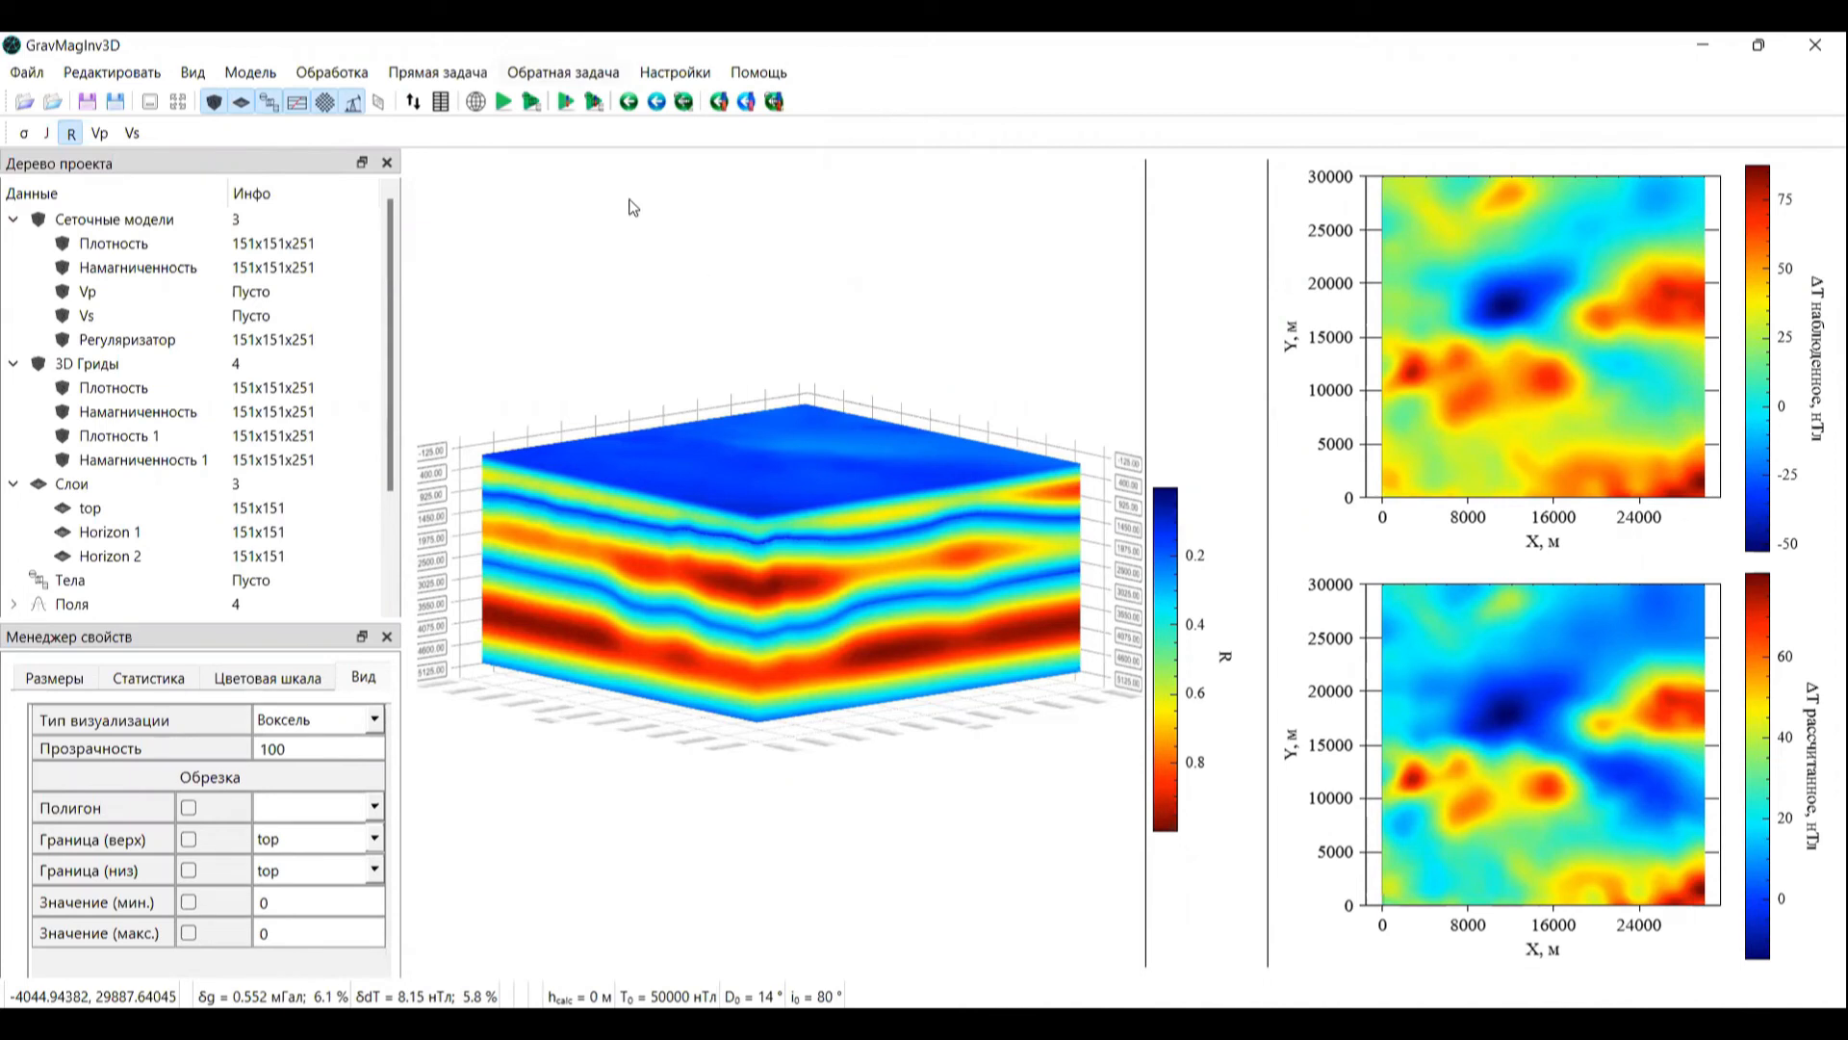
Step: Generate a gradient regularizer (Градиентный регуляризатор) for the model
click(563, 72)
mouse_move(674, 149)
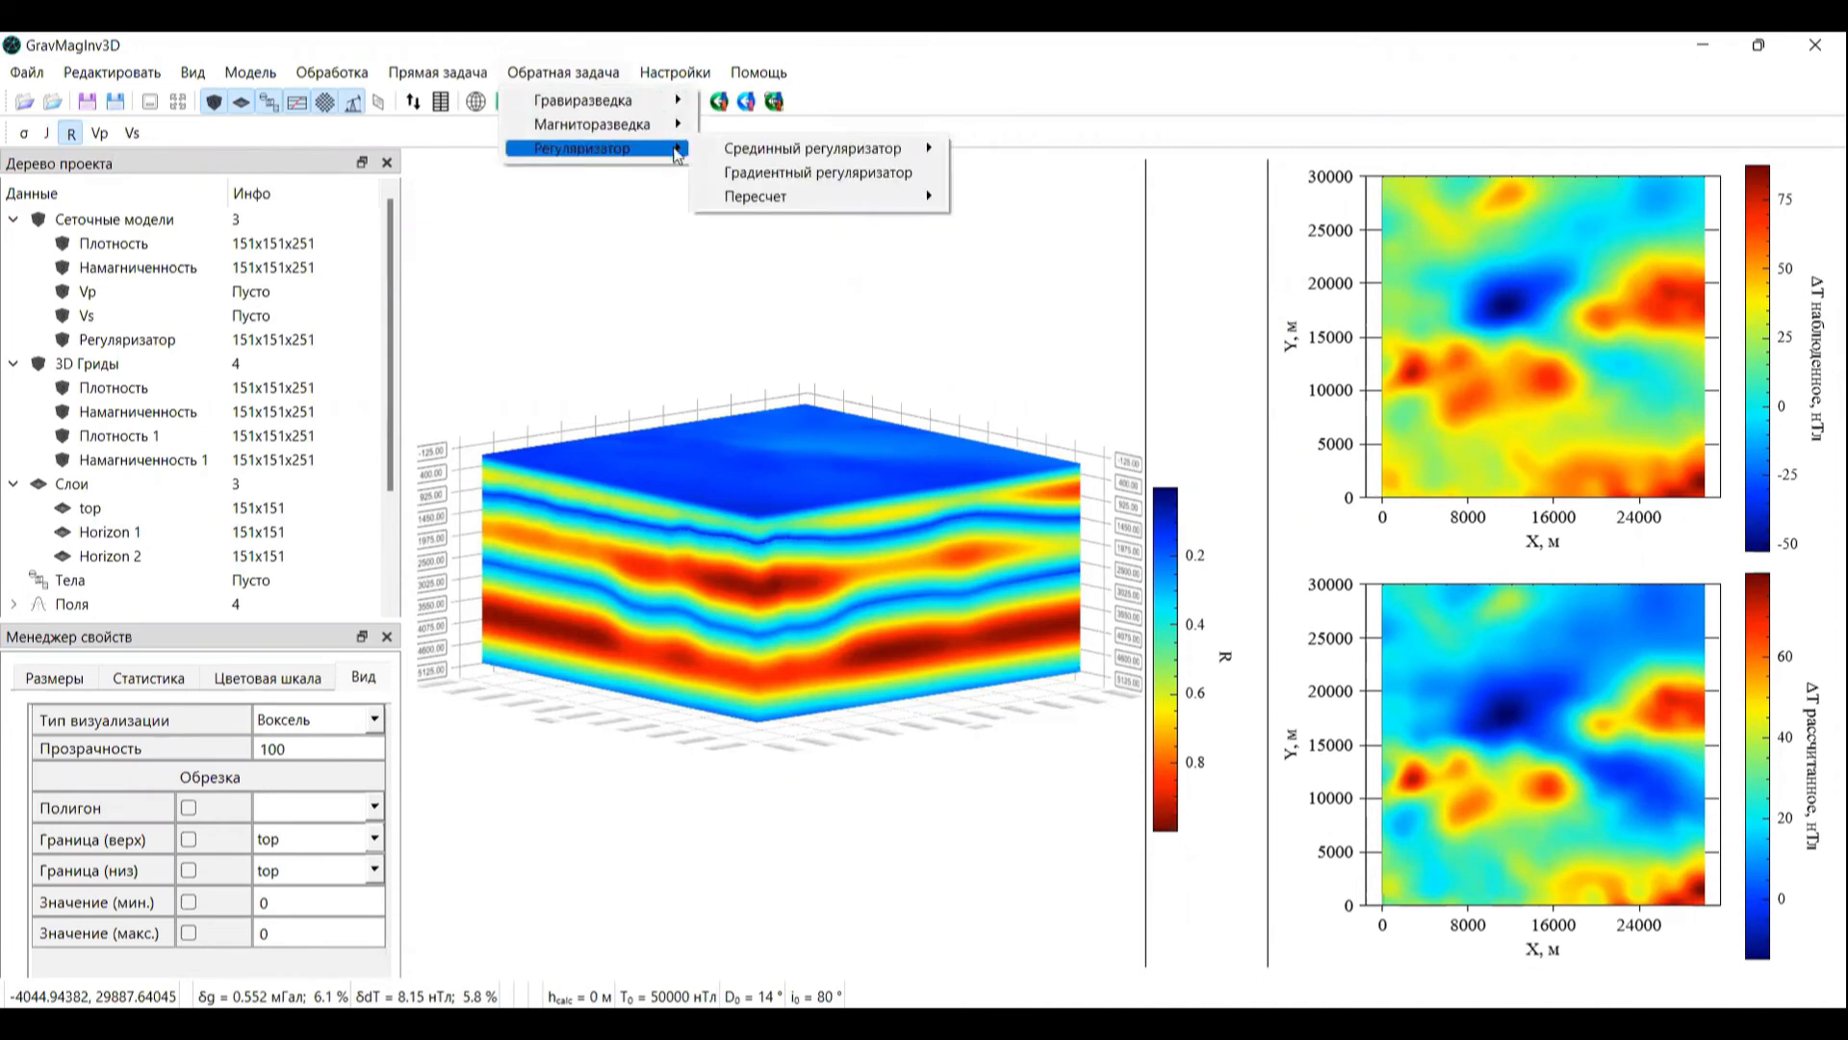
click(874, 176)
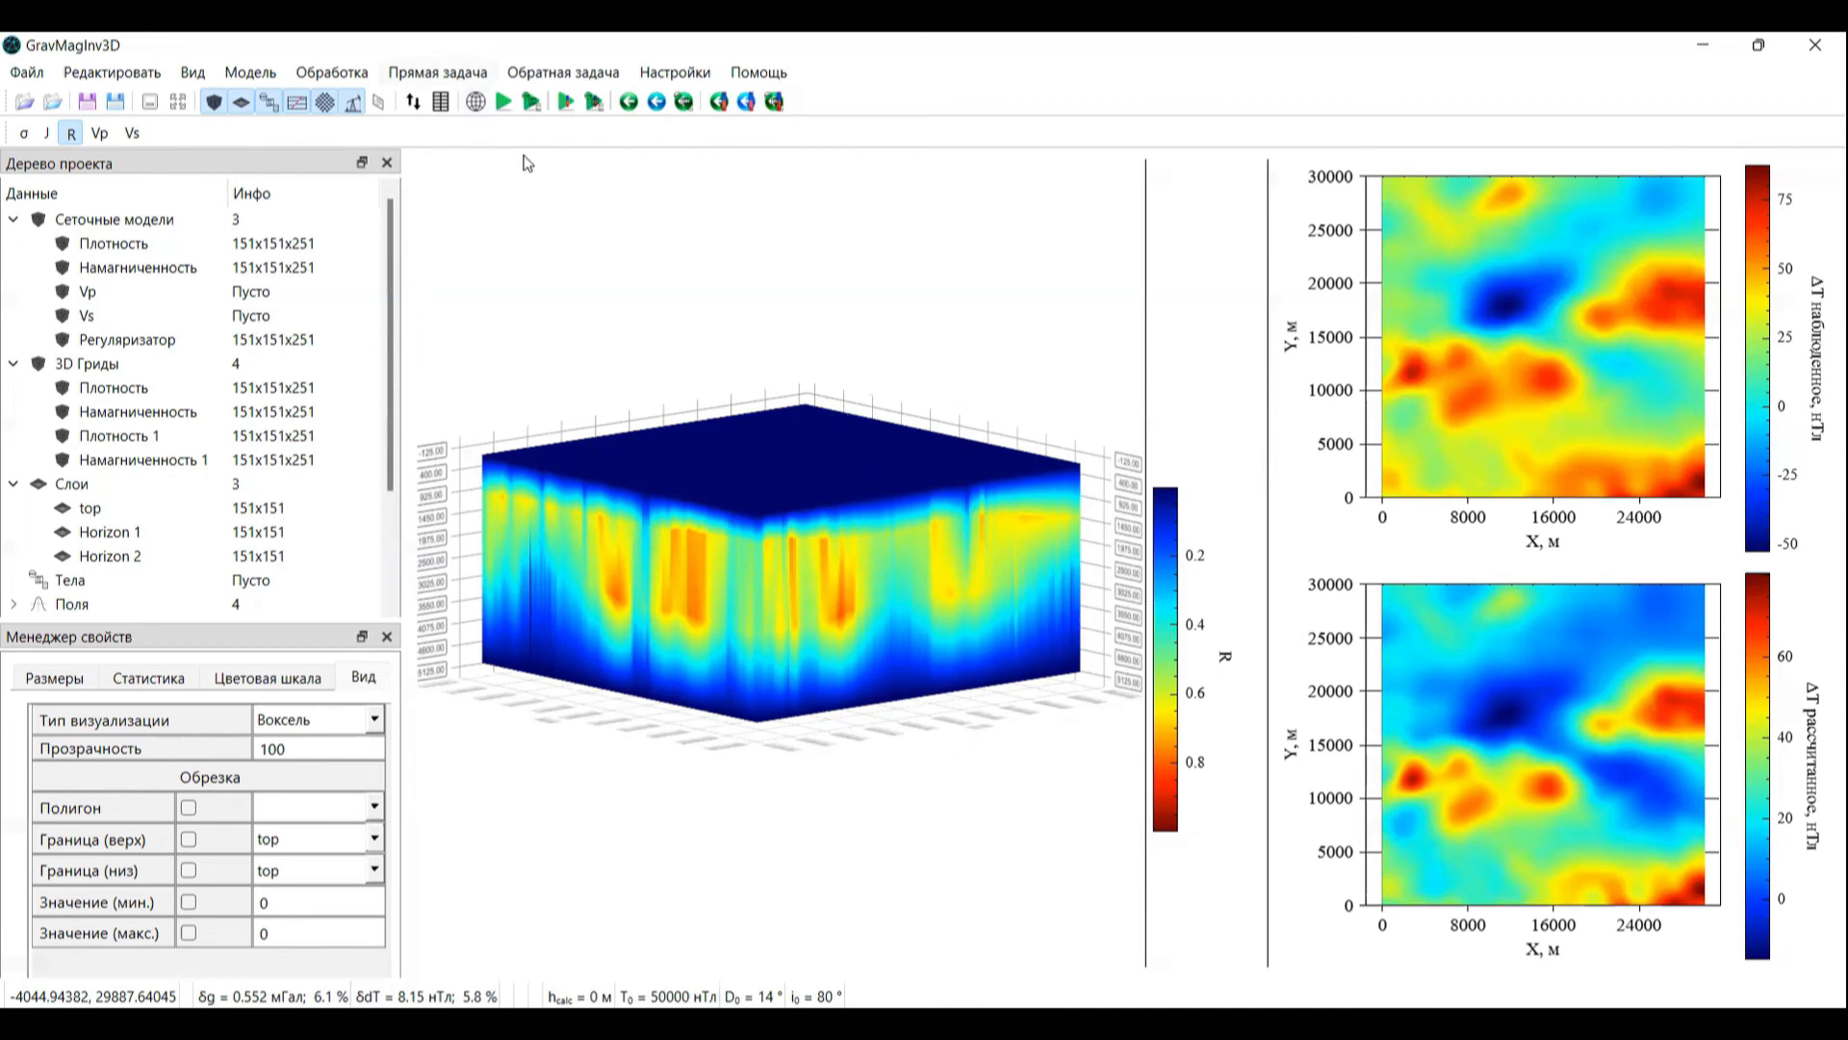
Step: Switch the gradient regularizer back to a median one with amplitude by layer thickness
click(455, 73)
mouse_move(553, 73)
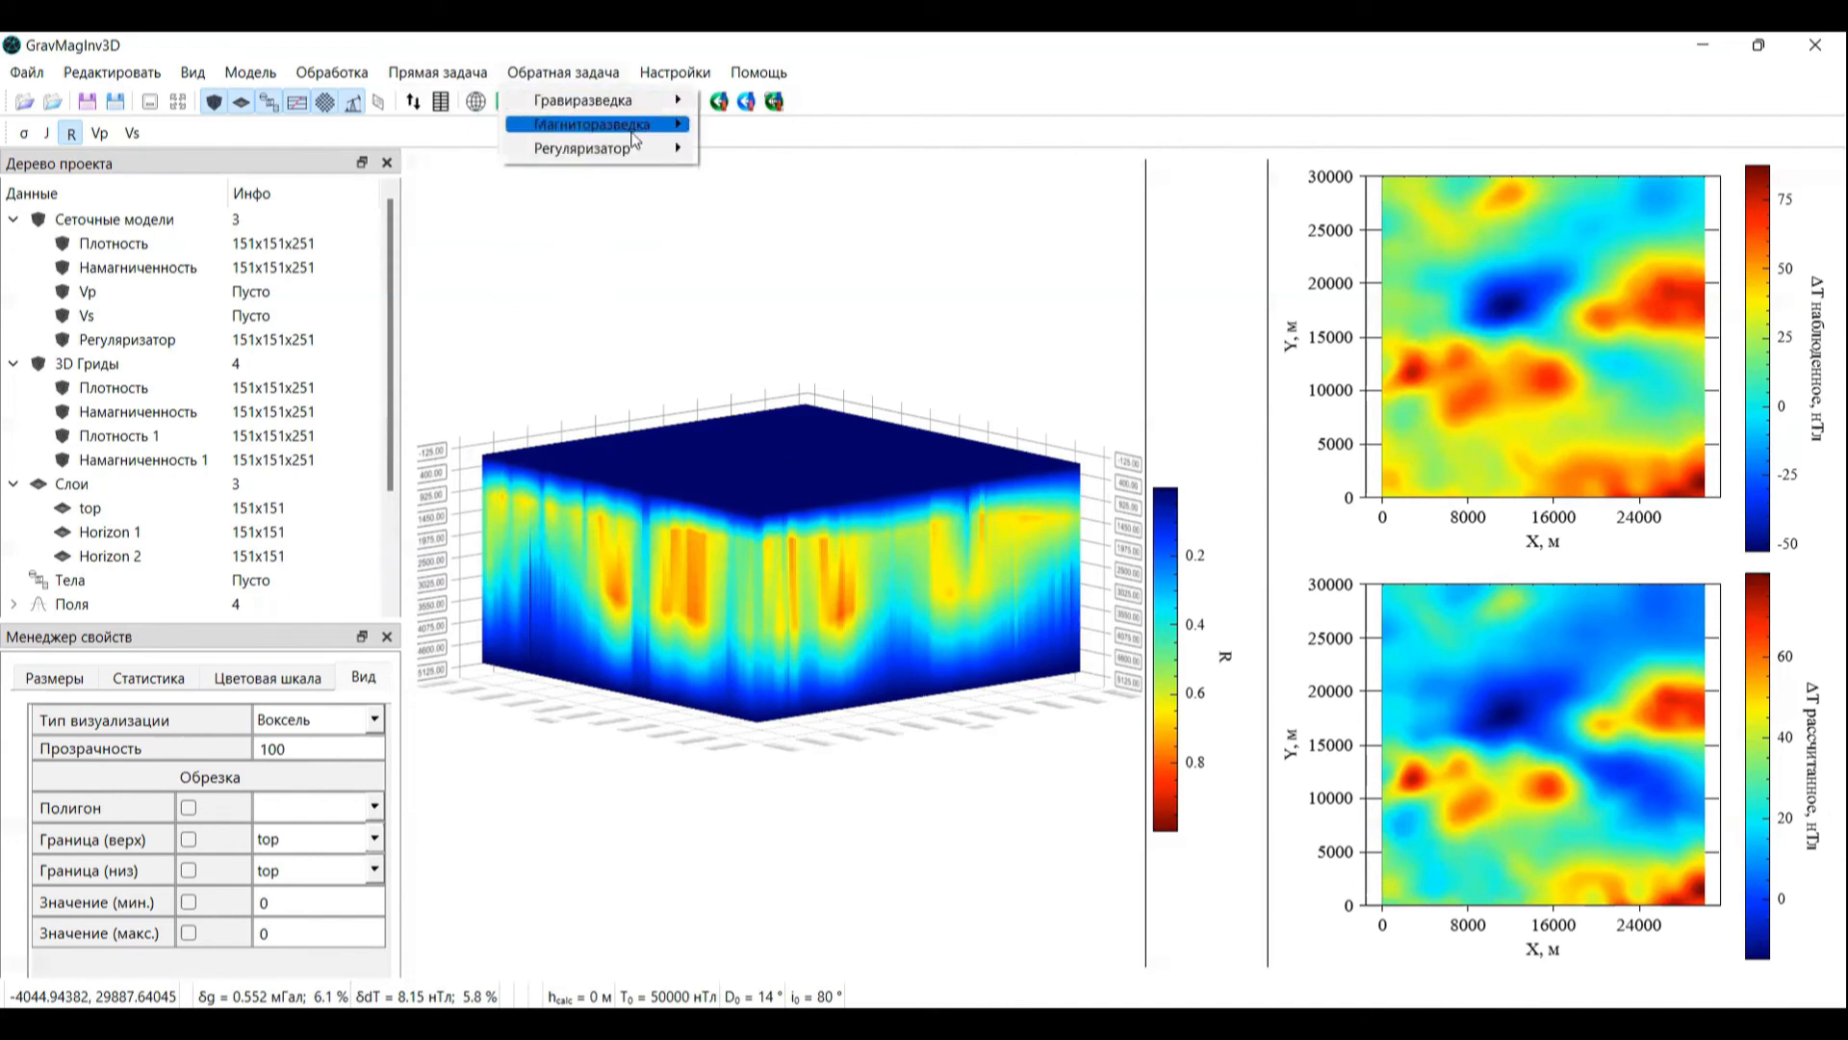
mouse_move(658, 147)
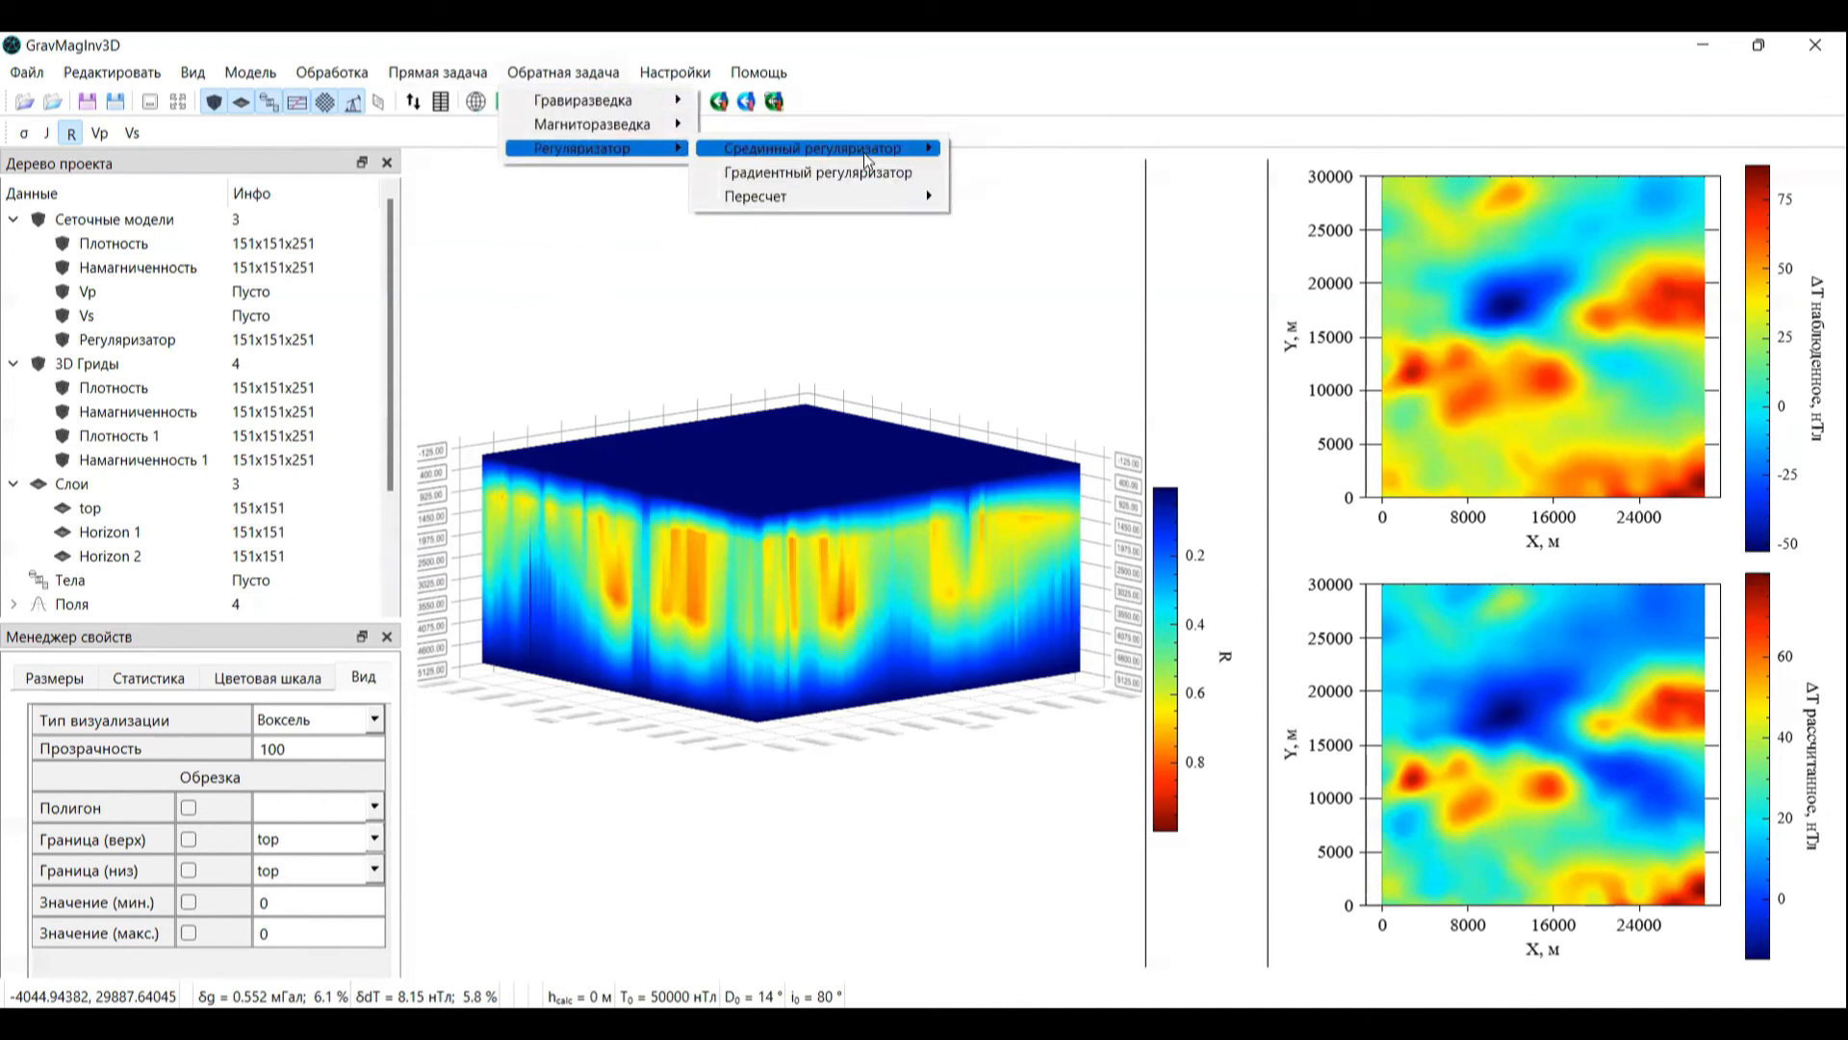
mouse_move(866, 152)
click(1005, 173)
click(882, 547)
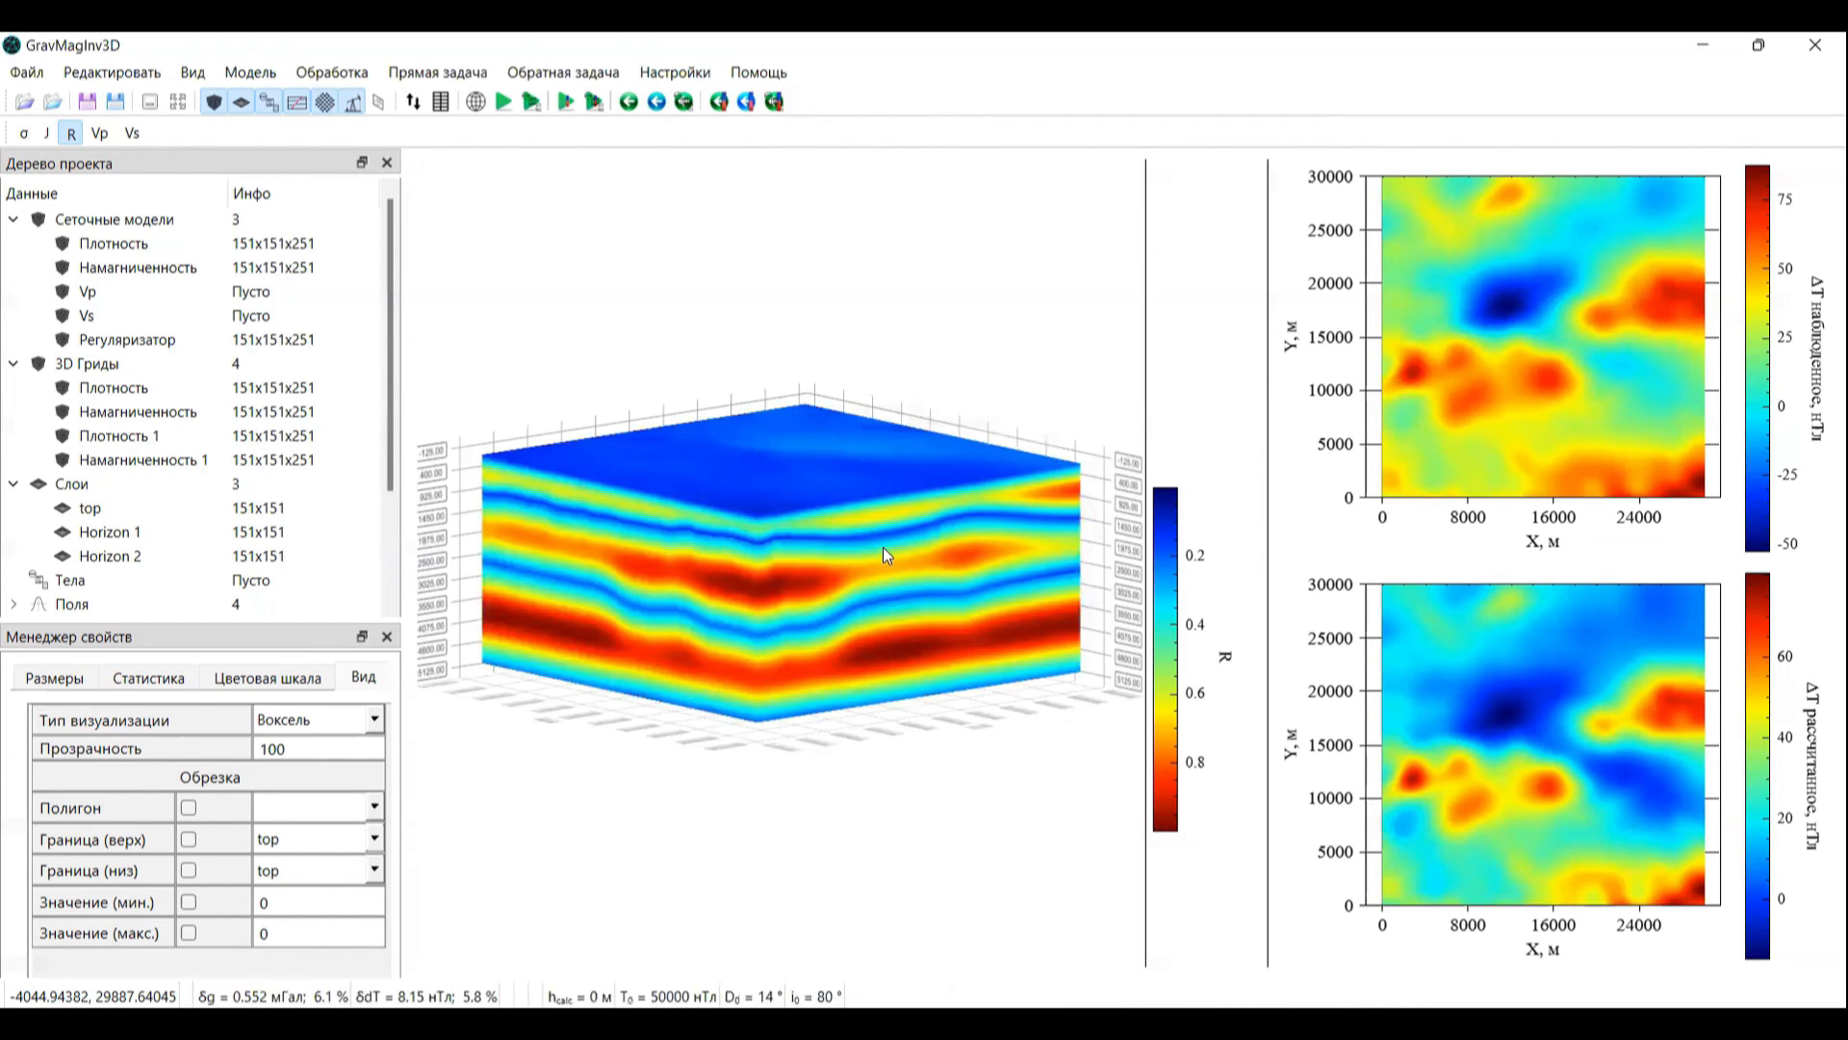
click(438, 72)
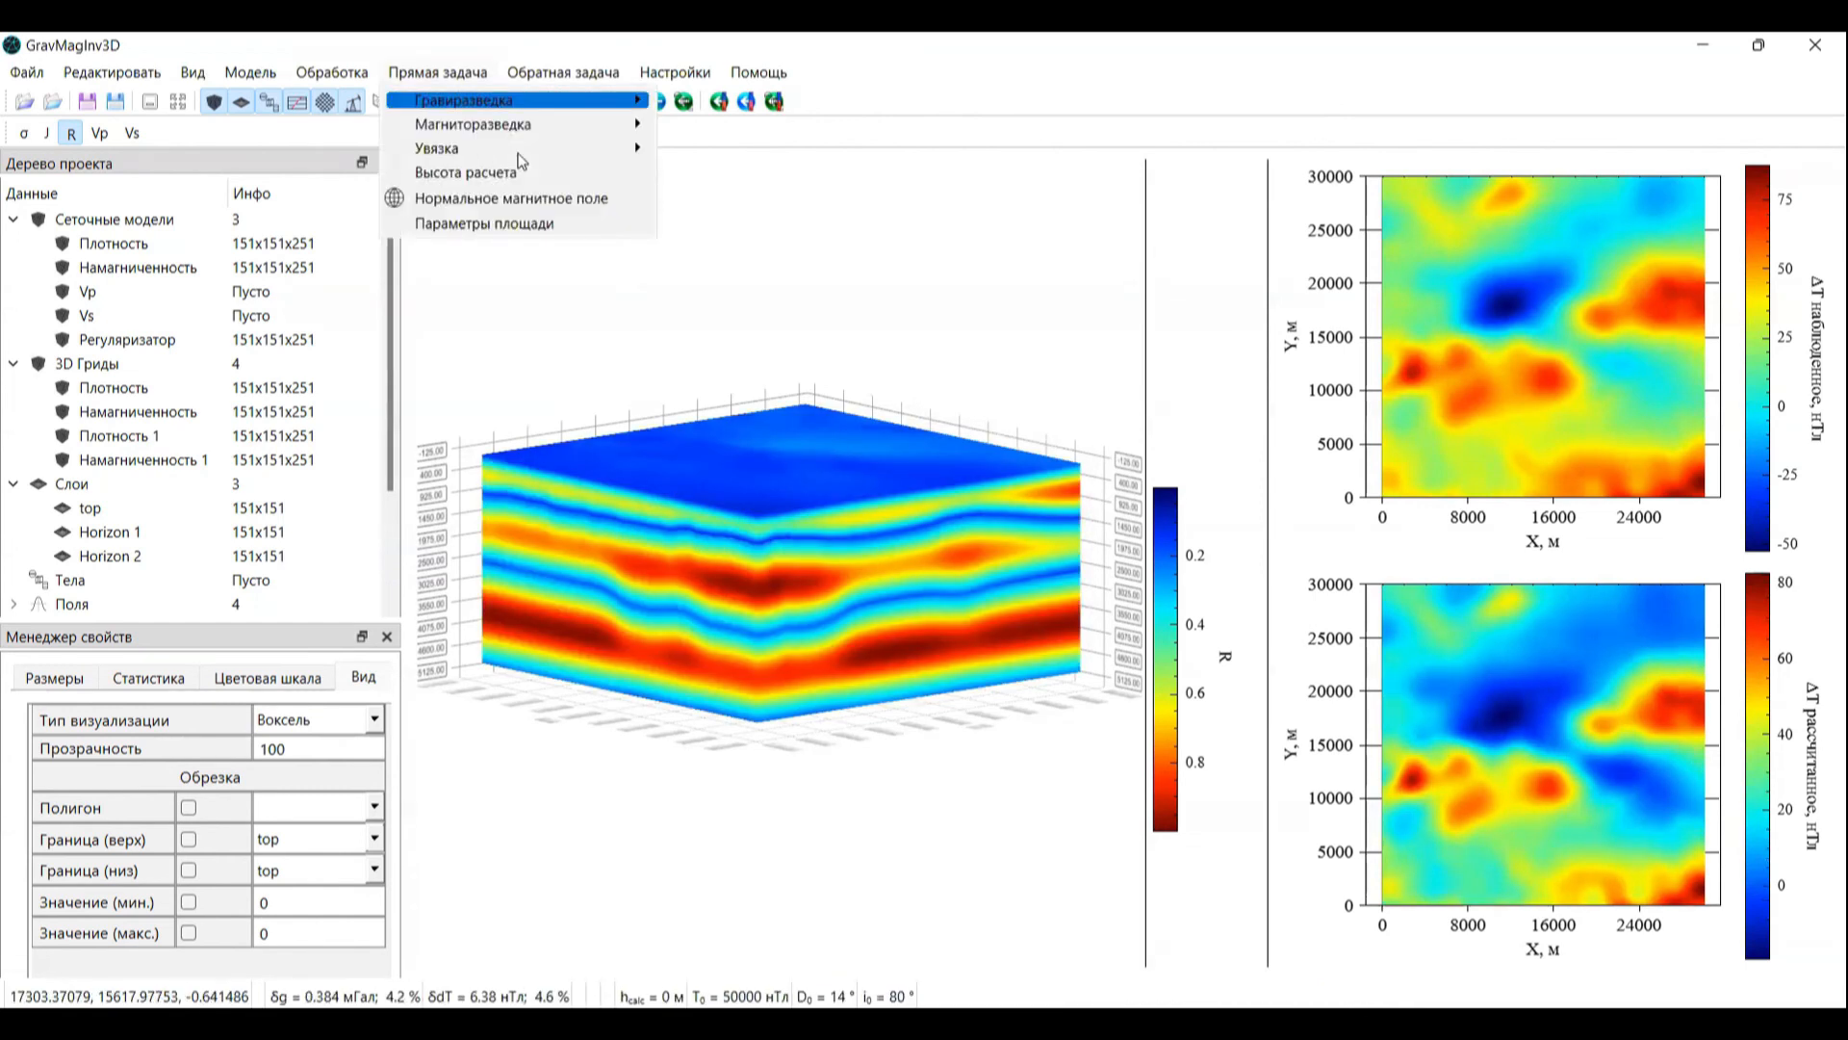
mouse_move(563, 73)
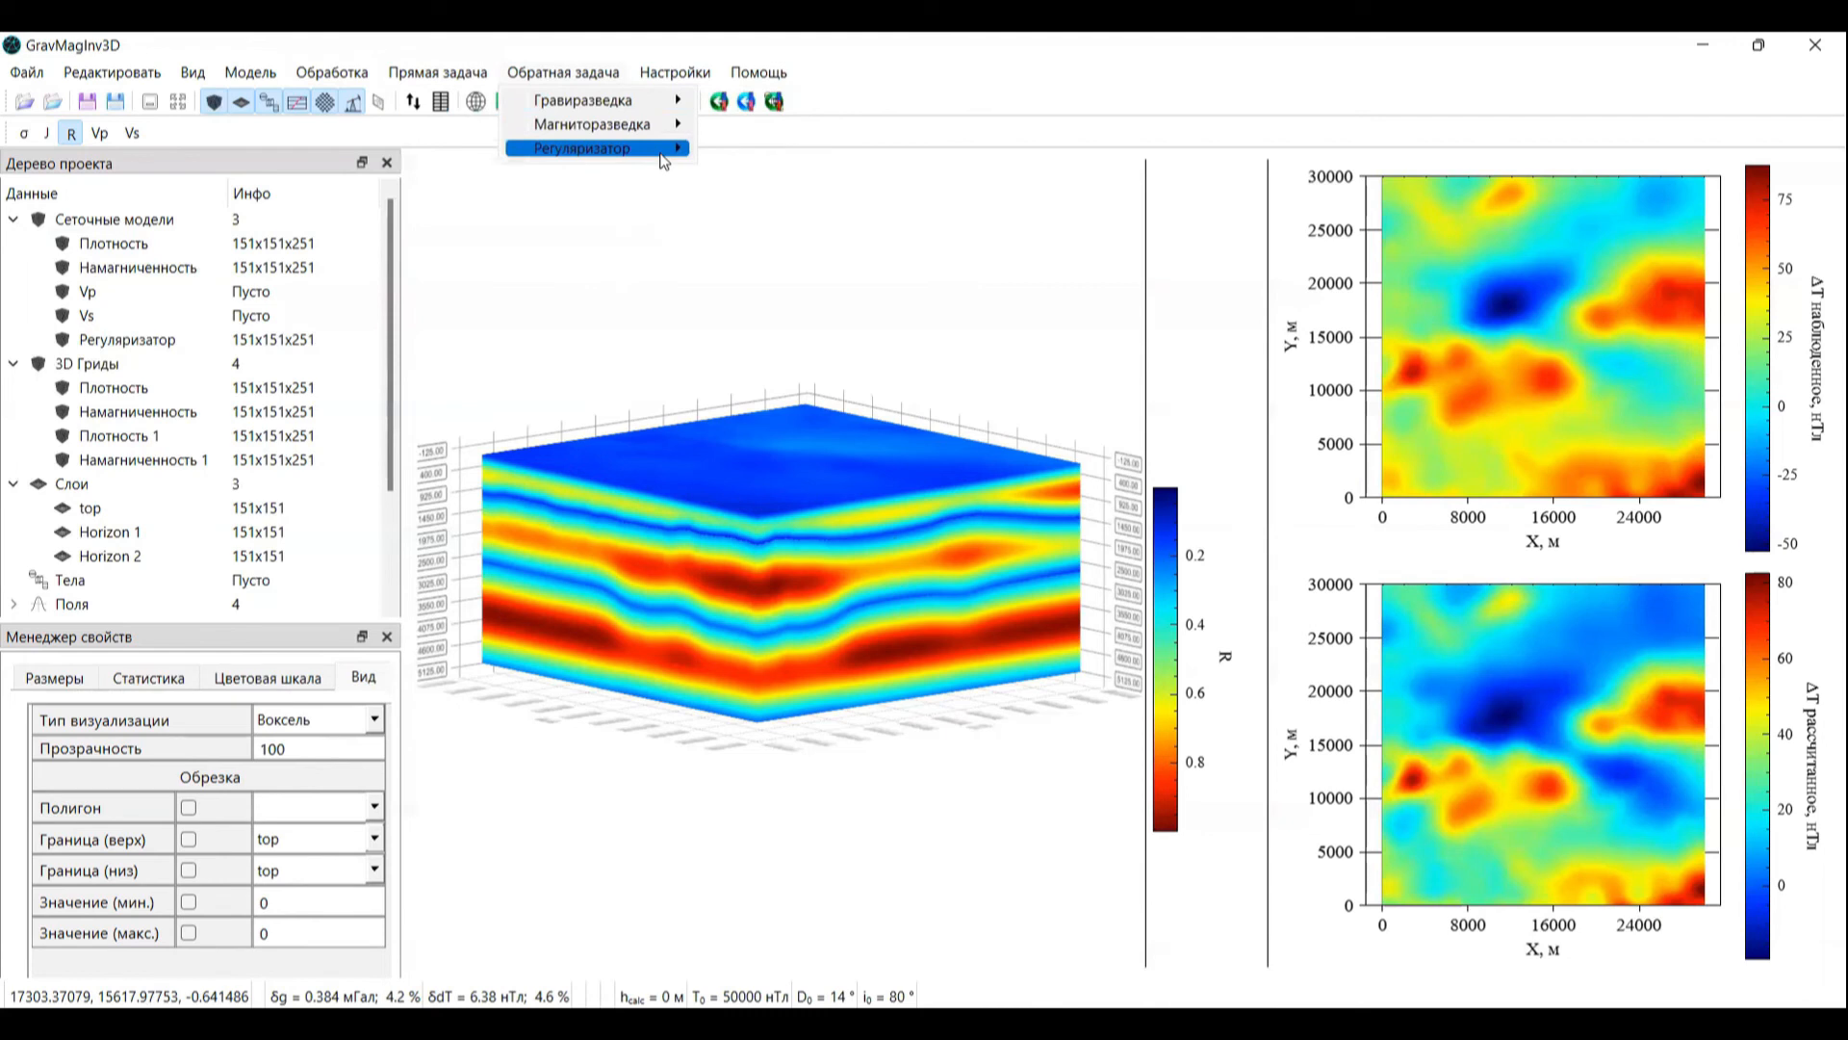
mouse_move(663, 152)
click(747, 536)
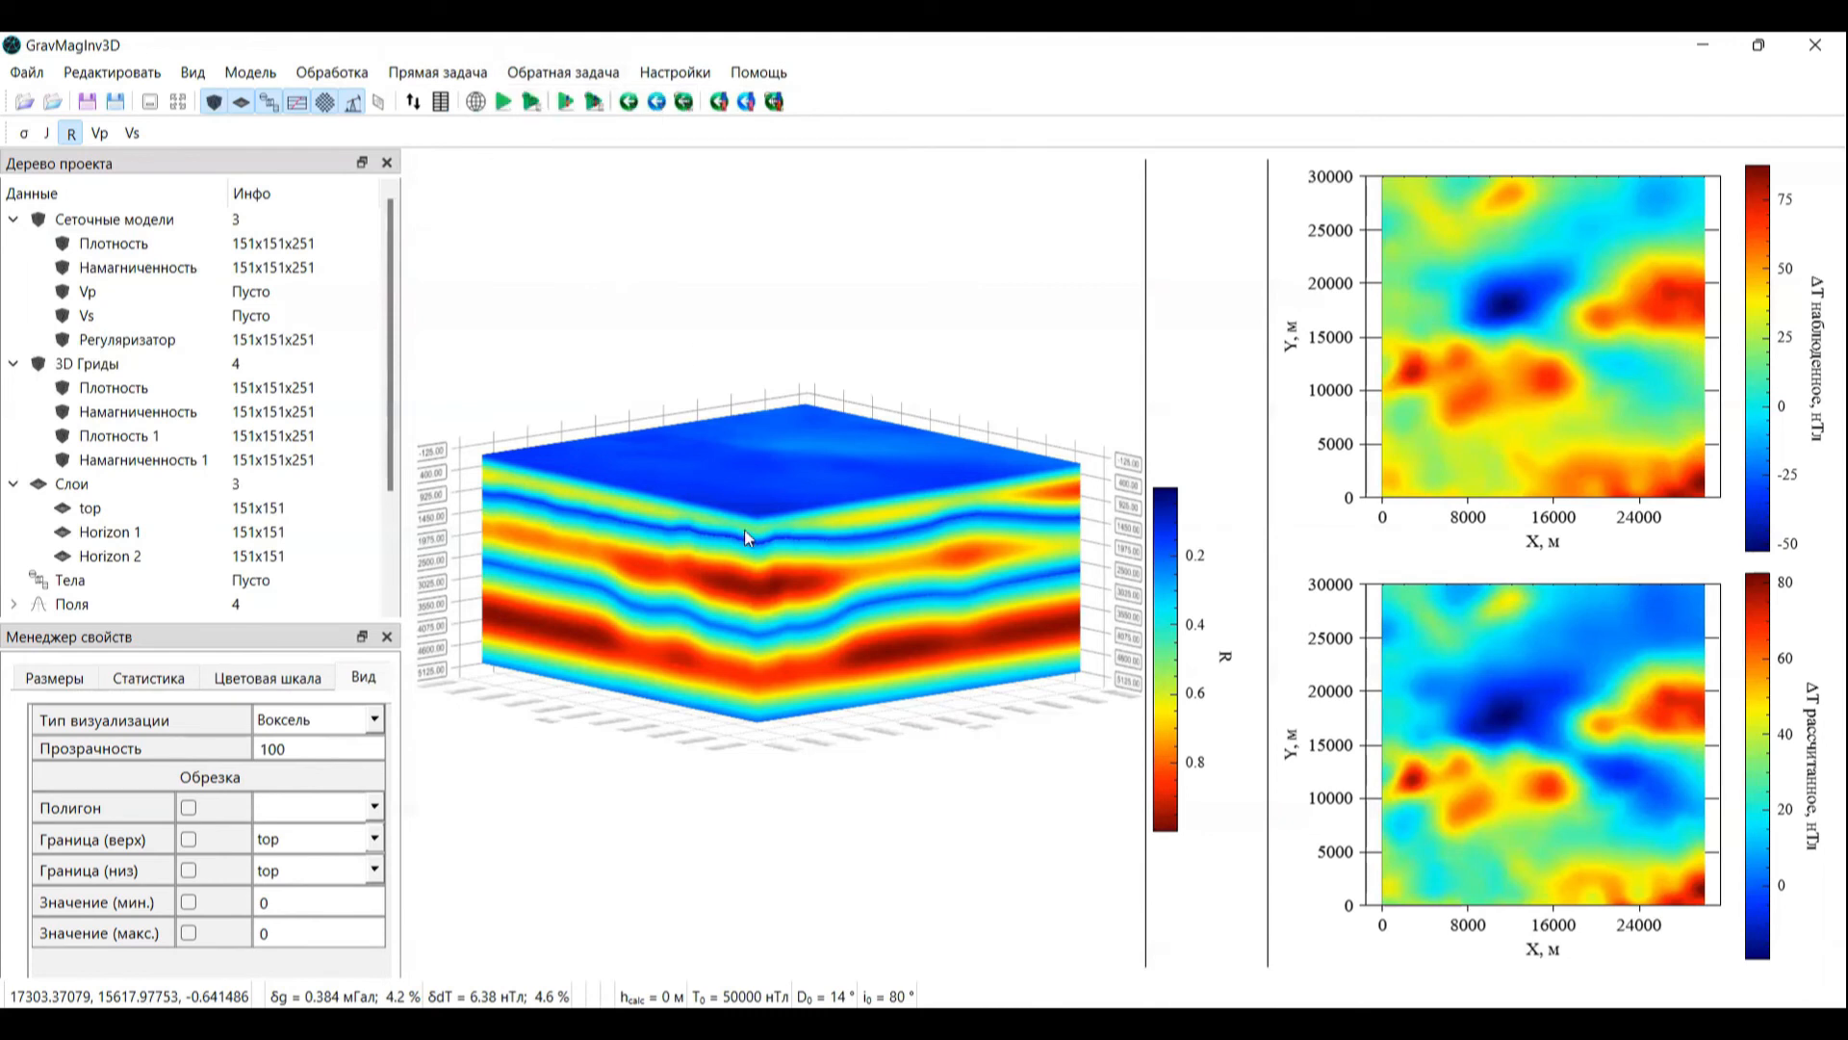
Step: Display the magnetization grid model and recalculate the gravity and magnetic fields of the layered model
click(115, 244)
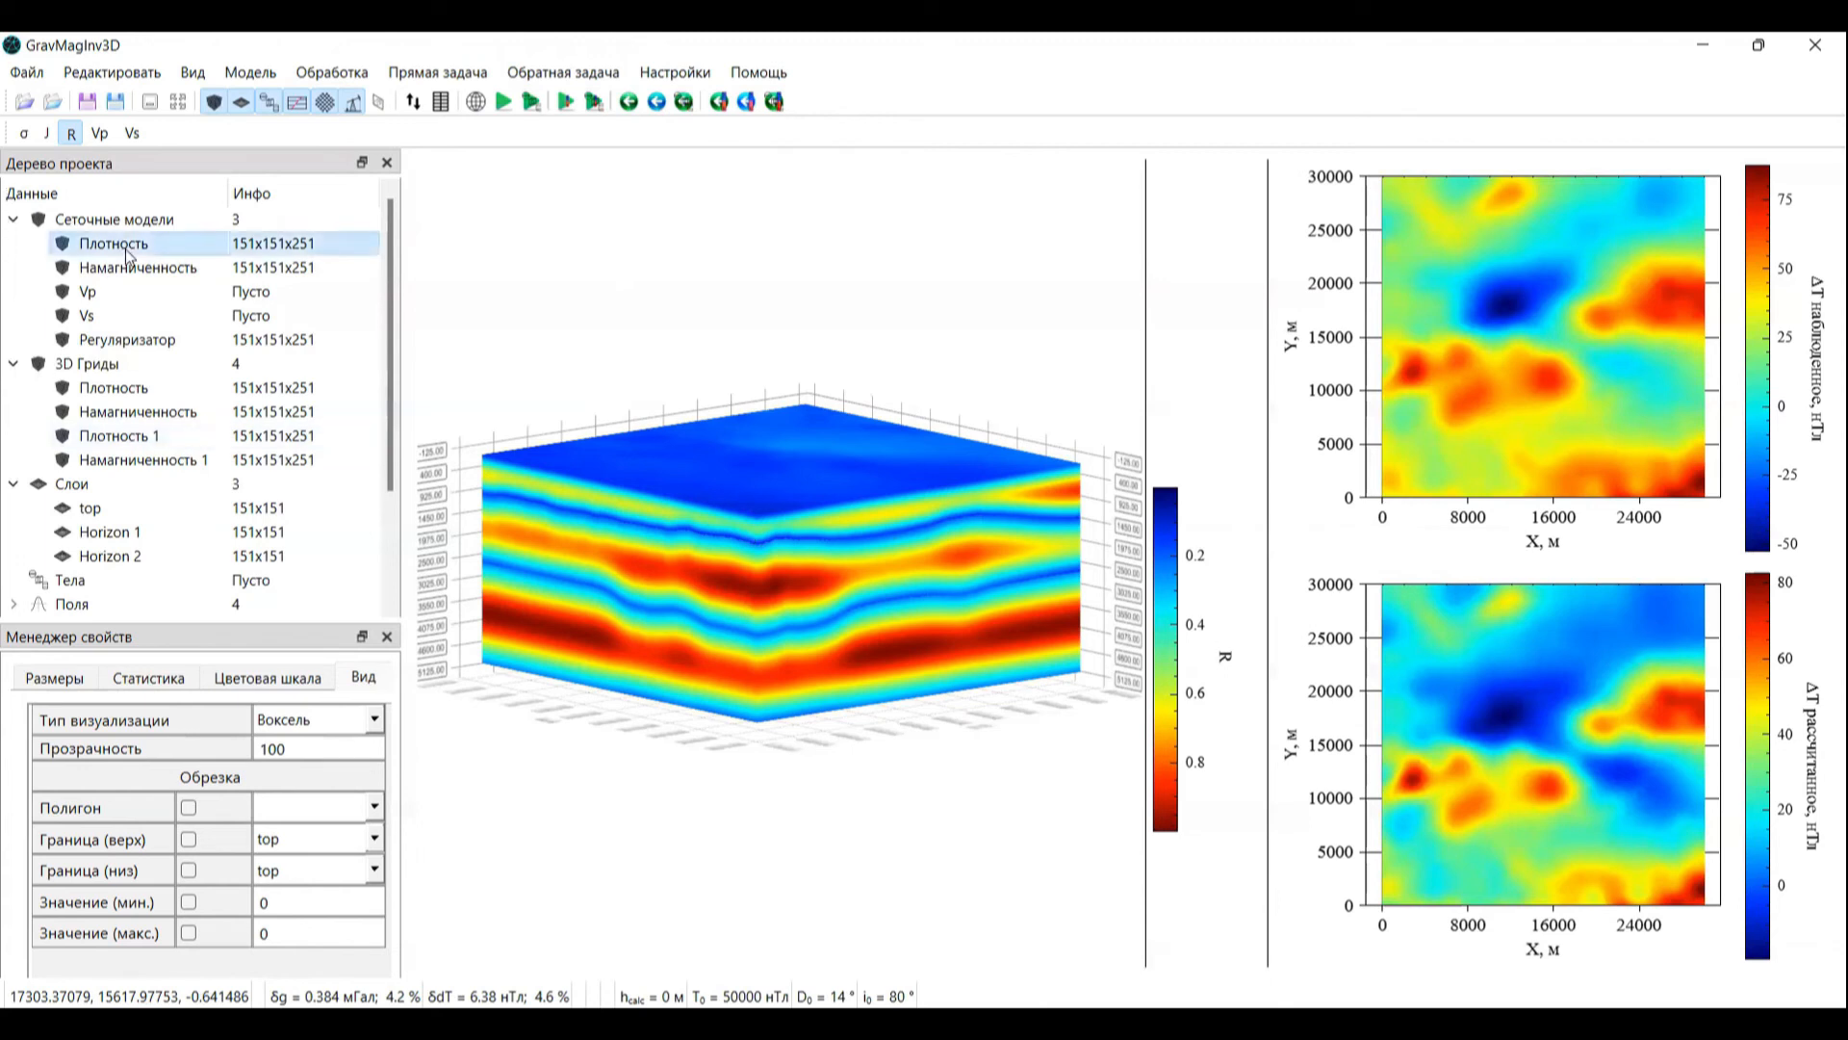
click(144, 270)
click(503, 102)
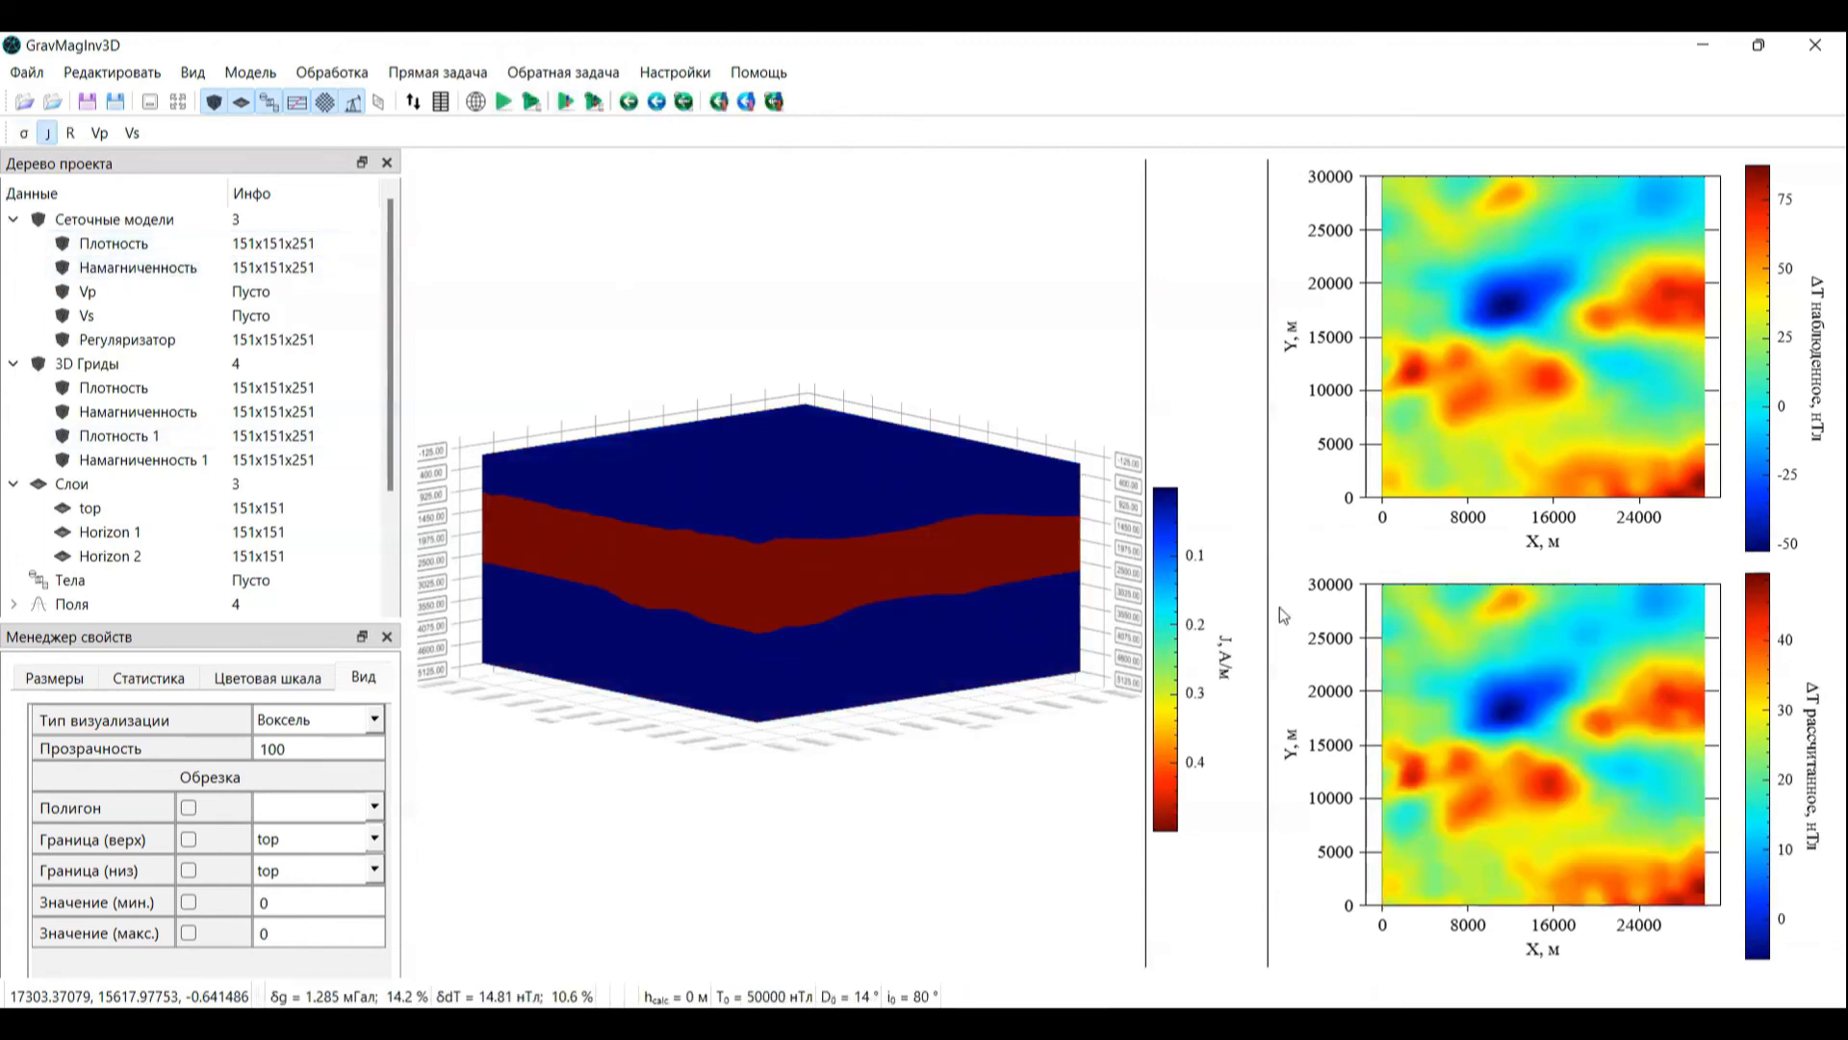
Step: Apply the color scale of the observed ΔT map to the calculated ΔT map
right_click(1561, 662)
right_click(1534, 430)
click(1583, 459)
right_click(1471, 775)
click(1569, 522)
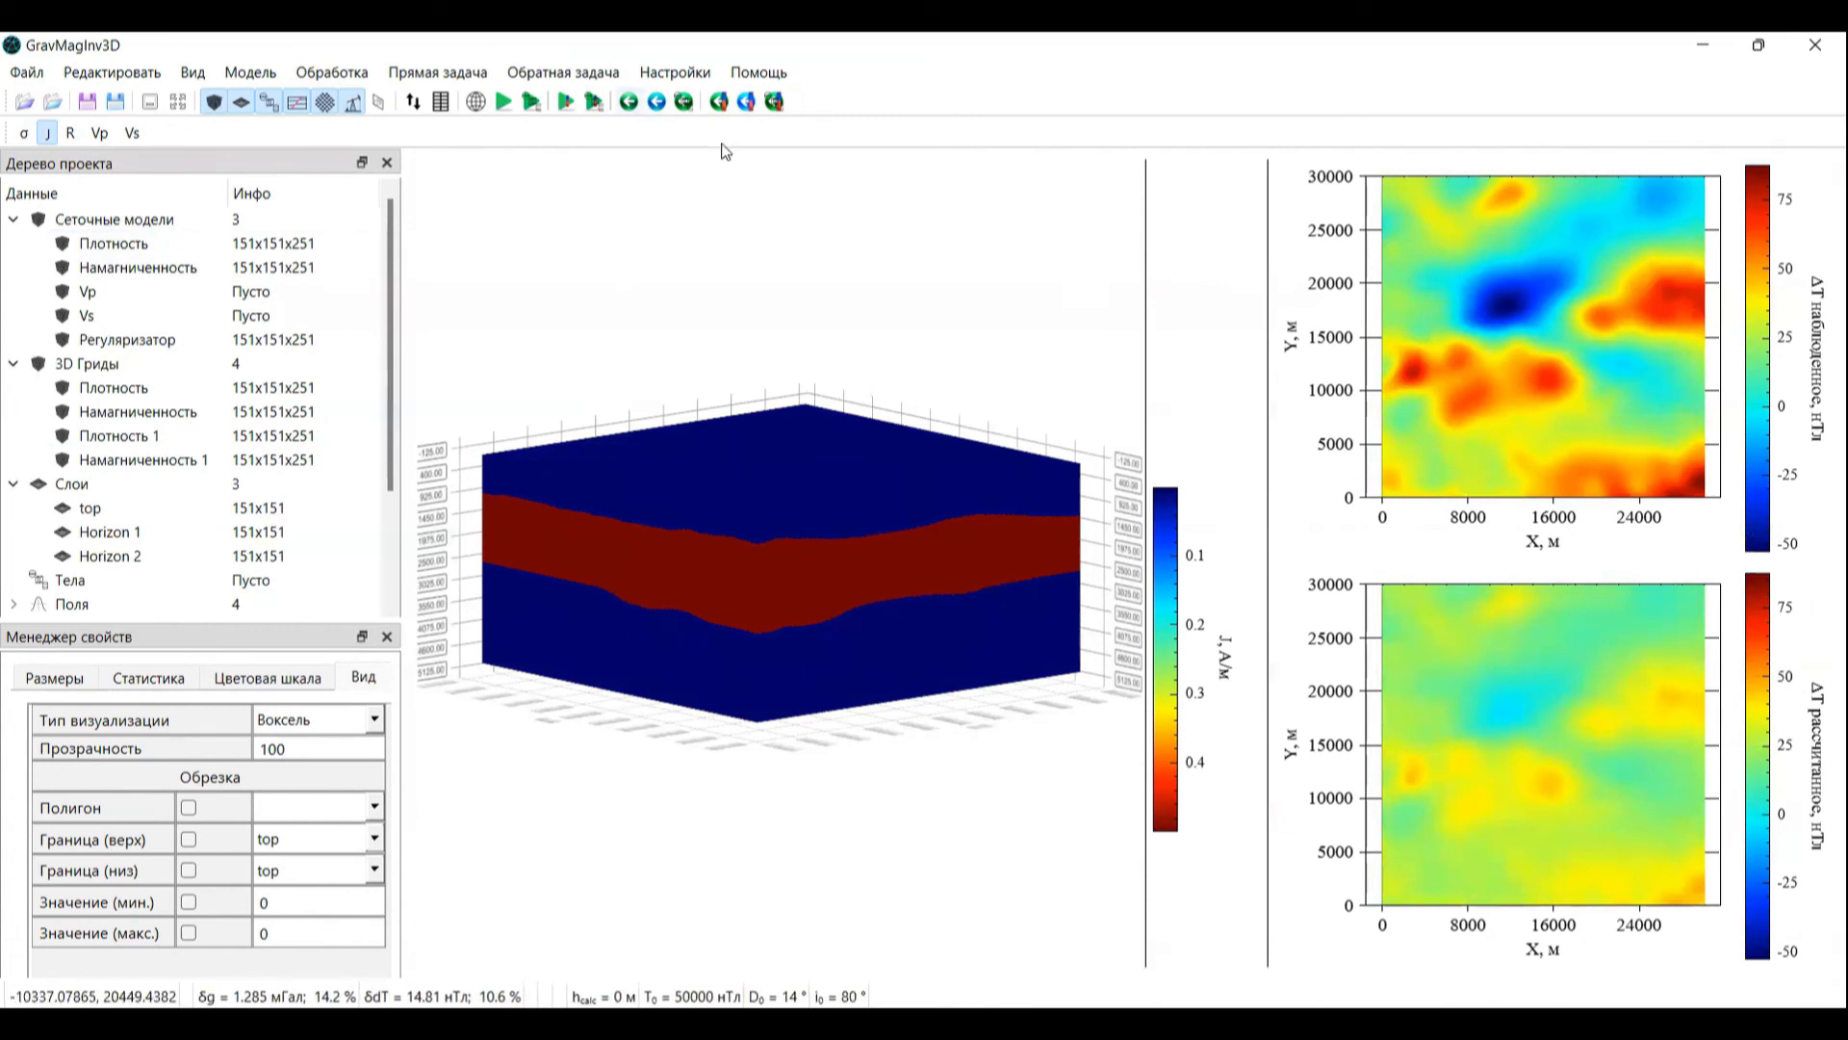
Step: Display the density model and set up an arbitrary-grid density inversion using only the loaded regularizer (Загруженный регуляризатор), without the initial-model regularizer
click(24, 133)
click(326, 103)
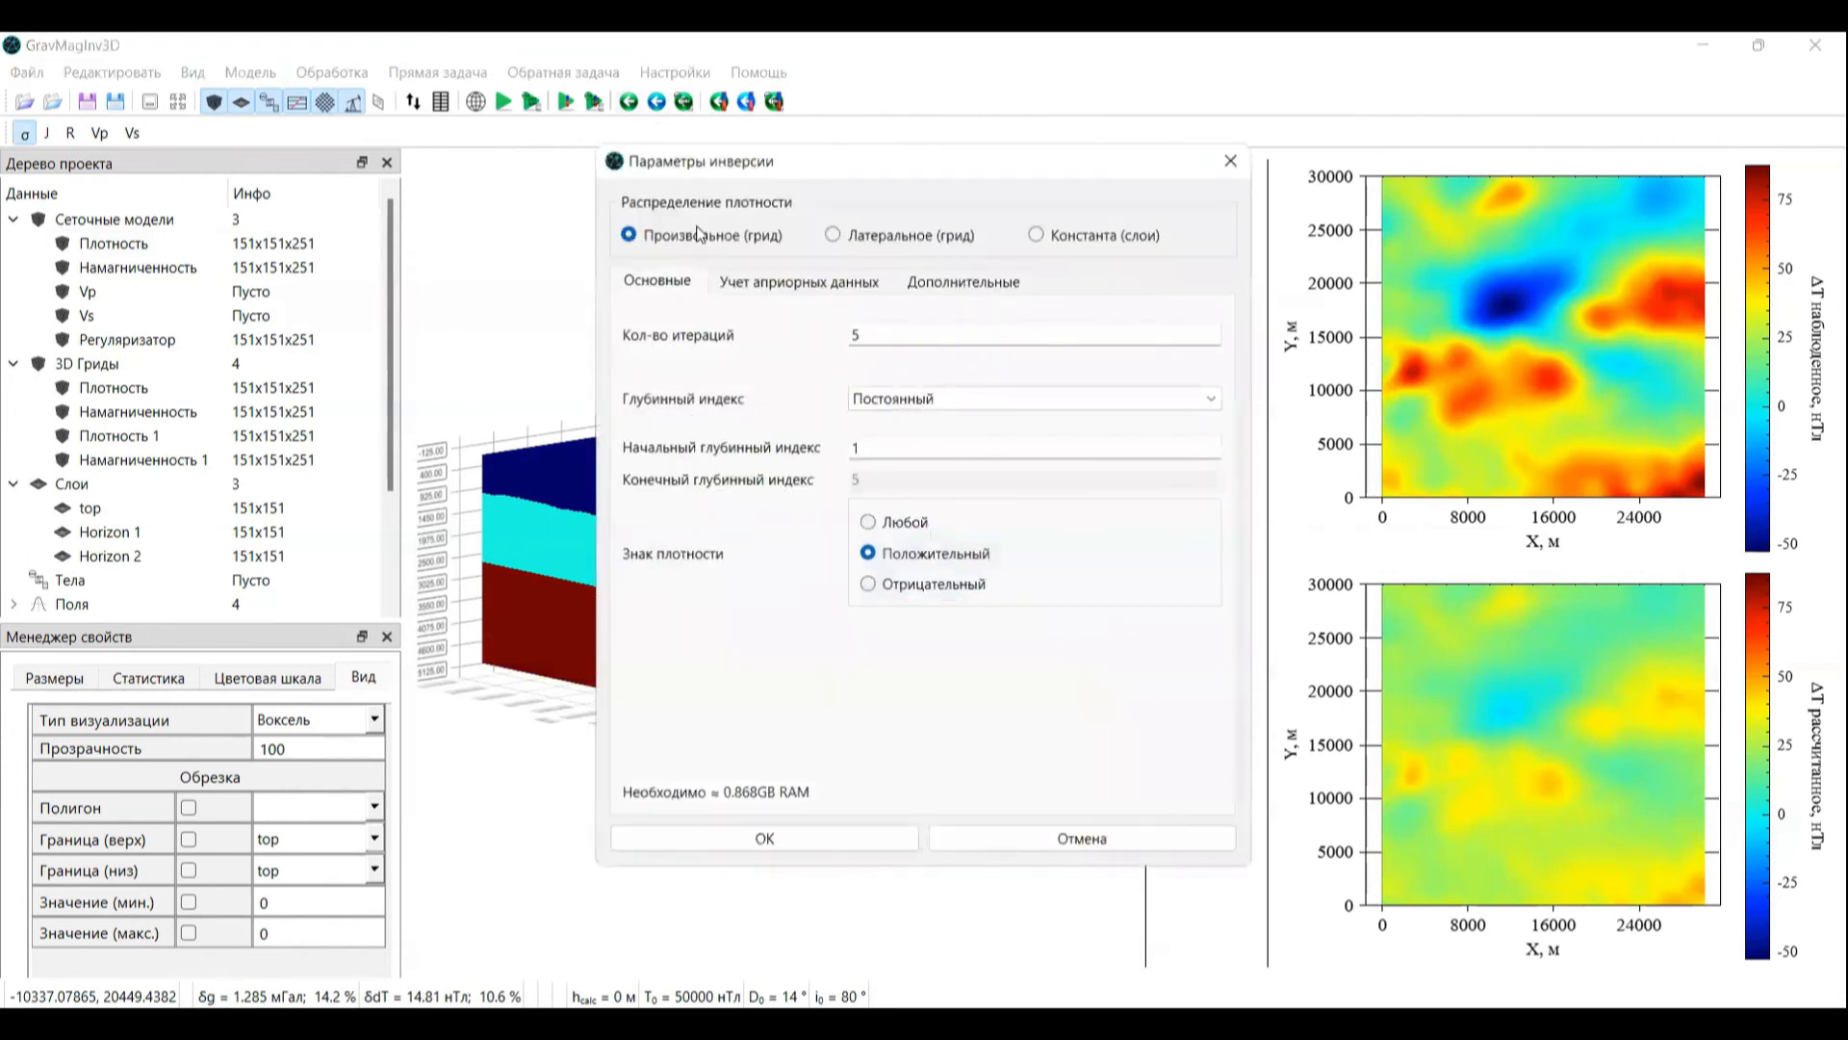
click(806, 281)
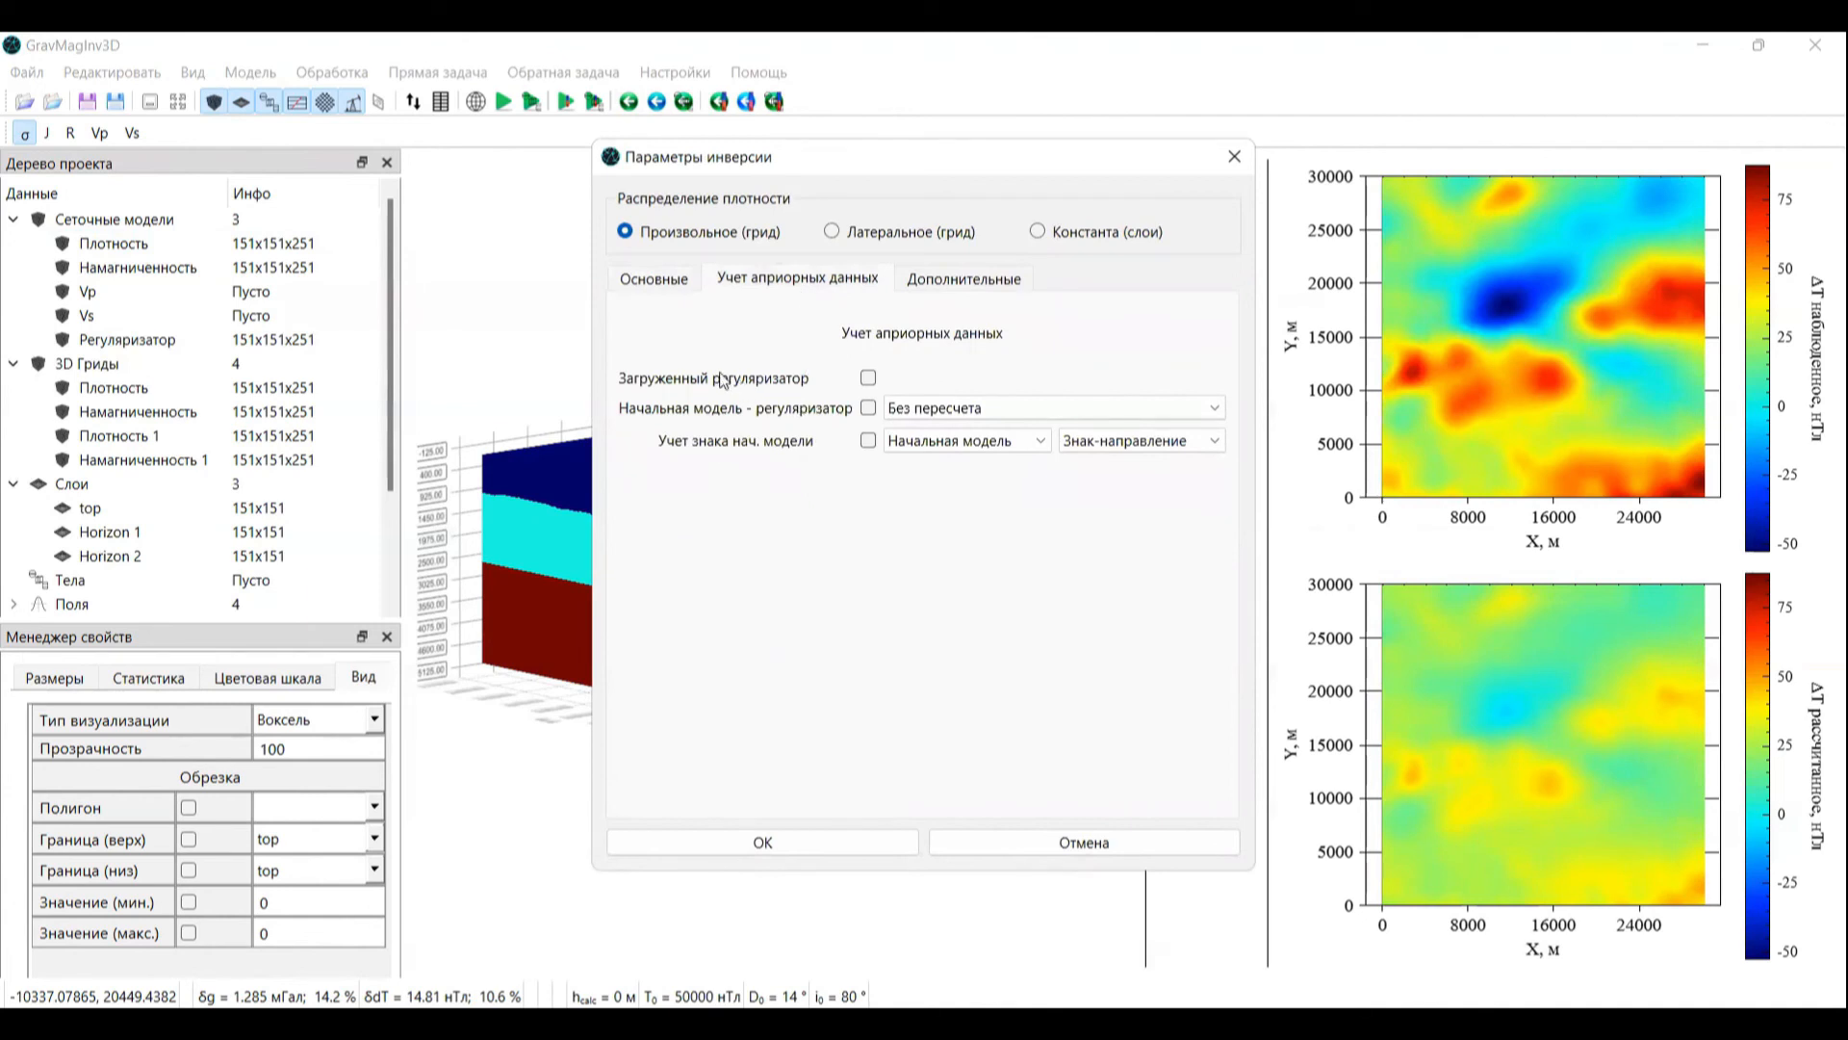
click(869, 378)
click(924, 408)
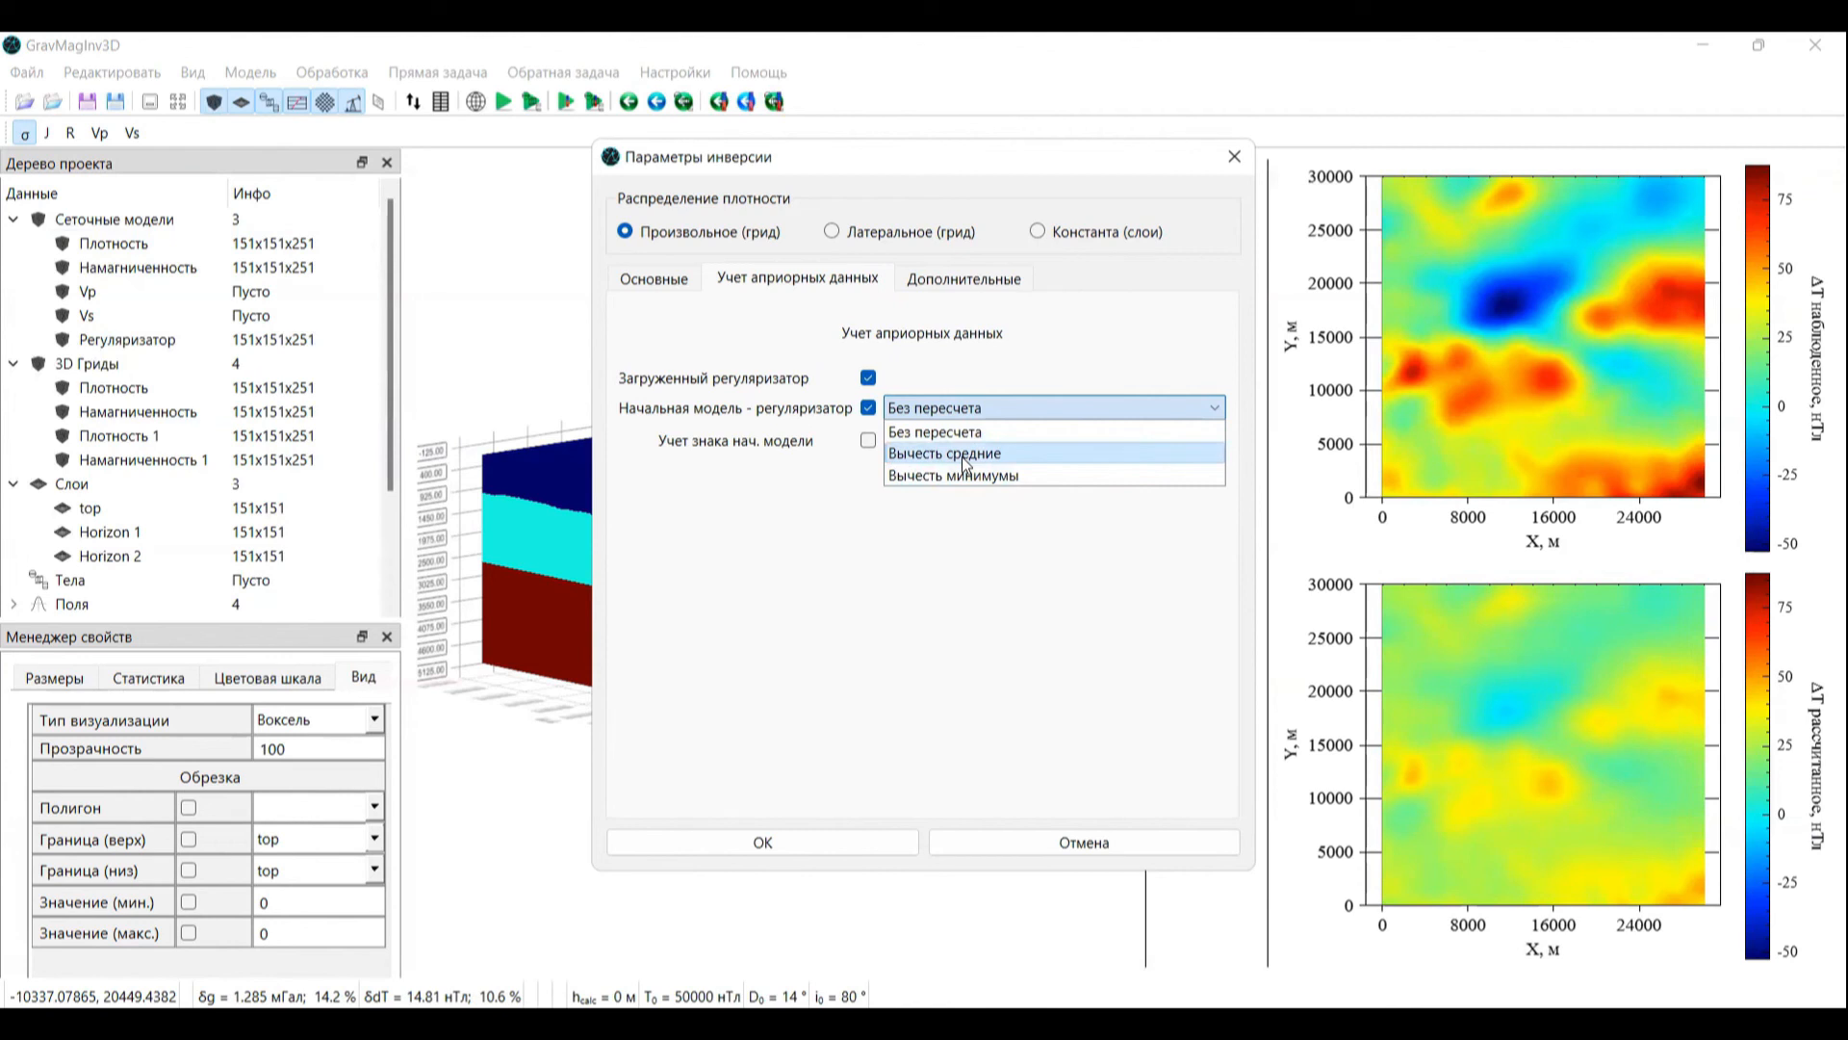
click(781, 414)
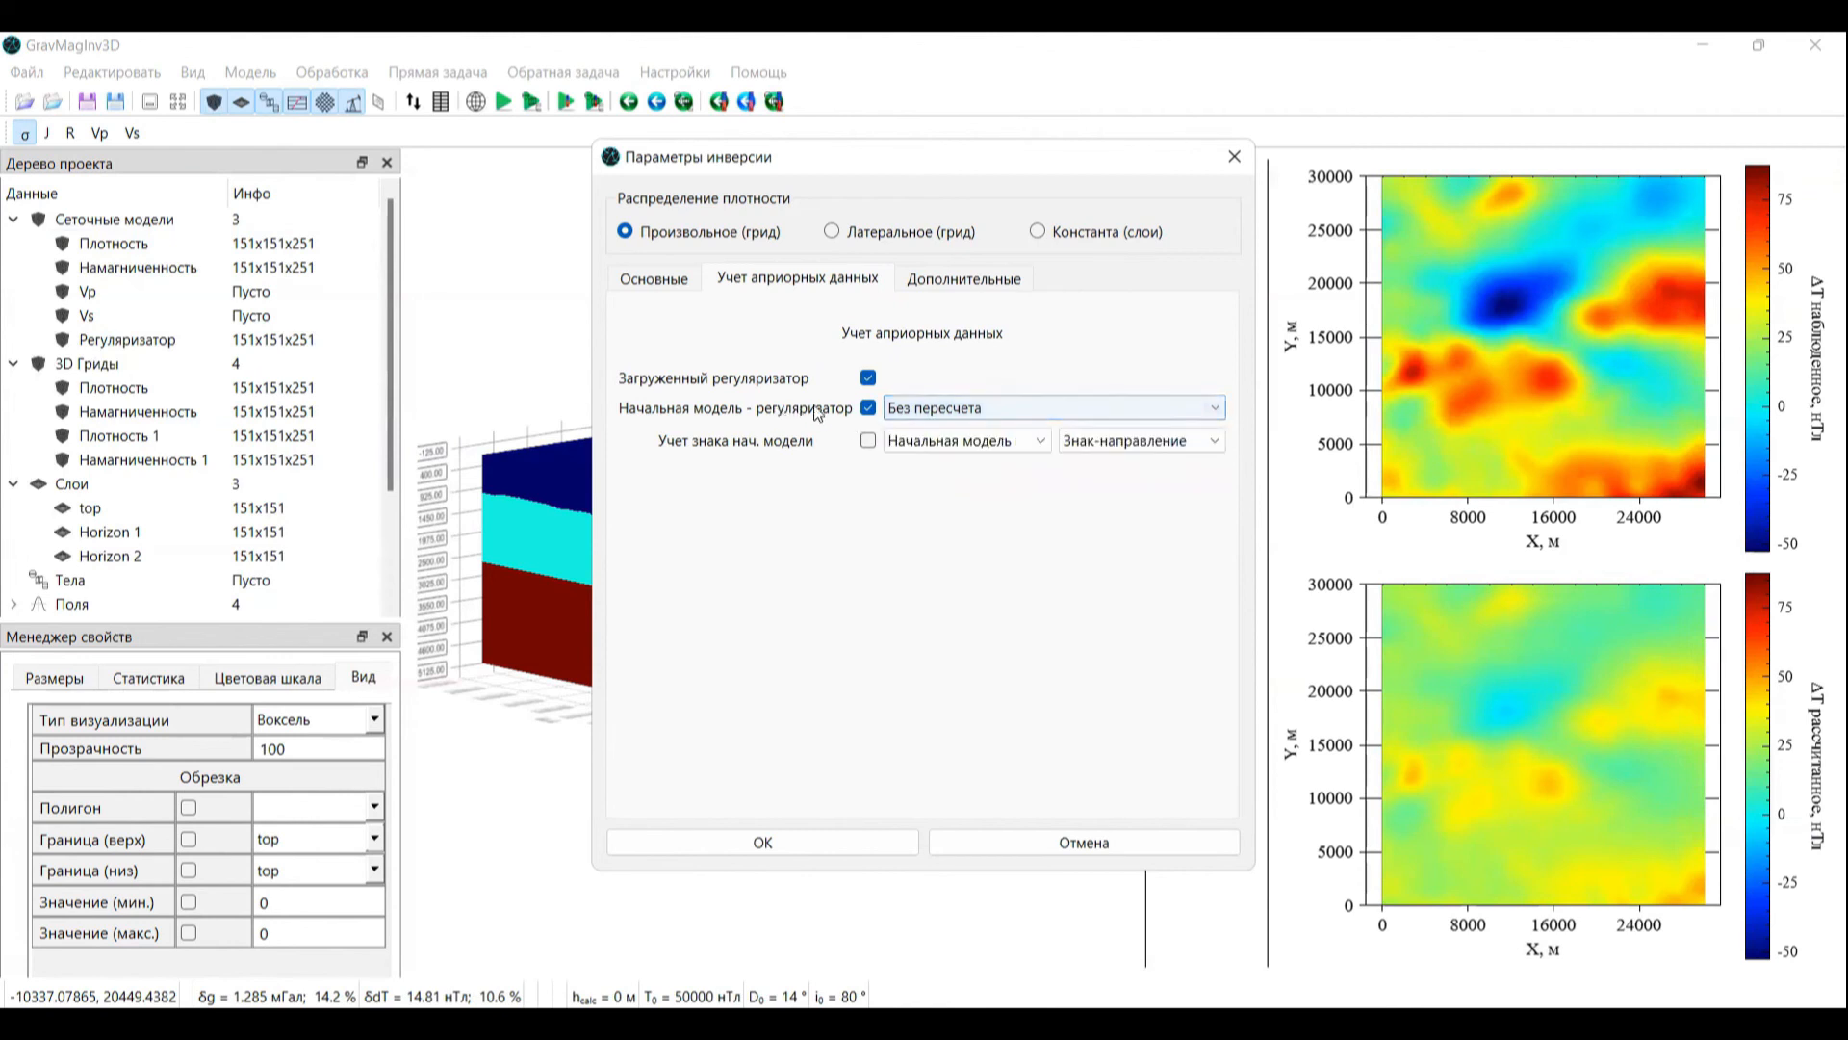
click(871, 409)
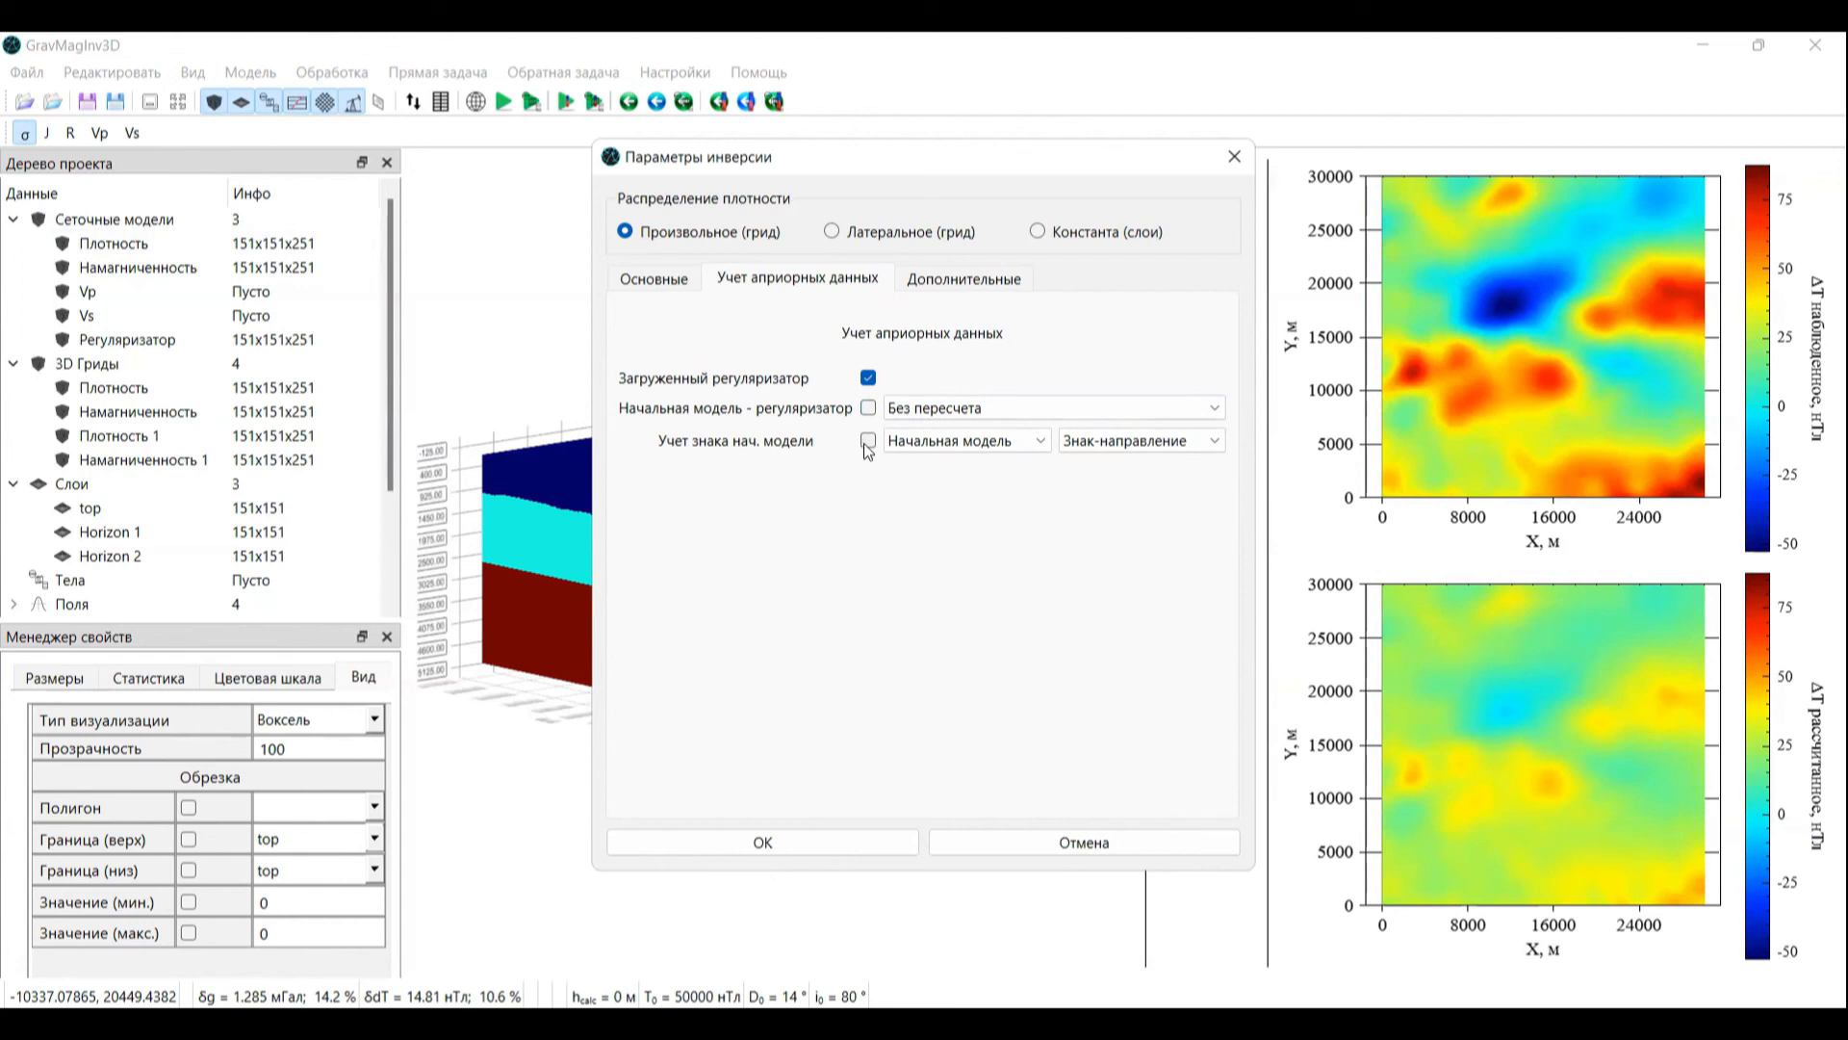
Step: Set the source for the initial-model sign (Учет знака нач. модели) to Регуляризатор, leaving that option disabled
click(949, 441)
click(867, 443)
click(868, 443)
click(867, 441)
click(942, 443)
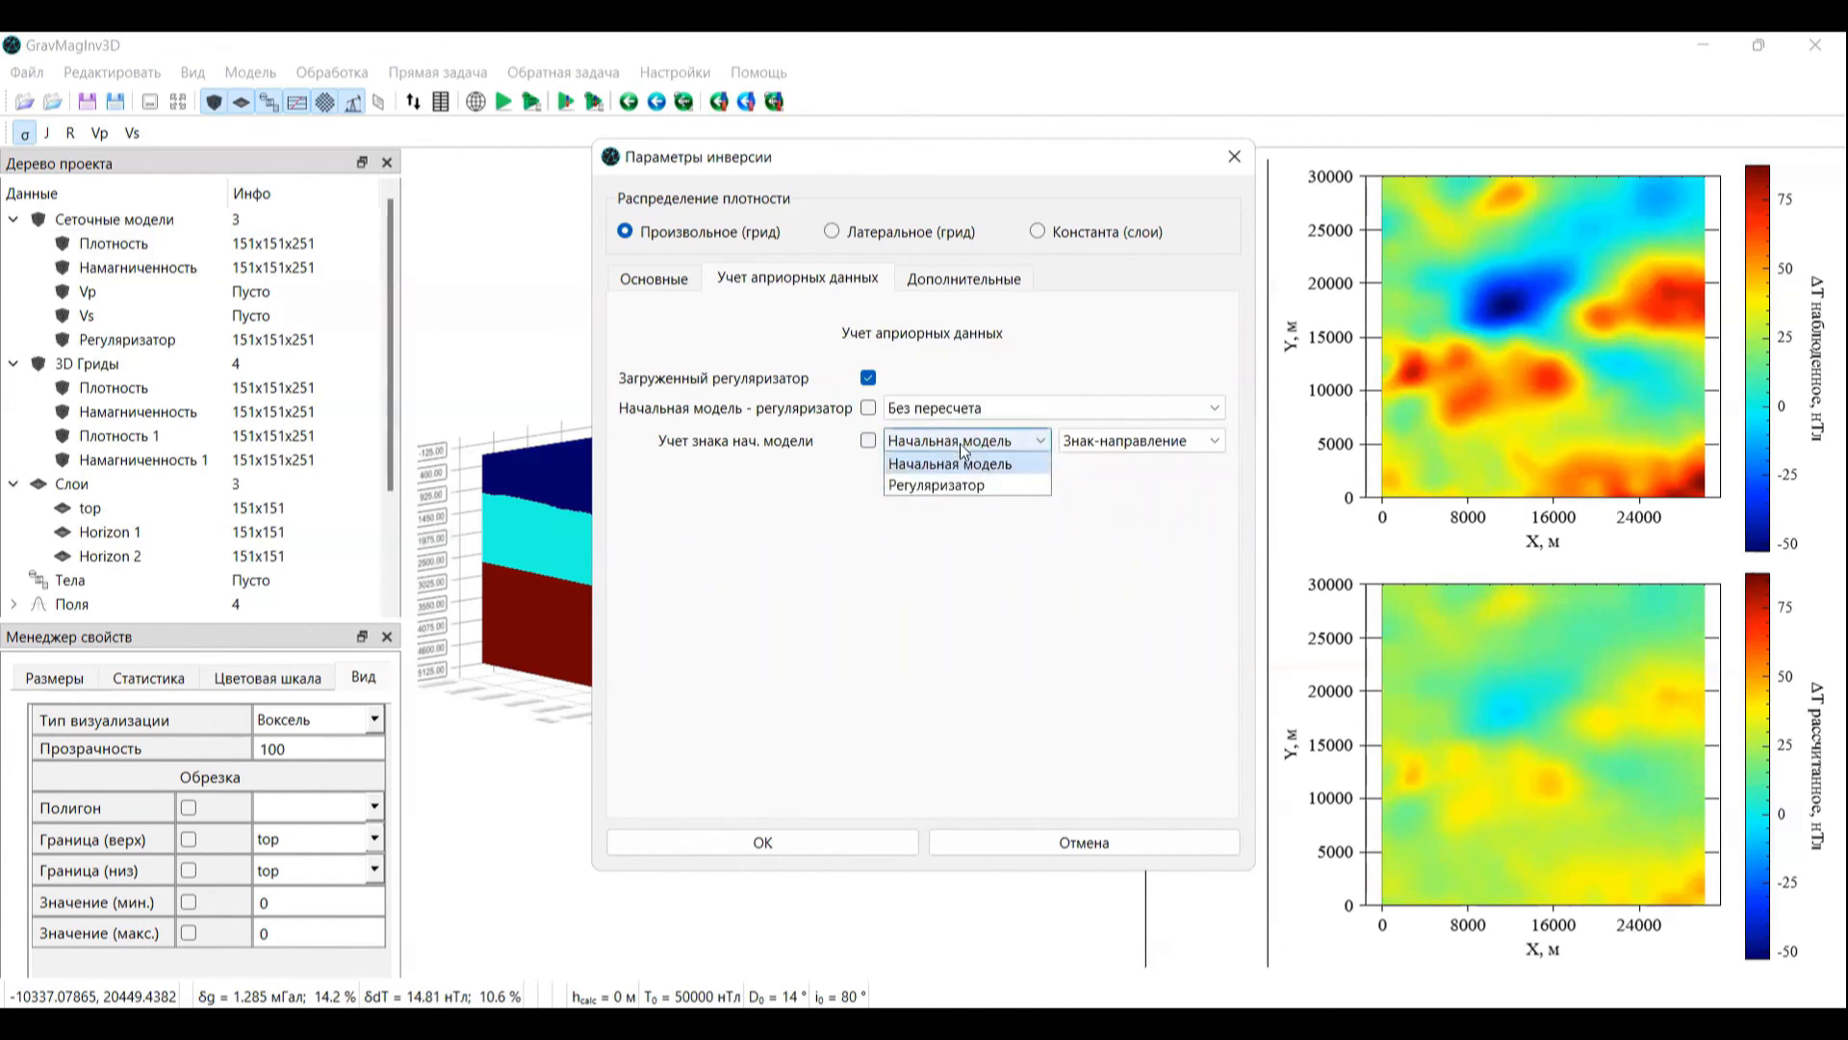
click(1024, 483)
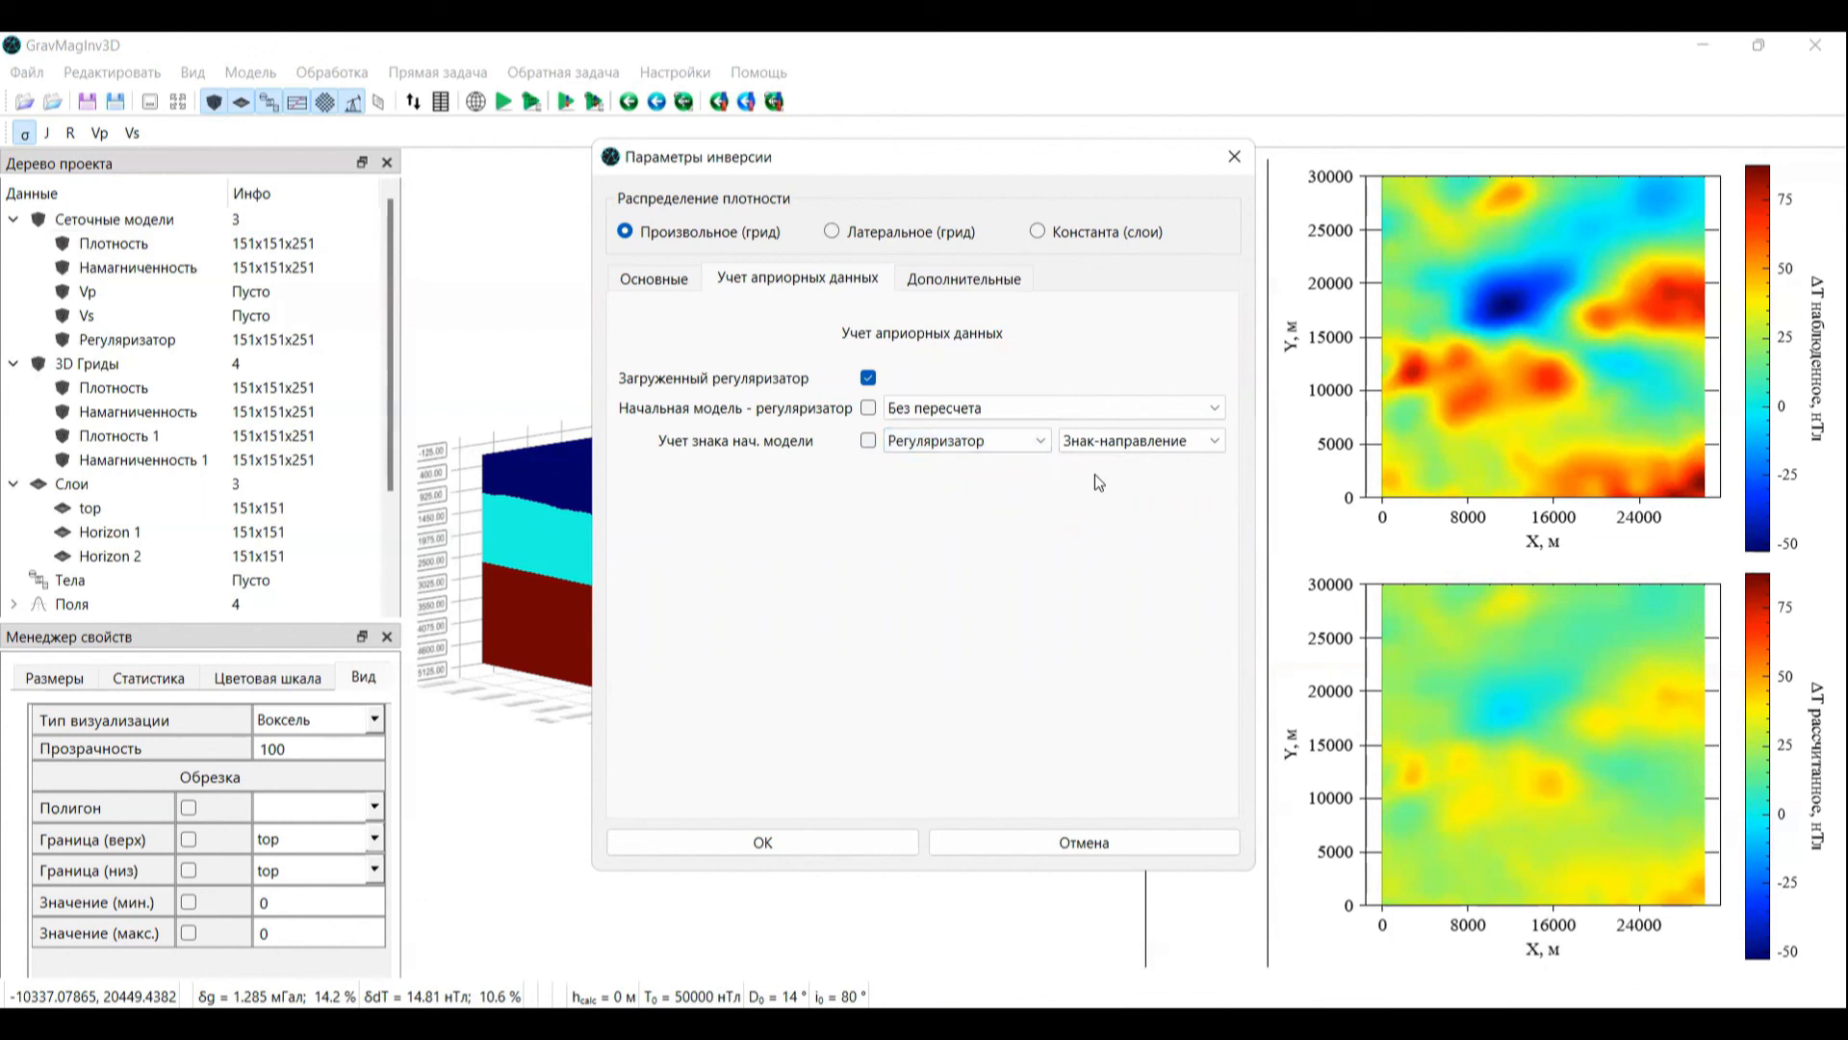
Step: Set the sign mode to Сохранять знак and run the density inversion
click(1176, 442)
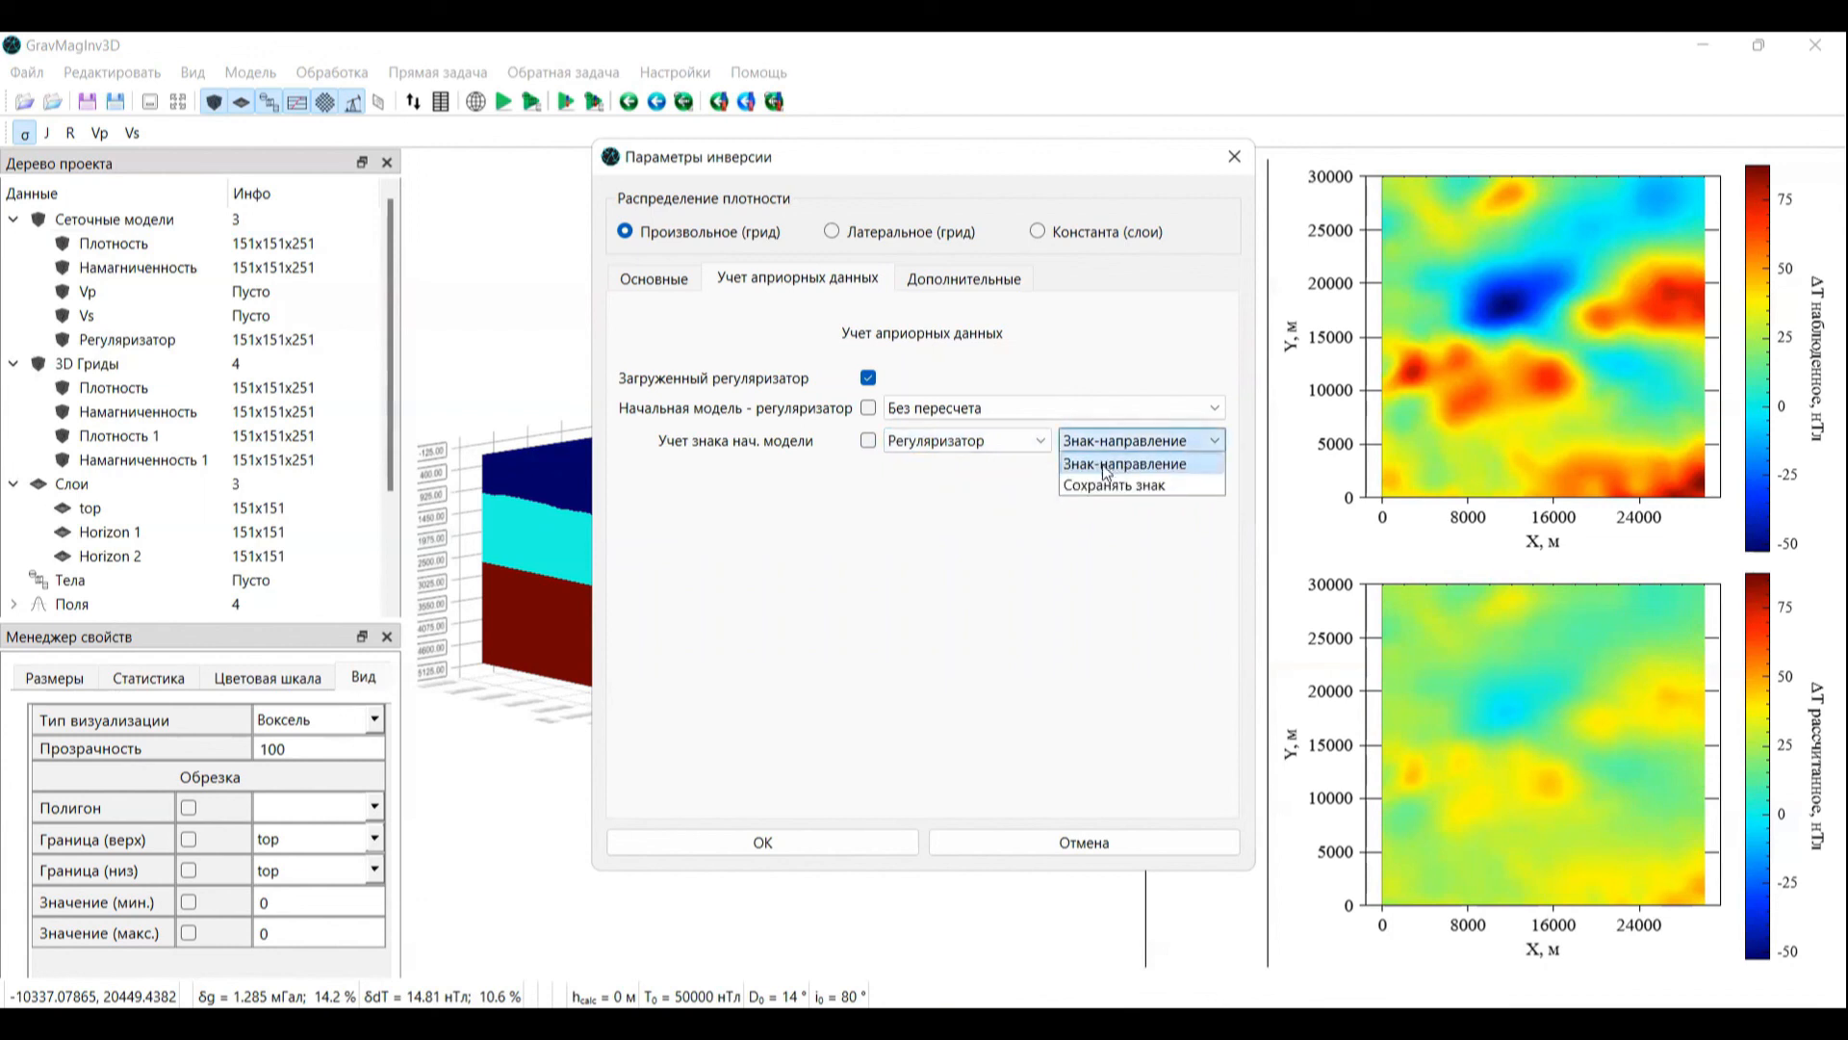
click(1177, 466)
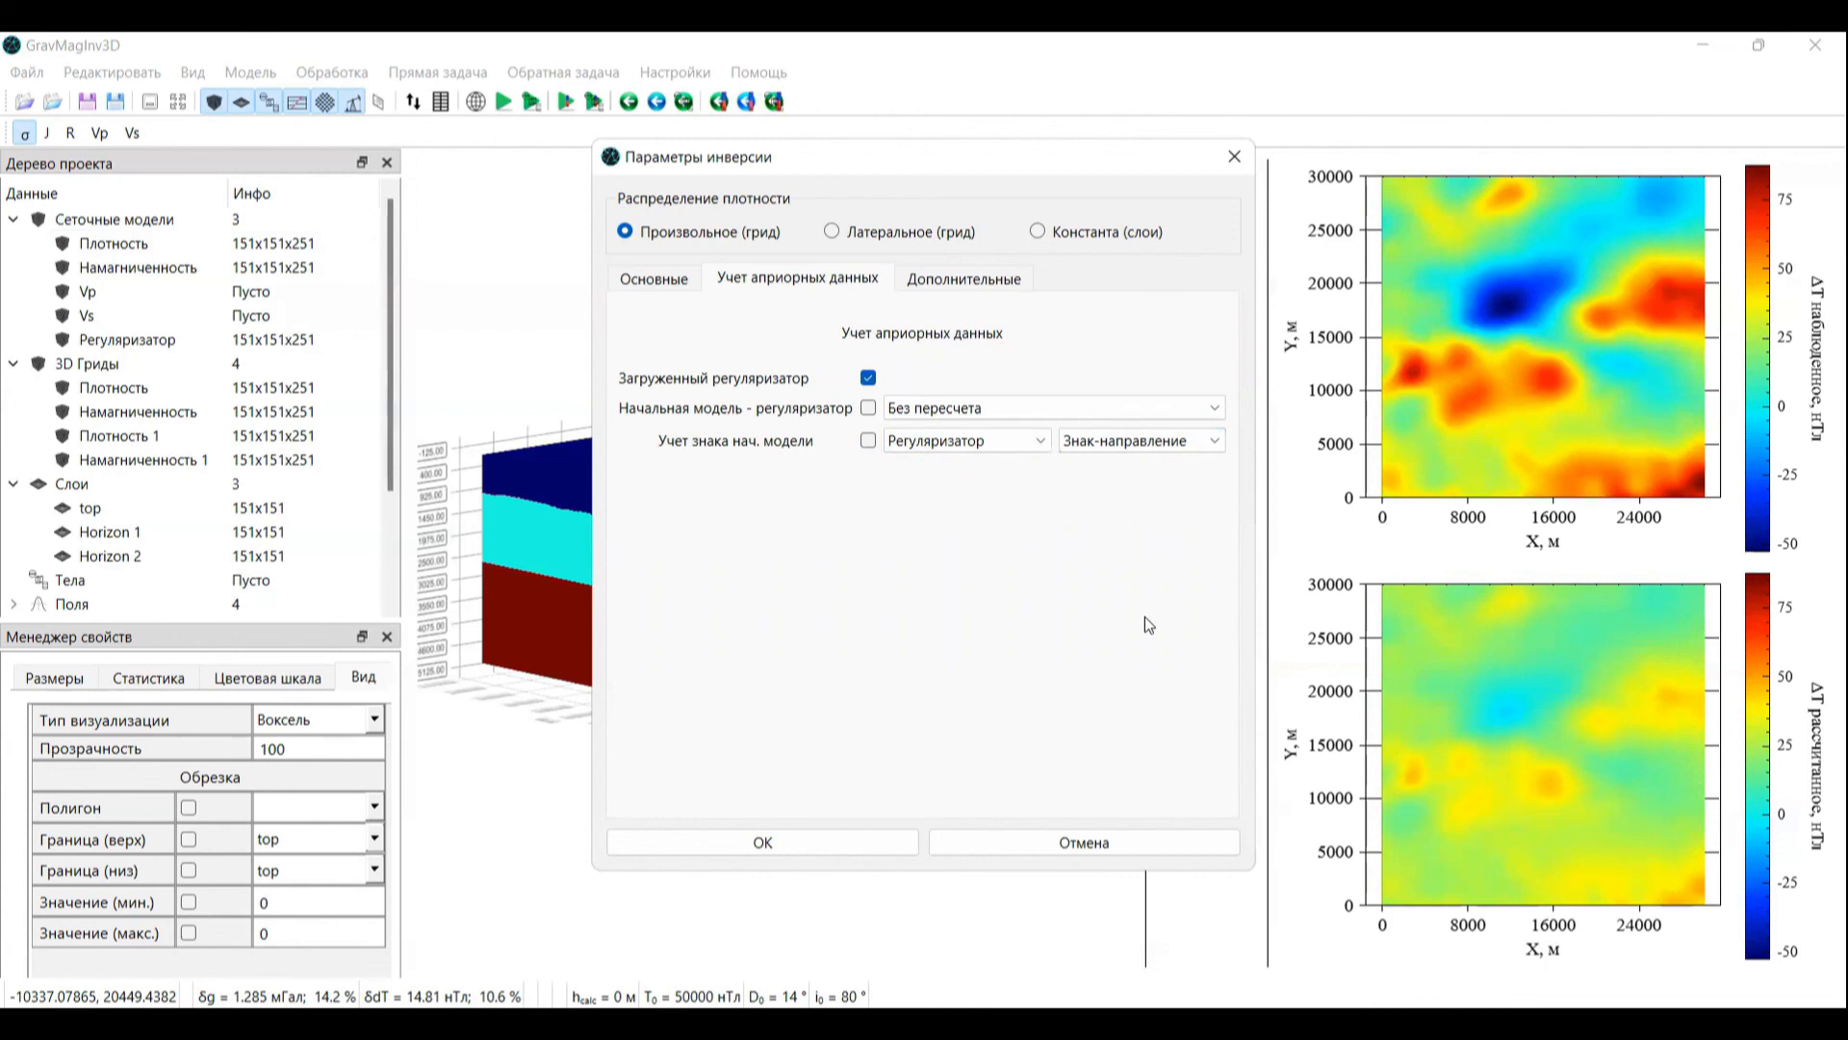
click(1136, 441)
click(1106, 486)
click(645, 281)
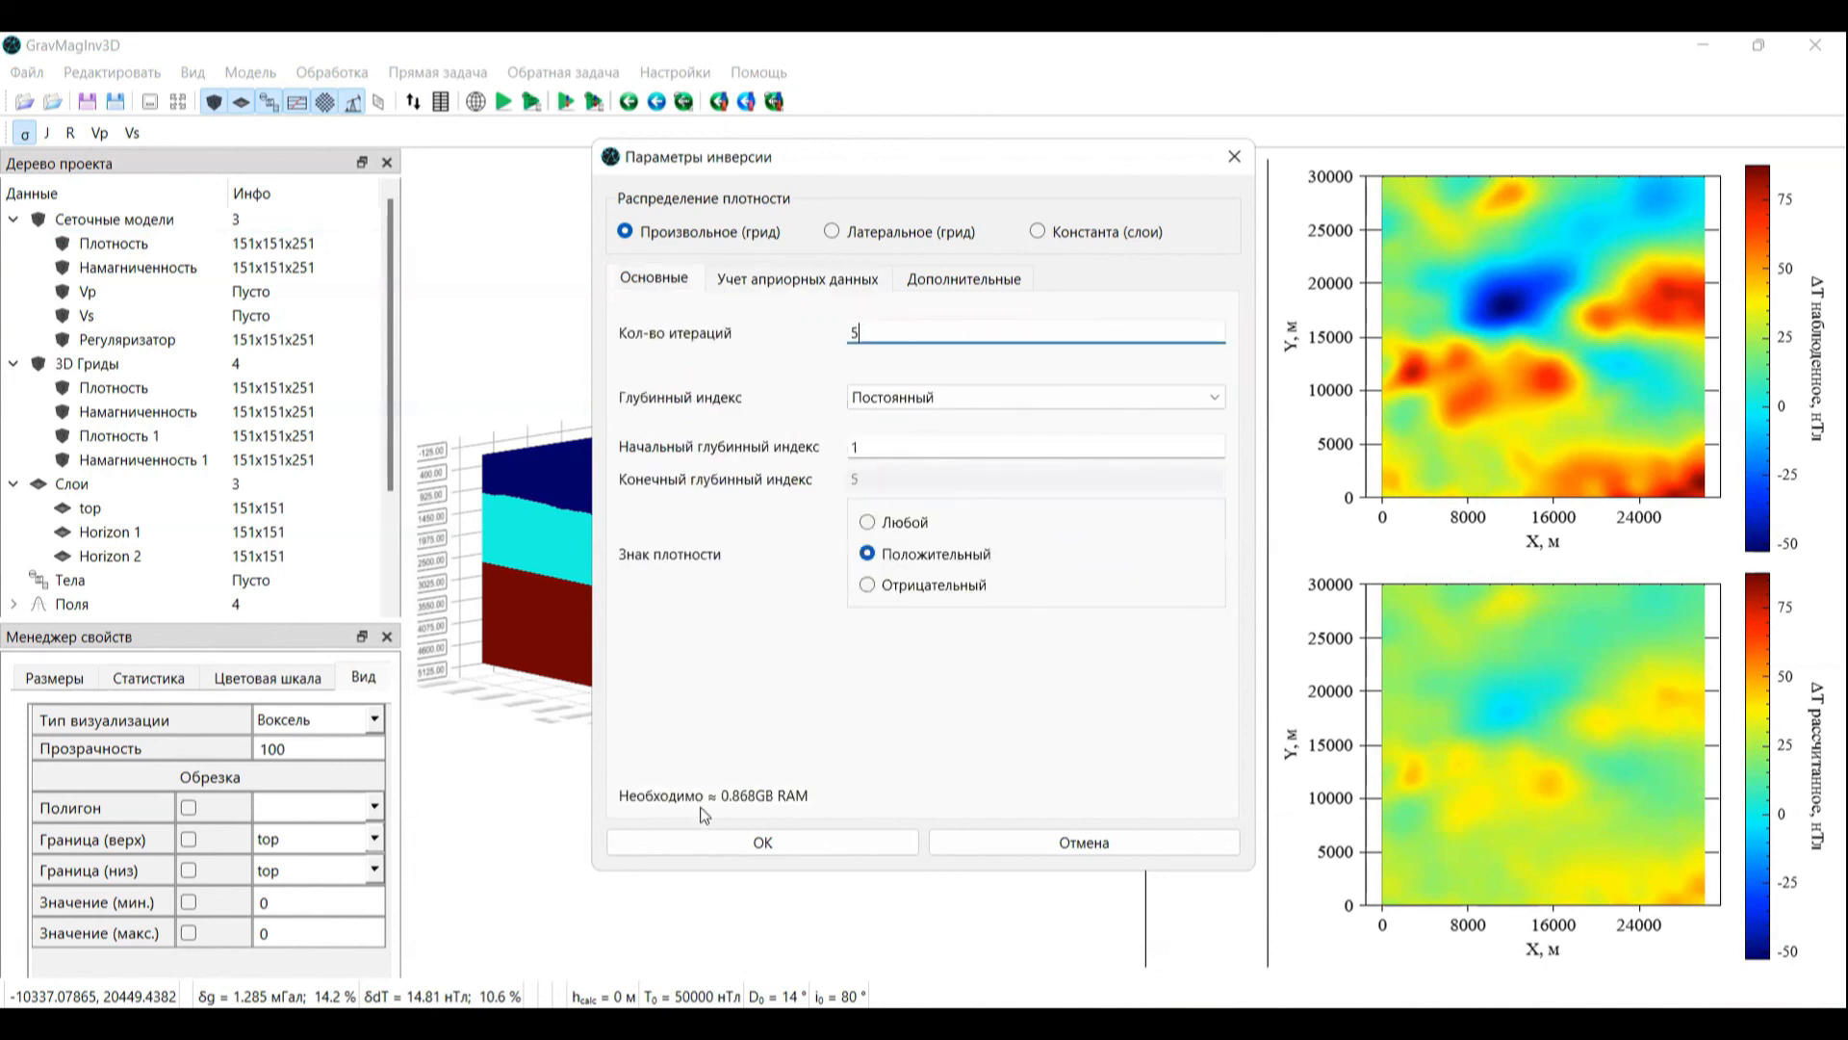
click(764, 844)
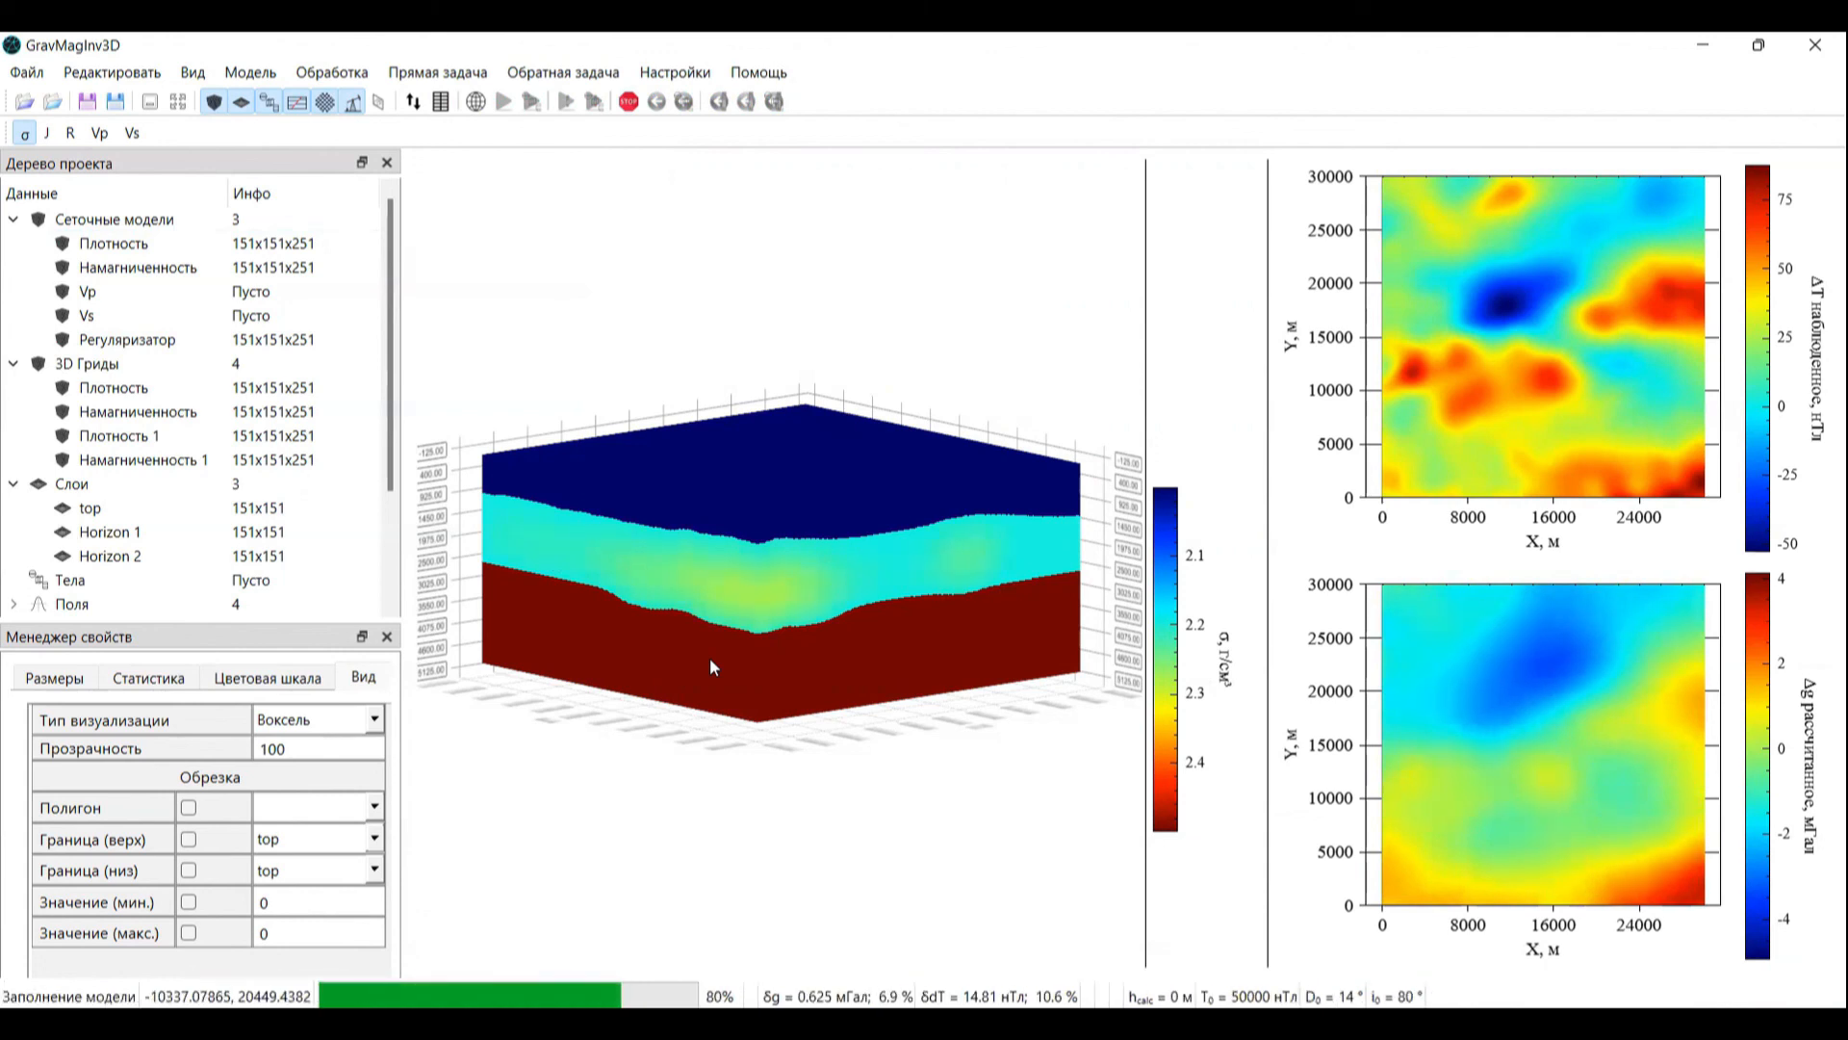
Step: Set the density model's color scale to a minimum of 2.2 and a maximum of 2.4
right_click(1156, 647)
click(1203, 693)
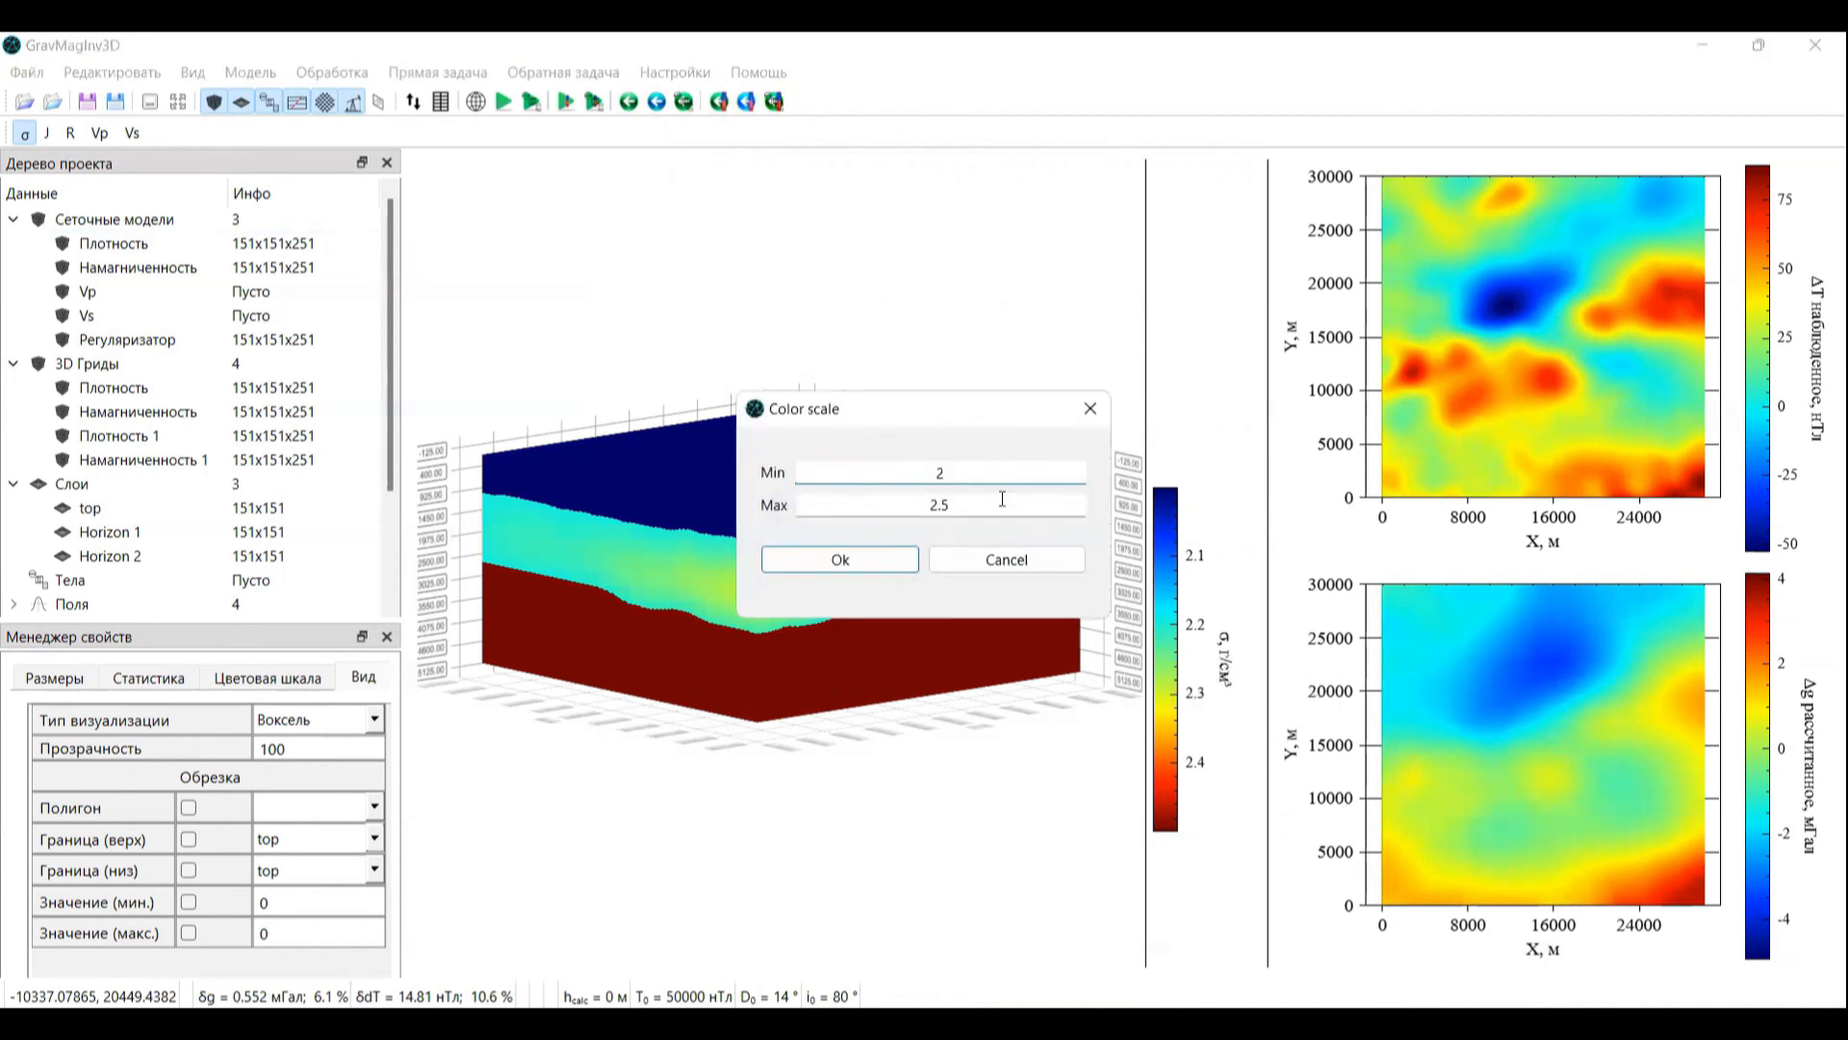
text(.2)
key(Tab)
text(2.4)
click(838, 559)
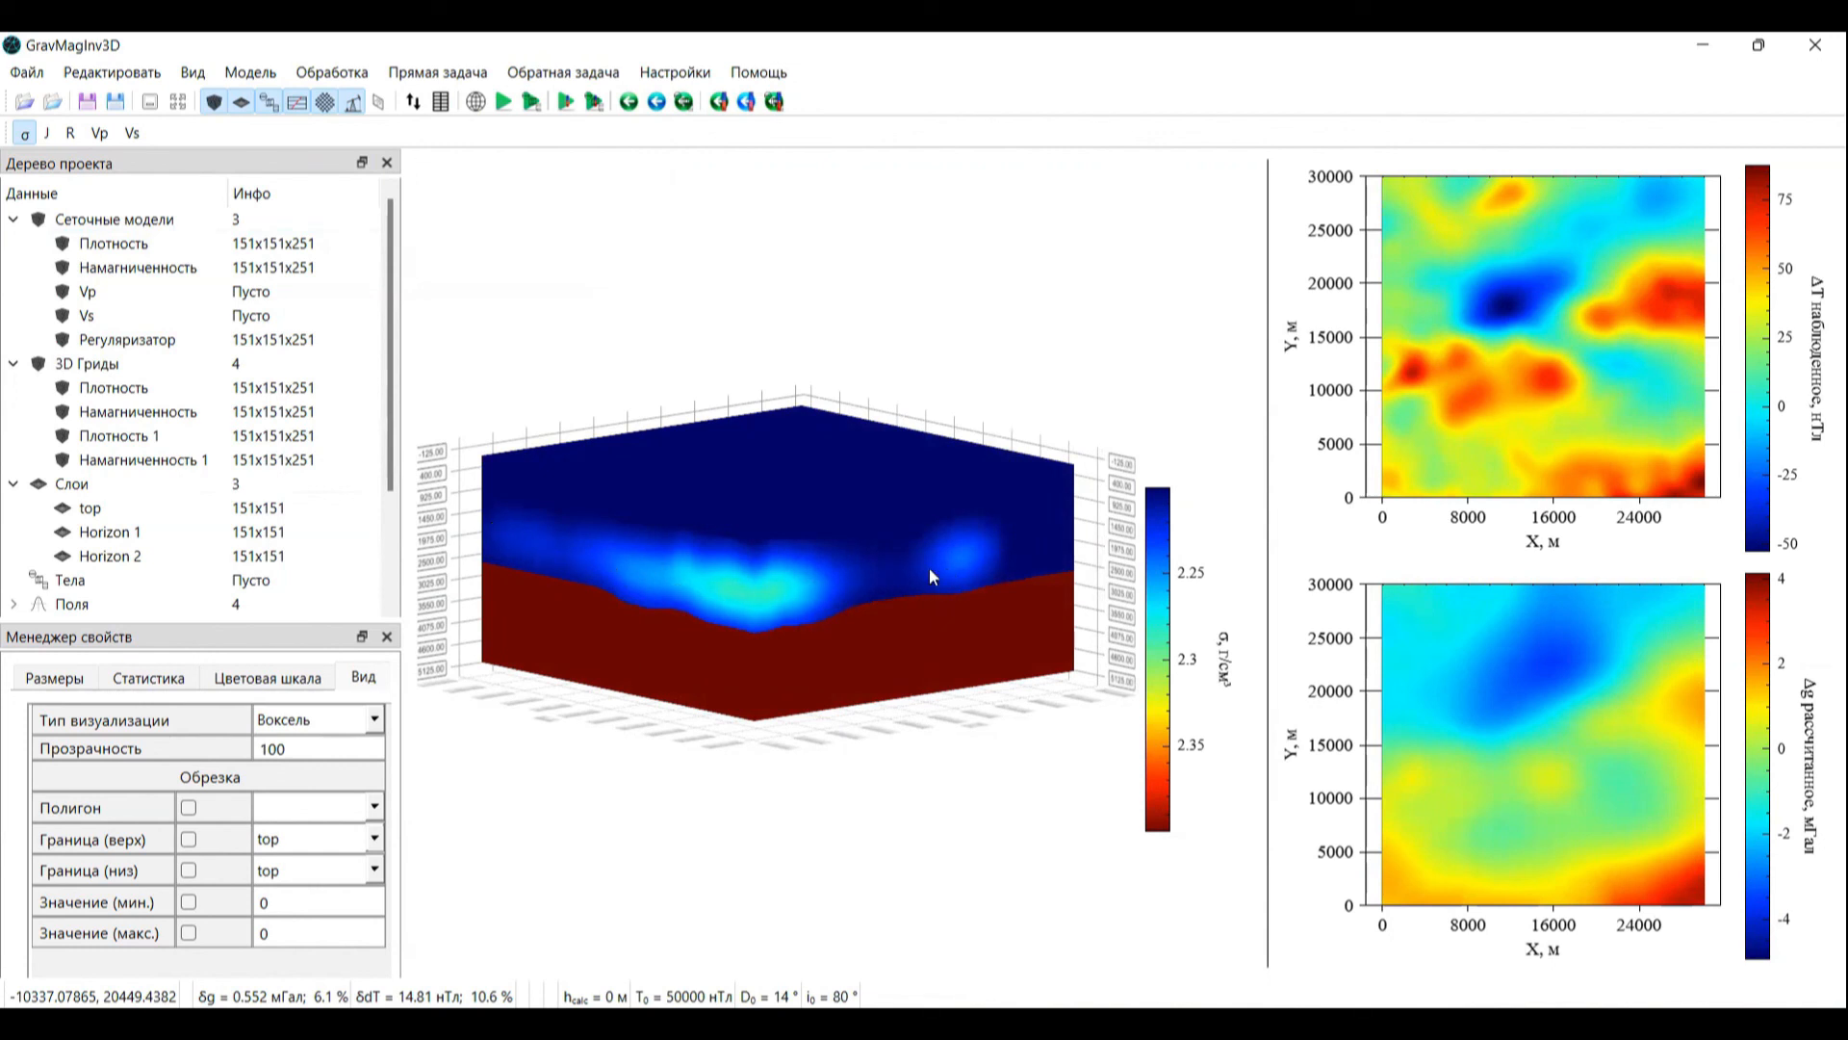
right_click(1183, 638)
click(1259, 654)
Step: Display the magnetization model and run its arbitrary-grid inversion with the loaded regularizer (Загруженный регуляризатор) enabled
click(48, 134)
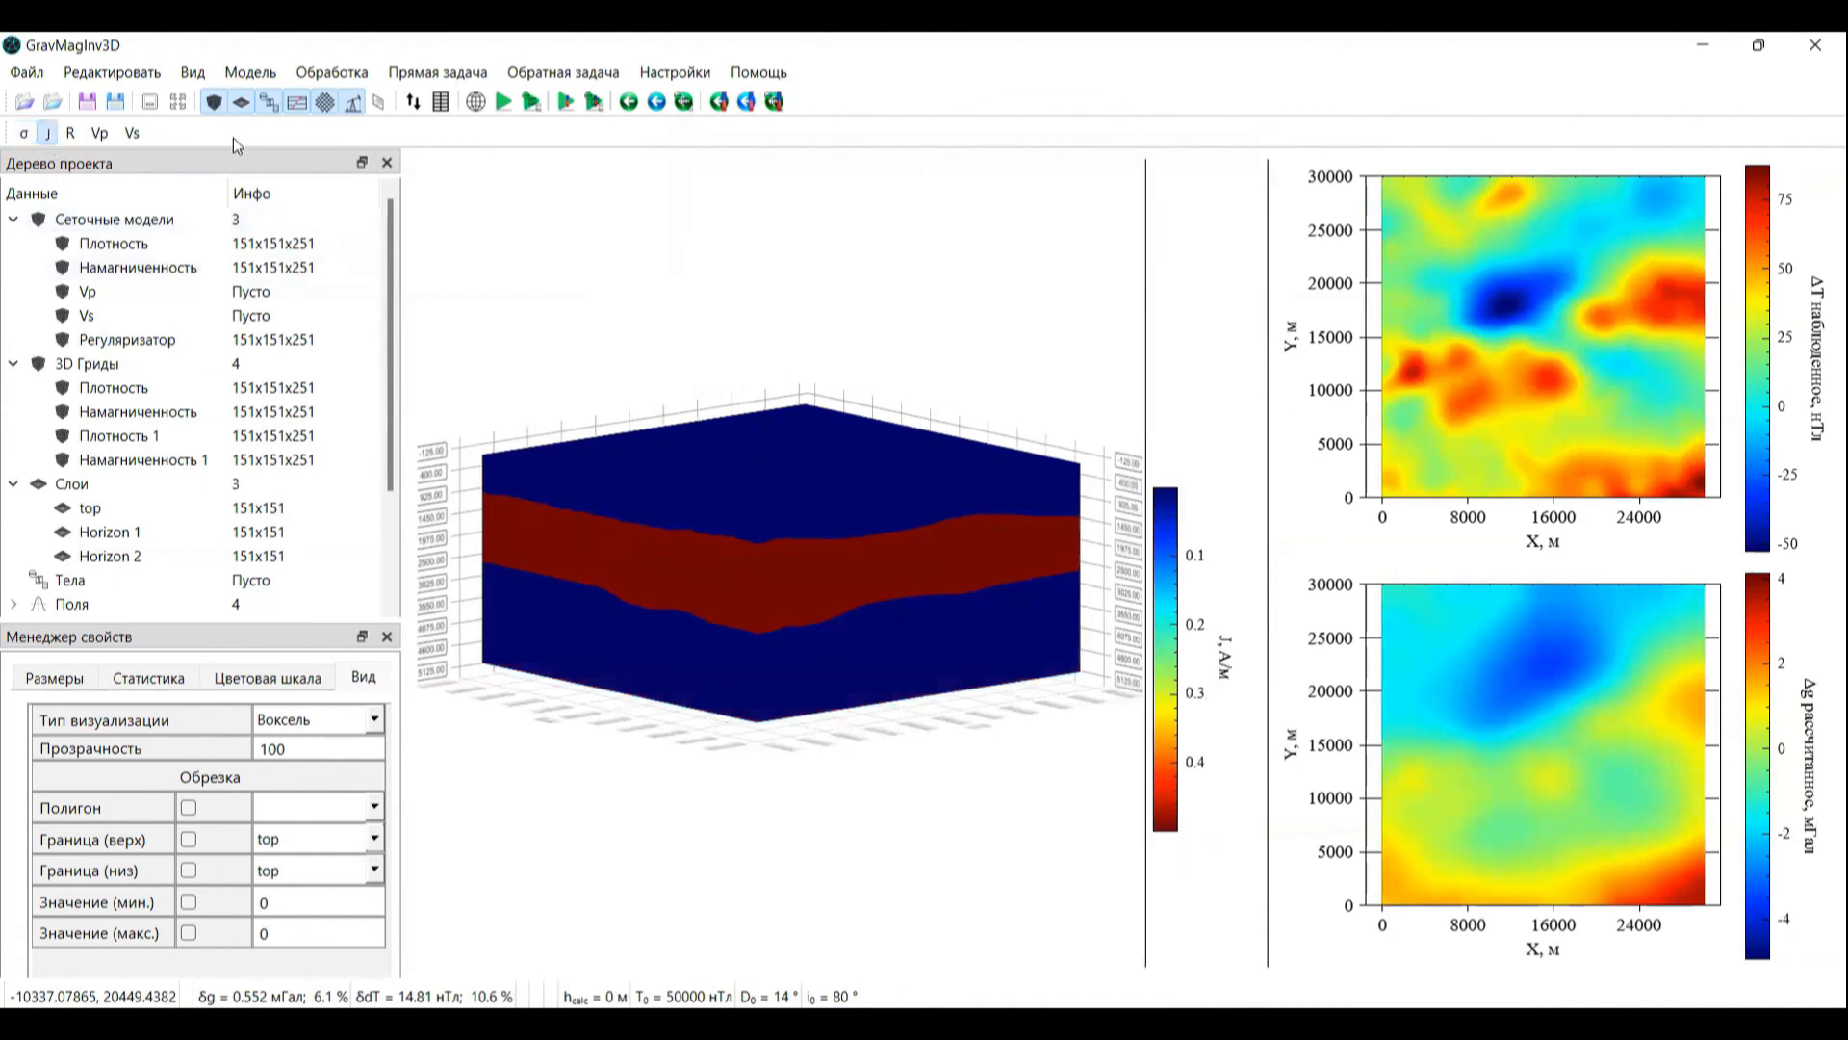
click(843, 281)
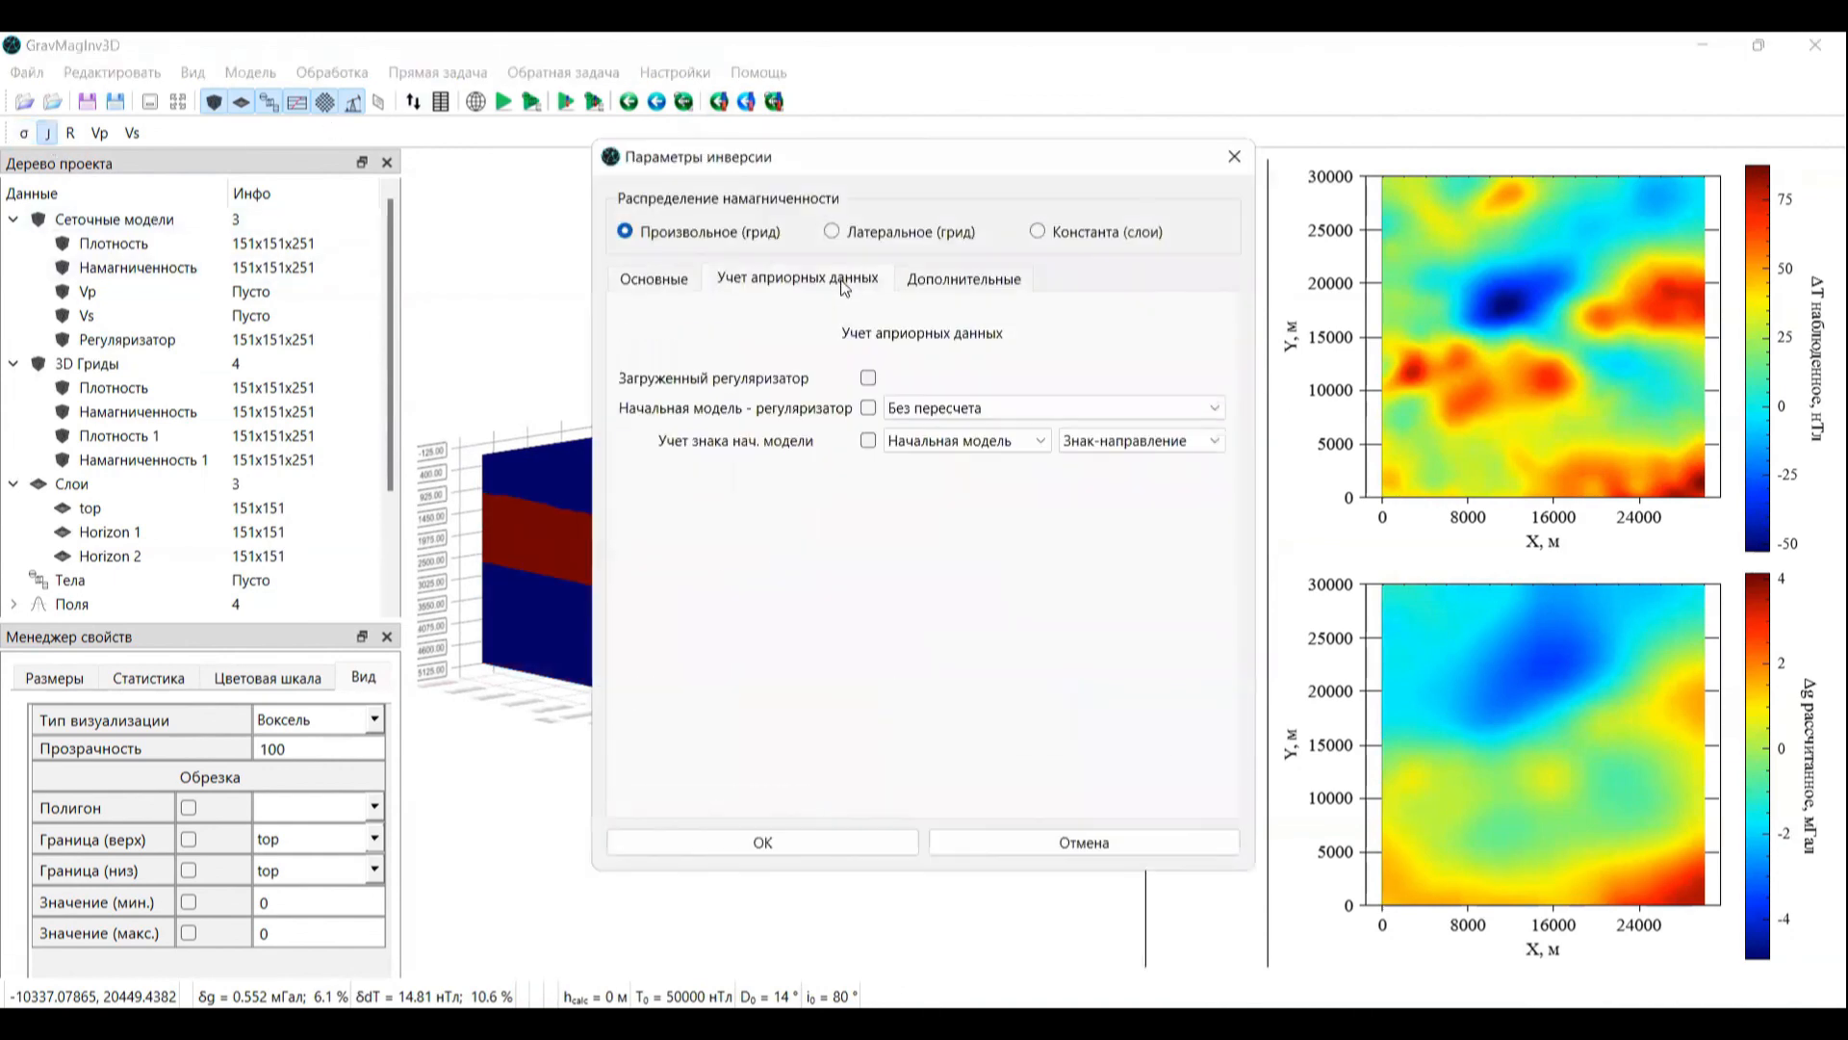
click(870, 379)
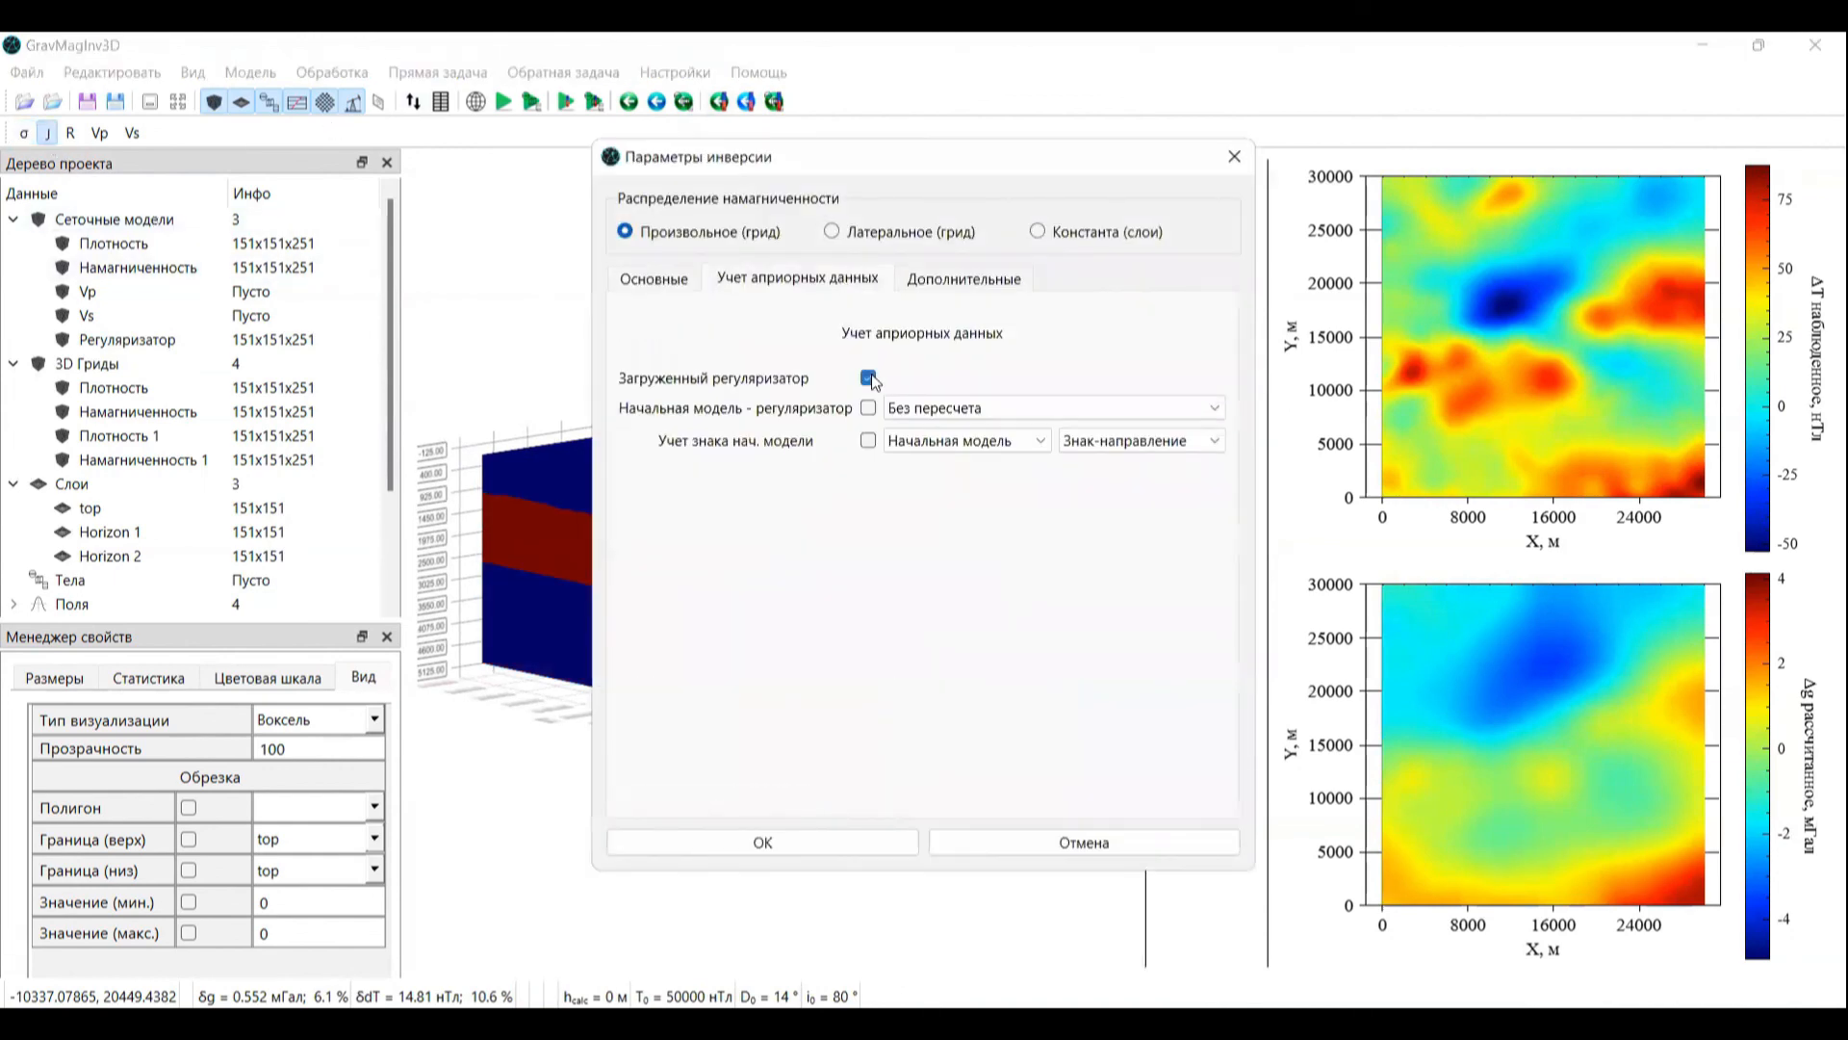
click(659, 282)
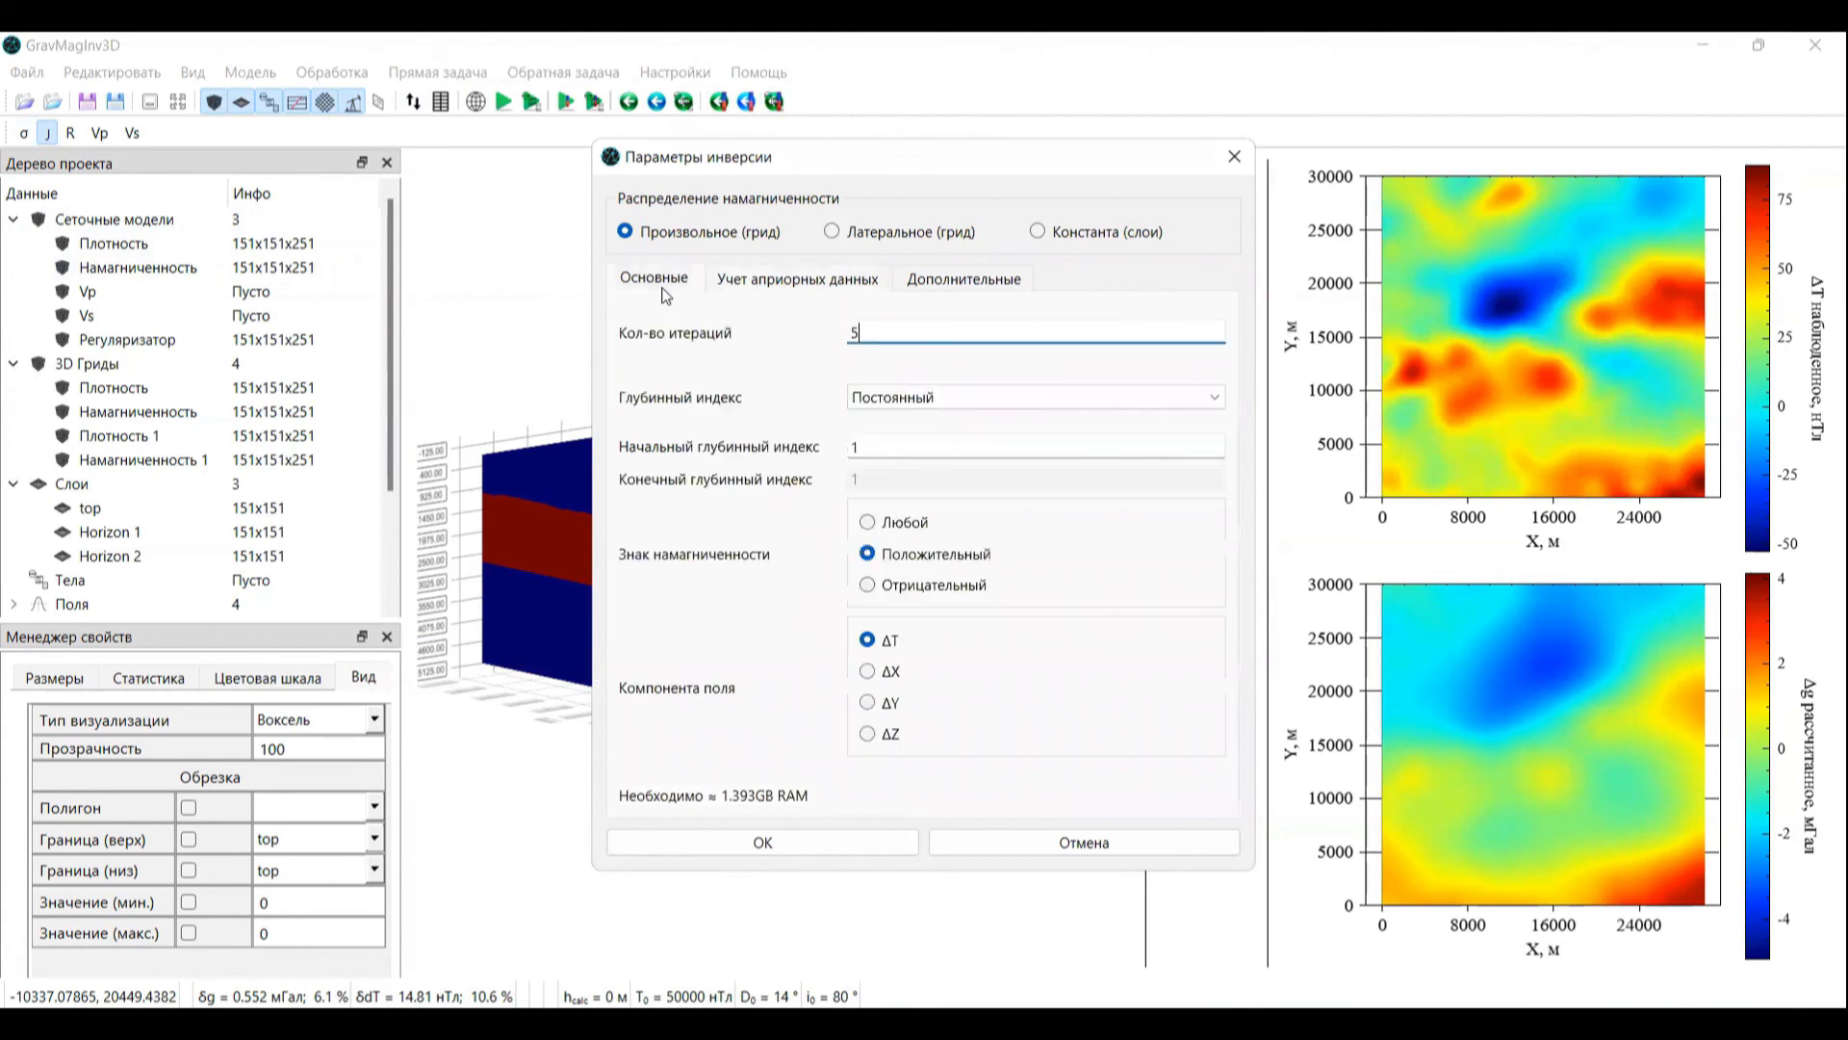
click(770, 845)
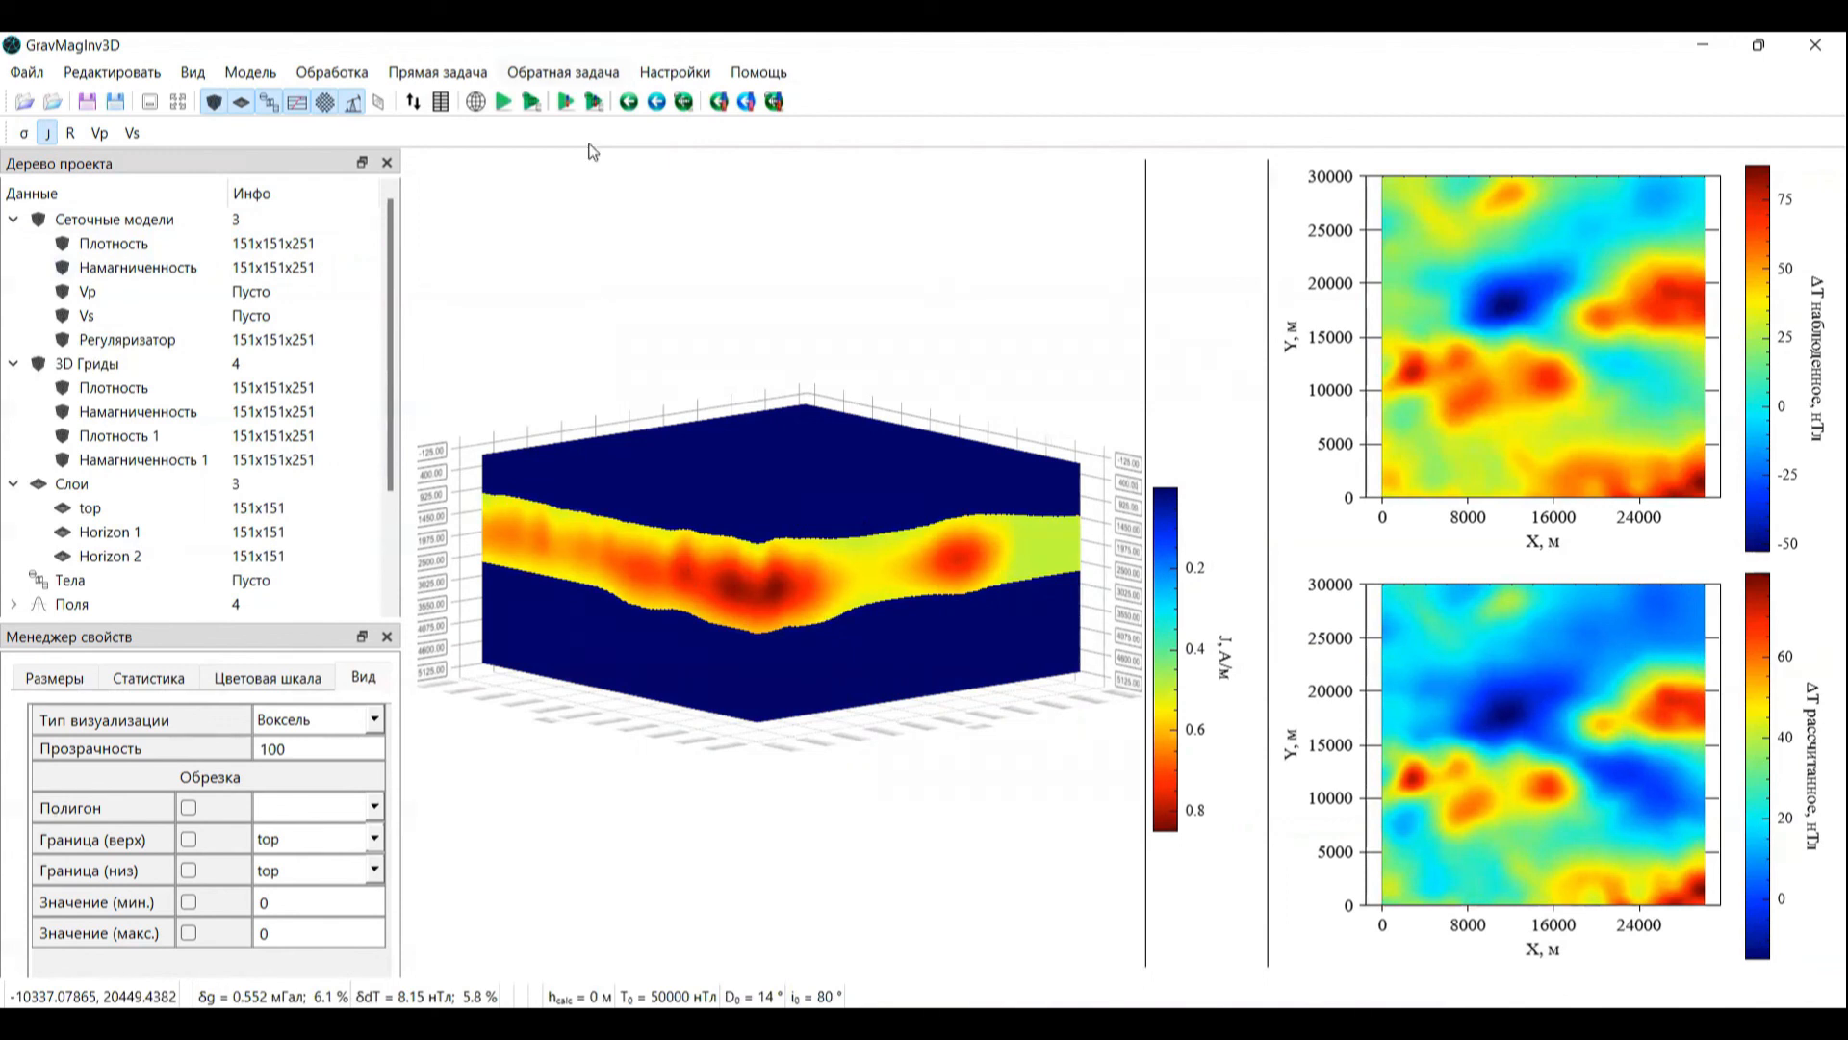
click(563, 73)
mouse_move(607, 152)
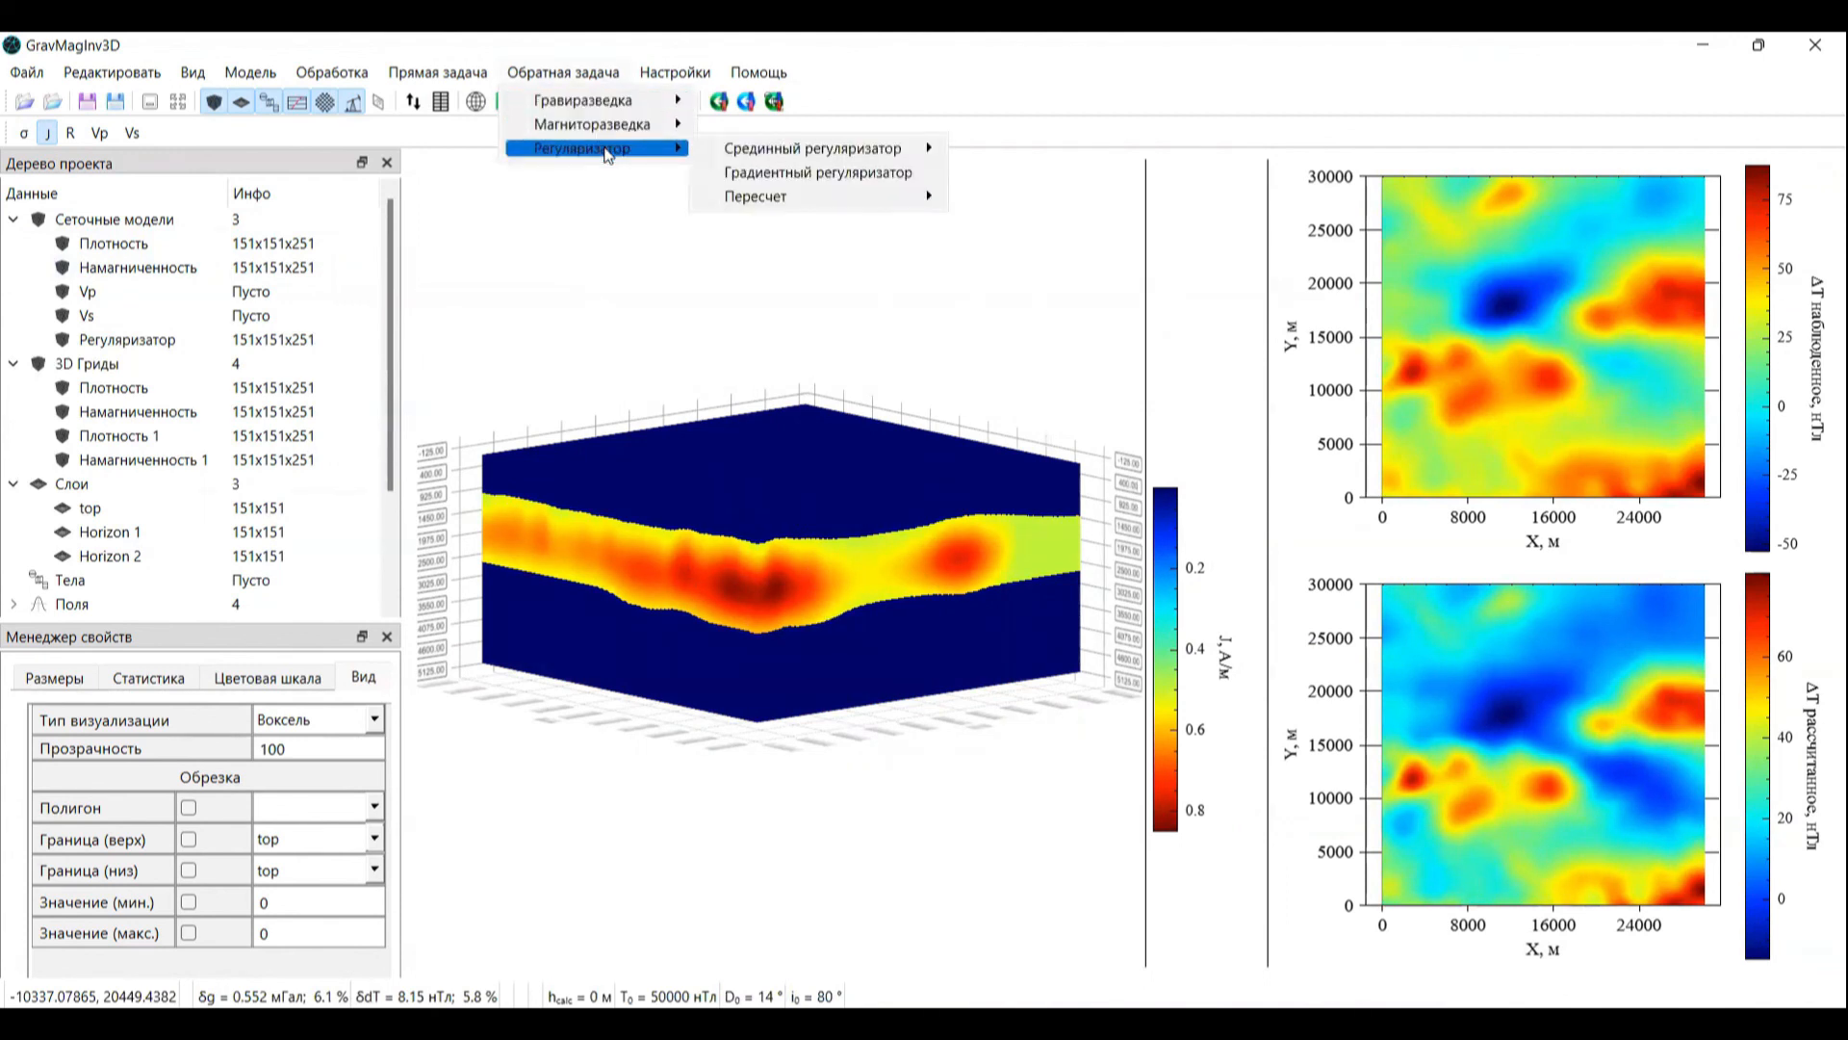
click(582, 303)
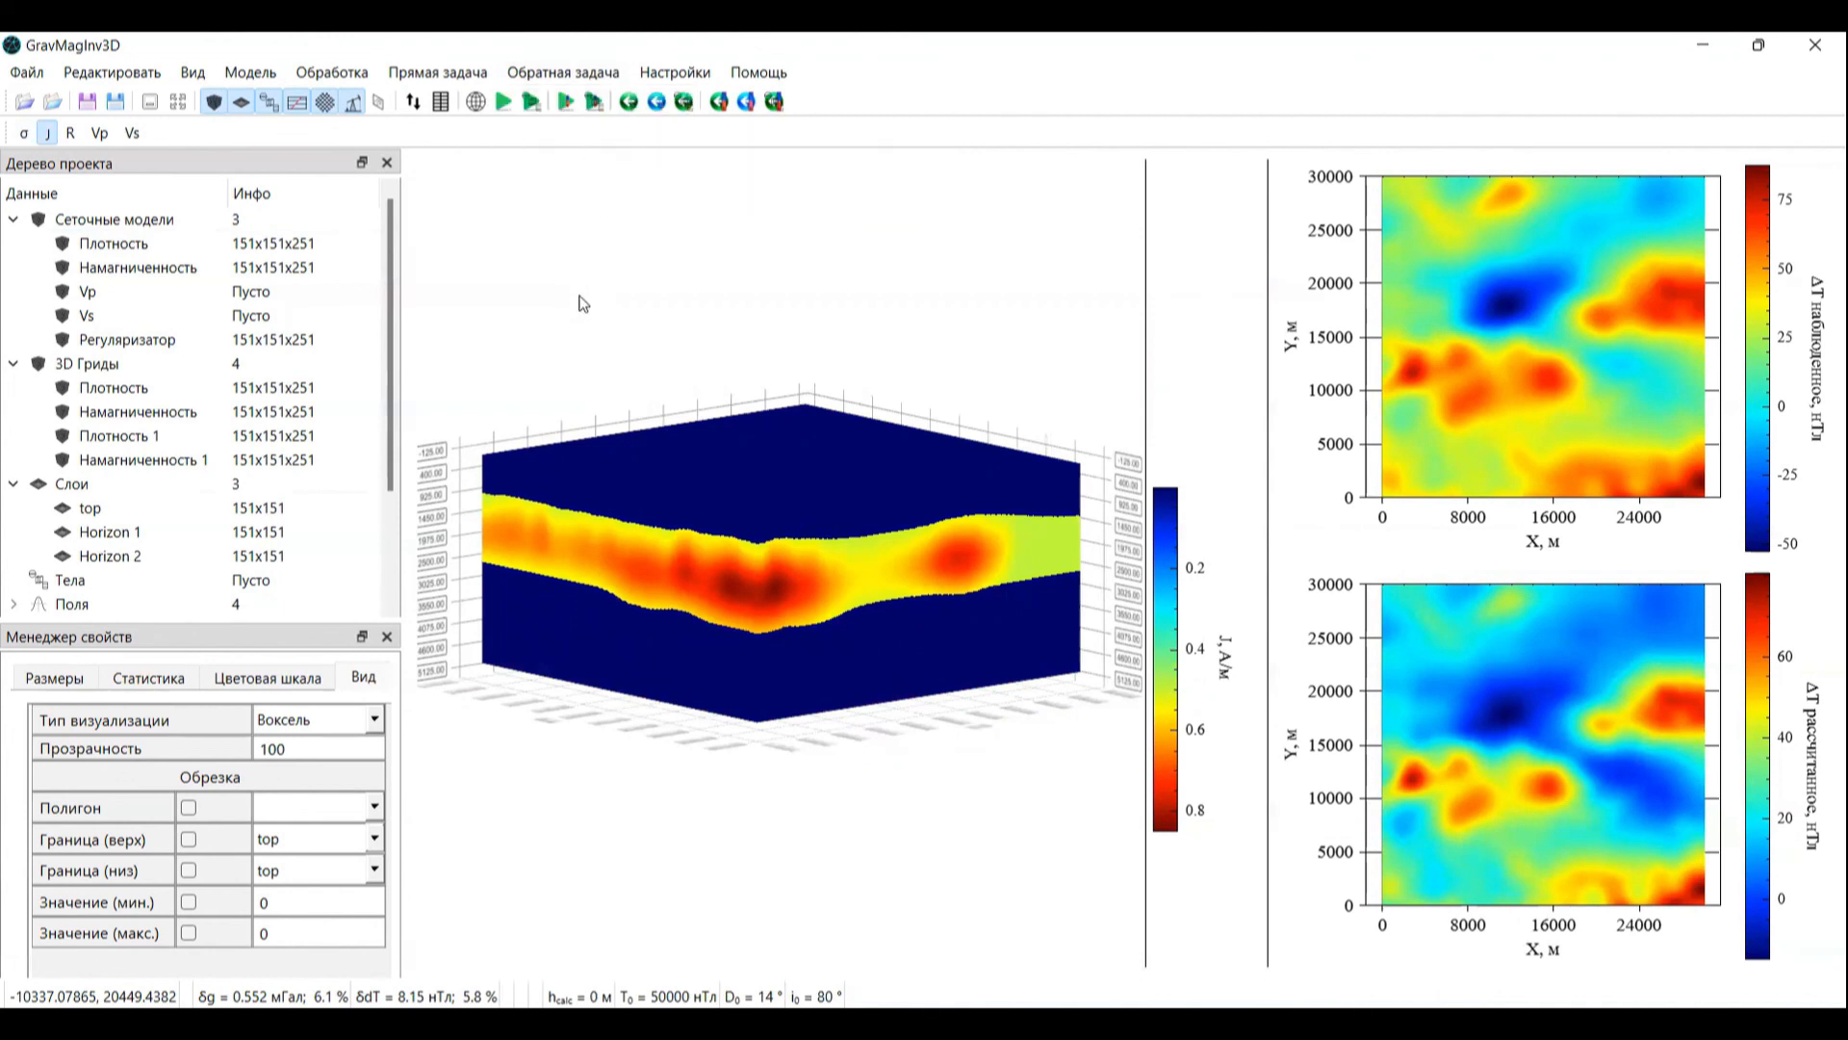
click(134, 385)
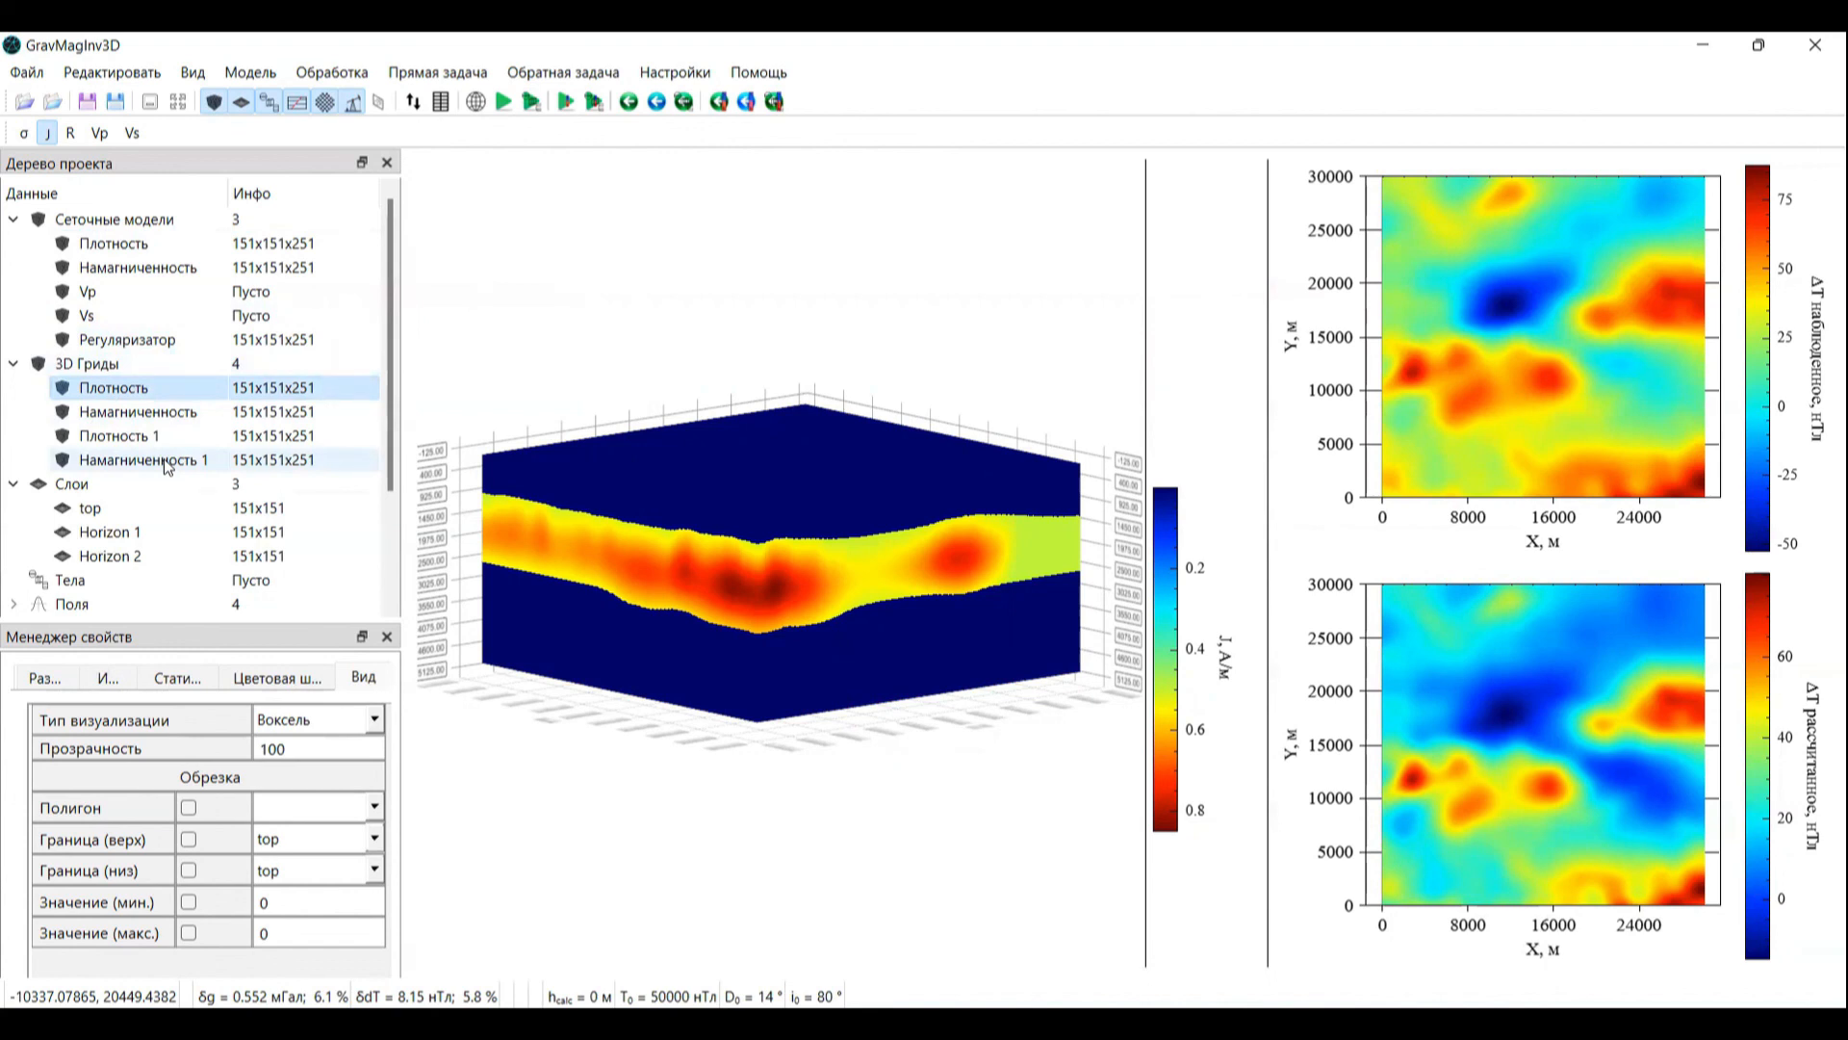
click(166, 462)
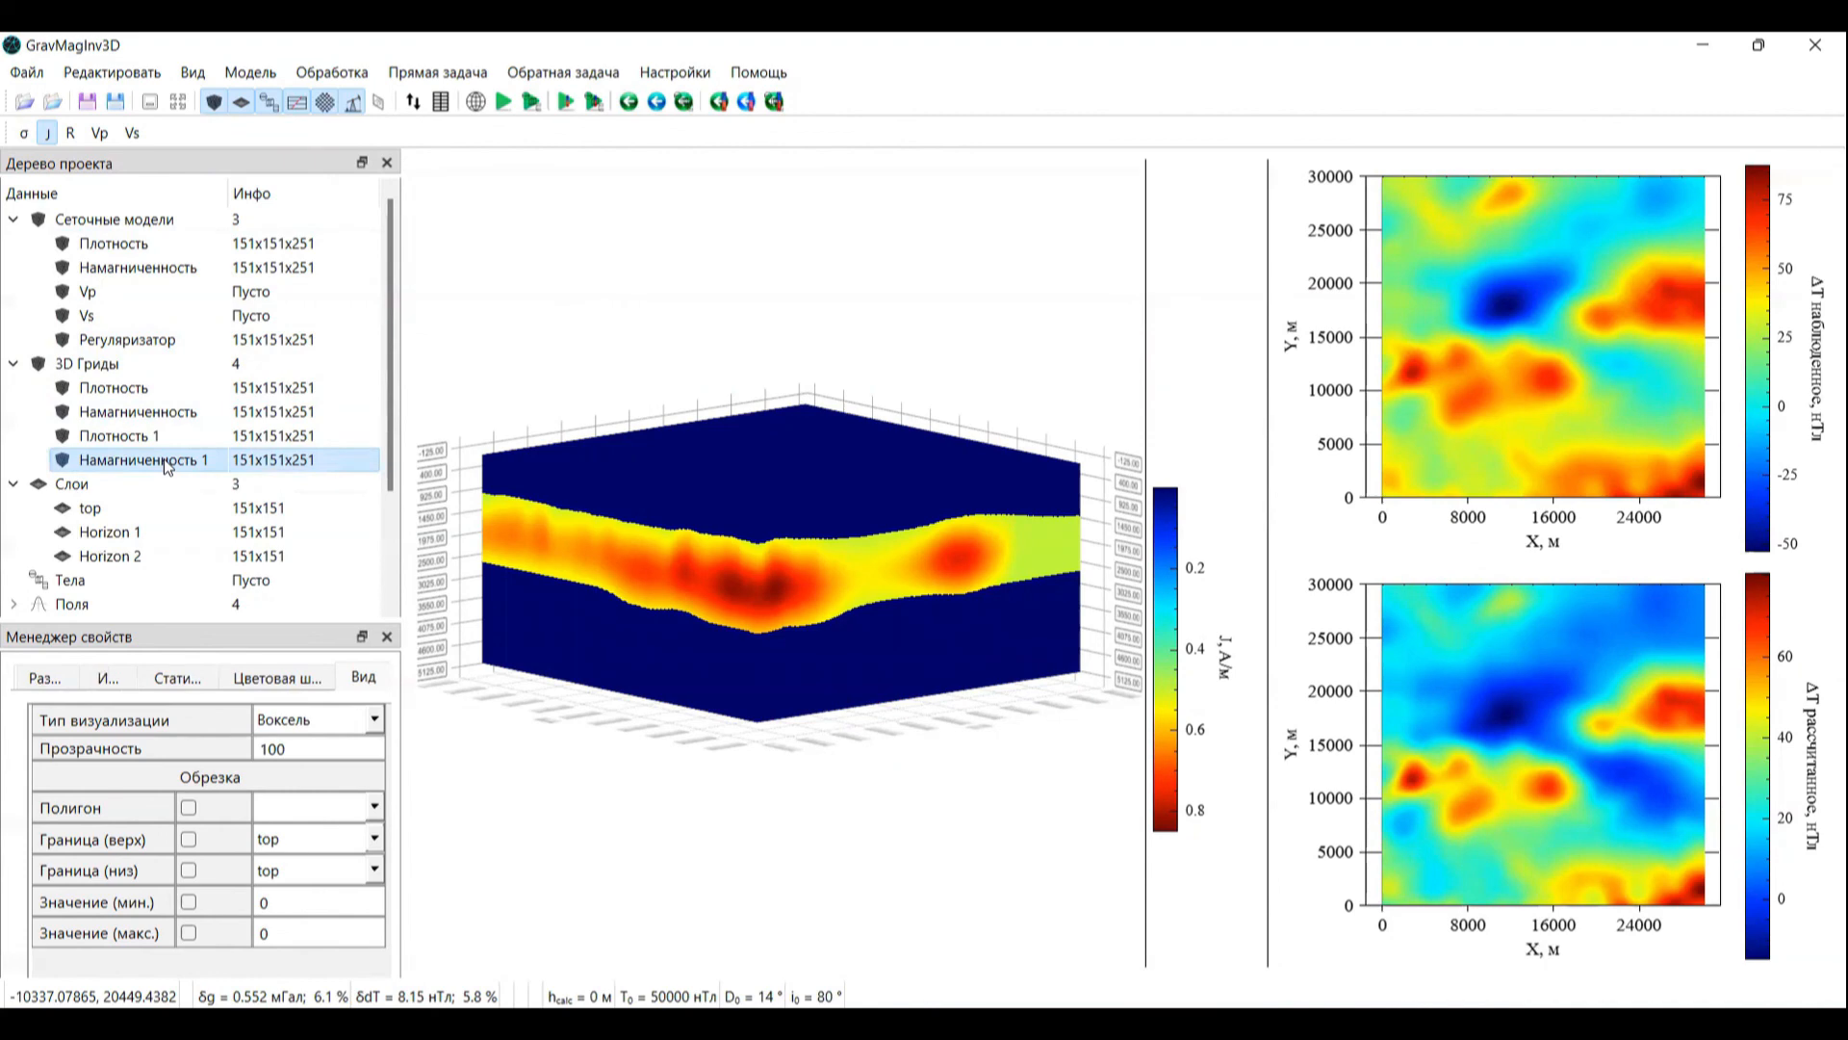
key(alt+Tab)
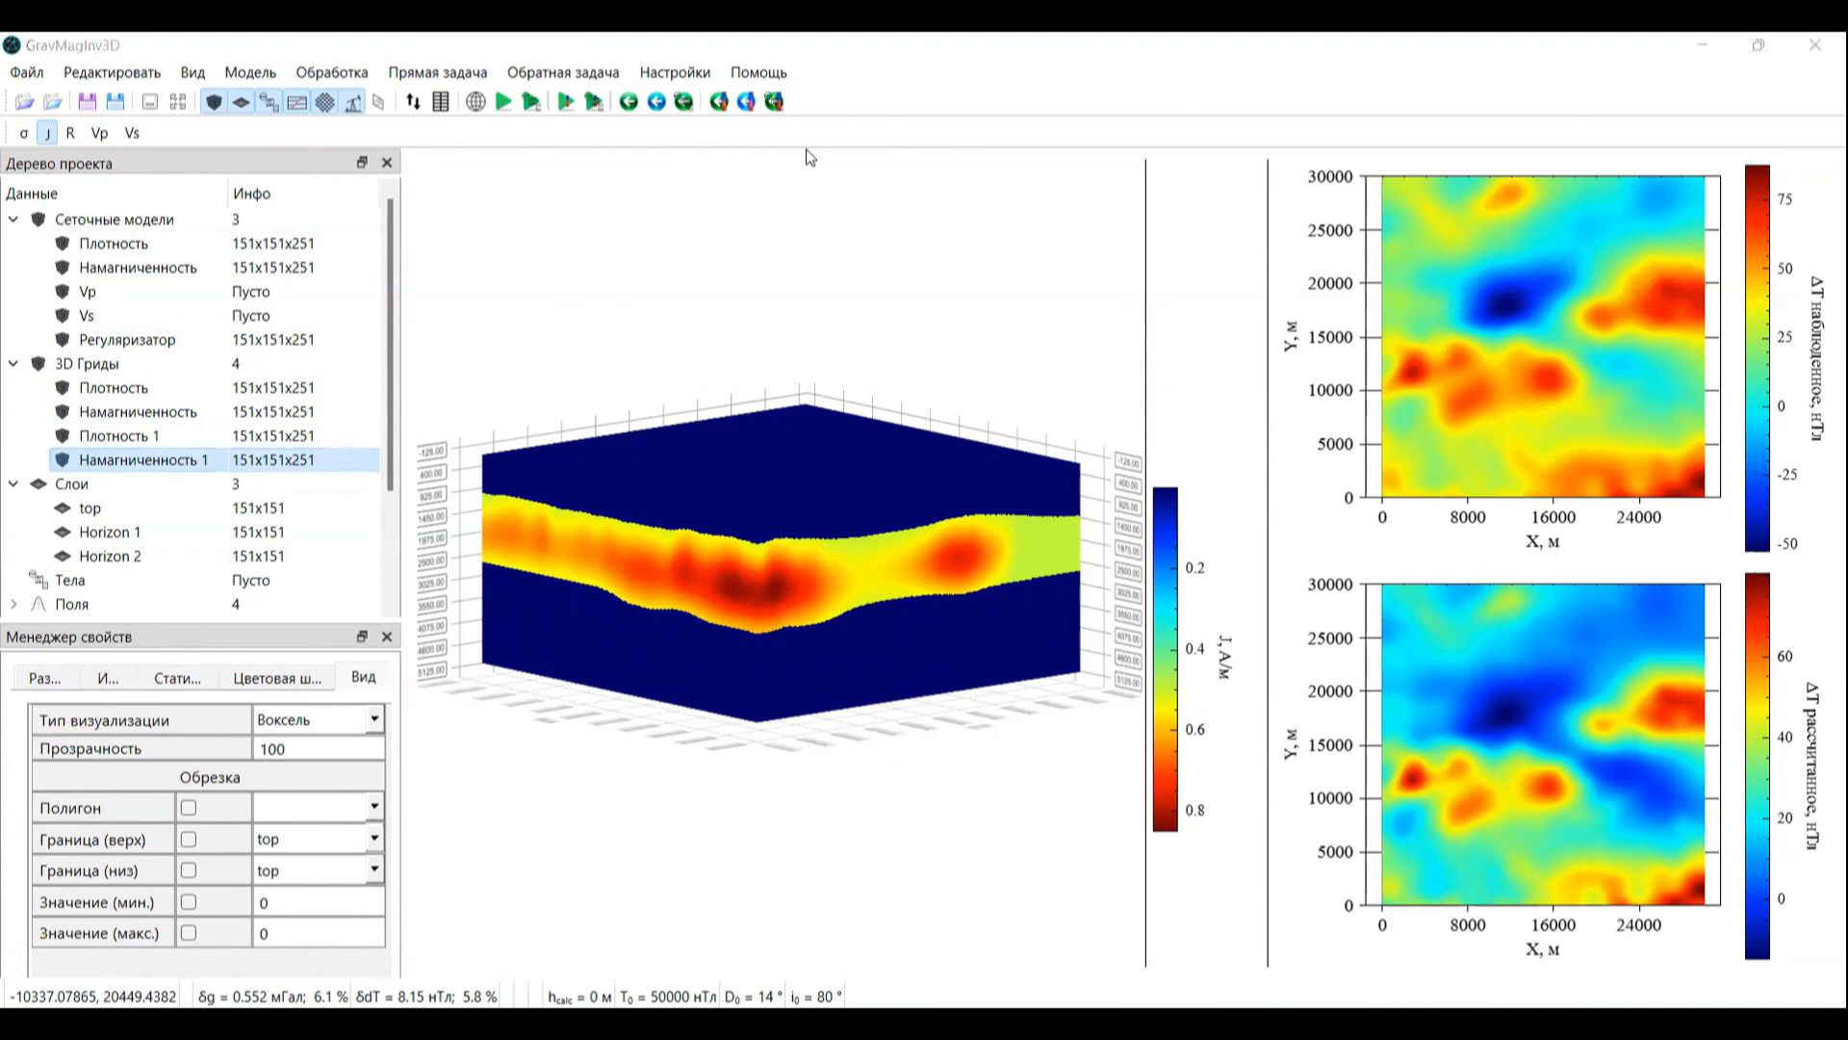